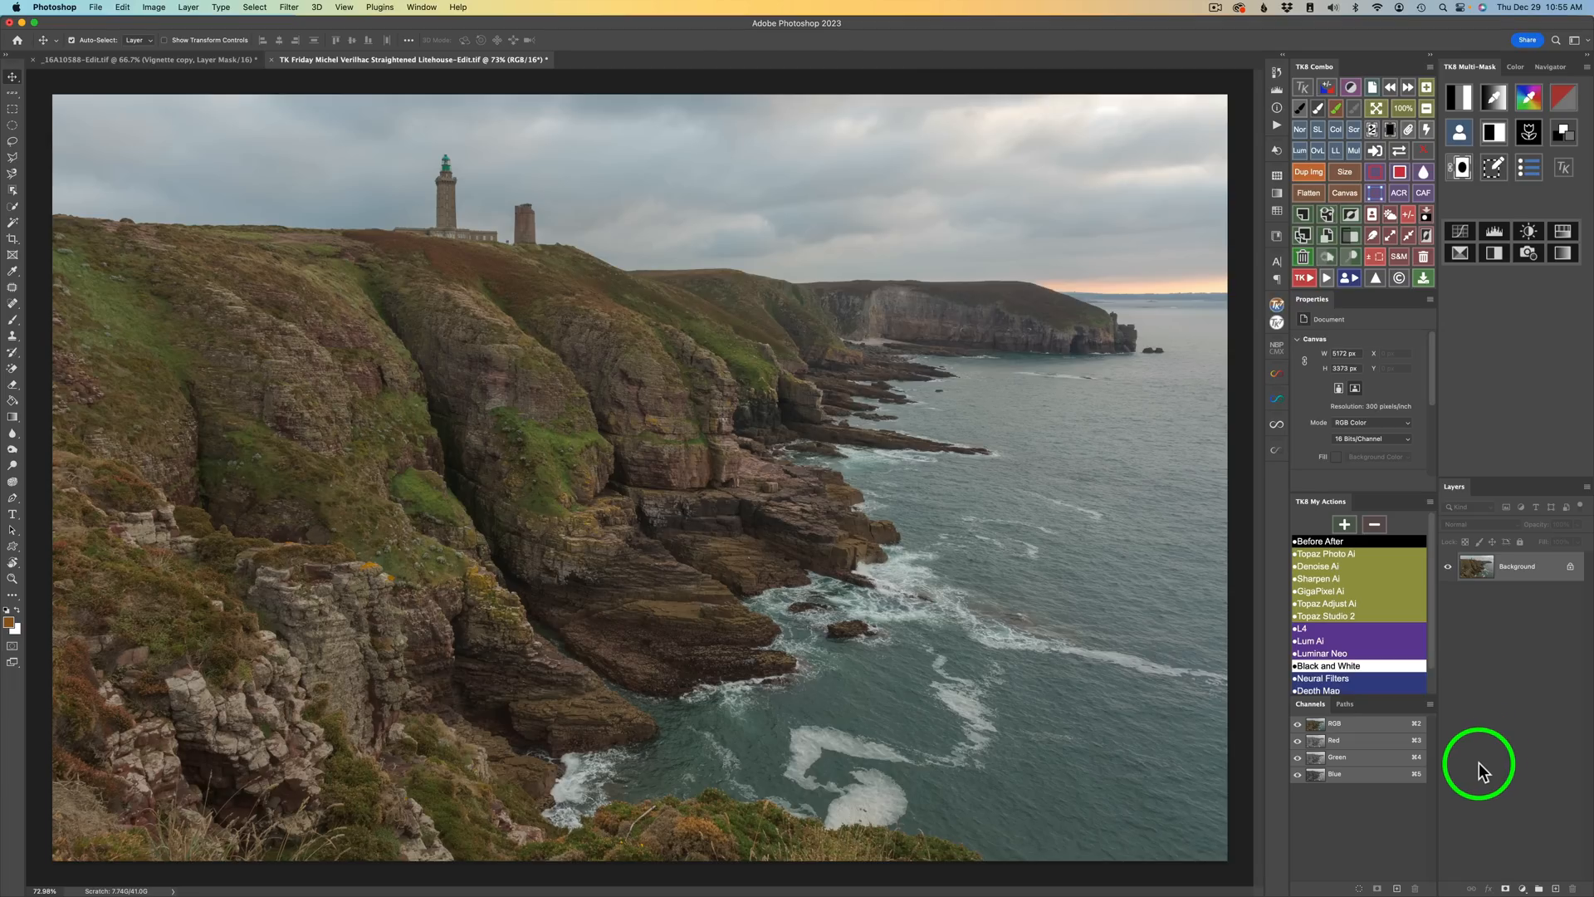
Step: Select the sky and open the active selection as an editable mask
{"action": "left_click", "coordinate": [1391, 214]}
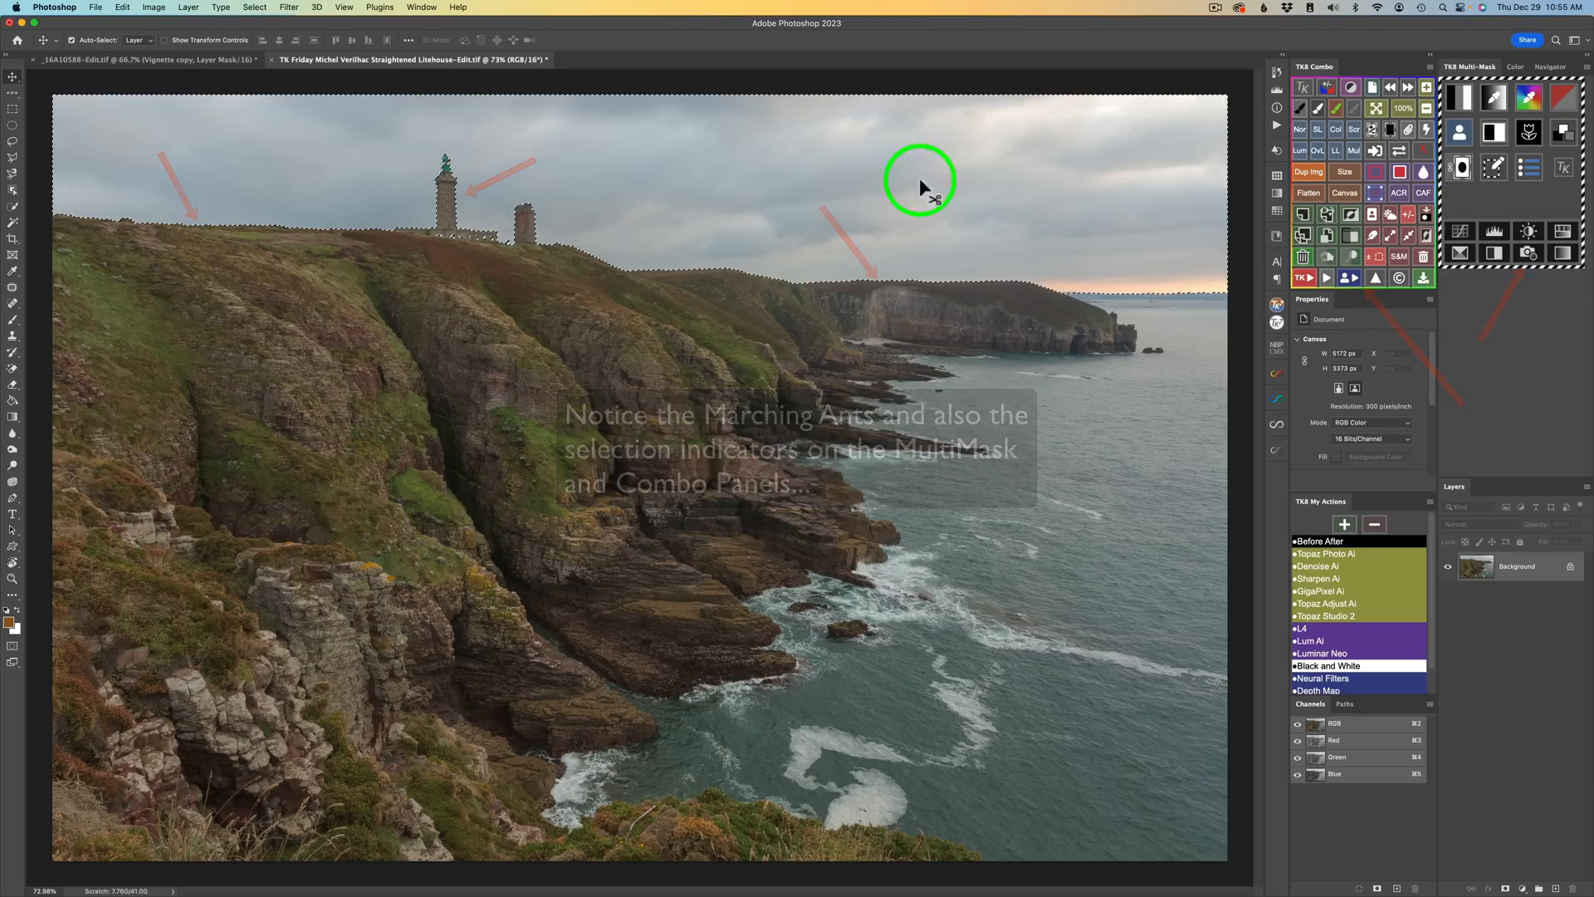
{"action": "left_click", "coordinate": [1496, 169]}
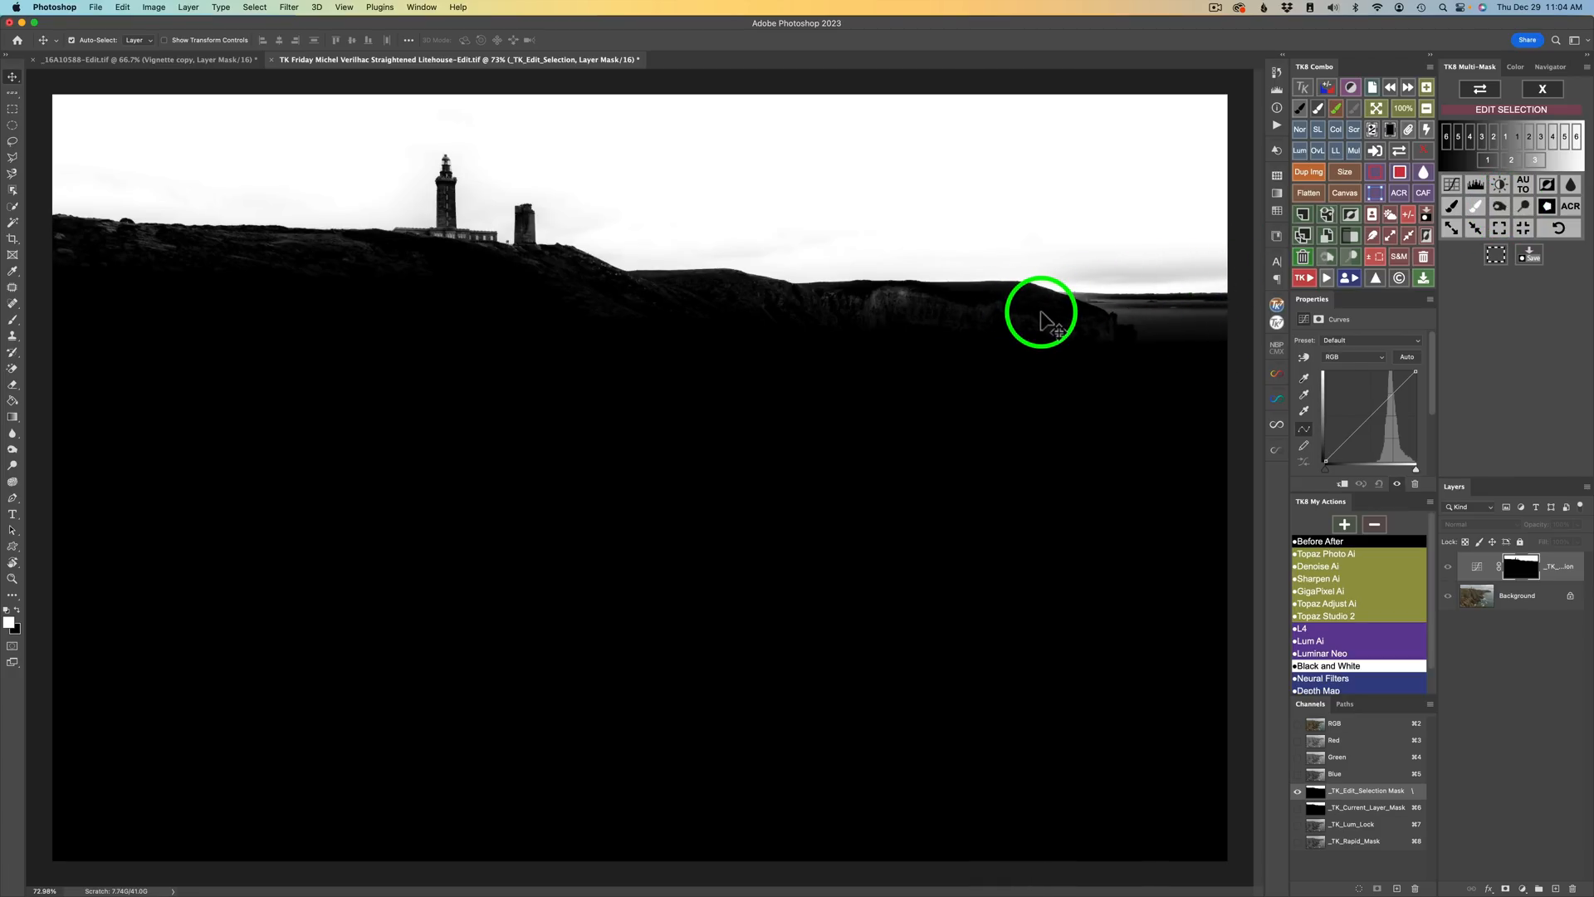
Step: Clean up the sky mask at 50% exposure, dodging highlights to whiten the sky and burning shadows to blacken the land, lighthouse and tower
{"action": "left_click", "coordinate": [1526, 209]}
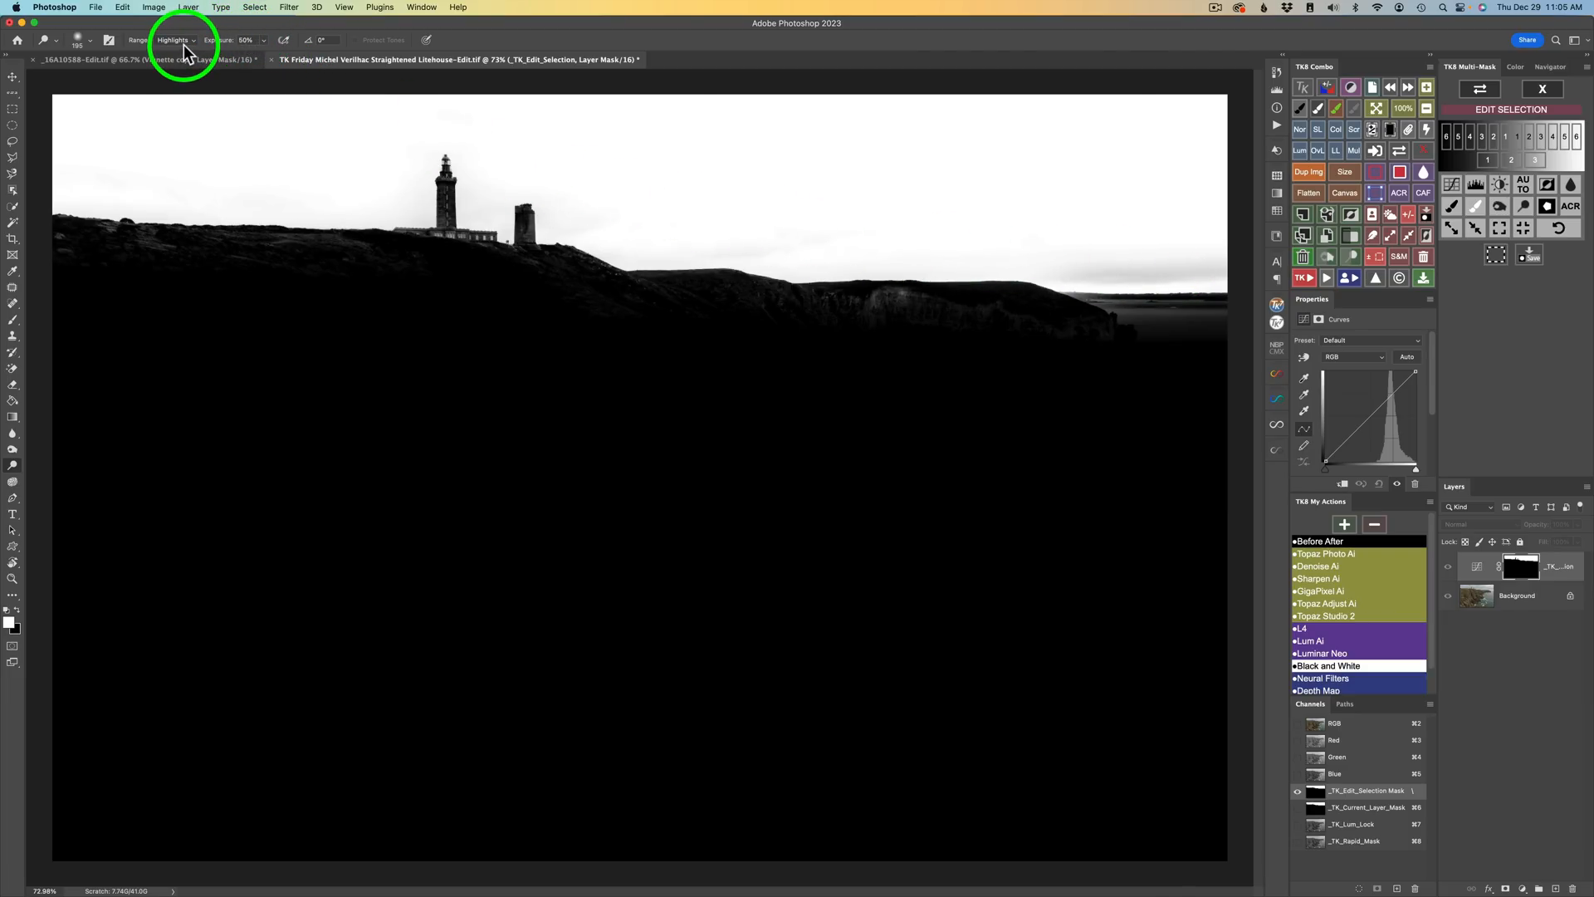
{"action": "mouse_move", "coordinate": [1027, 264]}
{"action": "left_mouse_down"}
{"action": "mouse_move", "coordinate": [1205, 265]}
{"action": "mouse_move", "coordinate": [1110, 276]}
{"action": "mouse_move", "coordinate": [1218, 259]}
{"action": "mouse_move", "coordinate": [950, 251]}
{"action": "mouse_move", "coordinate": [1157, 245]}
{"action": "mouse_move", "coordinate": [957, 245]}
{"action": "mouse_move", "coordinate": [1057, 246]}
{"action": "left_mouse_up"}
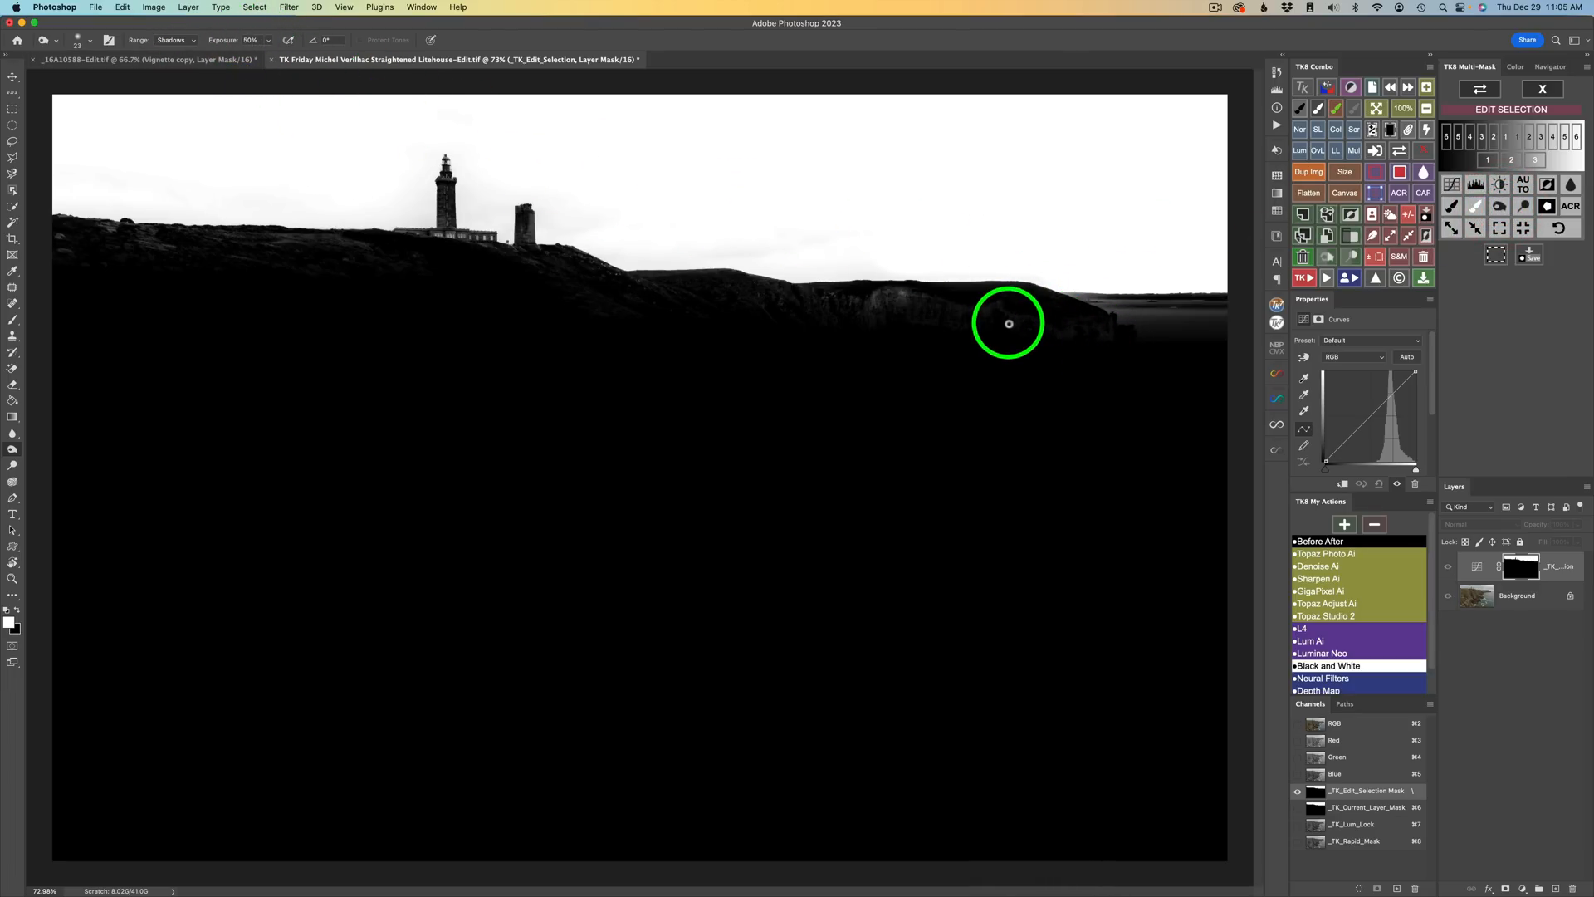
{"action": "mouse_move", "coordinate": [1019, 327]}
{"action": "left_mouse_down"}
{"action": "mouse_move", "coordinate": [1086, 342]}
{"action": "mouse_move", "coordinate": [1106, 316]}
{"action": "mouse_move", "coordinate": [1221, 317]}
{"action": "mouse_move", "coordinate": [1040, 326]}
{"action": "mouse_move", "coordinate": [1128, 320]}
{"action": "mouse_move", "coordinate": [1042, 309]}
{"action": "mouse_move", "coordinate": [1105, 307]}
{"action": "mouse_move", "coordinate": [1075, 302]}
{"action": "mouse_move", "coordinate": [1229, 302]}
{"action": "mouse_move", "coordinate": [1061, 331]}
{"action": "mouse_move", "coordinate": [860, 322]}
{"action": "mouse_move", "coordinate": [892, 288]}
{"action": "mouse_move", "coordinate": [858, 295]}
{"action": "mouse_move", "coordinate": [966, 297]}
{"action": "mouse_move", "coordinate": [773, 305]}
{"action": "mouse_move", "coordinate": [786, 314]}
{"action": "mouse_move", "coordinate": [739, 296]}
{"action": "mouse_move", "coordinate": [755, 295]}
{"action": "mouse_move", "coordinate": [601, 291]}
{"action": "mouse_move", "coordinate": [628, 284]}
{"action": "mouse_move", "coordinate": [474, 253]}
{"action": "mouse_move", "coordinate": [284, 272]}
{"action": "mouse_move", "coordinate": [317, 243]}
{"action": "mouse_move", "coordinate": [123, 239]}
{"action": "mouse_move", "coordinate": [314, 255]}
{"action": "left_mouse_up"}
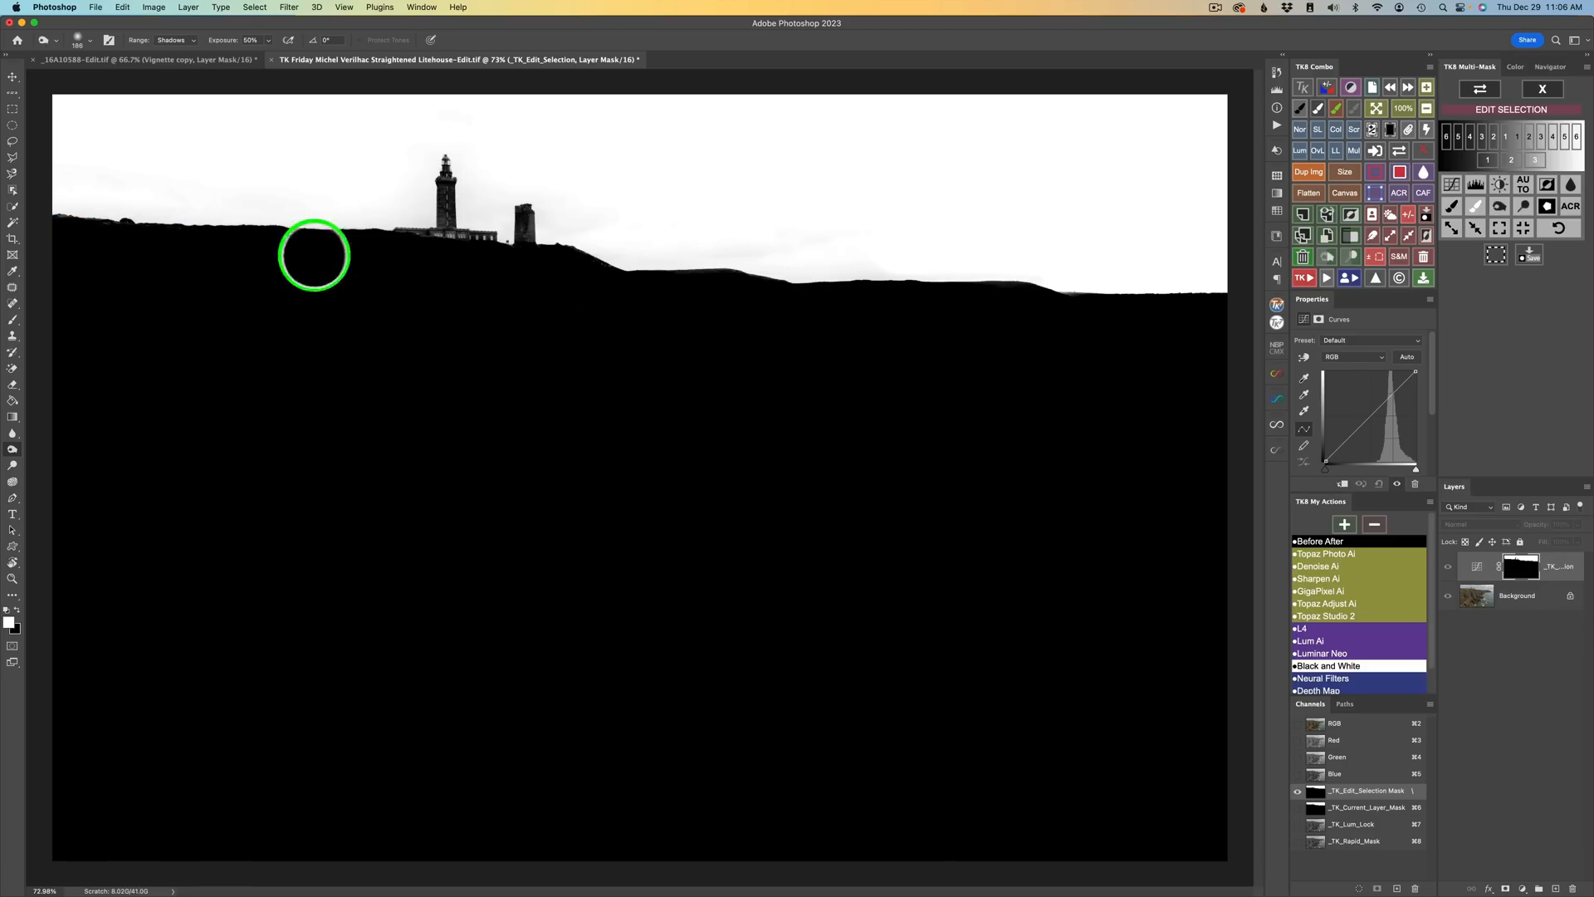
{"action": "mouse_move", "coordinate": [499, 233]}
{"action": "left_mouse_down"}
{"action": "mouse_move", "coordinate": [408, 233]}
{"action": "mouse_move", "coordinate": [493, 238]}
{"action": "mouse_move", "coordinate": [445, 236]}
{"action": "mouse_move", "coordinate": [444, 172]}
{"action": "mouse_move", "coordinate": [455, 244]}
{"action": "mouse_move", "coordinate": [524, 254]}
{"action": "mouse_move", "coordinate": [519, 213]}
{"action": "mouse_move", "coordinate": [527, 254]}
{"action": "left_mouse_up"}
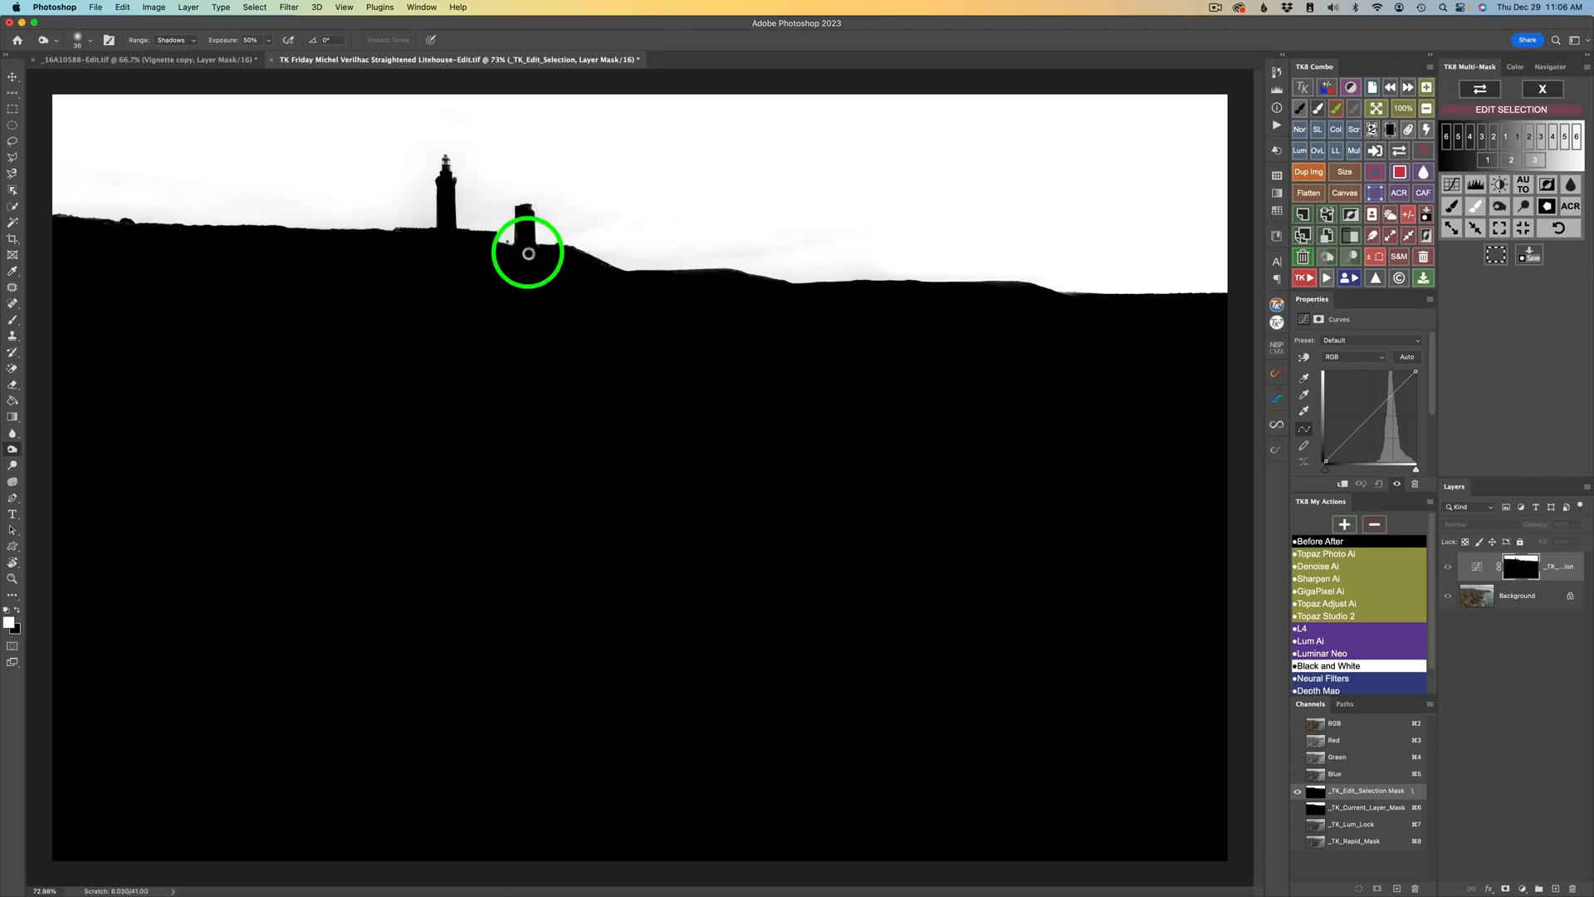
{"action": "left_click", "coordinate": [1409, 236]}
{"action": "left_click", "coordinate": [1499, 207]}
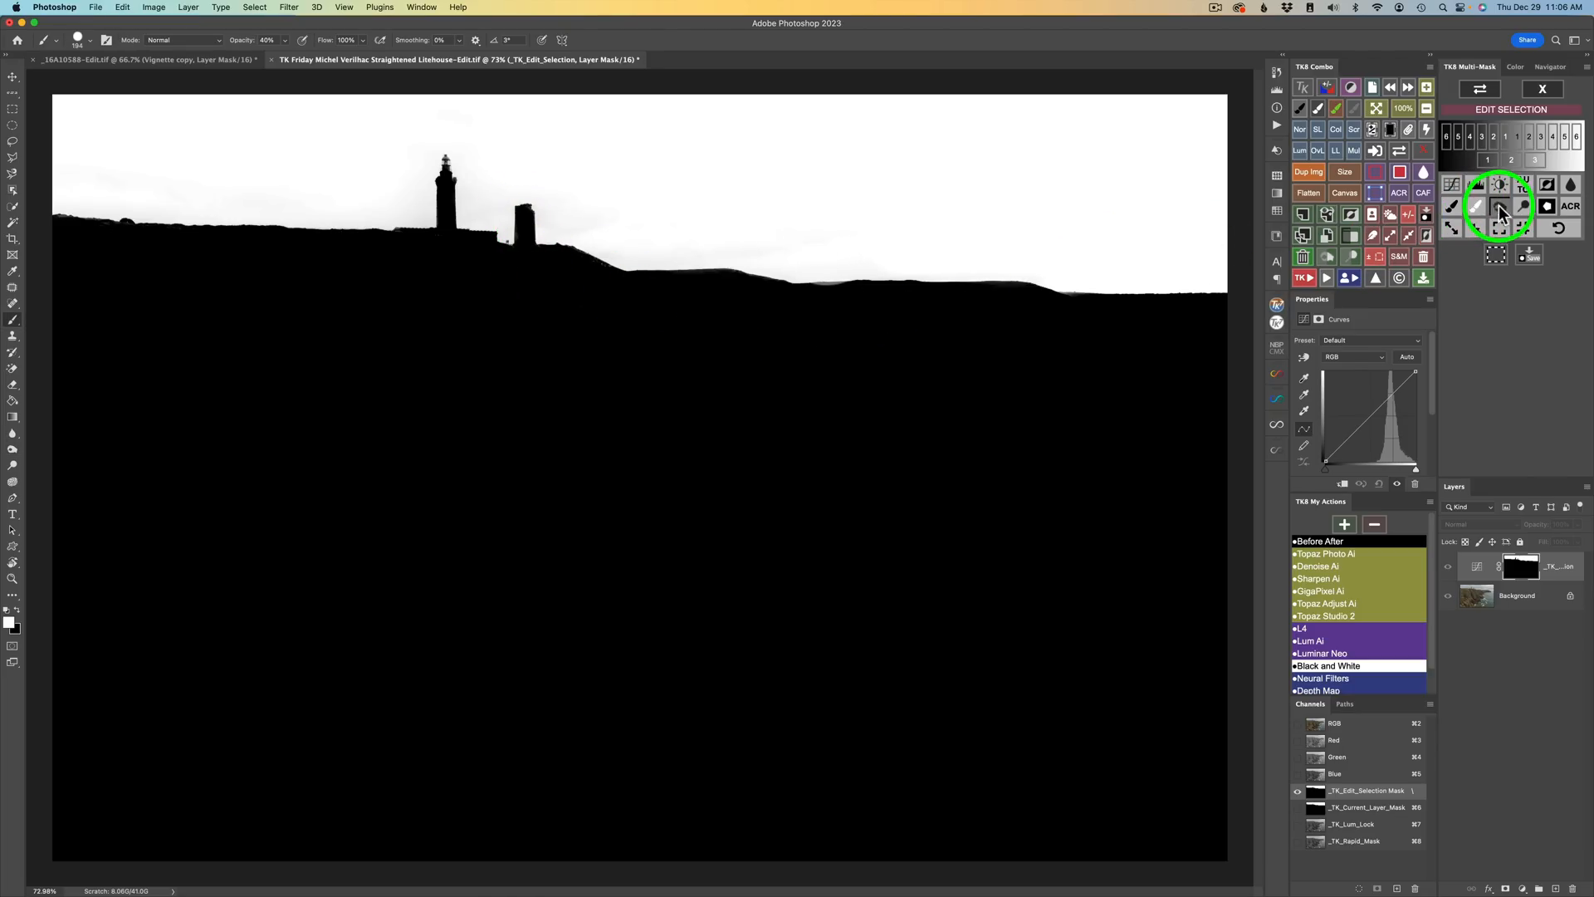
{"action": "left_click_drag", "start_coordinate": [829, 284], "coordinate": [855, 277]}
{"action": "left_click", "coordinate": [1076, 297]}
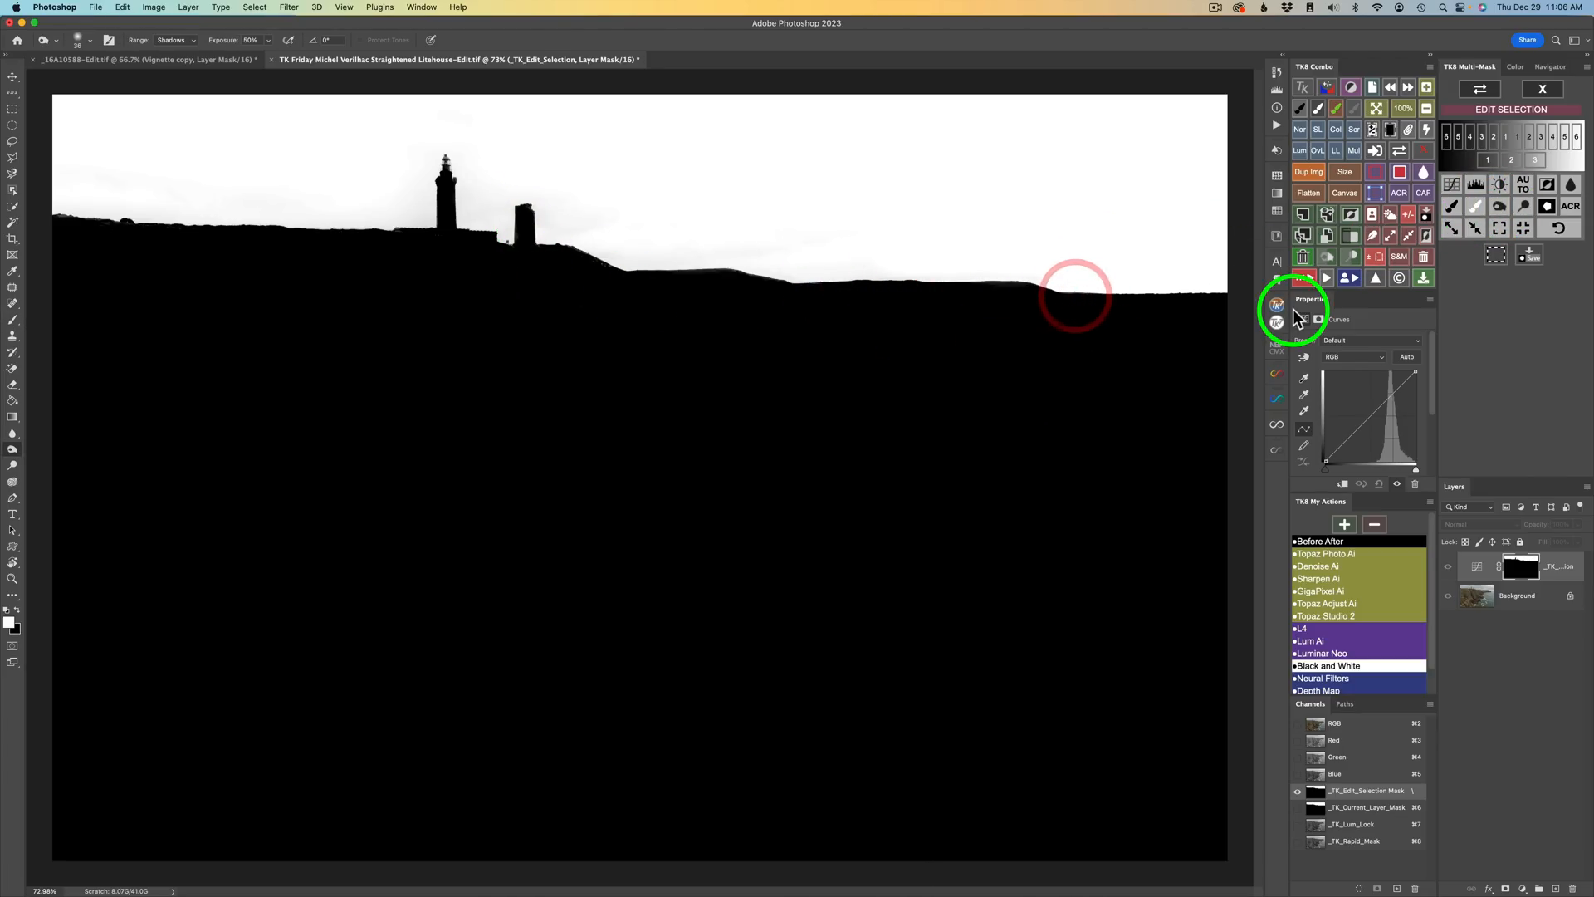
{"action": "left_click", "coordinate": [964, 454]}
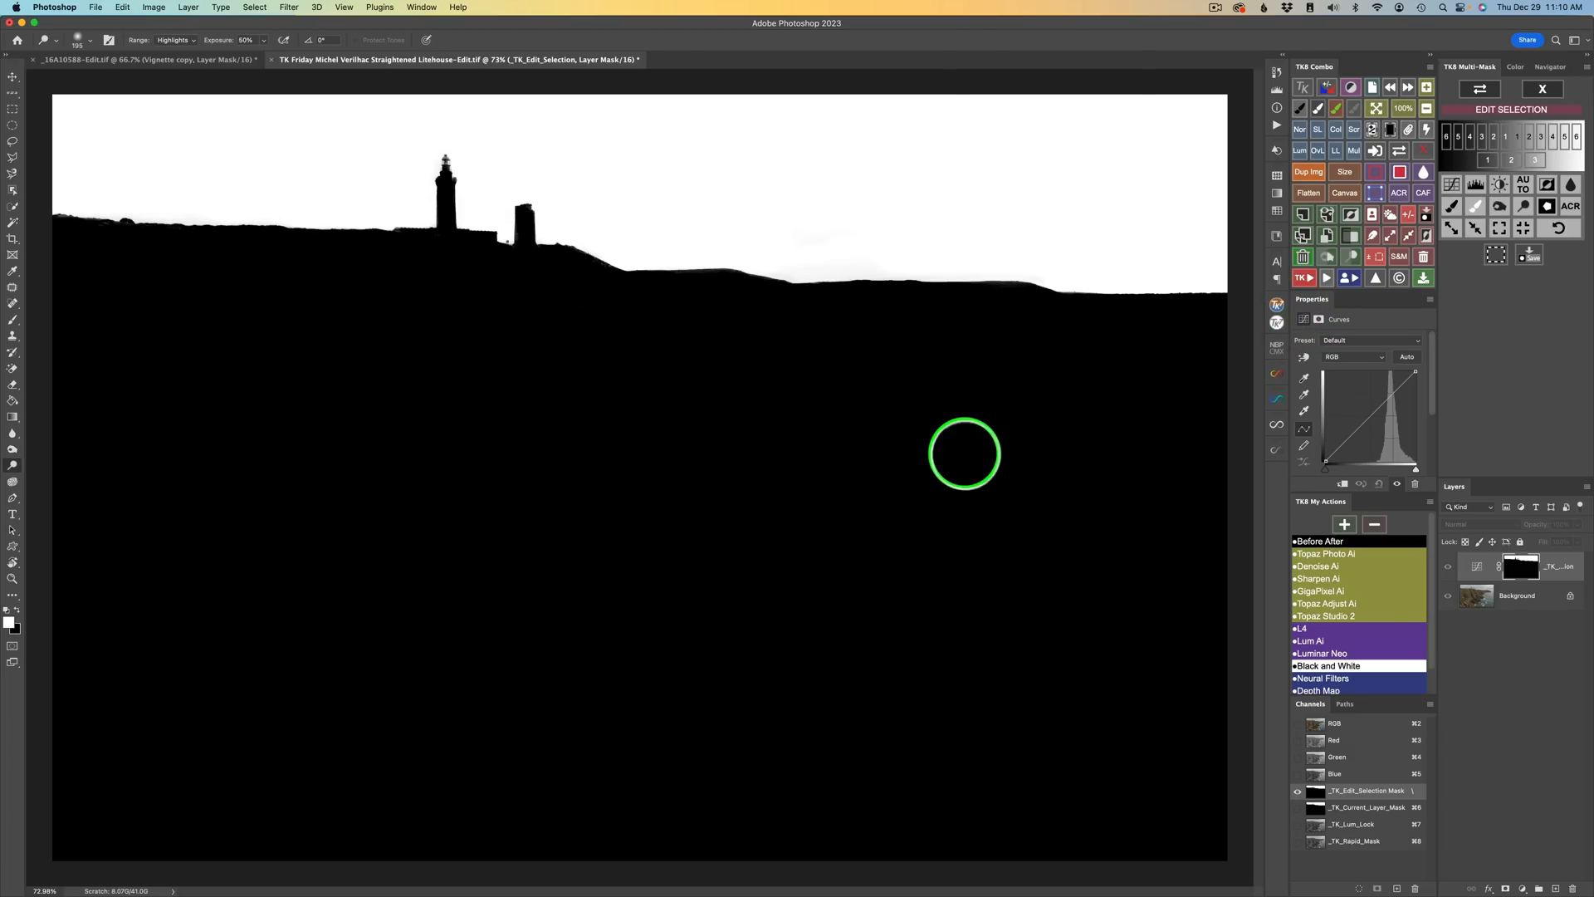
Step: Save the edited mask as a channel named Sky and turn the mask into an active selection
{"action": "left_click", "coordinate": [1530, 260]}
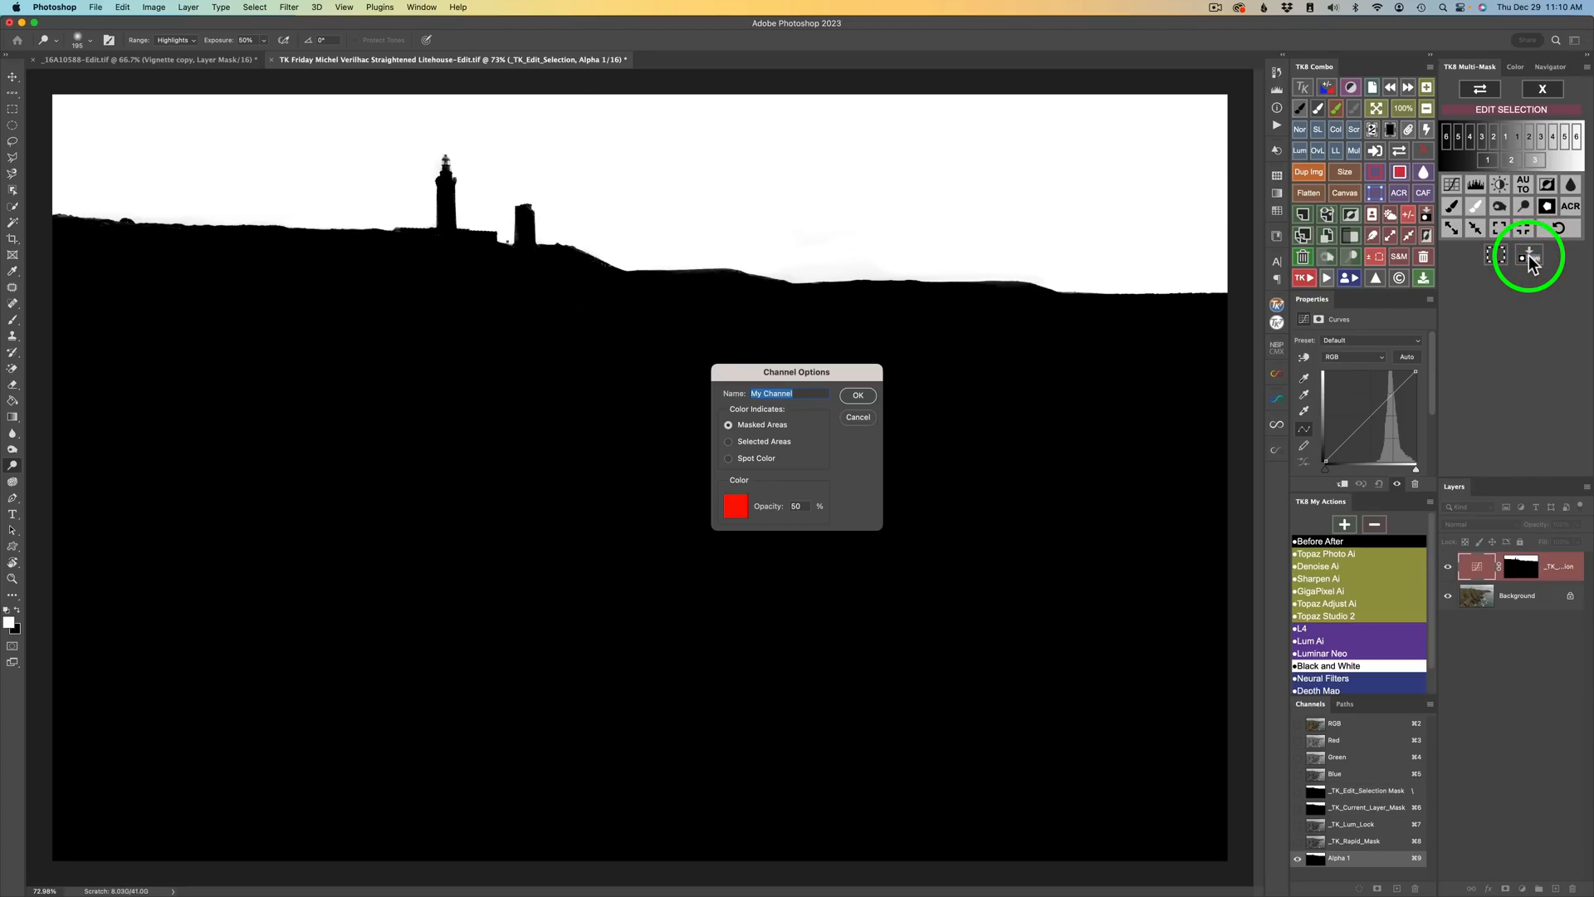
{"action": "type", "text": "Sky"}
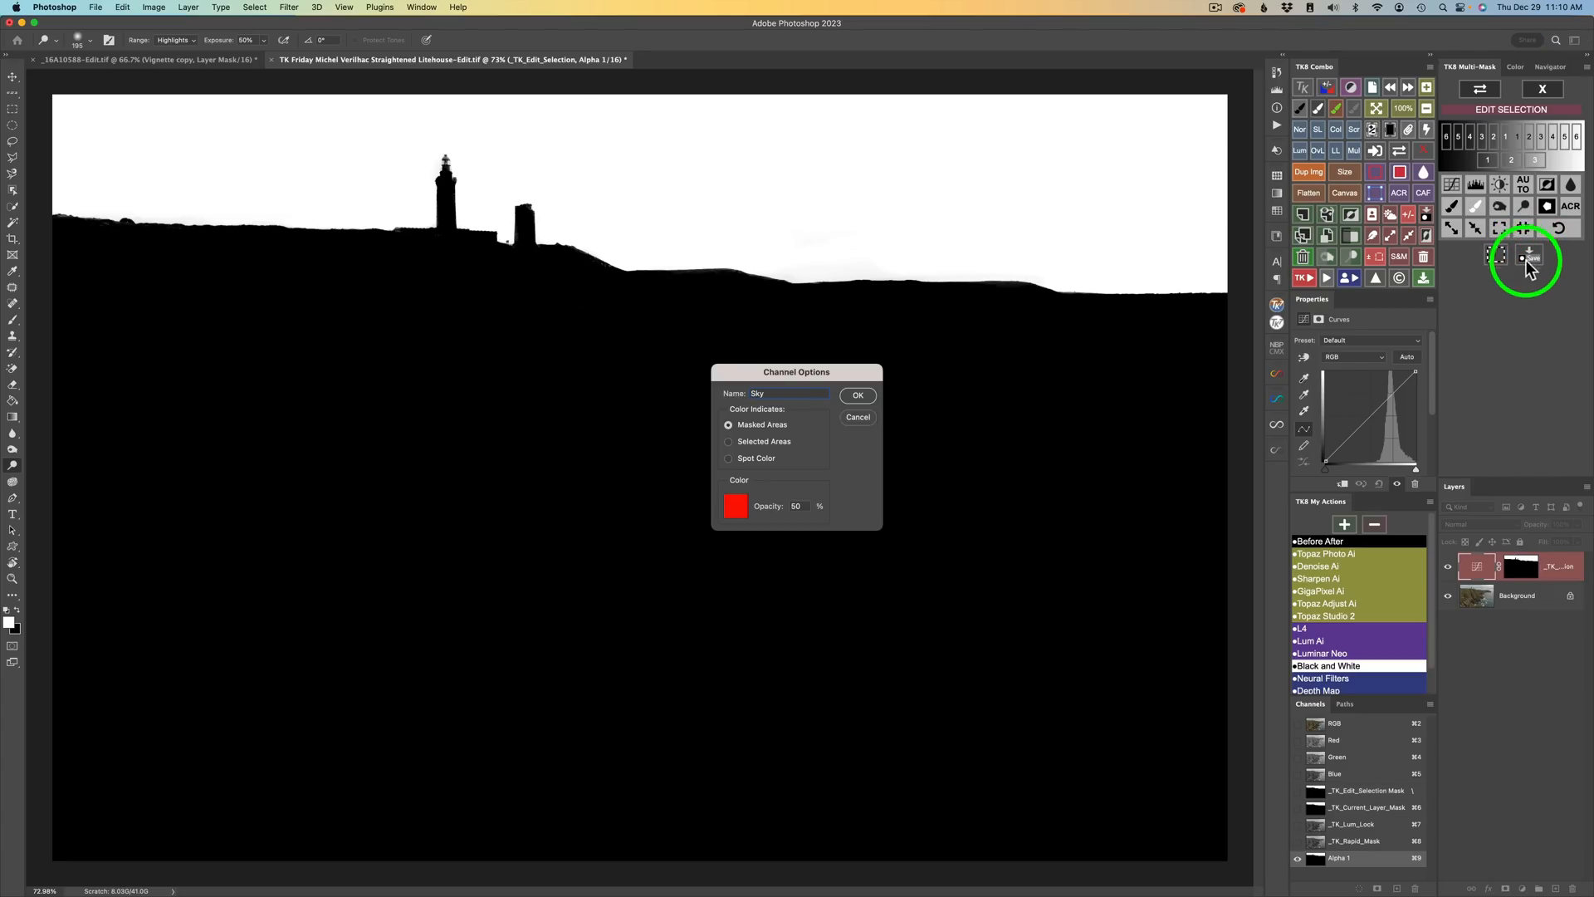
{"action": "left_click", "coordinate": [859, 396]}
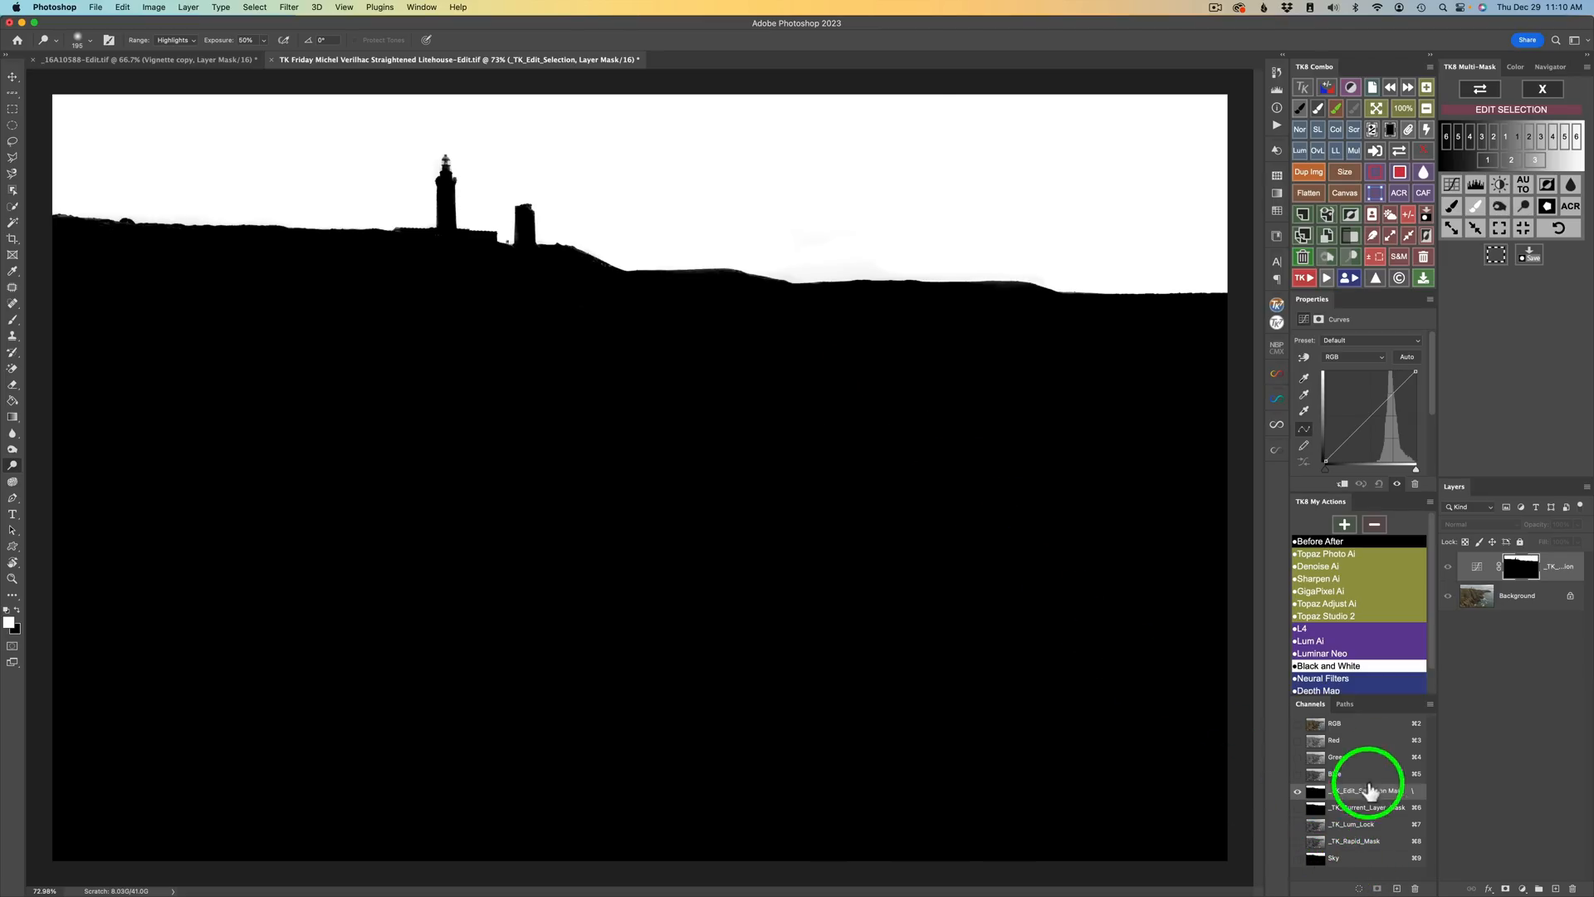
{"action": "left_click", "coordinate": [1496, 256]}
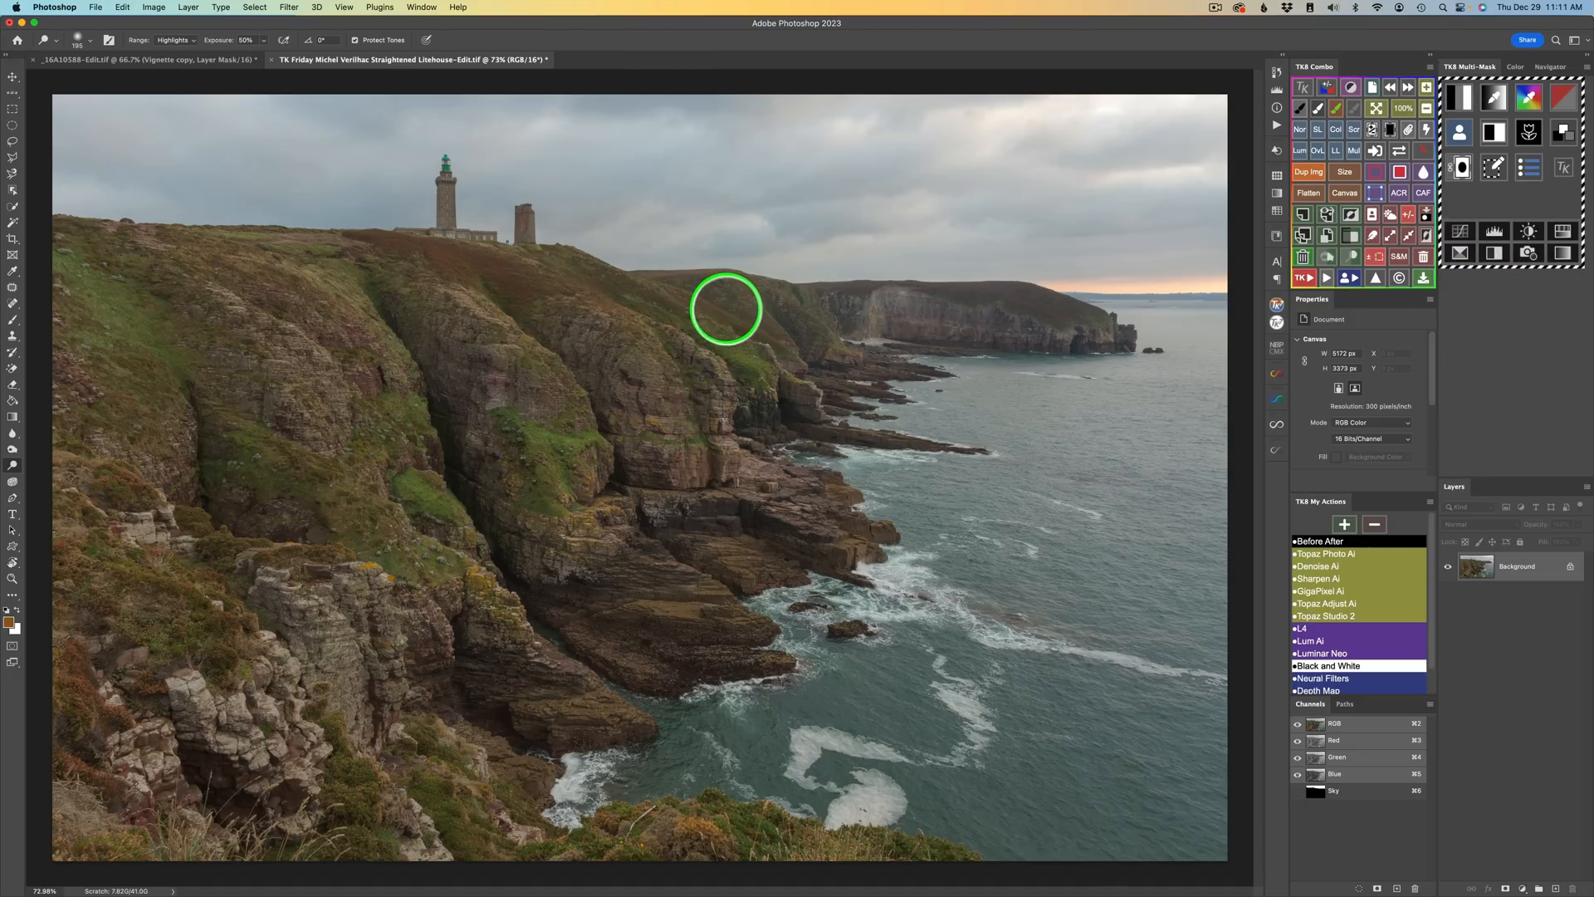
Step: Invert the sky selection and save it as a new channel named Foreground
{"action": "left_click", "coordinate": [1426, 235]}
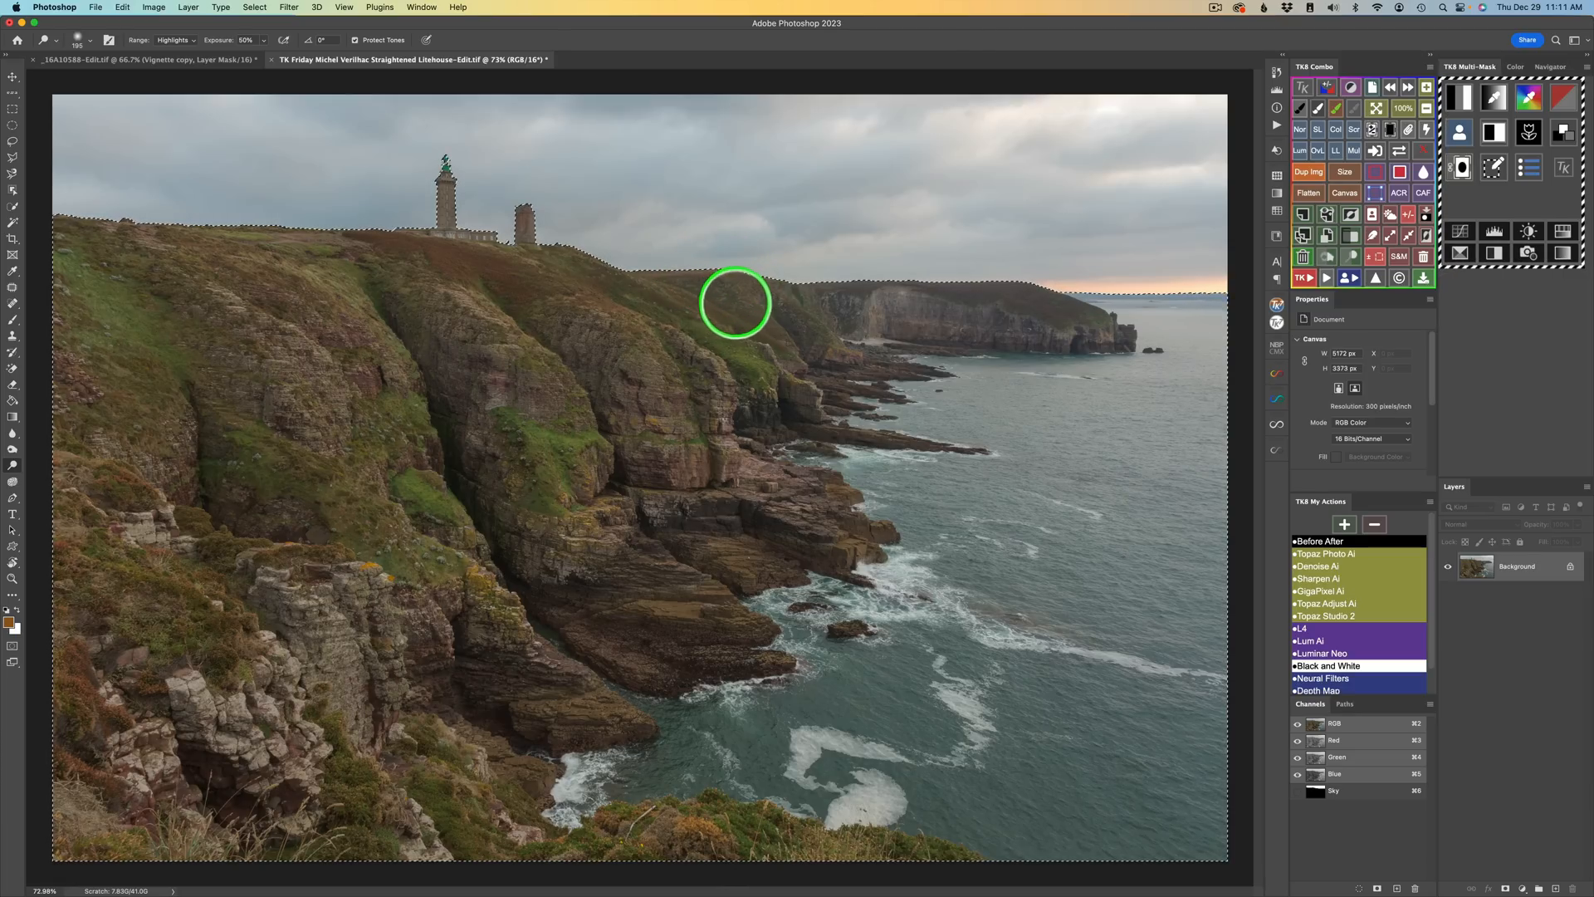
{"action": "left_click", "coordinate": [1427, 216]}
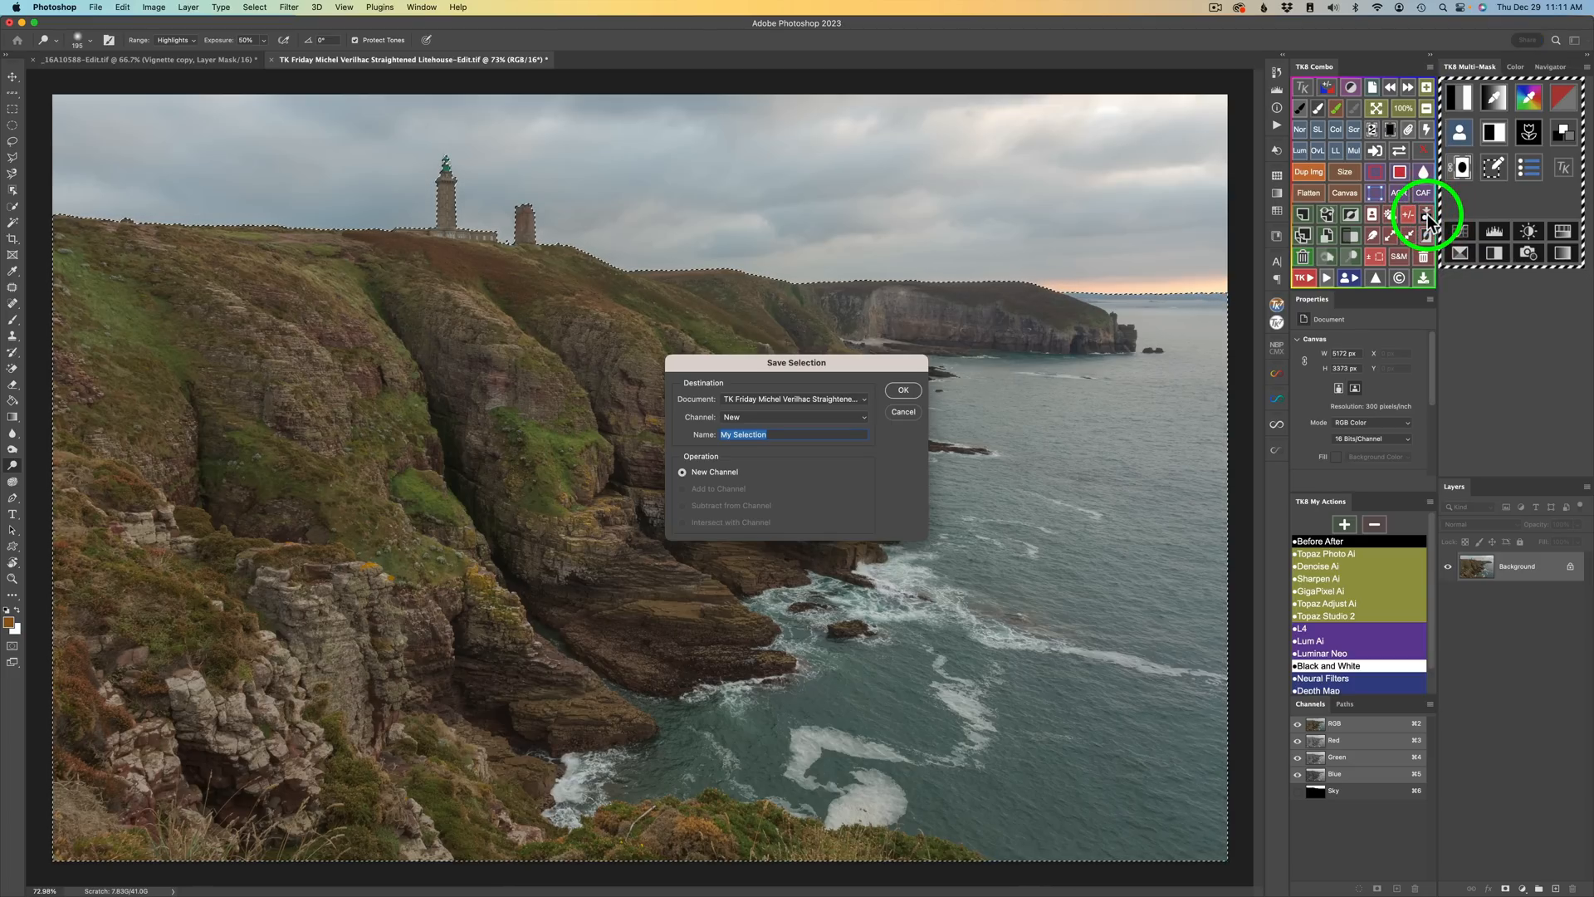
{"action": "type", "text": "Foreground"}
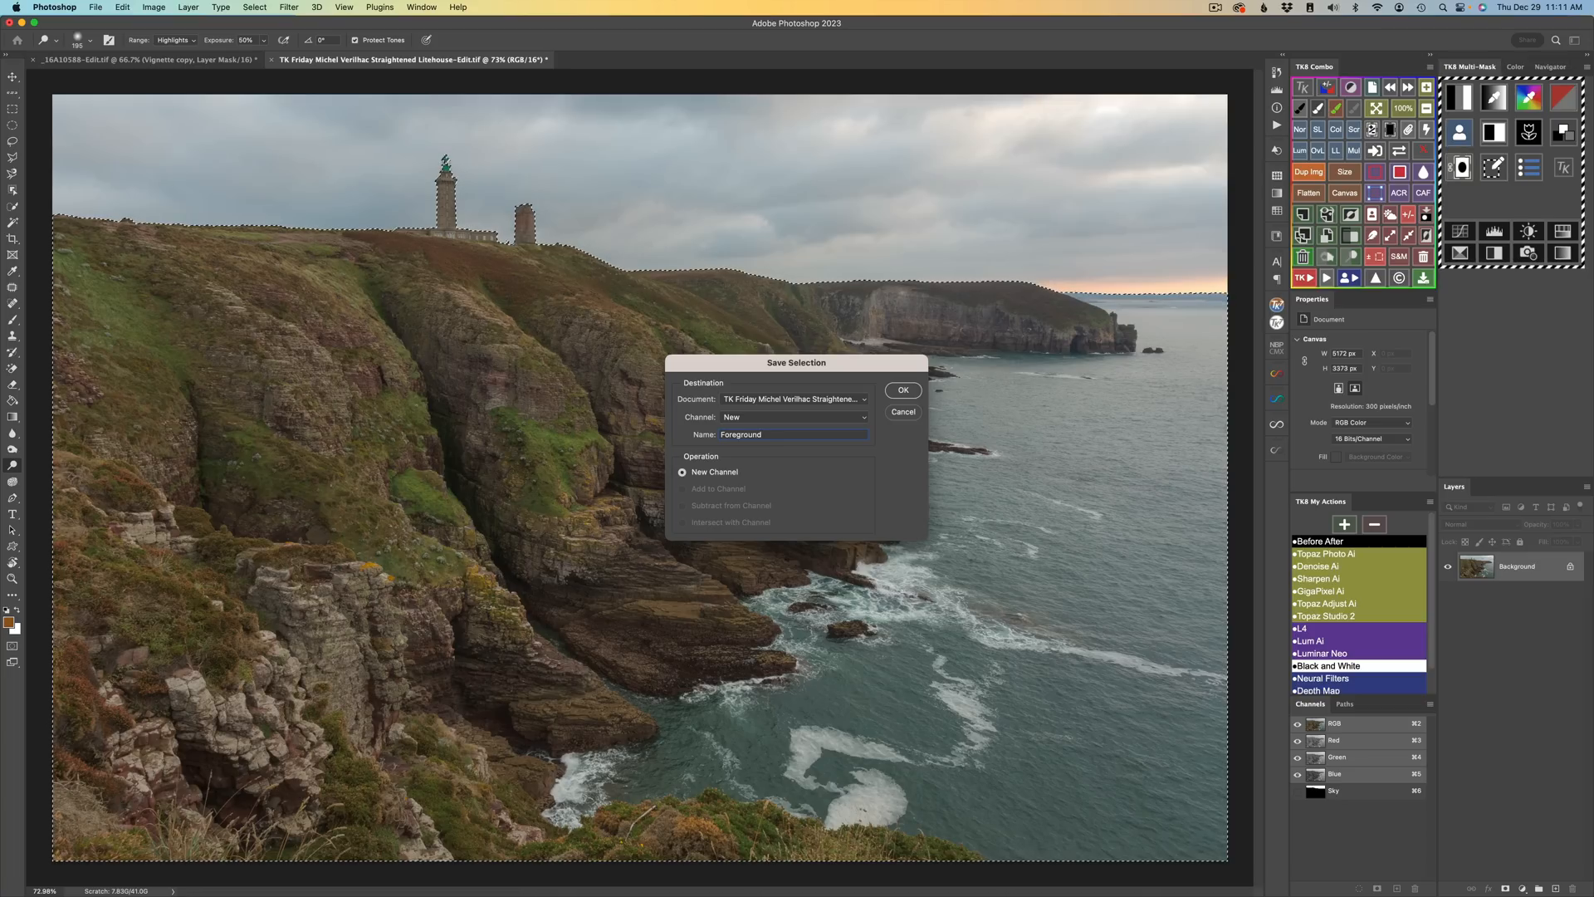
{"action": "left_click", "coordinate": [903, 391]}
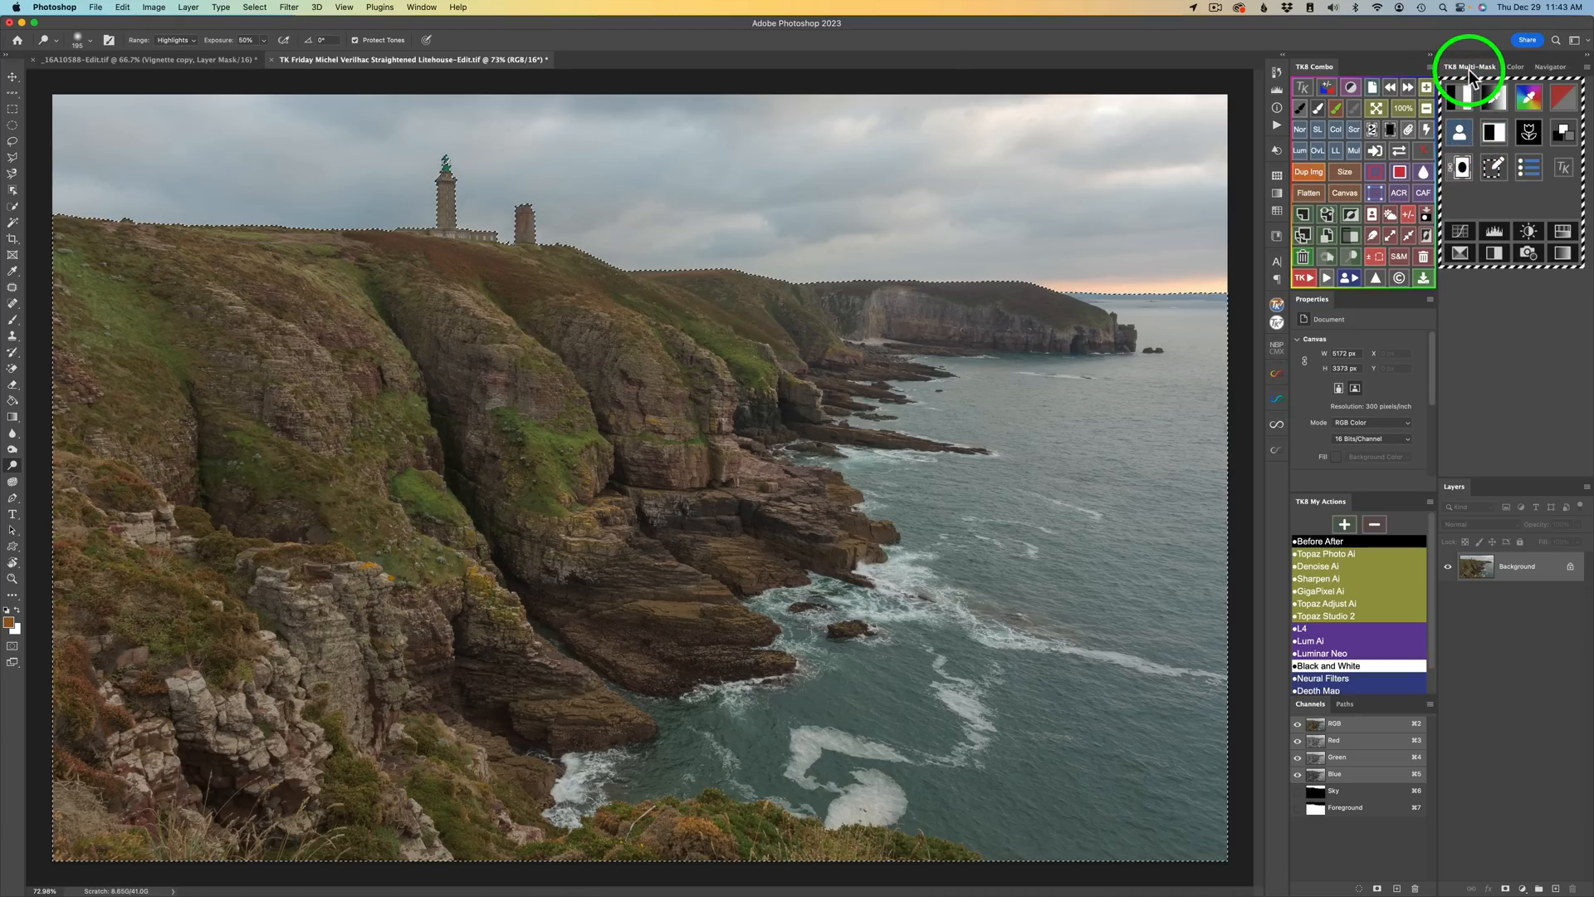
Step: Load the saved Foreground channel as a mask and start a multiply mask calculation with it
{"action": "left_click", "coordinate": [1460, 134]}
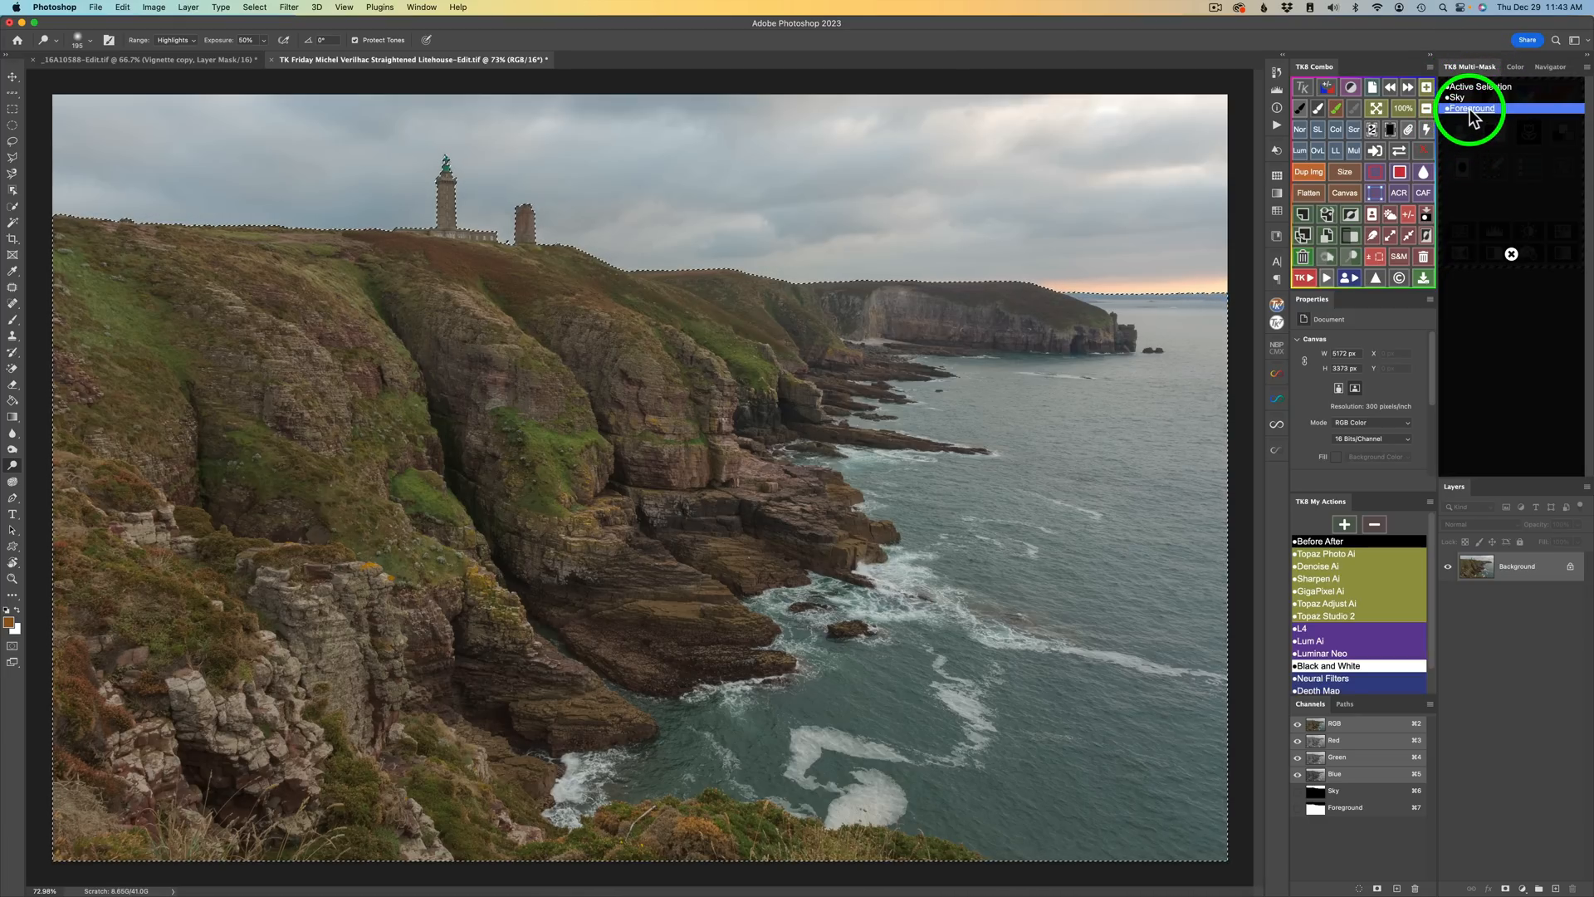
{"action": "left_click", "coordinate": [1467, 110]}
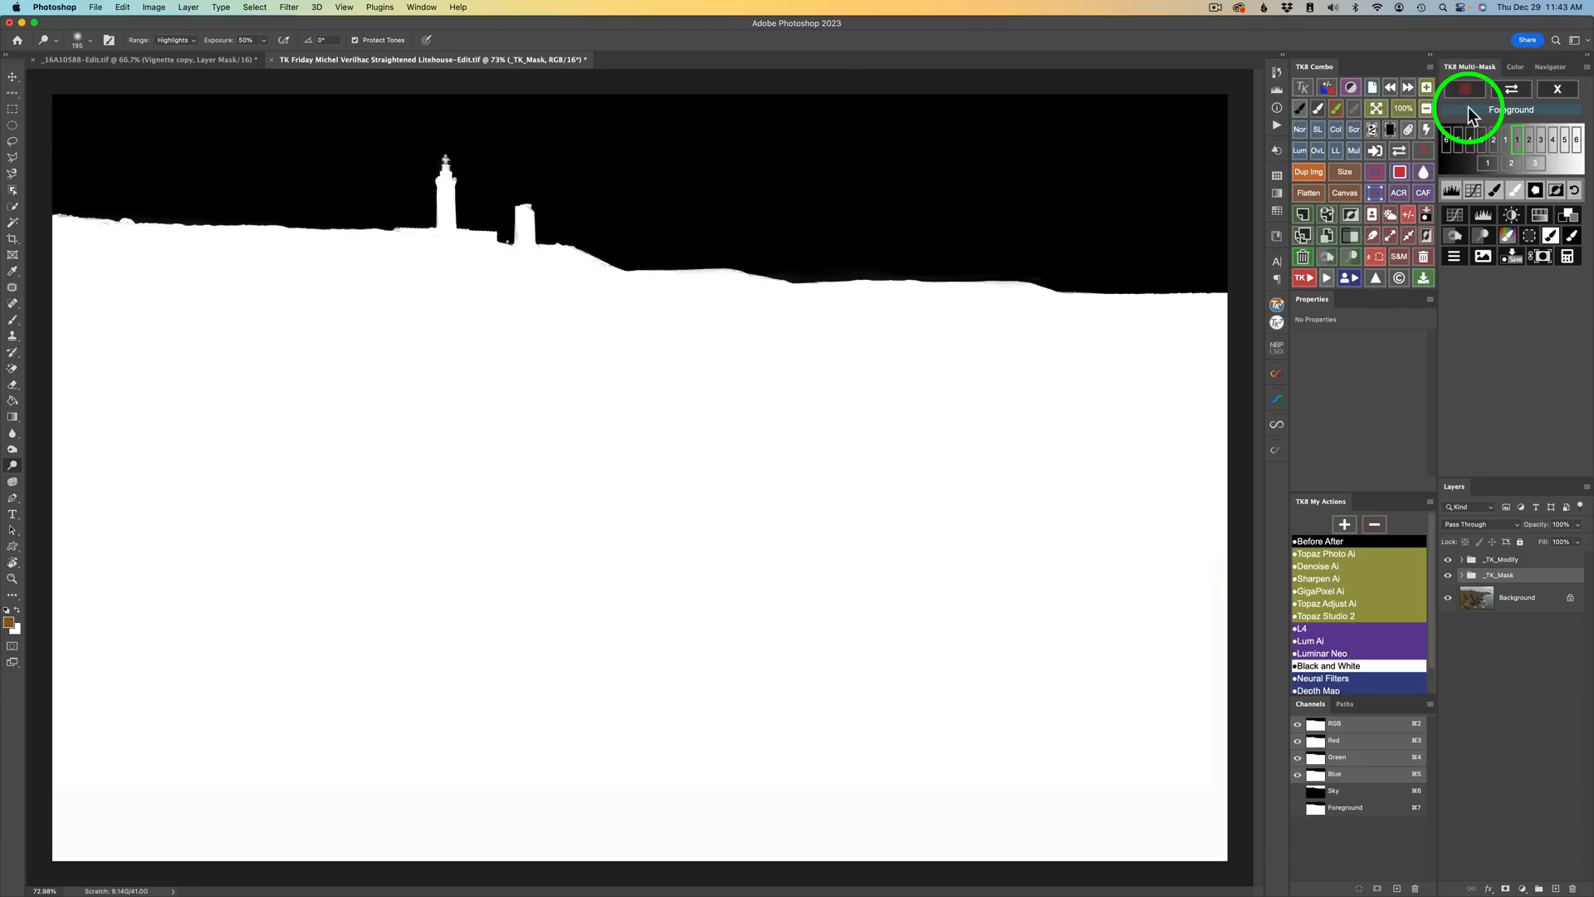
{"action": "left_click", "coordinate": [1570, 259]}
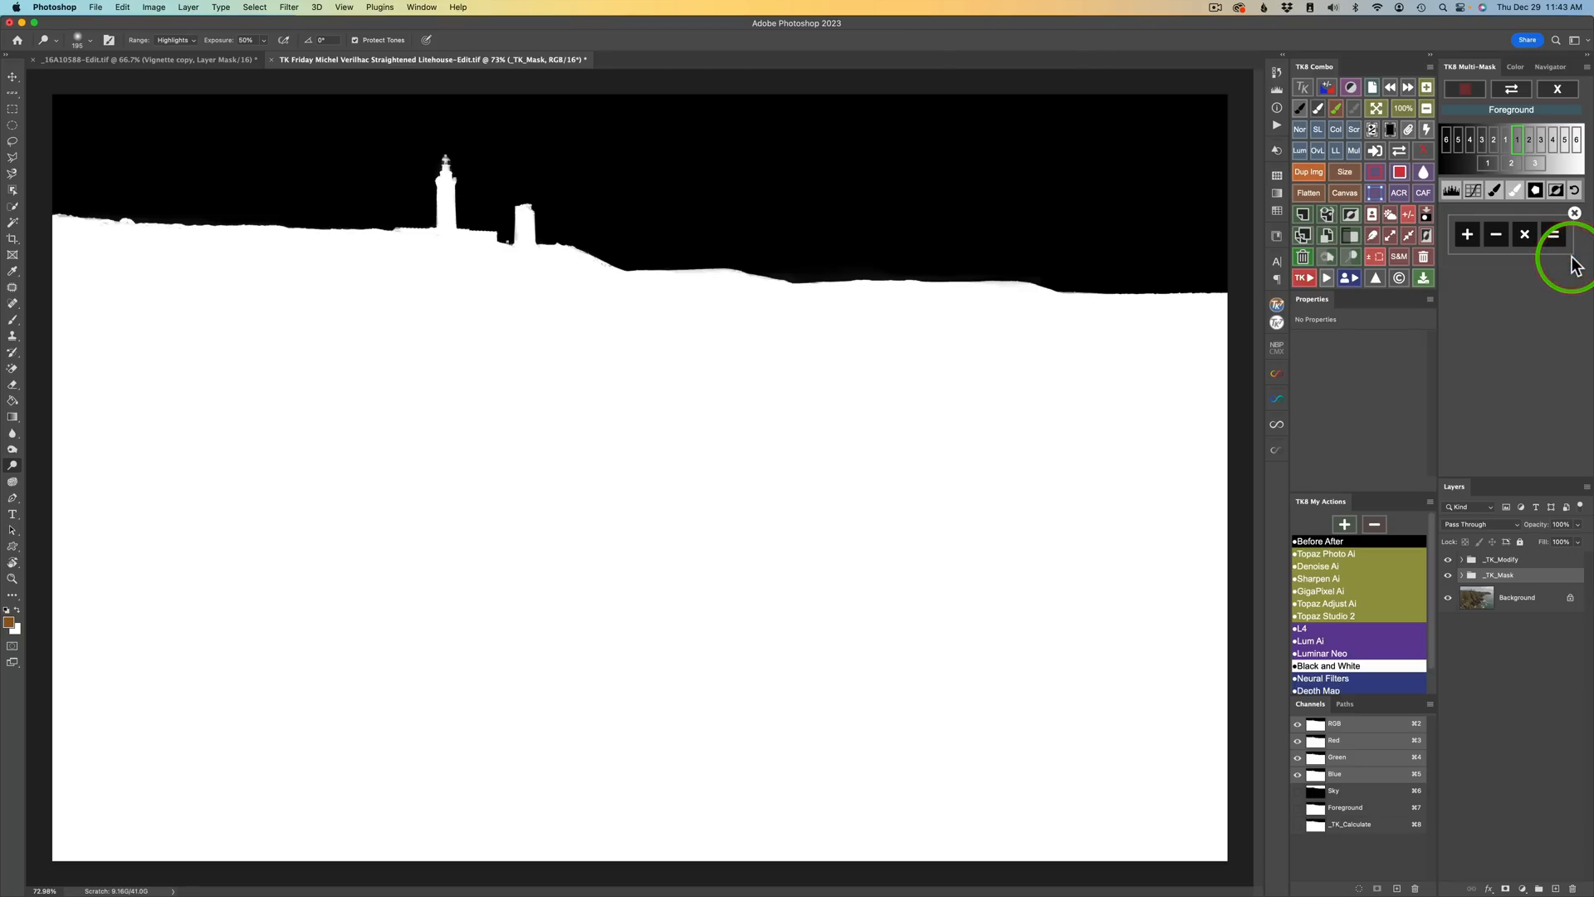
{"action": "left_click", "coordinate": [1526, 235]}
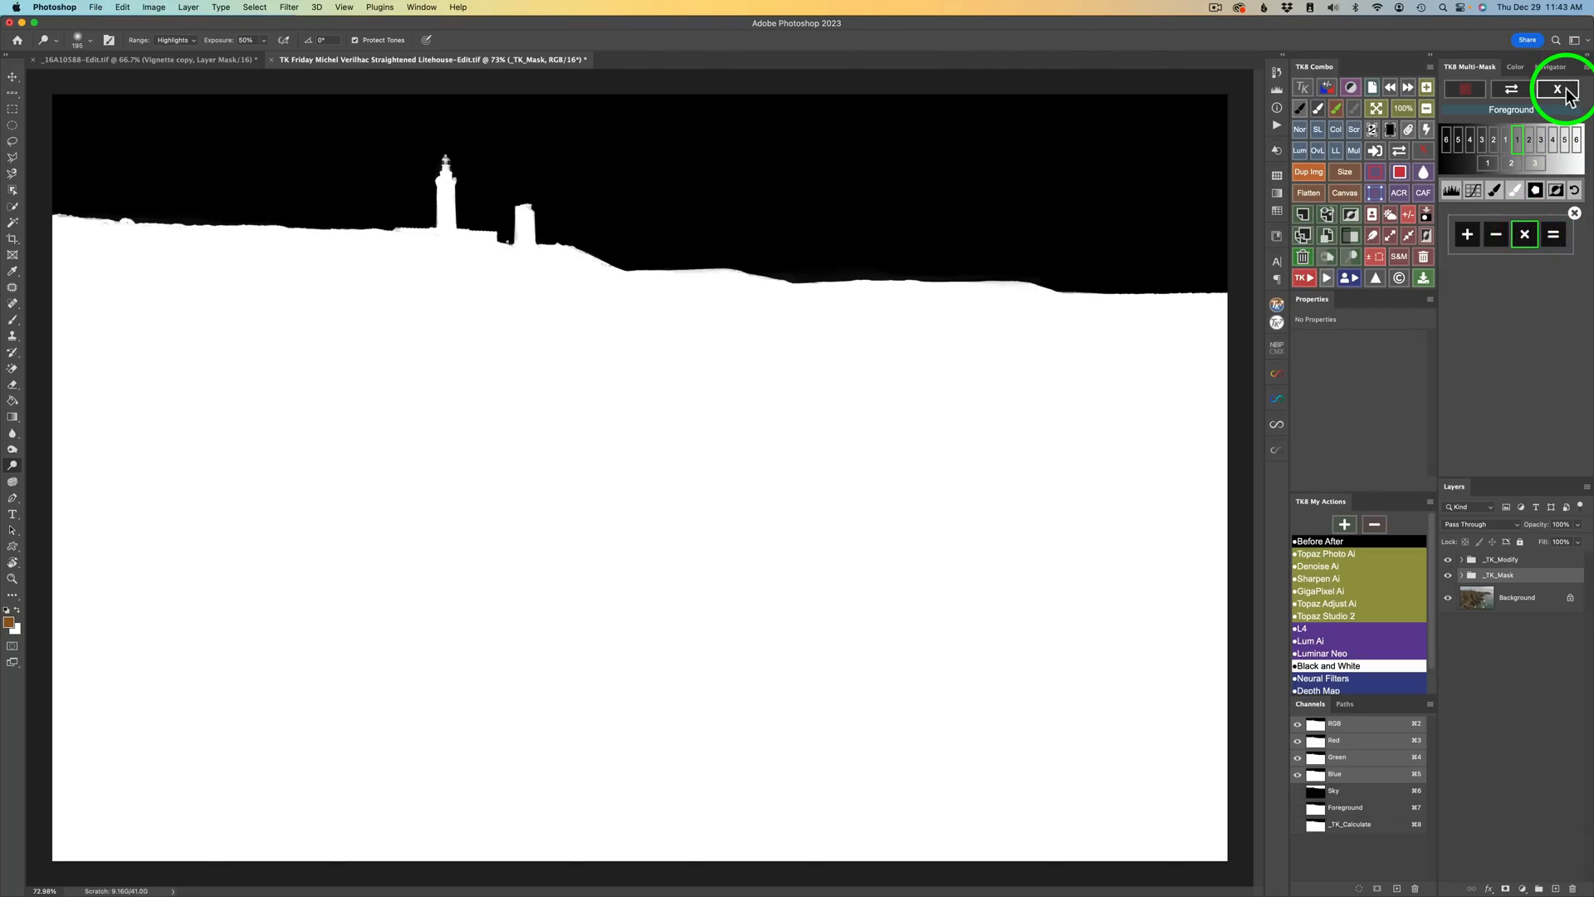
Step: Create an RGB midtones 3 luminosity mask and complete the calculation to intersect it with the Foreground mask
{"action": "left_click", "coordinate": [1567, 91]}
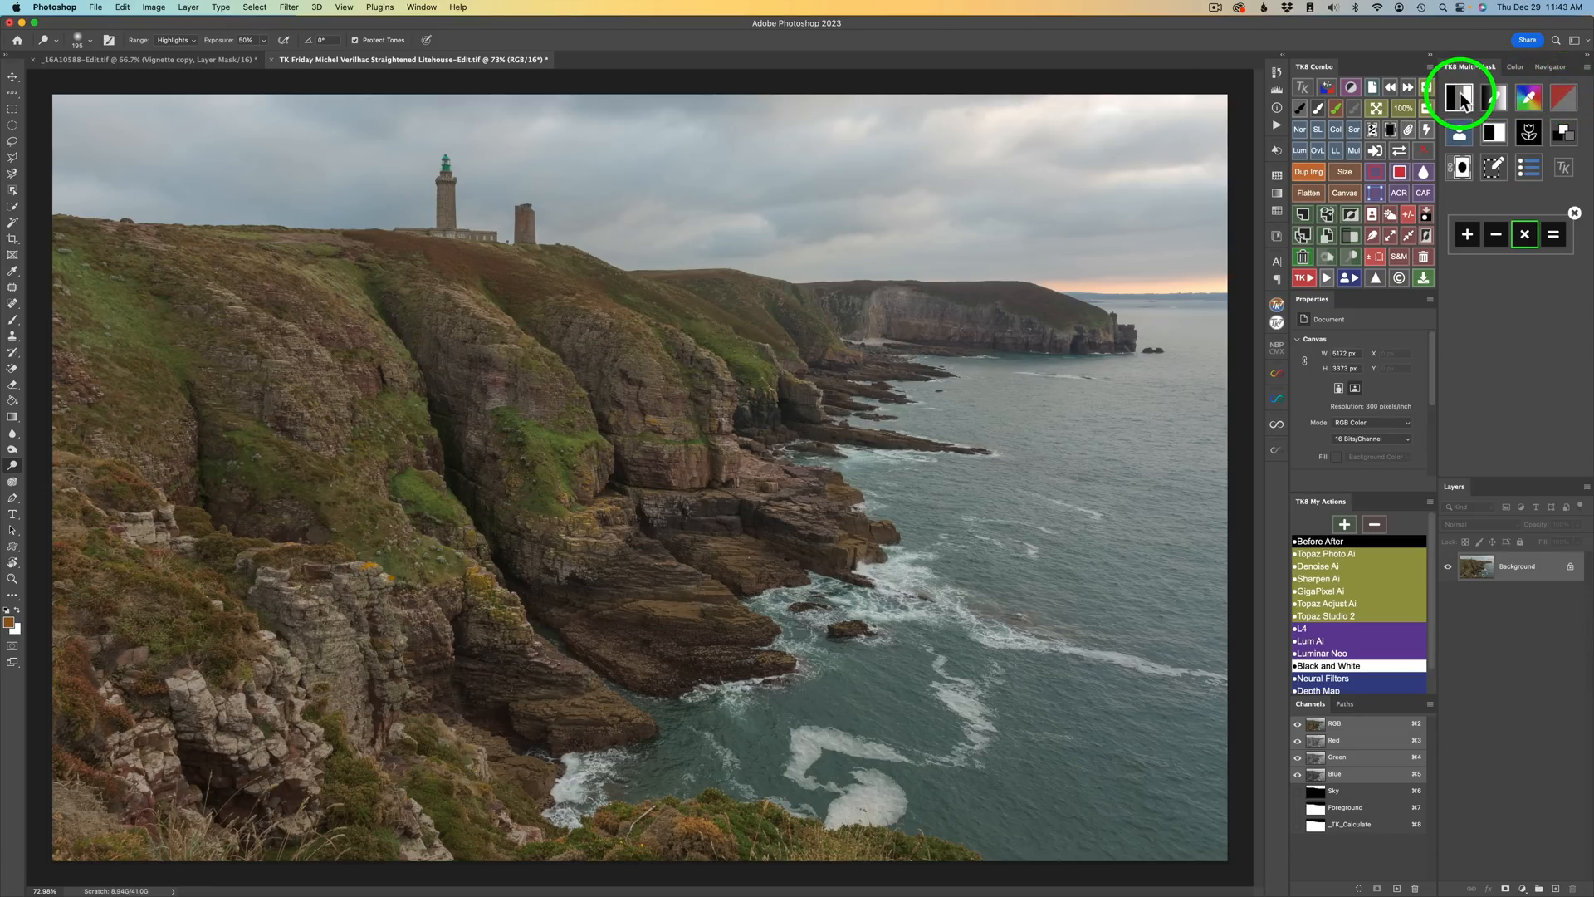
{"action": "left_click", "coordinate": [1461, 93]}
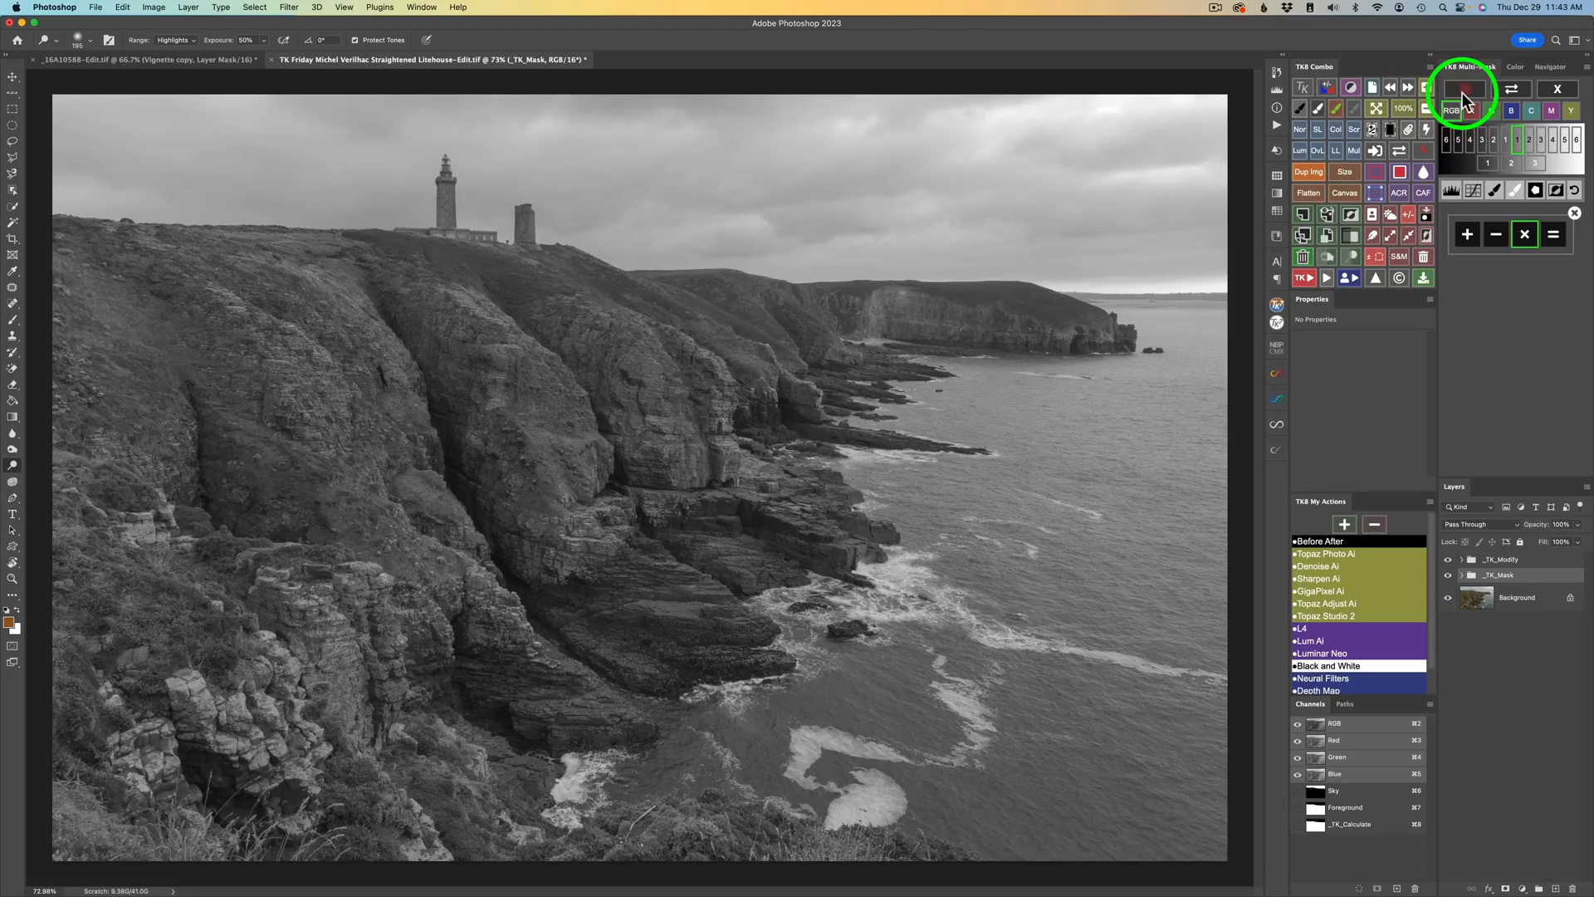
{"action": "left_click", "coordinate": [1537, 163]}
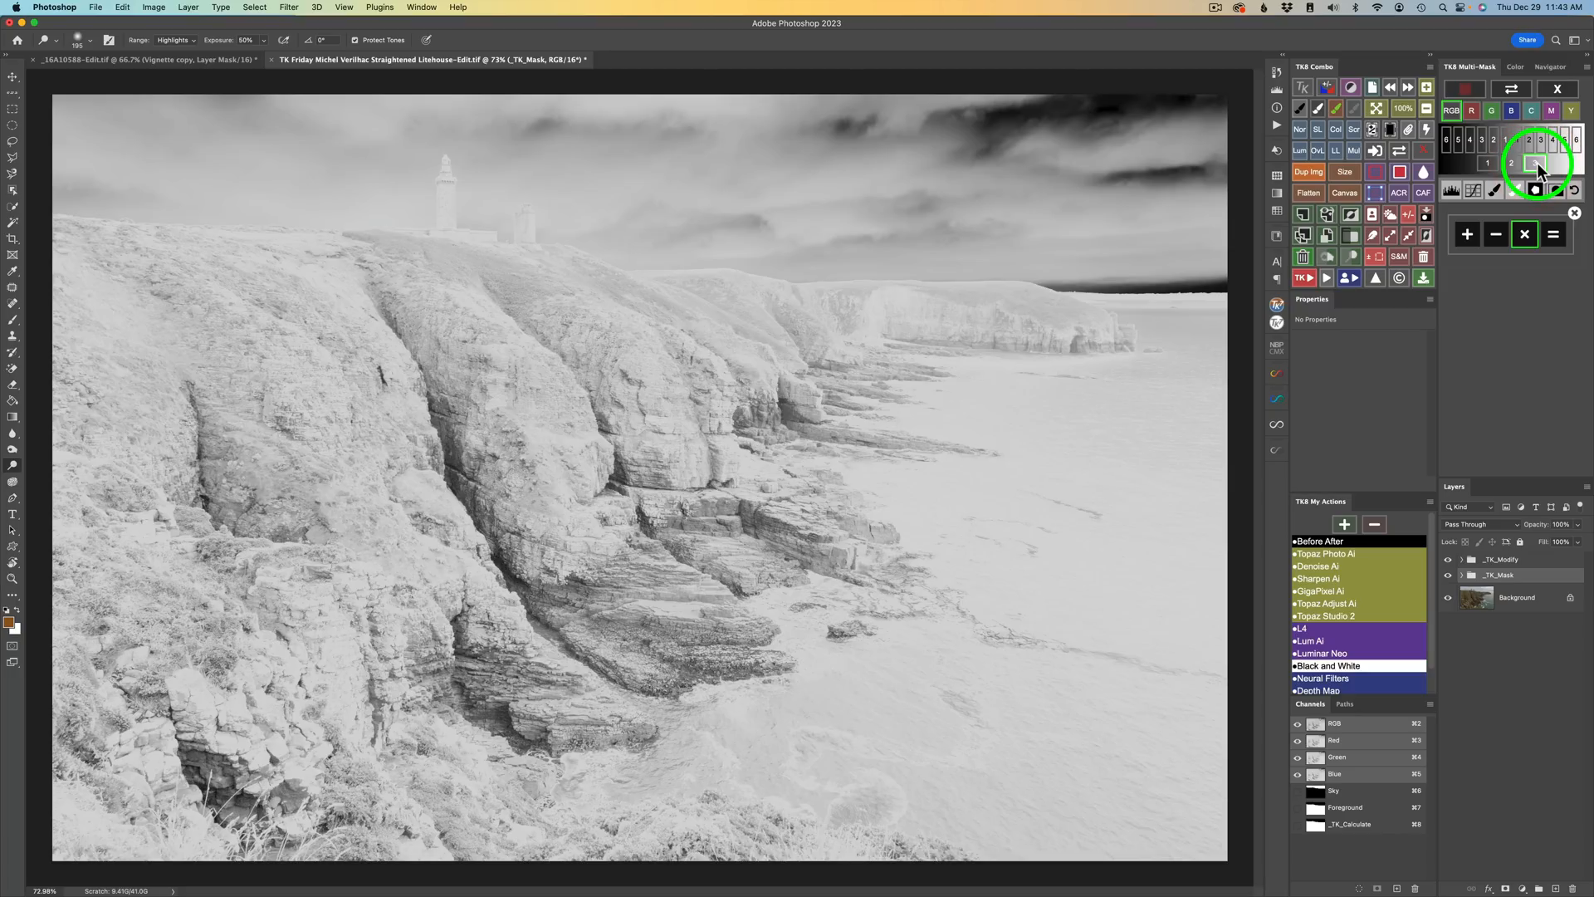
{"action": "left_click", "coordinate": [1556, 236]}
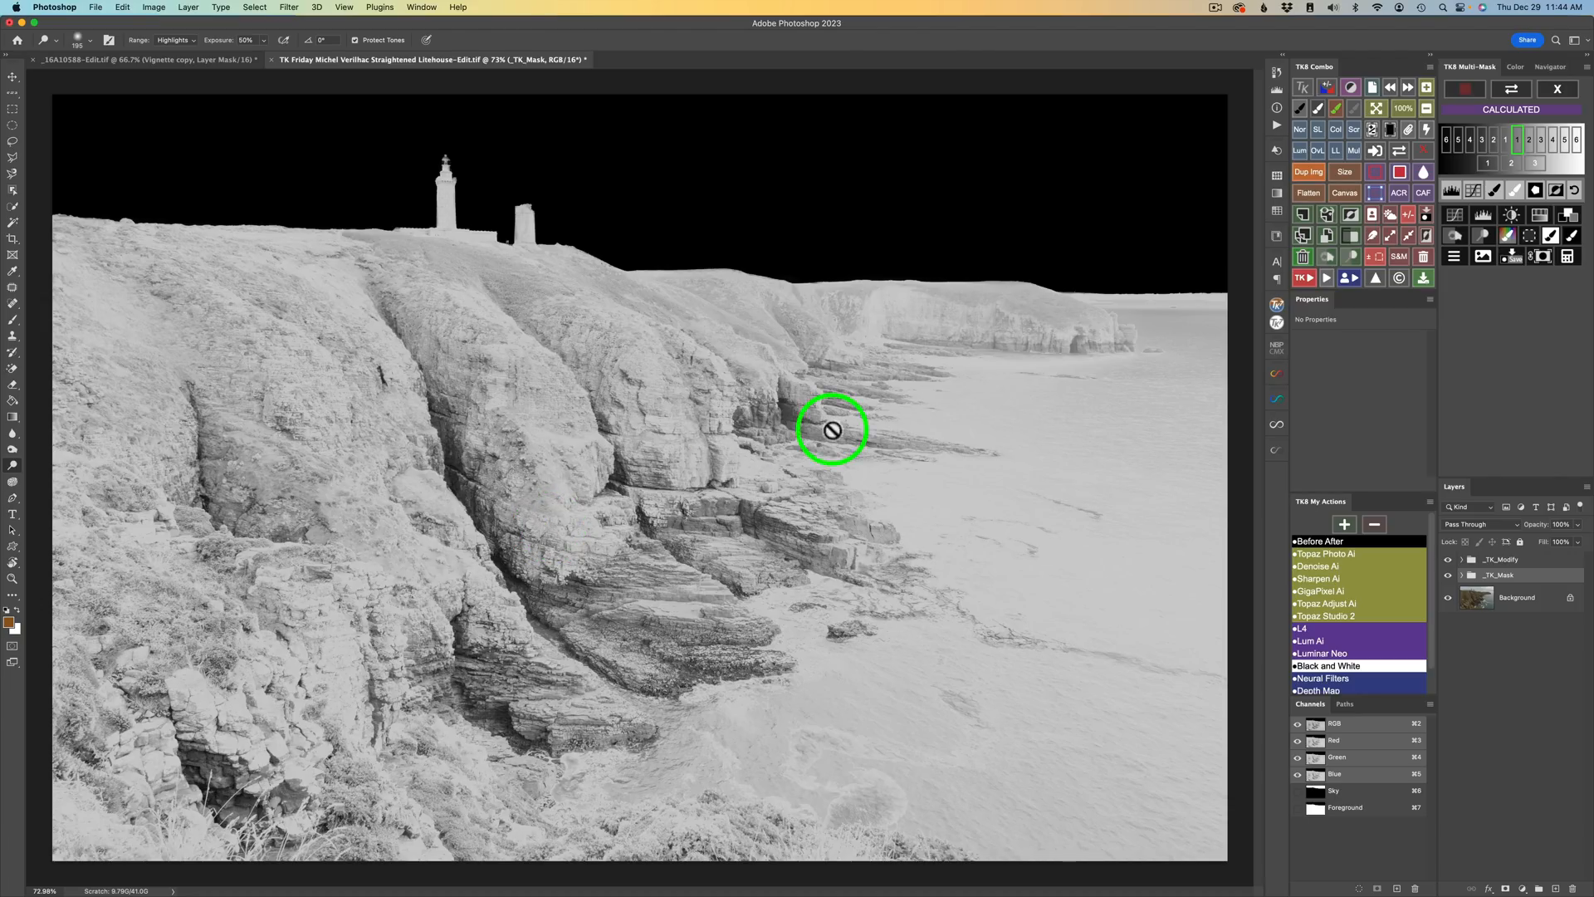
Step: Apply the calculated mask to a new Color Grading layer and darken its shadows moderately
{"action": "left_click", "coordinate": [1572, 223]}
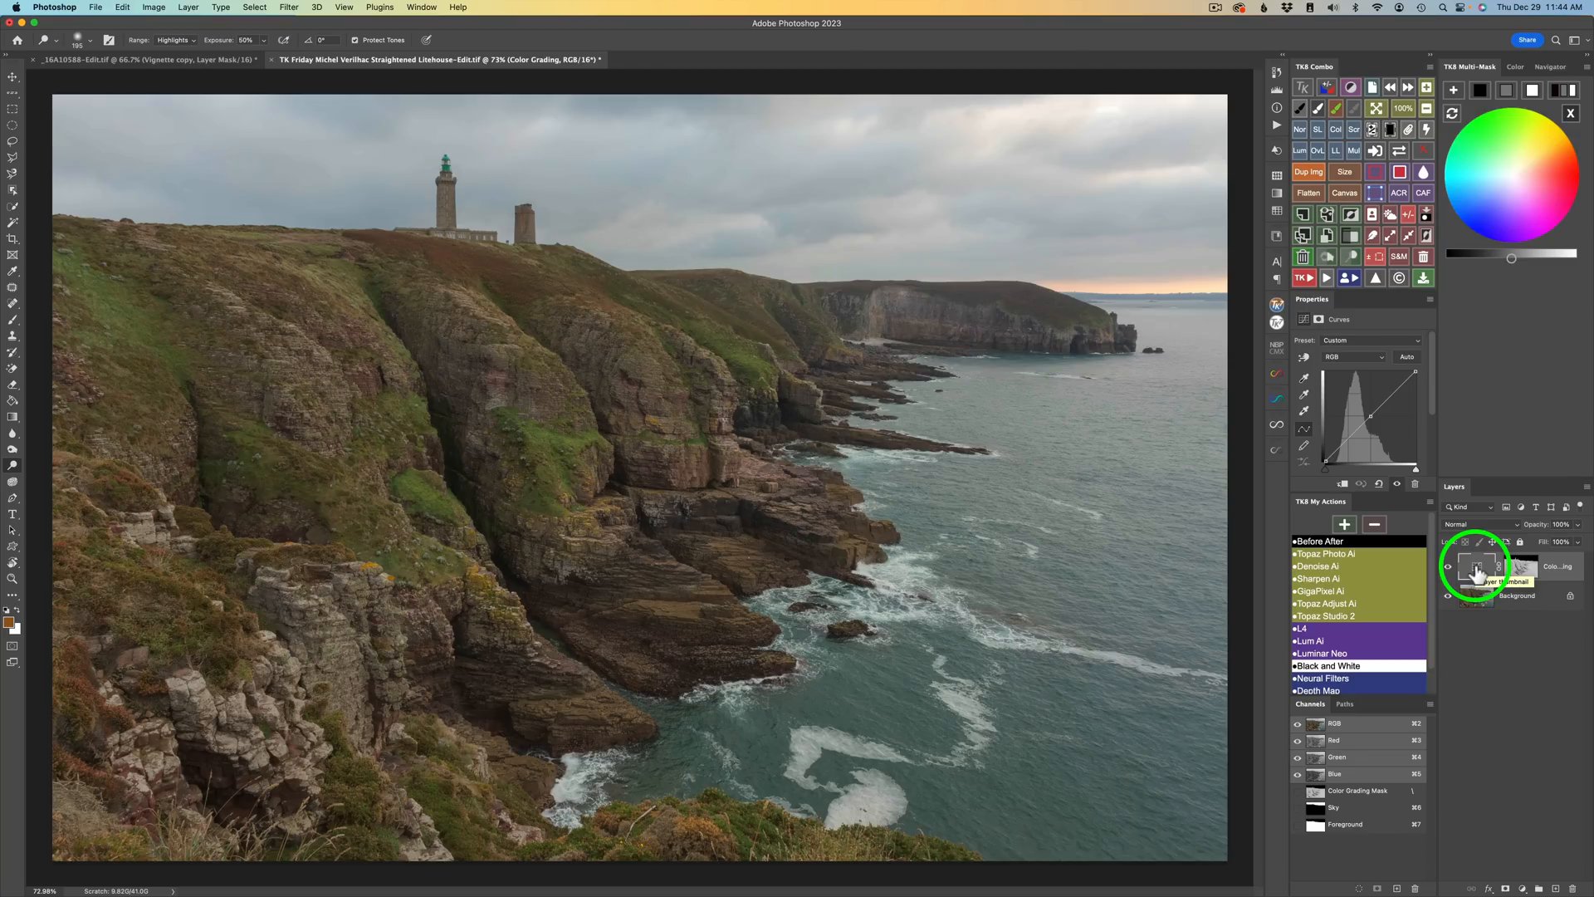
{"action": "left_click", "coordinate": [1482, 91]}
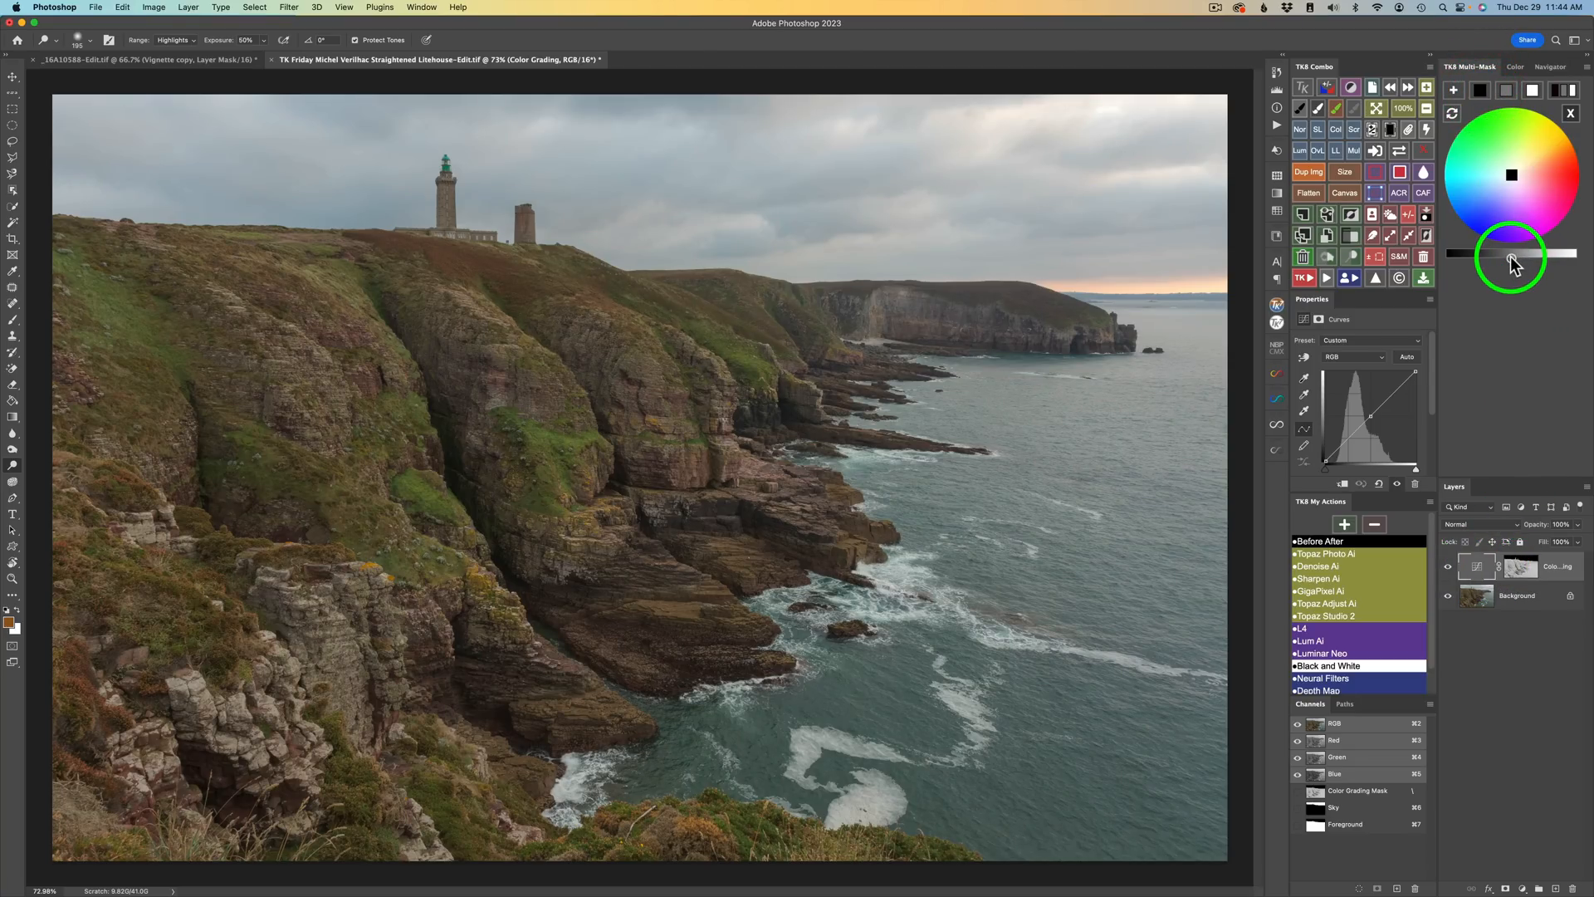
{"action": "left_click_drag", "start_coordinate": [1509, 258], "coordinate": [1478, 258]}
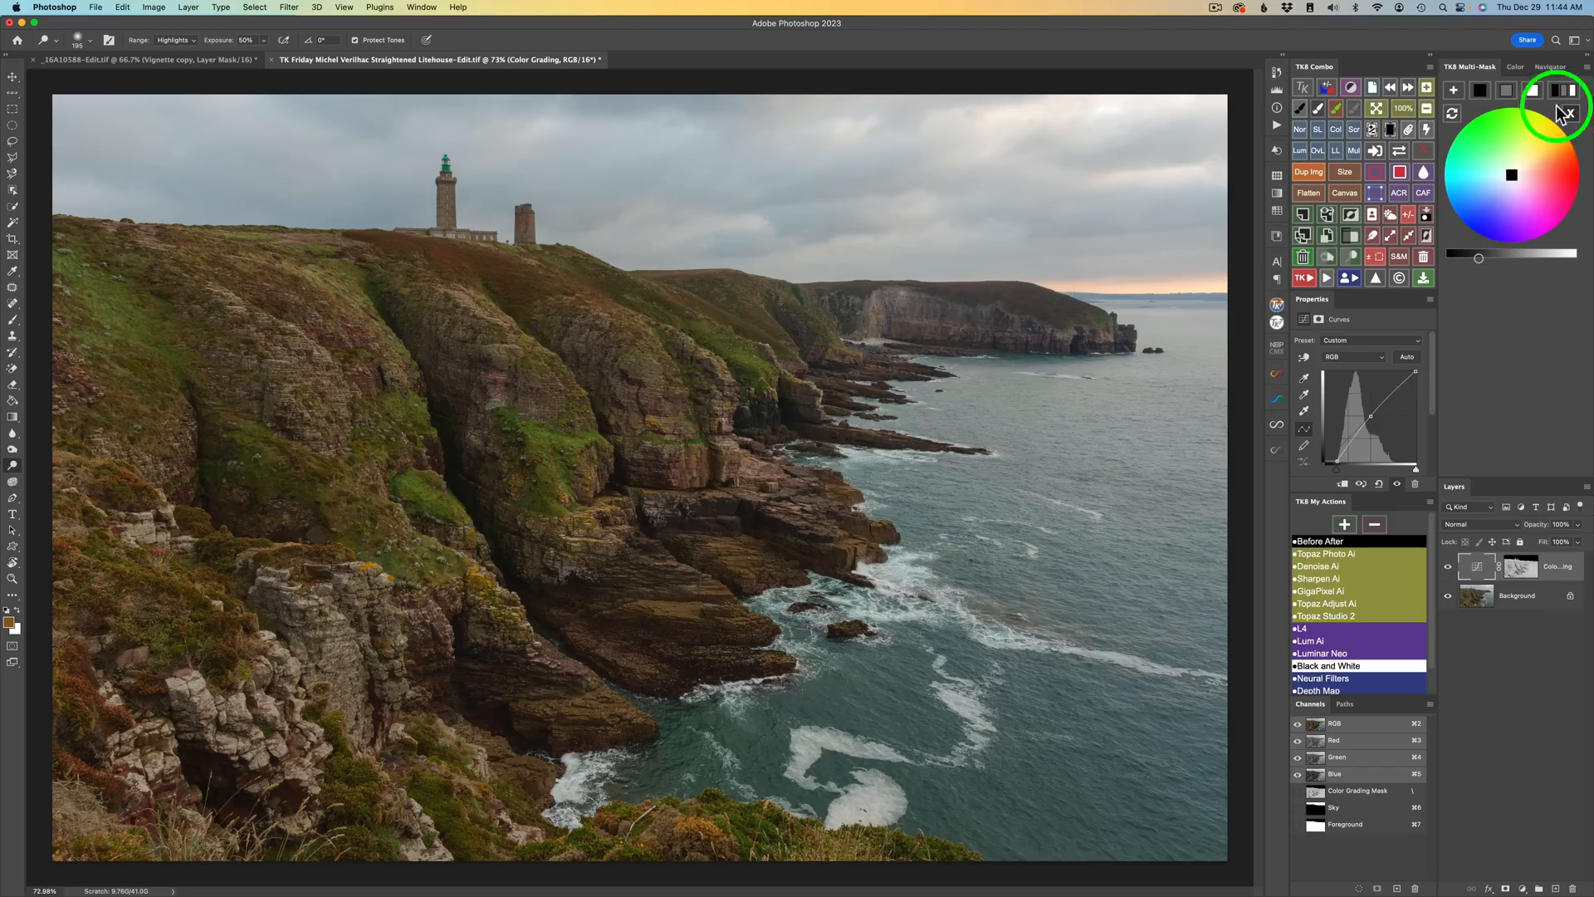
Step: Brighten the midtones and the highlights of the Color Grading layer
{"action": "left_click", "coordinate": [1510, 88]}
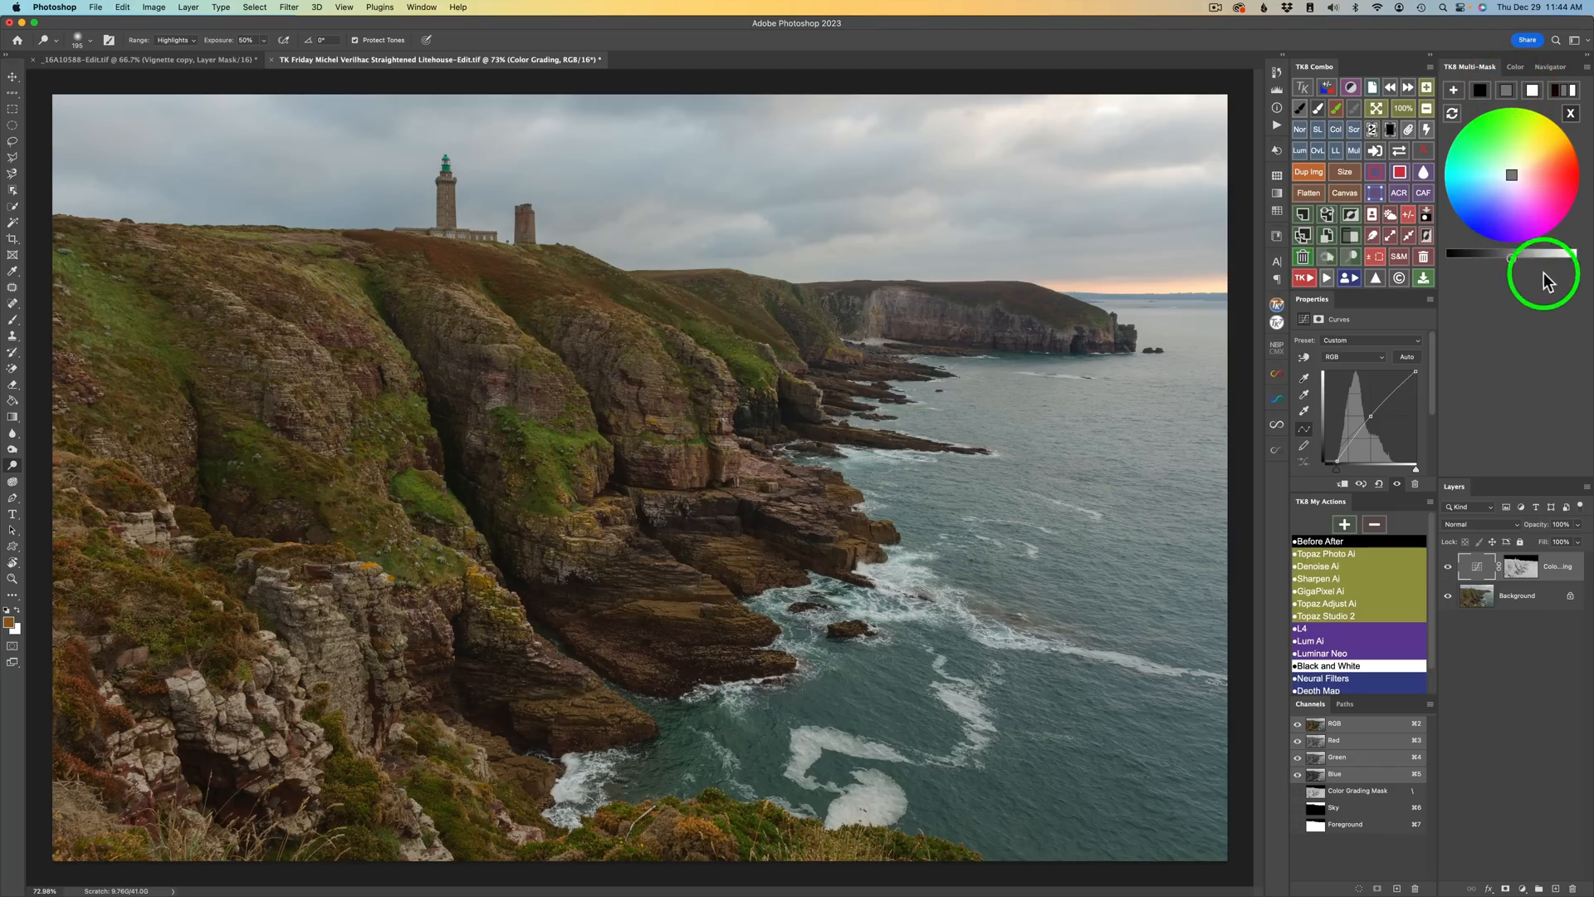
{"action": "left_click_drag", "start_coordinate": [1511, 257], "coordinate": [1540, 258]}
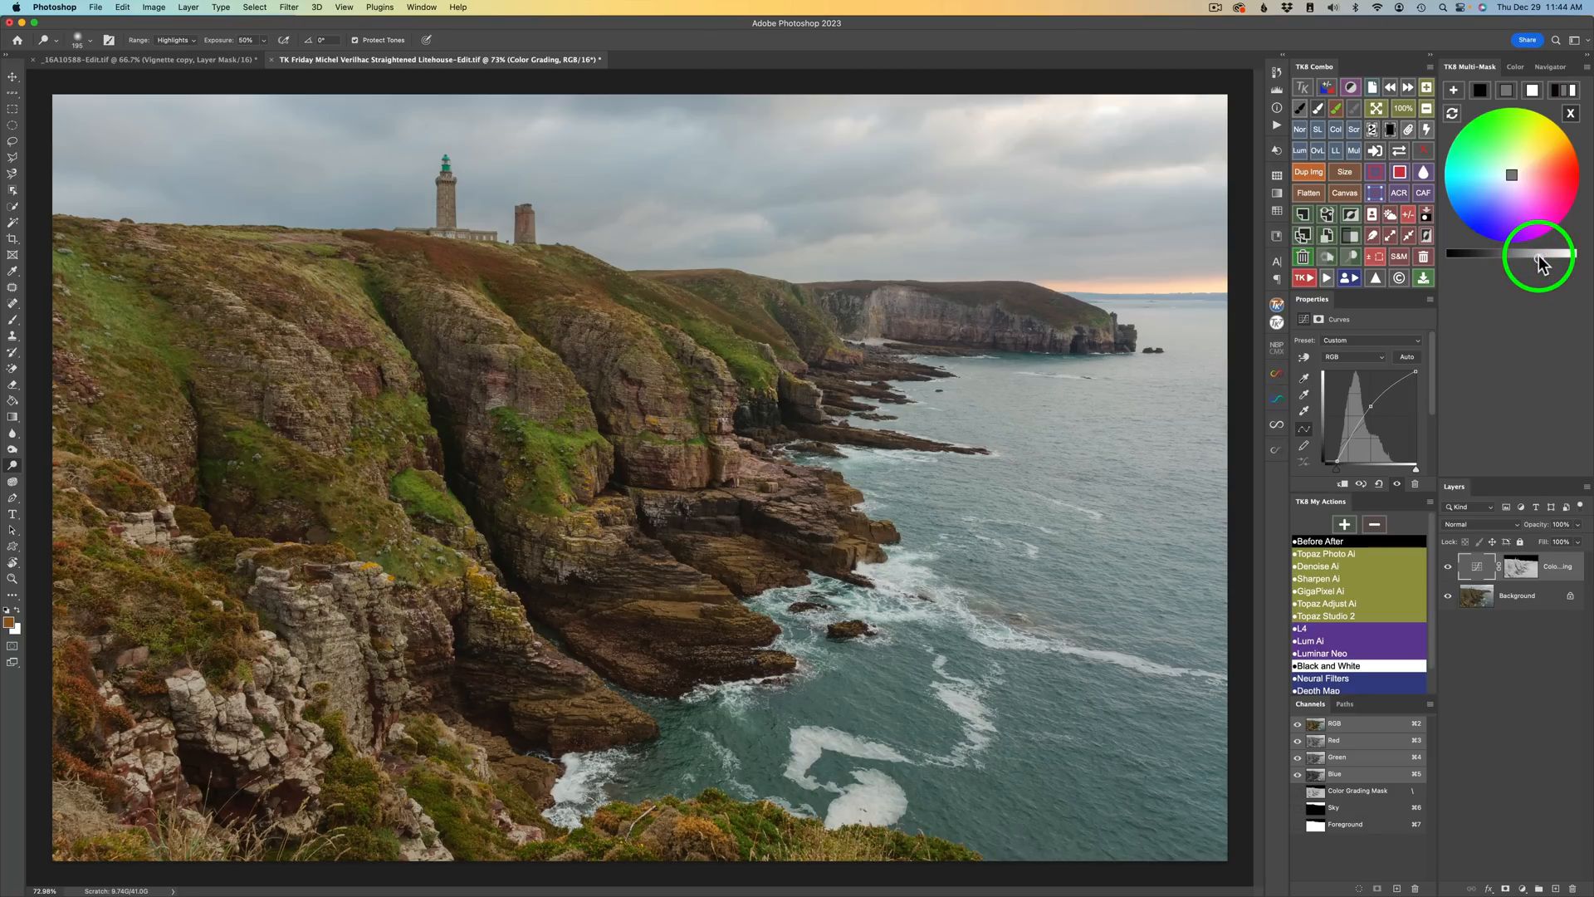
{"action": "left_click", "coordinate": [1534, 91]}
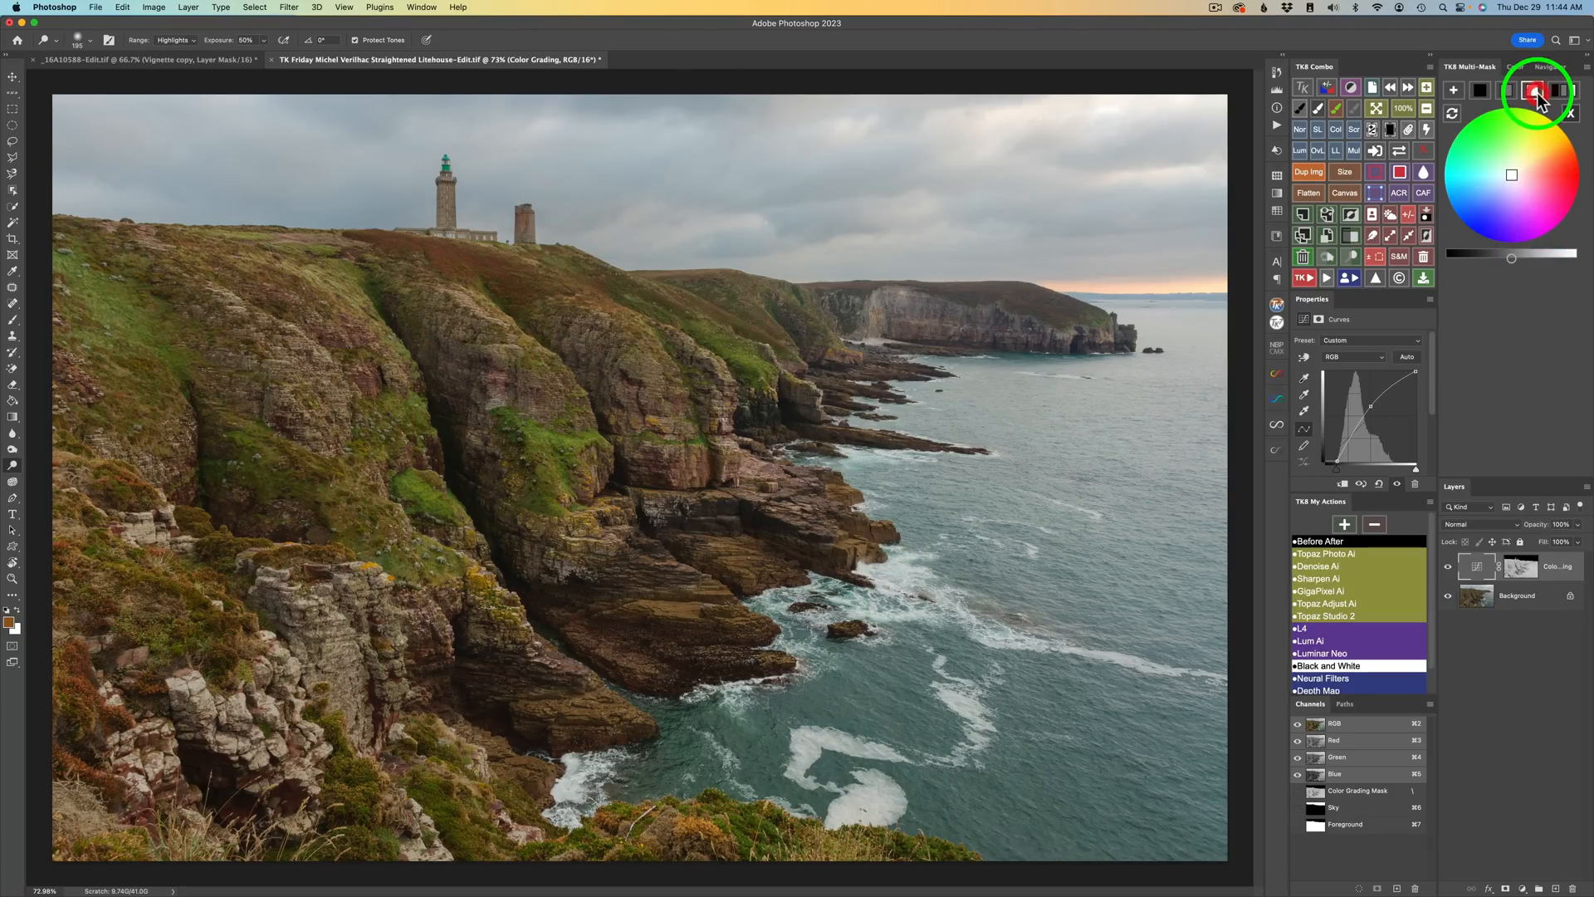
{"action": "left_click", "coordinate": [1510, 262]}
{"action": "left_click_drag", "start_coordinate": [1517, 260], "coordinate": [1549, 259]}
Step: Compare the image with and without the Color Grading layer, leaving the layer visible
{"action": "left_click", "coordinate": [1447, 490]}
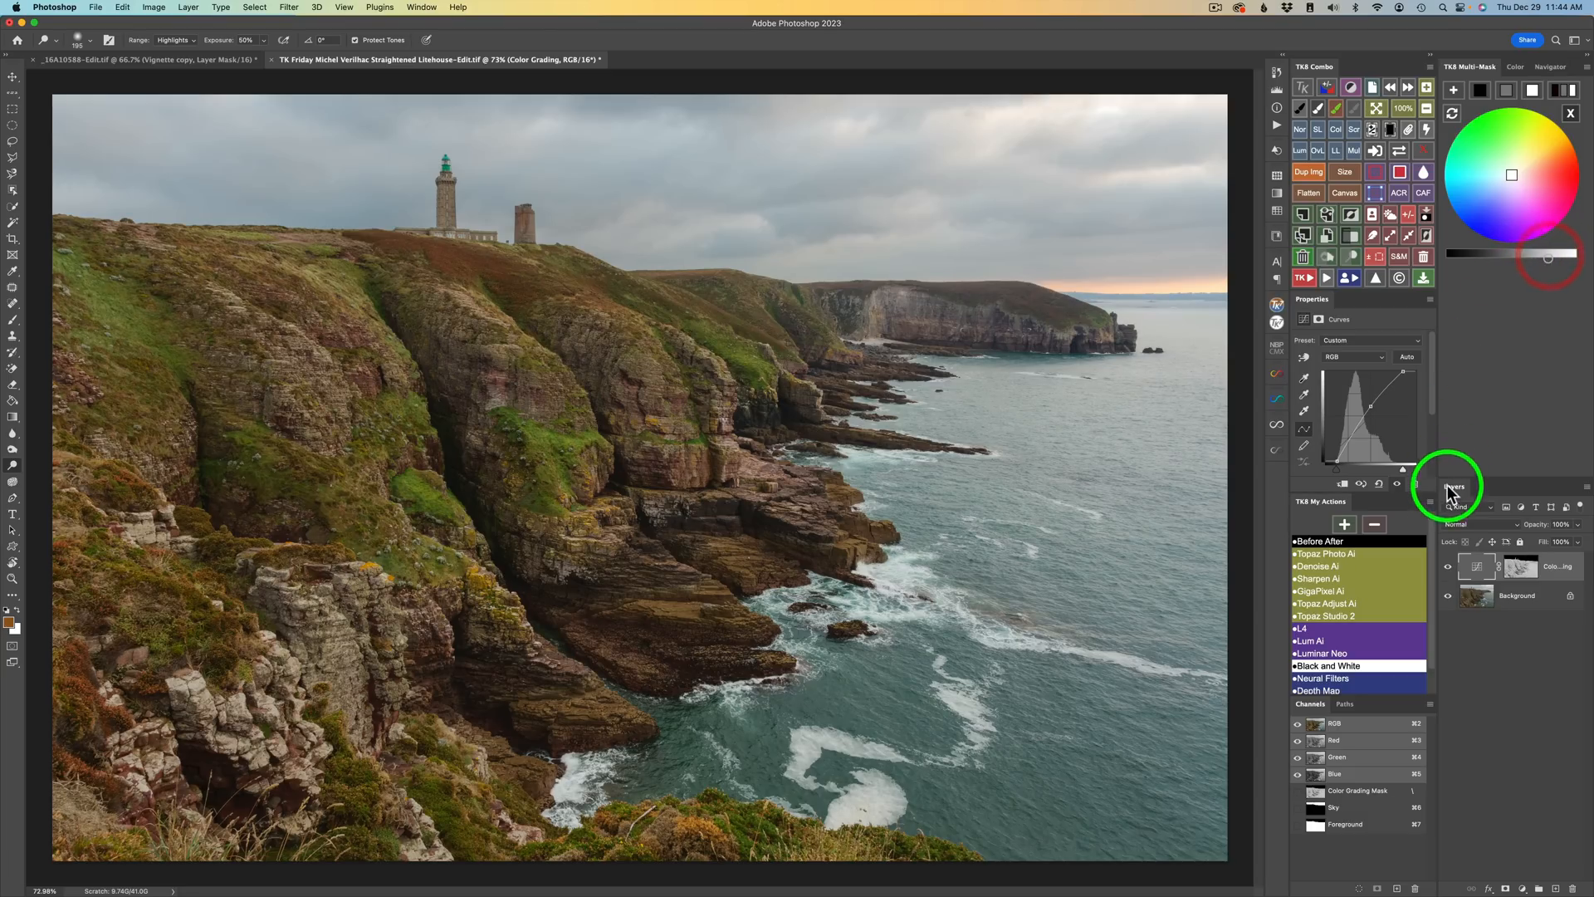
{"action": "left_click", "coordinate": [1448, 567]}
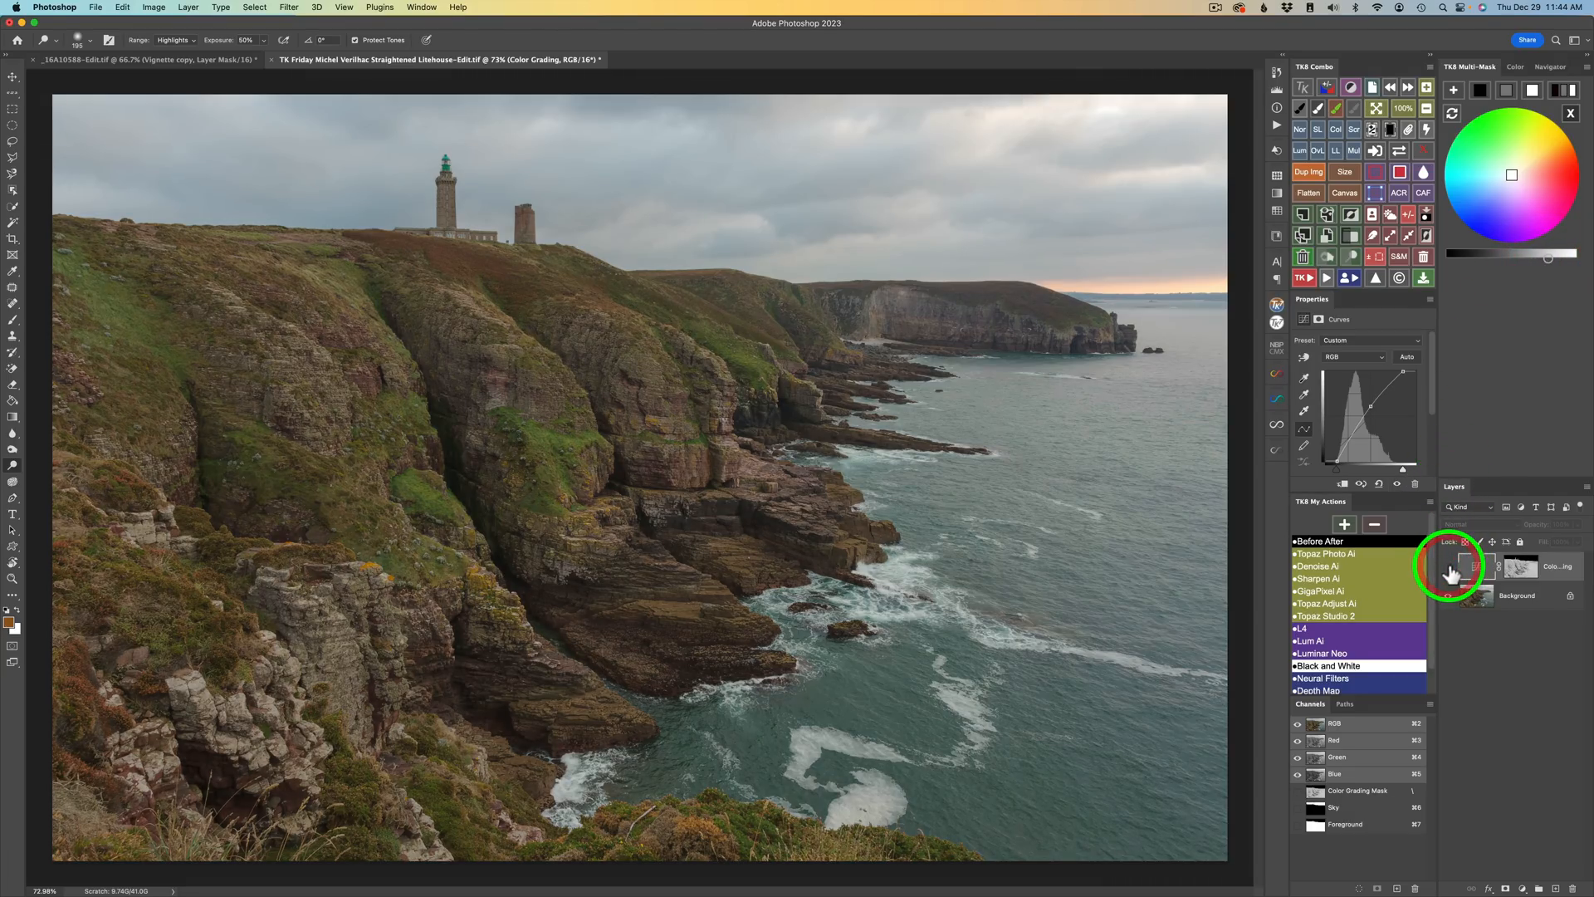
{"action": "left_click", "coordinate": [1449, 567]}
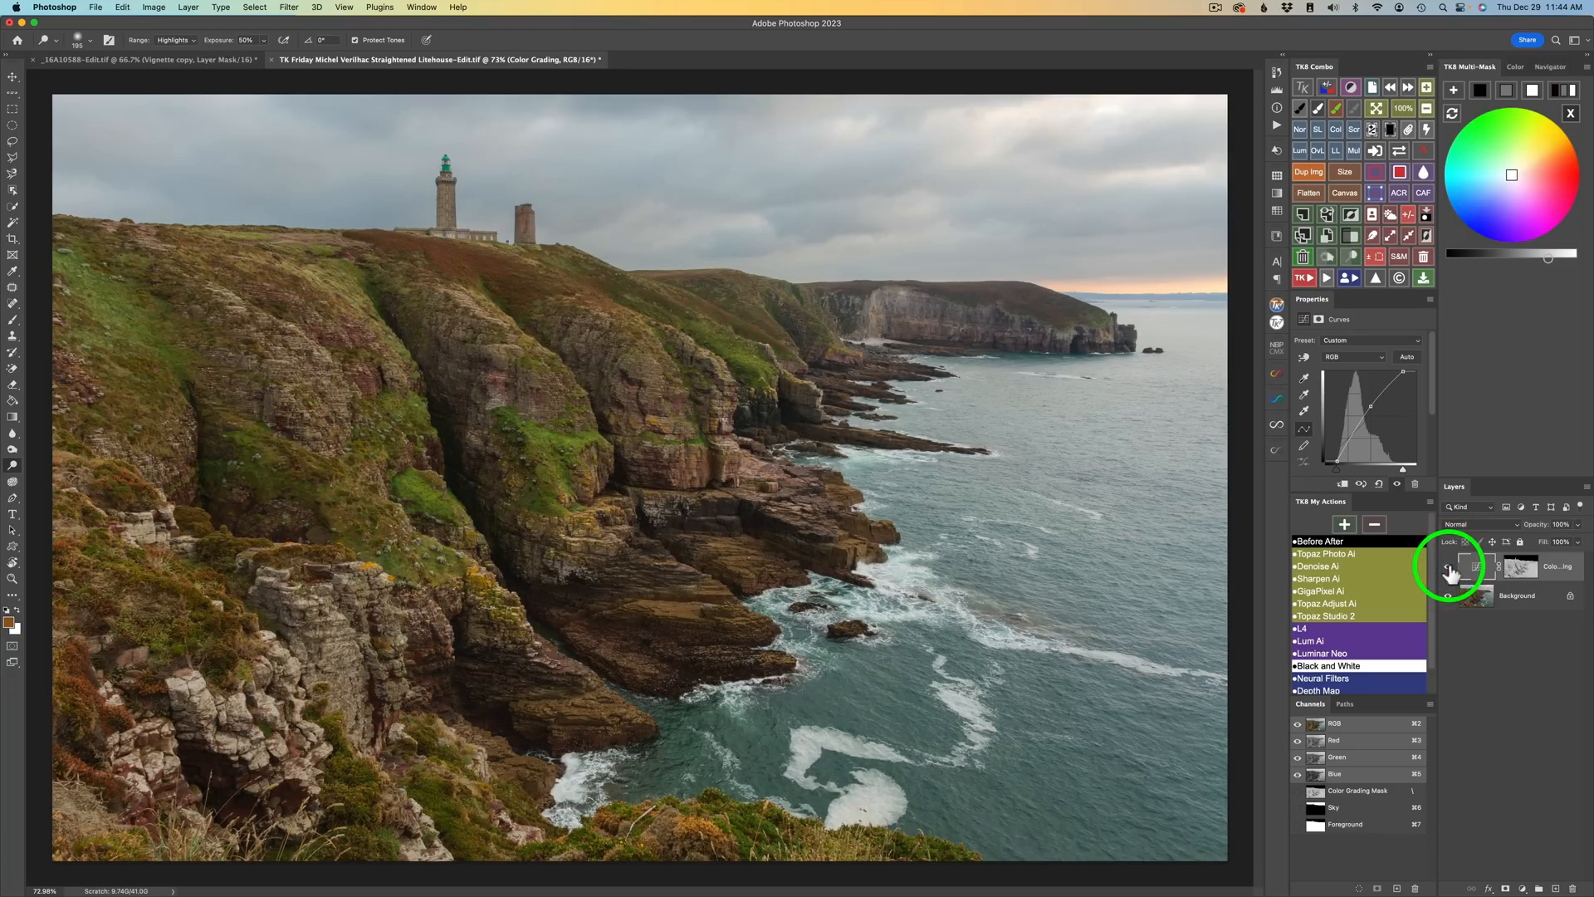
{"action": "left_click", "coordinate": [1527, 686]}
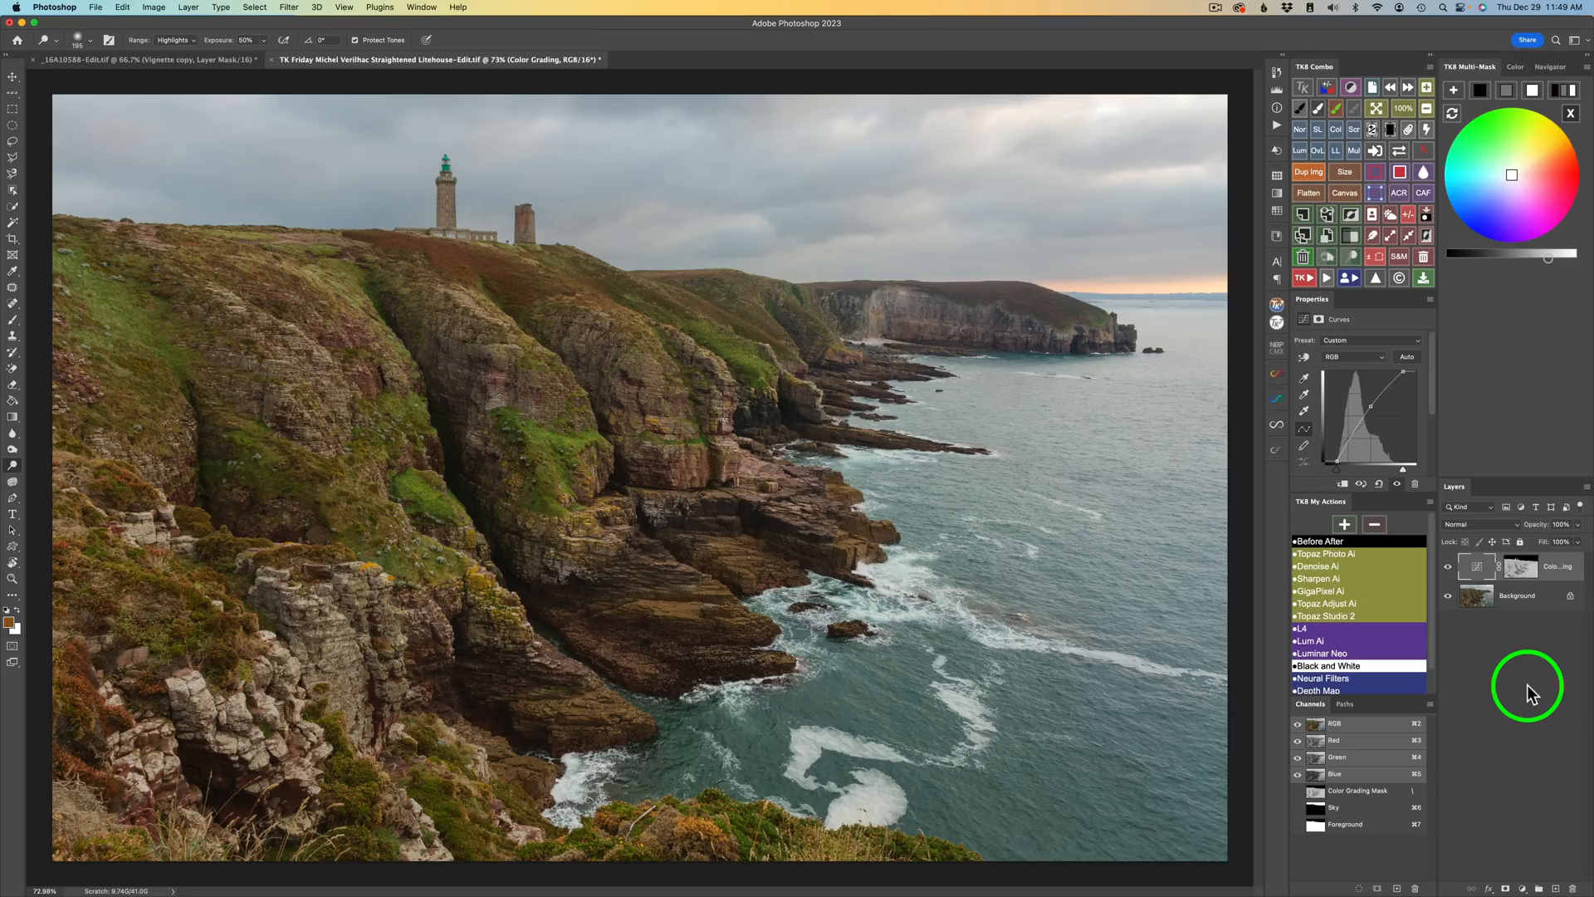
Step: Load the saved Sky channel as the current mask and start an intersect calculation with it
{"action": "left_click", "coordinate": [1570, 114]}
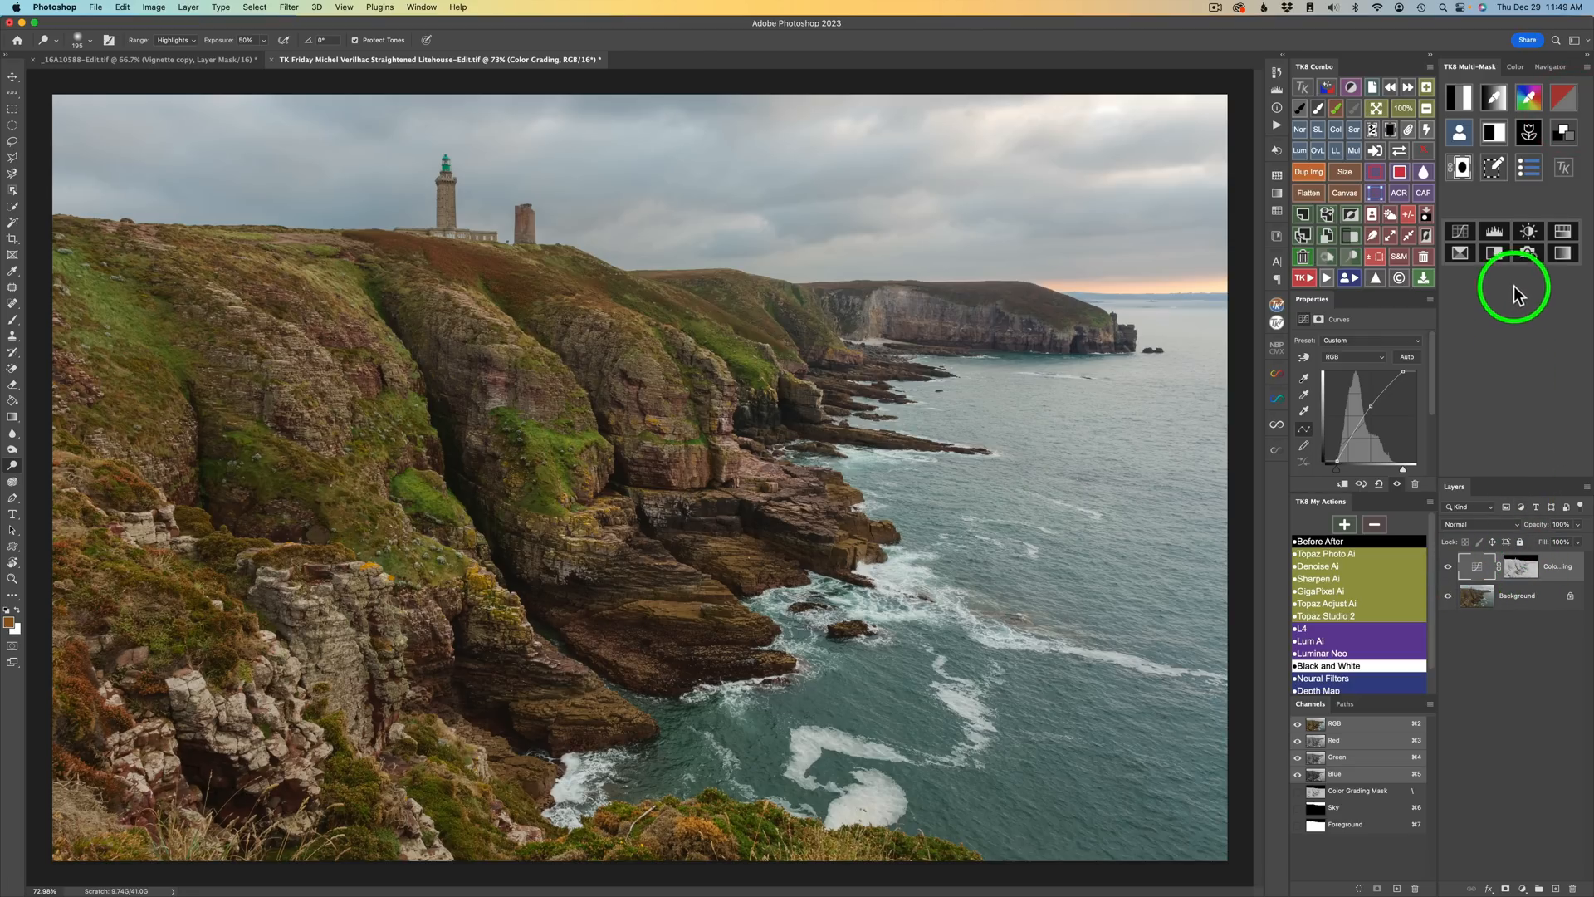
{"action": "left_click", "coordinate": [1460, 131]}
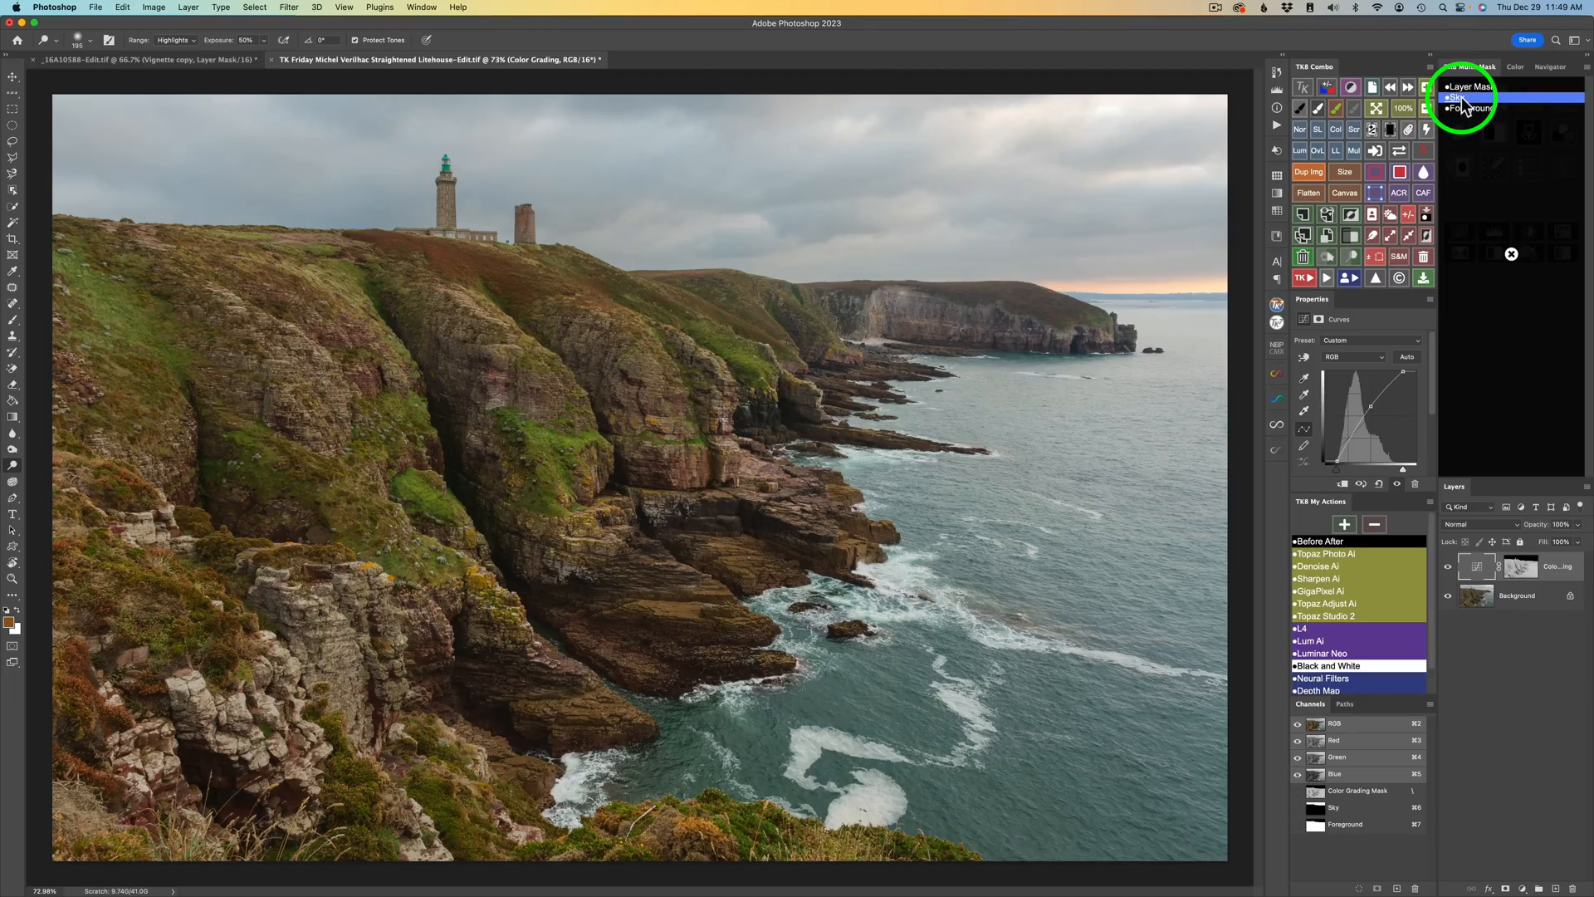
{"action": "left_click", "coordinate": [1461, 99]}
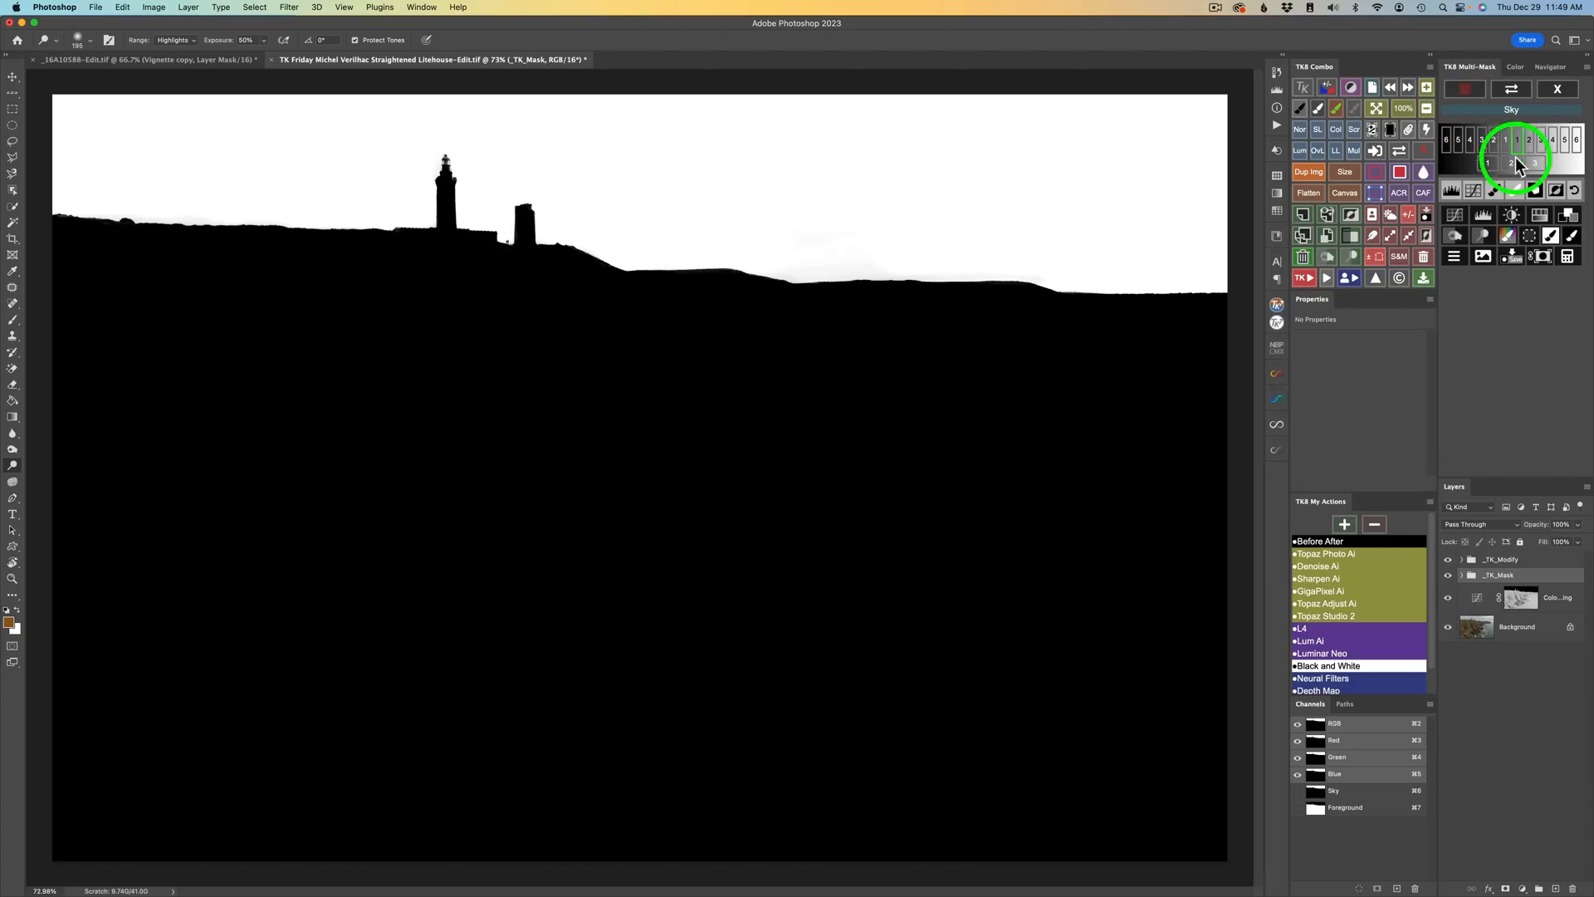
{"action": "left_click", "coordinate": [1569, 259]}
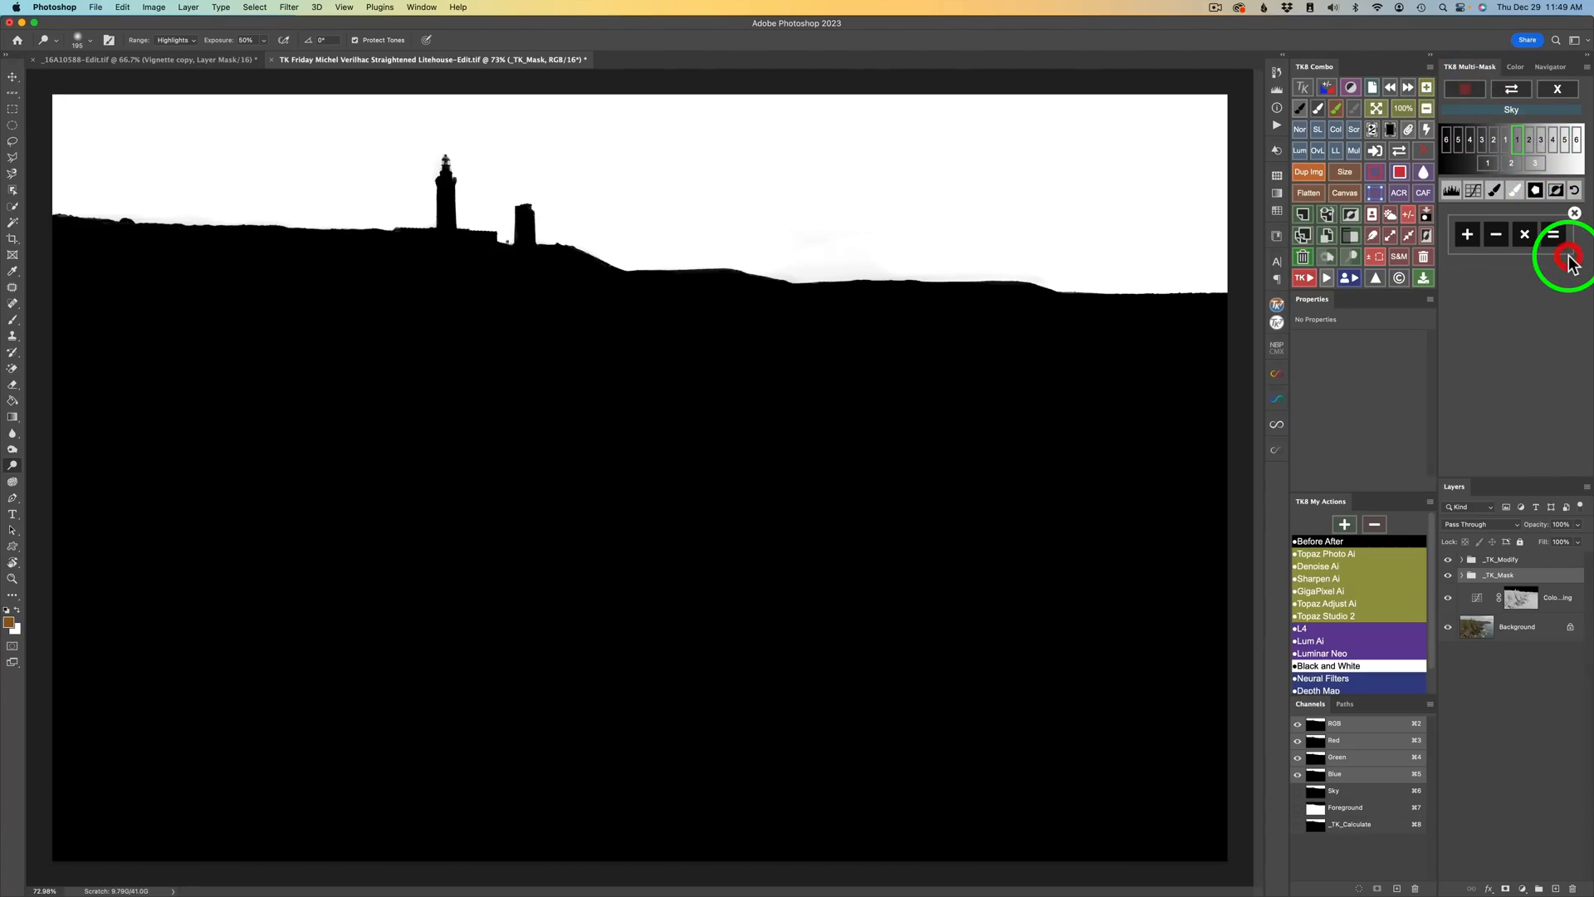
{"action": "left_click", "coordinate": [1525, 238]}
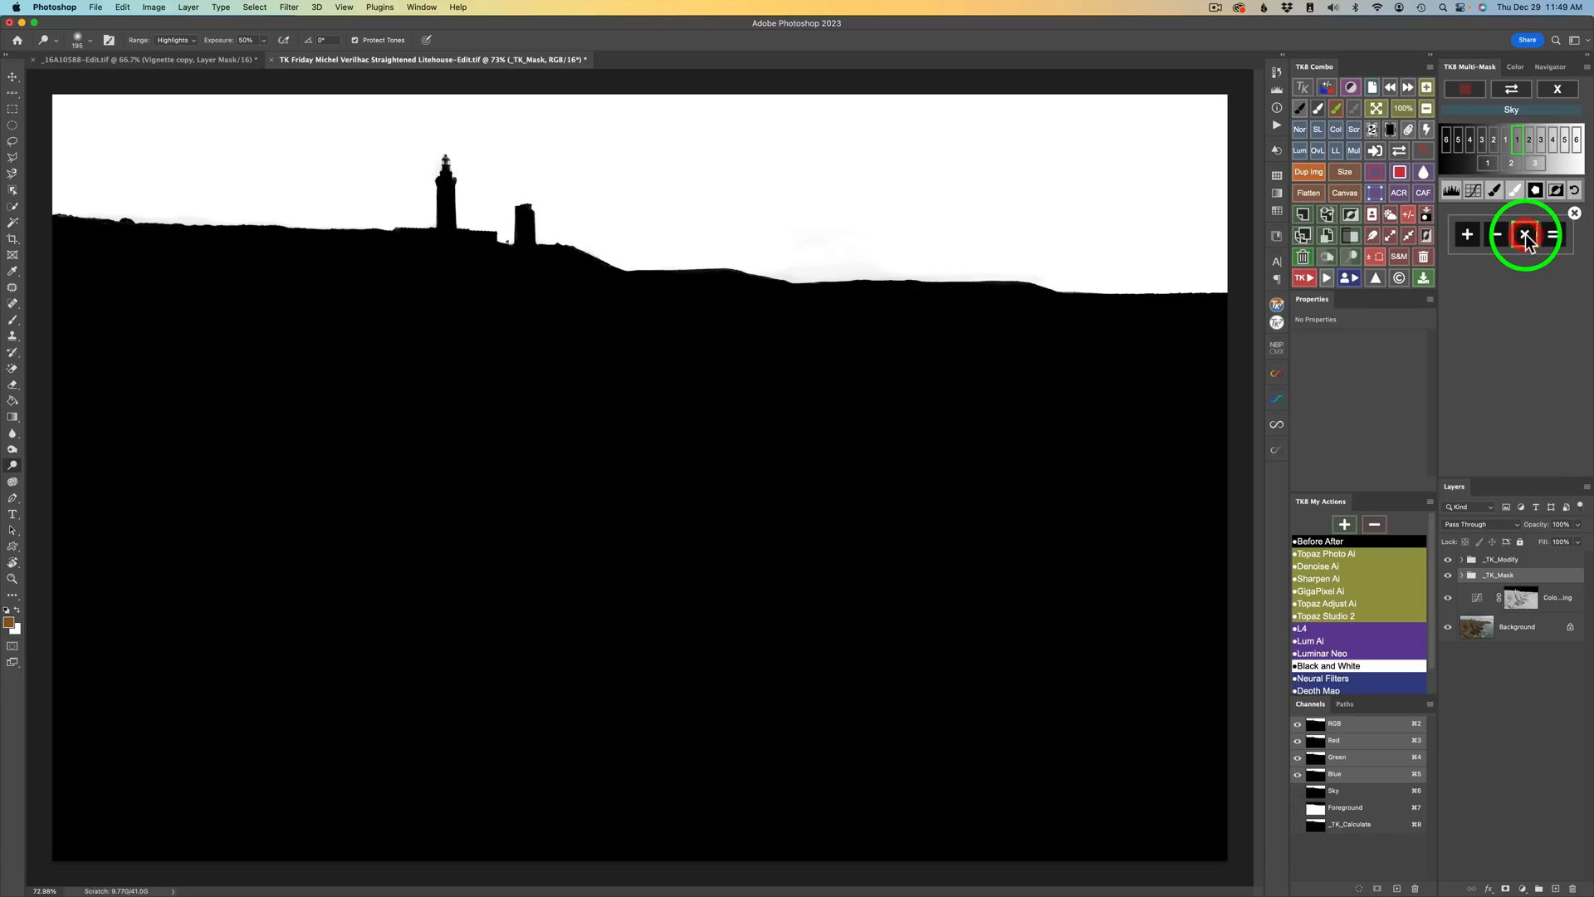
Step: Create an RGB midtones 3 luminosity mask and complete the calculation to intersect it with the Sky mask
{"action": "left_click", "coordinate": [1557, 89]}
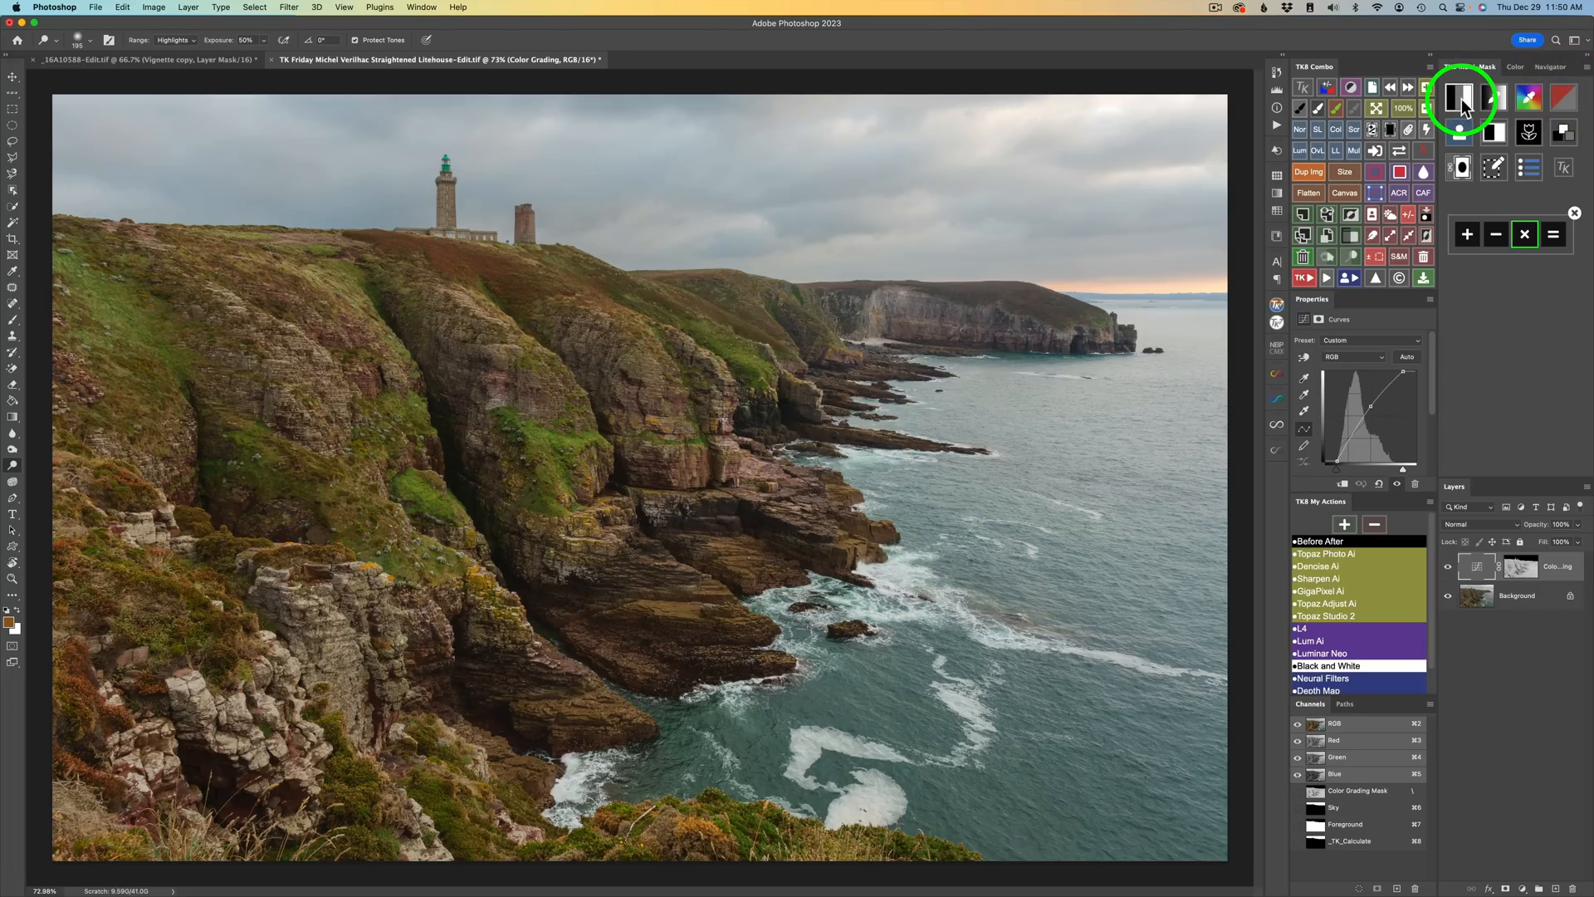
{"action": "left_click", "coordinate": [1461, 98]}
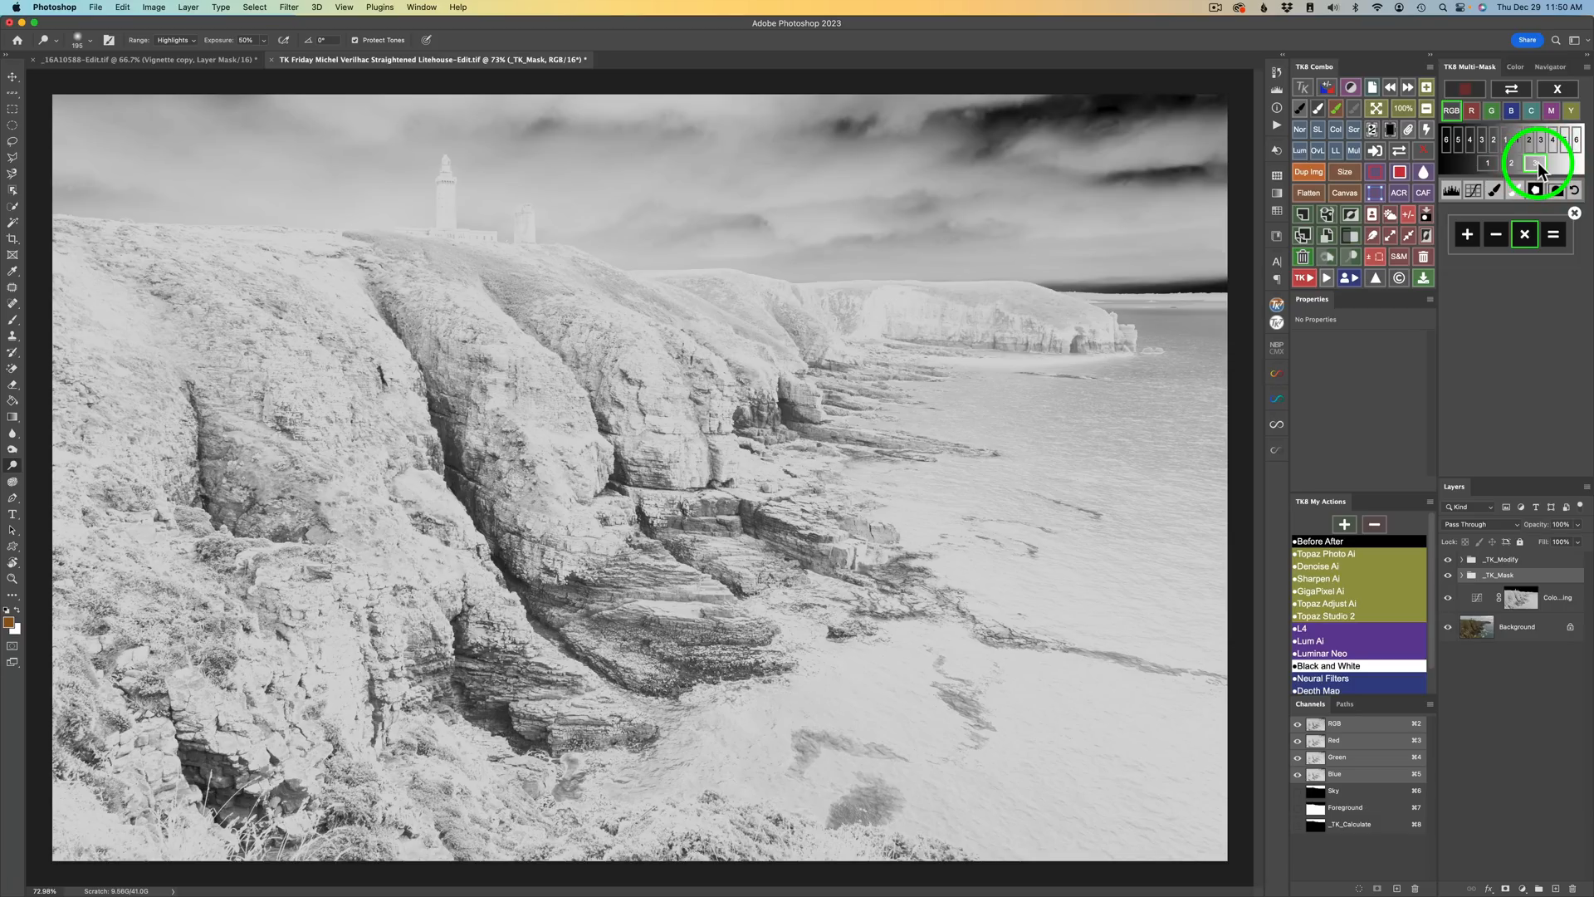
{"action": "left_click", "coordinate": [1553, 236]}
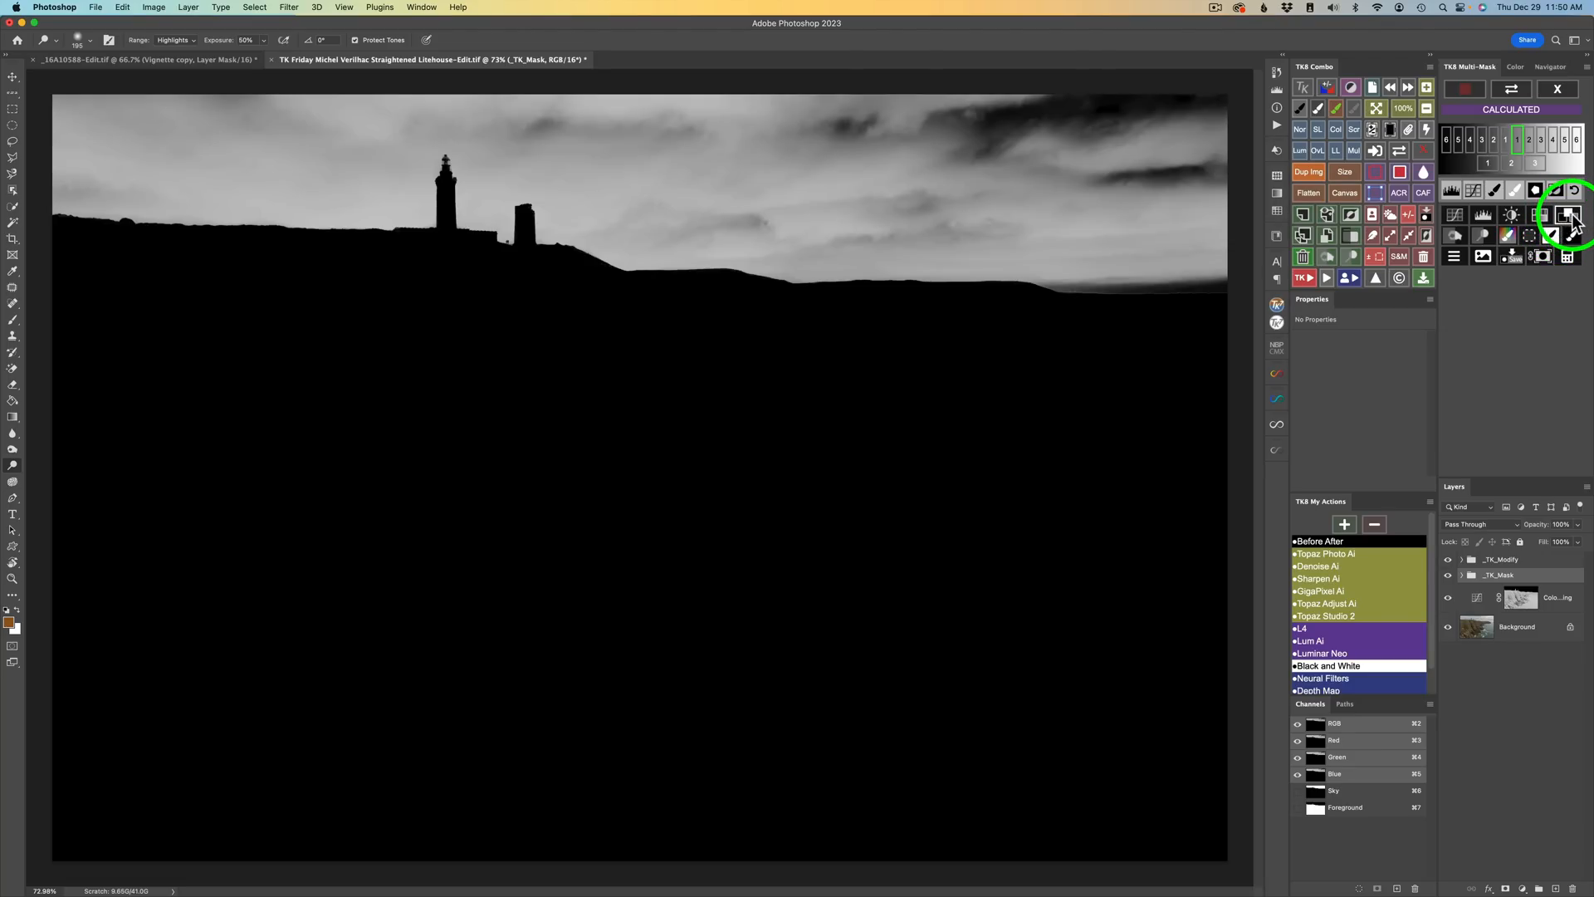
Step: Apply the calculated sky mask to a new Color Grading layer and darken its midtones moderately
{"action": "left_click", "coordinate": [1569, 216]}
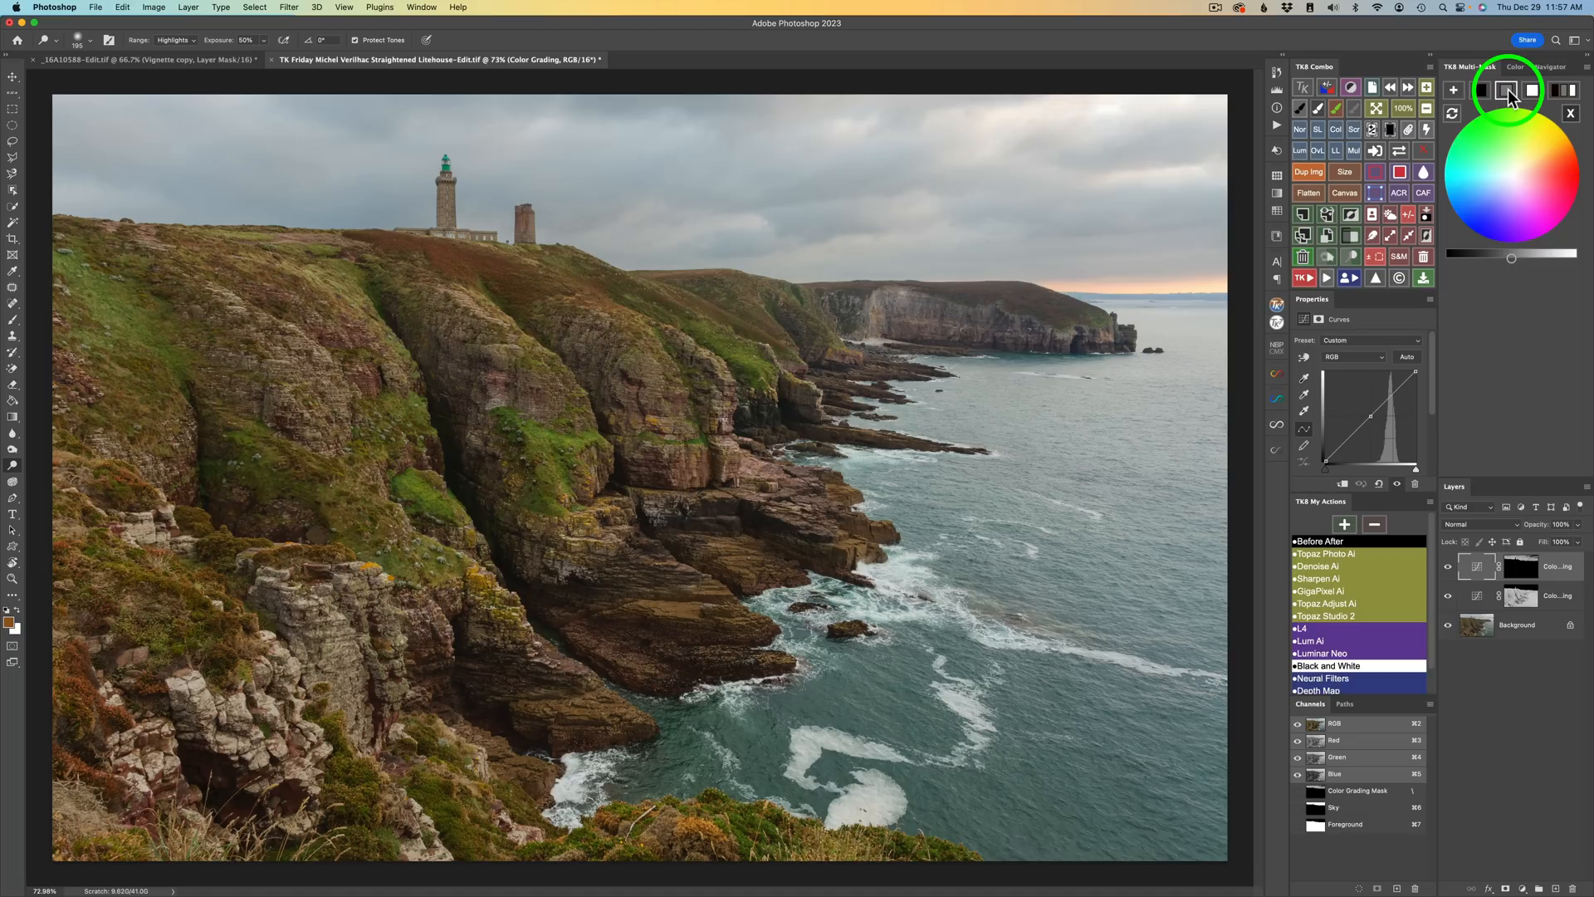
{"action": "left_click", "coordinate": [1508, 89]}
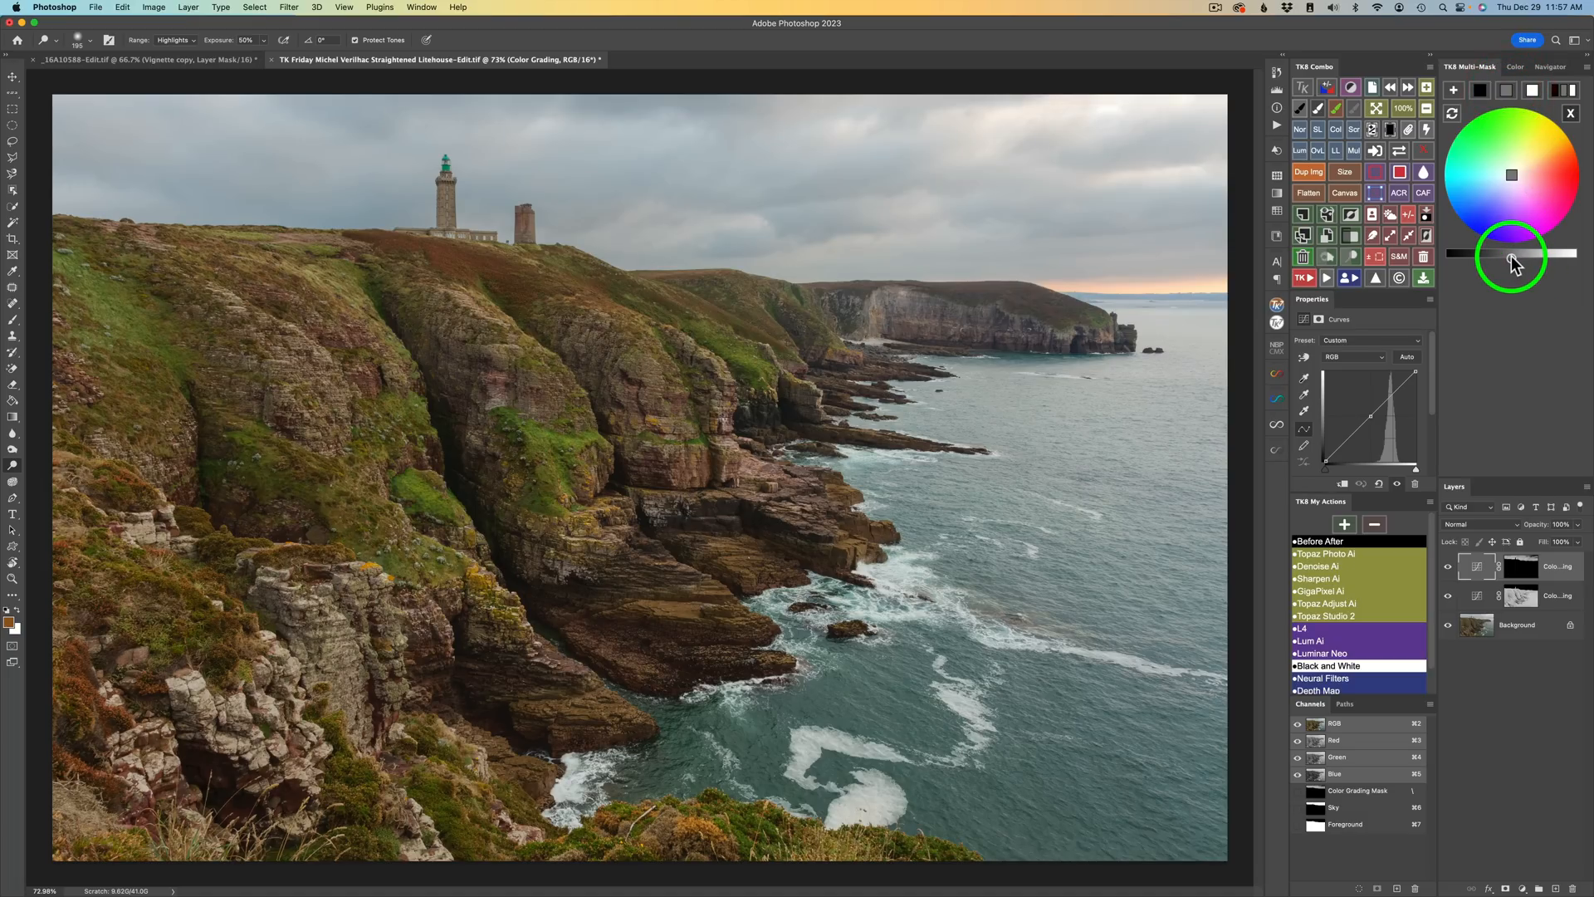
{"action": "left_click_drag", "start_coordinate": [1511, 259], "coordinate": [1472, 261]}
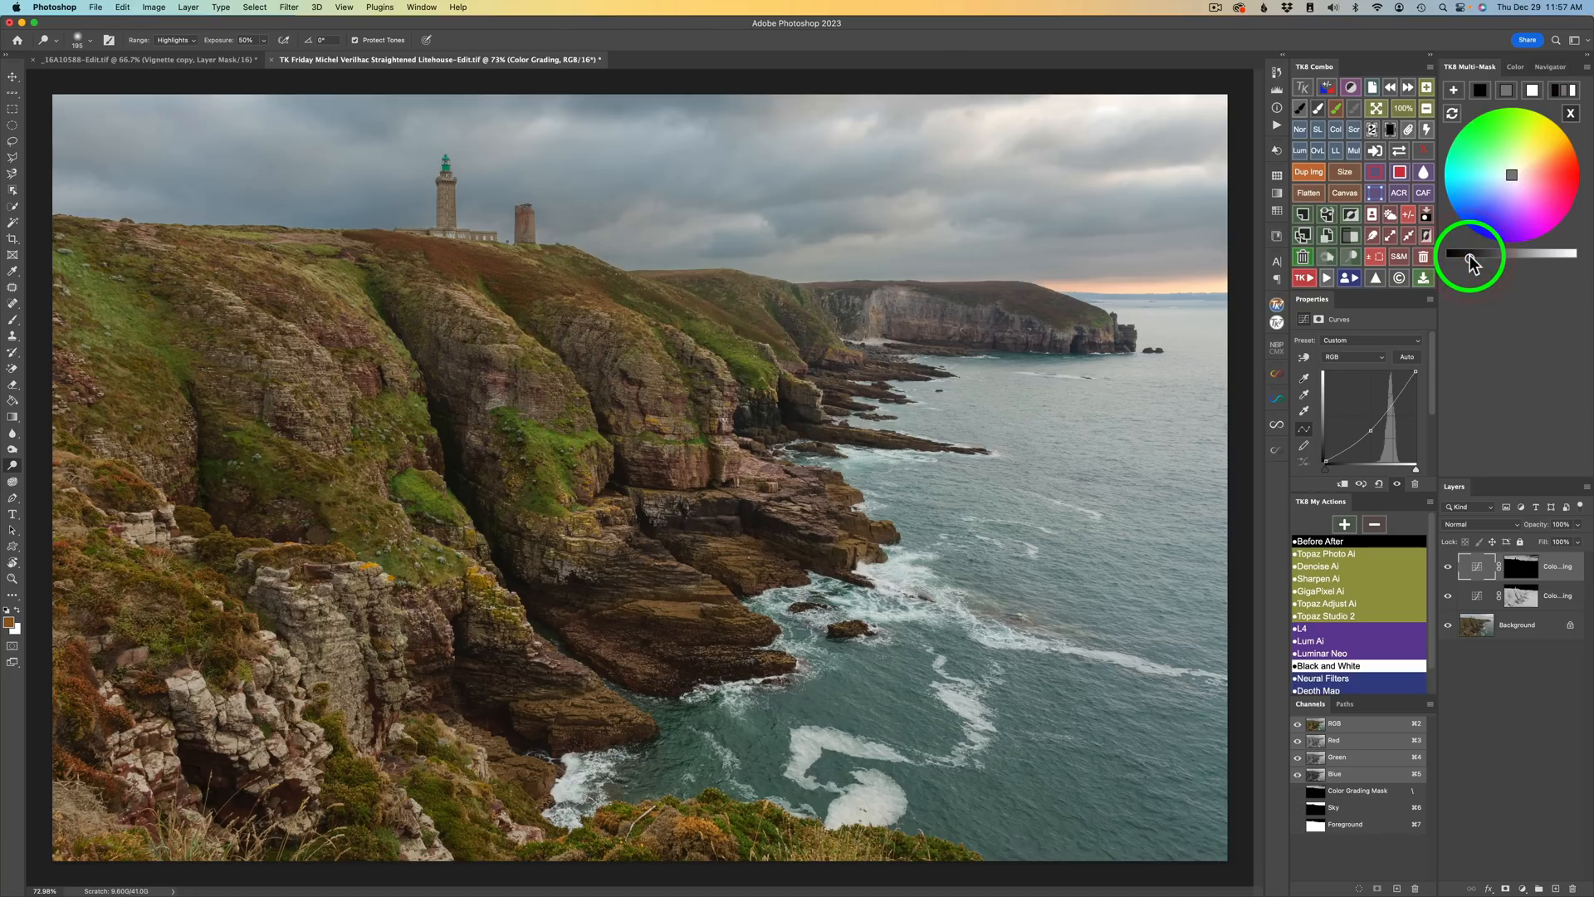
{"action": "left_click_drag", "start_coordinate": [1468, 257], "coordinate": [1500, 257]}
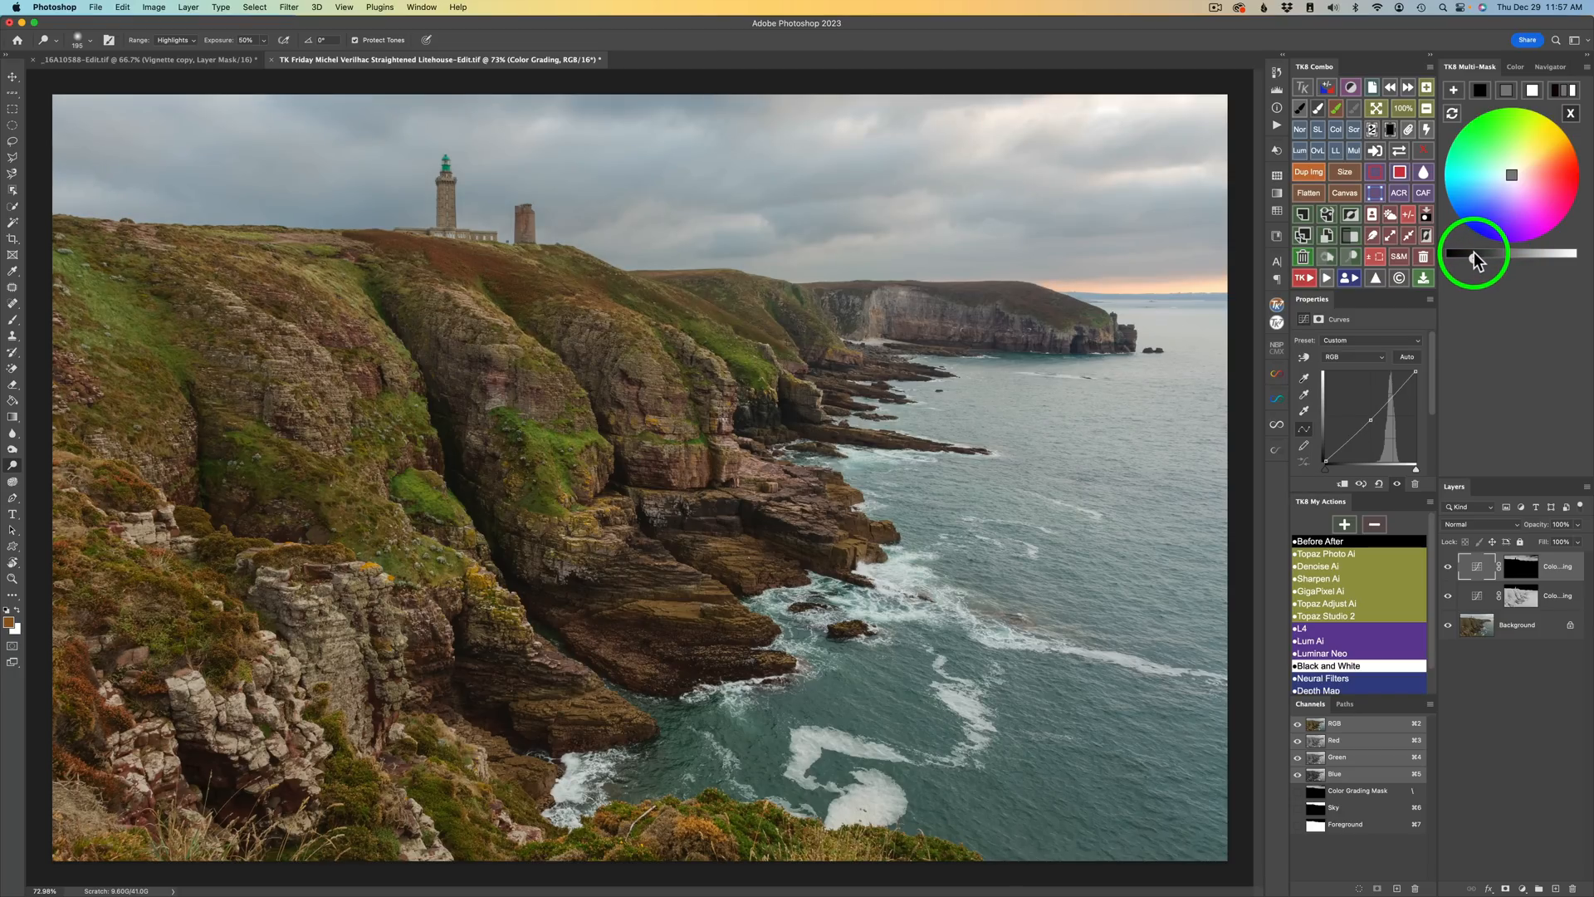
{"action": "left_click_drag", "start_coordinate": [1472, 253], "coordinate": [1472, 254]}
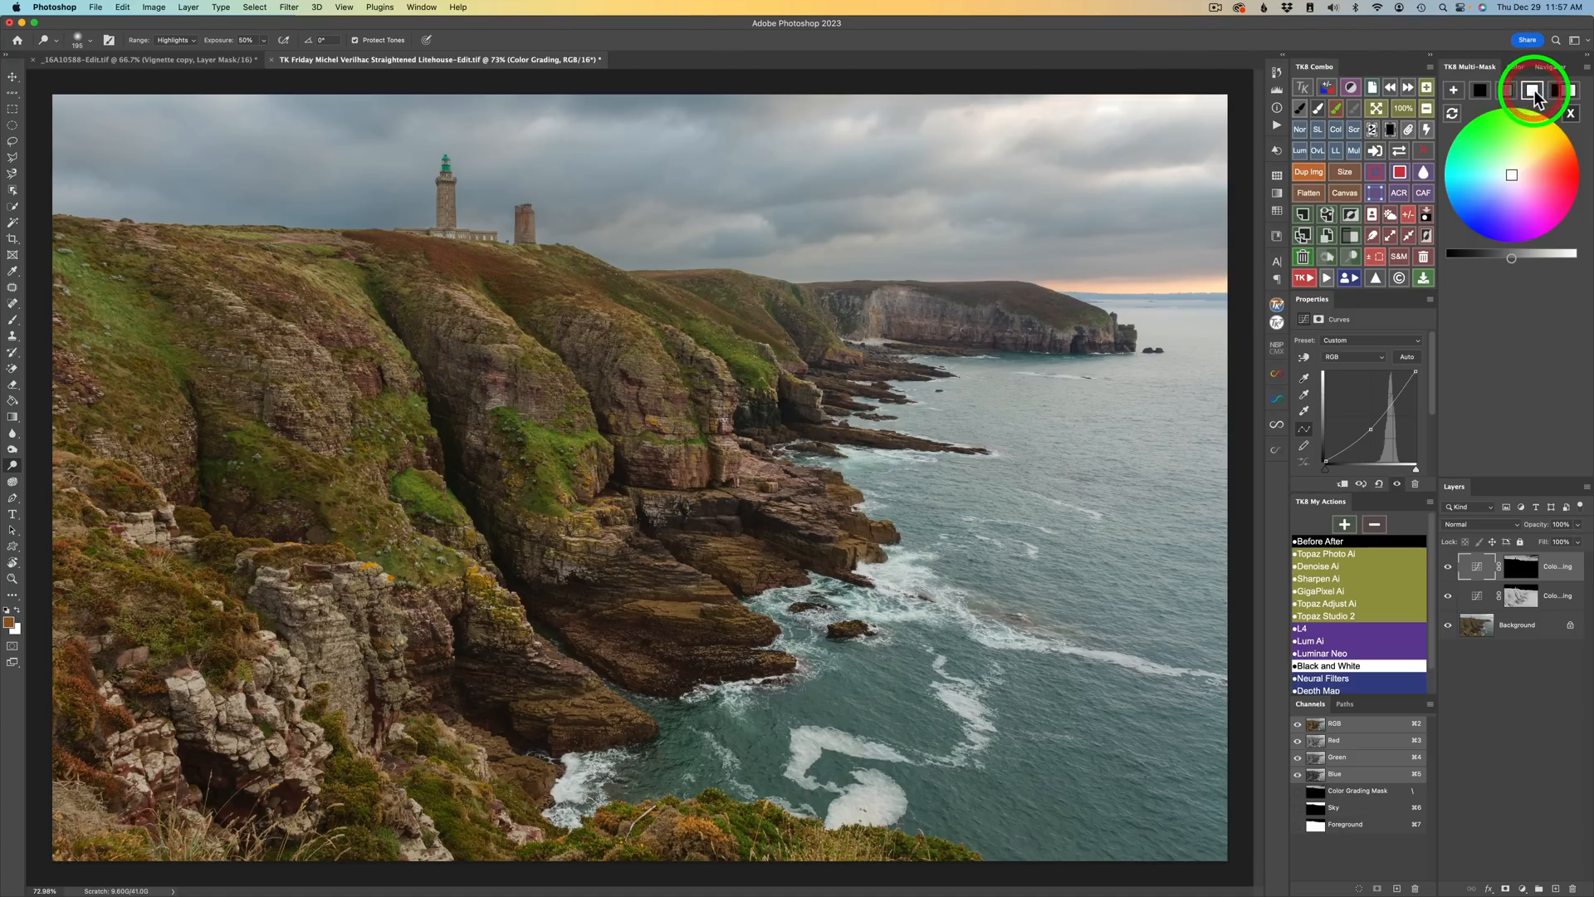
Step: Brighten the highlights of the sky's Color Grading layer slightly and tint them a subtle warm orange-yellow
{"action": "left_click_drag", "start_coordinate": [1511, 256], "coordinate": [1536, 266]}
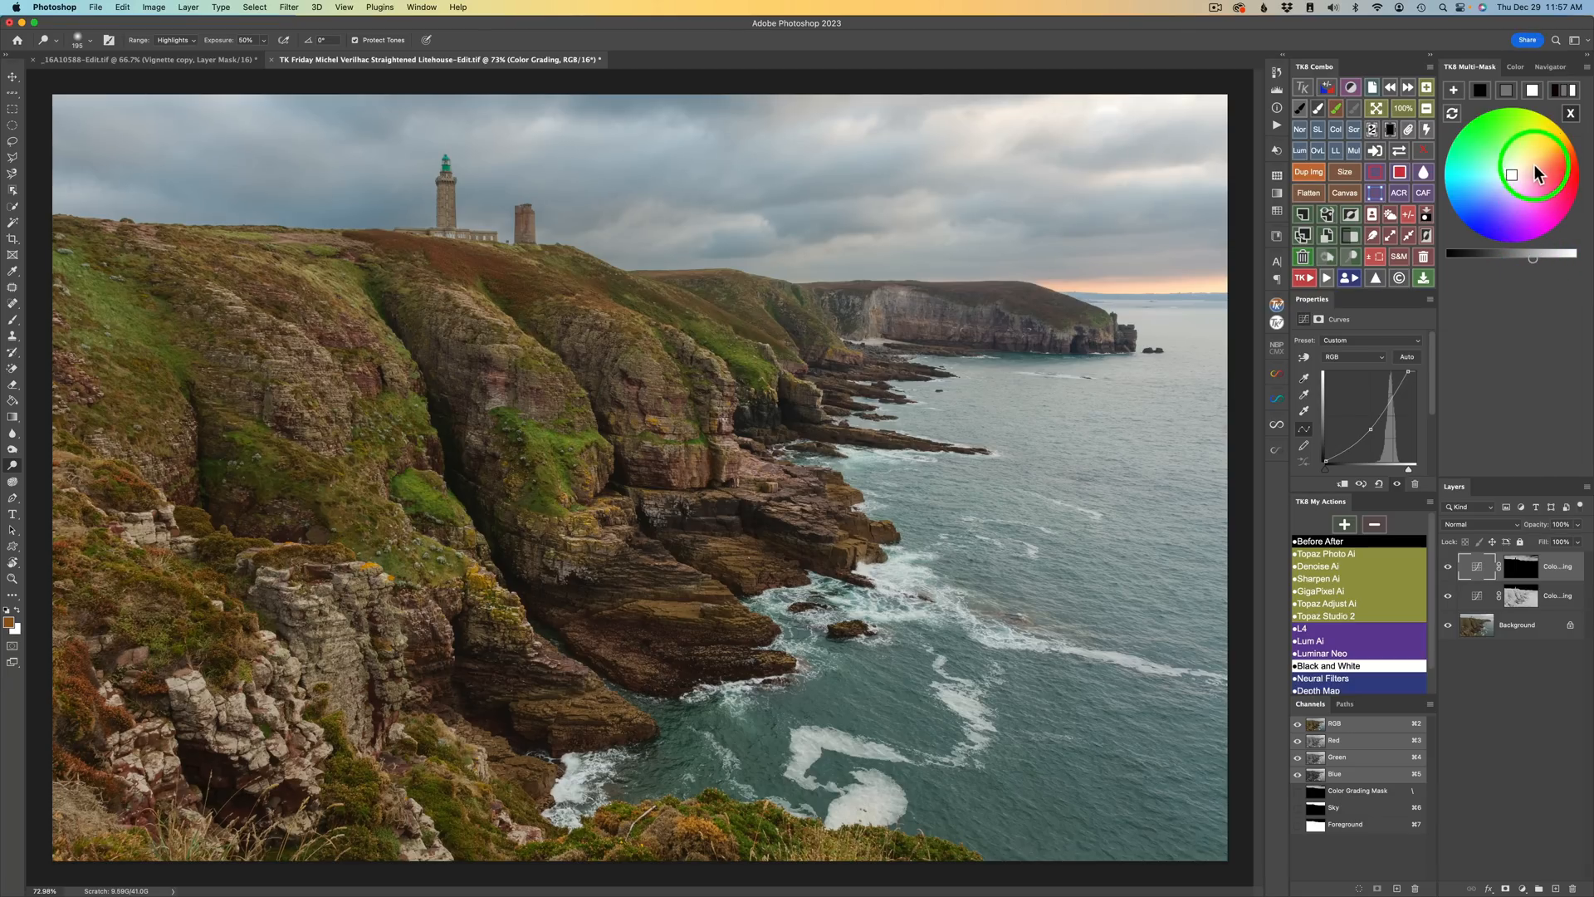
{"action": "left_click_drag", "start_coordinate": [1515, 170], "coordinate": [1521, 164]}
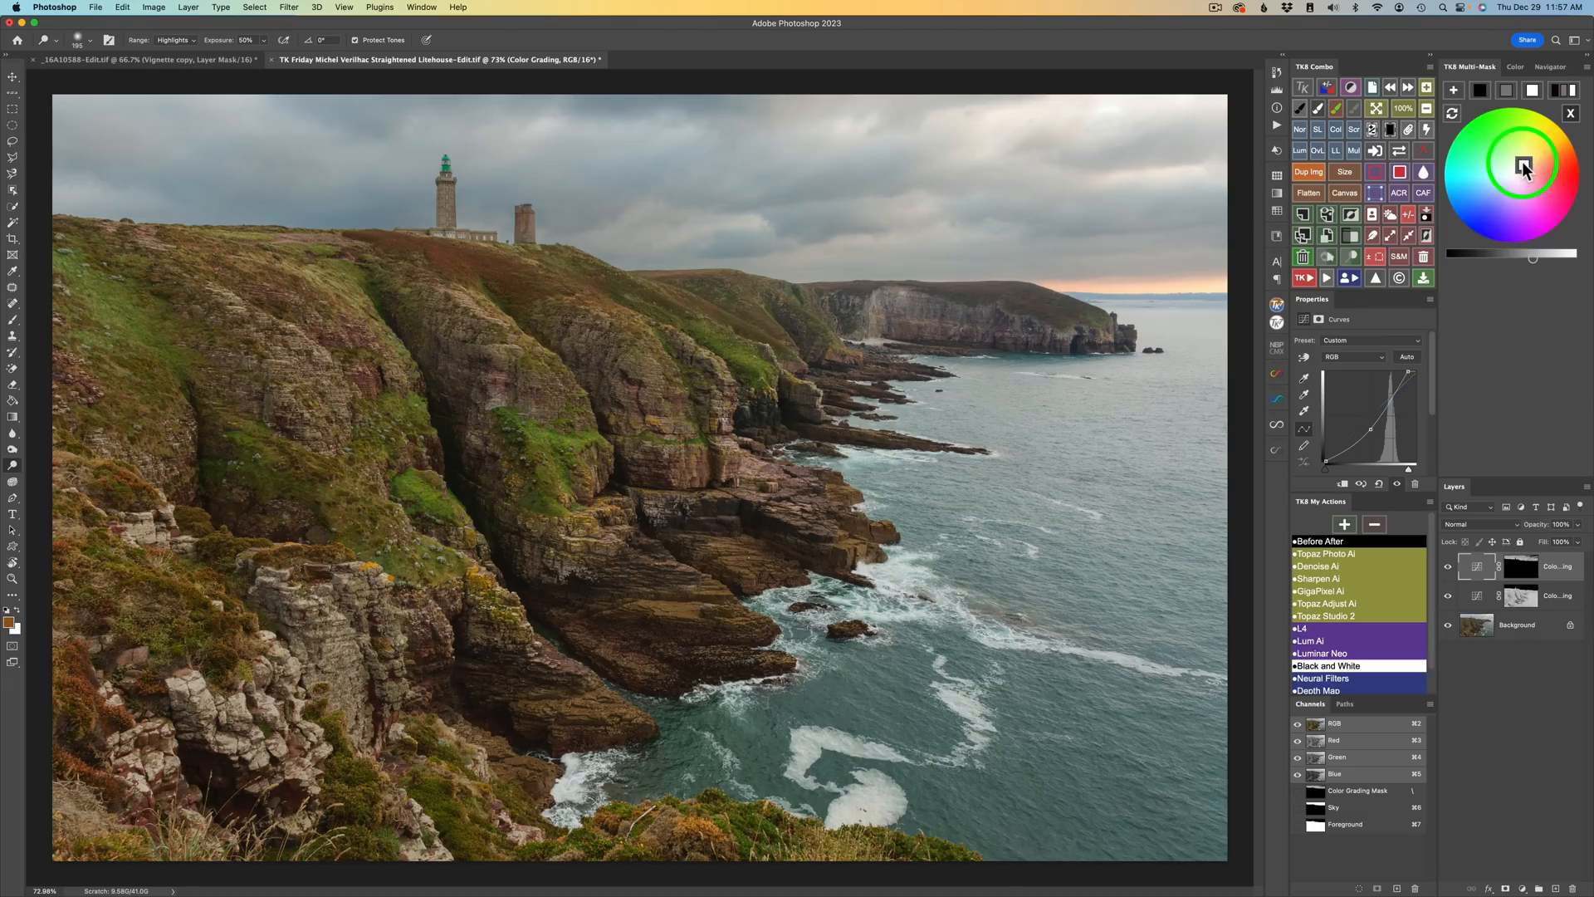
Step: Compare the image with and without the sky's Color Grading layer, and use the Before After action to compare all adjustments
{"action": "left_click", "coordinate": [1448, 571]}
{"action": "left_click", "coordinate": [1448, 571]}
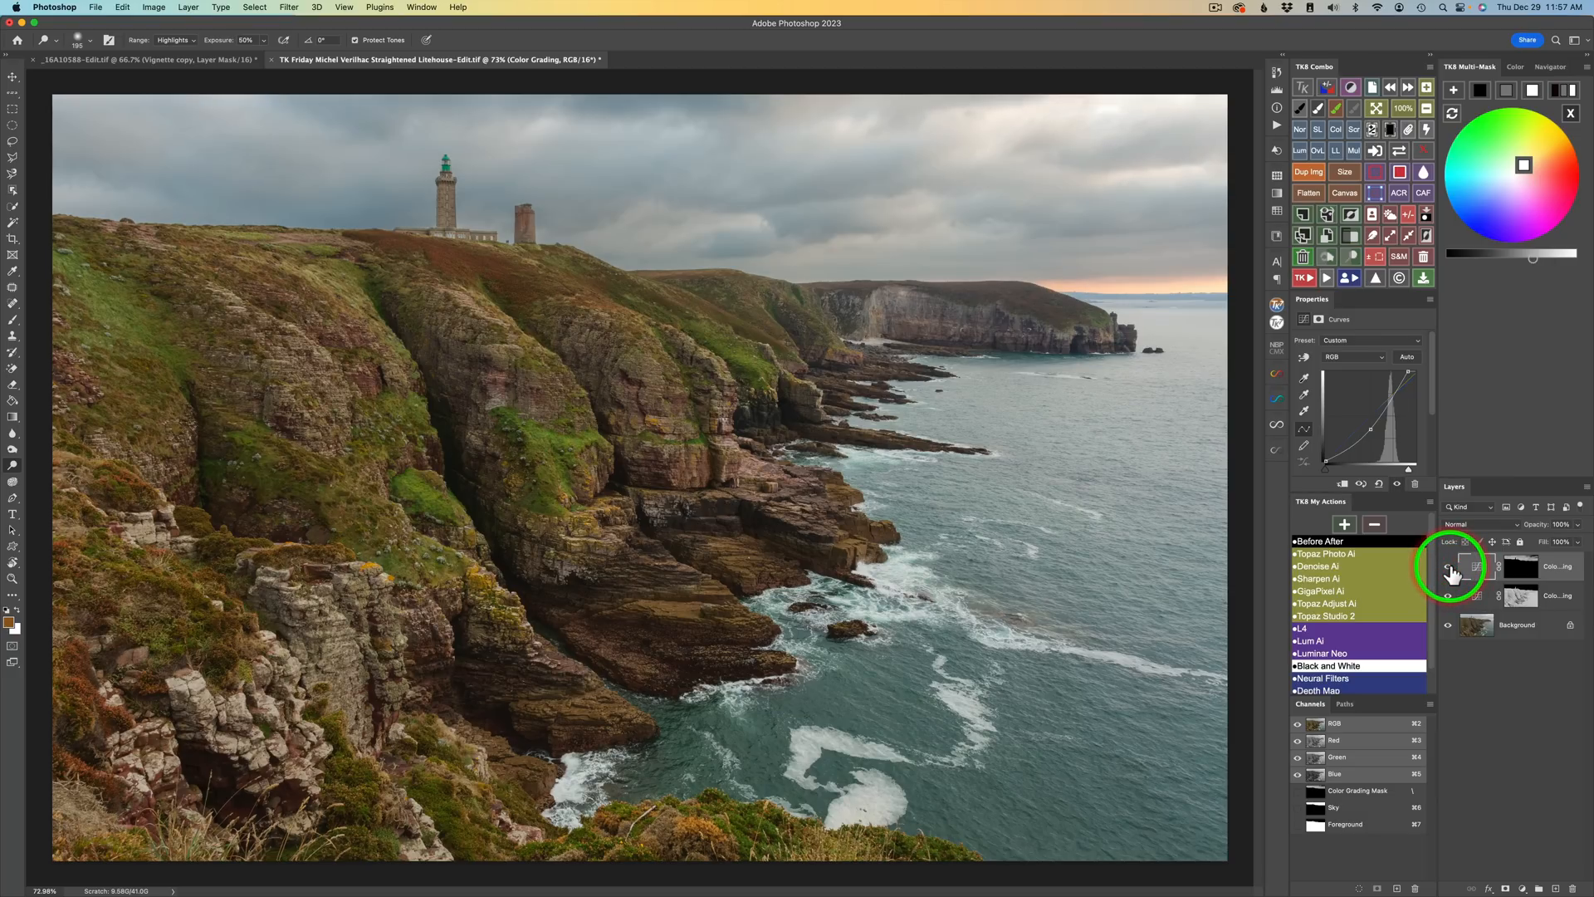
{"action": "left_click", "coordinate": [1448, 572]}
{"action": "left_click", "coordinate": [1449, 571]}
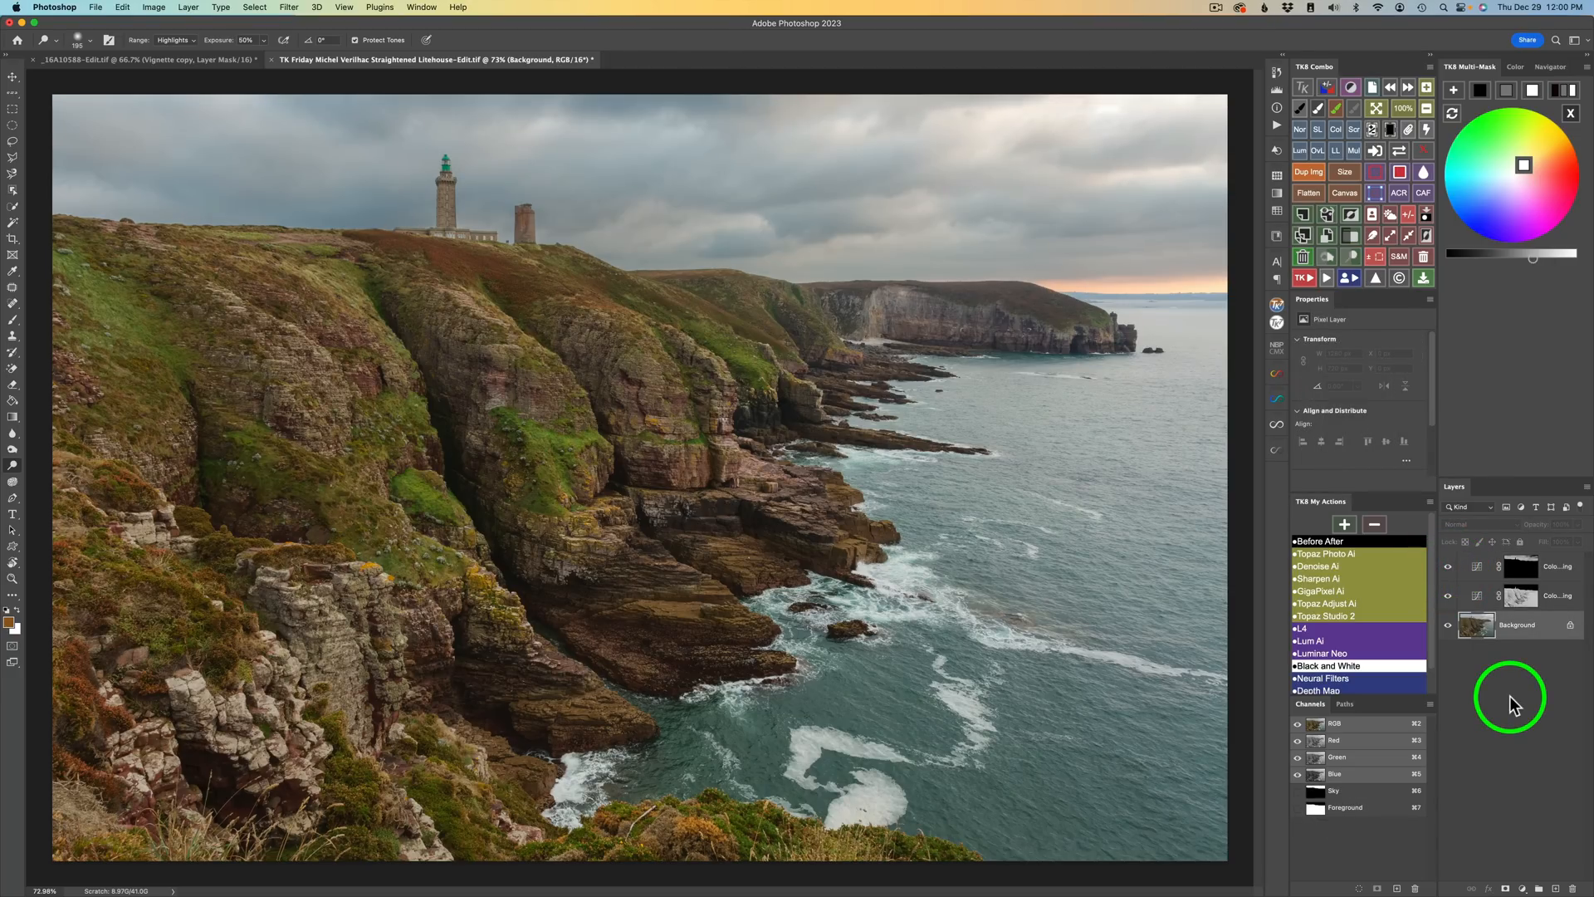
{"action": "left_click", "coordinate": [1326, 547]}
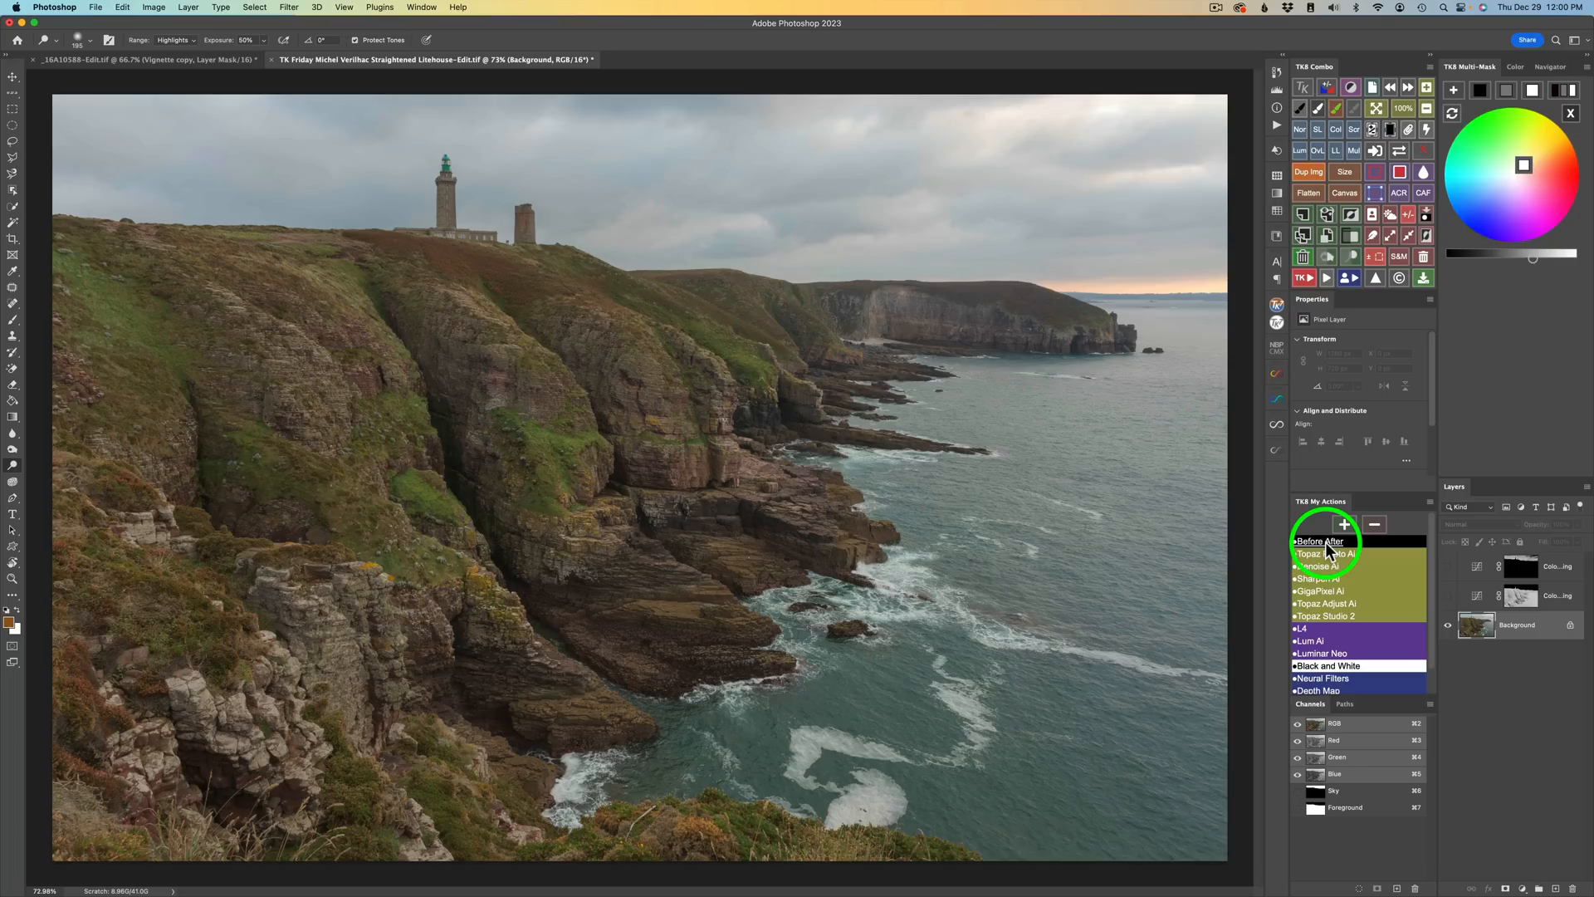
{"action": "left_click", "coordinate": [1327, 547]}
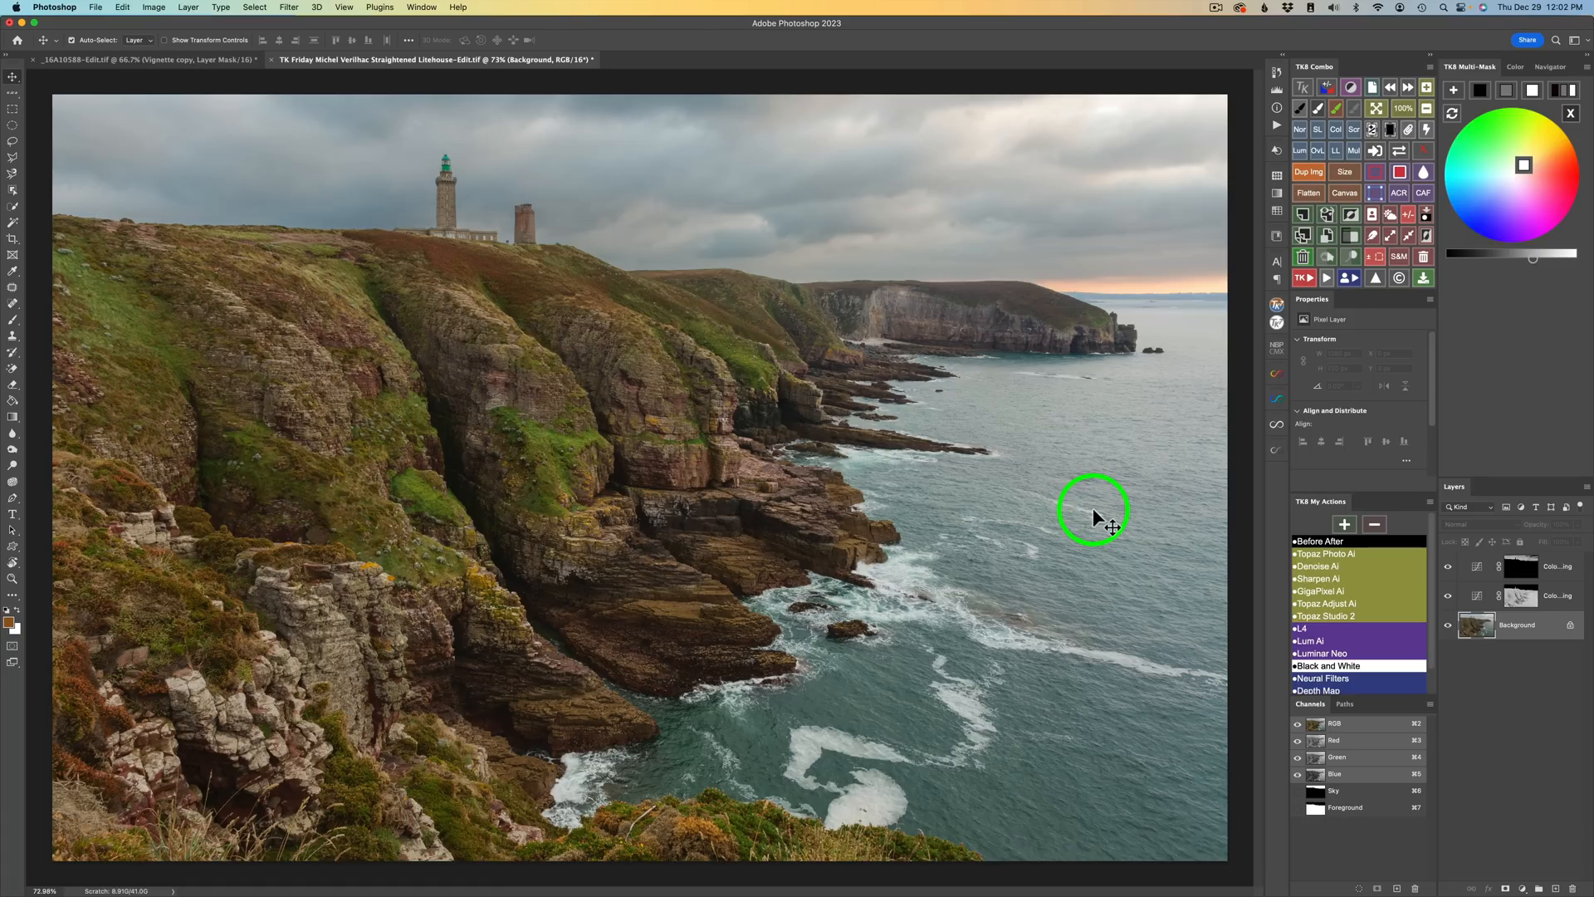
Step: Activate the Object Selection tool and set its mode to Lasso
{"action": "left_click", "coordinate": [13, 189]}
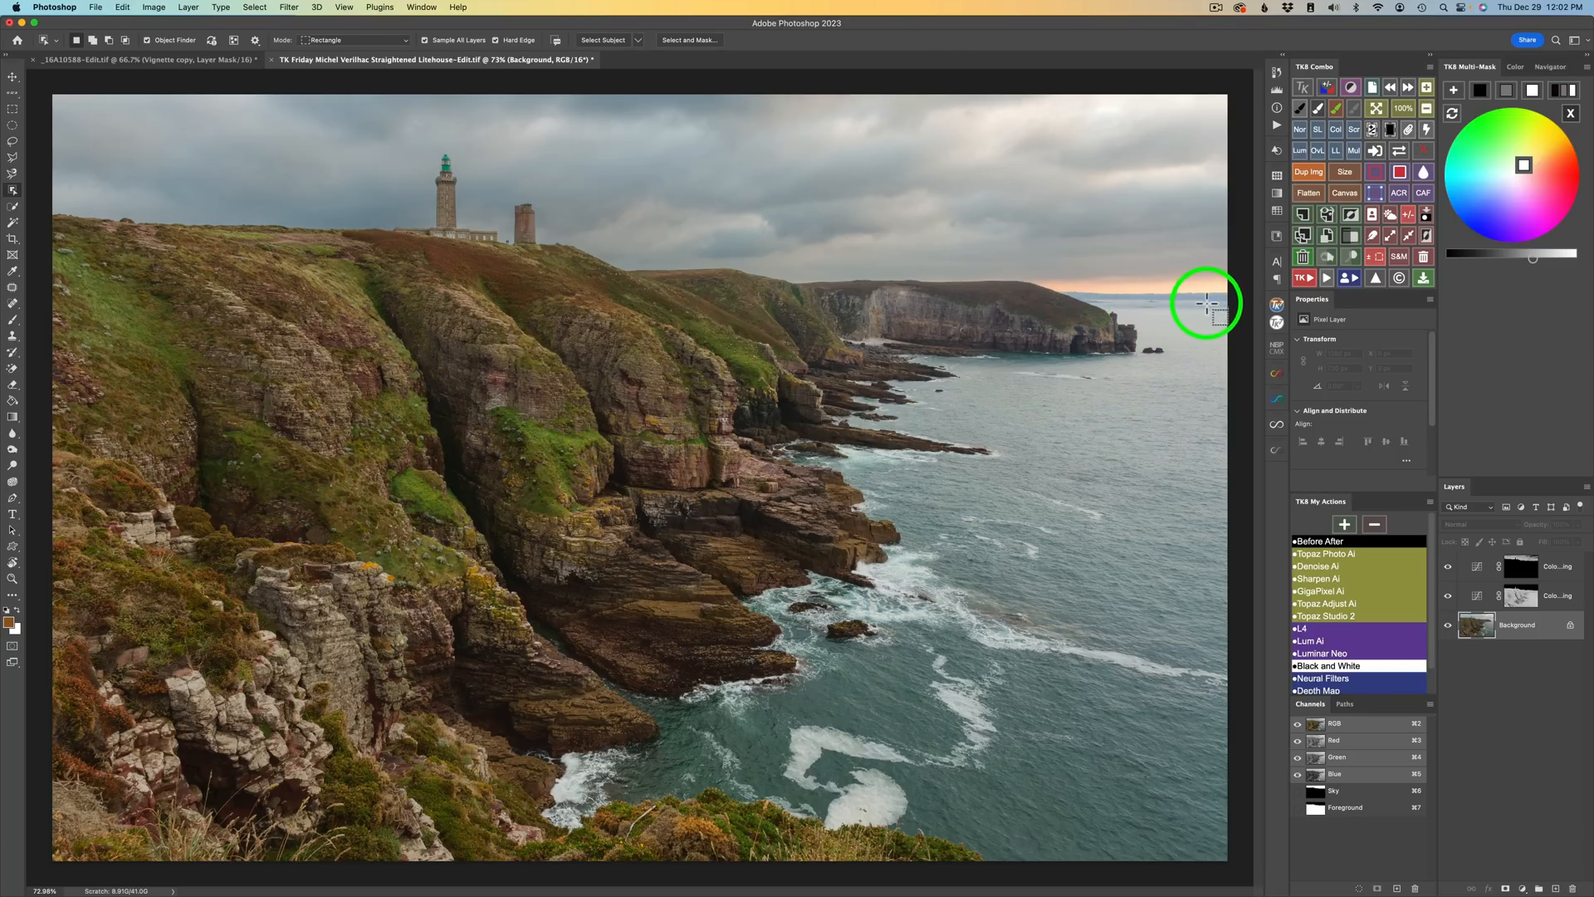
{"action": "left_click", "coordinate": [403, 40]}
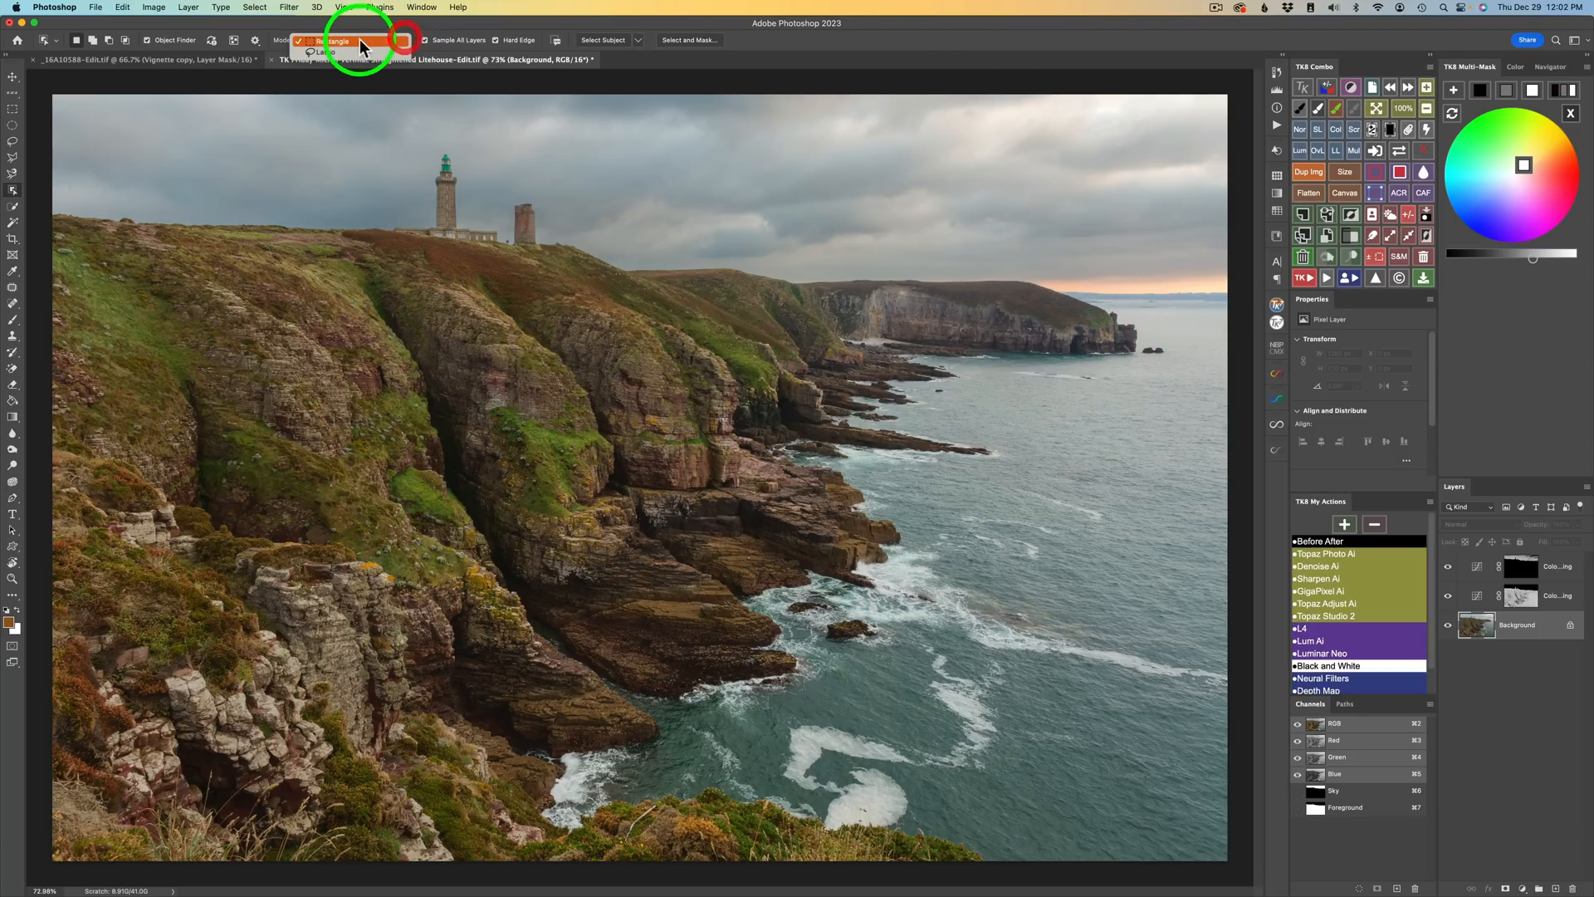
{"action": "left_click", "coordinate": [345, 52]}
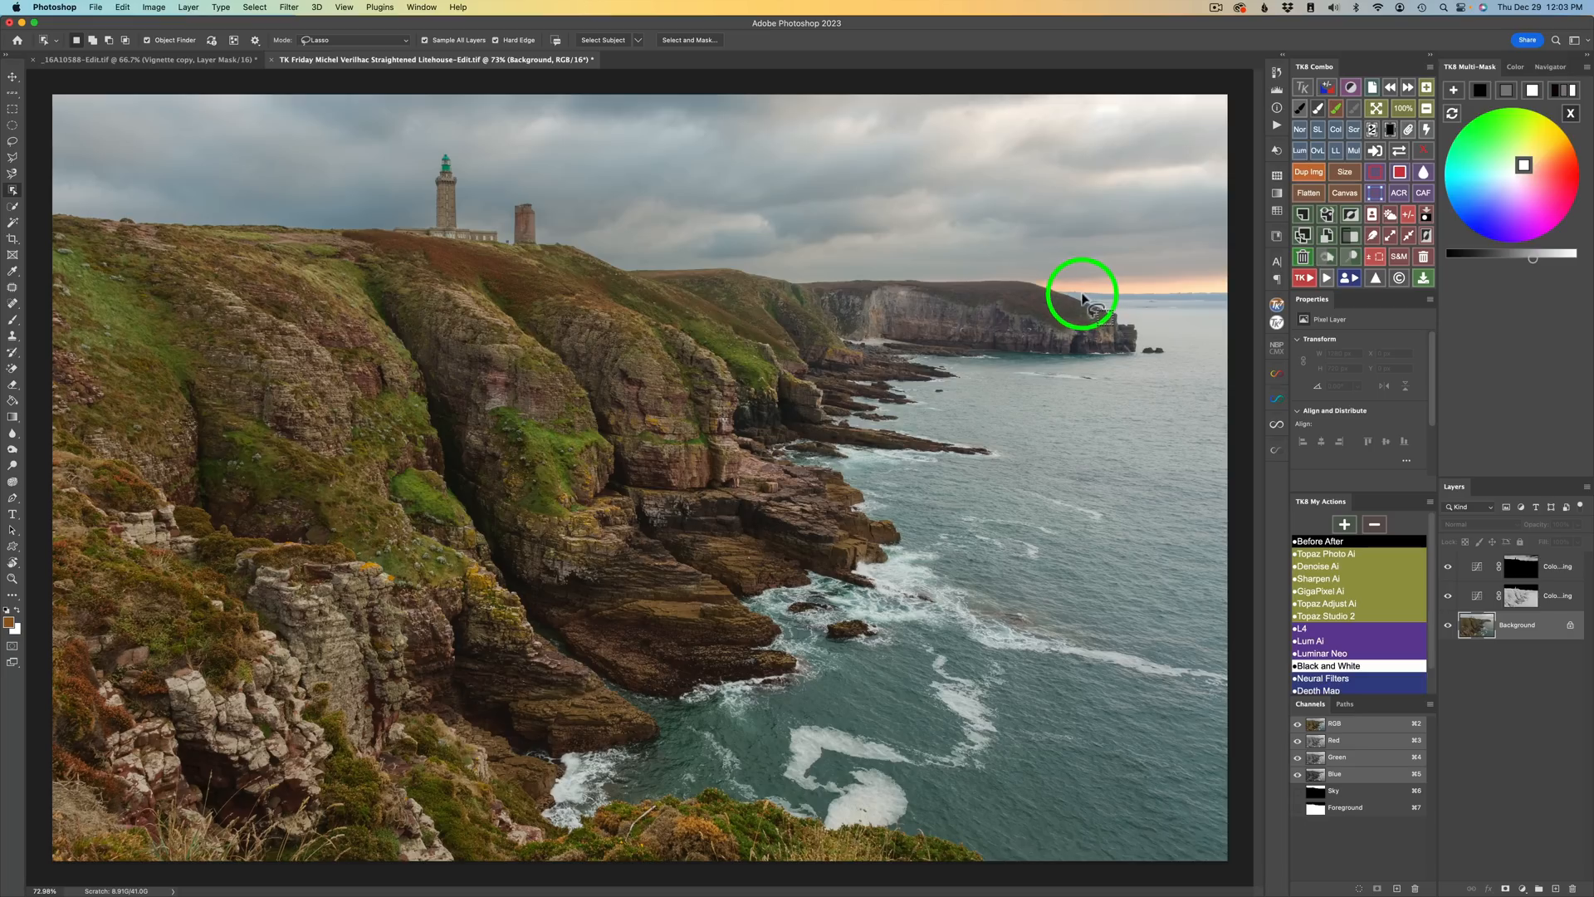
Step: Try to select the sea by outlining it with the lasso, and clear the selection
{"action": "mouse_move", "coordinate": [1082, 293]}
{"action": "left_mouse_down"}
{"action": "mouse_move", "coordinate": [1223, 304]}
{"action": "mouse_move", "coordinate": [1249, 677]}
{"action": "mouse_move", "coordinate": [1234, 855]}
{"action": "mouse_move", "coordinate": [1175, 878]}
{"action": "mouse_move", "coordinate": [1044, 872]}
{"action": "mouse_move", "coordinate": [872, 816]}
{"action": "mouse_move", "coordinate": [634, 792]}
{"action": "mouse_move", "coordinate": [597, 753]}
{"action": "mouse_move", "coordinate": [775, 647]}
{"action": "mouse_move", "coordinate": [779, 592]}
{"action": "mouse_move", "coordinate": [863, 566]}
{"action": "mouse_move", "coordinate": [900, 515]}
{"action": "mouse_move", "coordinate": [852, 456]}
{"action": "mouse_move", "coordinate": [922, 407]}
{"action": "mouse_move", "coordinate": [918, 363]}
{"action": "mouse_move", "coordinate": [1139, 352]}
{"action": "mouse_move", "coordinate": [1132, 321]}
{"action": "mouse_move", "coordinate": [1079, 285]}
{"action": "left_mouse_up"}
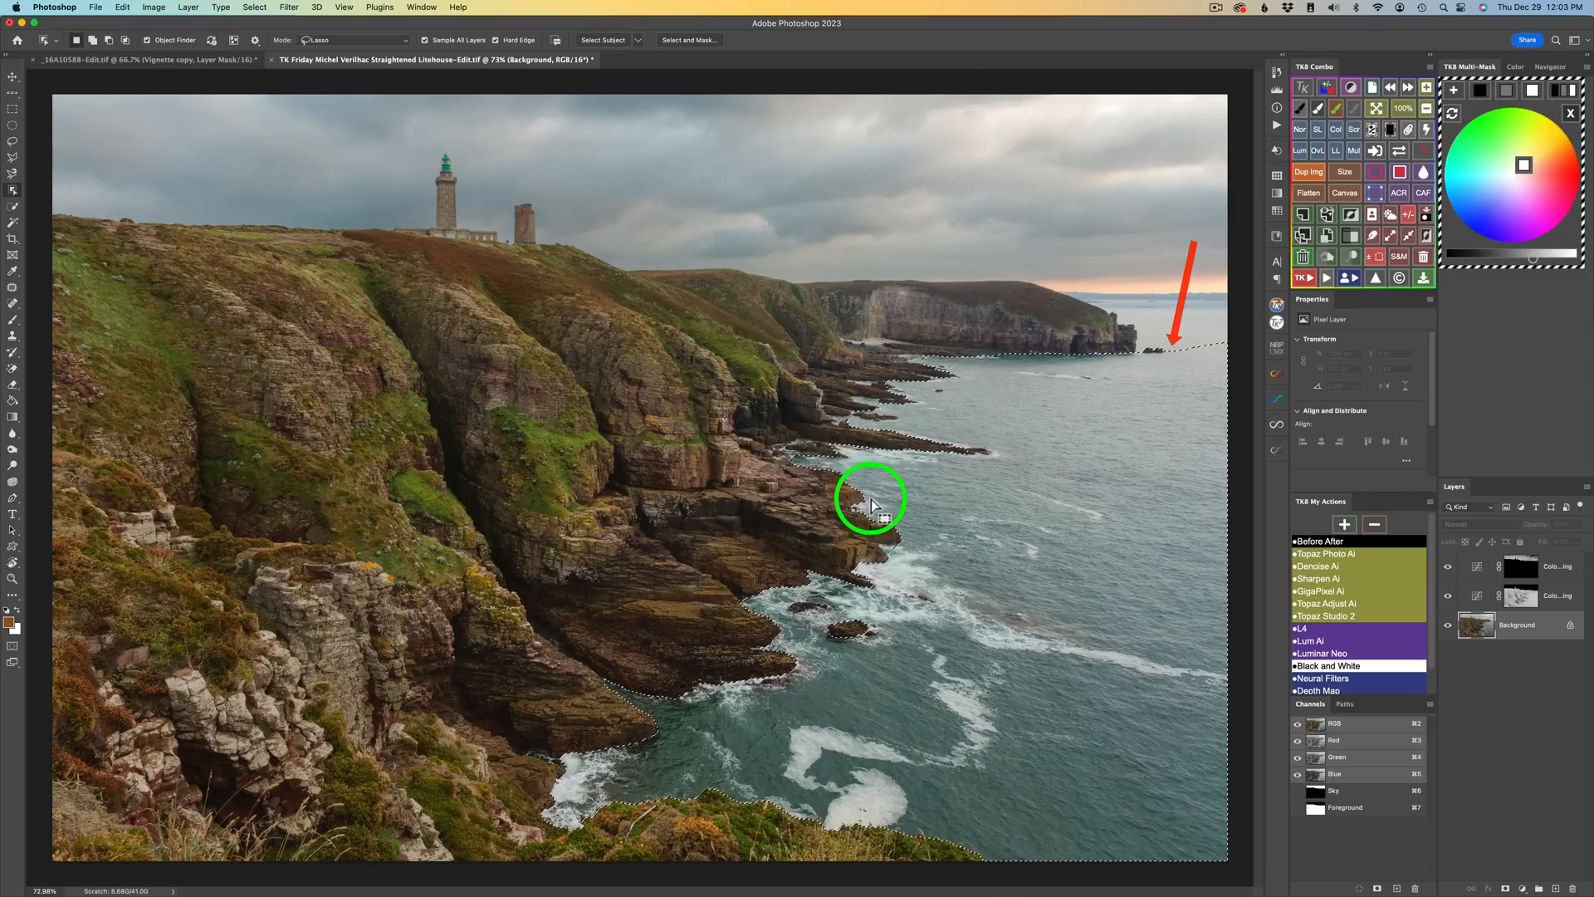
{"action": "left_click", "coordinate": [1408, 218]}
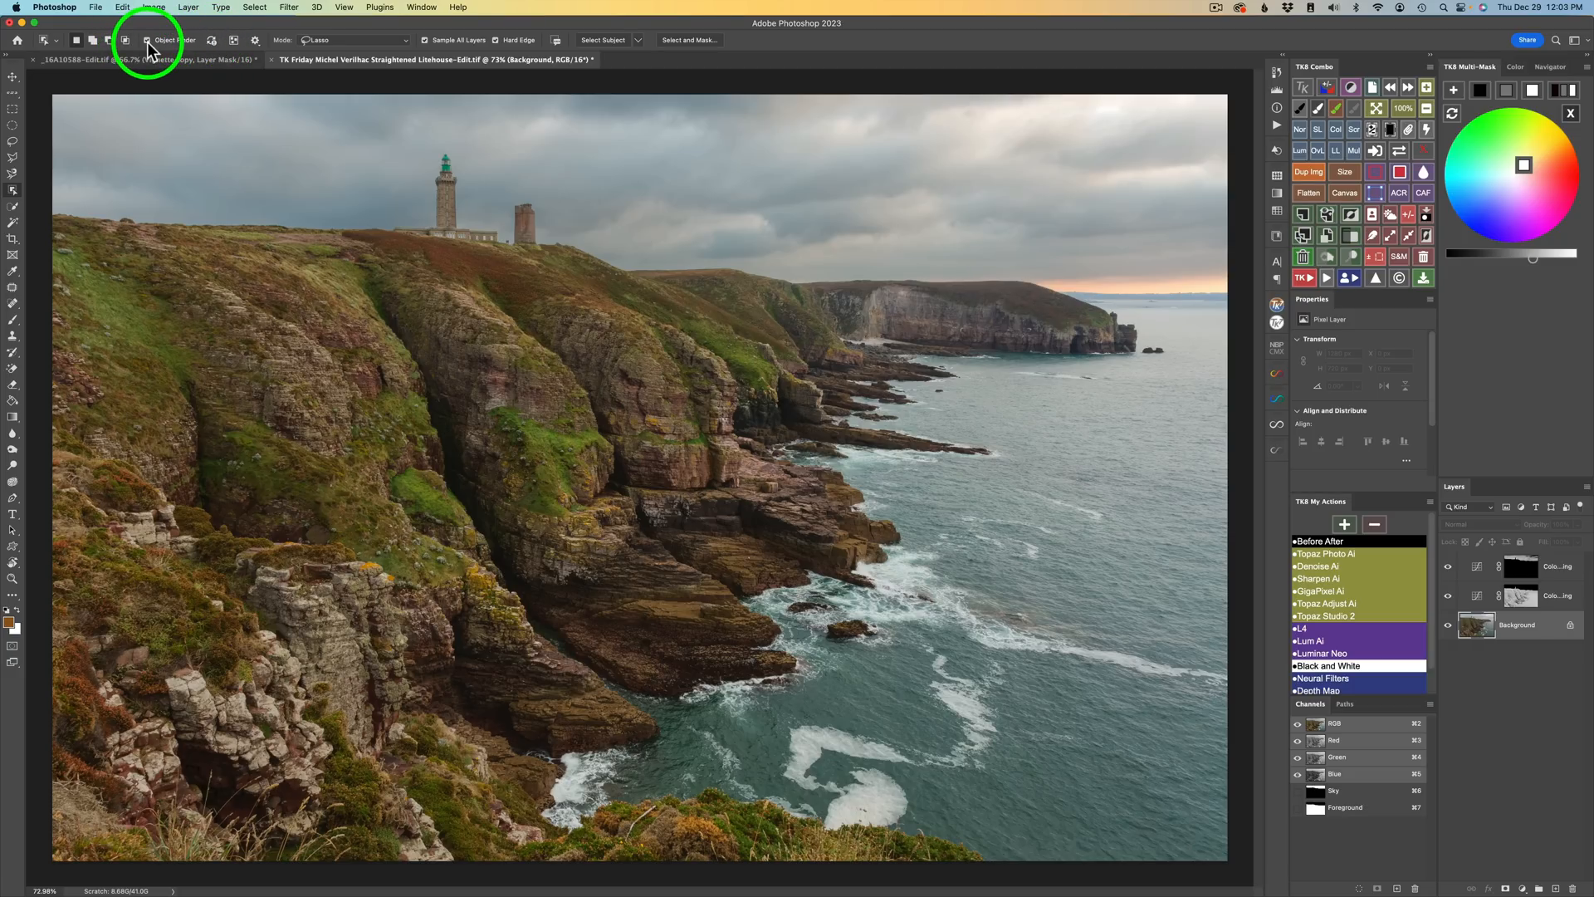
Step: Refresh the Object Finder, select the detected sea area, and make the top Color Grading layer active
{"action": "left_click", "coordinate": [212, 40]}
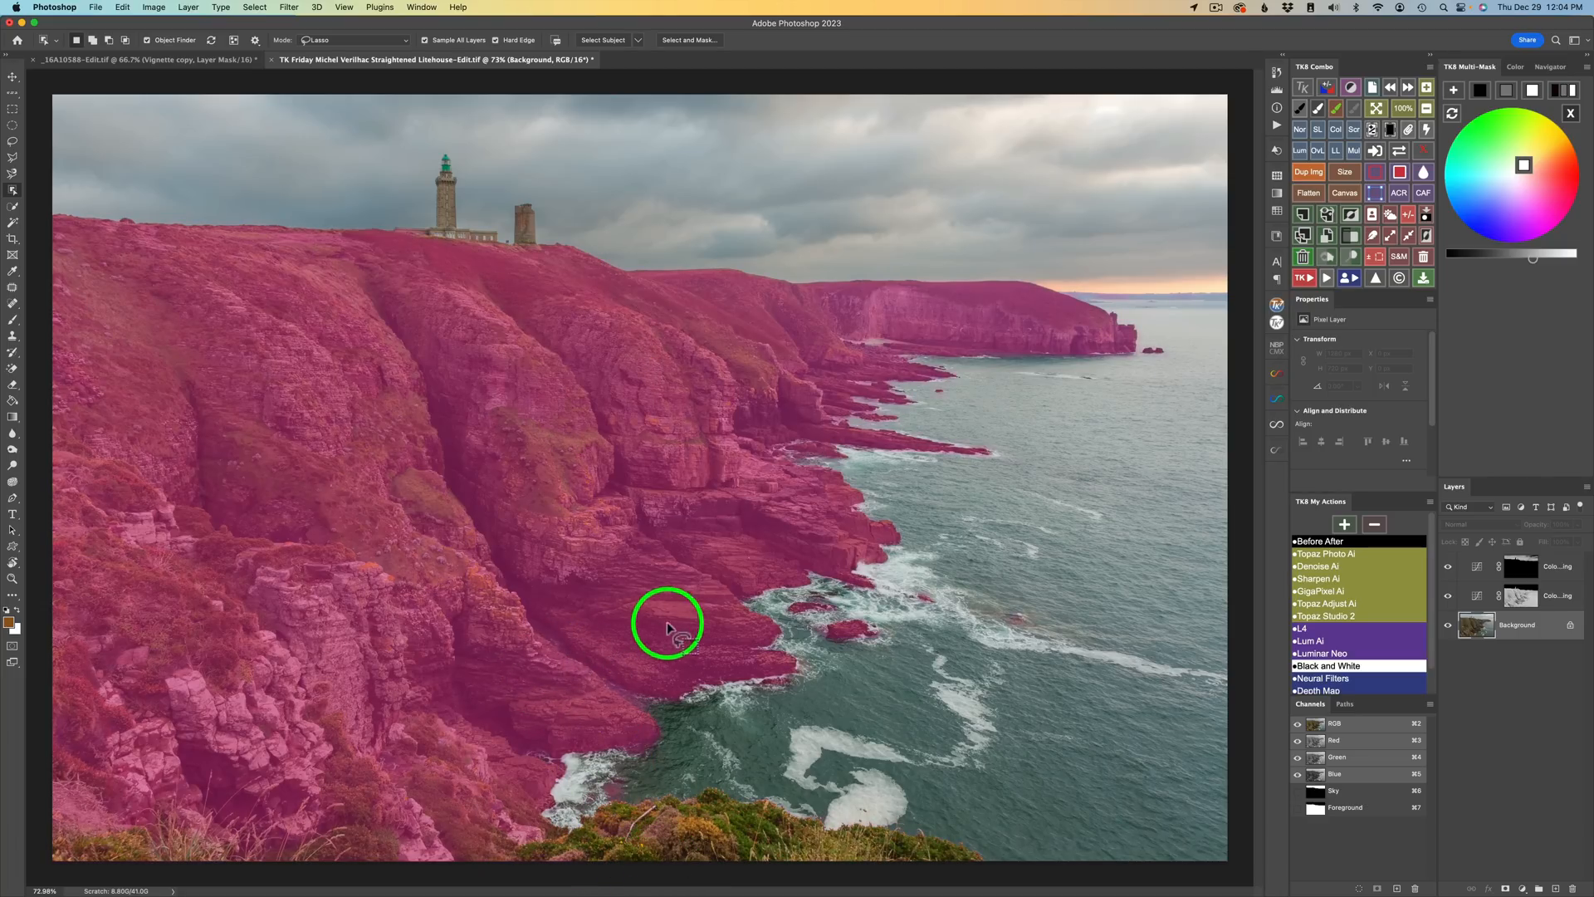
{"action": "left_click", "coordinate": [998, 546]}
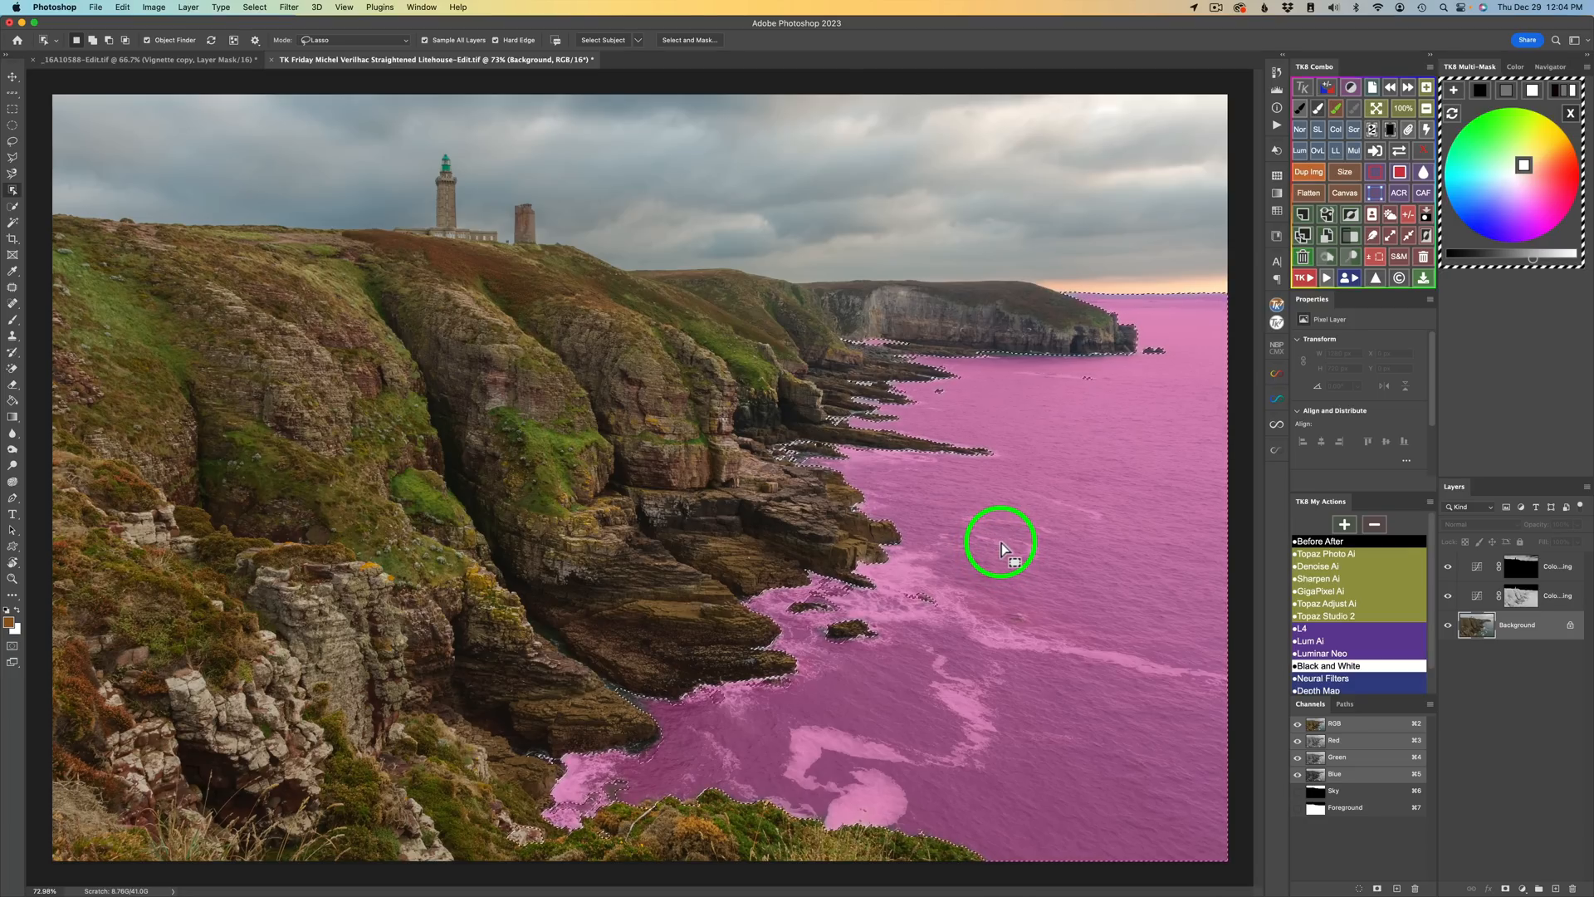
{"action": "left_click", "coordinate": [1481, 630]}
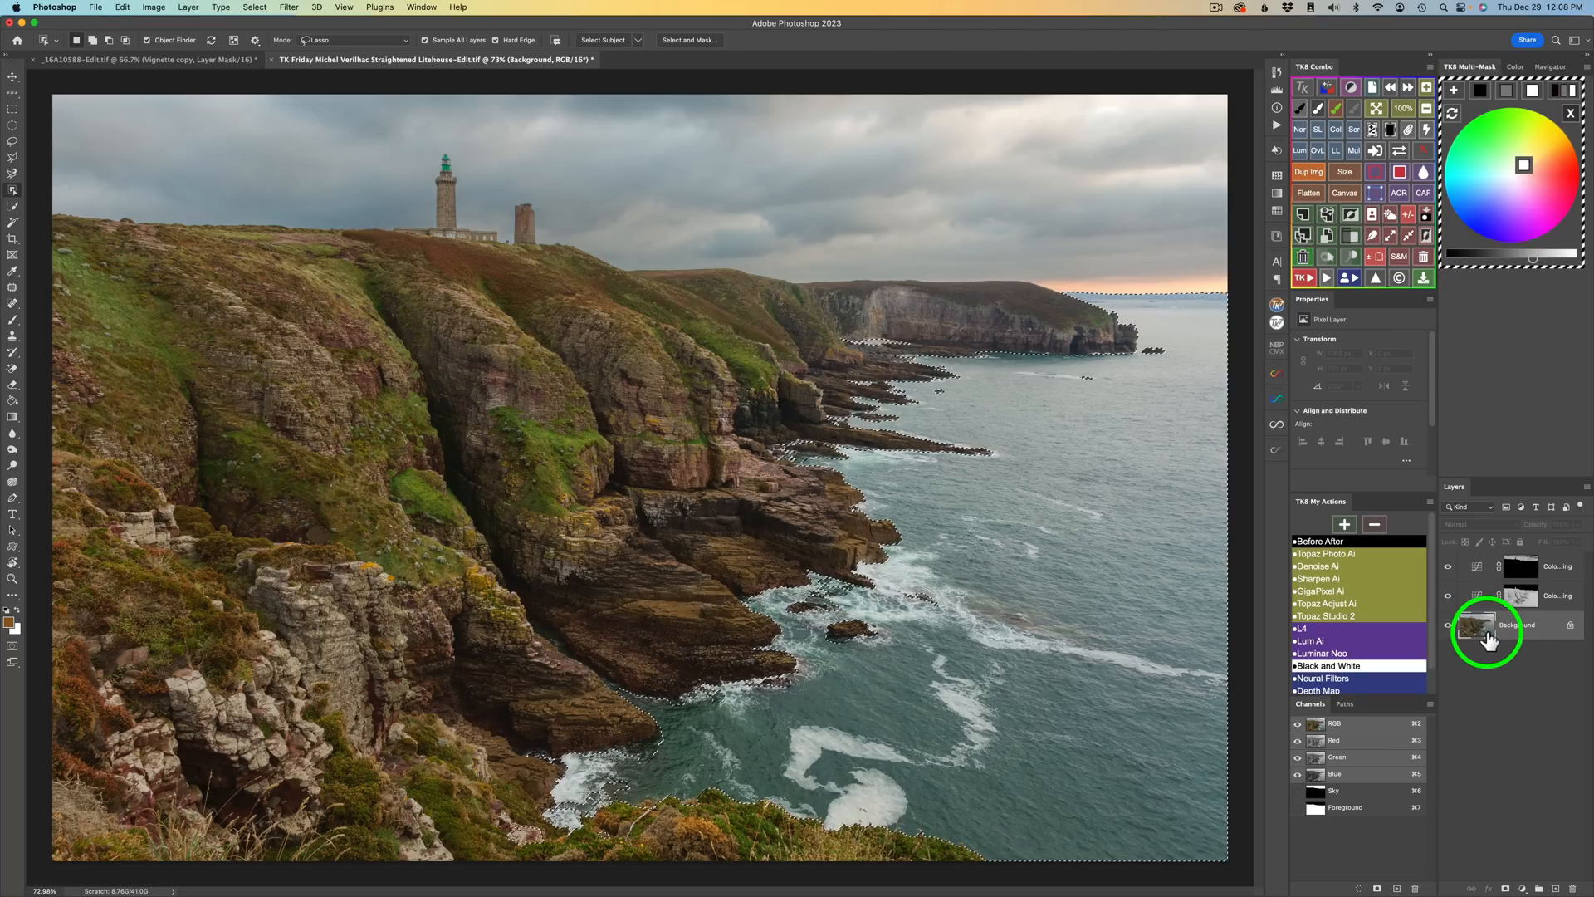
{"action": "left_click", "coordinate": [1315, 532]}
{"action": "left_click", "coordinate": [1478, 568]}
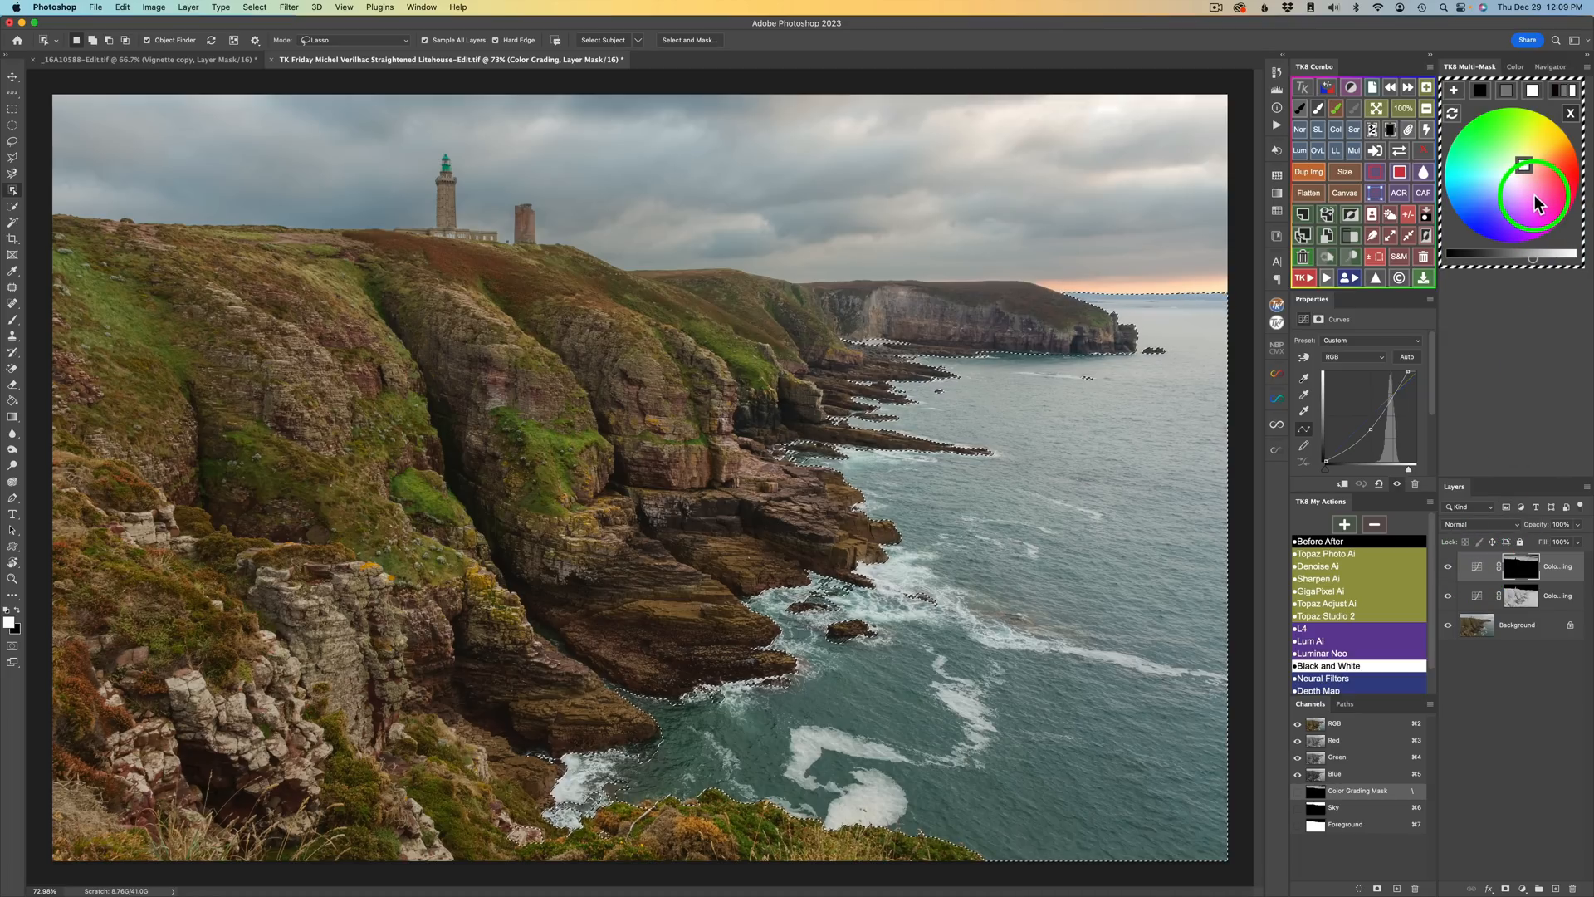
Step: Load the active sea selection as a mask and start an intersect calculation with it
{"action": "left_click", "coordinate": [1570, 116]}
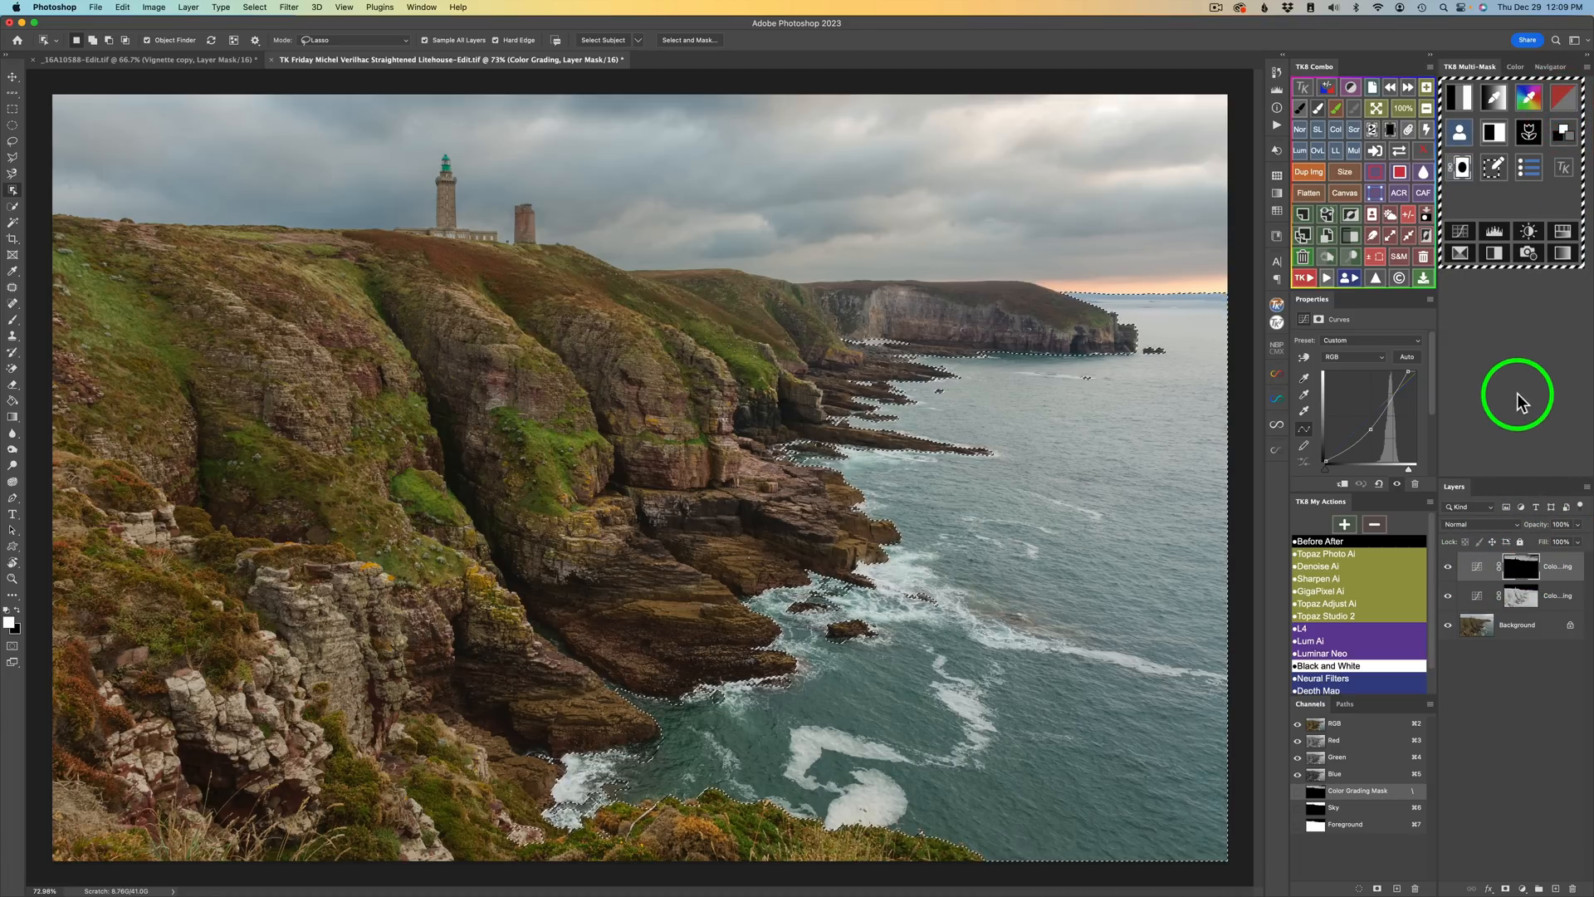
{"action": "left_click", "coordinate": [1460, 134]}
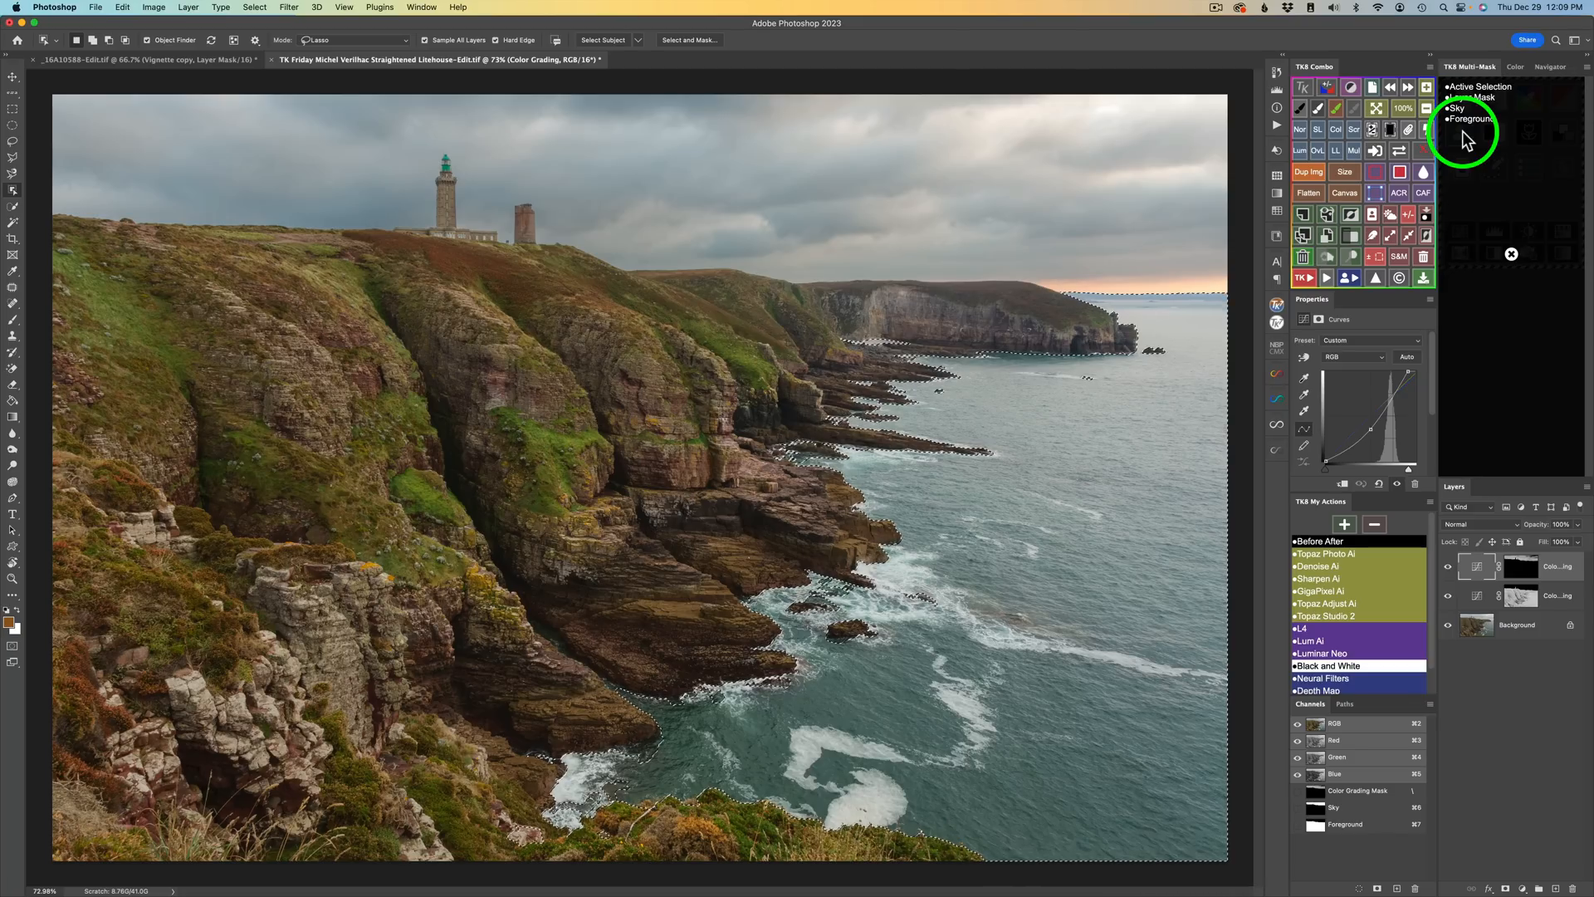
{"action": "left_click", "coordinate": [1471, 87]}
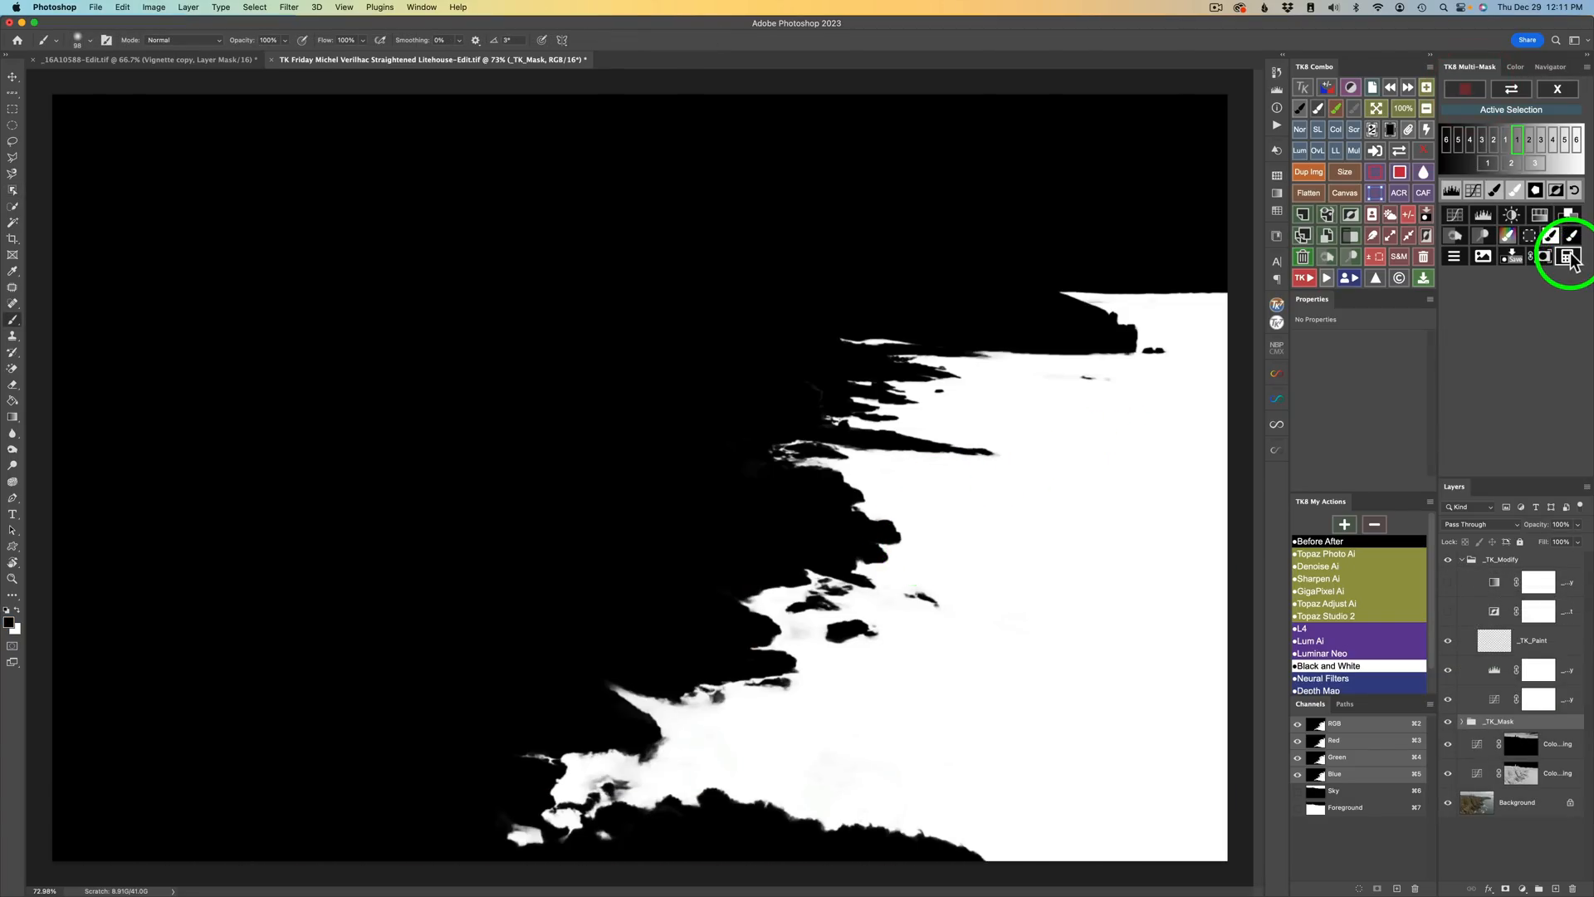
{"action": "left_click", "coordinate": [1568, 257]}
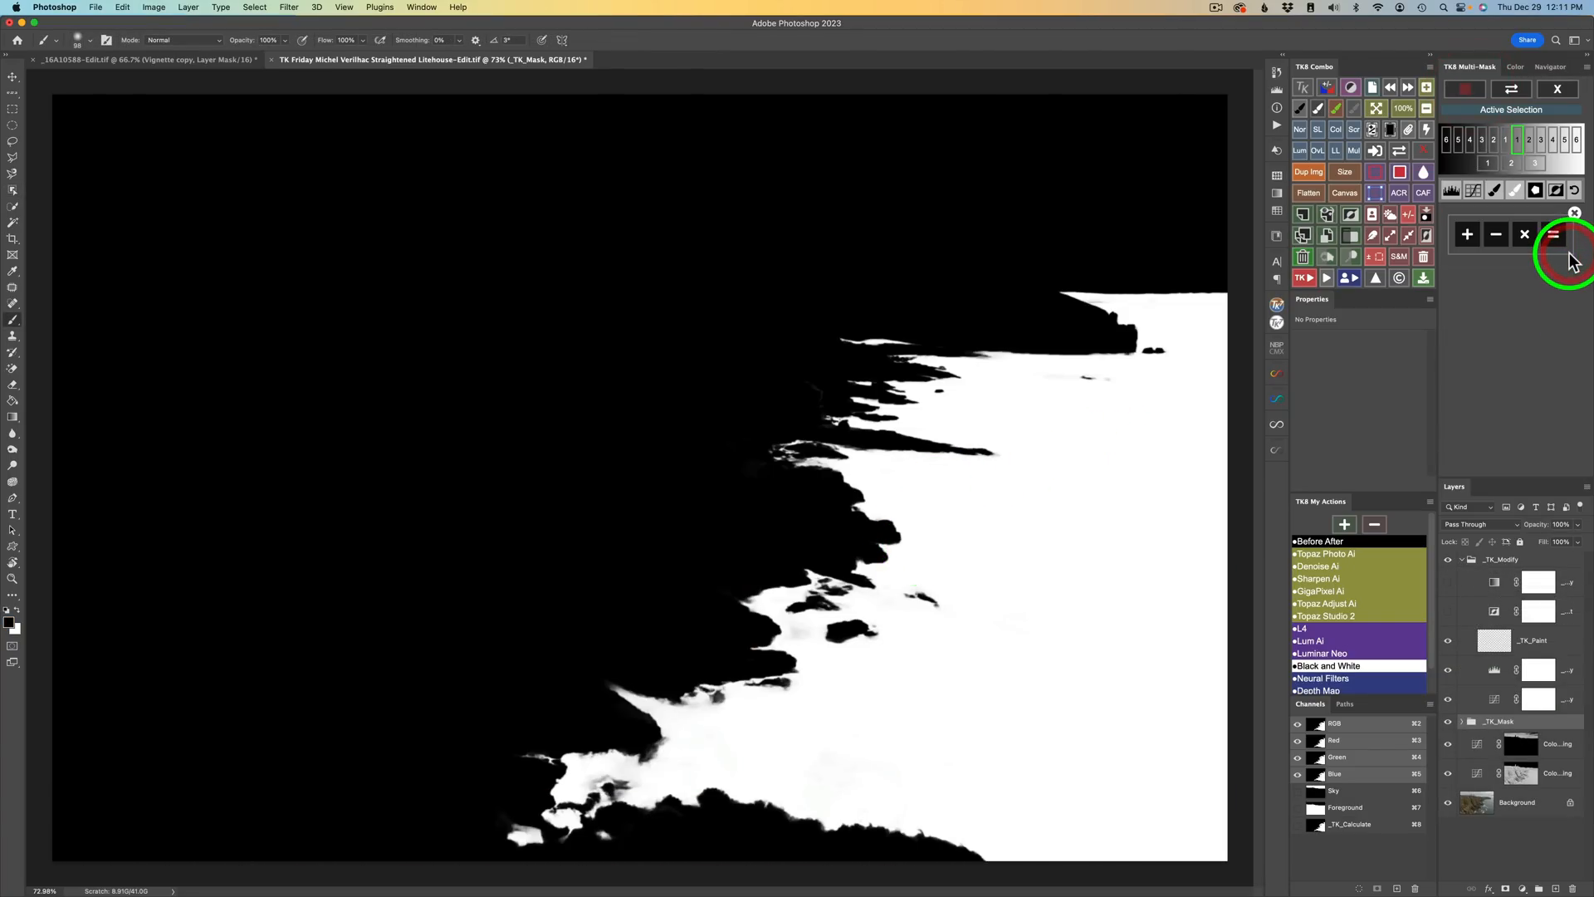
{"action": "left_click", "coordinate": [1525, 236]}
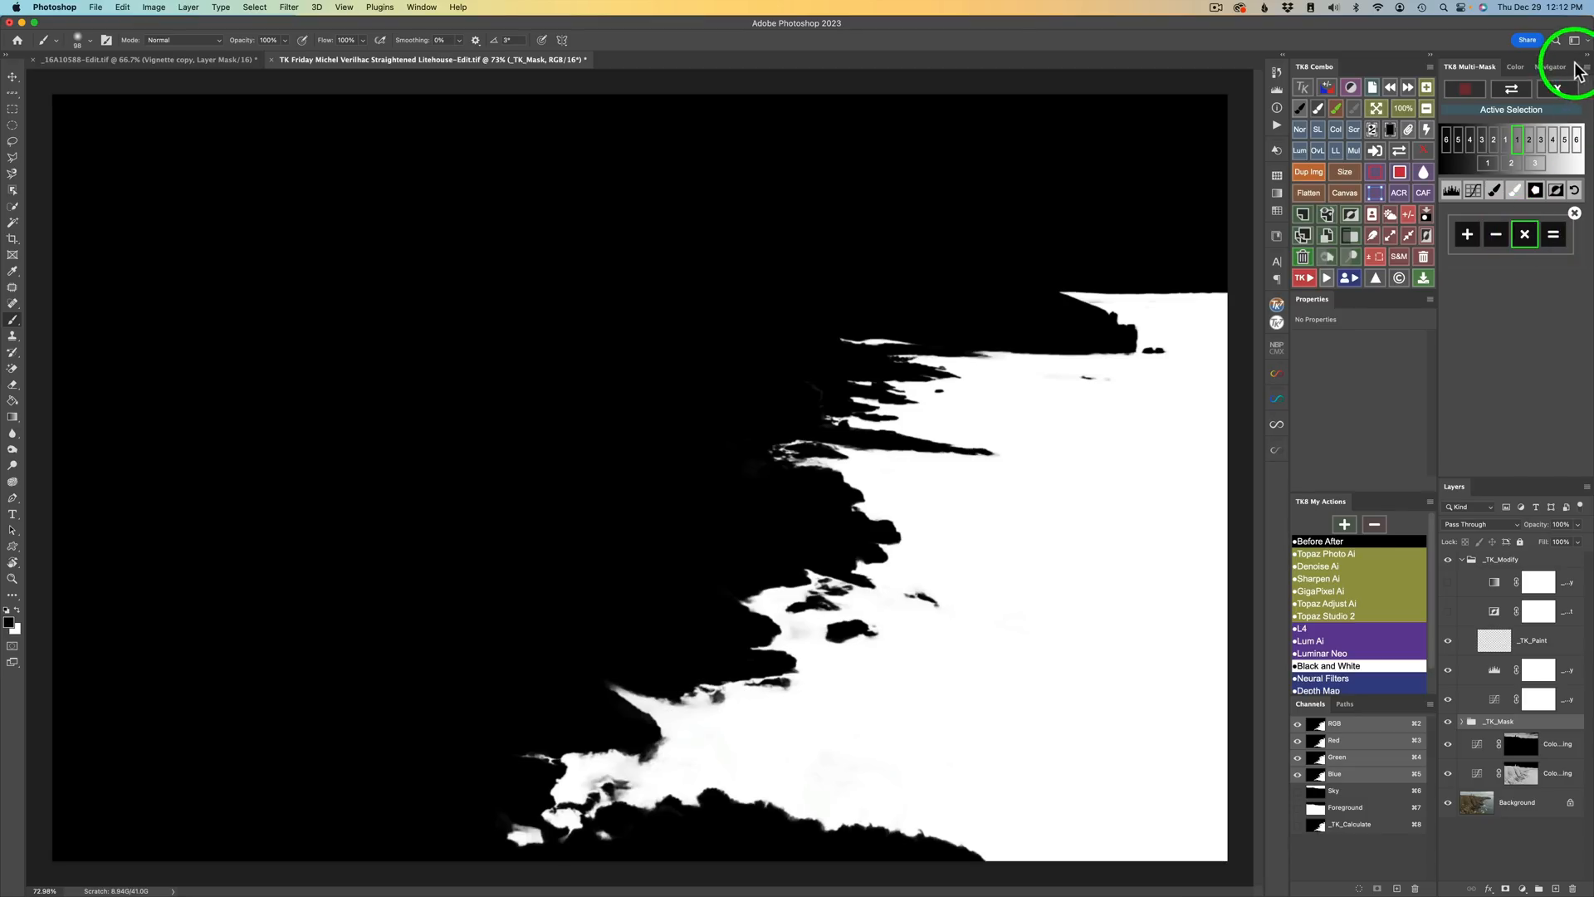
Step: Intersect the sea selection mask with the RGB Midtones-3 luminosity mask and calculate the combined mask
{"action": "left_click", "coordinate": [1559, 88]}
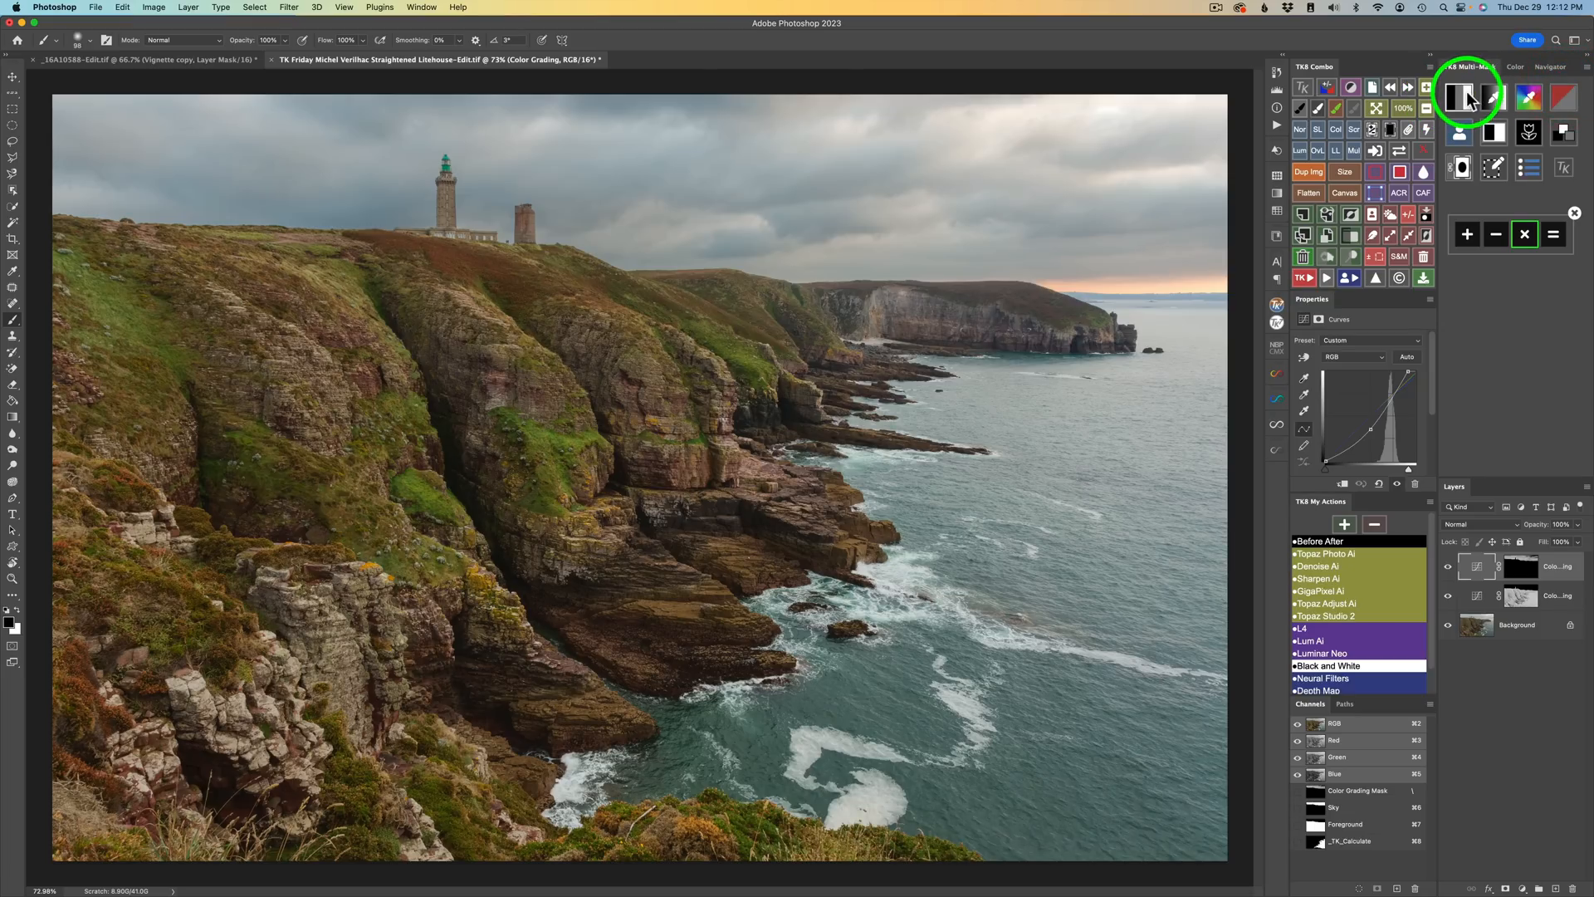
{"action": "left_click", "coordinate": [1464, 100]}
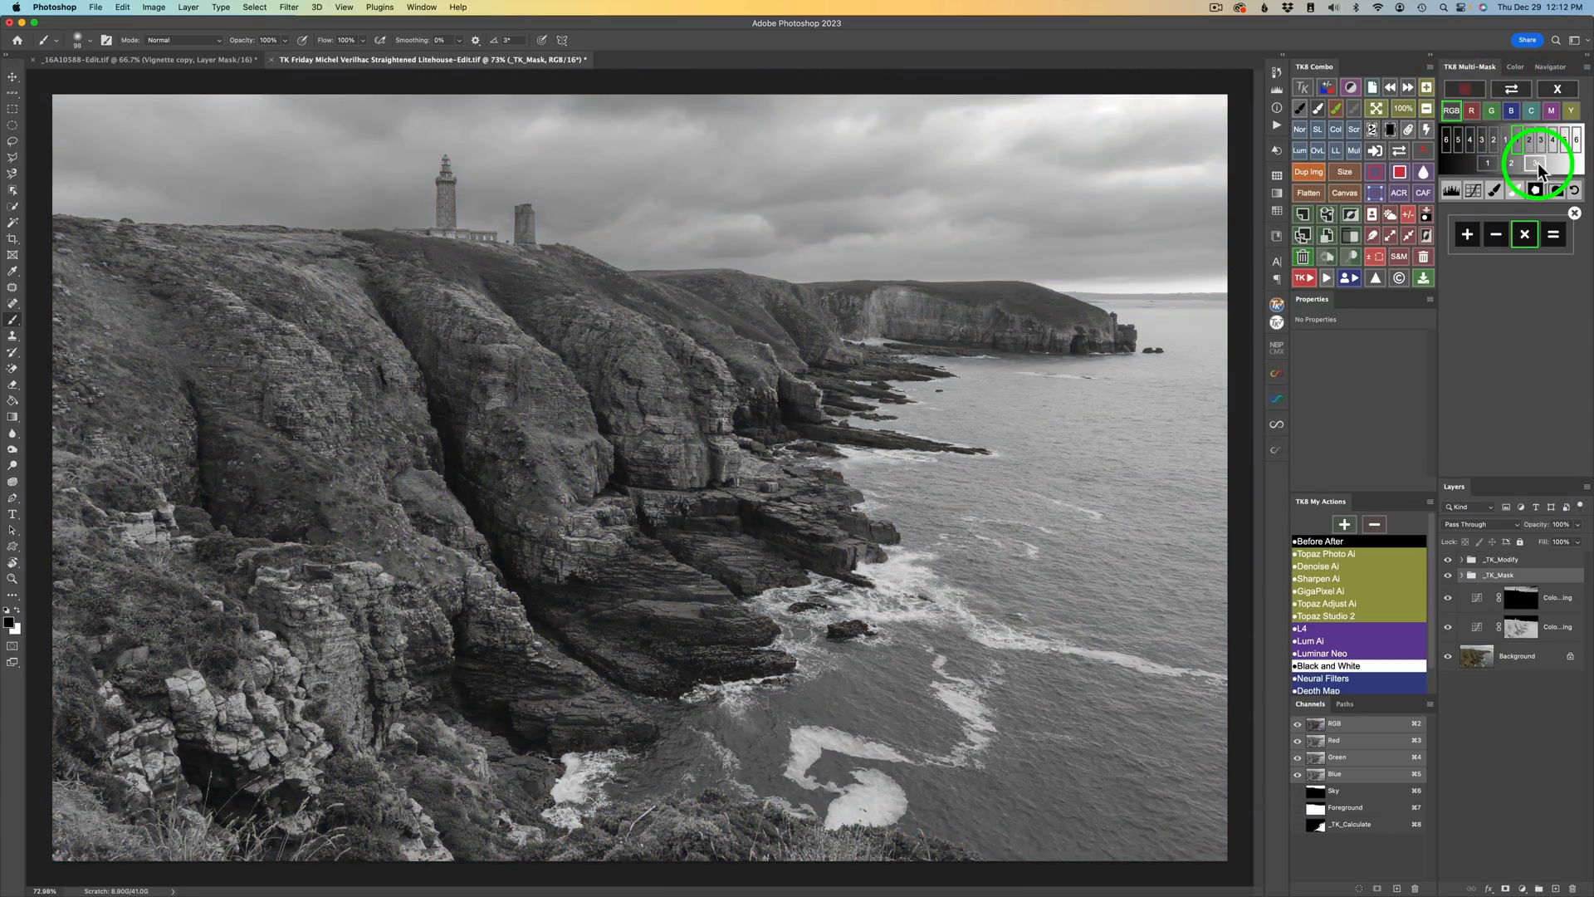
{"action": "left_click", "coordinate": [1536, 162]}
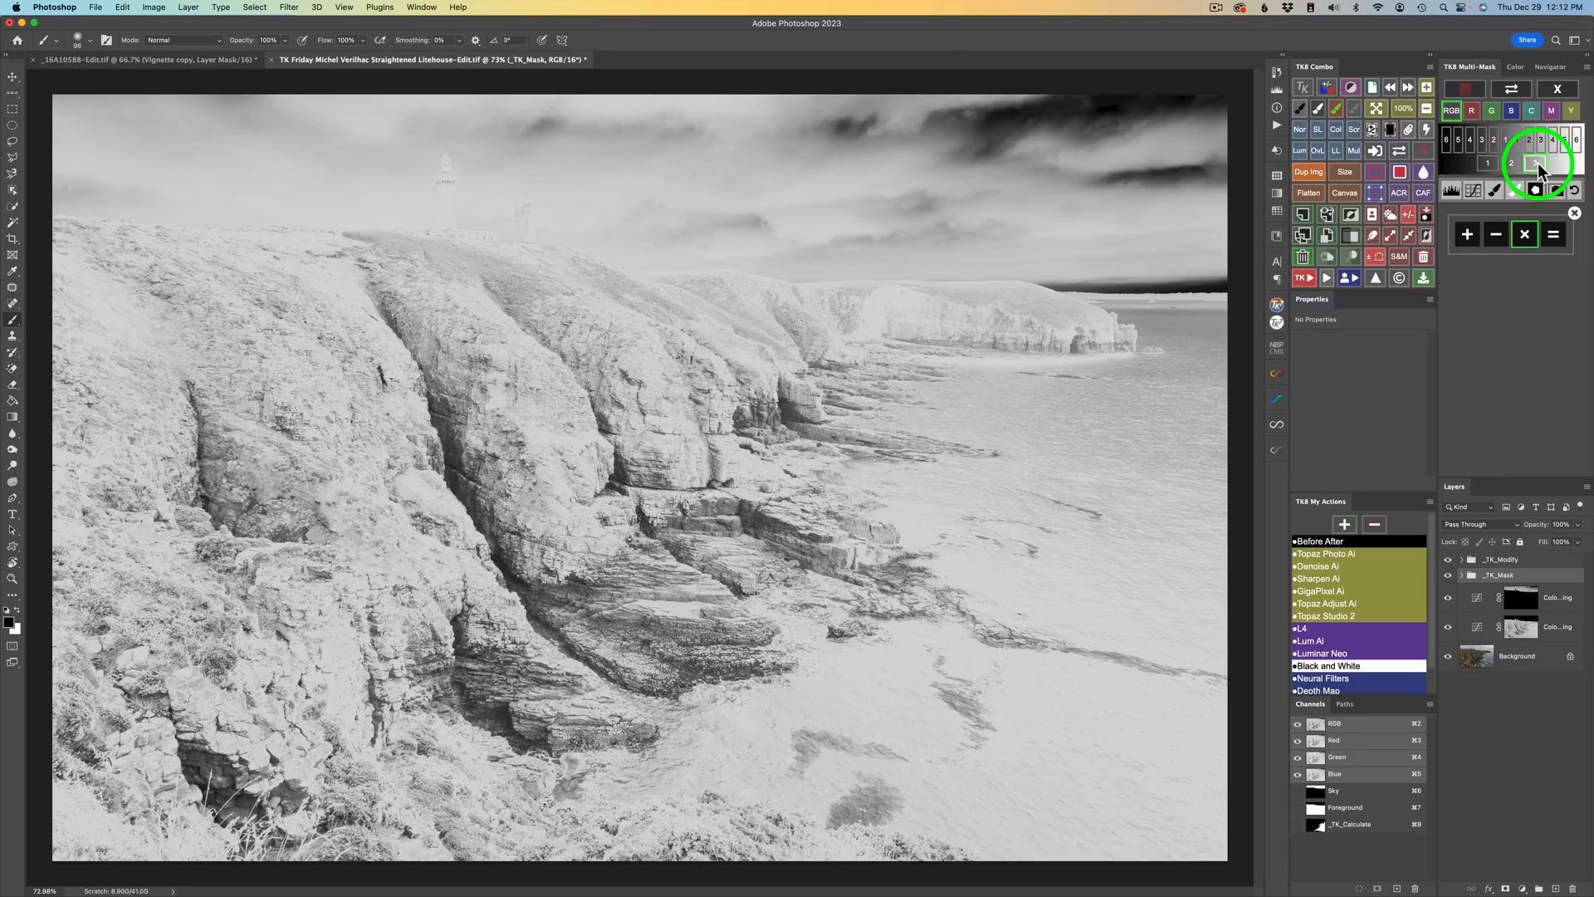
{"action": "left_click", "coordinate": [1554, 237]}
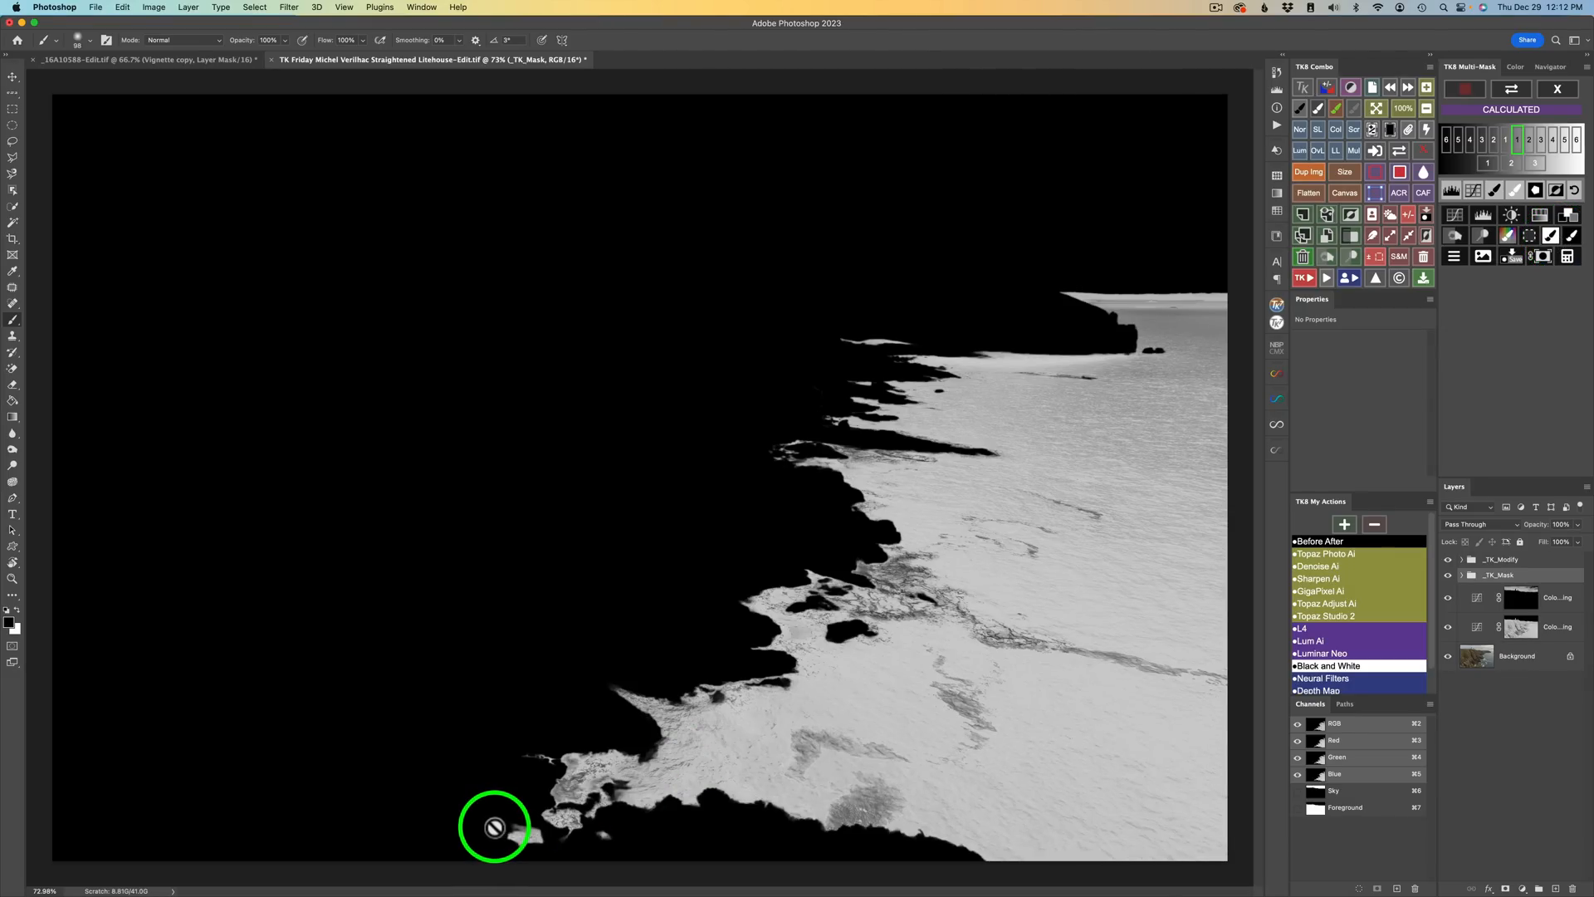
Step: Compare the calculated mask with the photo and paint out the stray light patches at the shoreline's lower end with black
{"action": "key", "text": "v"}
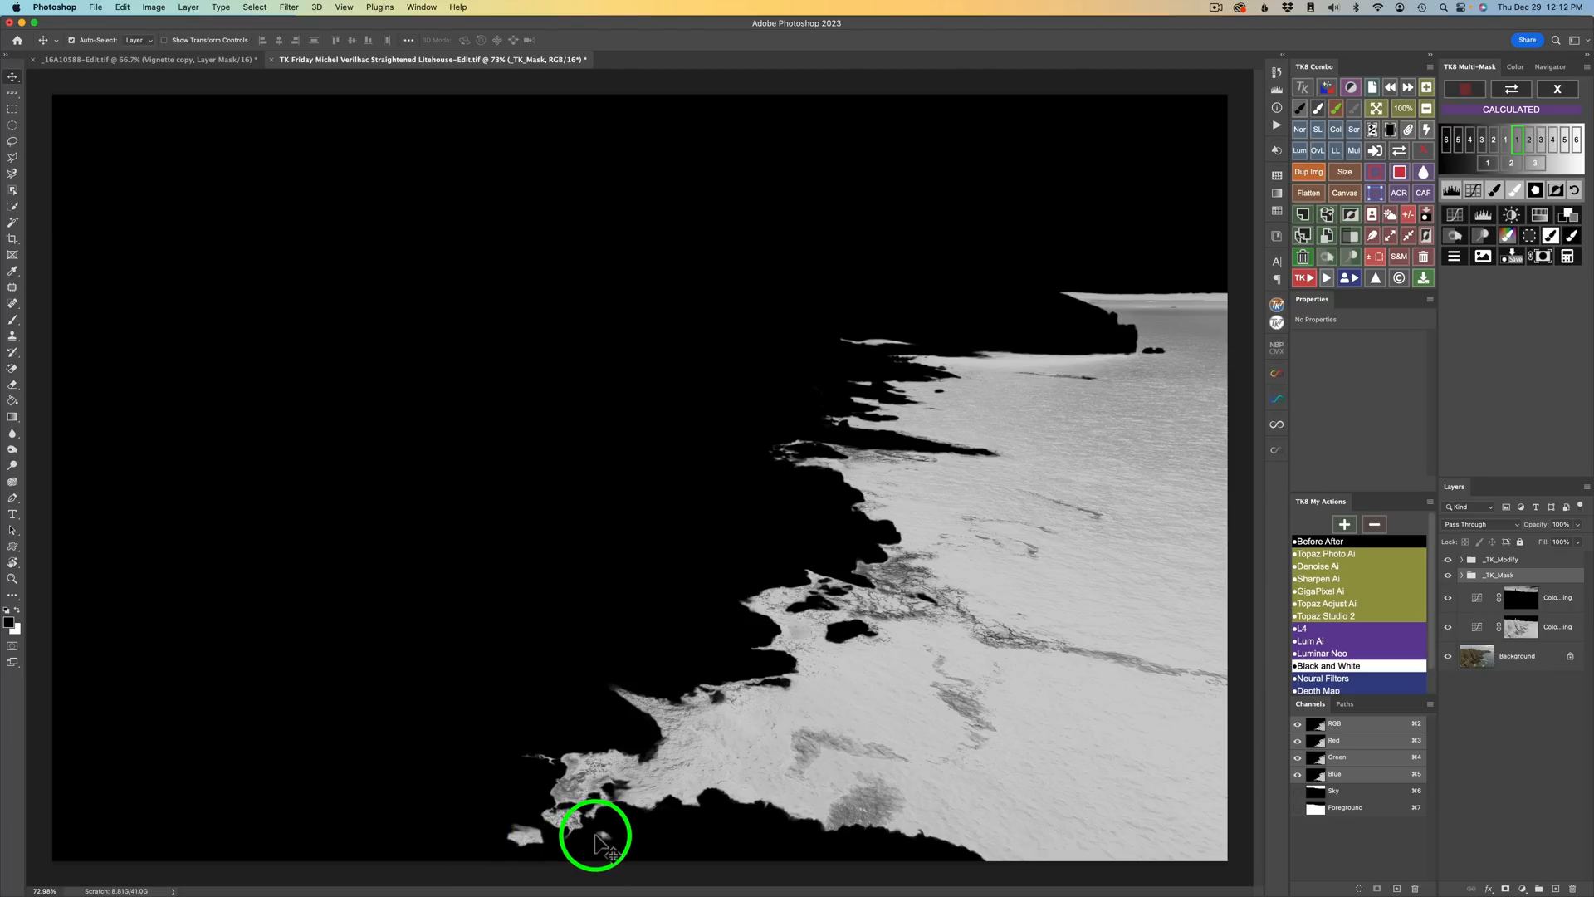
{"action": "left_click", "coordinate": [1512, 89]}
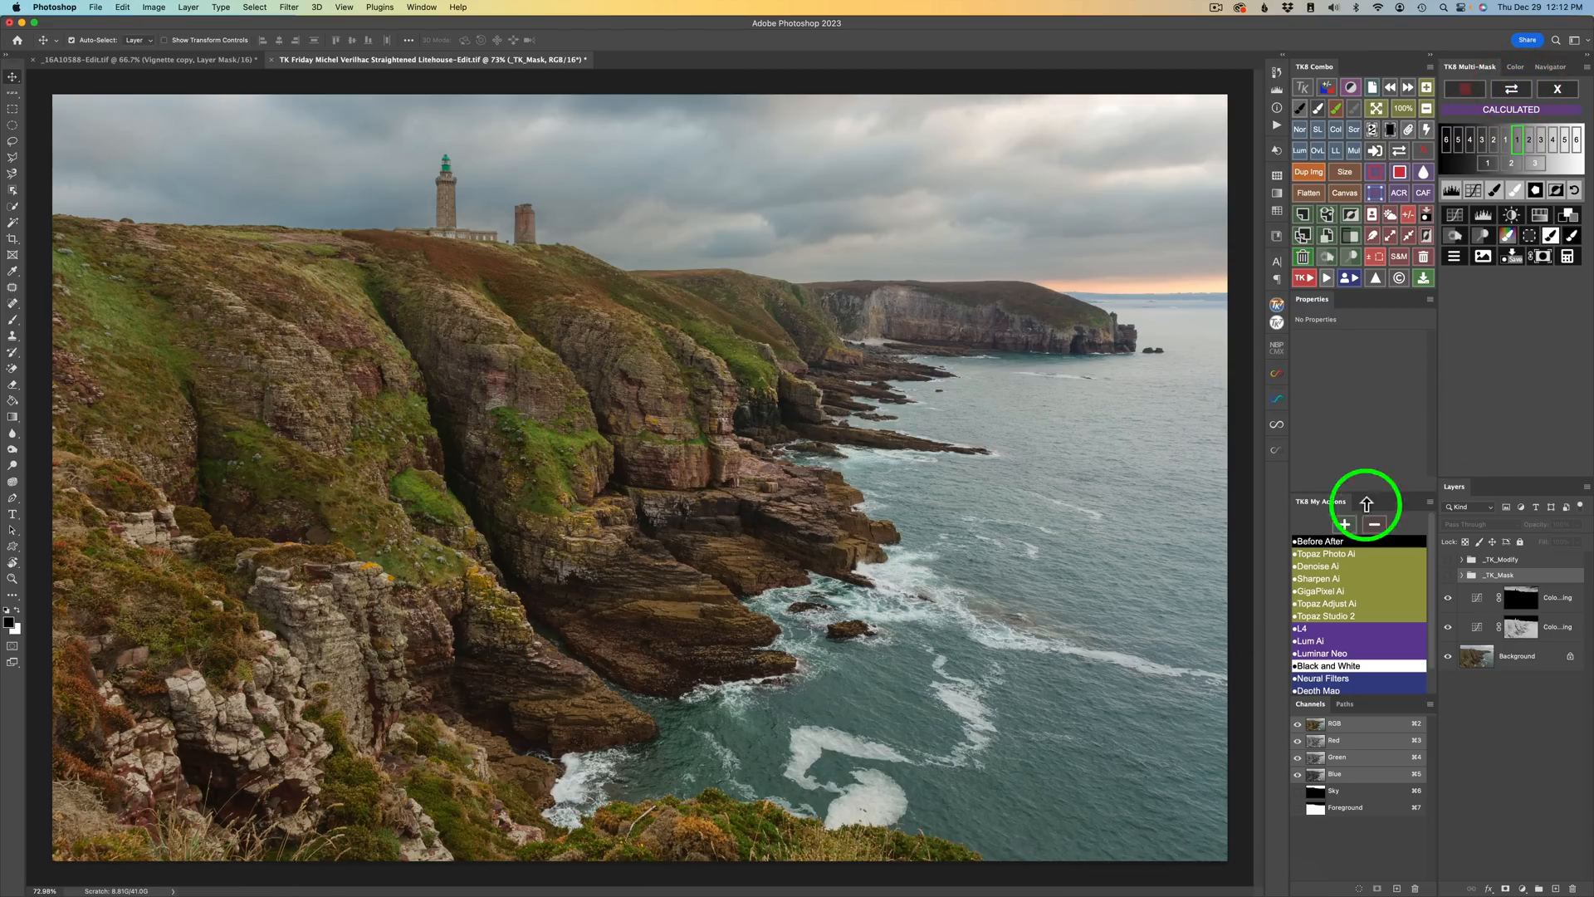
{"action": "left_click", "coordinate": [1515, 89]}
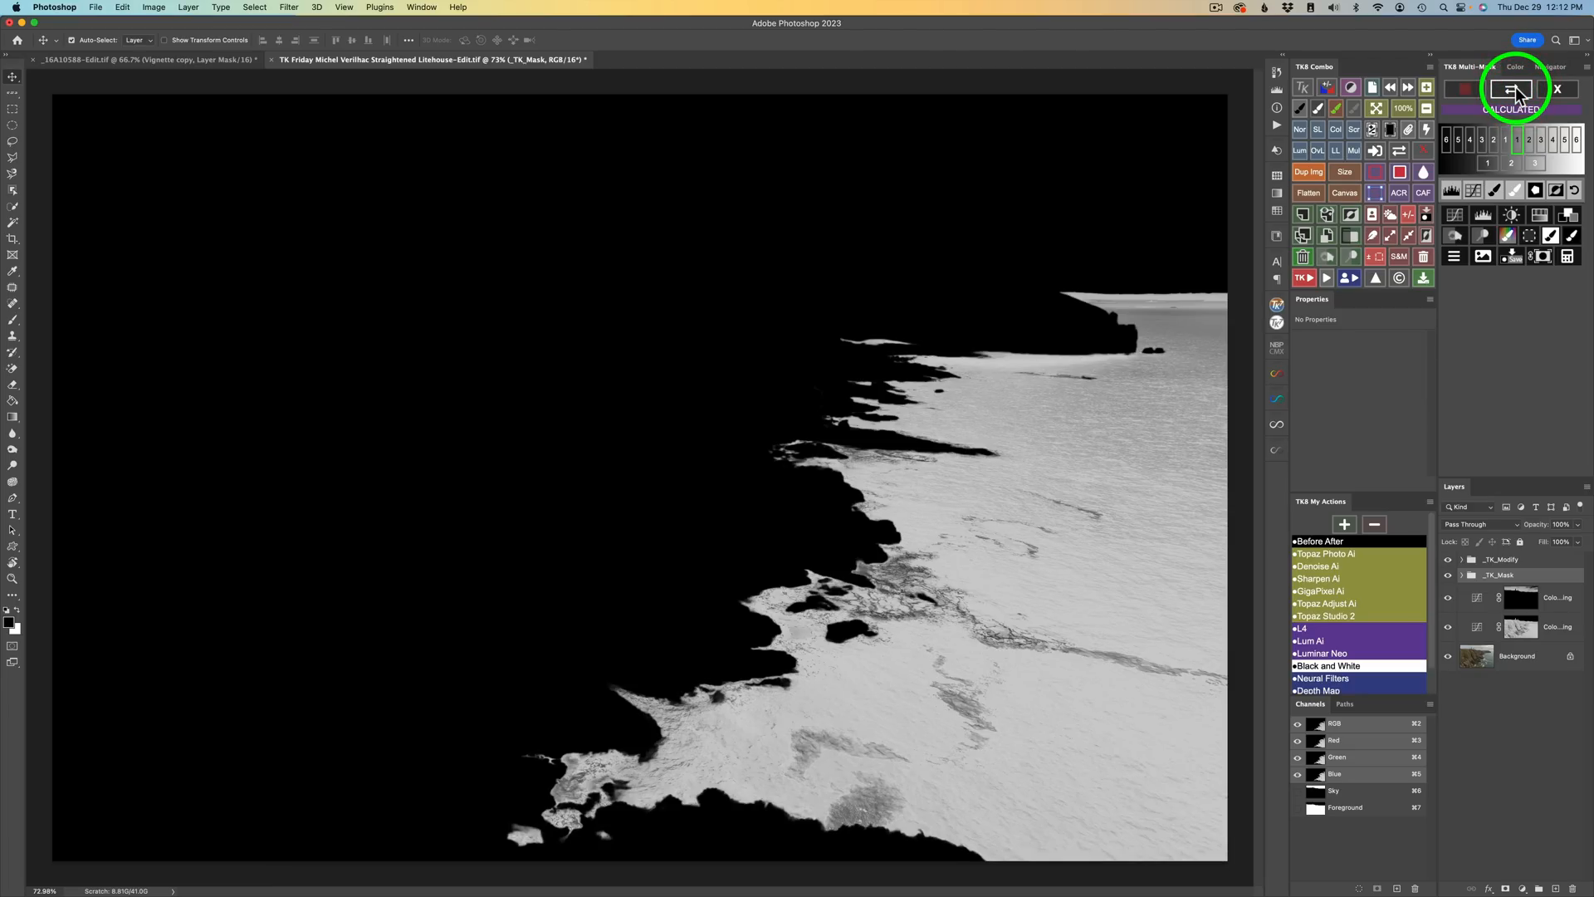
{"action": "left_click", "coordinate": [1495, 189]}
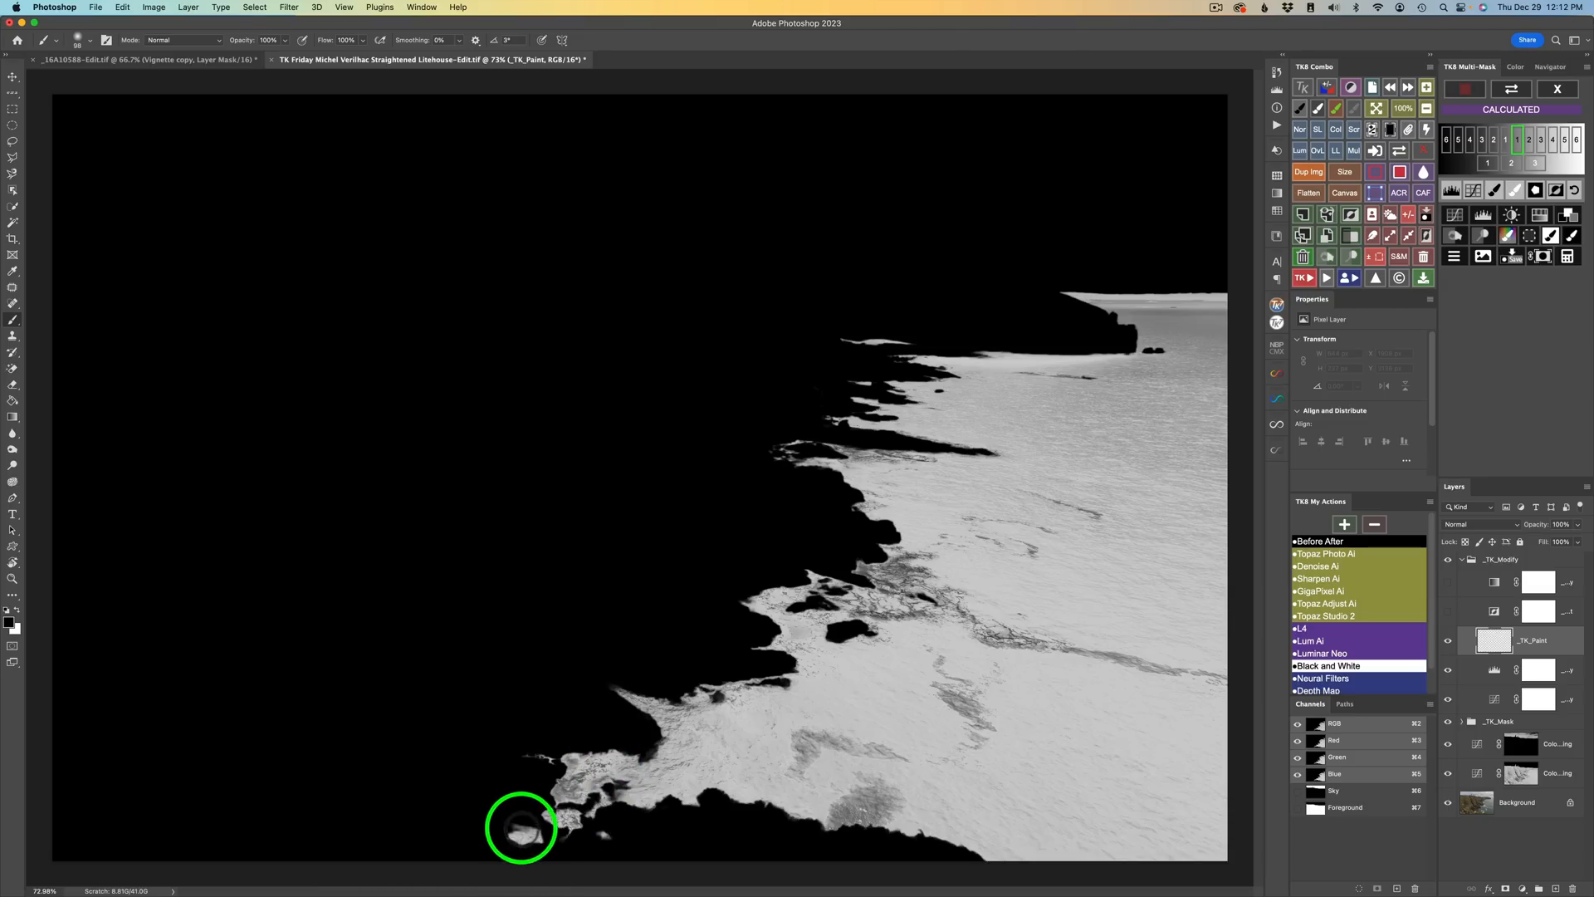
{"action": "left_click_drag", "start_coordinate": [521, 828], "coordinate": [519, 838]}
{"action": "left_click", "coordinate": [523, 845]}
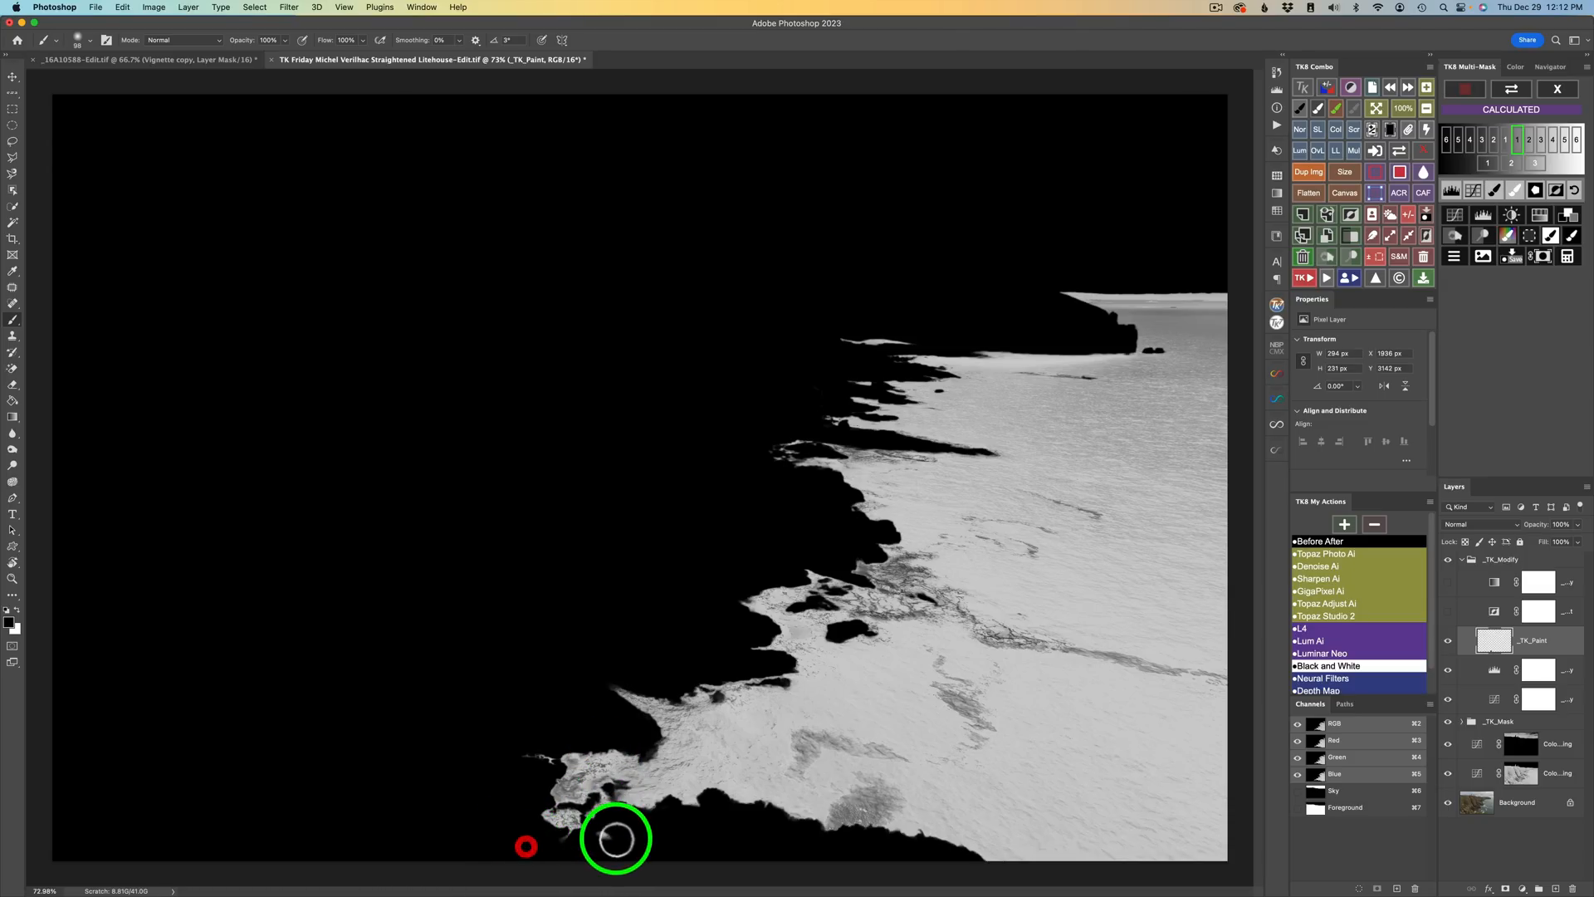
{"action": "left_click", "coordinate": [608, 839]}
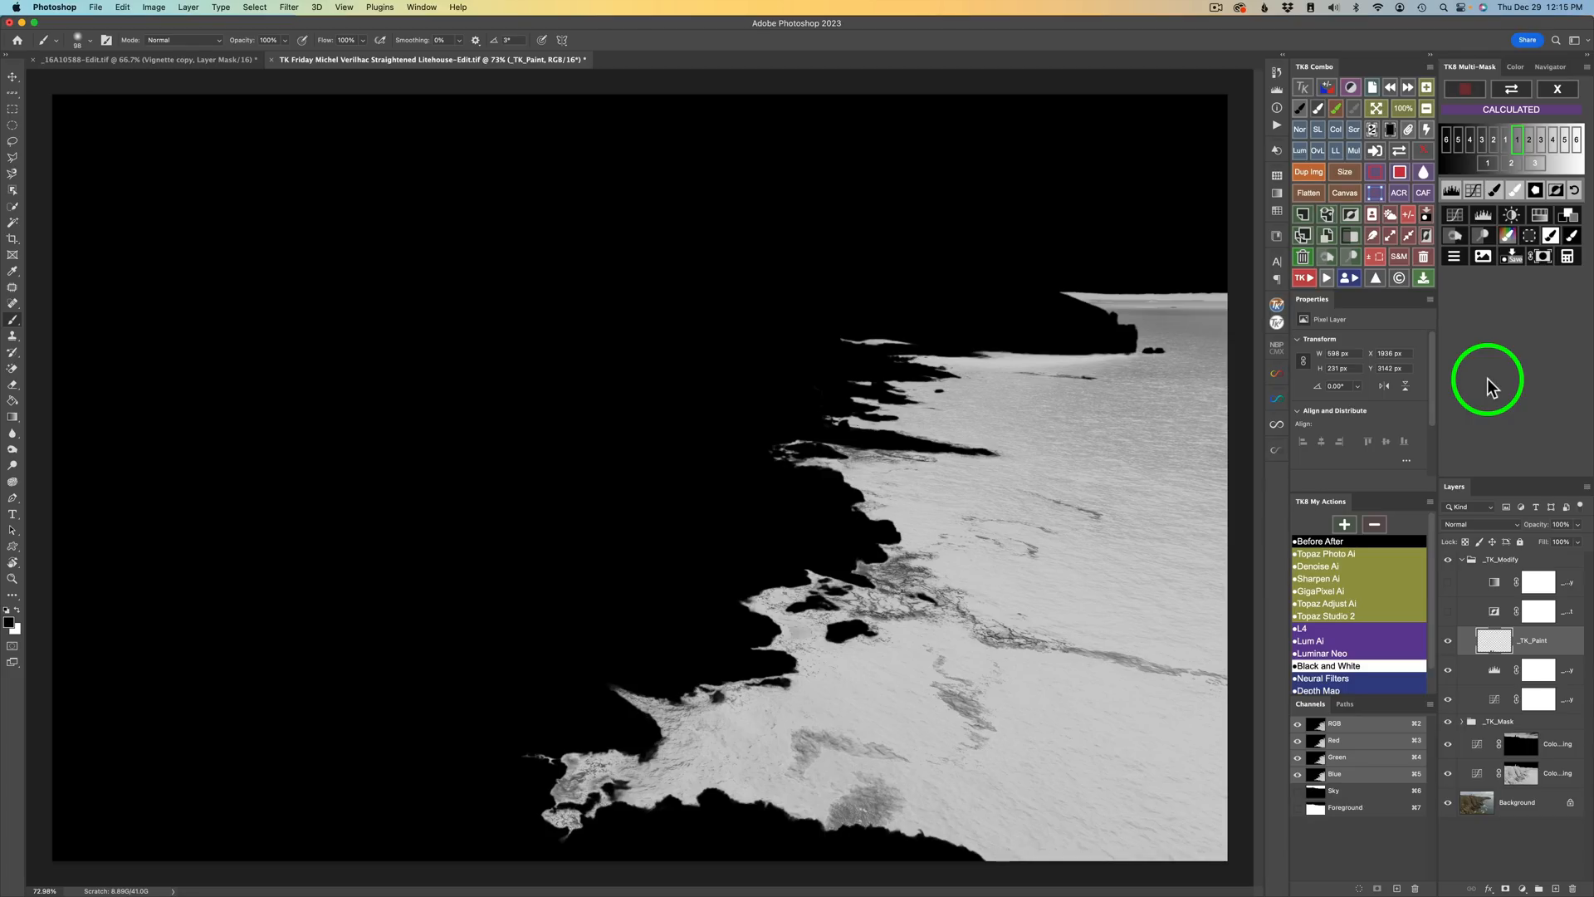
Step: Apply the calculated sea mask to a new Color Grading layer, darken its midtones, shift them slightly toward cyan, and compare before and after
{"action": "left_click", "coordinate": [1569, 217]}
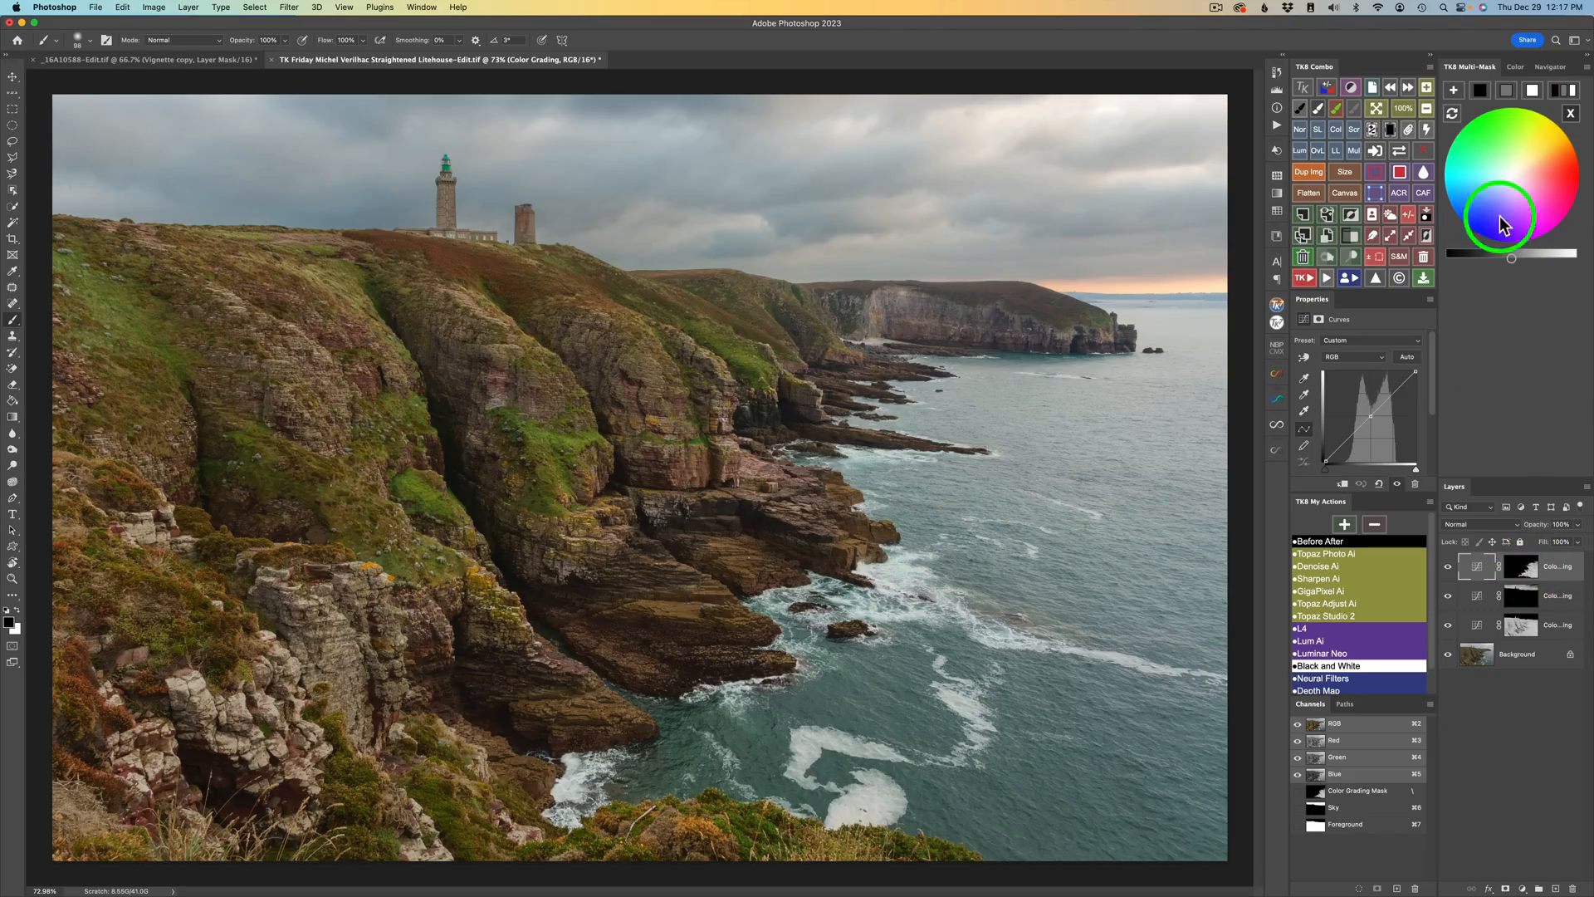
{"action": "left_click", "coordinate": [1507, 88]}
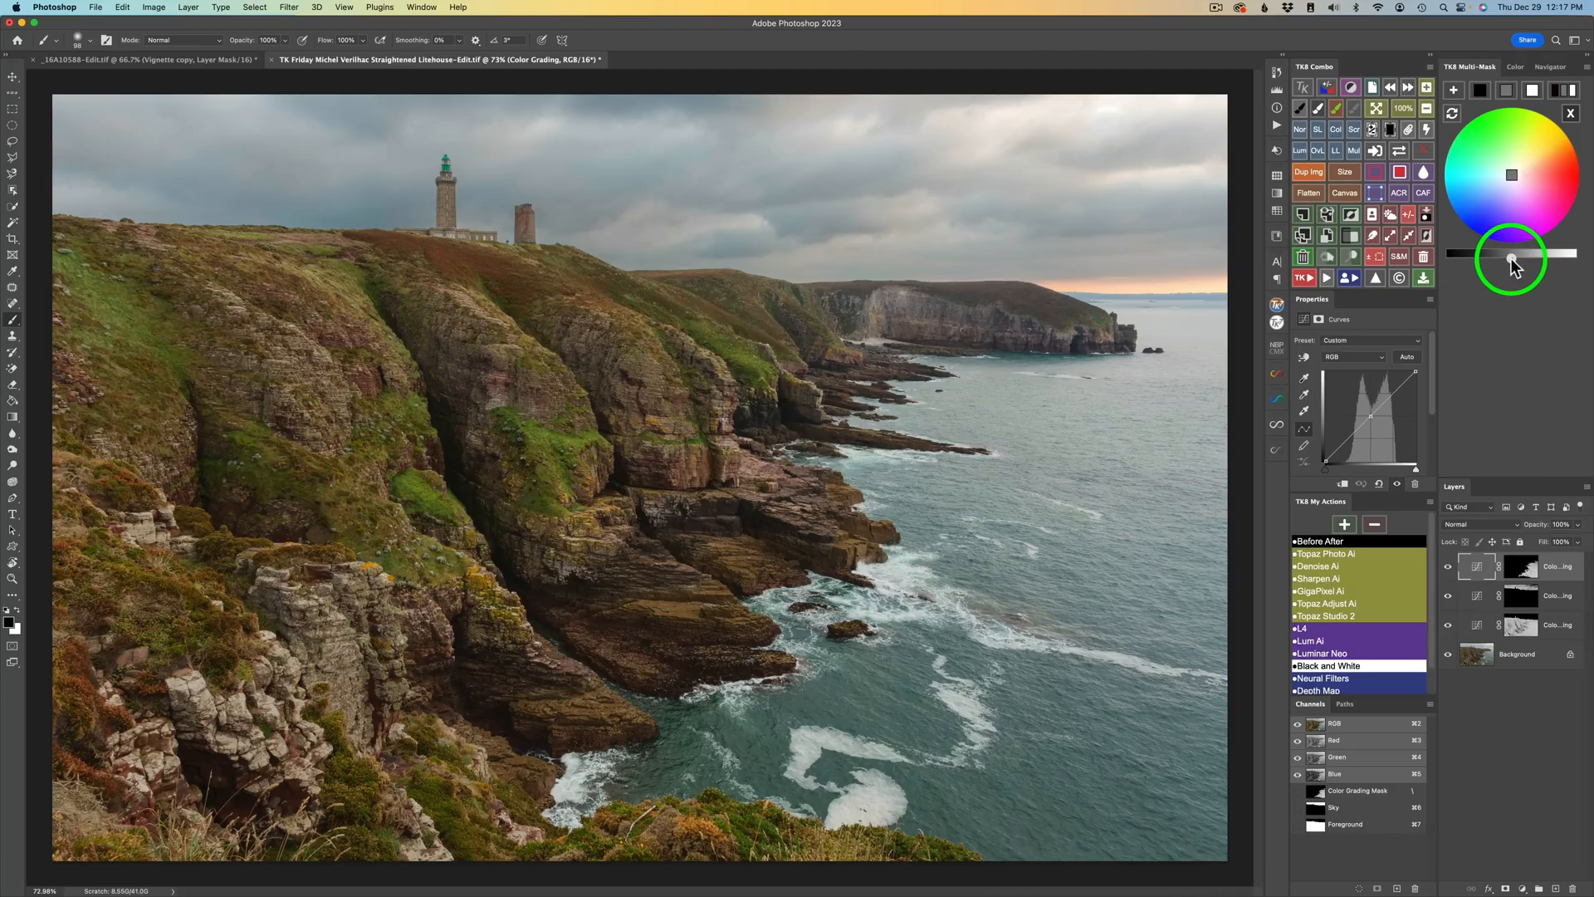
{"action": "left_click_drag", "start_coordinate": [1511, 258], "coordinate": [1463, 259]}
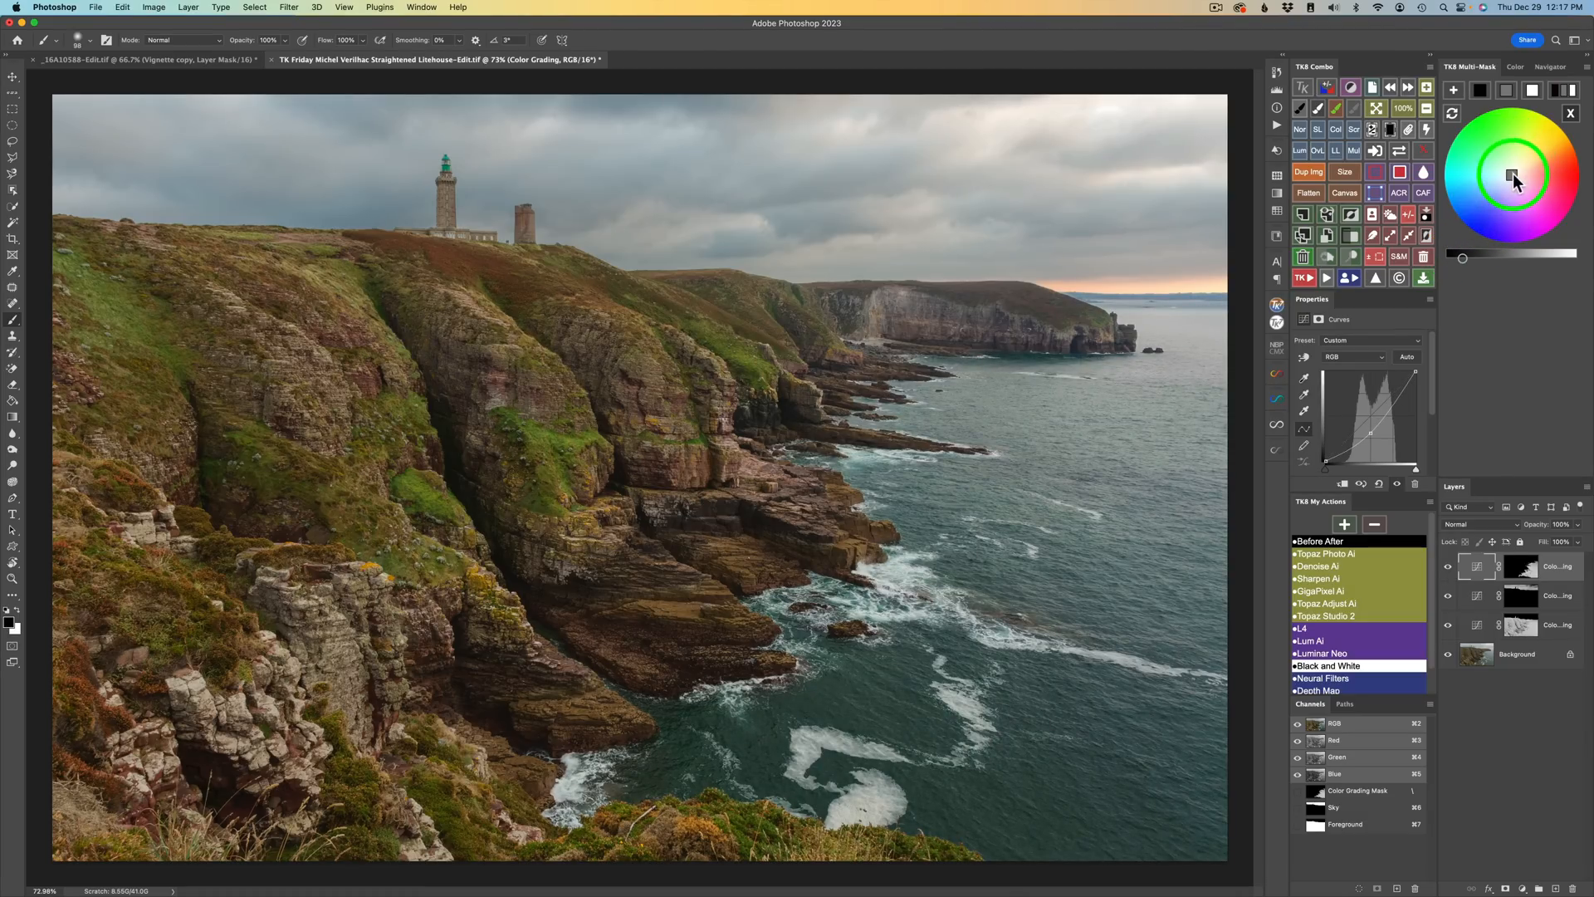
{"action": "left_click_drag", "start_coordinate": [1513, 173], "coordinate": [1506, 175]}
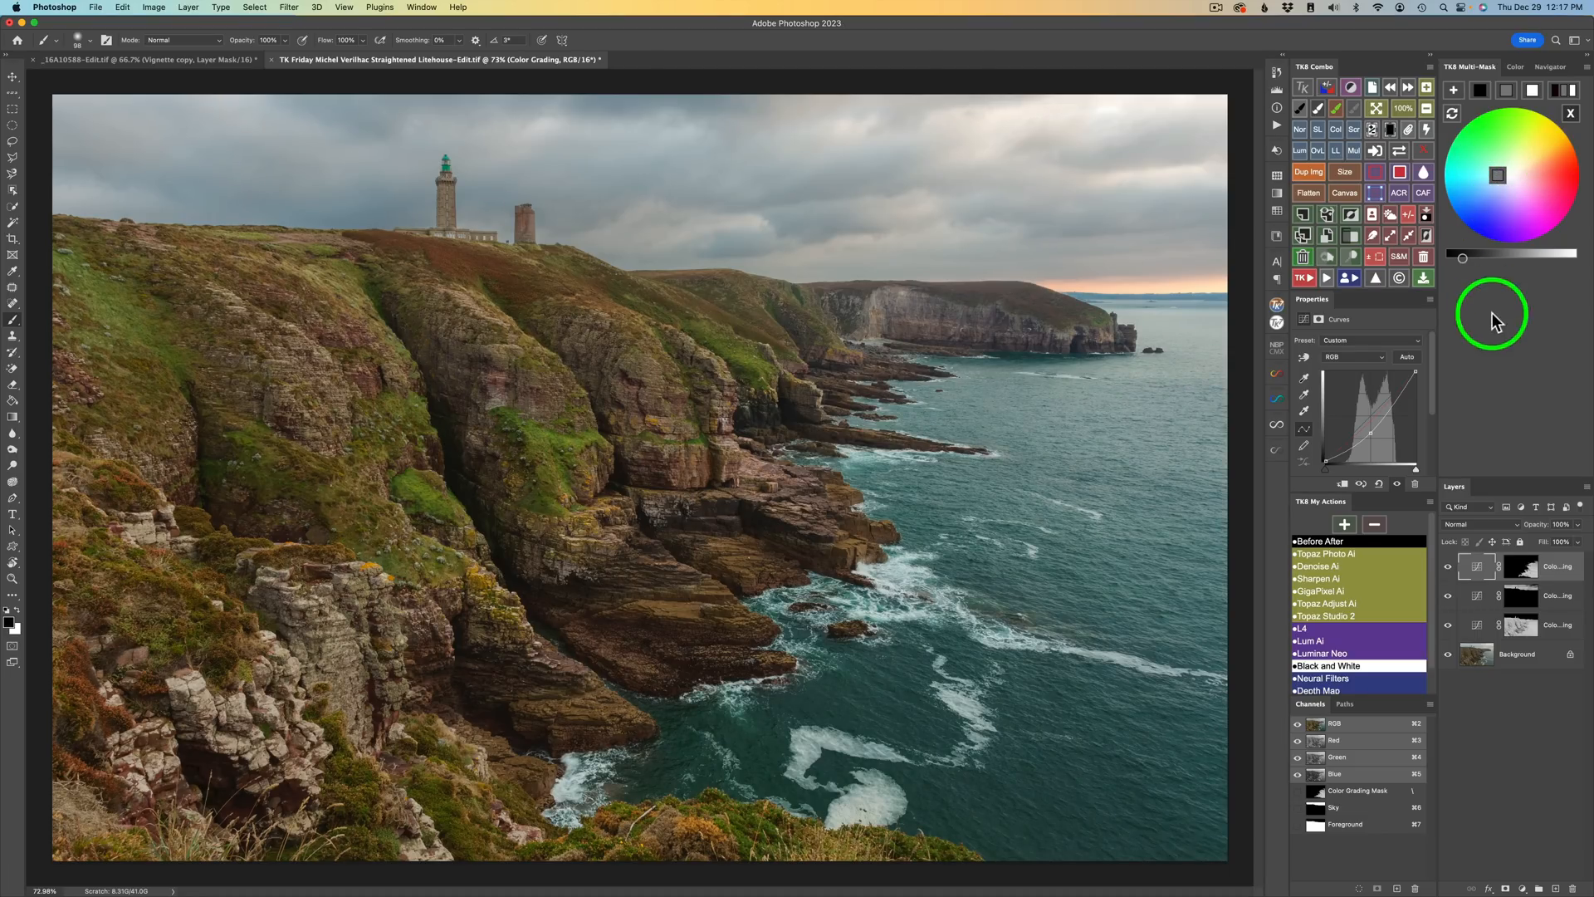
{"action": "left_click", "coordinate": [1449, 567]}
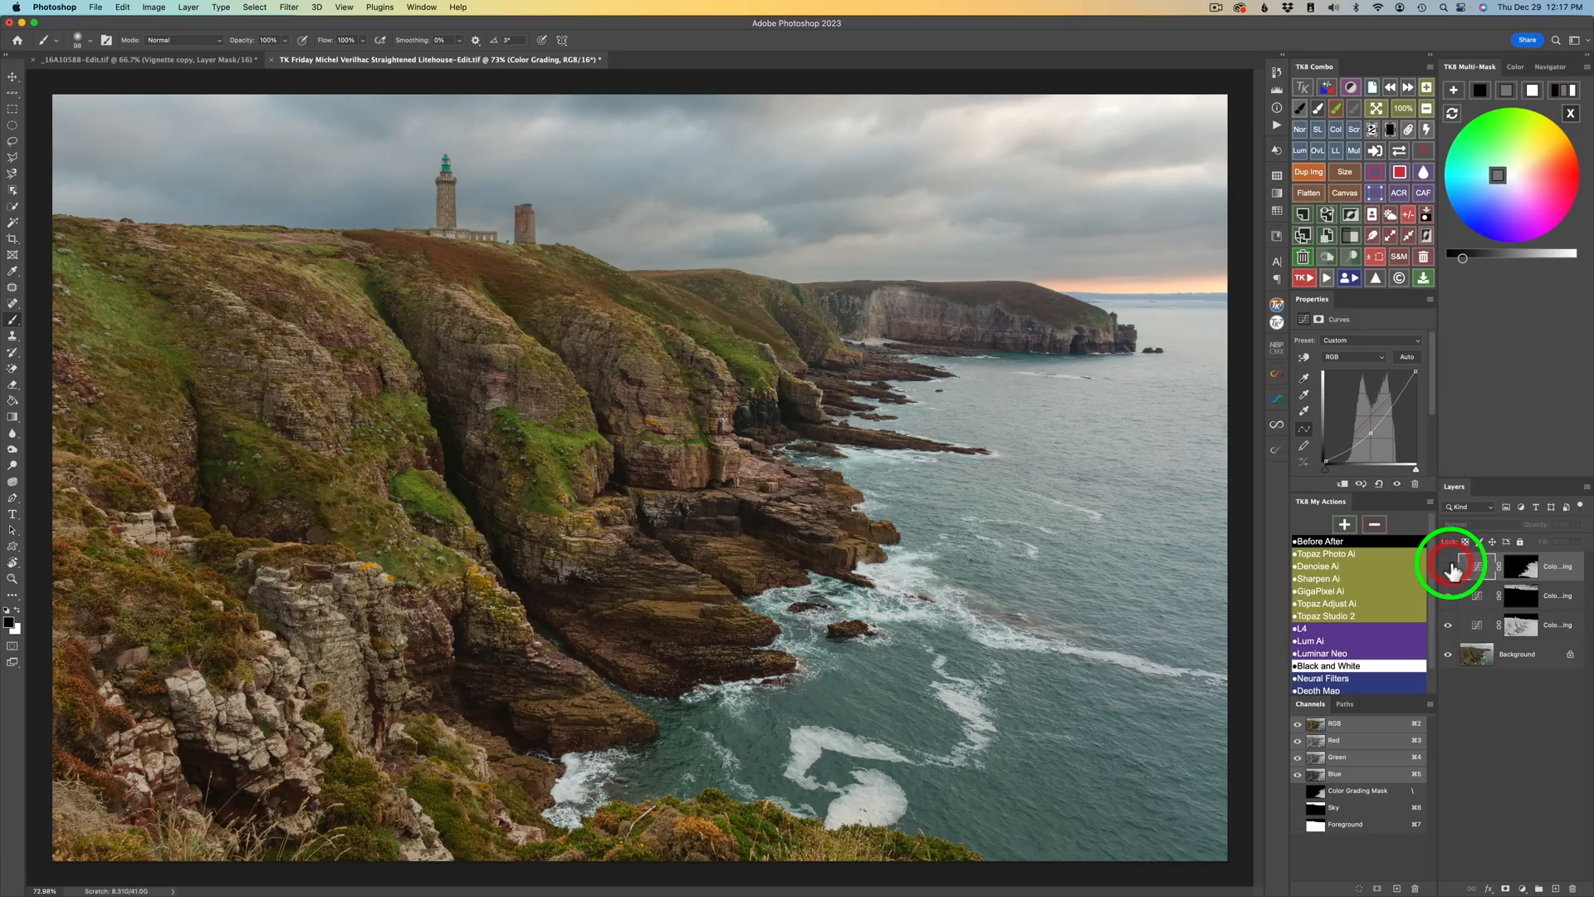
{"action": "left_click", "coordinate": [1449, 567]}
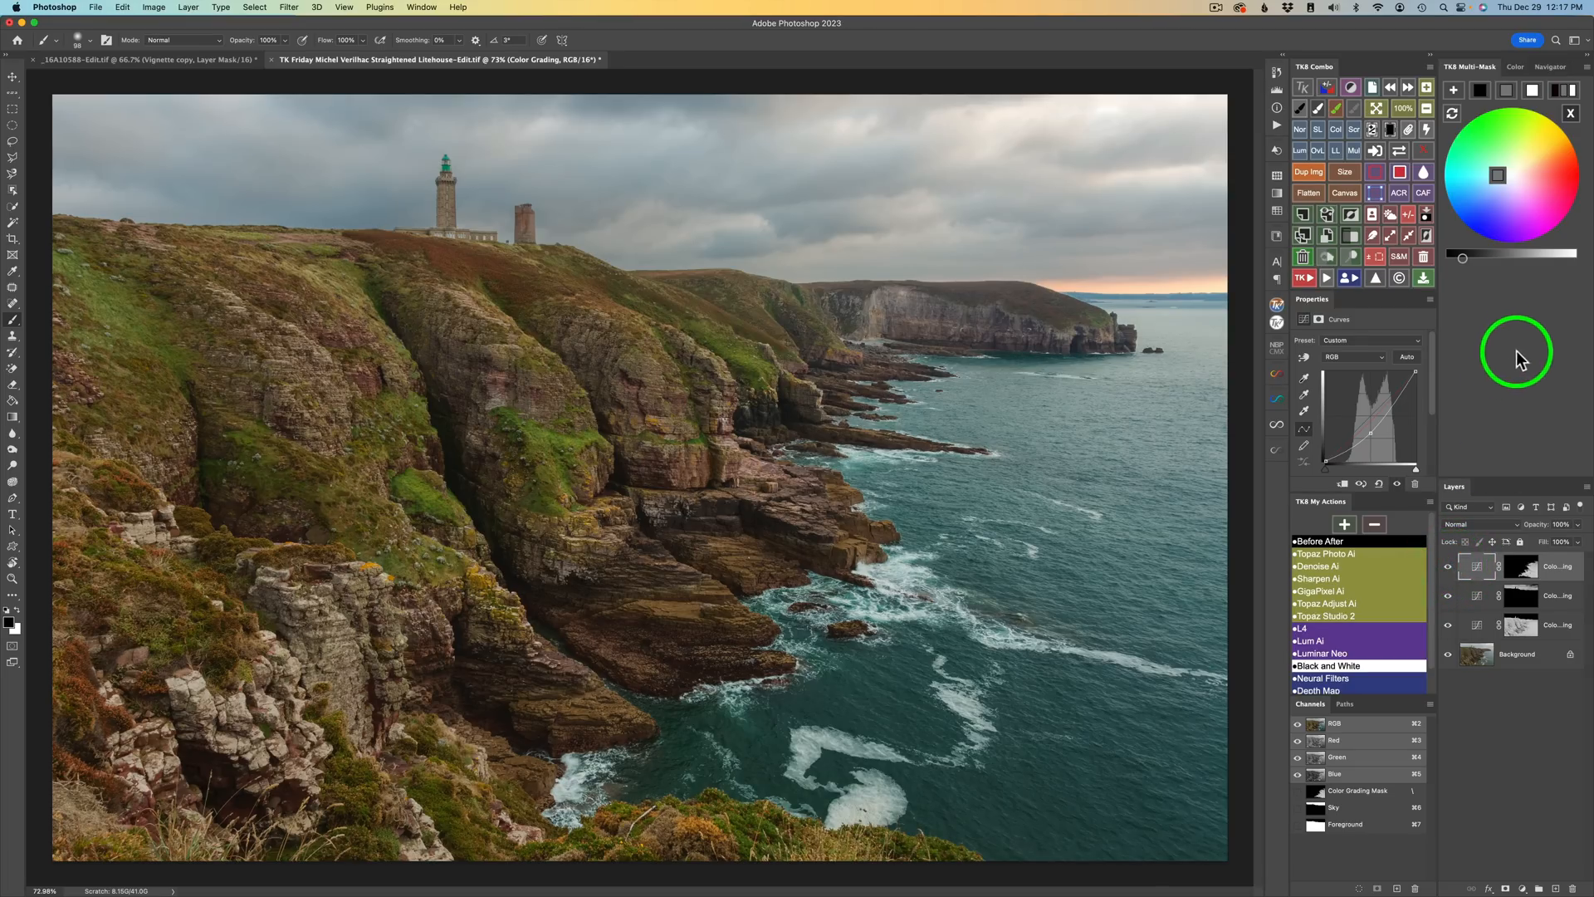
Step: Brighten the highlights slightly in the sea's Color Grading layer and compare before and after
{"action": "left_click", "coordinate": [1533, 91]}
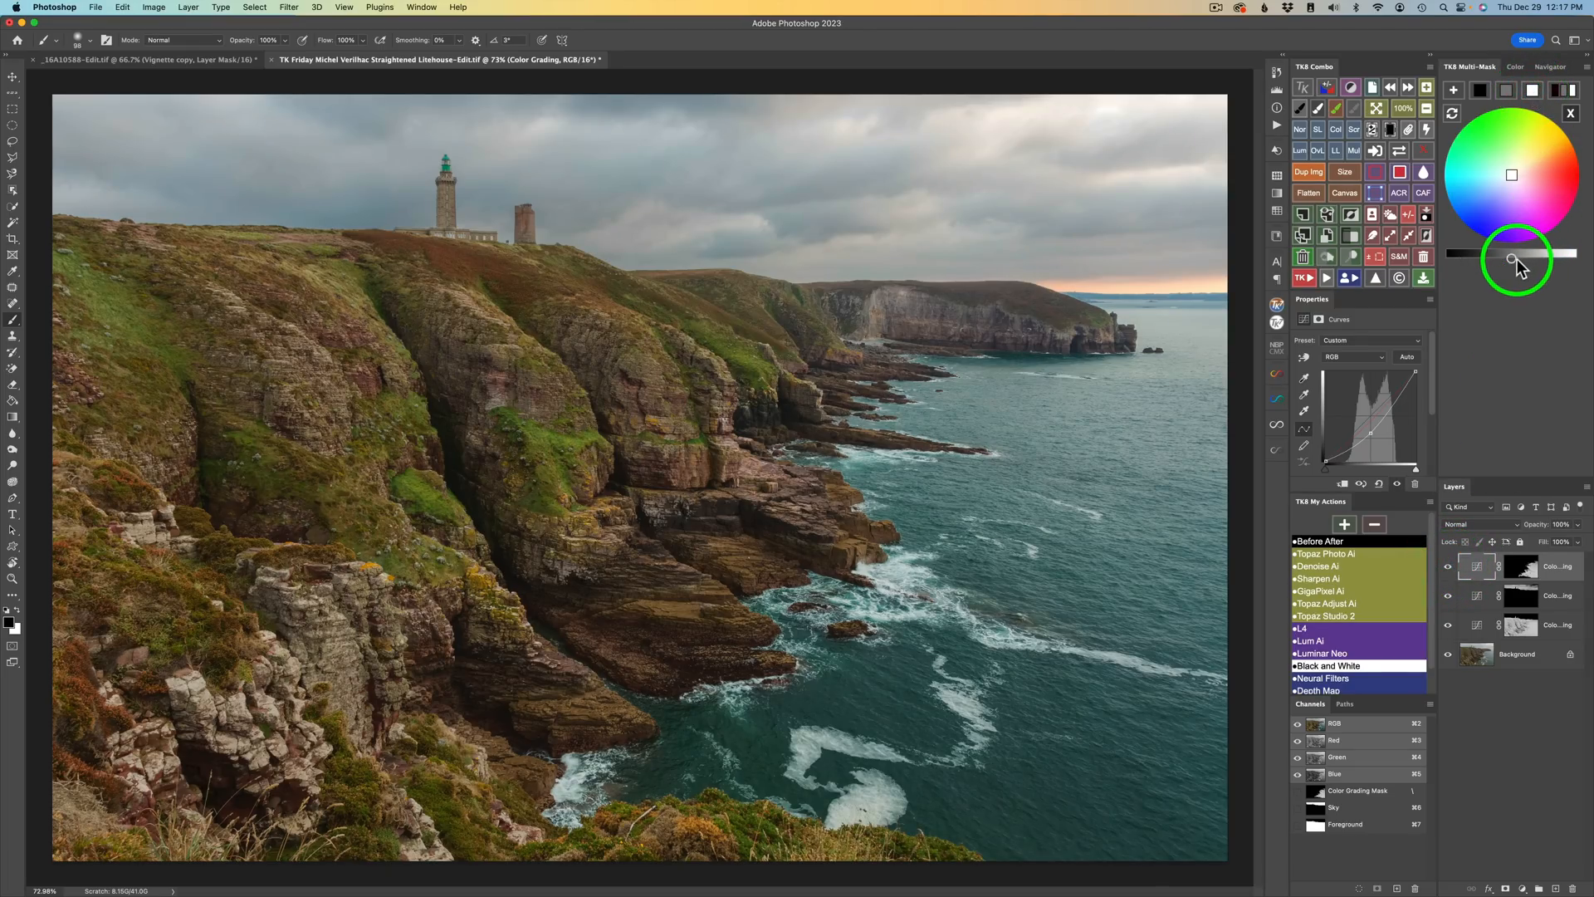
{"action": "left_click_drag", "start_coordinate": [1512, 258], "coordinate": [1525, 261]}
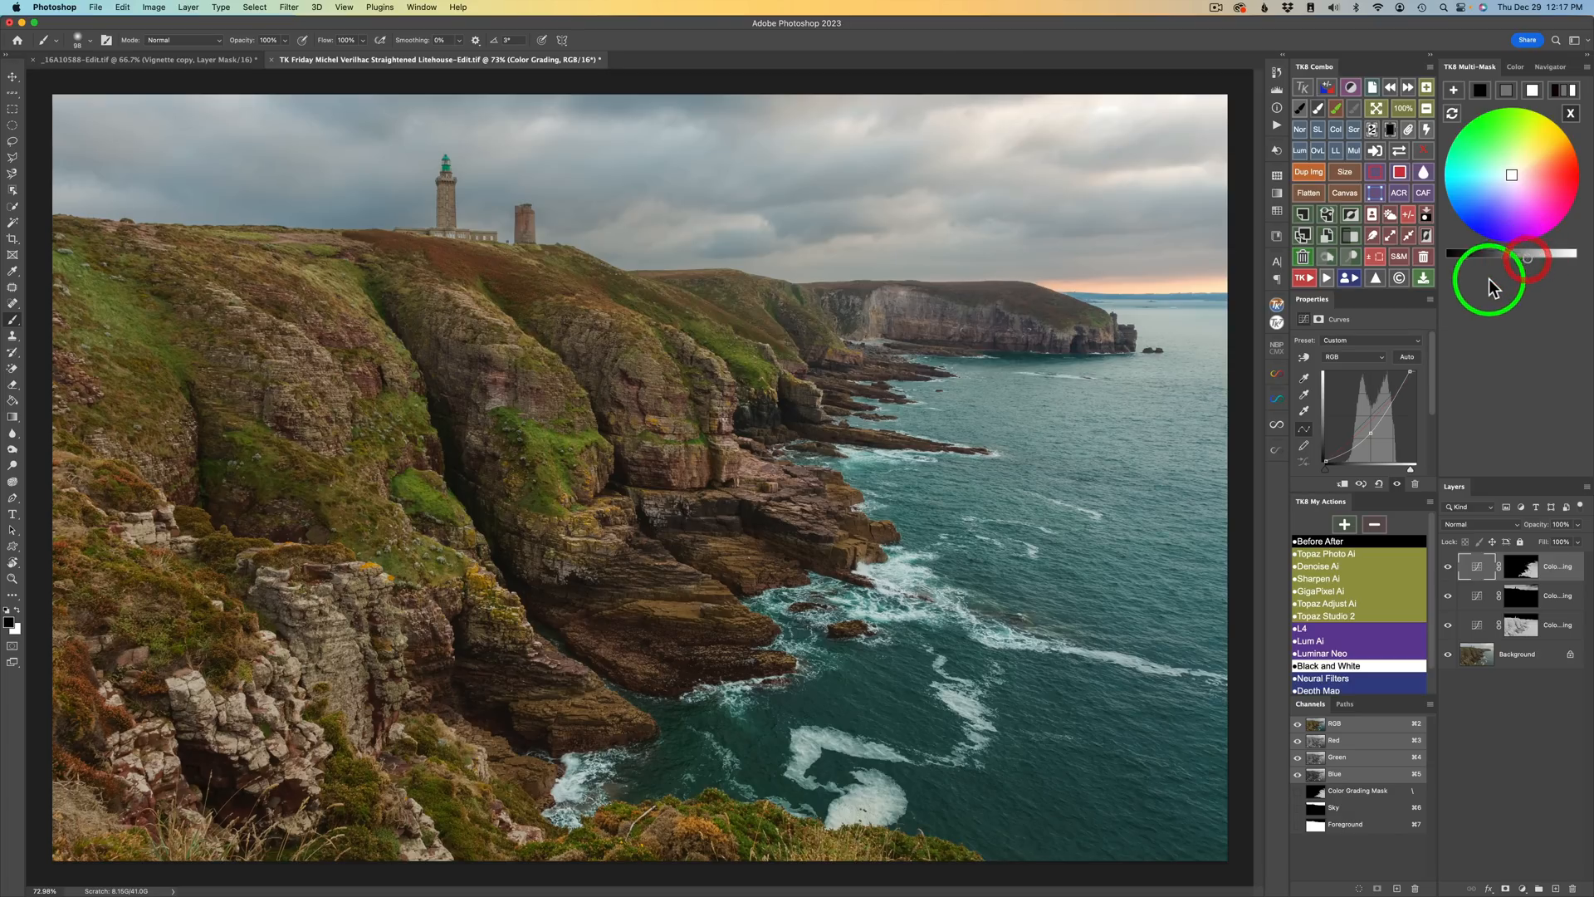
{"action": "left_click", "coordinate": [1449, 570]}
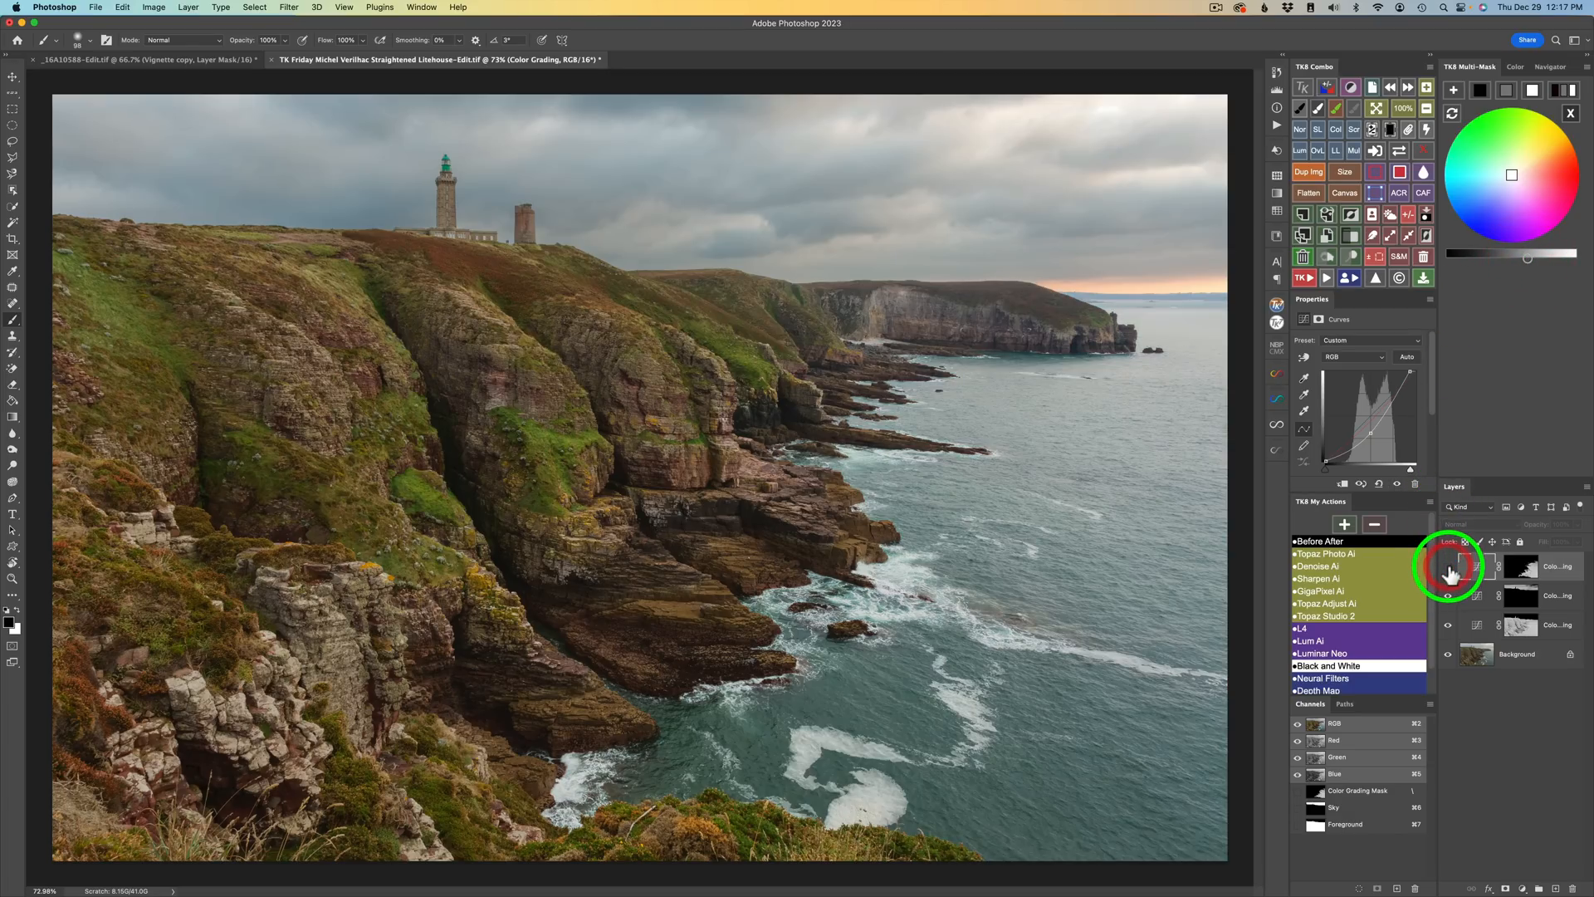
{"action": "left_click", "coordinate": [1449, 569]}
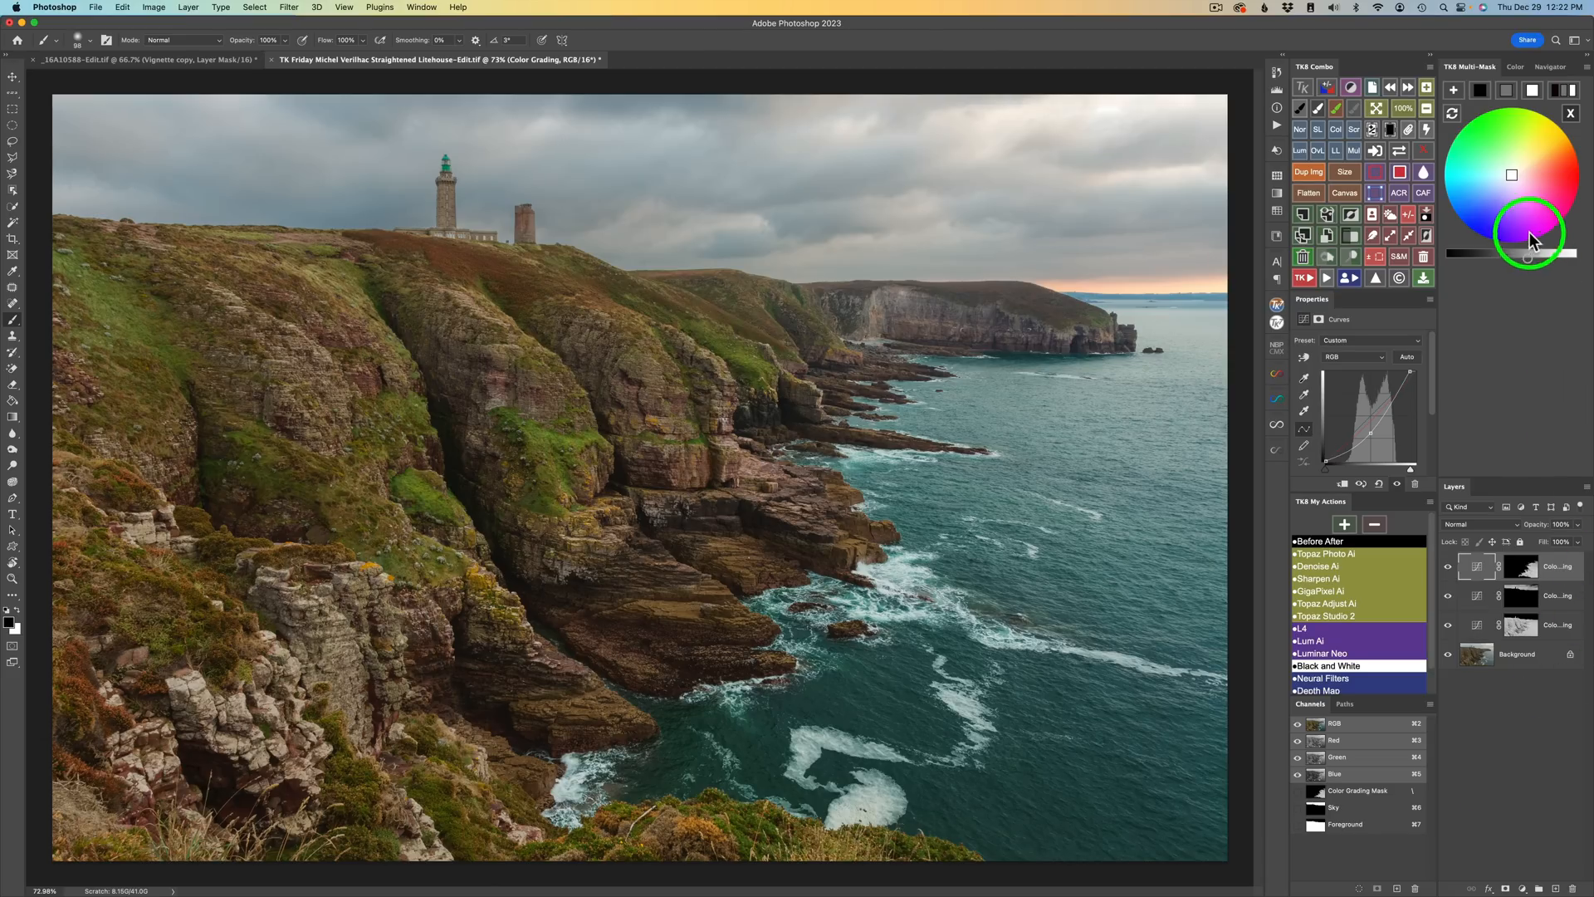
Step: Finish color grading, add a Curves layer through an RGB Midtones-1 mask, set it to Screen blending, and compare before and after
{"action": "left_click", "coordinate": [1571, 116]}
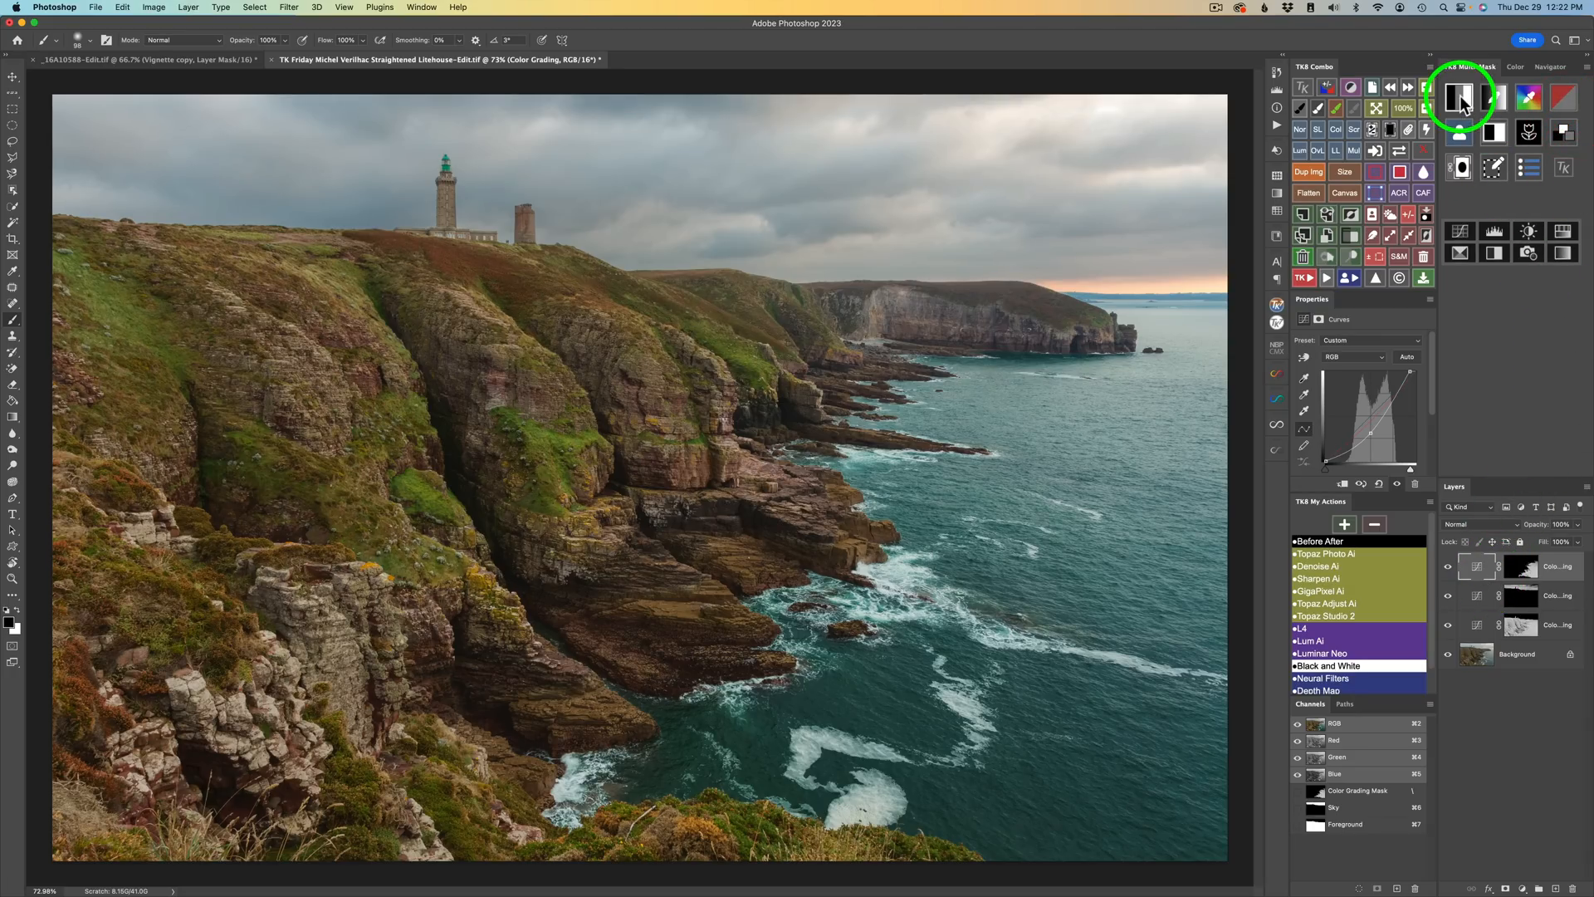
{"action": "left_click", "coordinate": [1459, 96]}
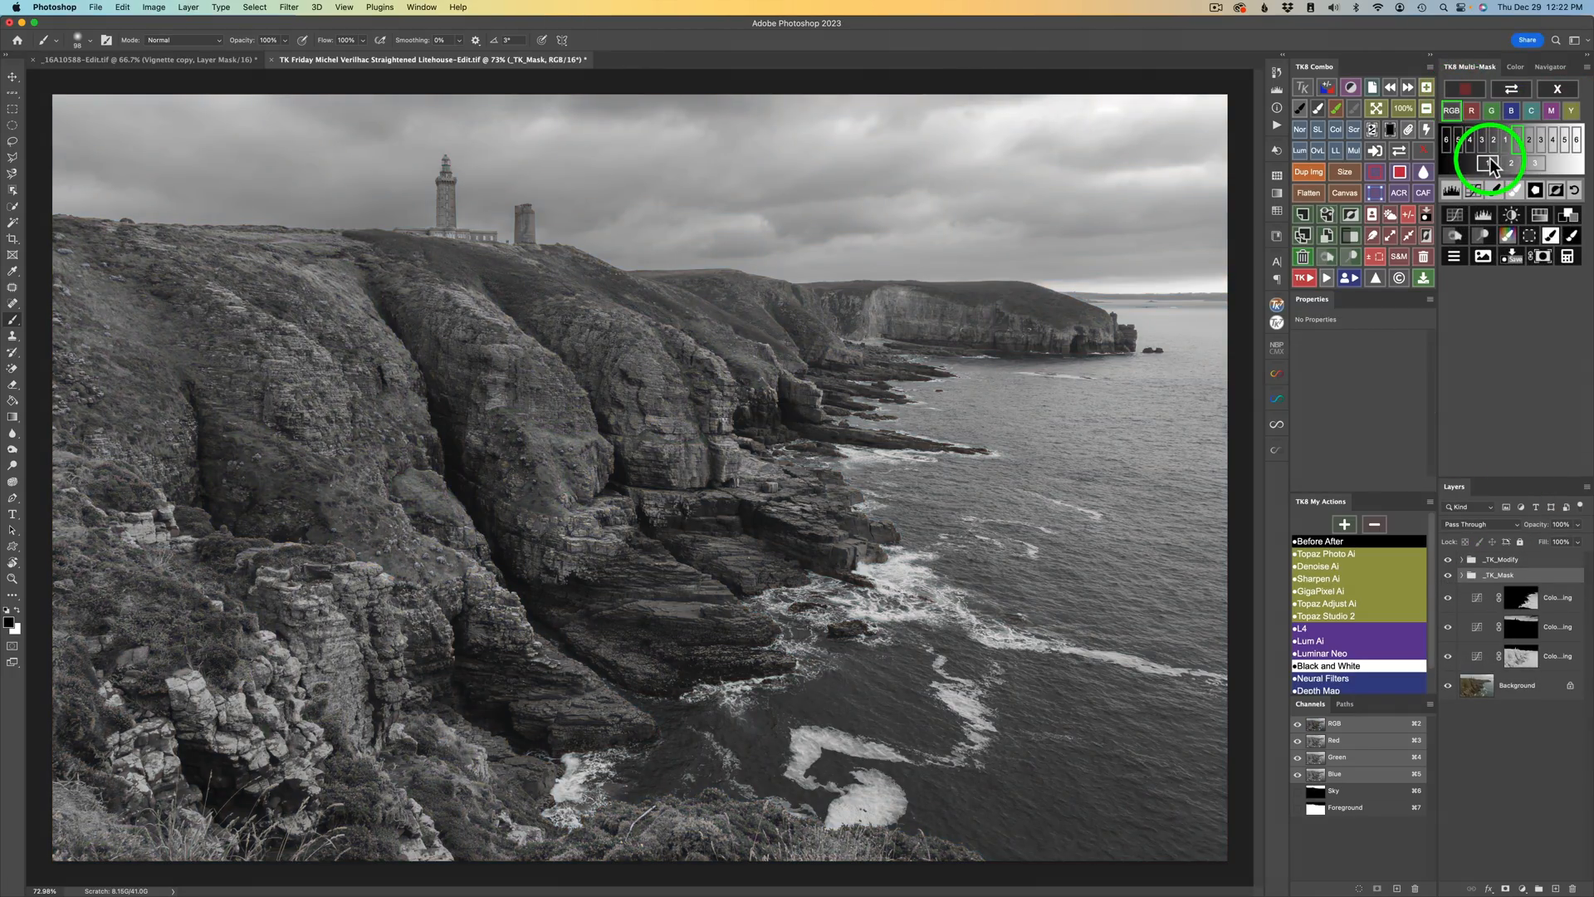
{"action": "left_click", "coordinate": [1487, 163]}
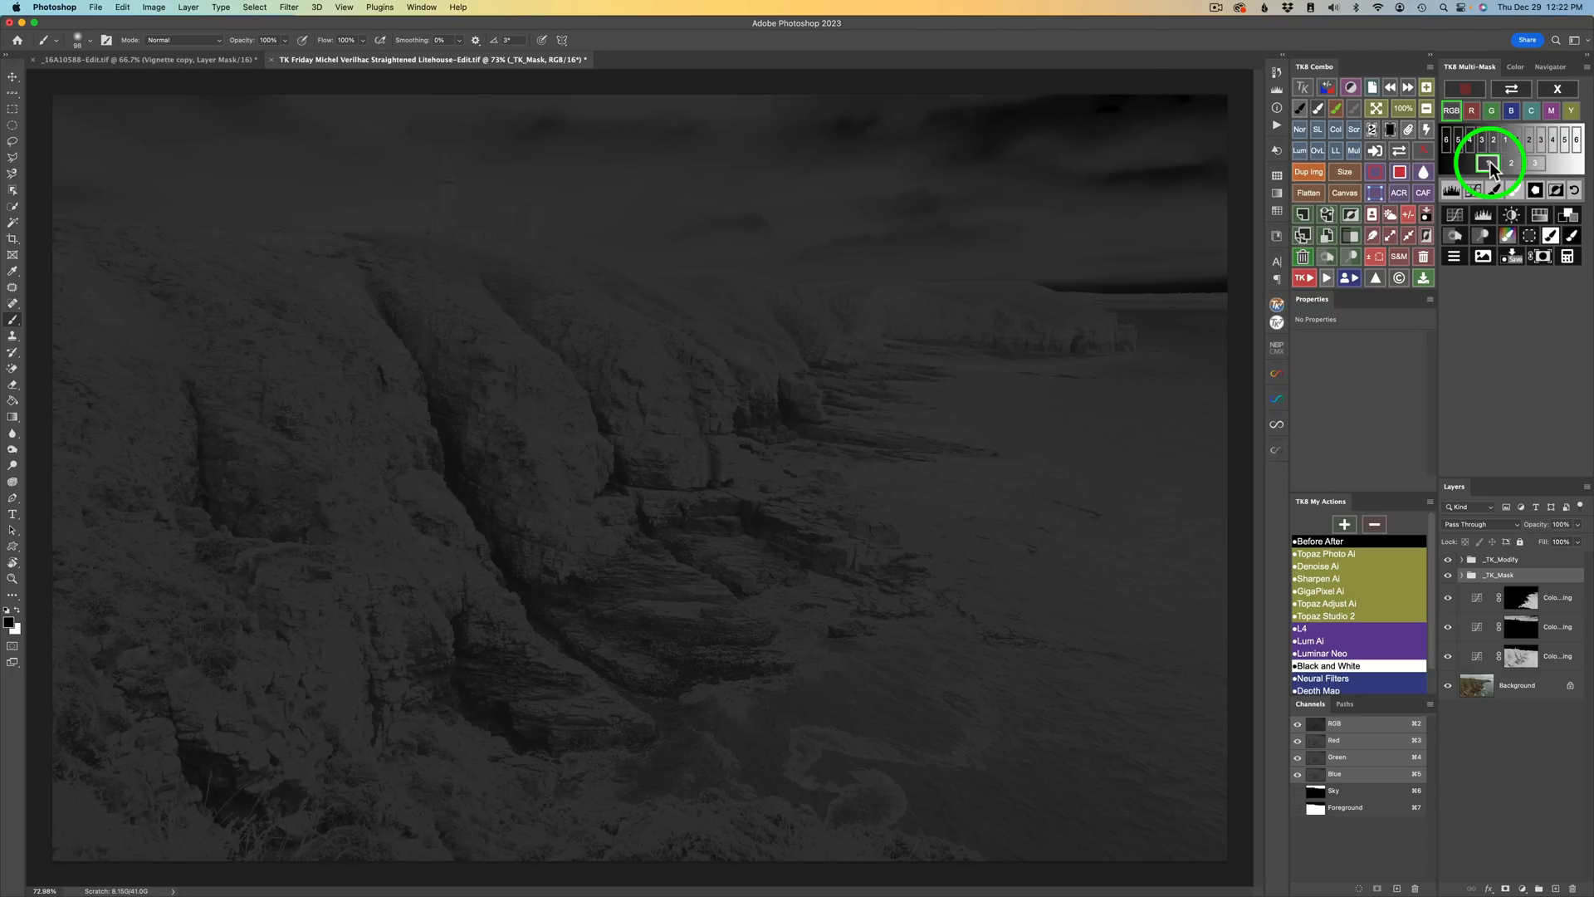
{"action": "left_click", "coordinate": [1476, 214]}
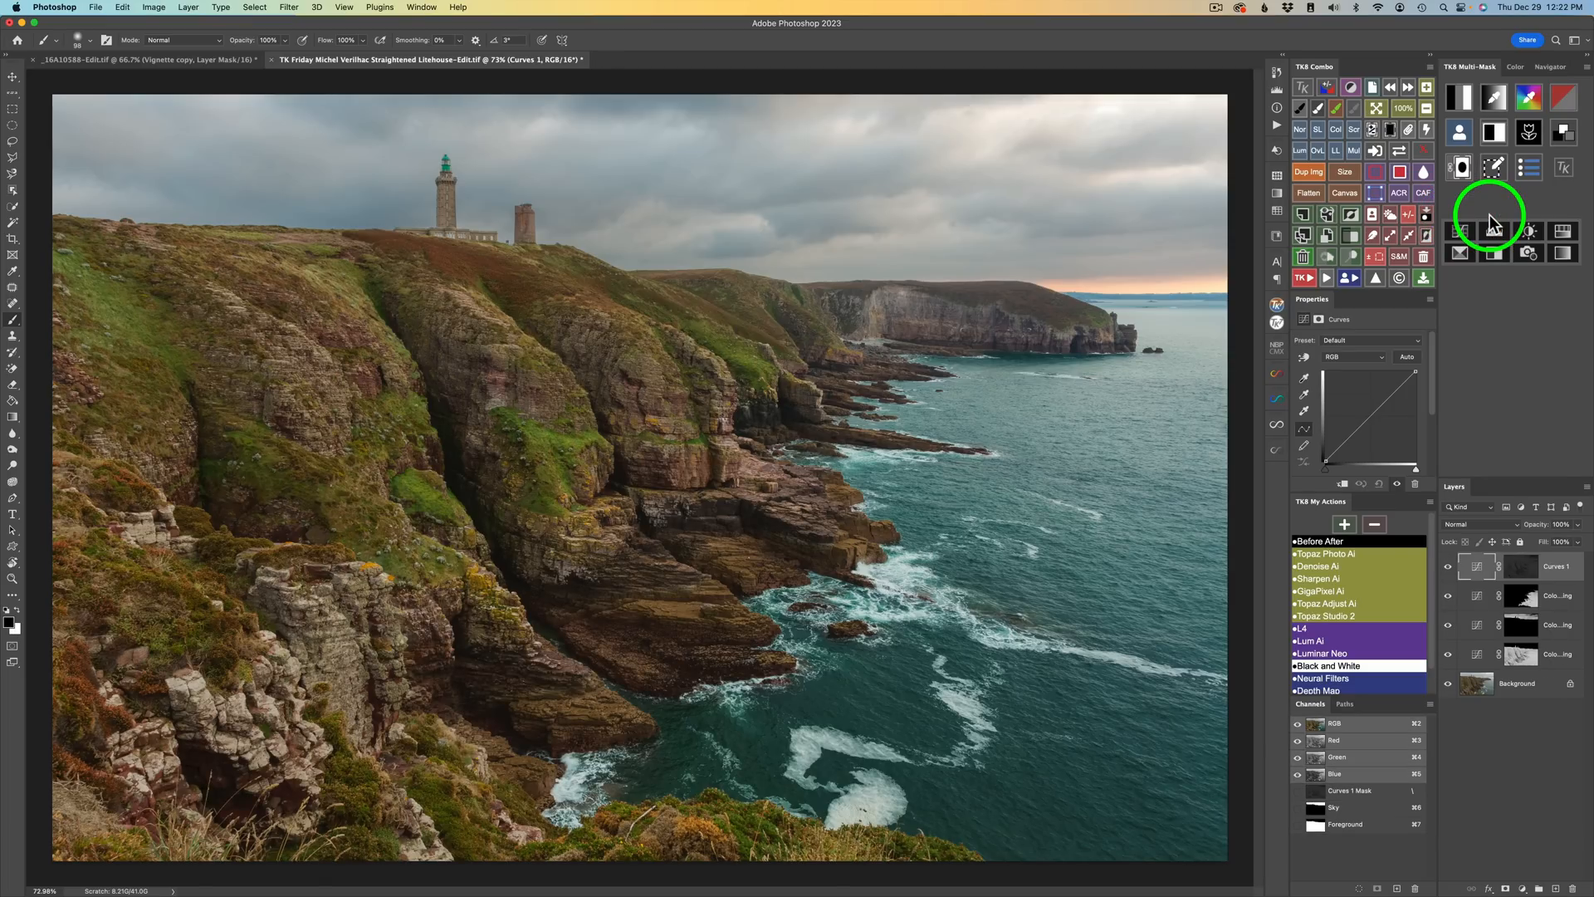
{"action": "left_click", "coordinate": [1355, 128]}
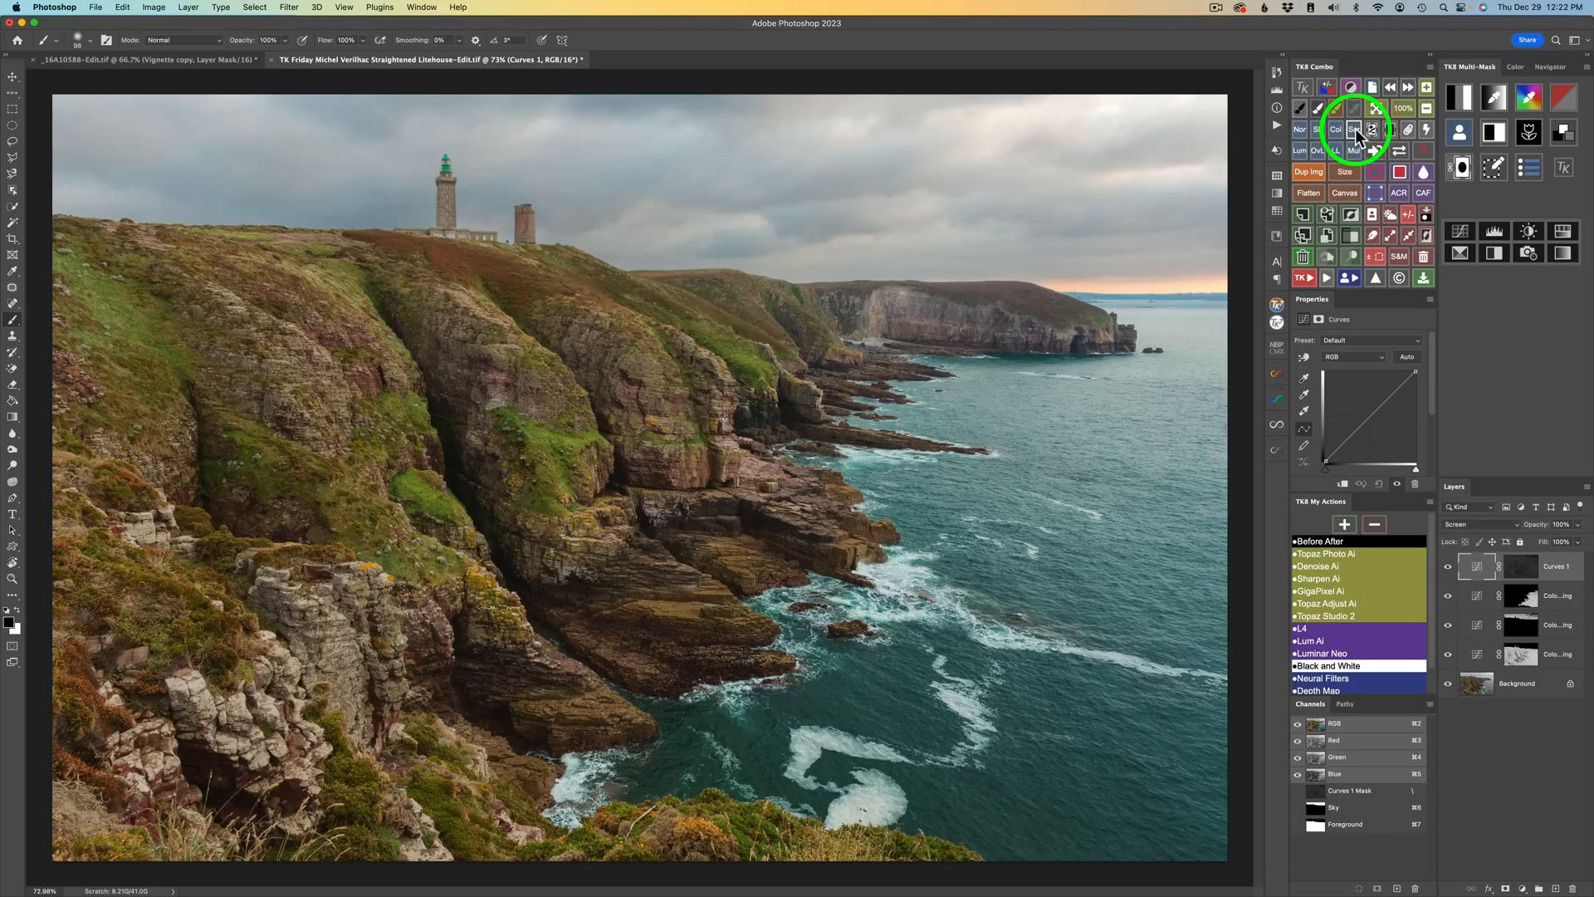
{"action": "left_click", "coordinate": [1448, 567]}
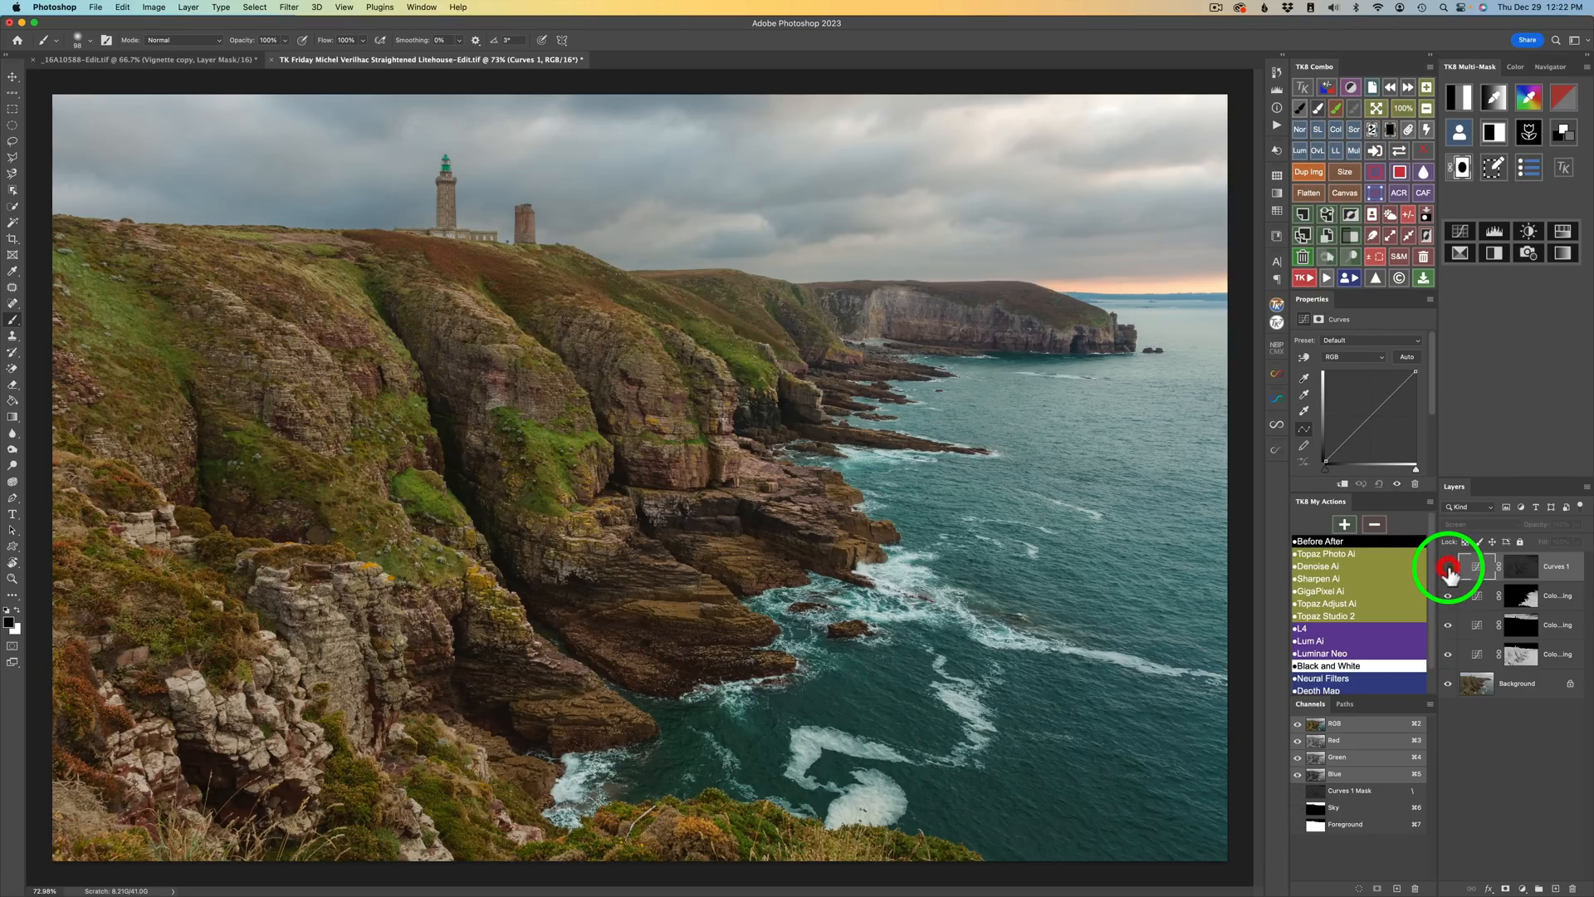
{"action": "left_click", "coordinate": [1448, 567]}
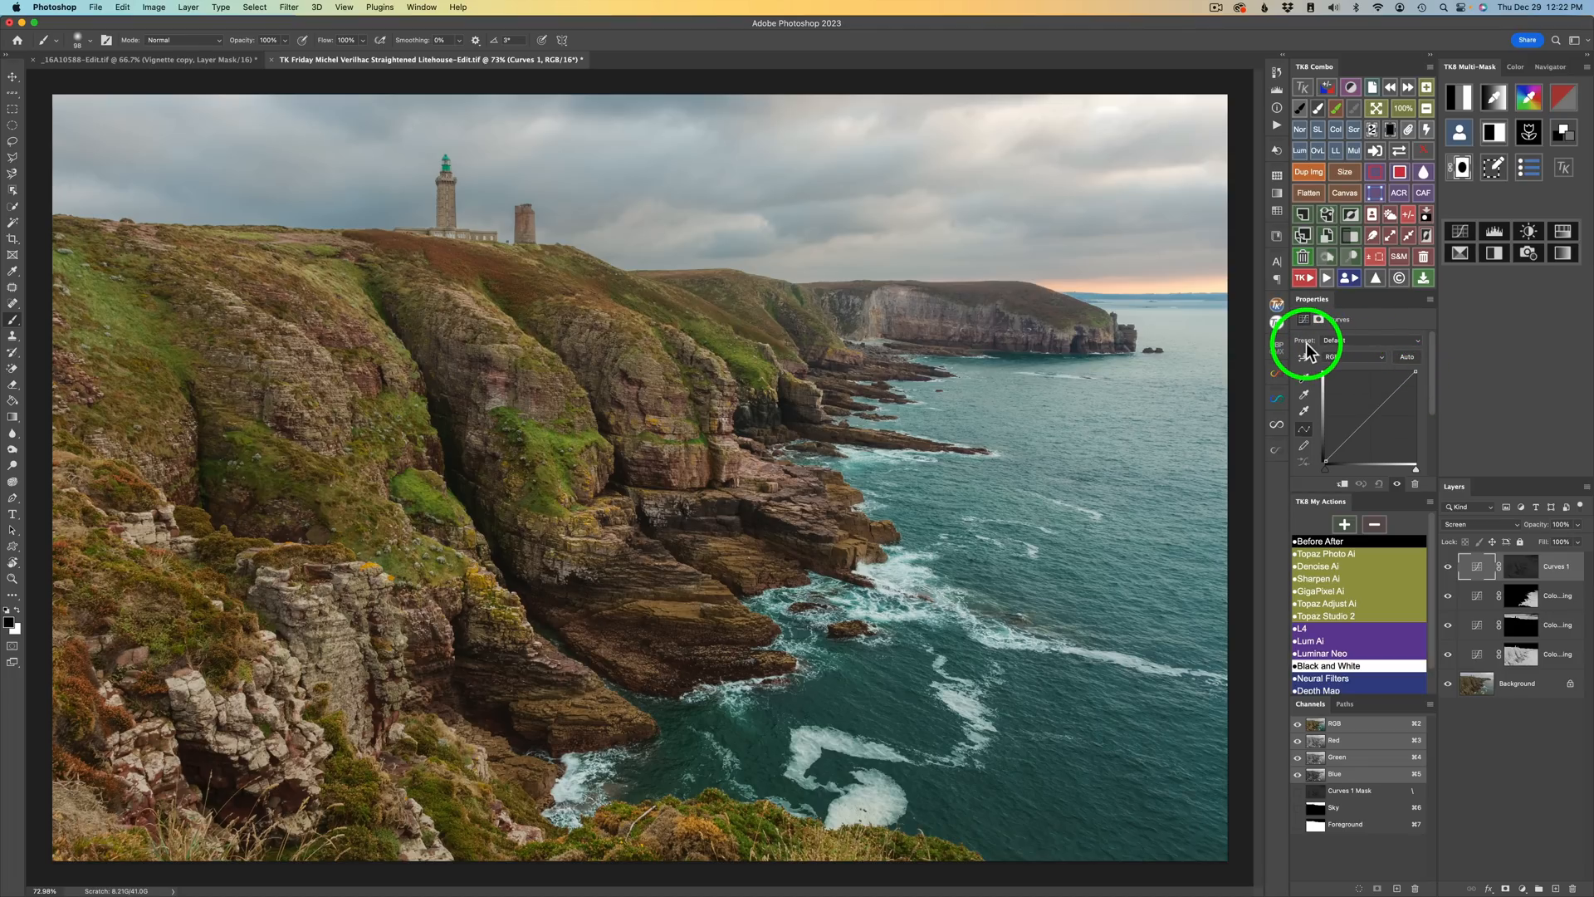
Step: Apply the Strong Contrast (RGB) preset to the Curves layer and compare before and after
{"action": "left_click", "coordinate": [1417, 341]}
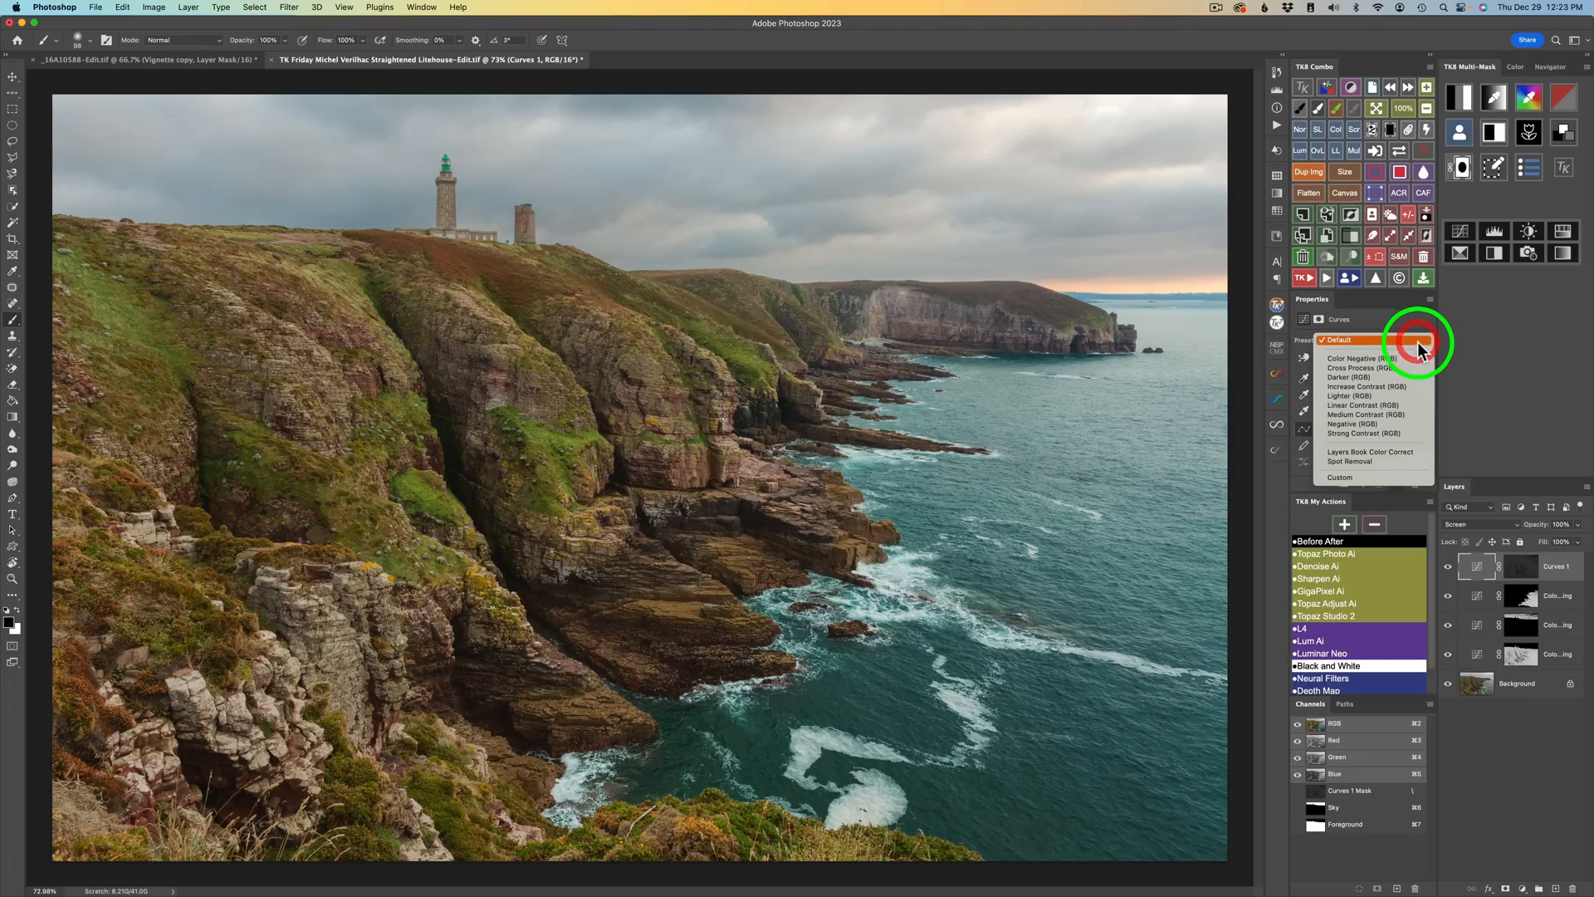
{"action": "left_click", "coordinate": [1362, 434]}
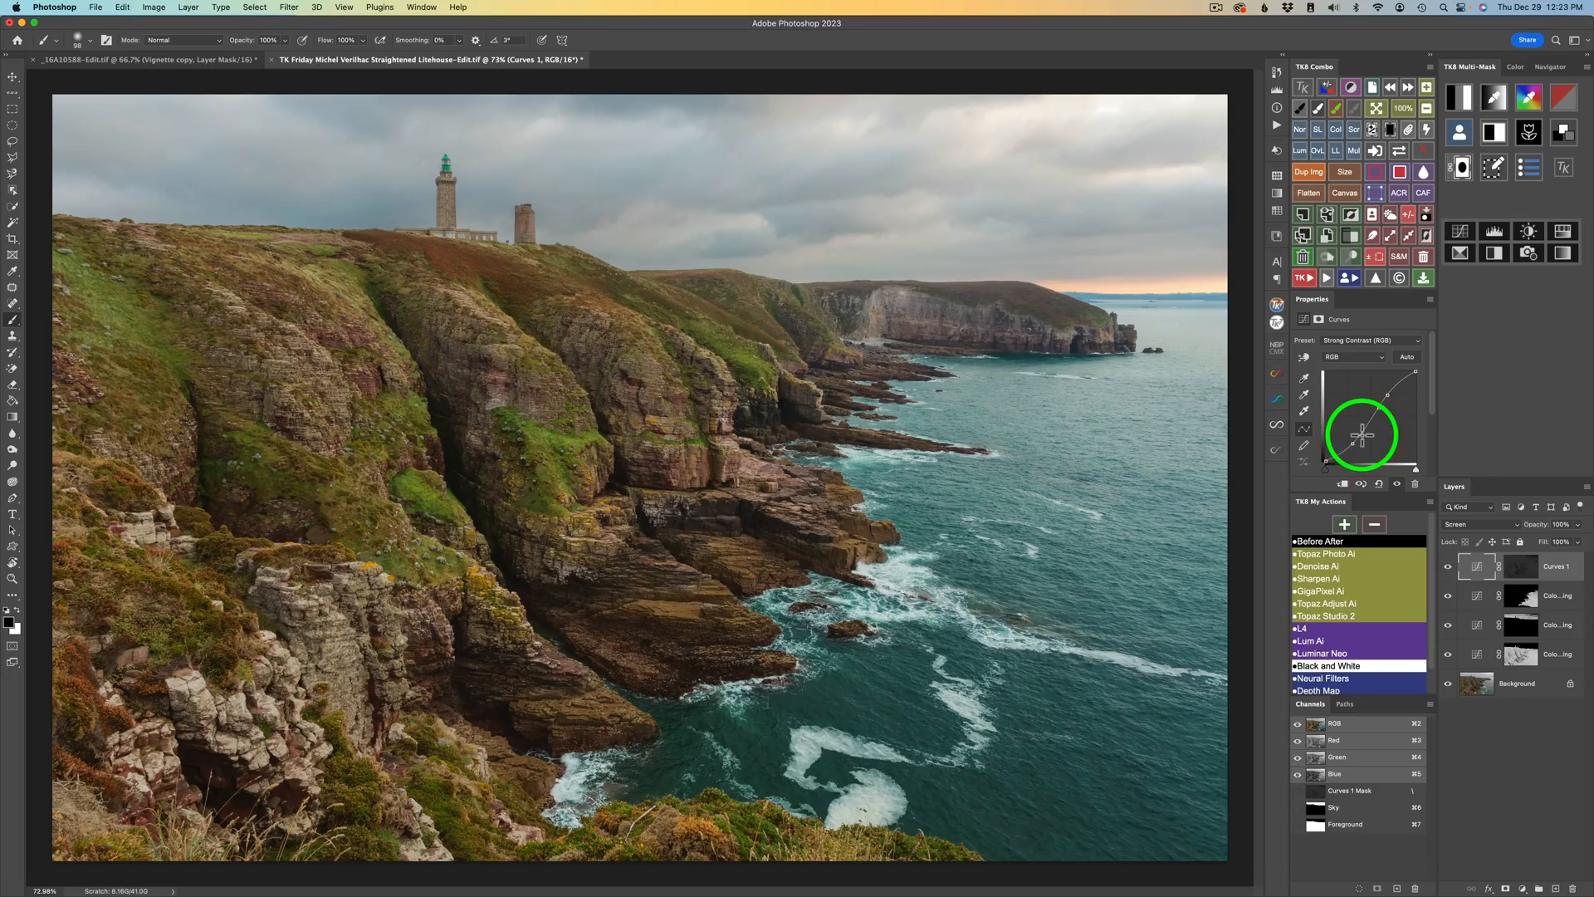
{"action": "left_click", "coordinate": [1447, 569]}
{"action": "left_click", "coordinate": [1448, 569]}
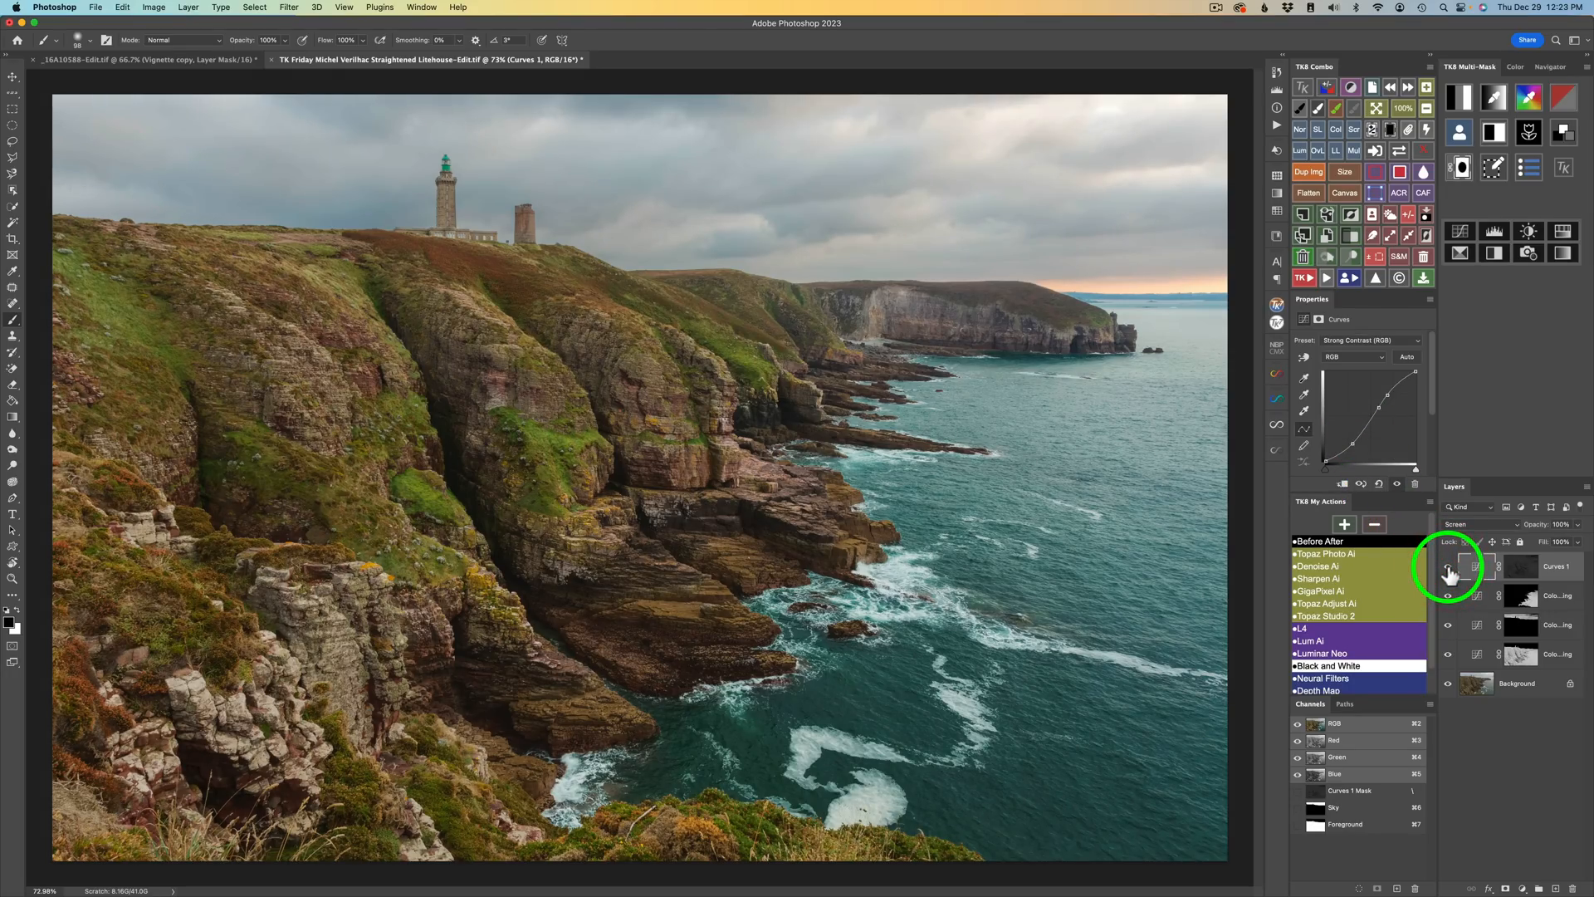
Step: Try Midtones-2 and Midtones-3 as the Curves layer's mask, restore Midtones-1, and leave layer mask mode
{"action": "left_click", "coordinate": [1462, 169]}
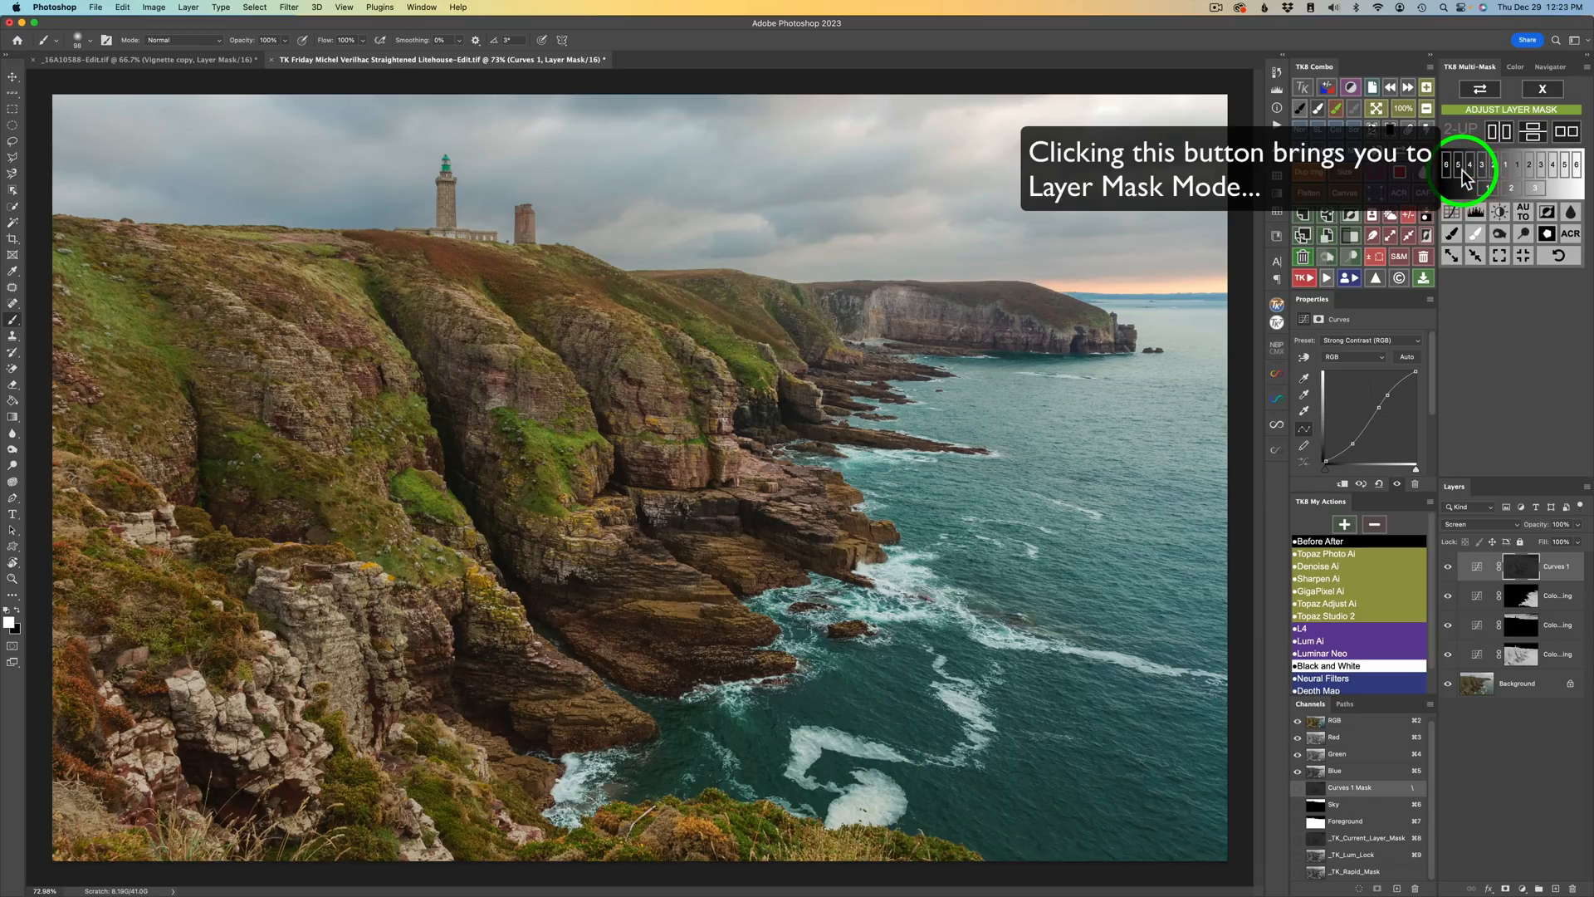
{"action": "left_click", "coordinate": [1509, 187]}
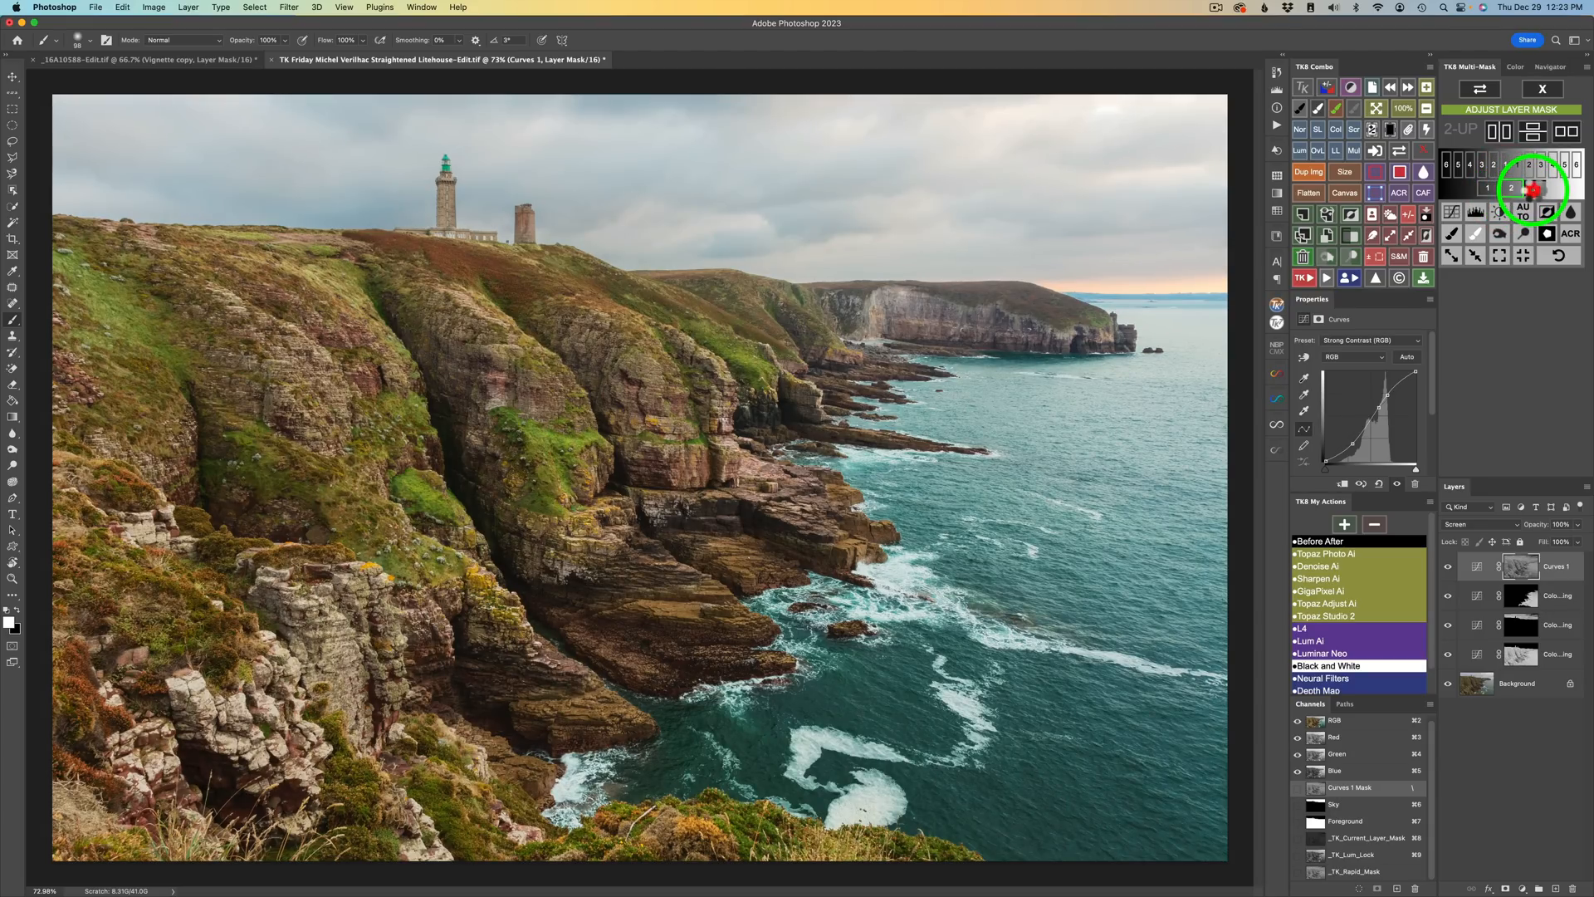
{"action": "left_click", "coordinate": [1533, 188]}
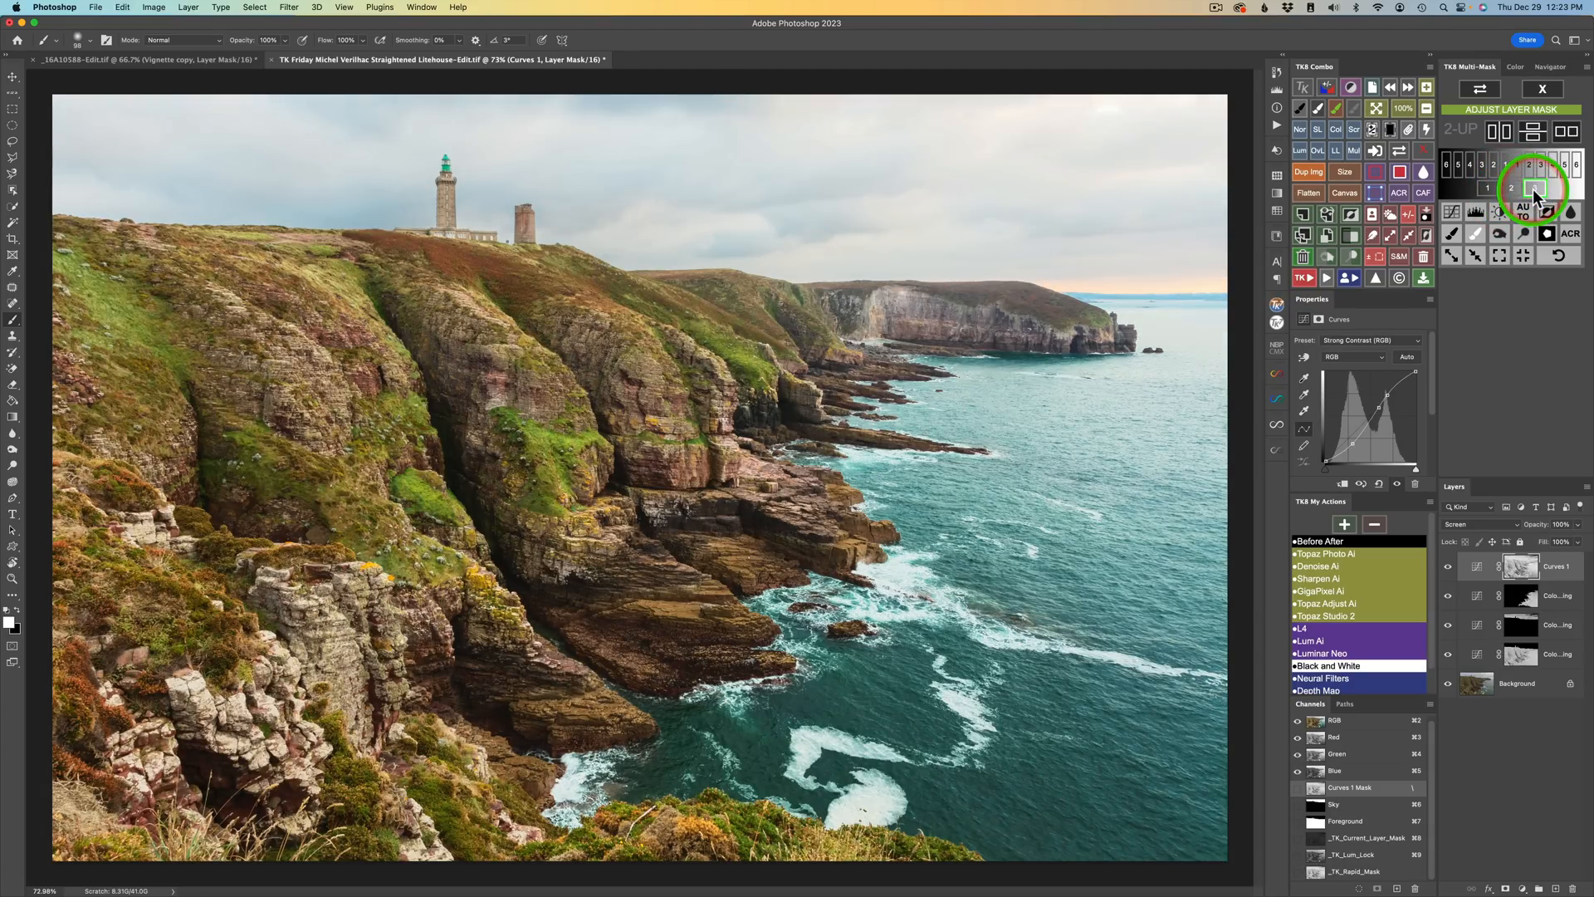
{"action": "left_click", "coordinate": [1488, 188]}
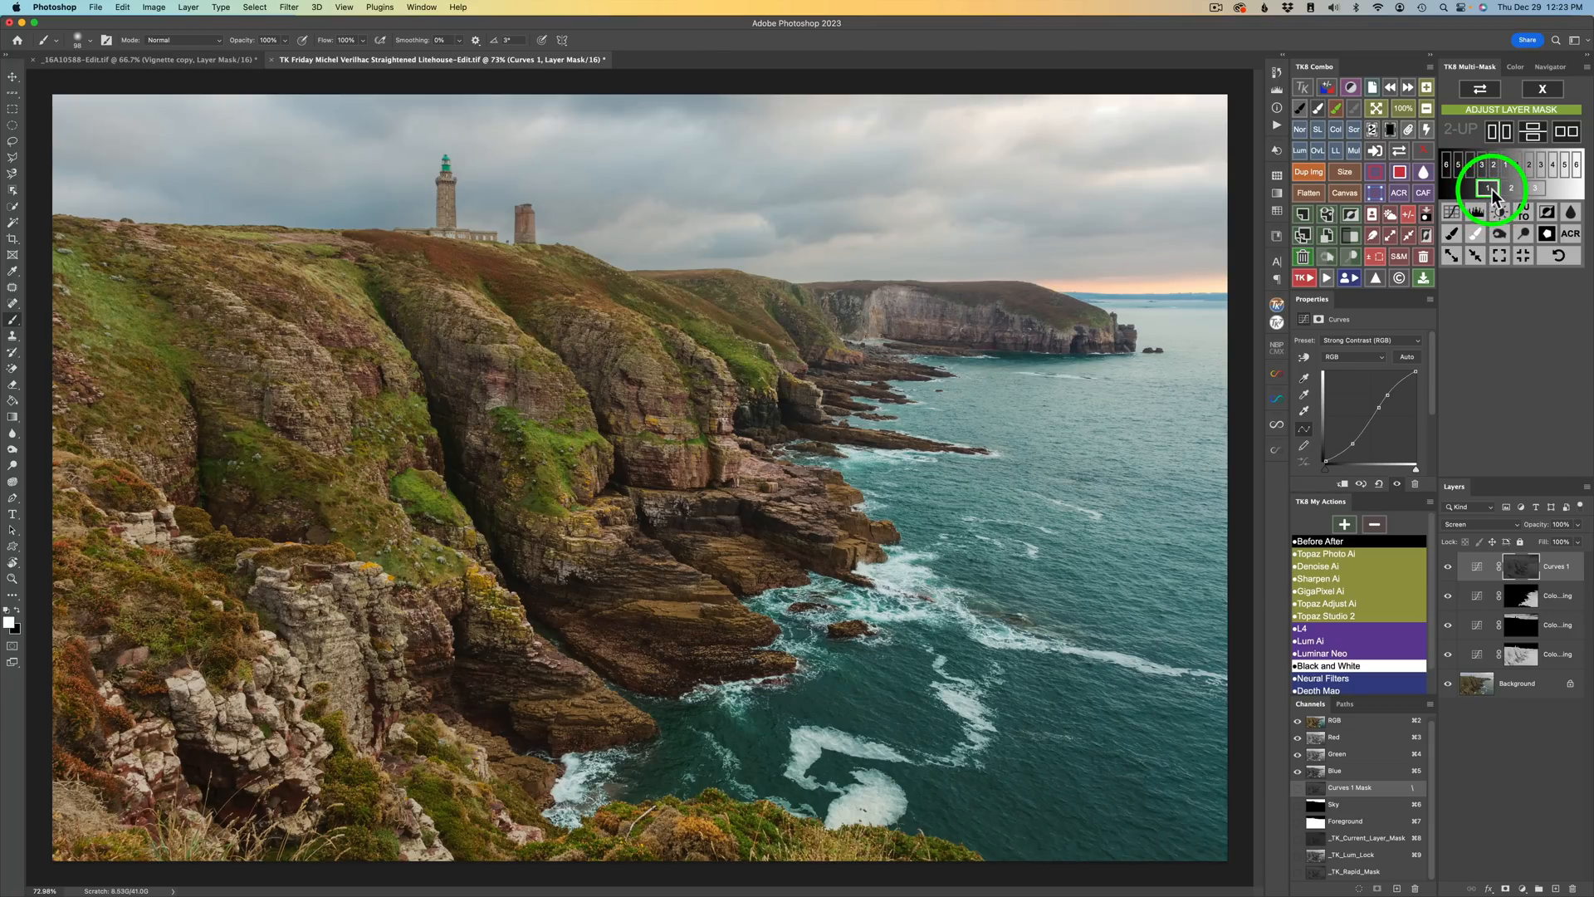
{"action": "left_click", "coordinate": [1542, 88]}
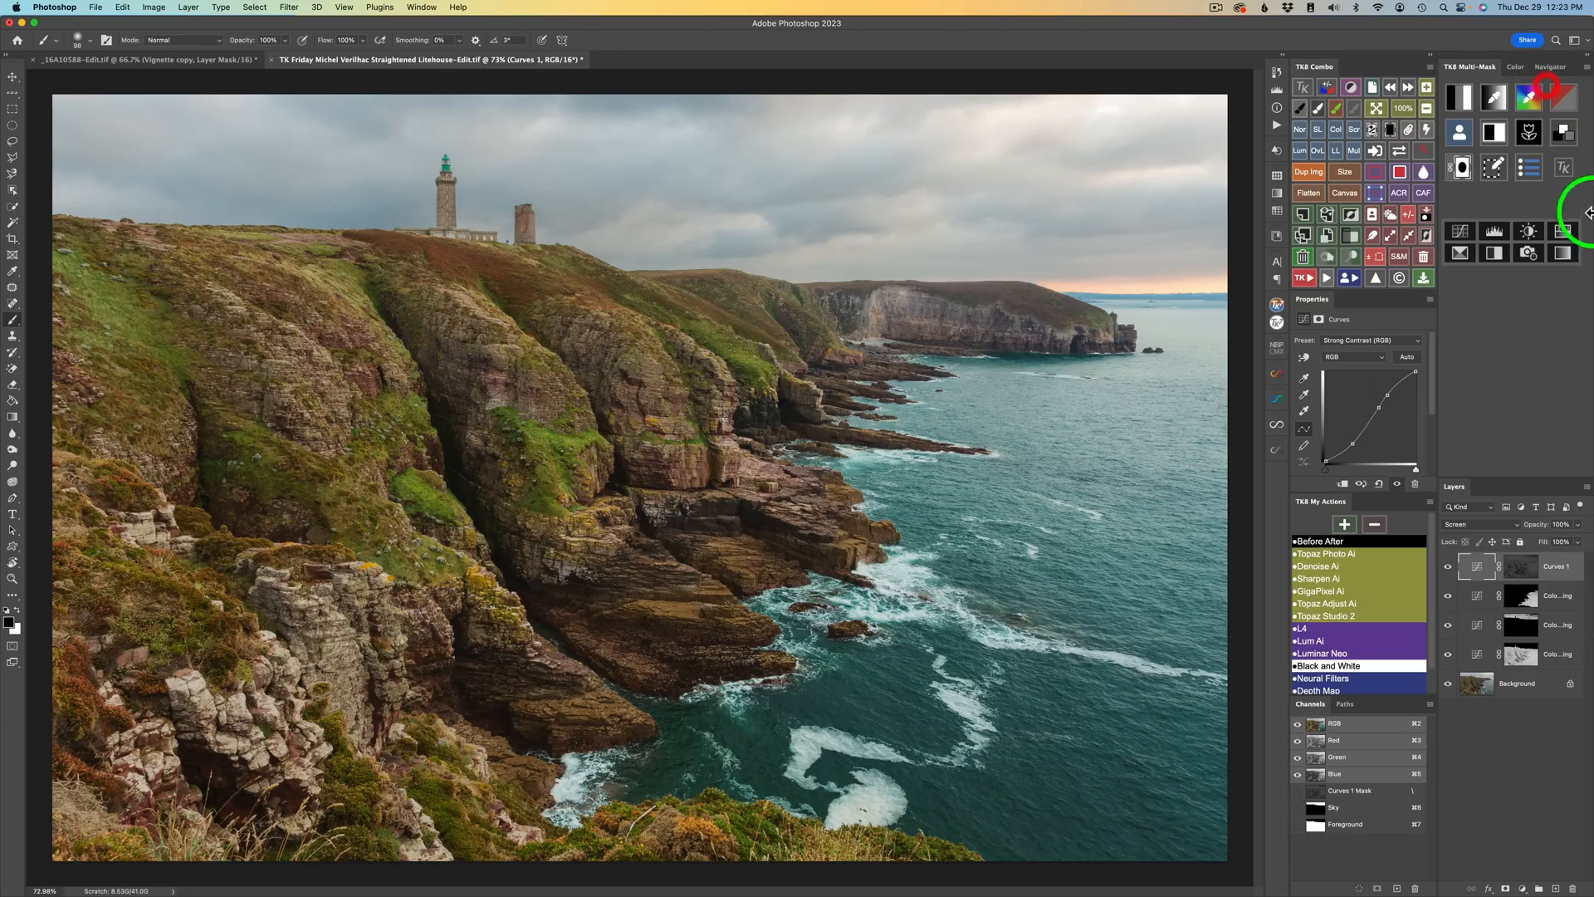
Step: Compare the image with and without the Curves layer, and view its layer mask adjustment options before leaving that mode
{"action": "left_click", "coordinate": [1448, 567]}
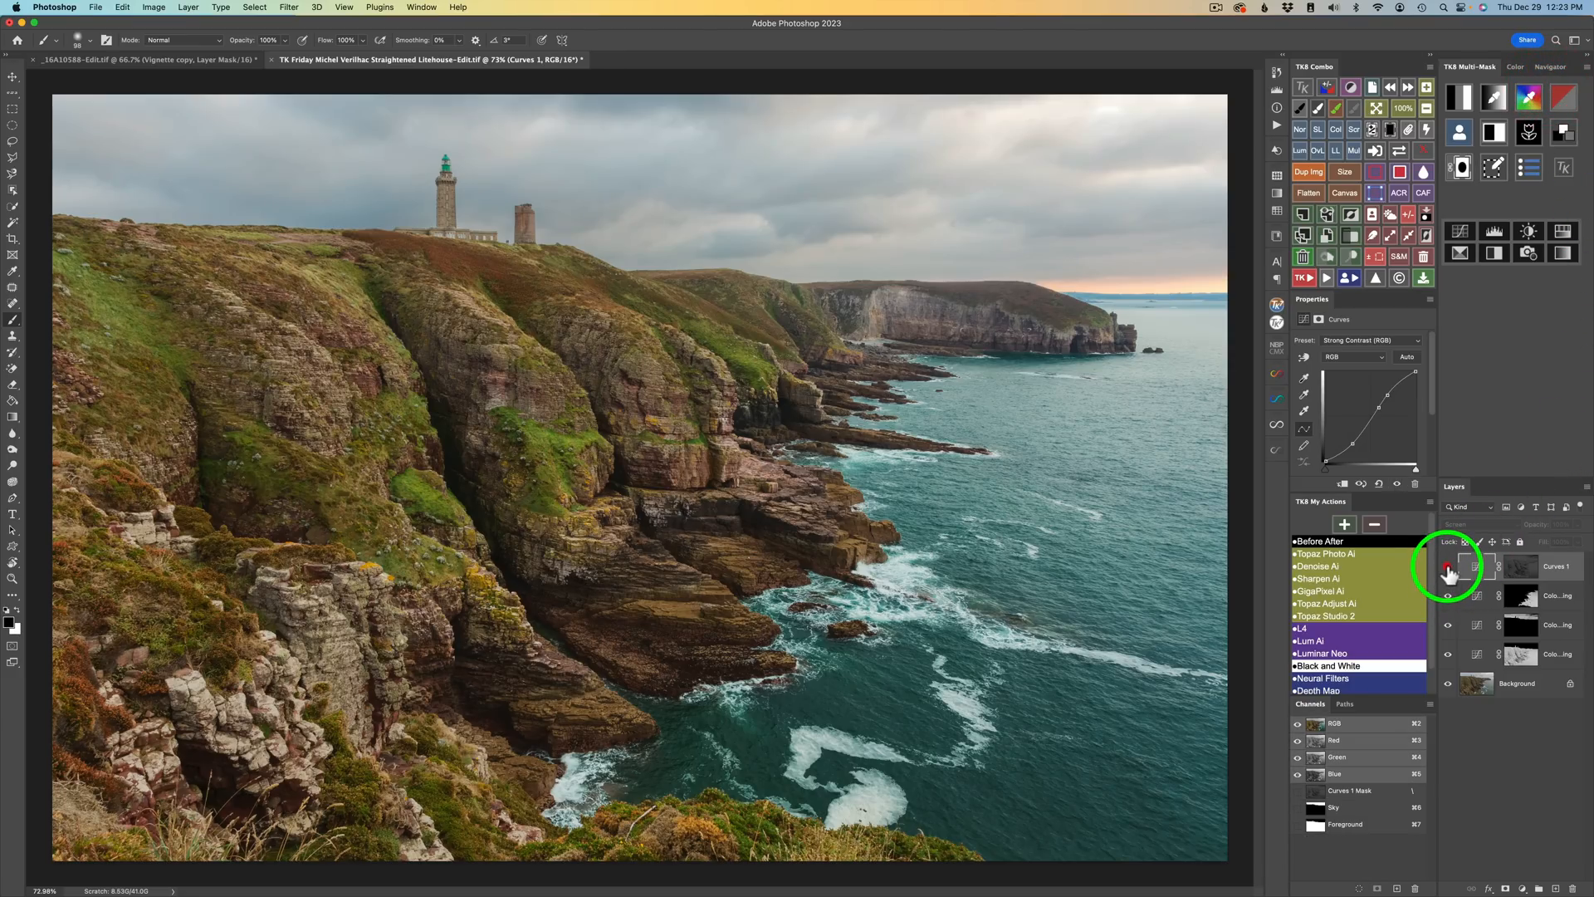
{"action": "left_click", "coordinate": [1448, 567]}
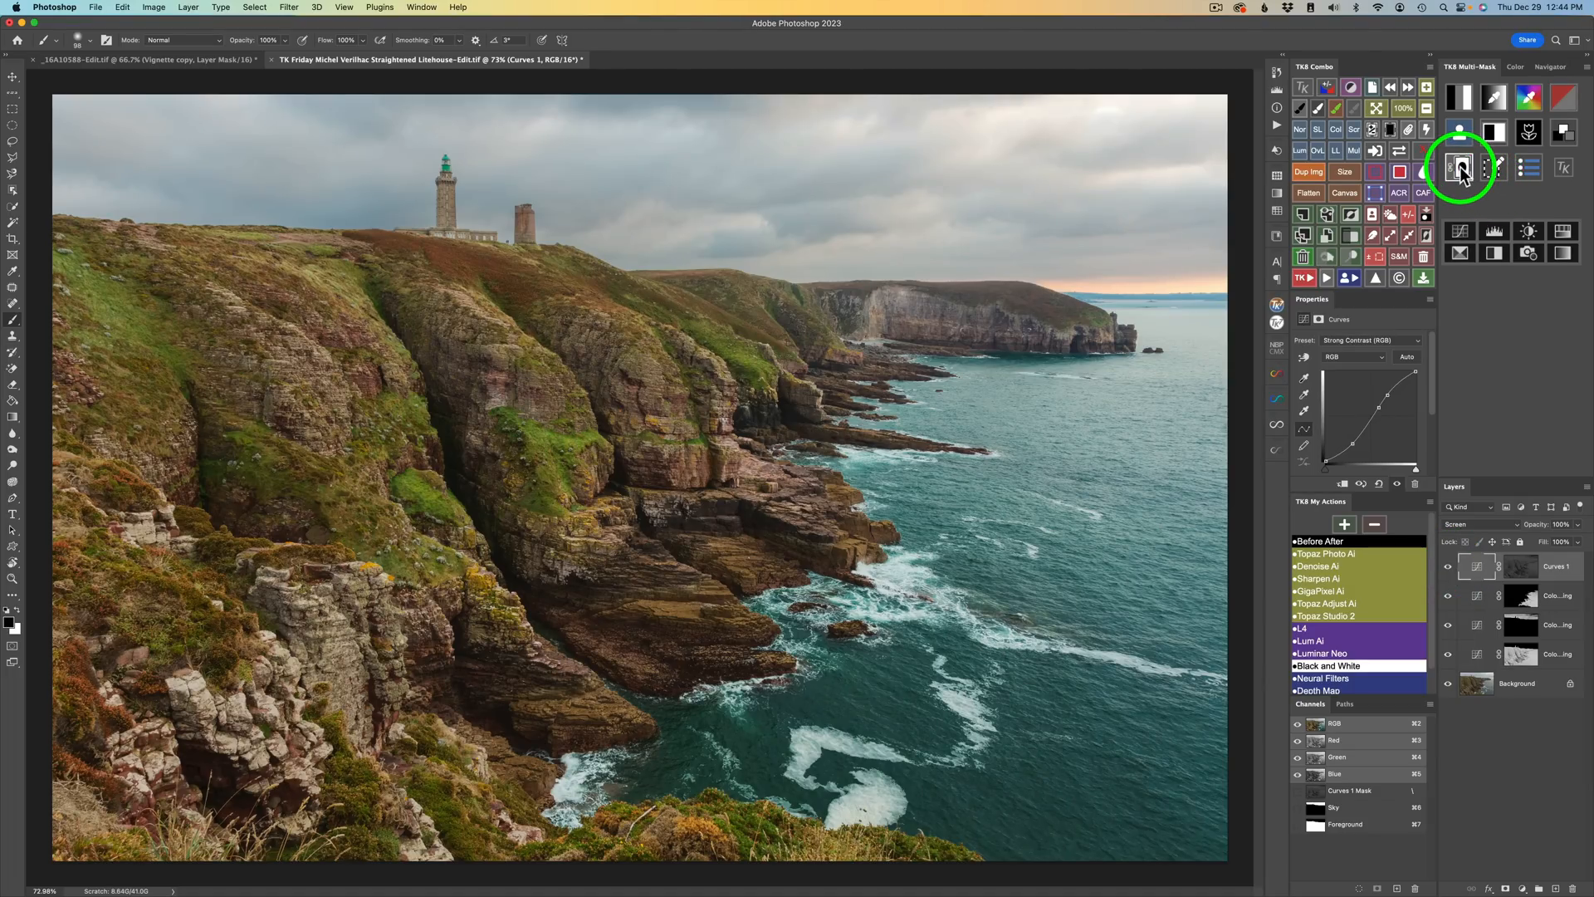
{"action": "left_click", "coordinate": [1461, 171]}
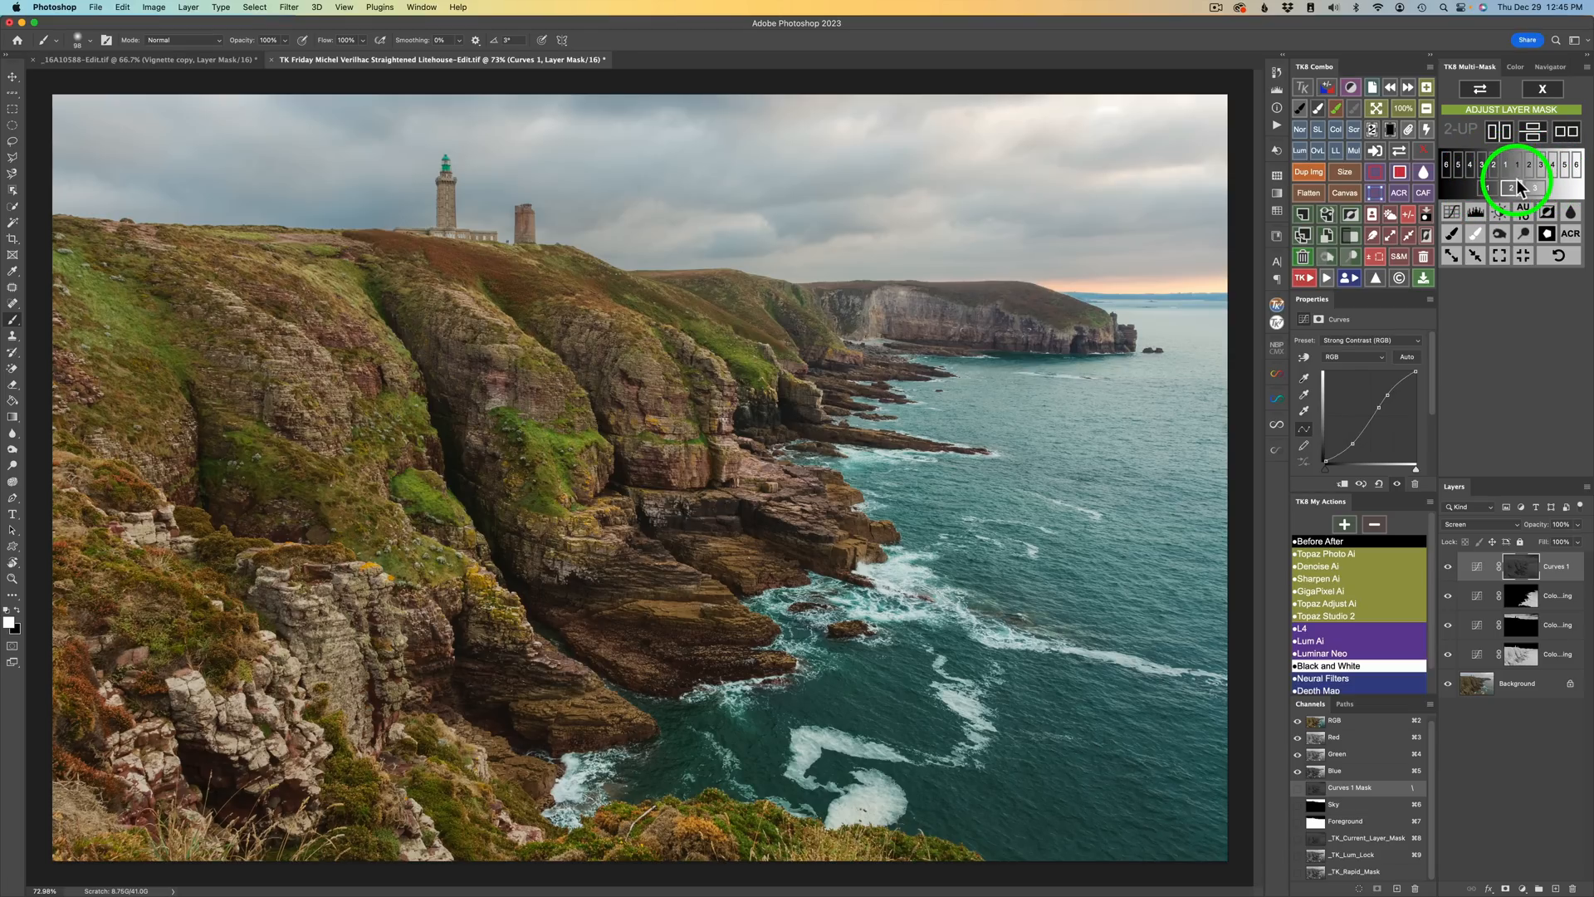
{"action": "left_click", "coordinate": [1545, 90]}
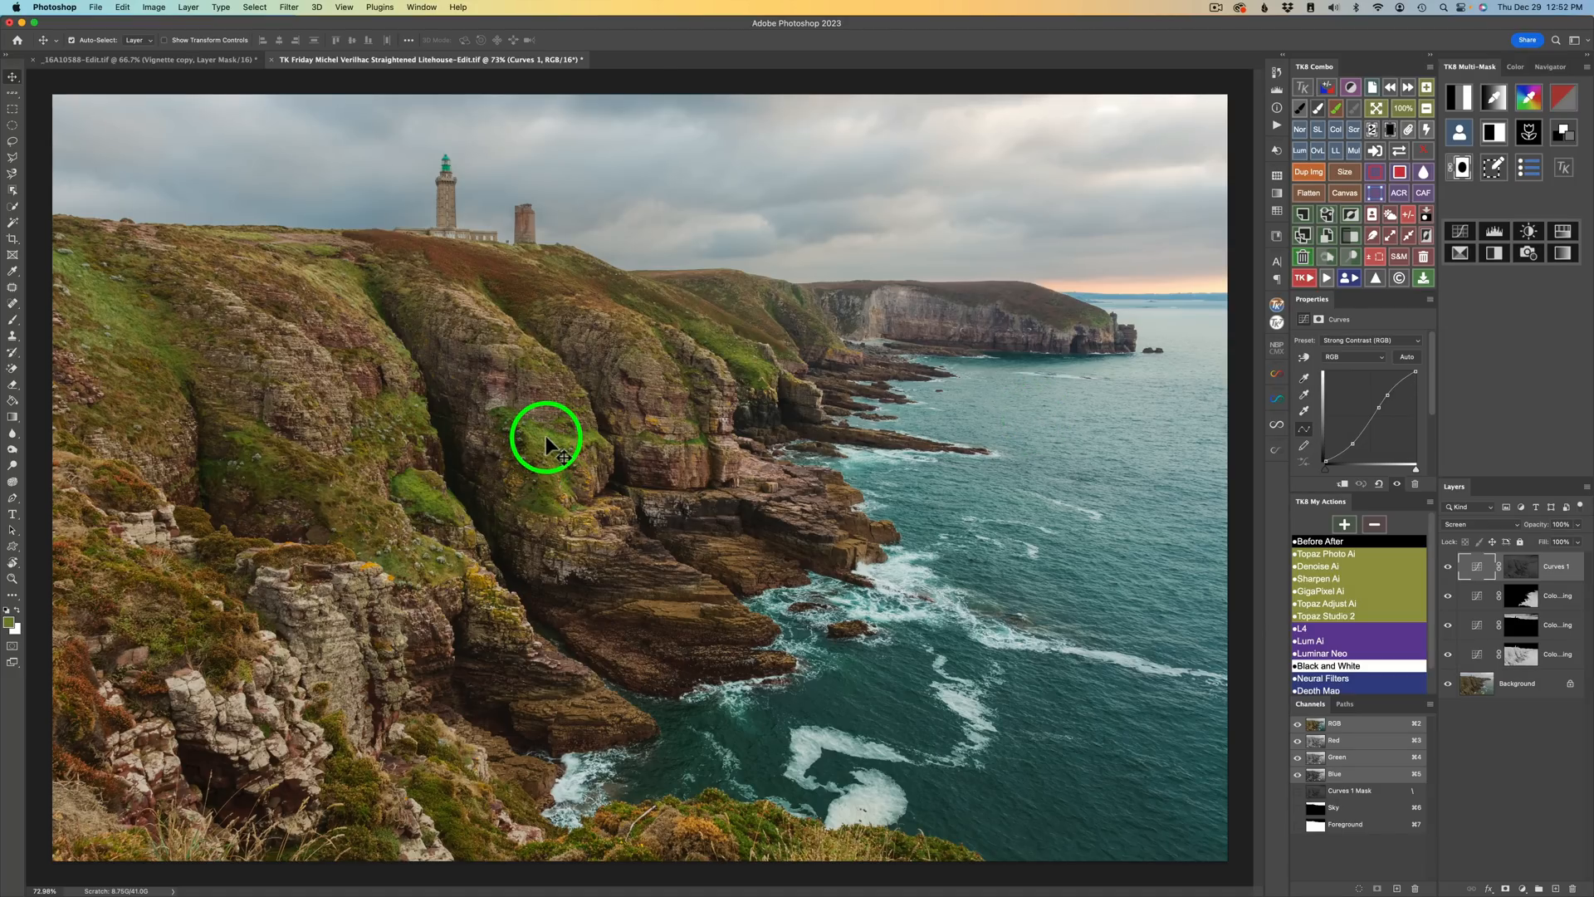
Step: Build a color mask from the green grass sampled on the cliff, narrow its color range, and strengthen it moderately
{"action": "left_click", "coordinate": [1530, 99]}
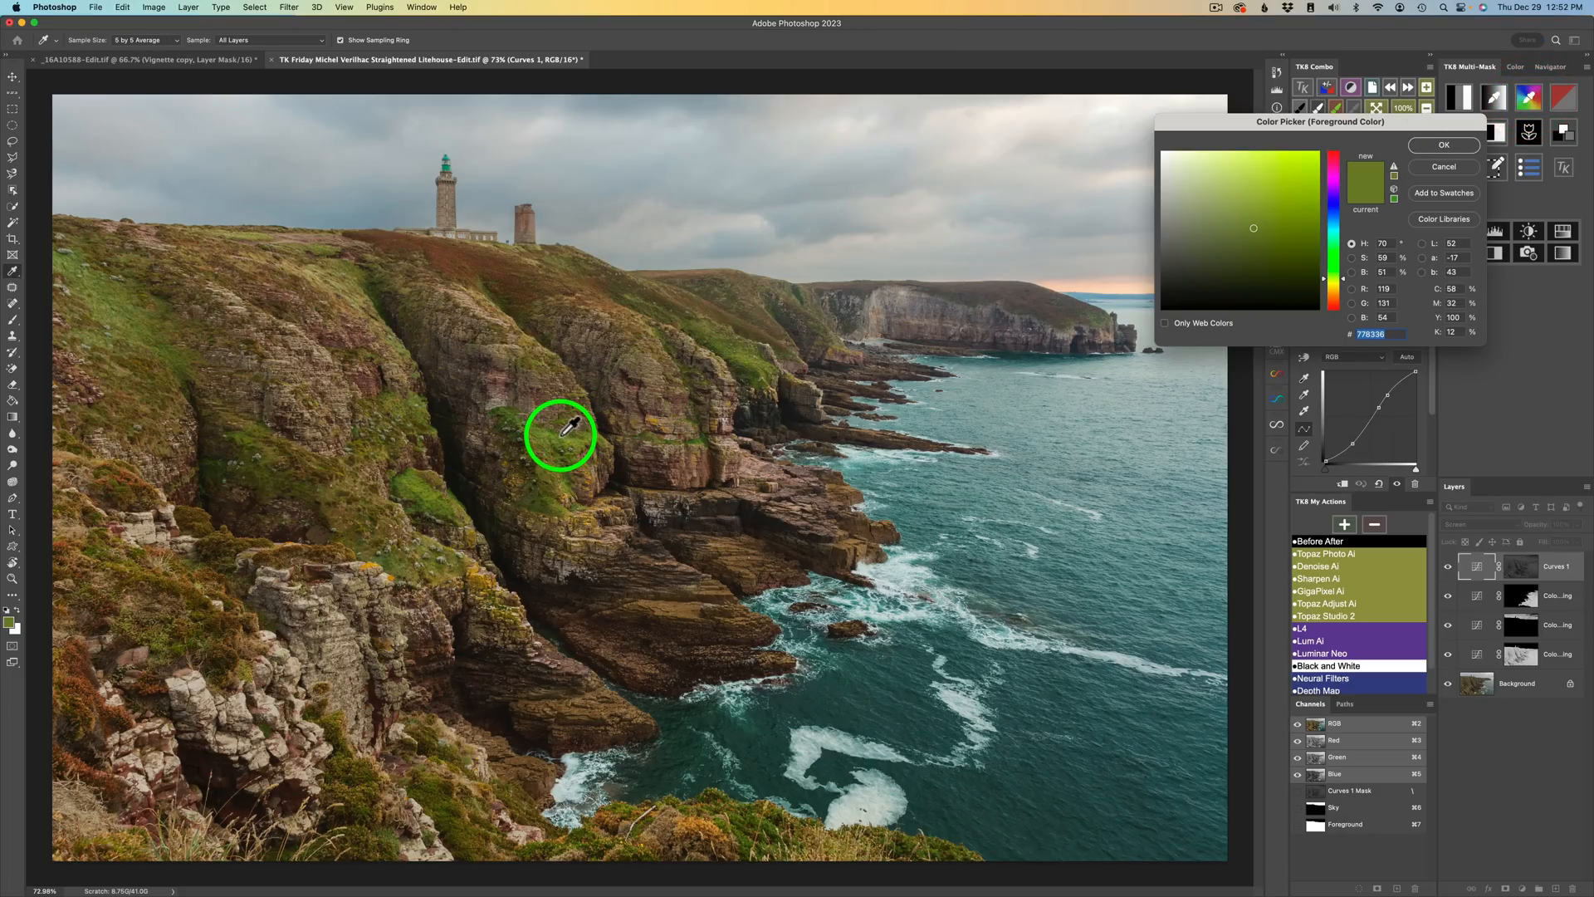
{"action": "left_click", "coordinate": [562, 434]}
{"action": "left_click", "coordinate": [1455, 147]}
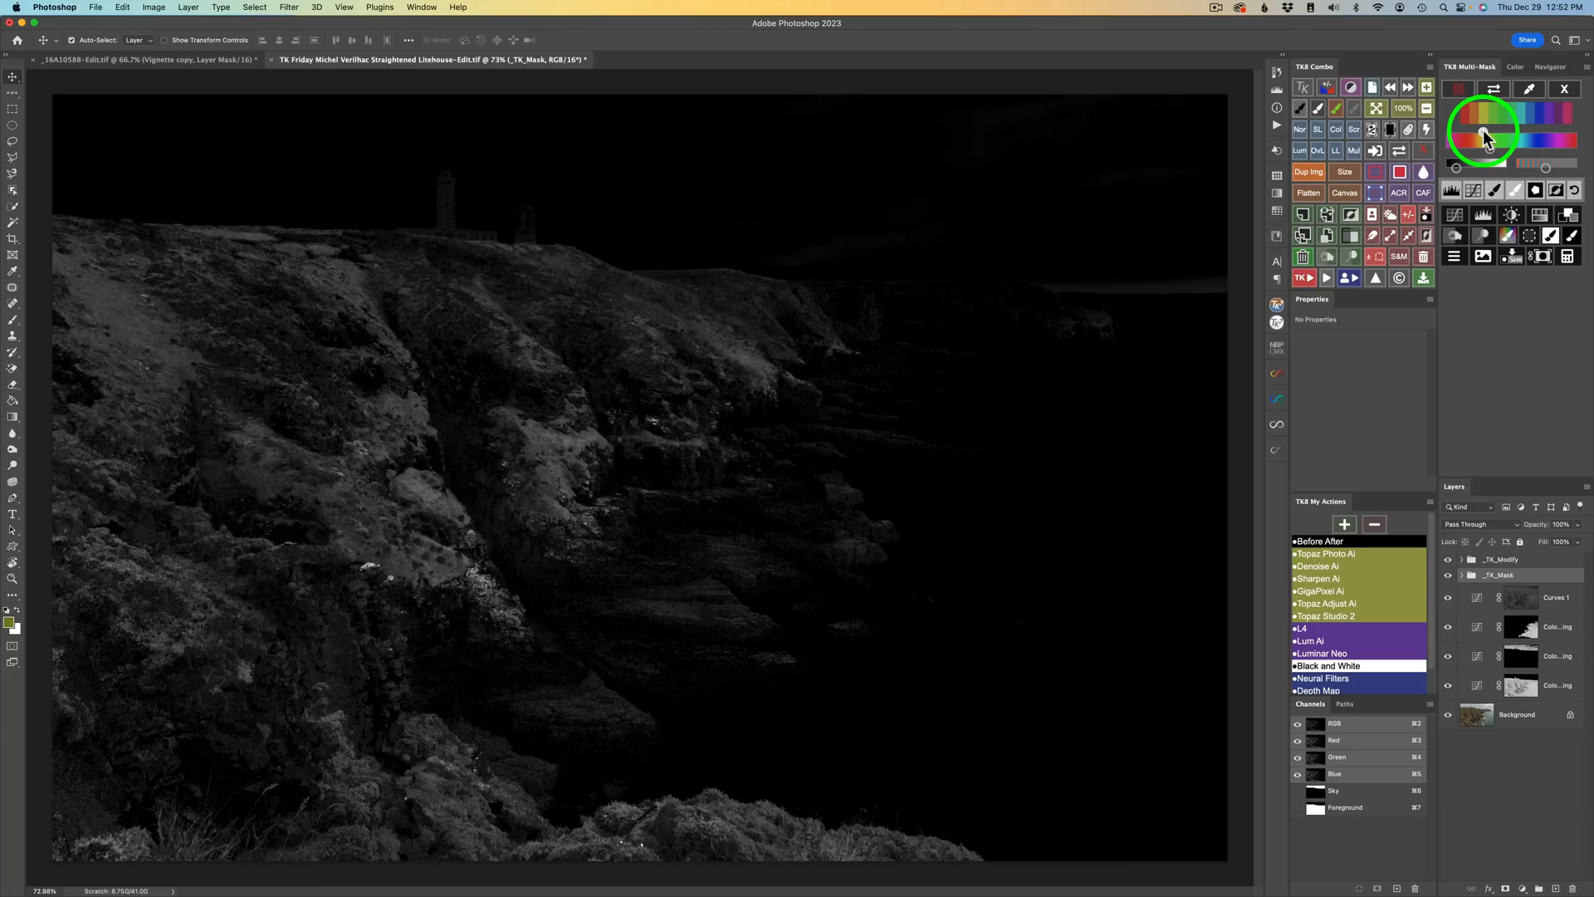
{"action": "left_click_drag", "start_coordinate": [1483, 131], "coordinate": [1485, 131]}
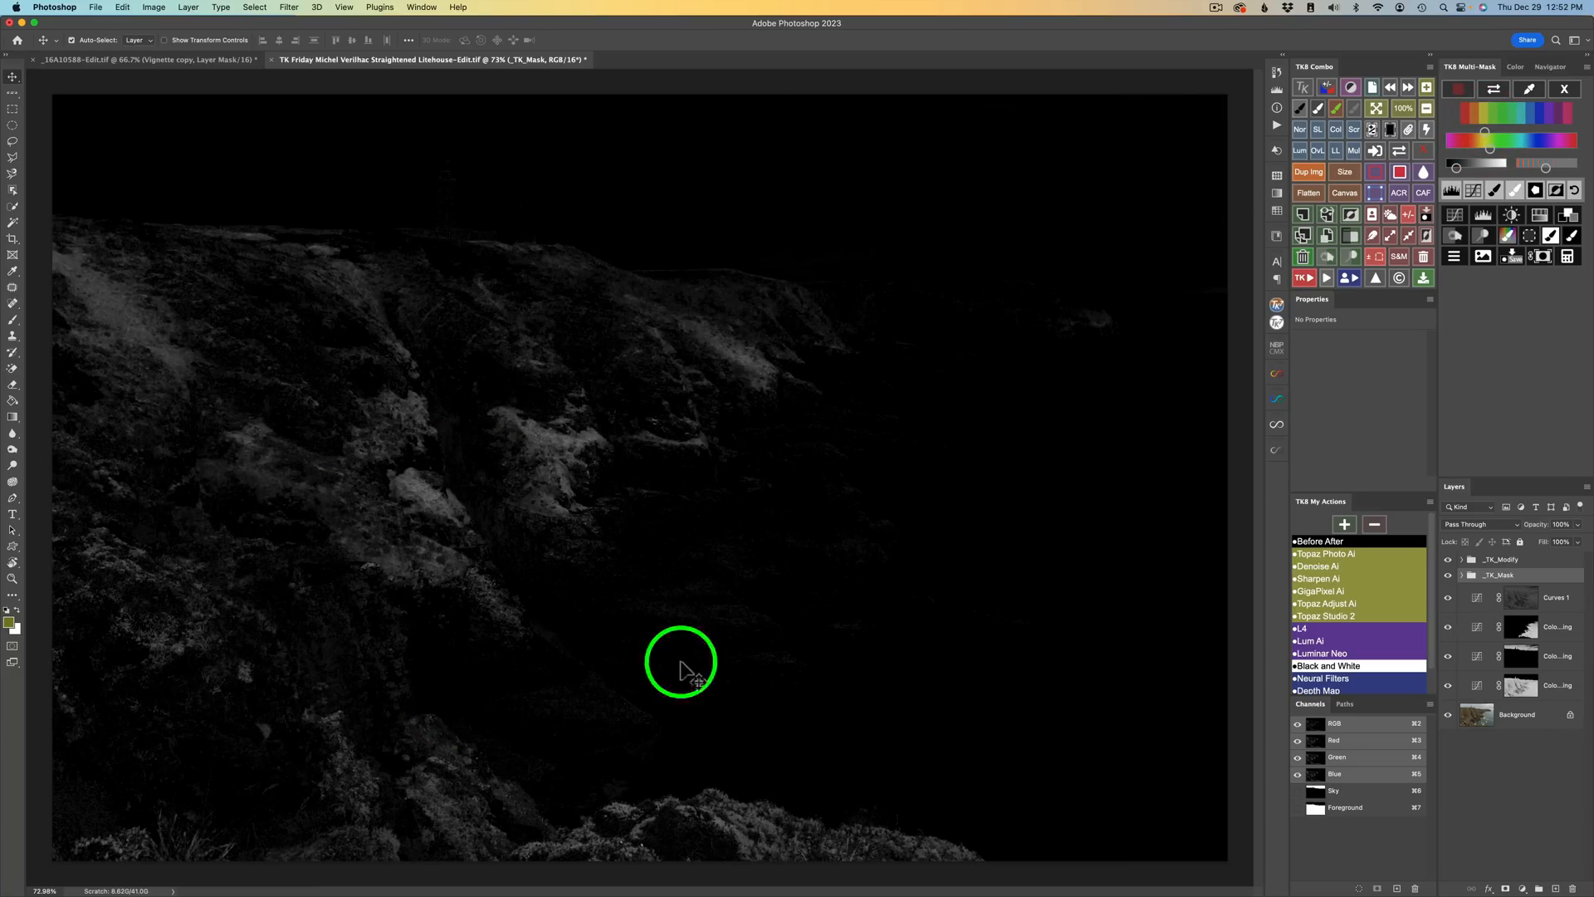
{"action": "left_click_drag", "start_coordinate": [1456, 168], "coordinate": [1501, 168]}
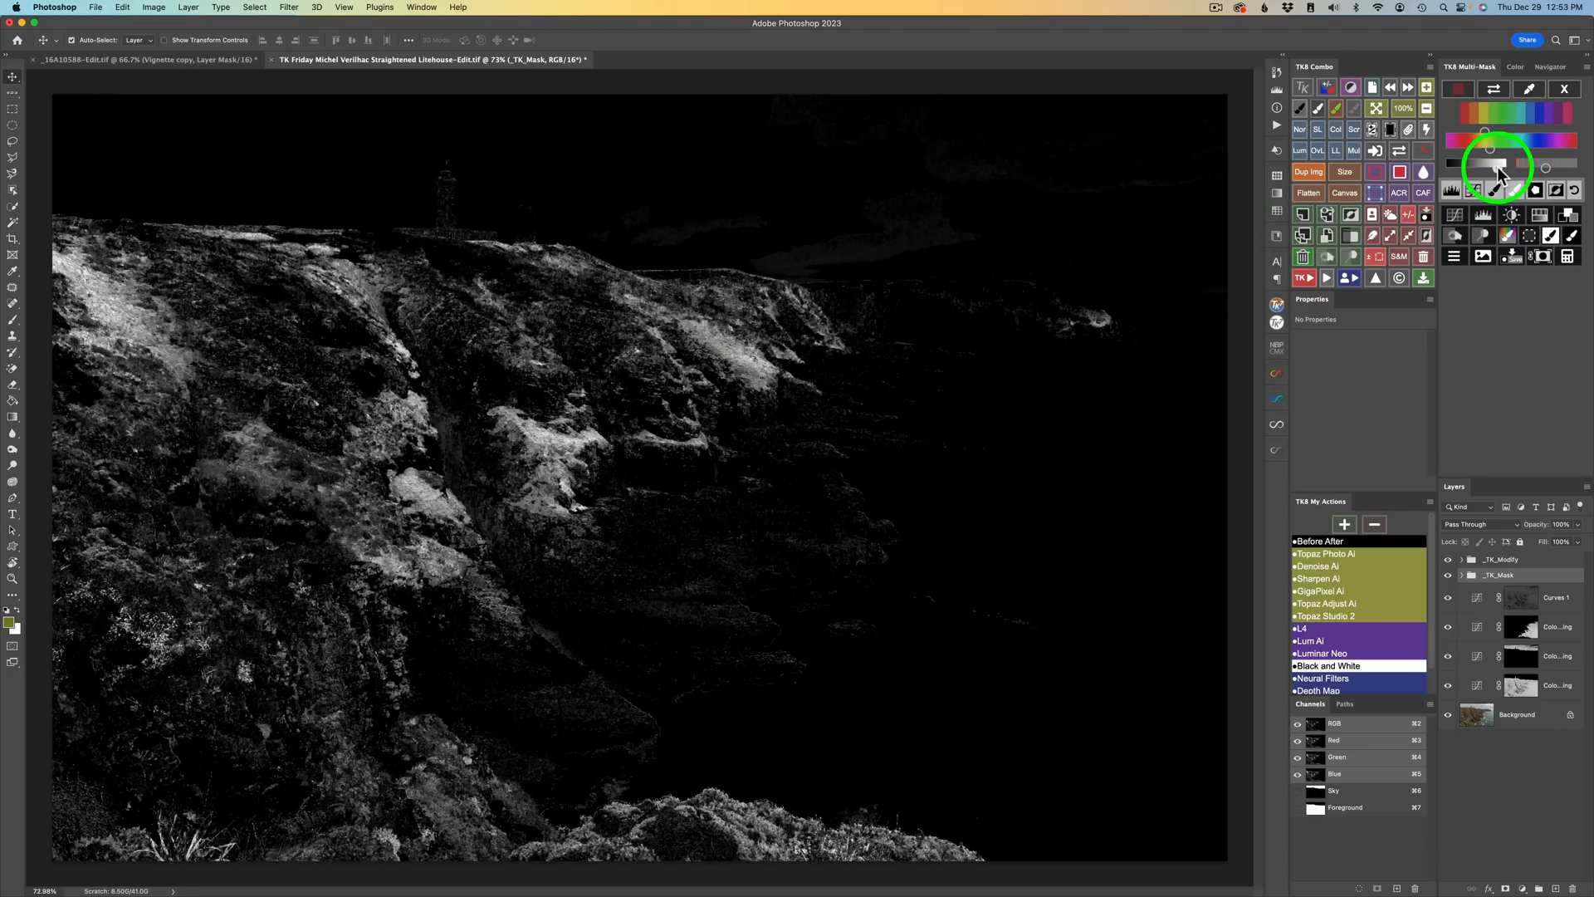
{"action": "left_click_drag", "start_coordinate": [1492, 172], "coordinate": [1481, 170]}
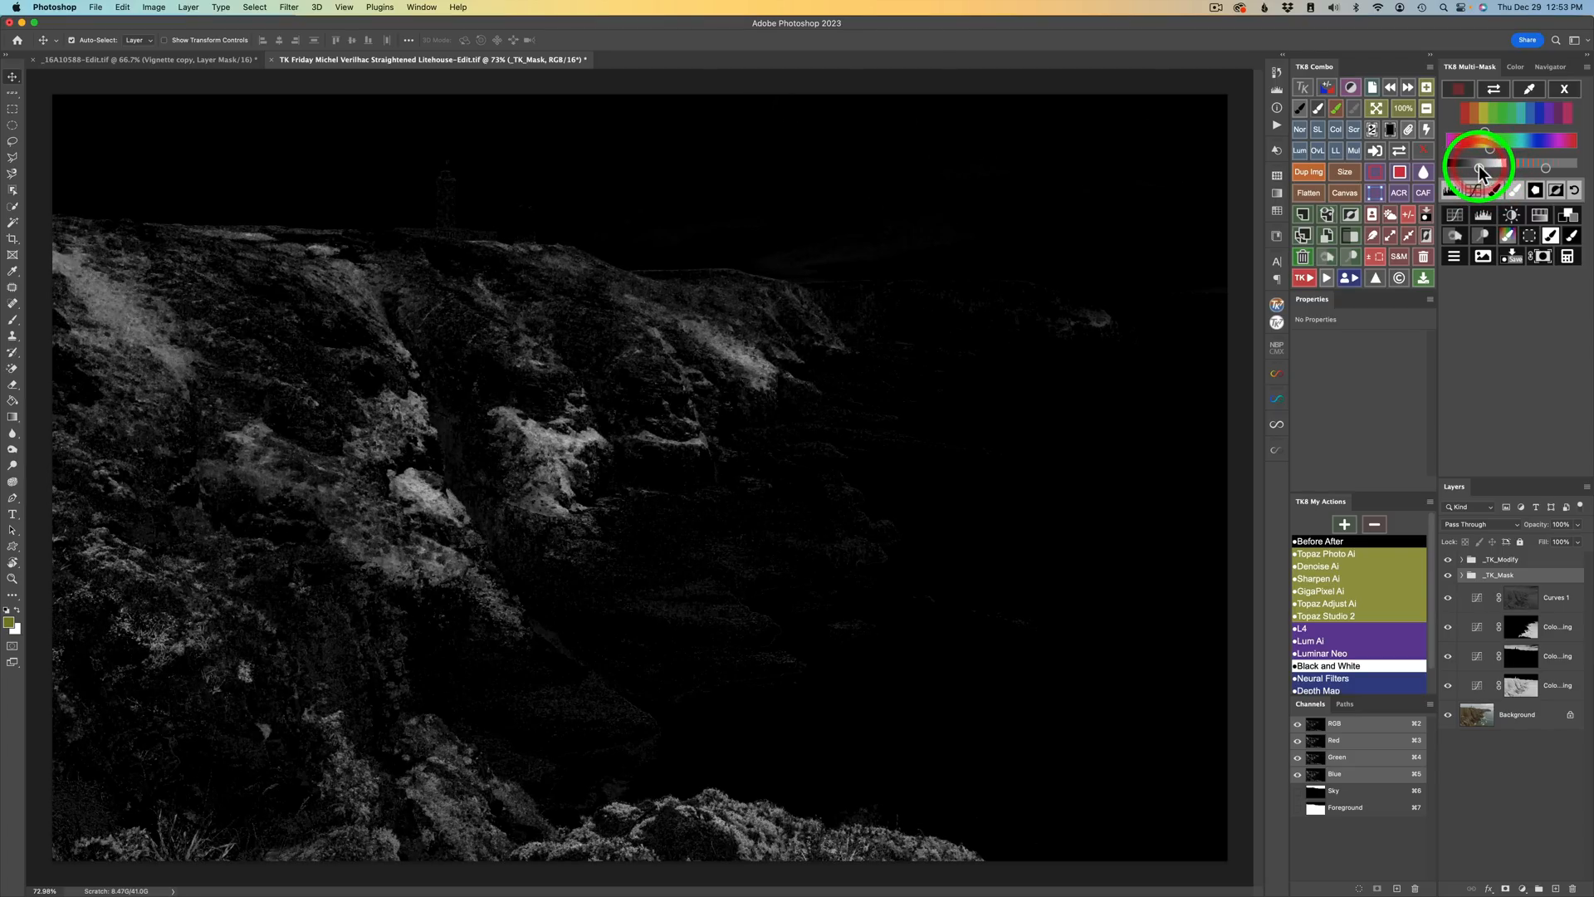
{"action": "left_click", "coordinate": [1476, 166]}
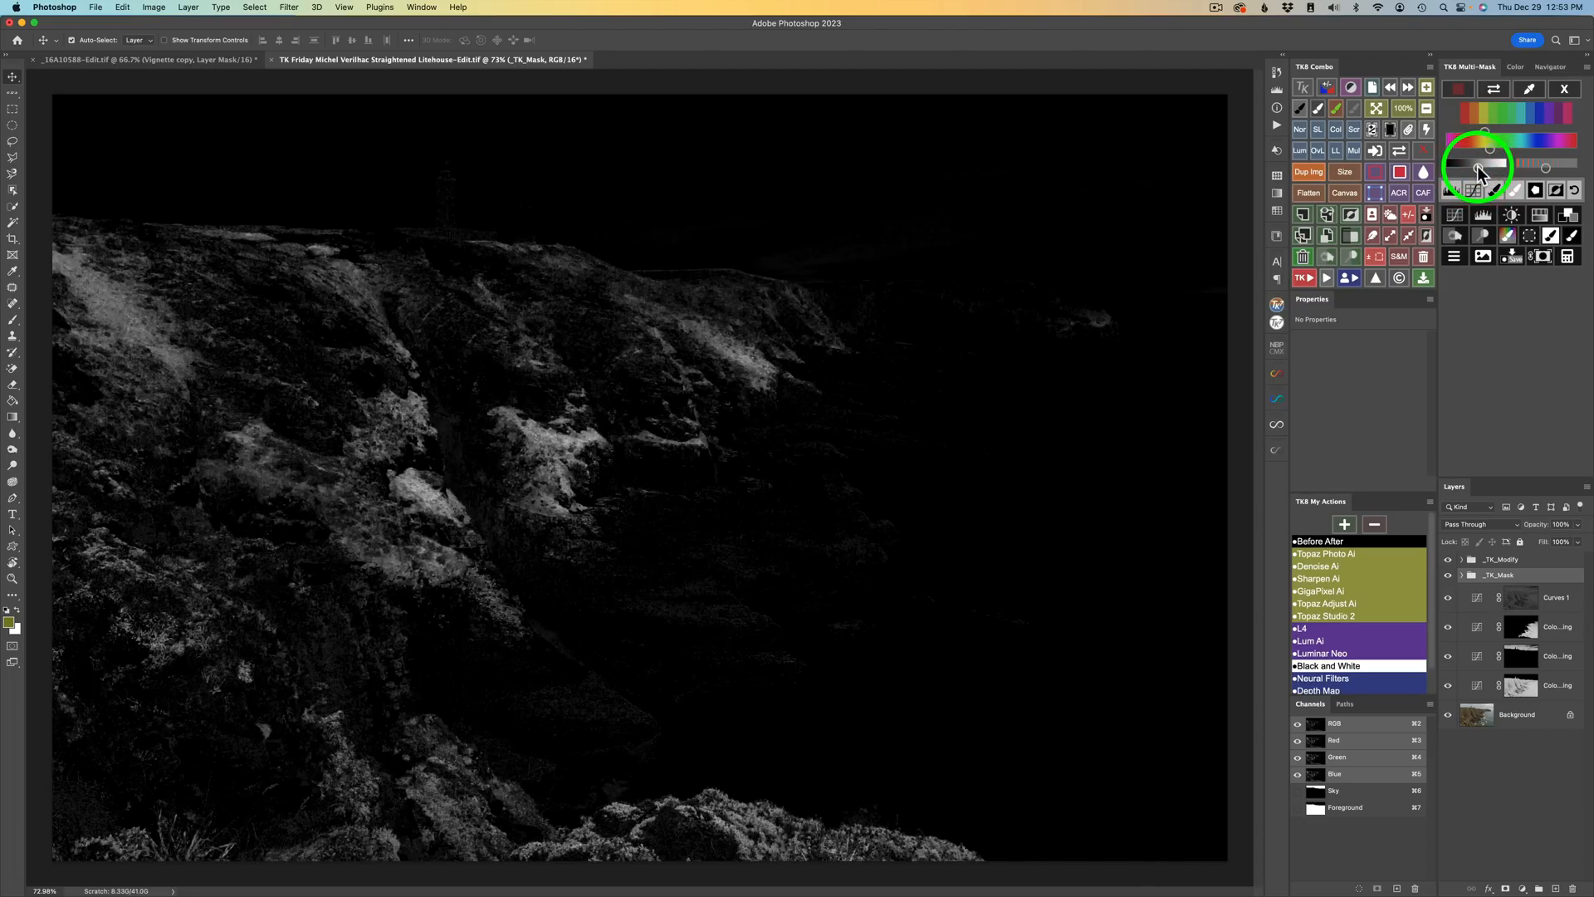
Step: Add a Hue/Saturation layer through the green mask, set Saturation to +50, and compare before and after
{"action": "left_click", "coordinate": [1540, 214]}
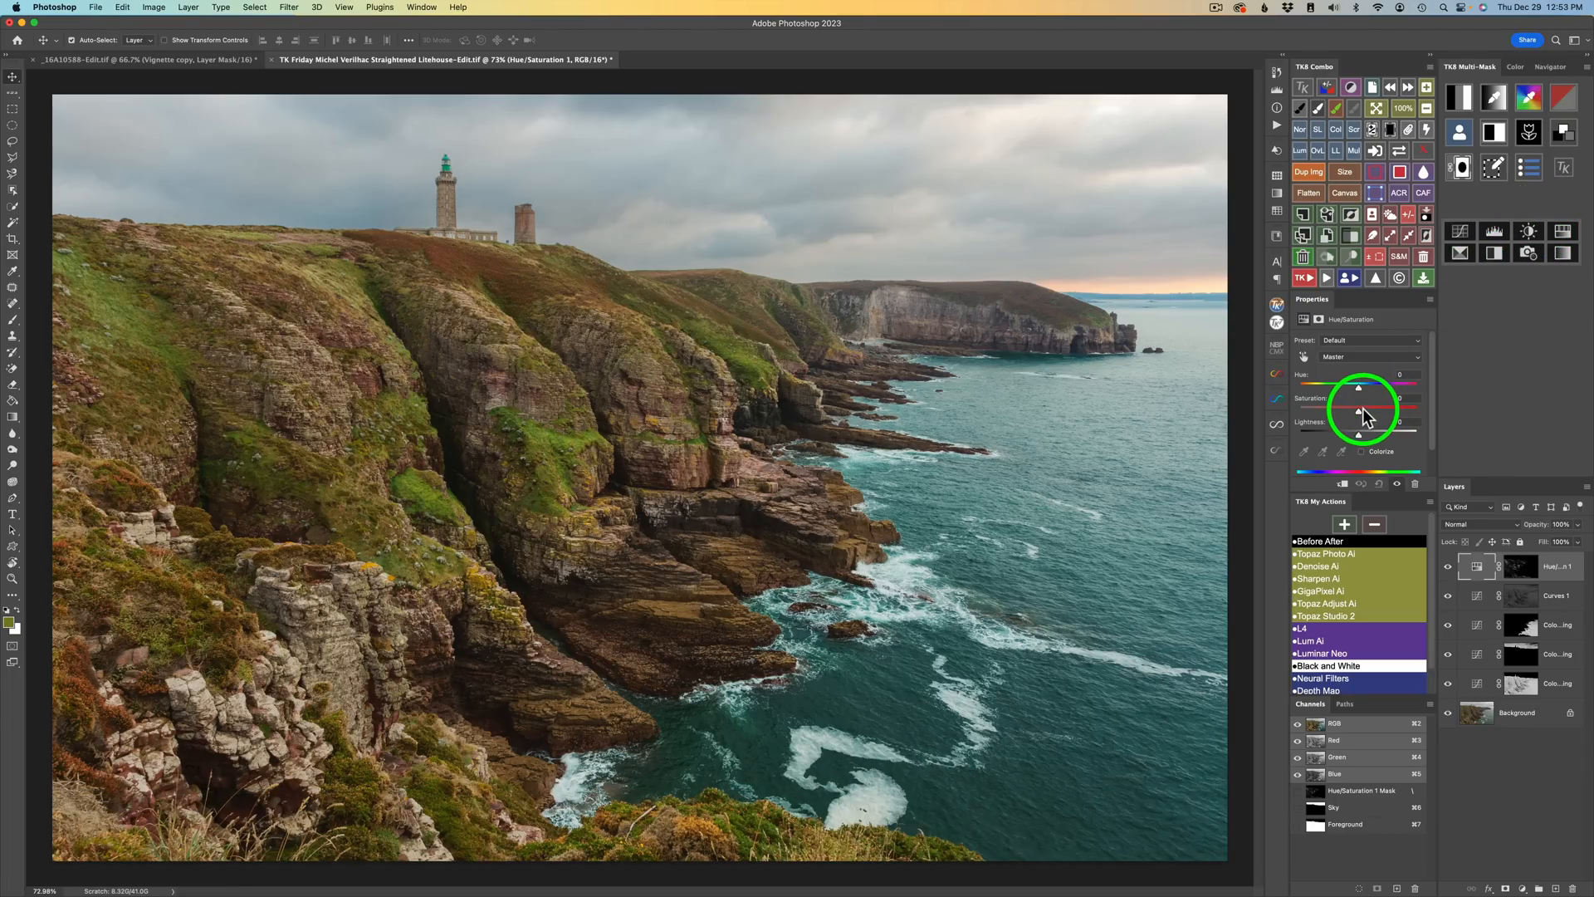
{"action": "left_click_drag", "start_coordinate": [1359, 411], "coordinate": [1383, 418]}
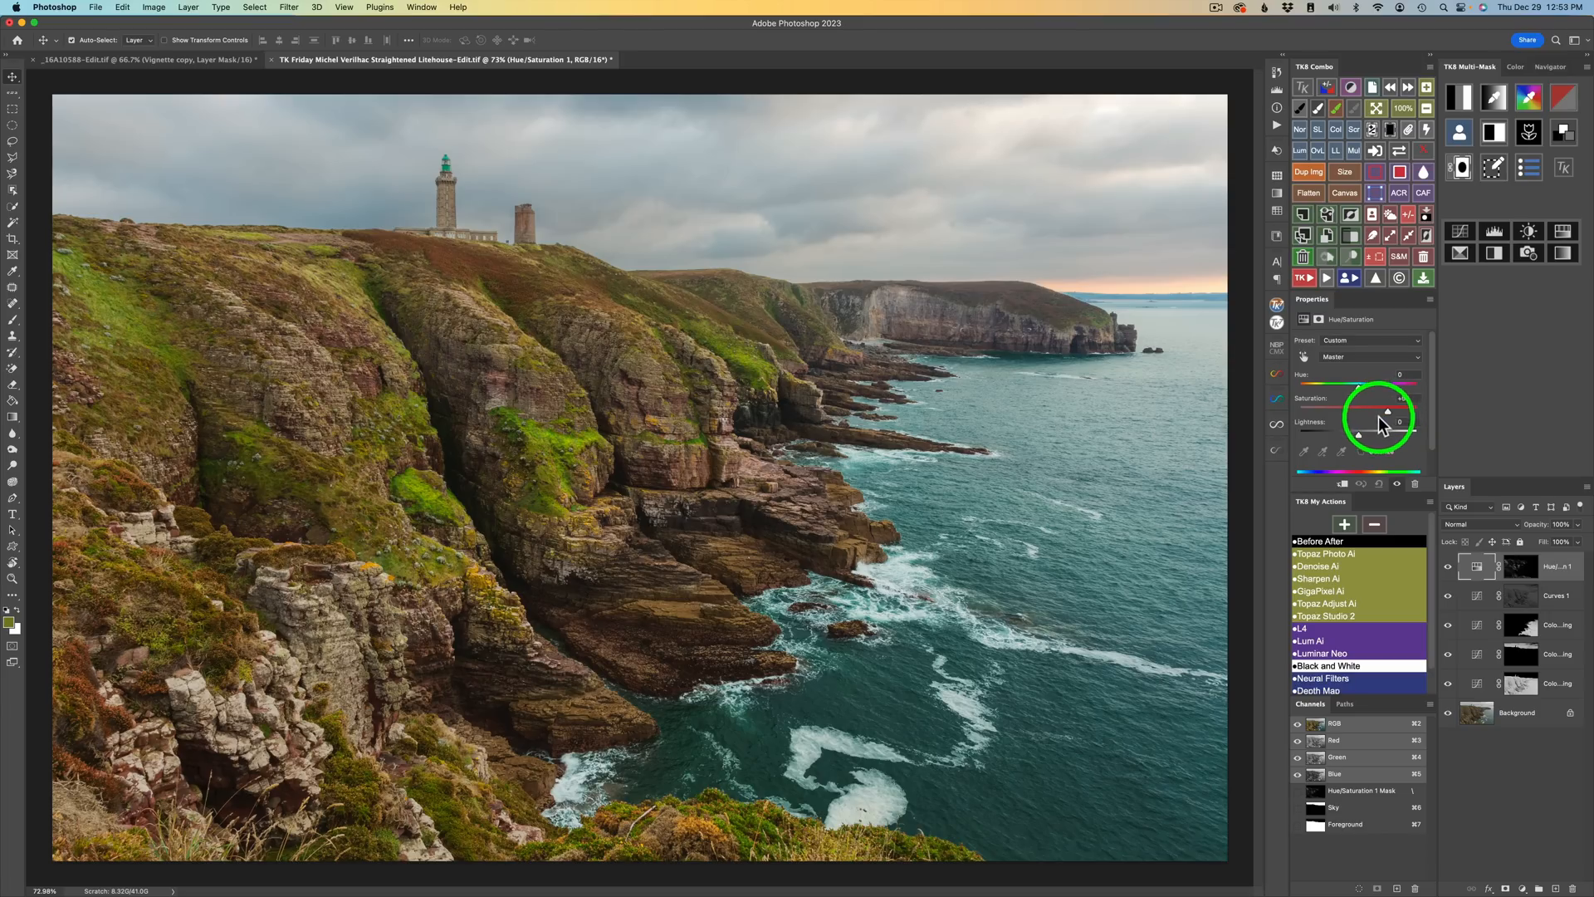
{"action": "left_click", "coordinate": [1448, 567]}
{"action": "left_click", "coordinate": [1448, 568]}
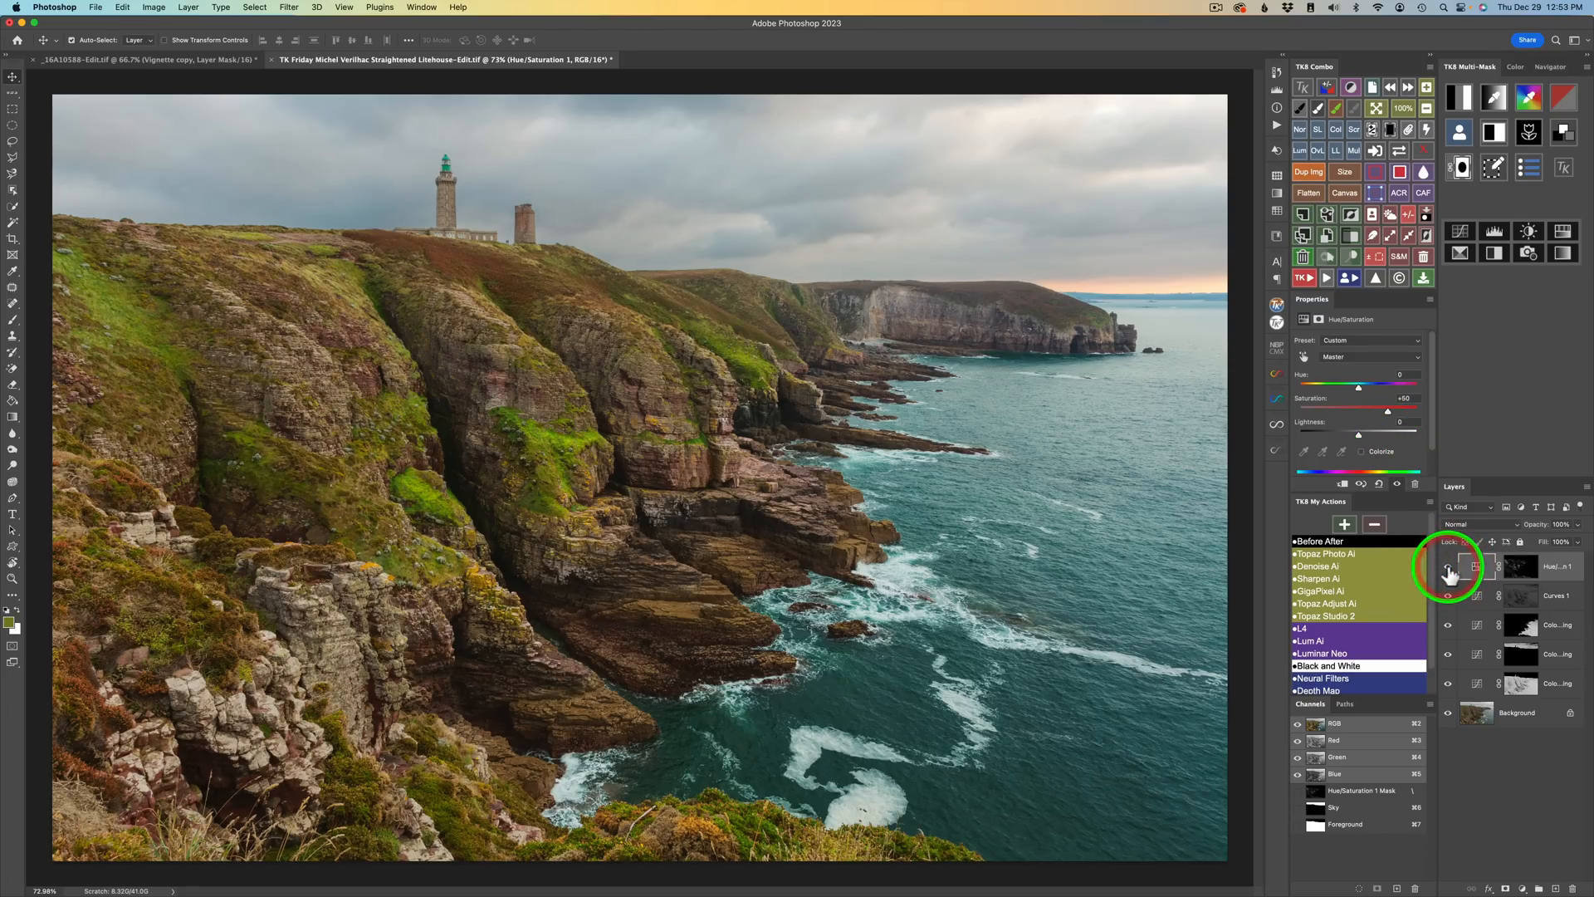
{"action": "left_click", "coordinate": [1448, 568]}
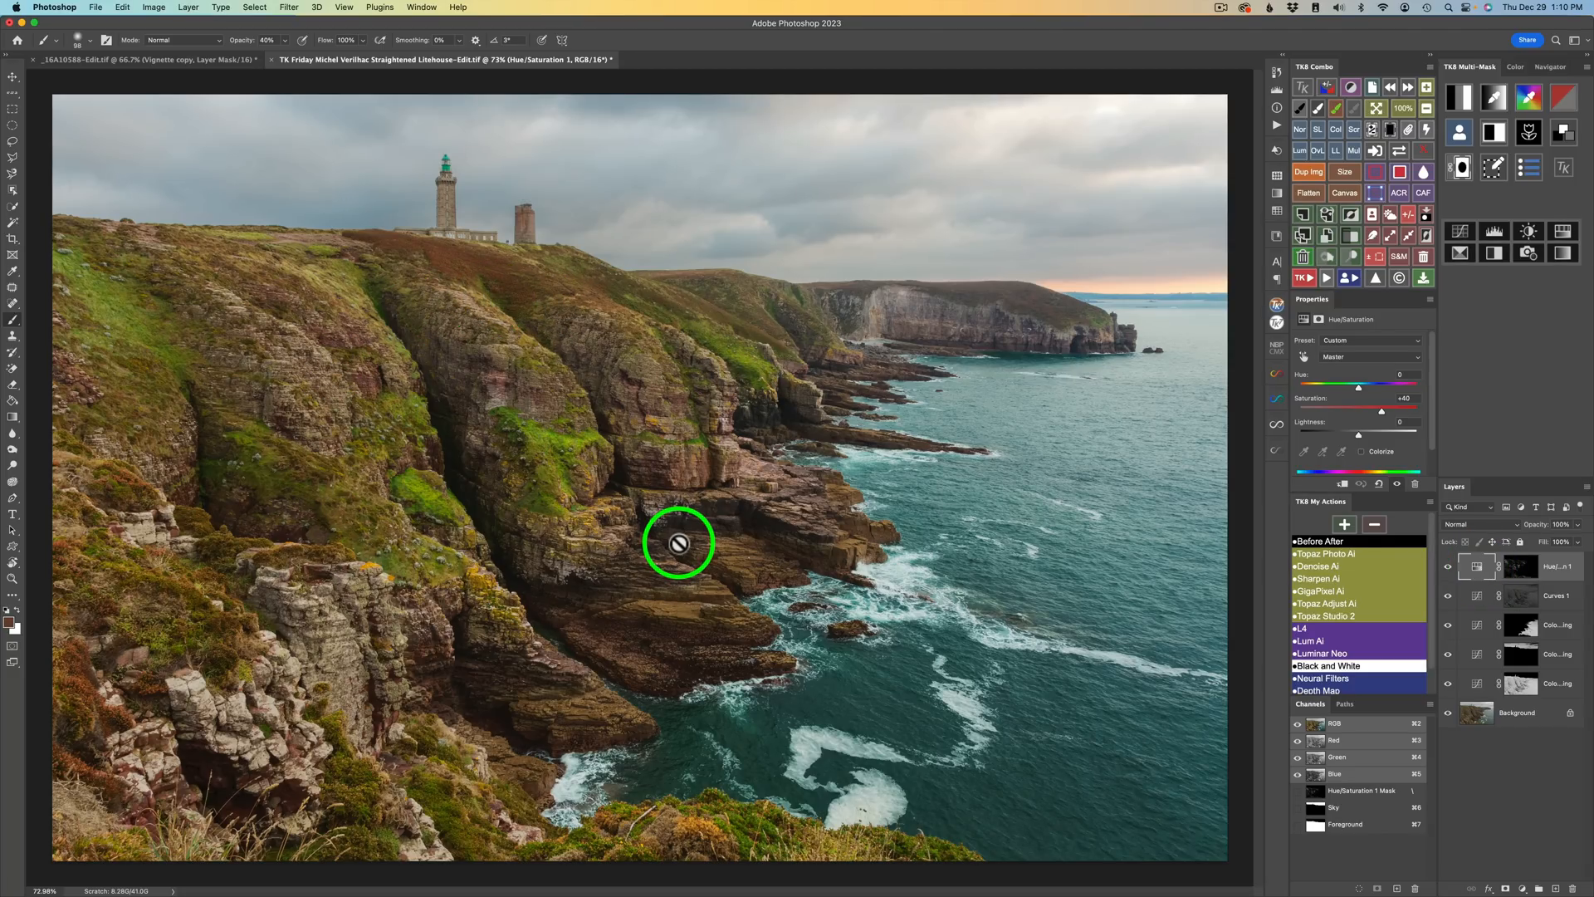
Step: Add another Hue/Saturation layer with Saturation at +50 and turn its mask black
{"action": "left_click", "coordinate": [1565, 233]}
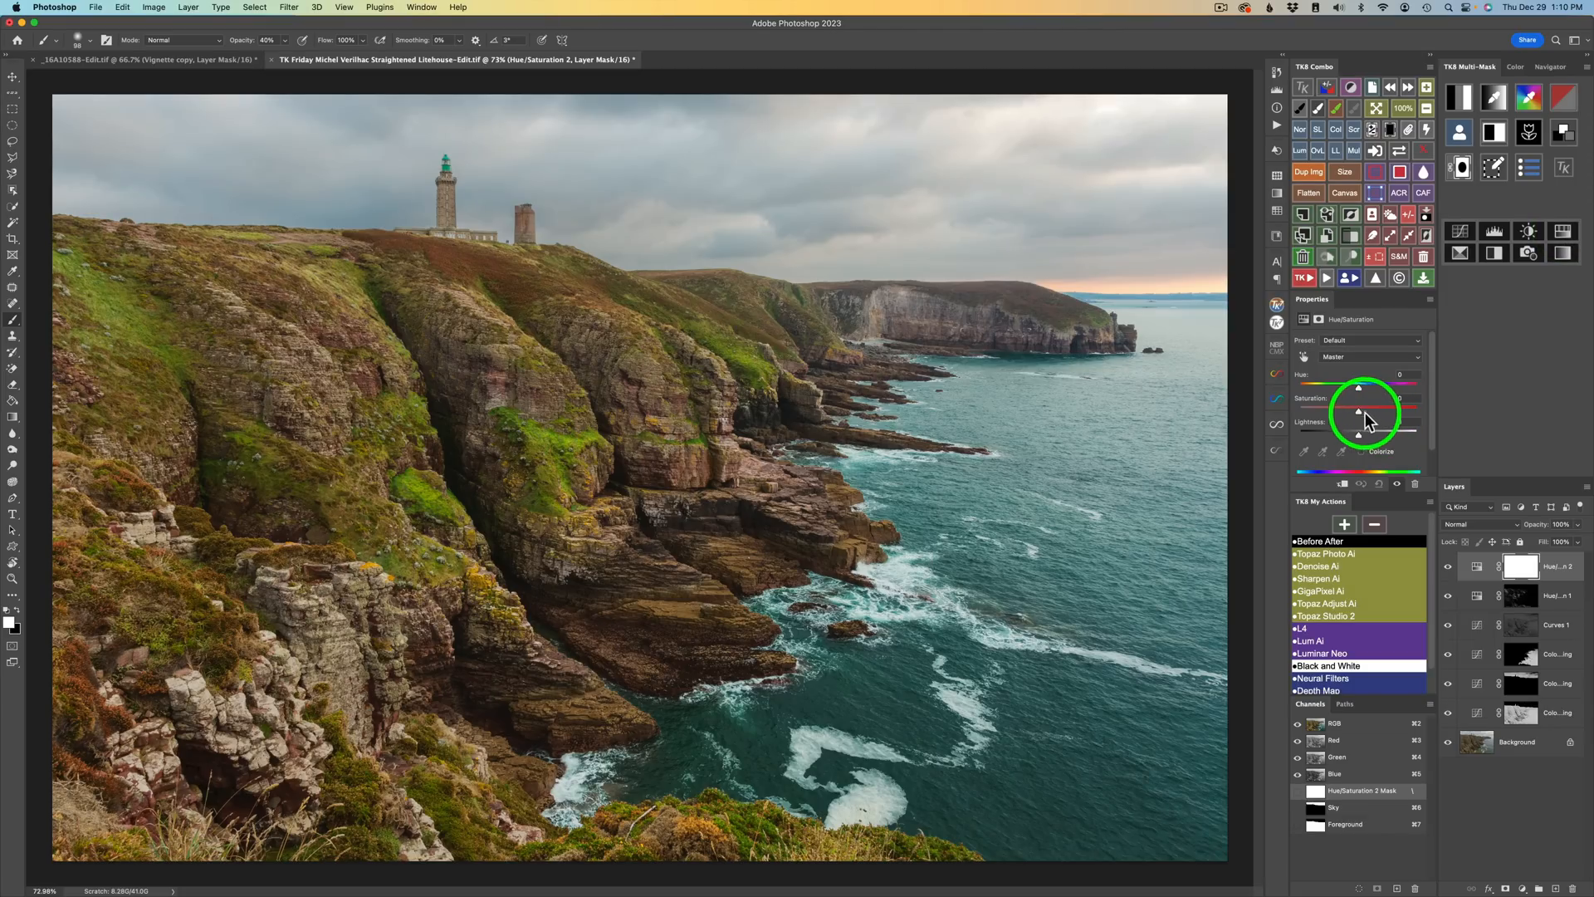
{"action": "left_click_drag", "start_coordinate": [1359, 410], "coordinate": [1385, 411]}
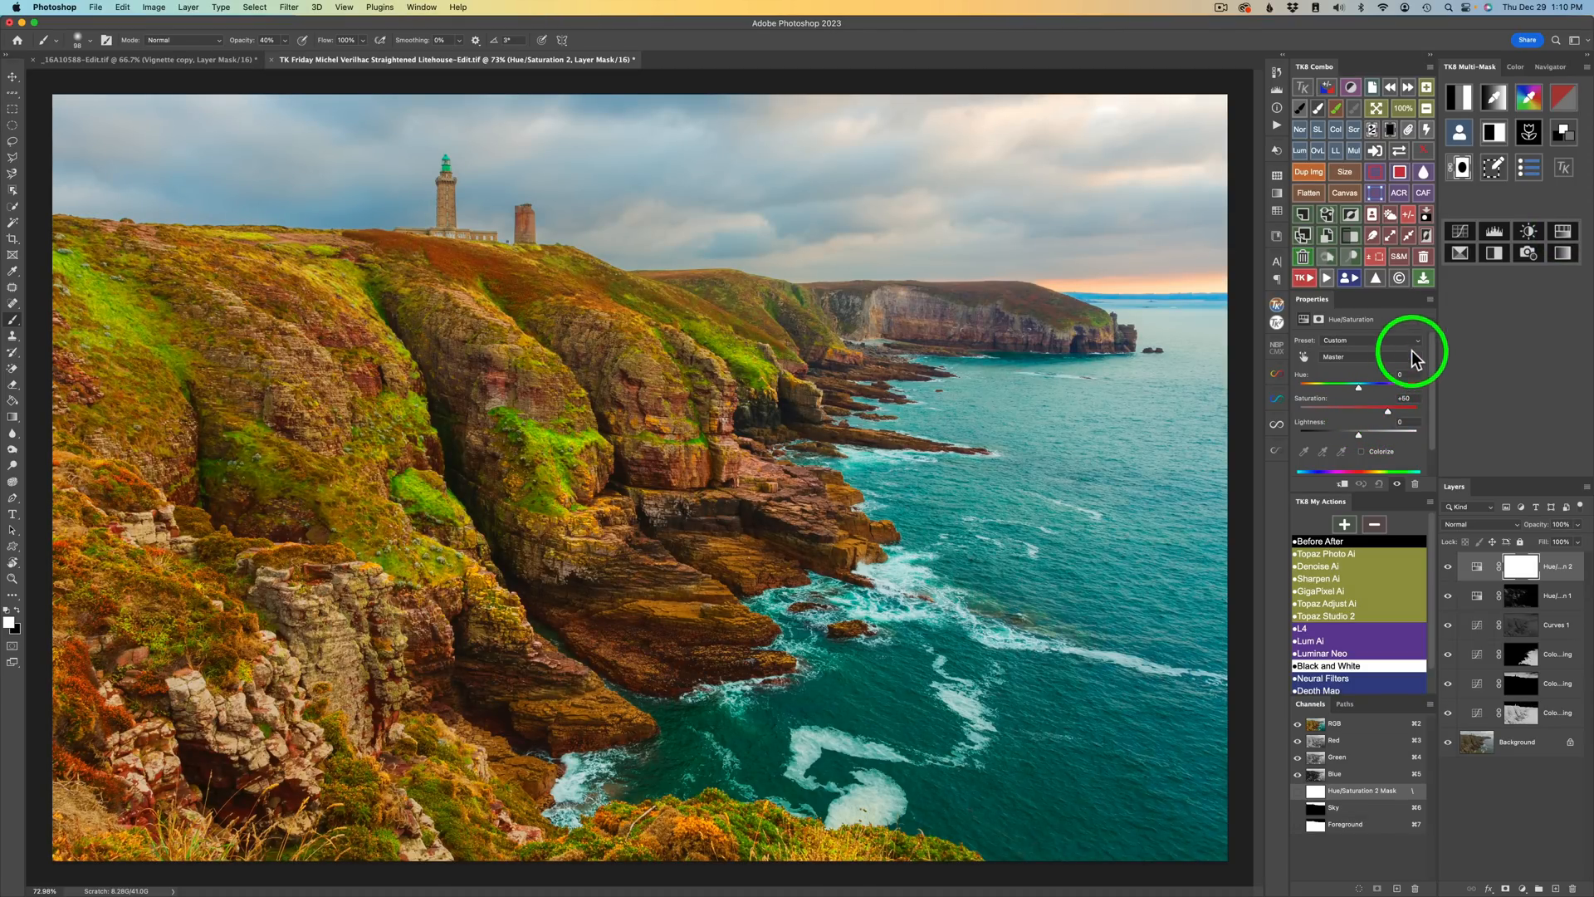
{"action": "left_click", "coordinate": [1392, 130]}
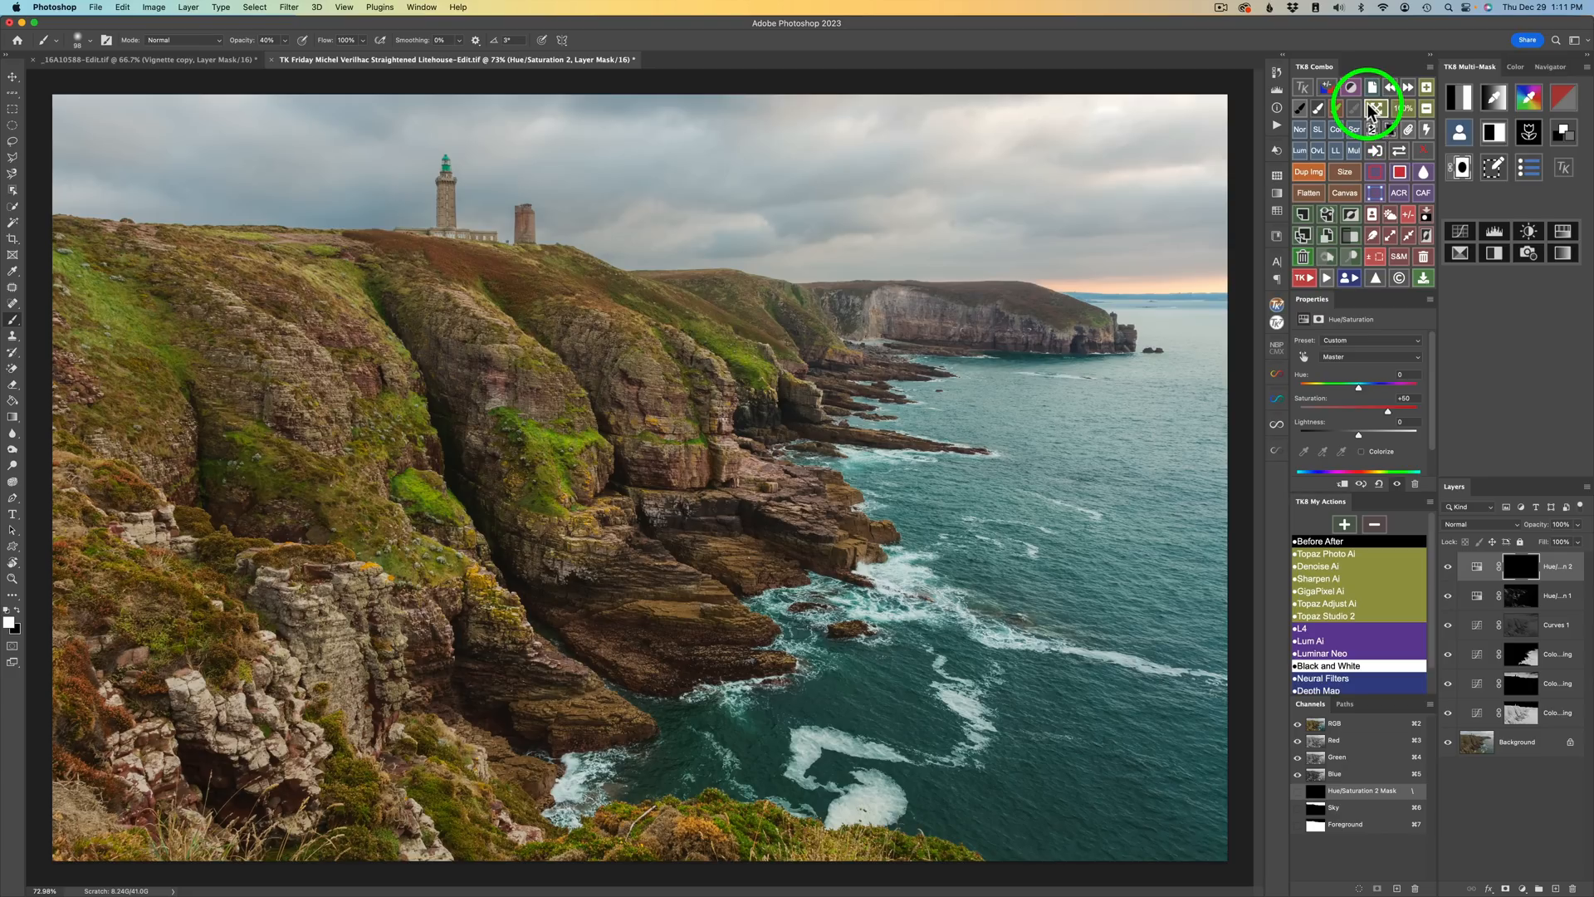
Step: Build a color mask from the red-brown slope below the lighthouse, strengthen it, and load it for painting on the Hue/Saturation mask
{"action": "left_click", "coordinate": [1529, 96]}
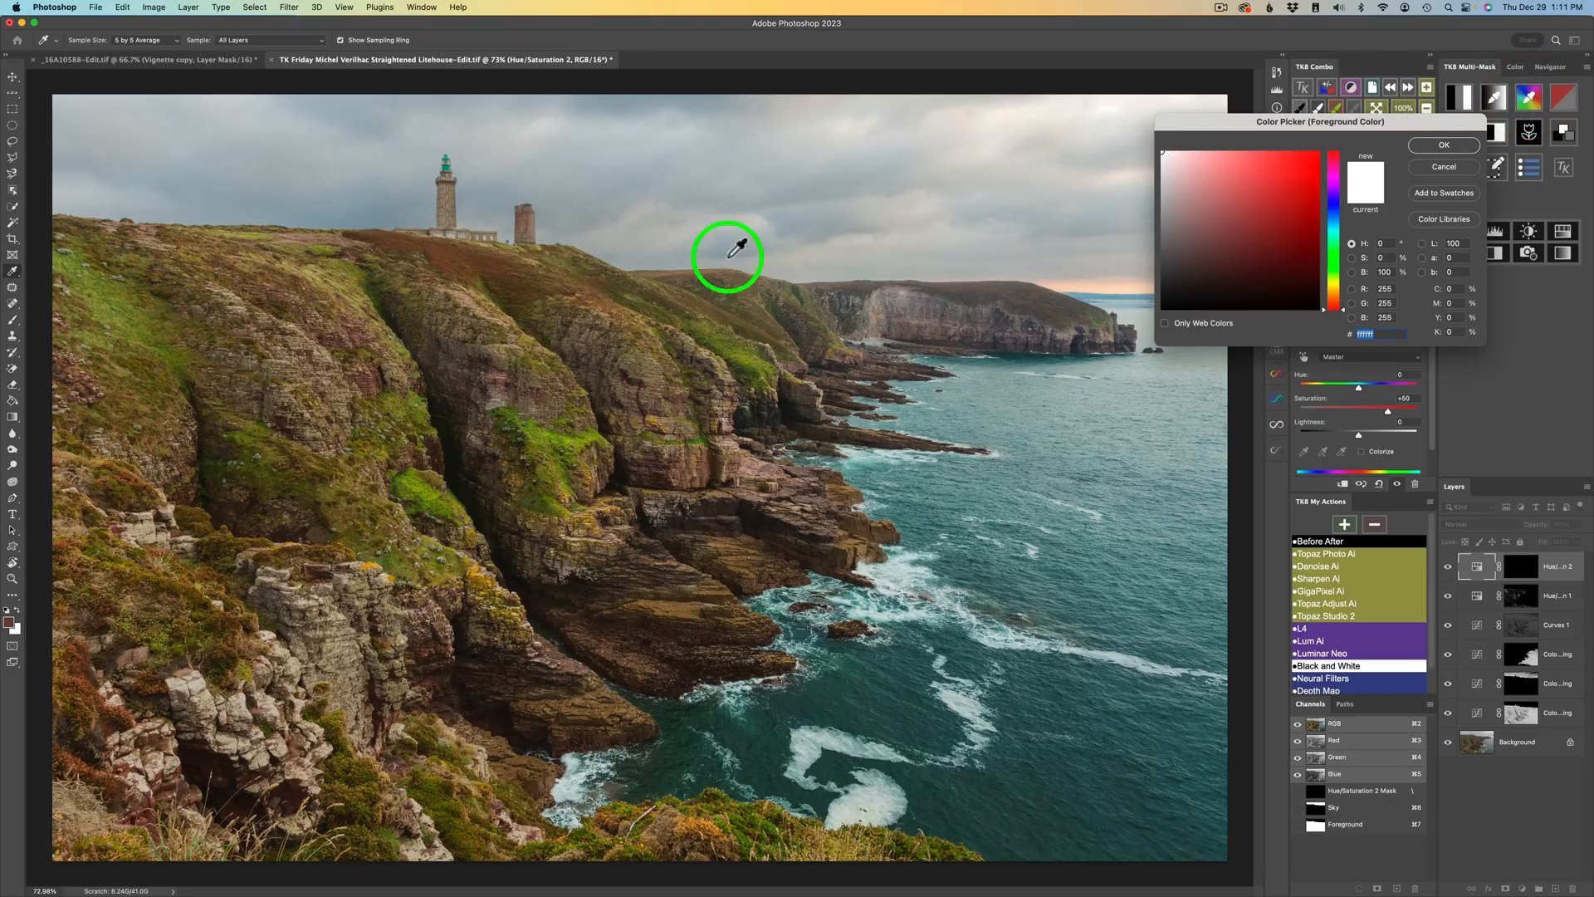
{"action": "left_click", "coordinate": [467, 258]}
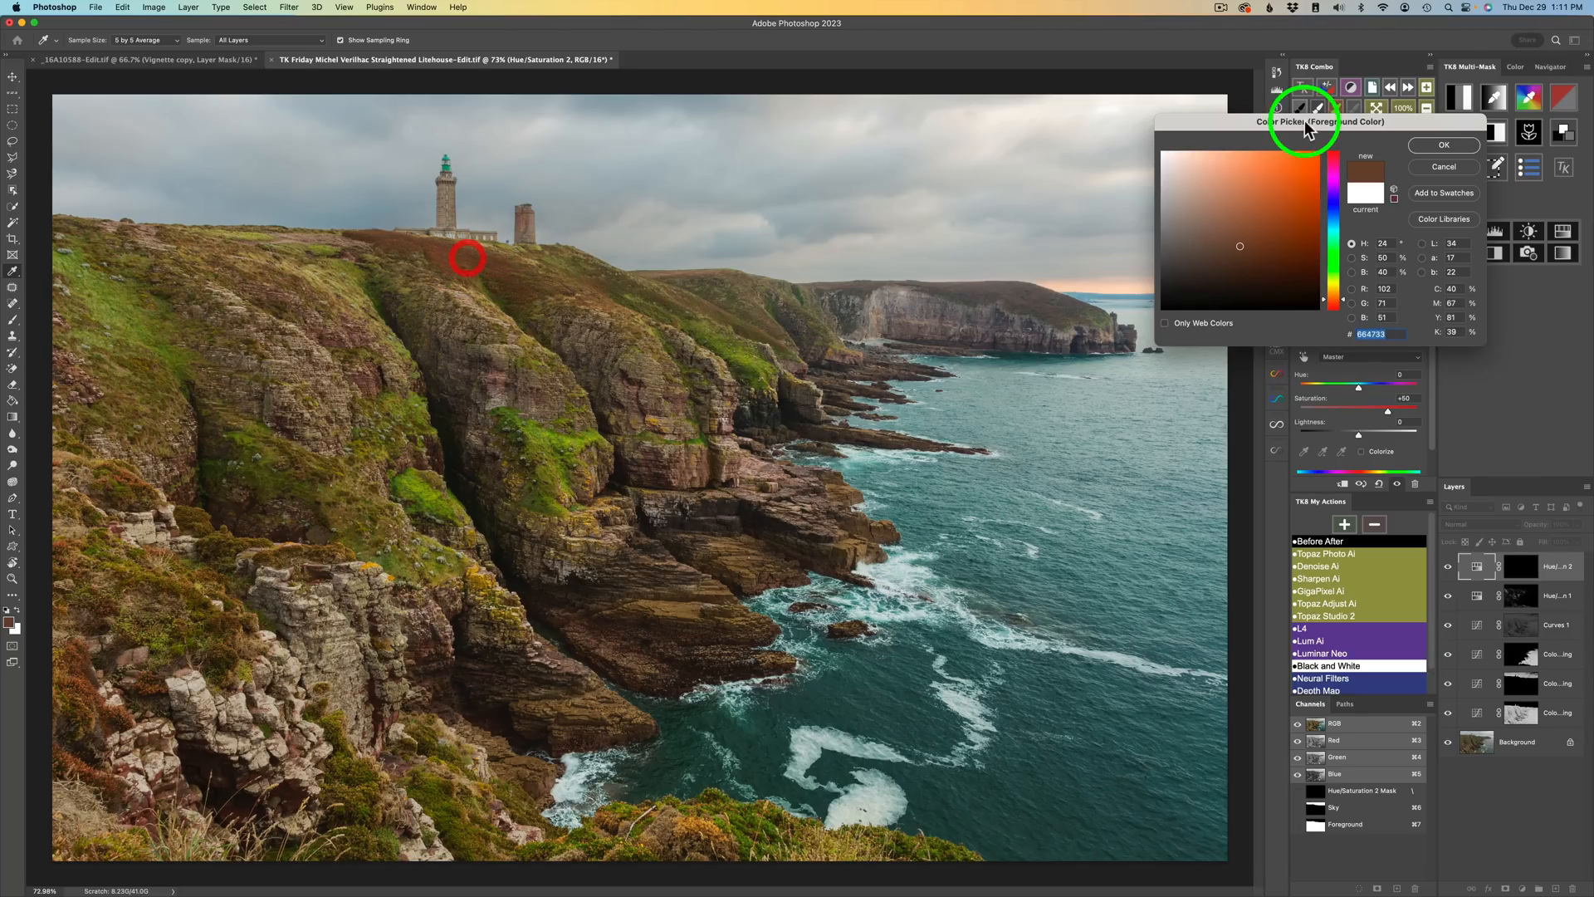
{"action": "left_click", "coordinate": [1449, 141]}
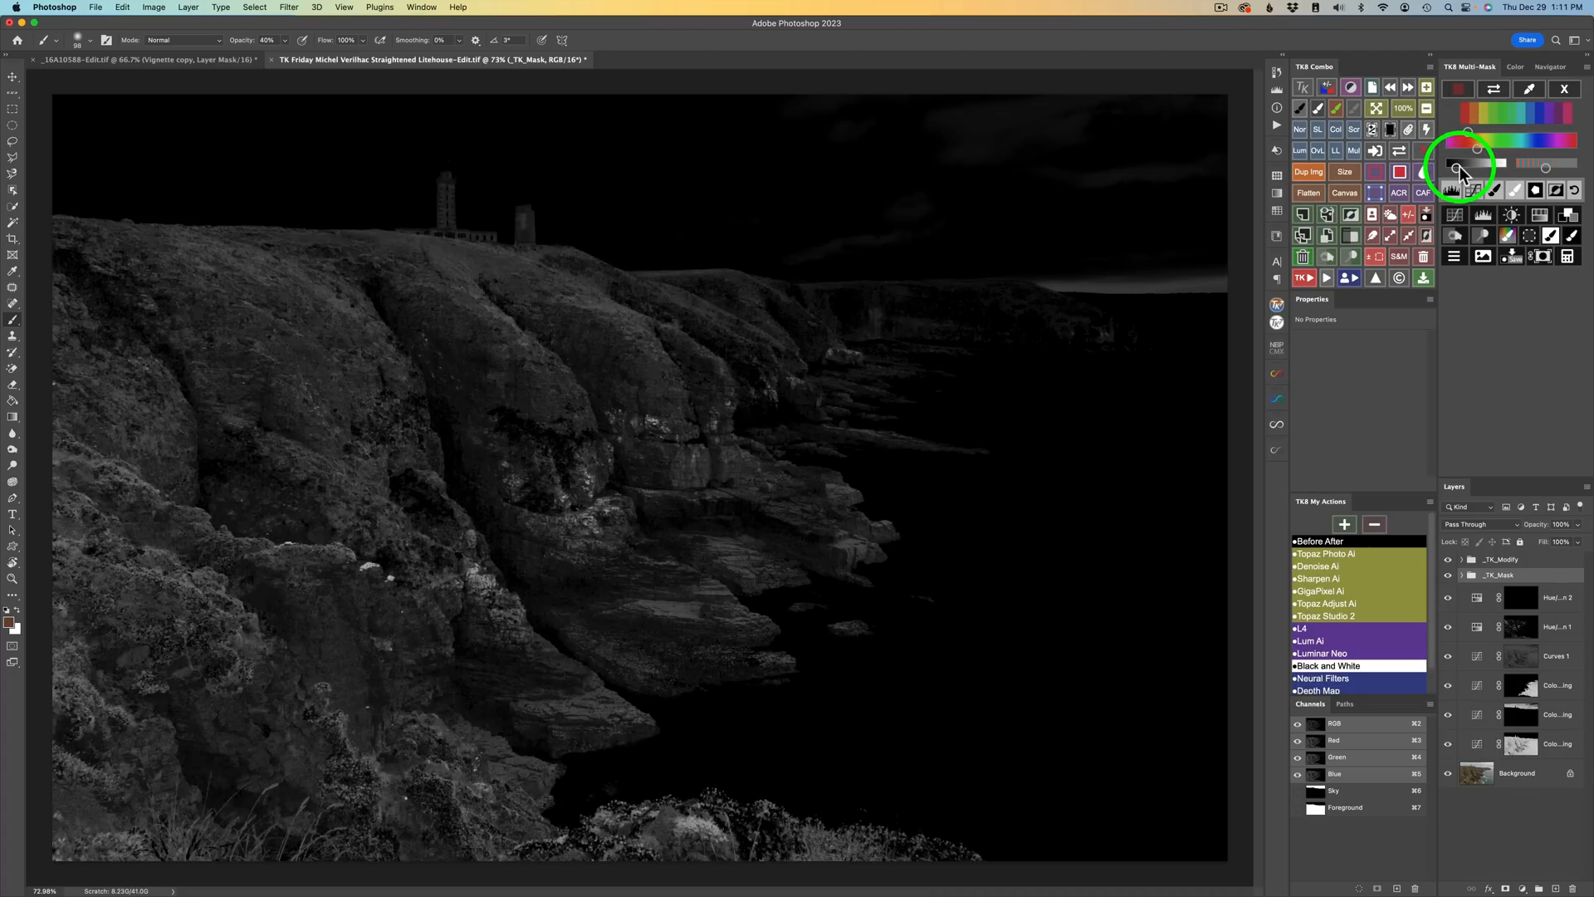
{"action": "left_click_drag", "start_coordinate": [1460, 172], "coordinate": [1492, 171]}
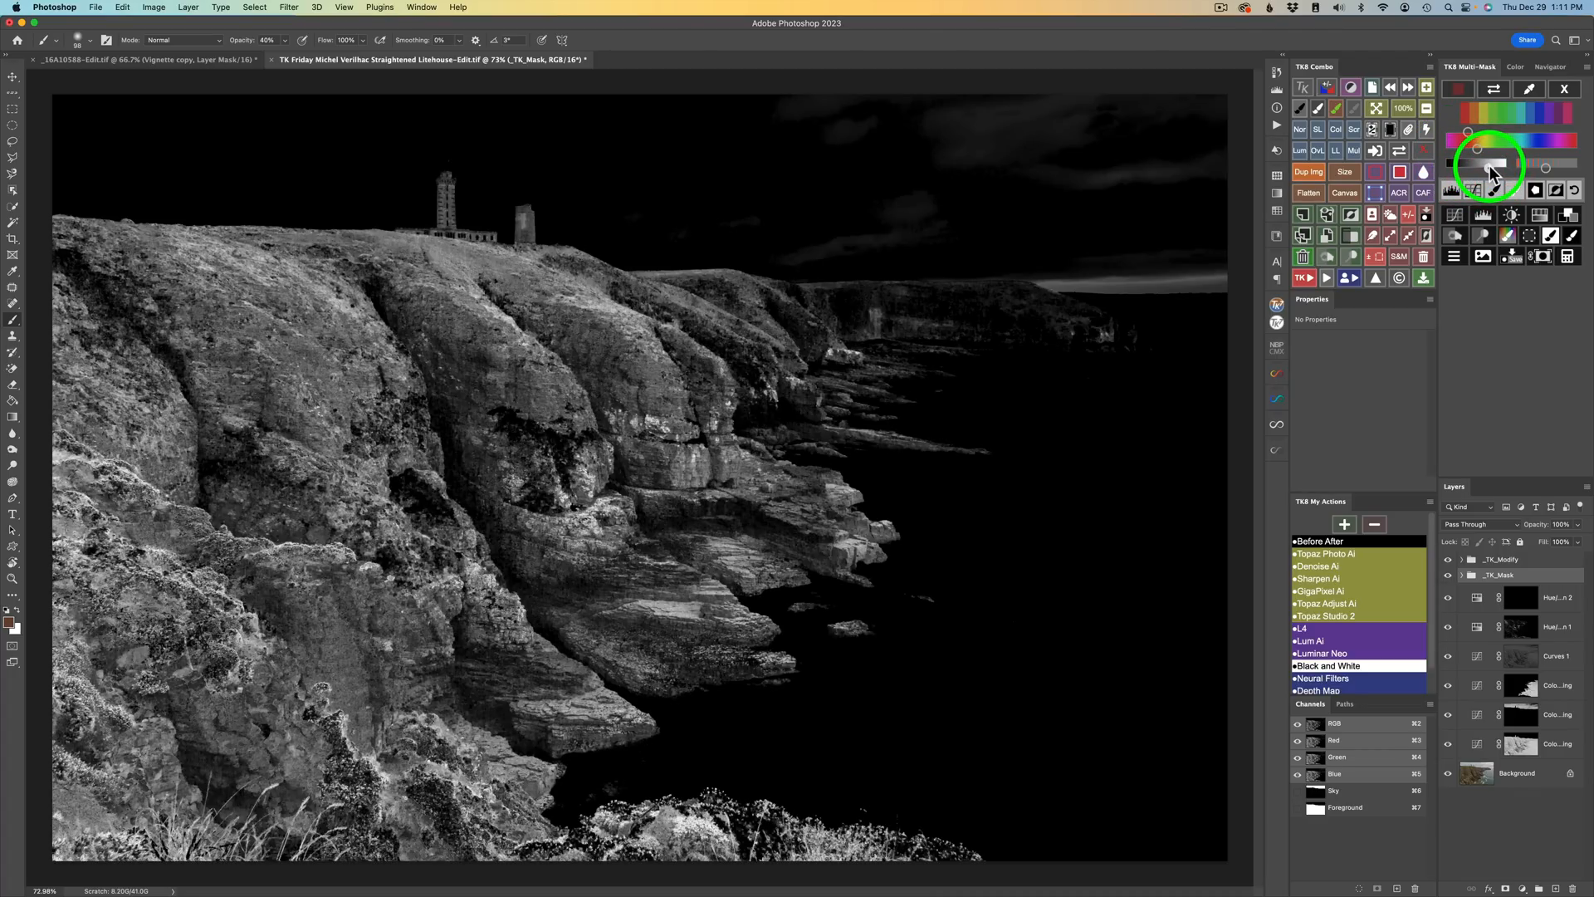
{"action": "left_click_drag", "start_coordinate": [1490, 168], "coordinate": [1491, 172]}
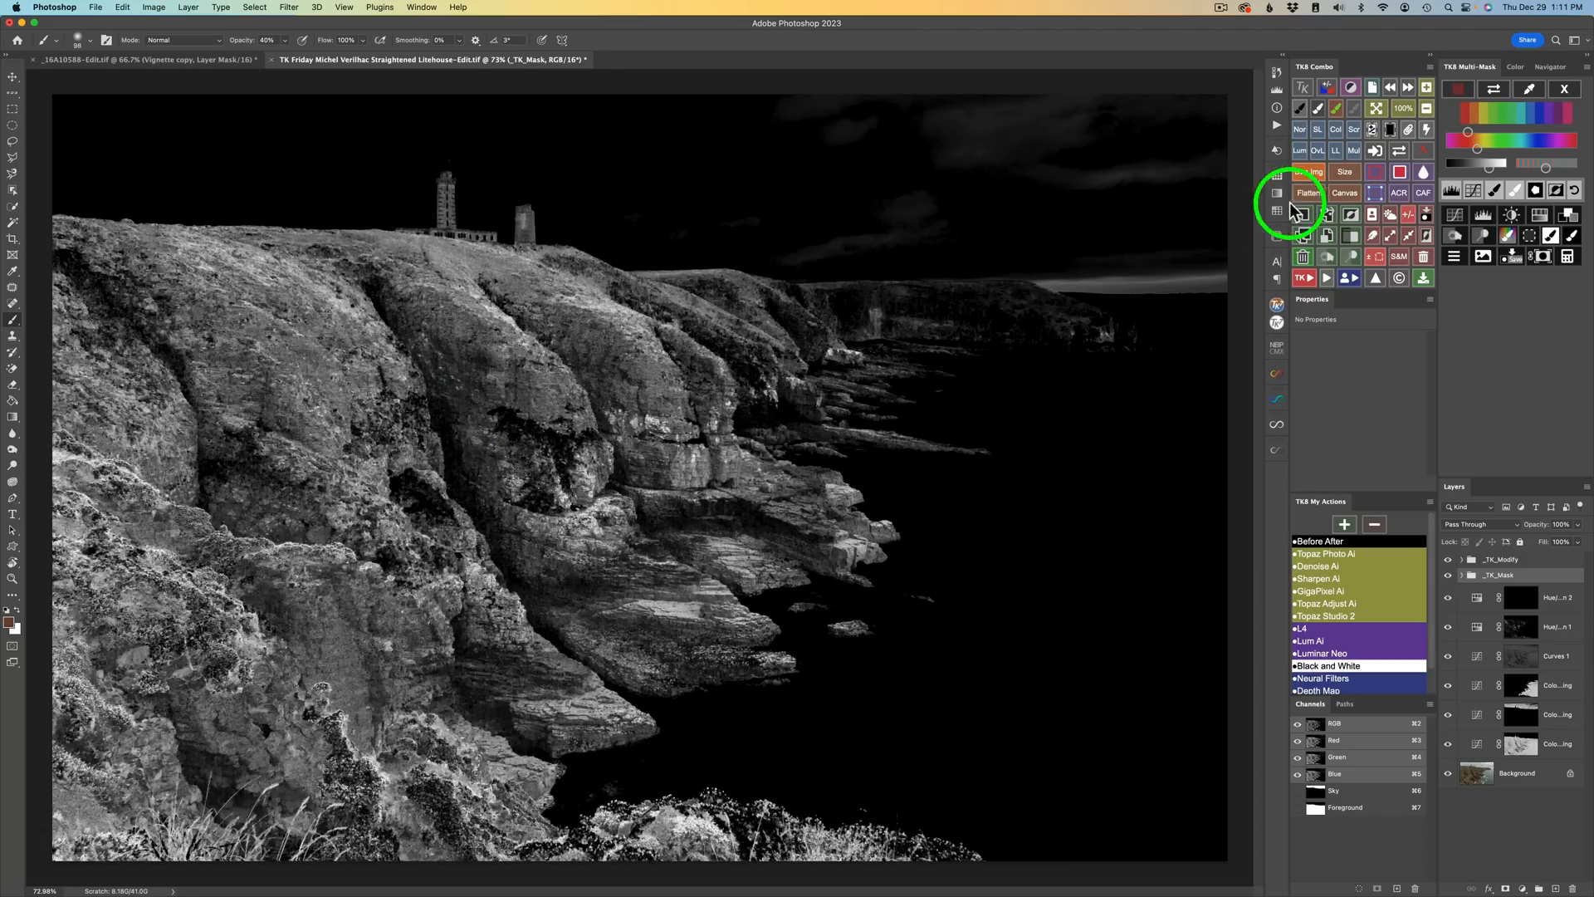
{"action": "left_click", "coordinate": [1574, 241]}
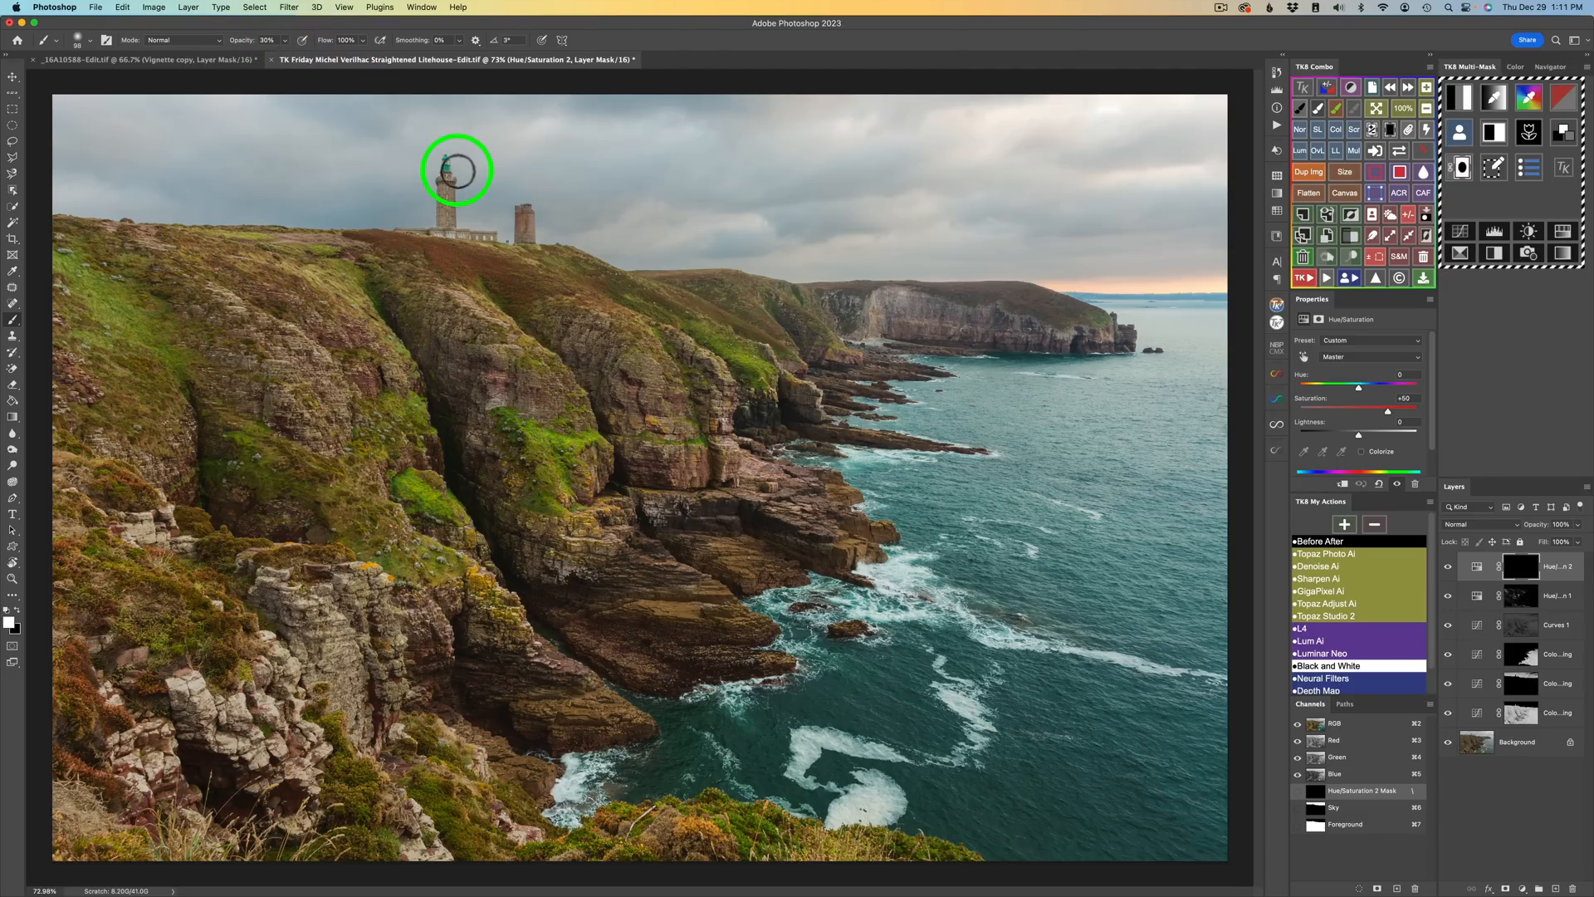
Step: Paint white at 30% brush opacity through the red-brown mask over the slope below the lighthouse and the upper cliff faces
{"action": "mouse_move", "coordinate": [471, 275]}
{"action": "left_mouse_down"}
{"action": "mouse_move", "coordinate": [389, 245]}
{"action": "mouse_move", "coordinate": [523, 272]}
{"action": "mouse_move", "coordinate": [480, 256]}
{"action": "mouse_move", "coordinate": [554, 312]}
{"action": "mouse_move", "coordinate": [496, 290]}
{"action": "mouse_move", "coordinate": [537, 318]}
{"action": "mouse_move", "coordinate": [540, 305]}
{"action": "mouse_move", "coordinate": [504, 288]}
{"action": "mouse_move", "coordinate": [499, 325]}
{"action": "mouse_move", "coordinate": [530, 303]}
{"action": "mouse_move", "coordinate": [498, 291]}
{"action": "mouse_move", "coordinate": [500, 357]}
{"action": "mouse_move", "coordinate": [522, 320]}
{"action": "mouse_move", "coordinate": [509, 286]}
{"action": "mouse_move", "coordinate": [481, 271]}
{"action": "mouse_move", "coordinate": [525, 315]}
{"action": "mouse_move", "coordinate": [458, 259]}
{"action": "mouse_move", "coordinate": [363, 239]}
{"action": "left_mouse_up"}
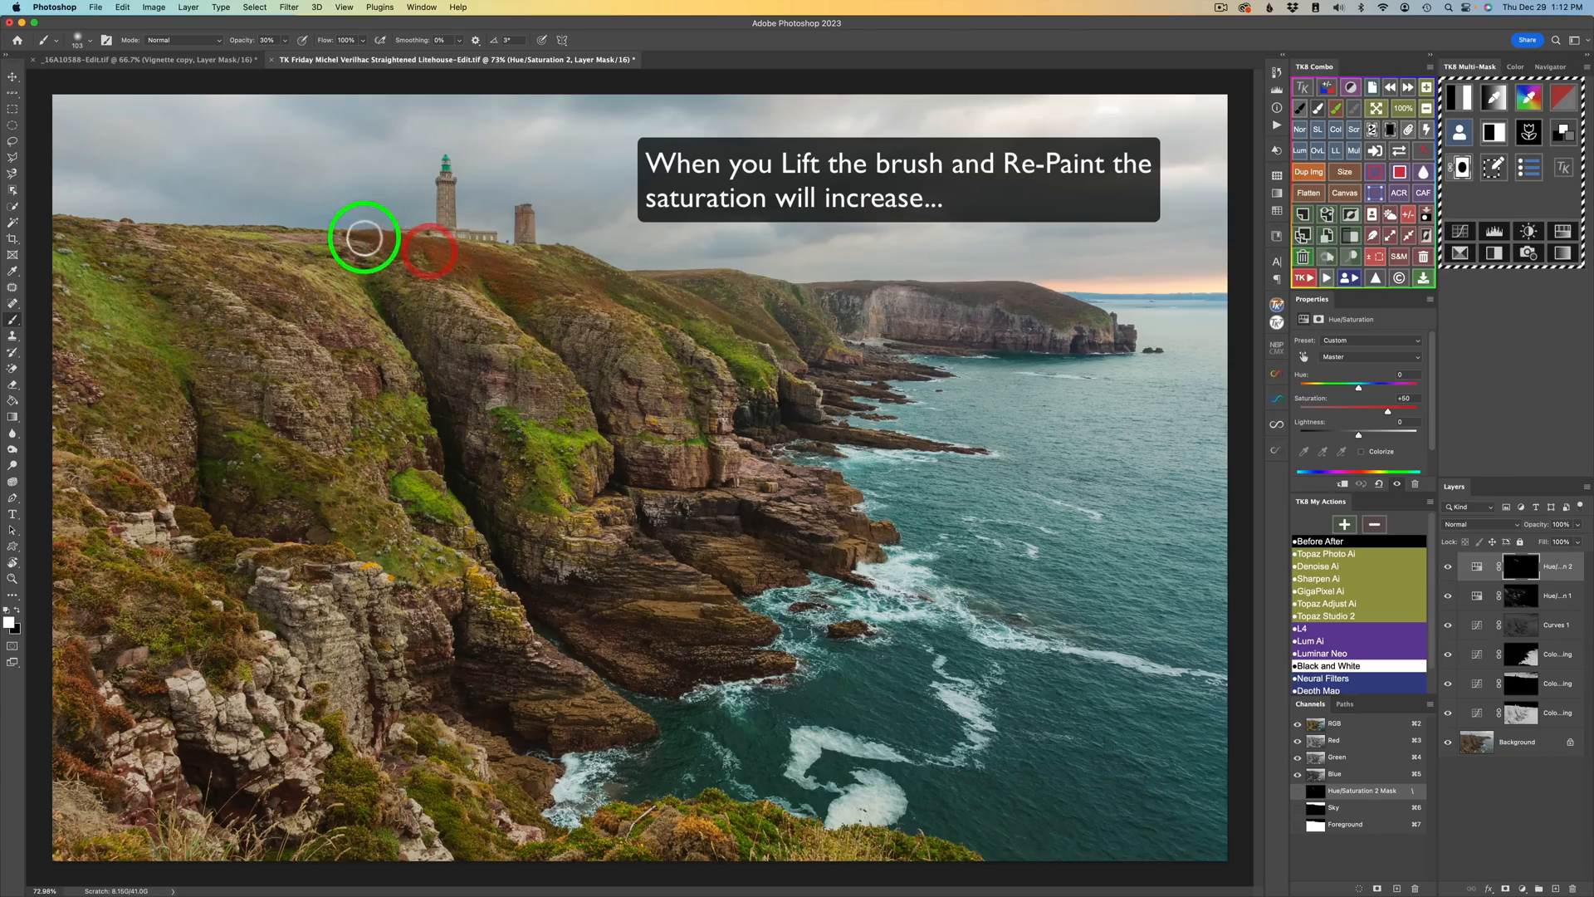
{"action": "left_click", "coordinate": [360, 238]}
{"action": "left_click", "coordinate": [462, 369]}
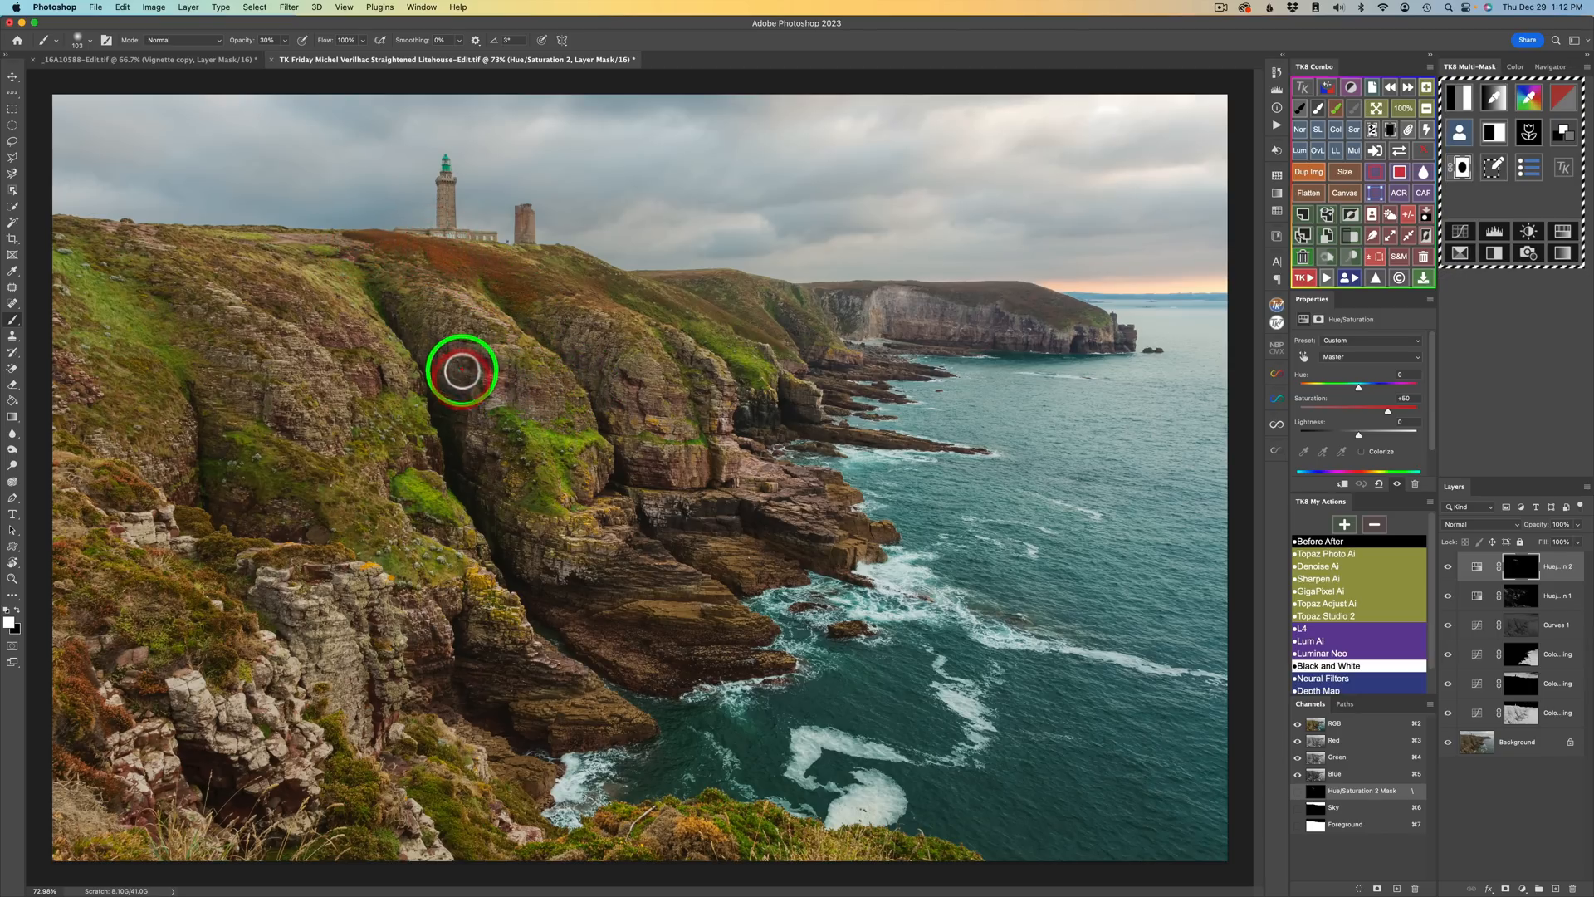
{"action": "mouse_move", "coordinate": [477, 382]}
{"action": "left_mouse_down"}
{"action": "mouse_move", "coordinate": [494, 413]}
{"action": "mouse_move", "coordinate": [516, 388]}
{"action": "mouse_move", "coordinate": [497, 424]}
{"action": "left_mouse_up"}
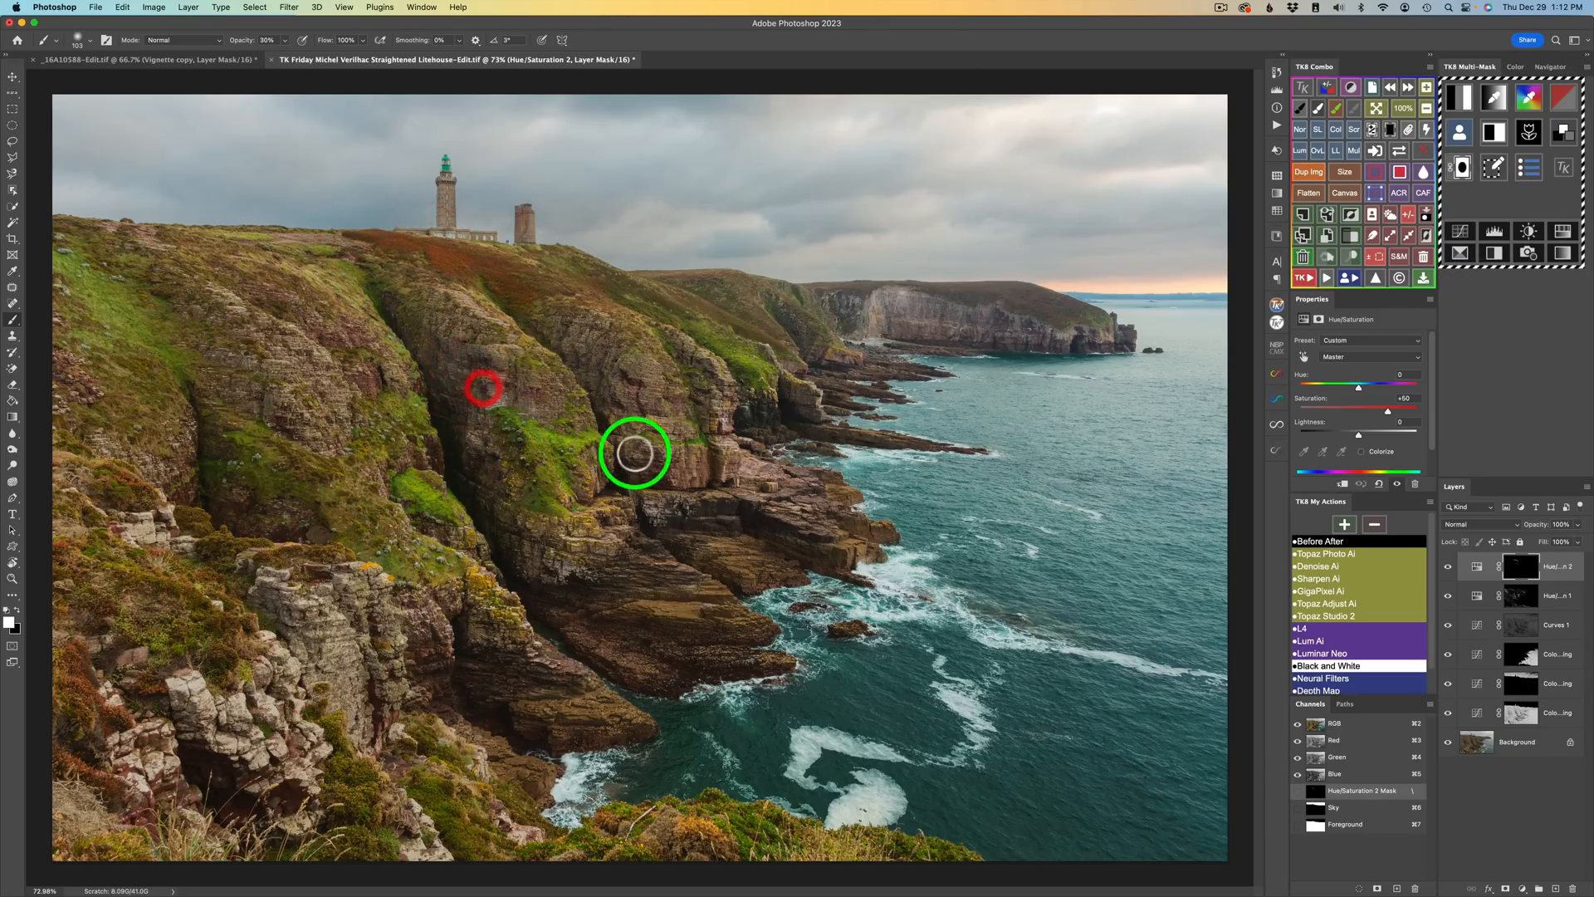
{"action": "left_click_drag", "start_coordinate": [679, 464], "coordinate": [652, 467]}
{"action": "mouse_move", "coordinate": [752, 329]}
{"action": "left_mouse_down"}
{"action": "mouse_move", "coordinate": [700, 302]}
{"action": "mouse_move", "coordinate": [781, 348]}
{"action": "mouse_move", "coordinate": [755, 328]}
{"action": "mouse_move", "coordinate": [776, 329]}
{"action": "mouse_move", "coordinate": [759, 334]}
{"action": "mouse_move", "coordinate": [749, 285]}
{"action": "mouse_move", "coordinate": [637, 284]}
{"action": "left_mouse_up"}
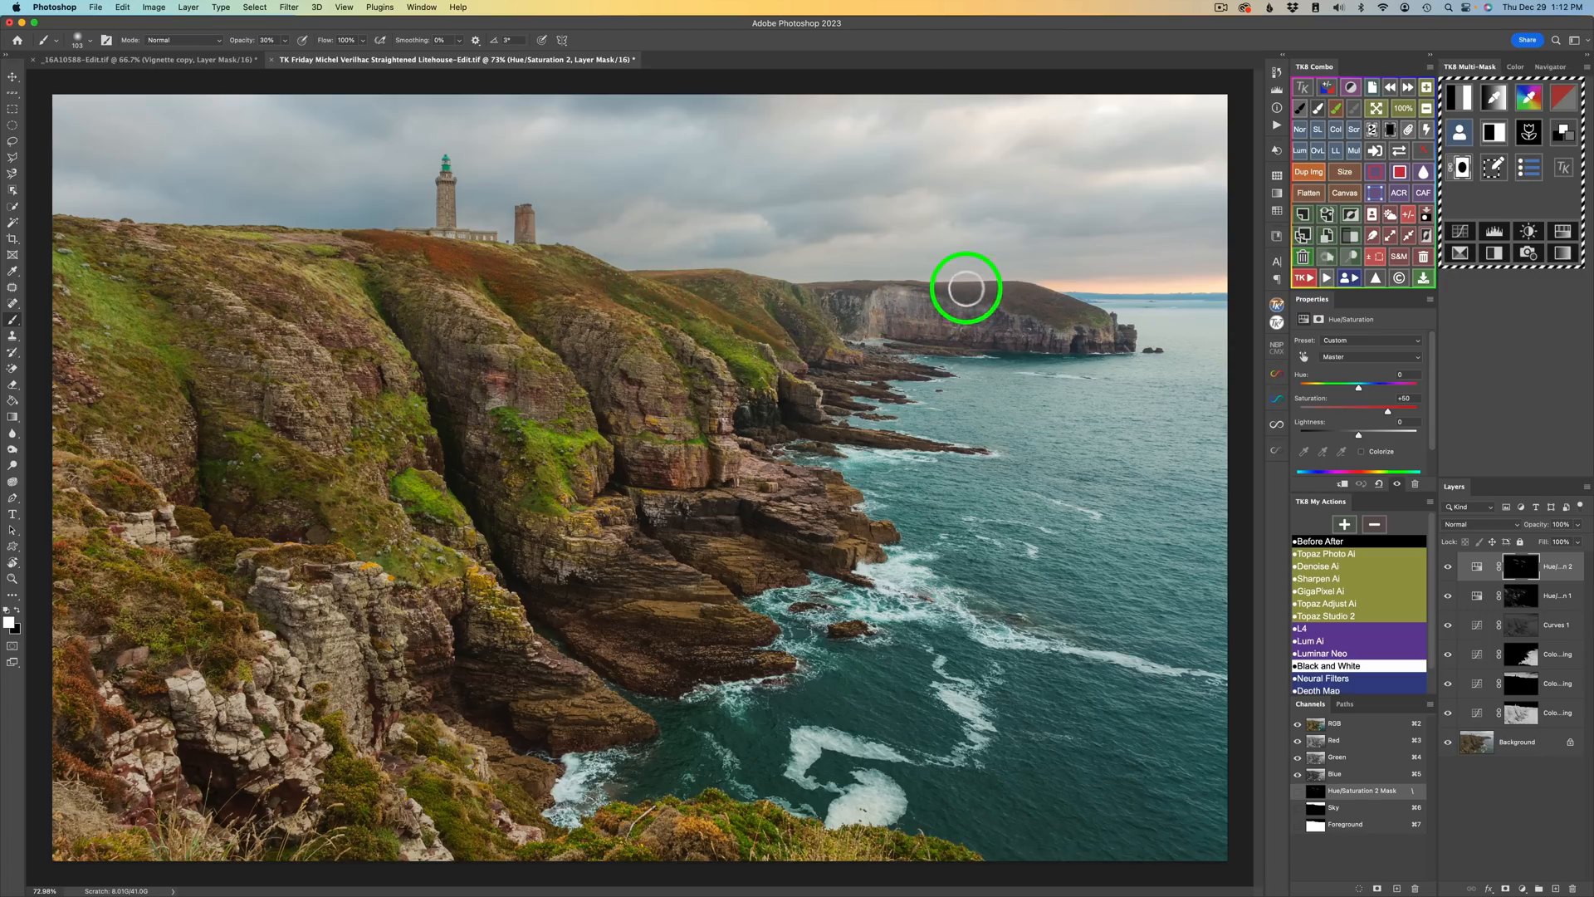
Step: Paint the saturation boost onto the distant headland and the rock ledges along the waterline
{"action": "mouse_move", "coordinate": [942, 292]}
{"action": "left_mouse_down"}
{"action": "mouse_move", "coordinate": [973, 303]}
{"action": "mouse_move", "coordinate": [1060, 307]}
{"action": "left_mouse_up"}
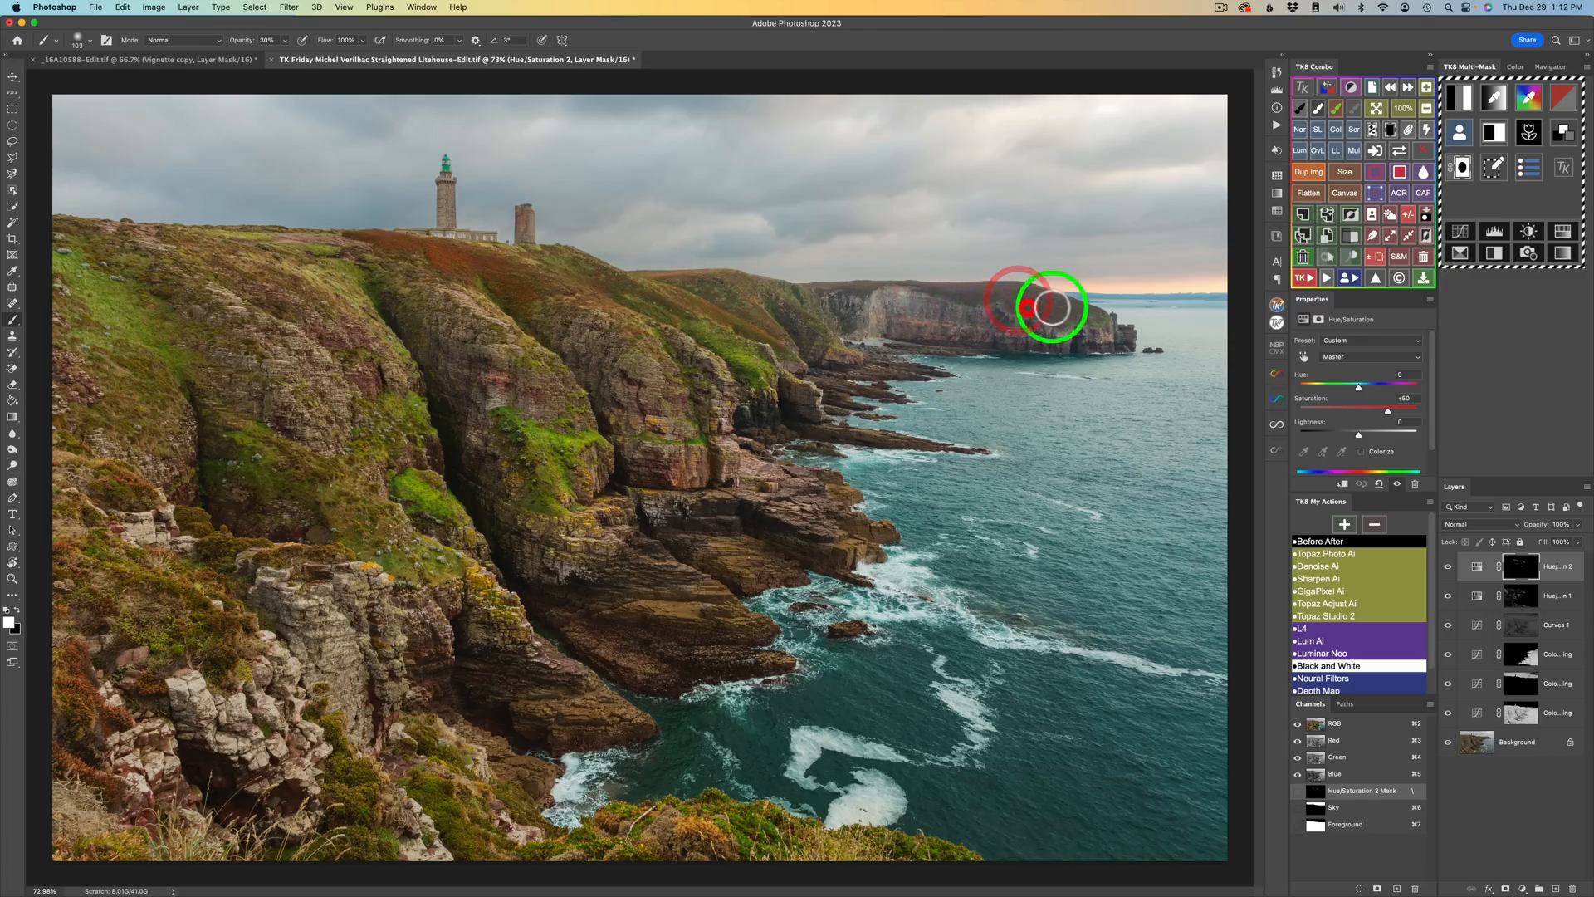
{"action": "left_click", "coordinate": [1004, 321]}
{"action": "mouse_move", "coordinate": [869, 540]}
{"action": "left_mouse_down"}
{"action": "mouse_move", "coordinate": [844, 557]}
{"action": "mouse_move", "coordinate": [881, 538]}
{"action": "mouse_move", "coordinate": [844, 551]}
{"action": "mouse_move", "coordinate": [847, 498]}
{"action": "mouse_move", "coordinate": [822, 486]}
{"action": "left_mouse_up"}
{"action": "mouse_move", "coordinate": [714, 471]}
{"action": "left_mouse_down"}
{"action": "mouse_move", "coordinate": [680, 474]}
{"action": "mouse_move", "coordinate": [701, 456]}
{"action": "mouse_move", "coordinate": [726, 466]}
{"action": "left_mouse_up"}
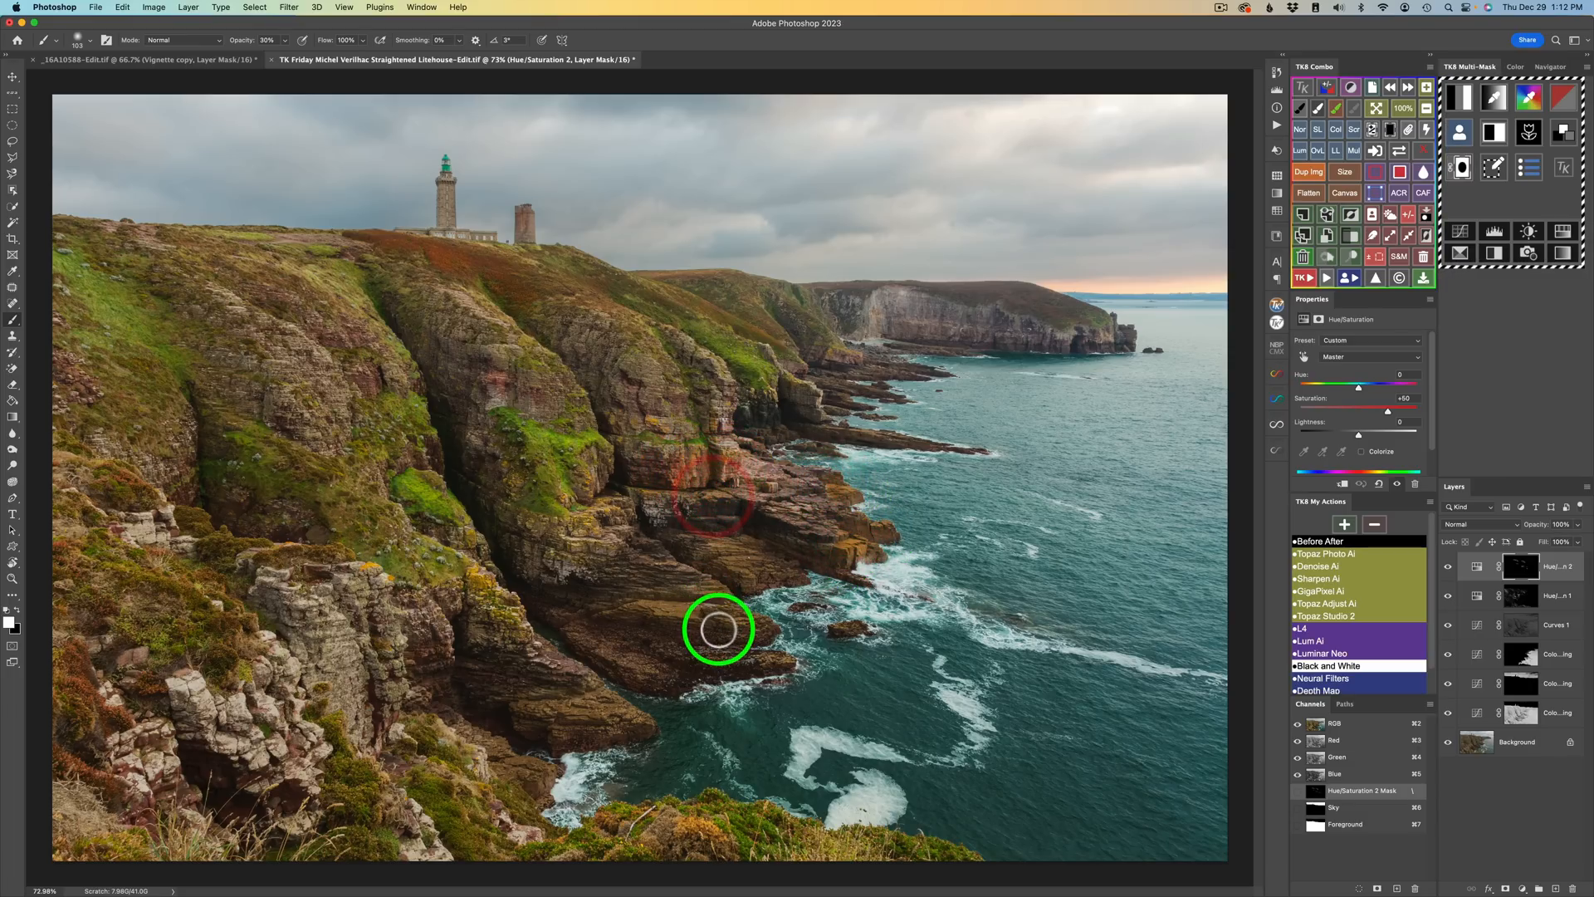
{"action": "left_click", "coordinate": [621, 628]}
{"action": "mouse_move", "coordinate": [622, 628]}
{"action": "left_mouse_down"}
{"action": "mouse_move", "coordinate": [755, 635]}
{"action": "mouse_move", "coordinate": [616, 611]}
{"action": "mouse_move", "coordinate": [764, 618]}
{"action": "mouse_move", "coordinate": [764, 561]}
{"action": "mouse_move", "coordinate": [715, 557]}
{"action": "mouse_move", "coordinate": [771, 565]}
{"action": "mouse_move", "coordinate": [700, 541]}
{"action": "mouse_move", "coordinate": [868, 551]}
{"action": "mouse_move", "coordinate": [848, 548]}
{"action": "mouse_move", "coordinate": [830, 487]}
{"action": "left_mouse_up"}
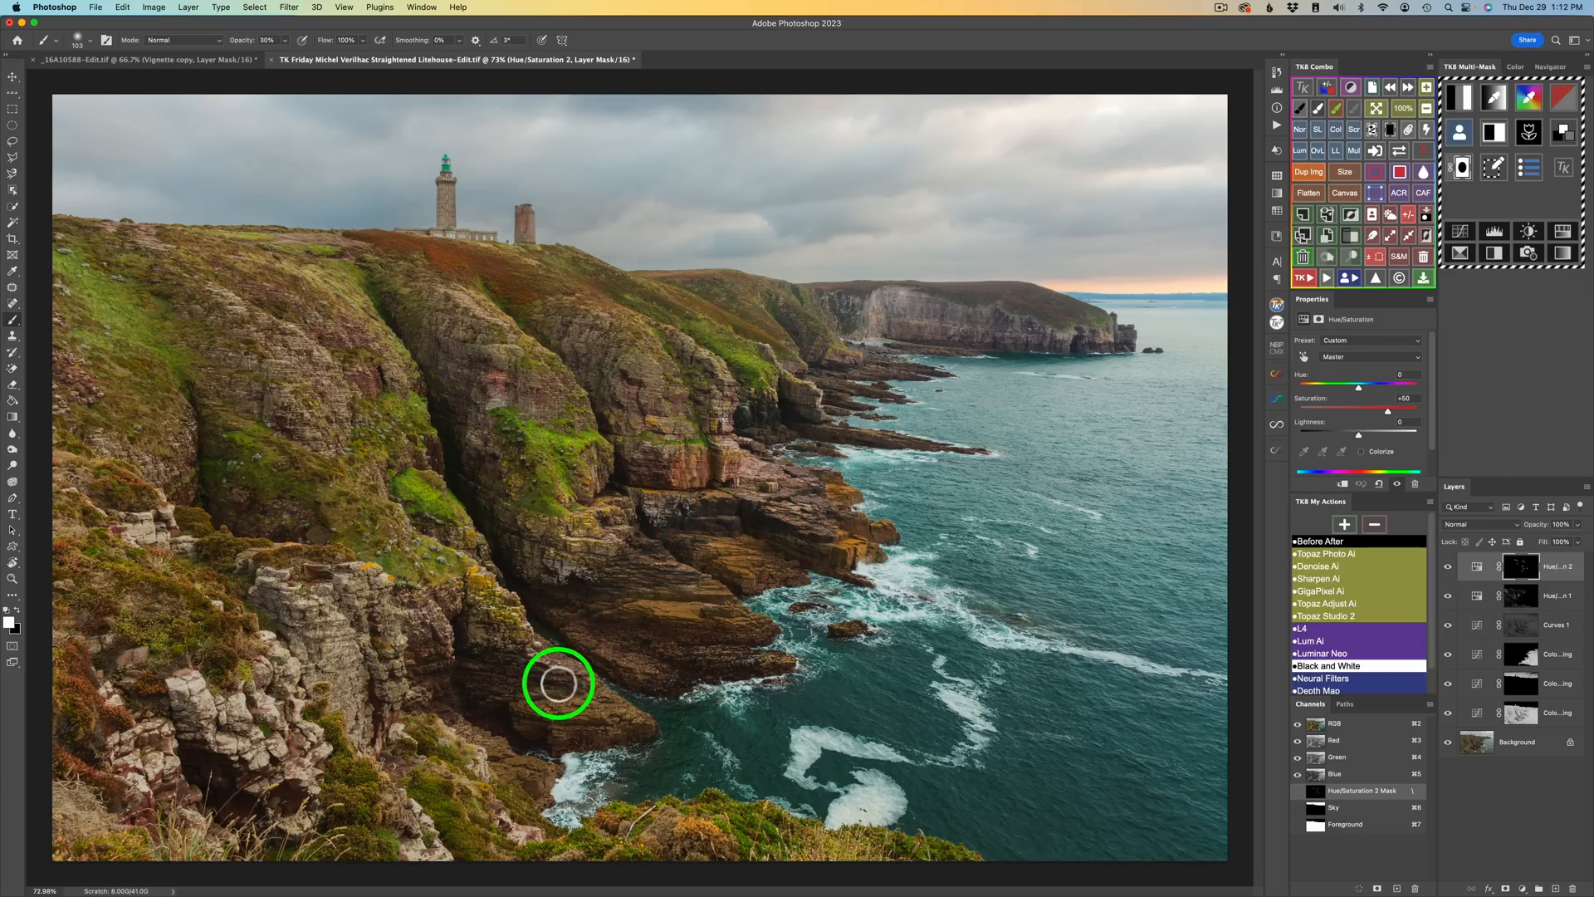
{"action": "mouse_move", "coordinate": [506, 671]}
{"action": "left_mouse_down"}
{"action": "mouse_move", "coordinate": [470, 669]}
{"action": "mouse_move", "coordinate": [583, 683]}
{"action": "mouse_move", "coordinate": [499, 677]}
{"action": "mouse_move", "coordinate": [603, 731]}
{"action": "mouse_move", "coordinate": [580, 729]}
{"action": "mouse_move", "coordinate": [637, 723]}
{"action": "mouse_move", "coordinate": [580, 736]}
{"action": "left_mouse_up"}
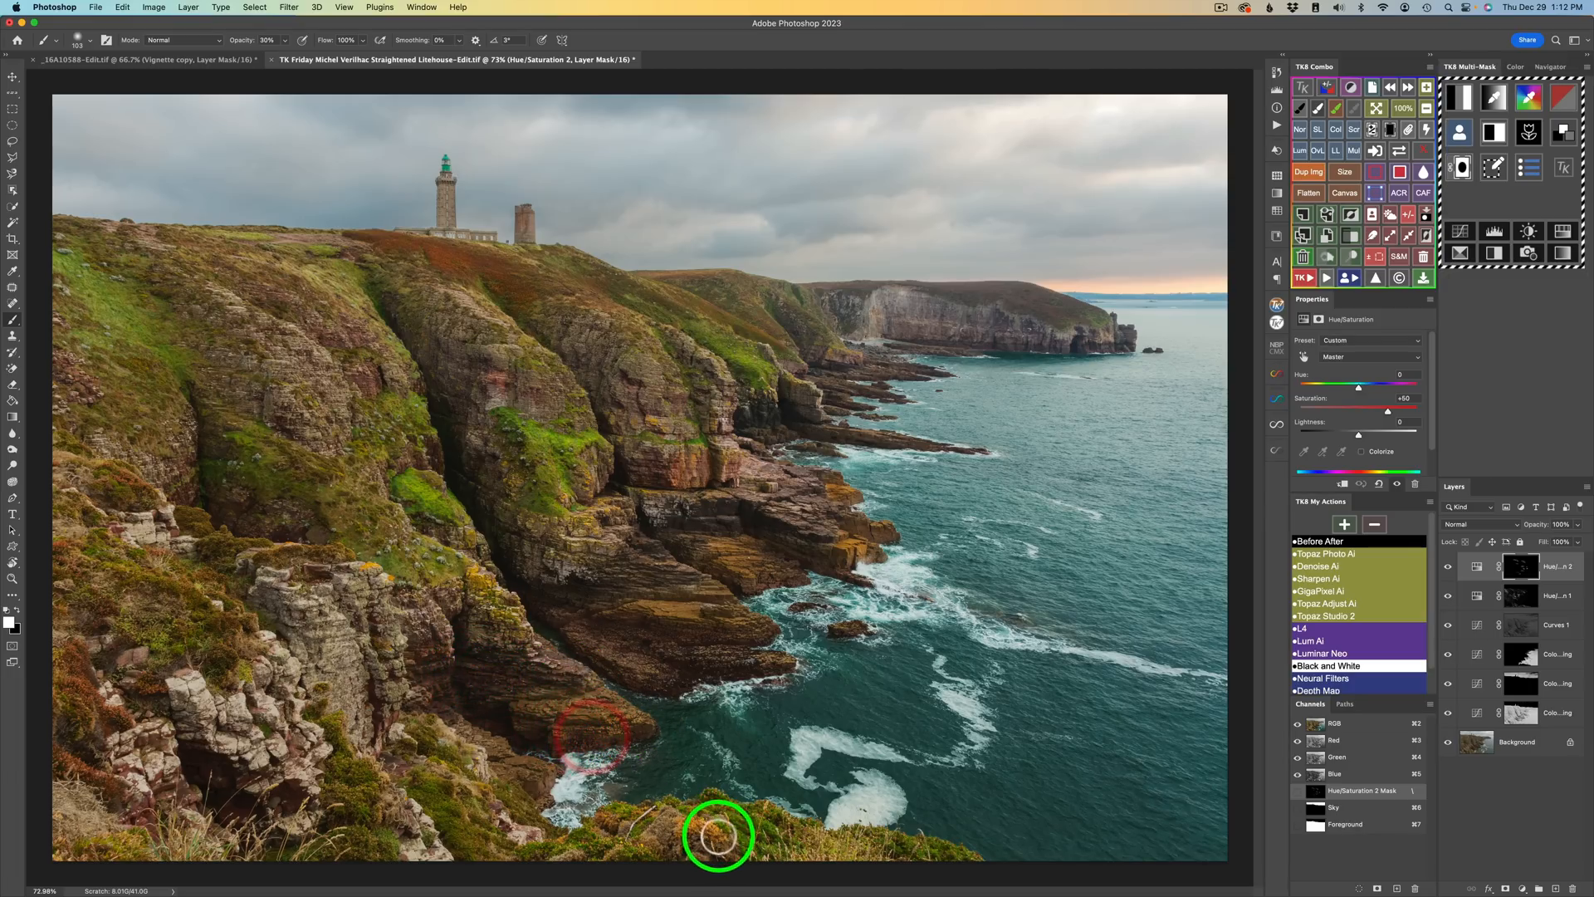
Step: Brush the saturation boost over the near foreground plants, the central cliff, and the grassy slope west of the lighthouse
{"action": "mouse_move", "coordinate": [672, 835]}
{"action": "left_mouse_down"}
{"action": "mouse_move", "coordinate": [735, 859]}
{"action": "mouse_move", "coordinate": [701, 845]}
{"action": "mouse_move", "coordinate": [701, 859]}
{"action": "mouse_move", "coordinate": [634, 813]}
{"action": "mouse_move", "coordinate": [592, 854]}
{"action": "left_mouse_up"}
{"action": "left_click", "coordinate": [832, 853]}
{"action": "left_click", "coordinate": [378, 726]}
{"action": "left_click", "coordinate": [362, 601]}
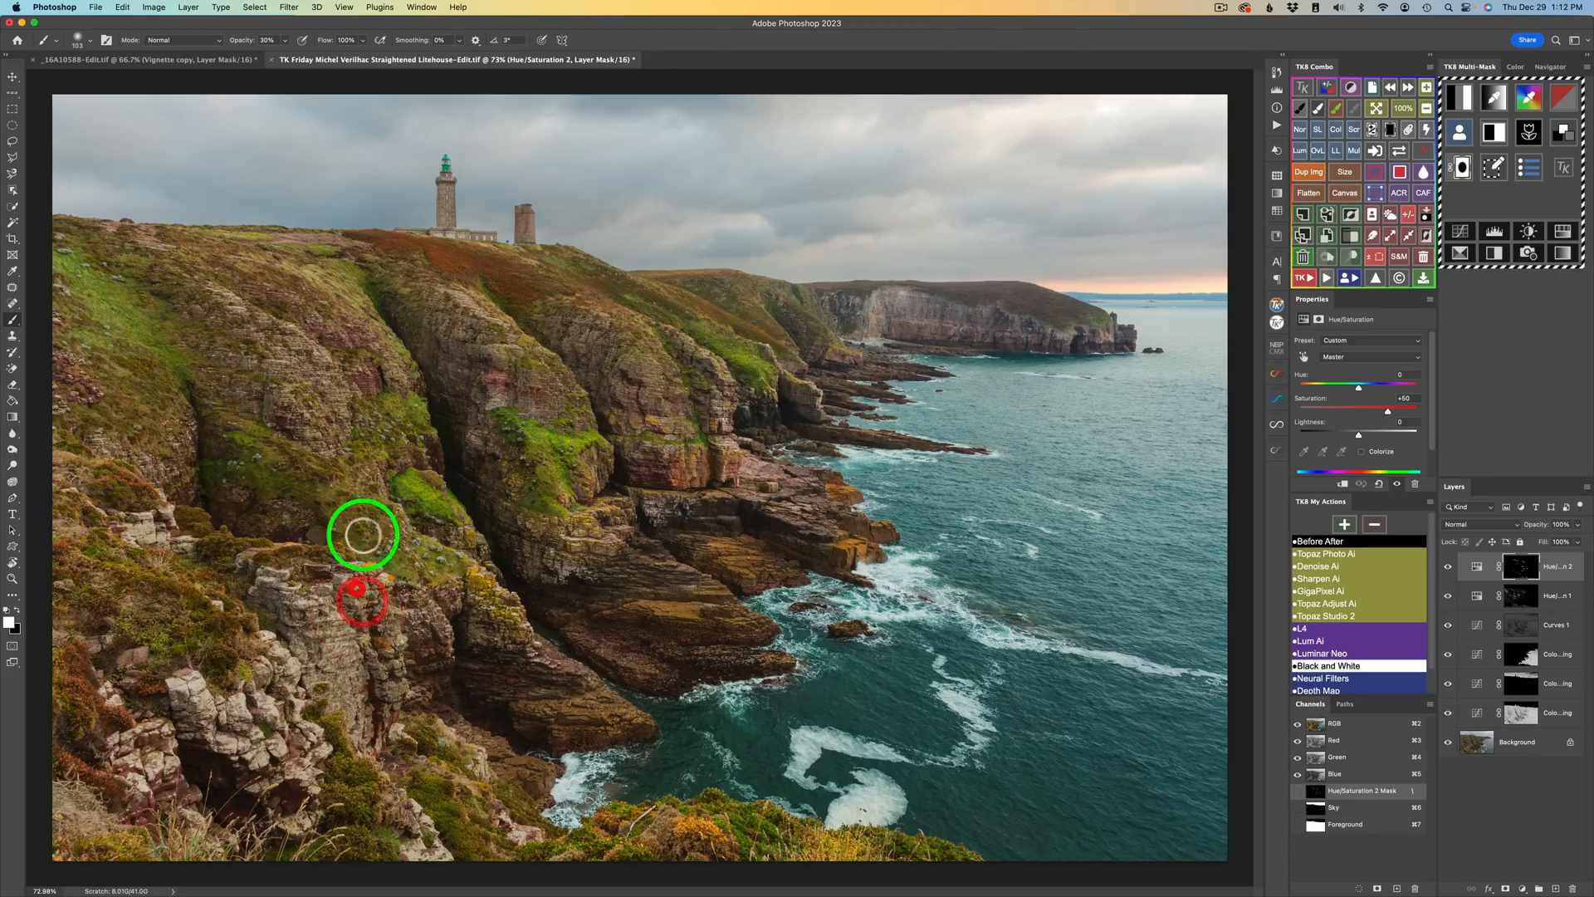
{"action": "left_click", "coordinate": [361, 366]}
{"action": "left_click", "coordinate": [332, 338]}
{"action": "left_click_drag", "start_coordinate": [256, 285], "coordinate": [309, 299]}
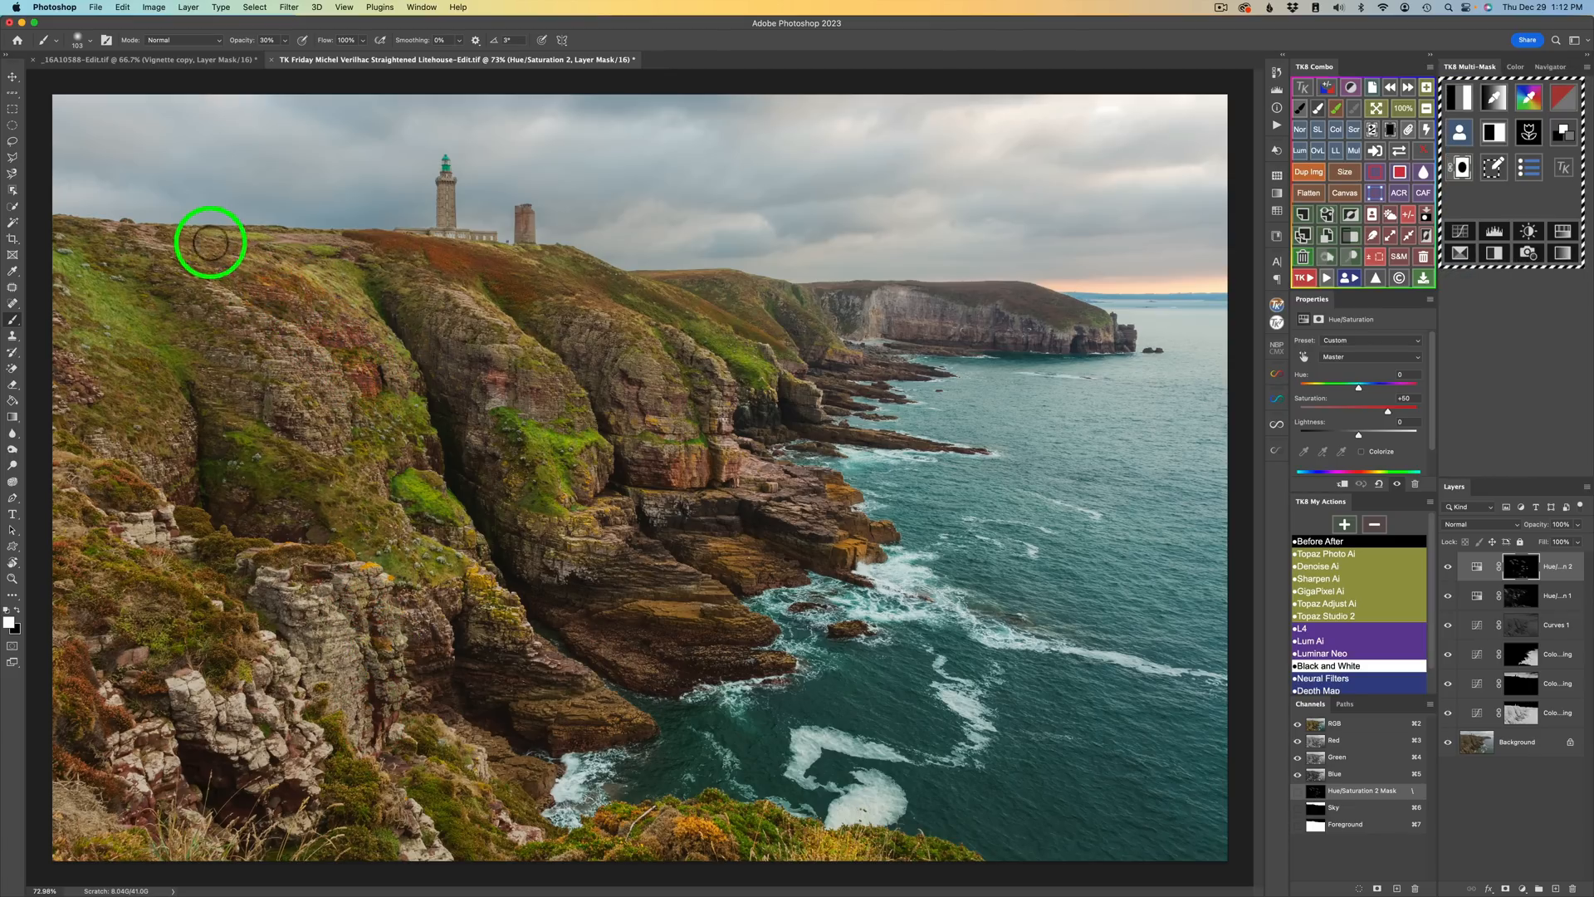
{"action": "left_click", "coordinate": [166, 227]}
{"action": "left_click_drag", "start_coordinate": [114, 237], "coordinate": [138, 239]}
{"action": "mouse_move", "coordinate": [135, 363]}
{"action": "left_mouse_down"}
{"action": "mouse_move", "coordinate": [240, 375]}
{"action": "mouse_move", "coordinate": [177, 422]}
{"action": "left_mouse_up"}
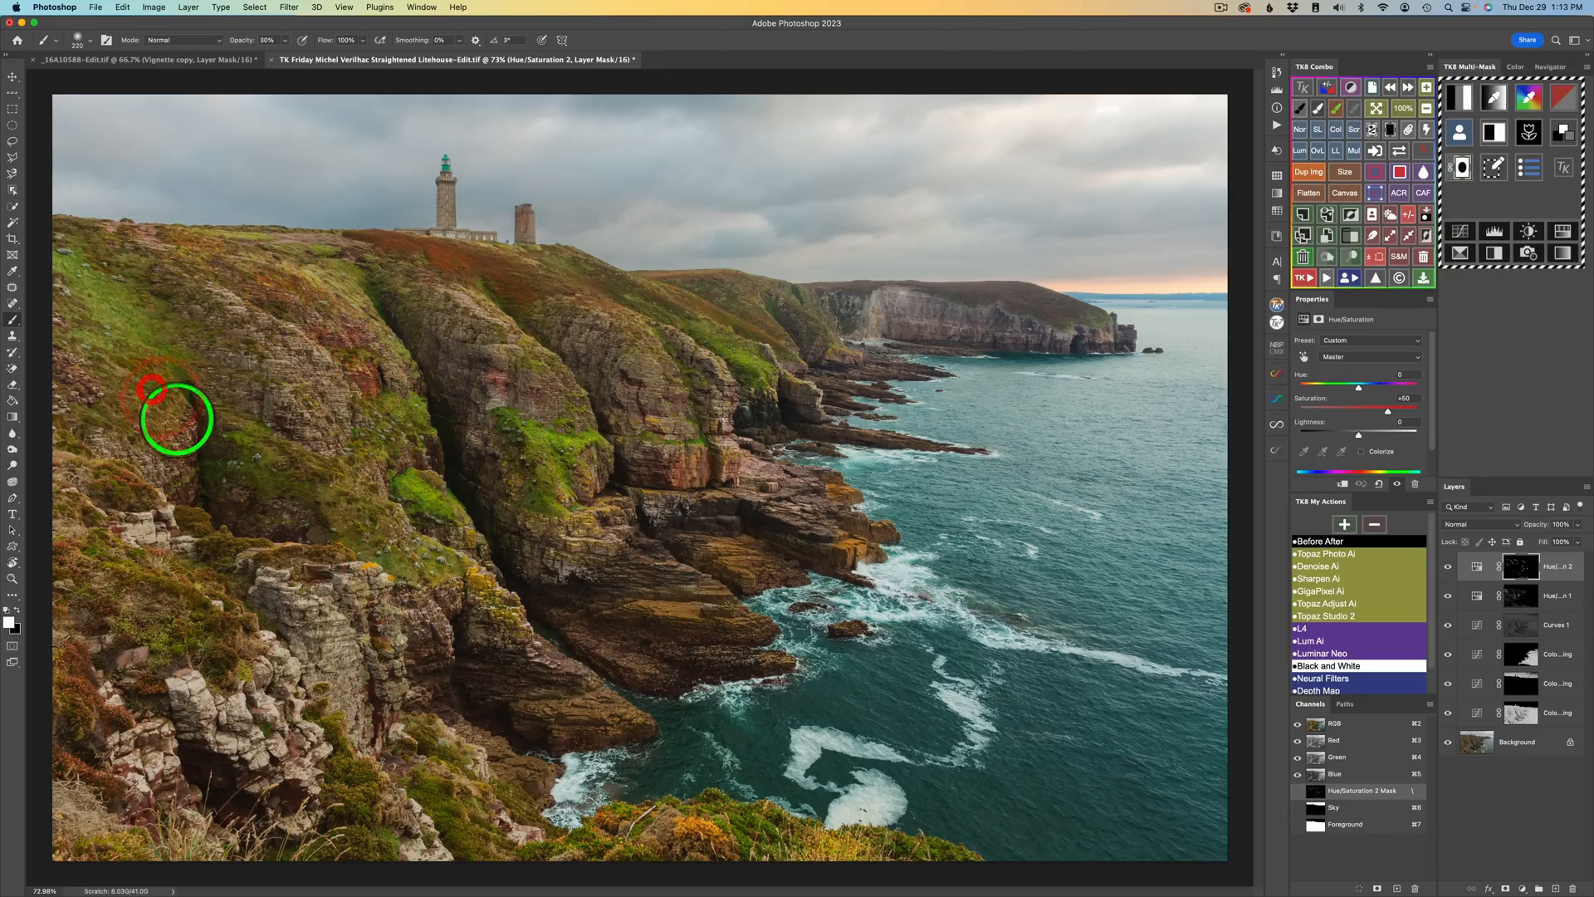
{"action": "left_click_drag", "start_coordinate": [57, 304], "coordinate": [100, 340]}
Step: Paint the saturation boost with a larger brush over the nearest foreground rocks and the rust-colored vegetation around them
{"action": "left_click", "coordinate": [64, 562]}
{"action": "left_click", "coordinate": [48, 664]}
{"action": "left_click", "coordinate": [113, 690]}
{"action": "left_click", "coordinate": [196, 764]}
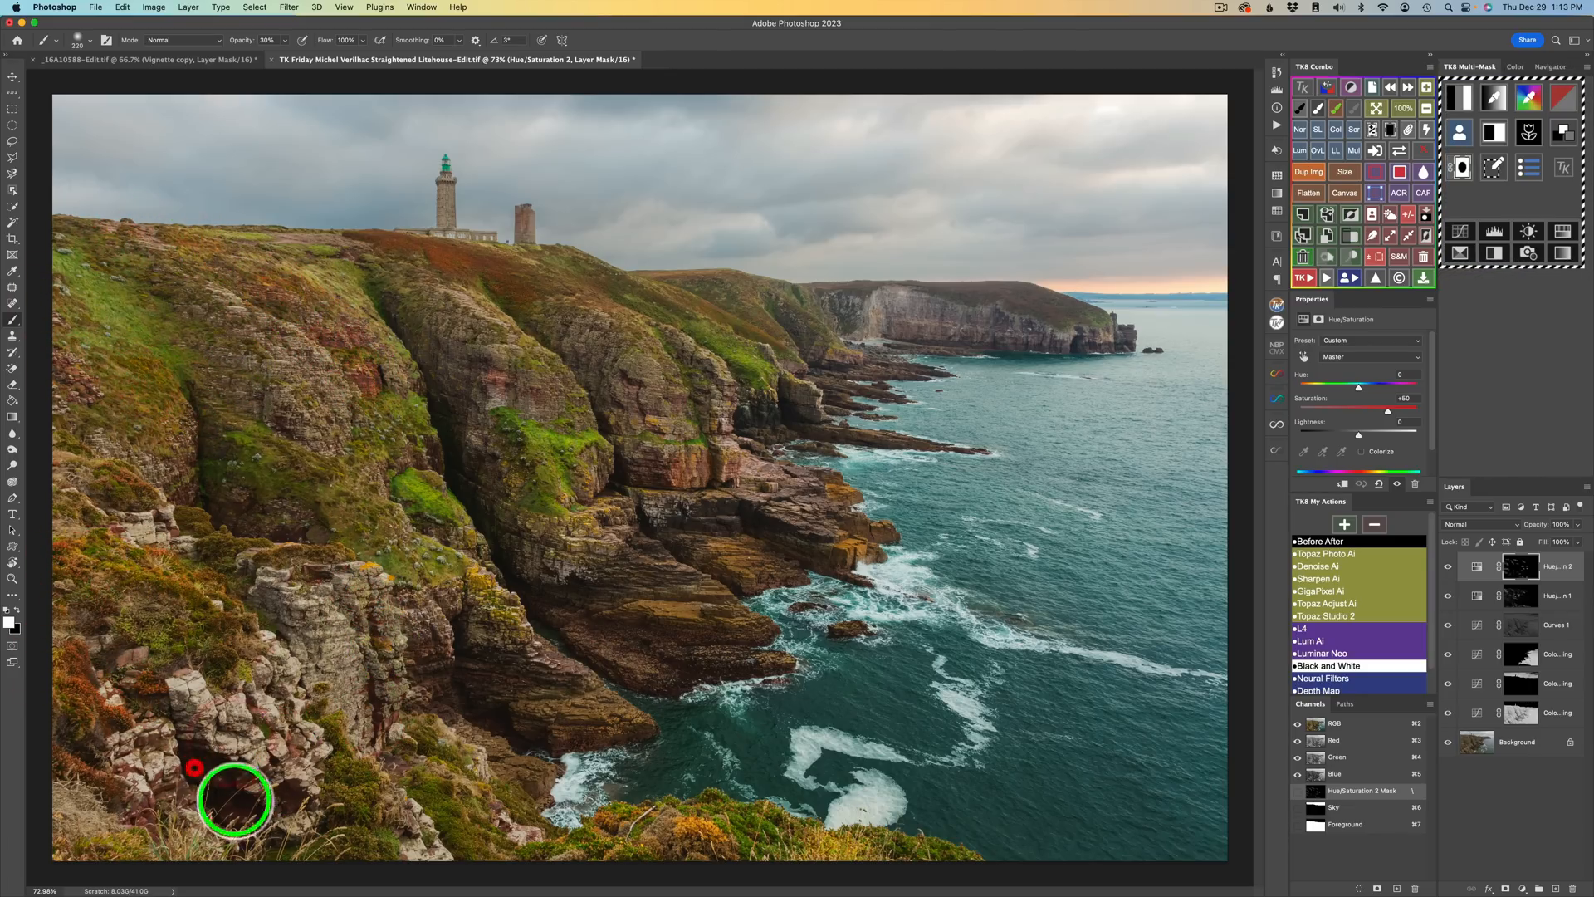
{"action": "left_click", "coordinate": [342, 682]}
{"action": "left_click", "coordinate": [299, 585]}
{"action": "left_click", "coordinate": [76, 772]}
{"action": "left_click", "coordinate": [41, 855]}
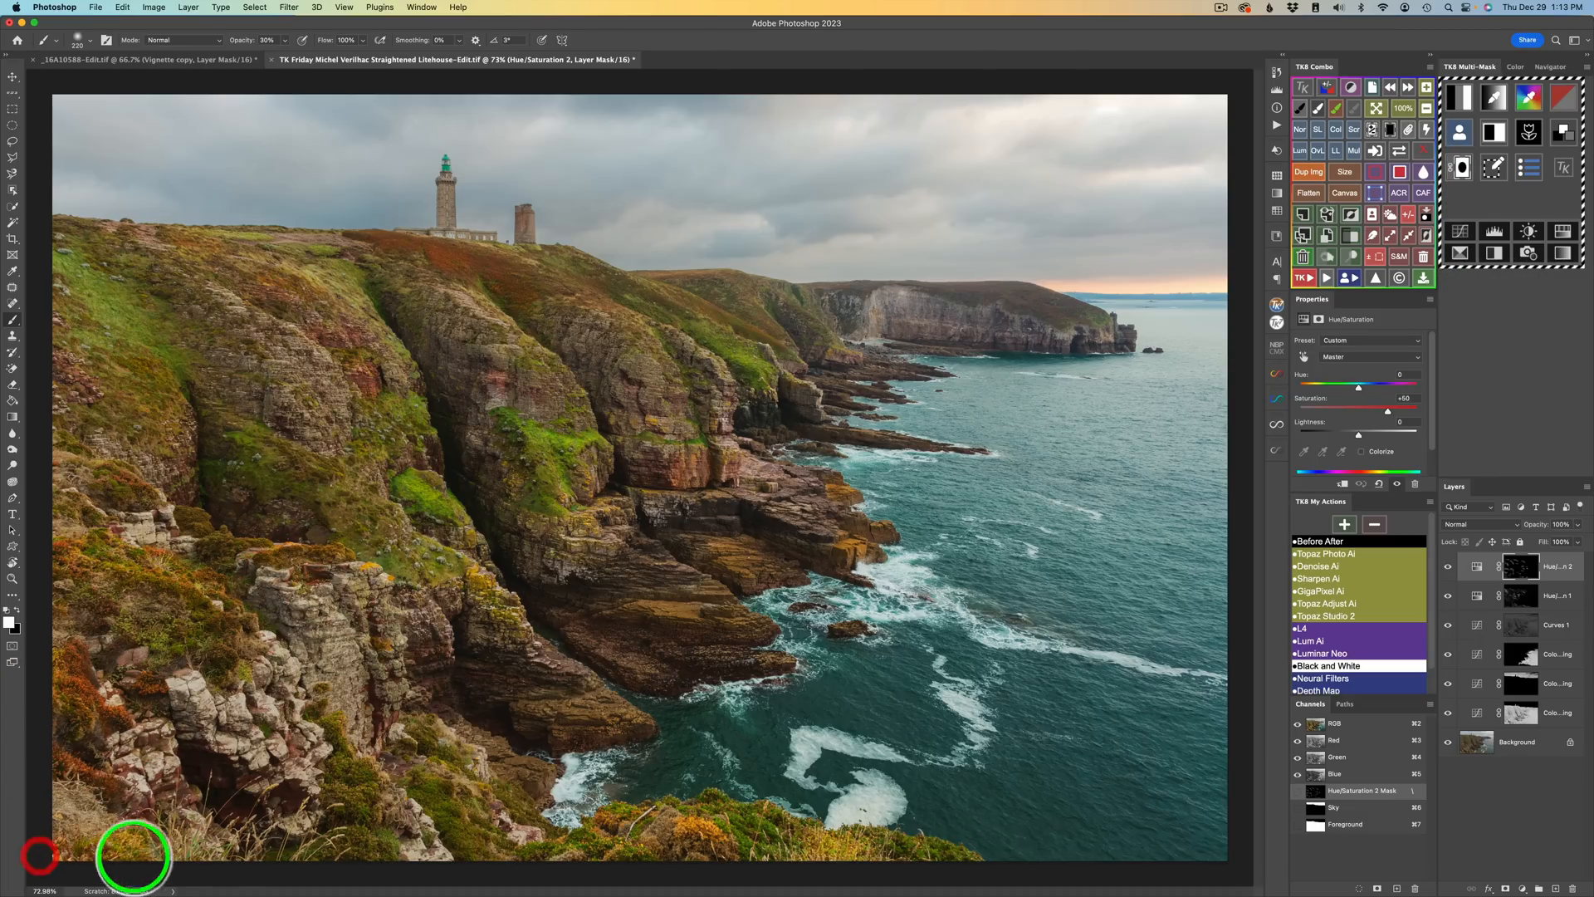
{"action": "left_click", "coordinate": [193, 850]}
{"action": "left_click", "coordinate": [357, 854]}
{"action": "left_click", "coordinate": [420, 740]}
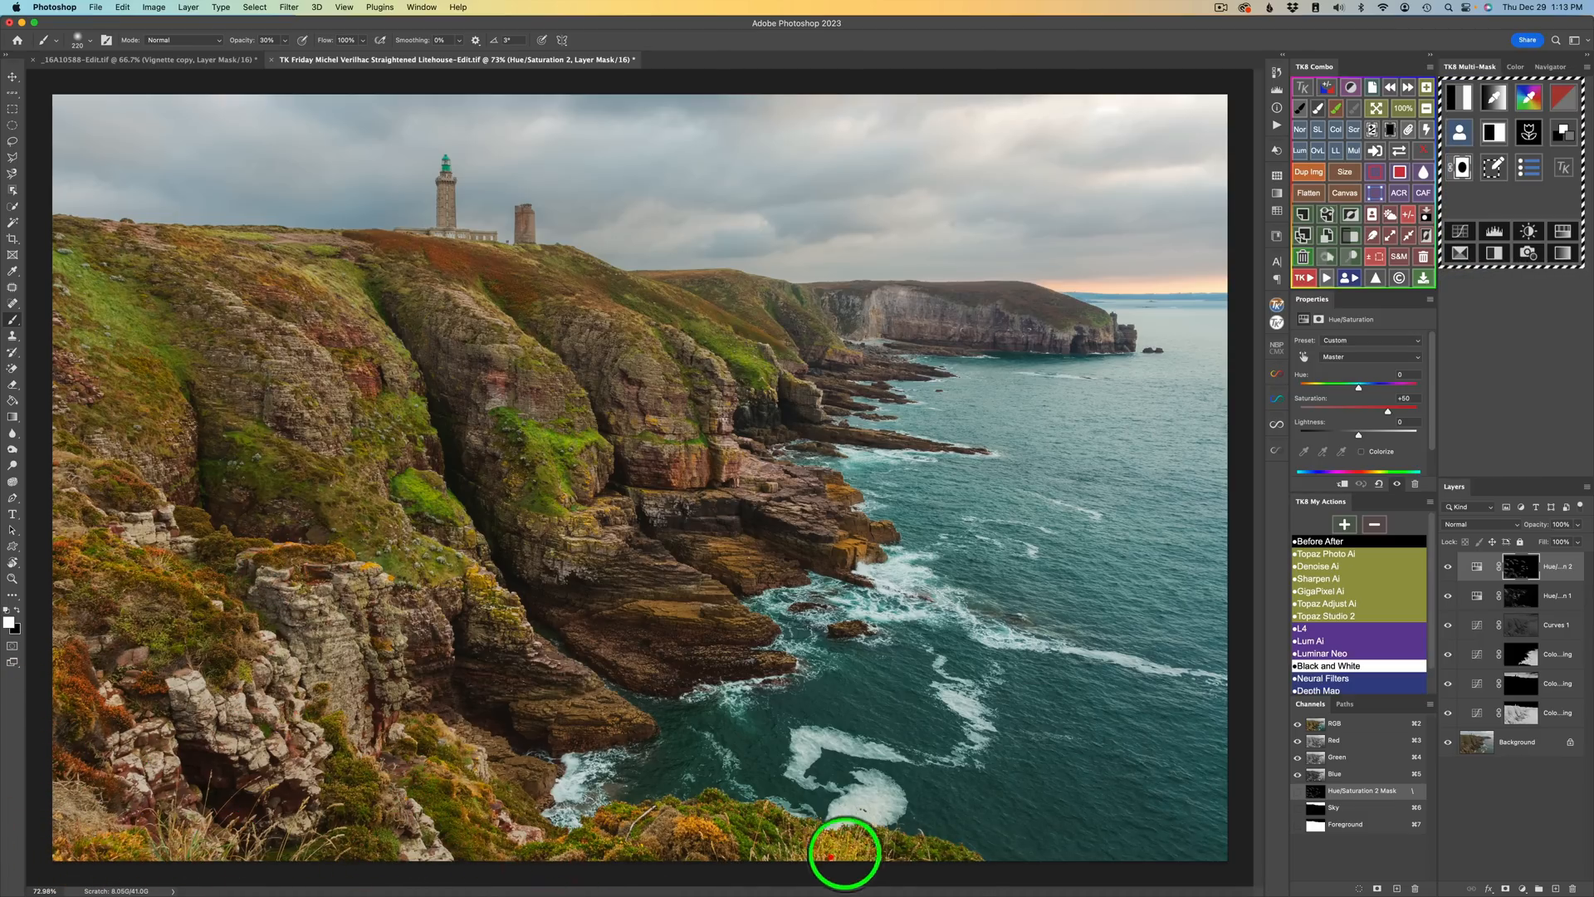
Step: Repaint the middle cliffs and the nearer hillside to build up the red-brown saturation there
{"action": "left_click", "coordinate": [565, 640]}
{"action": "left_click", "coordinate": [579, 576]}
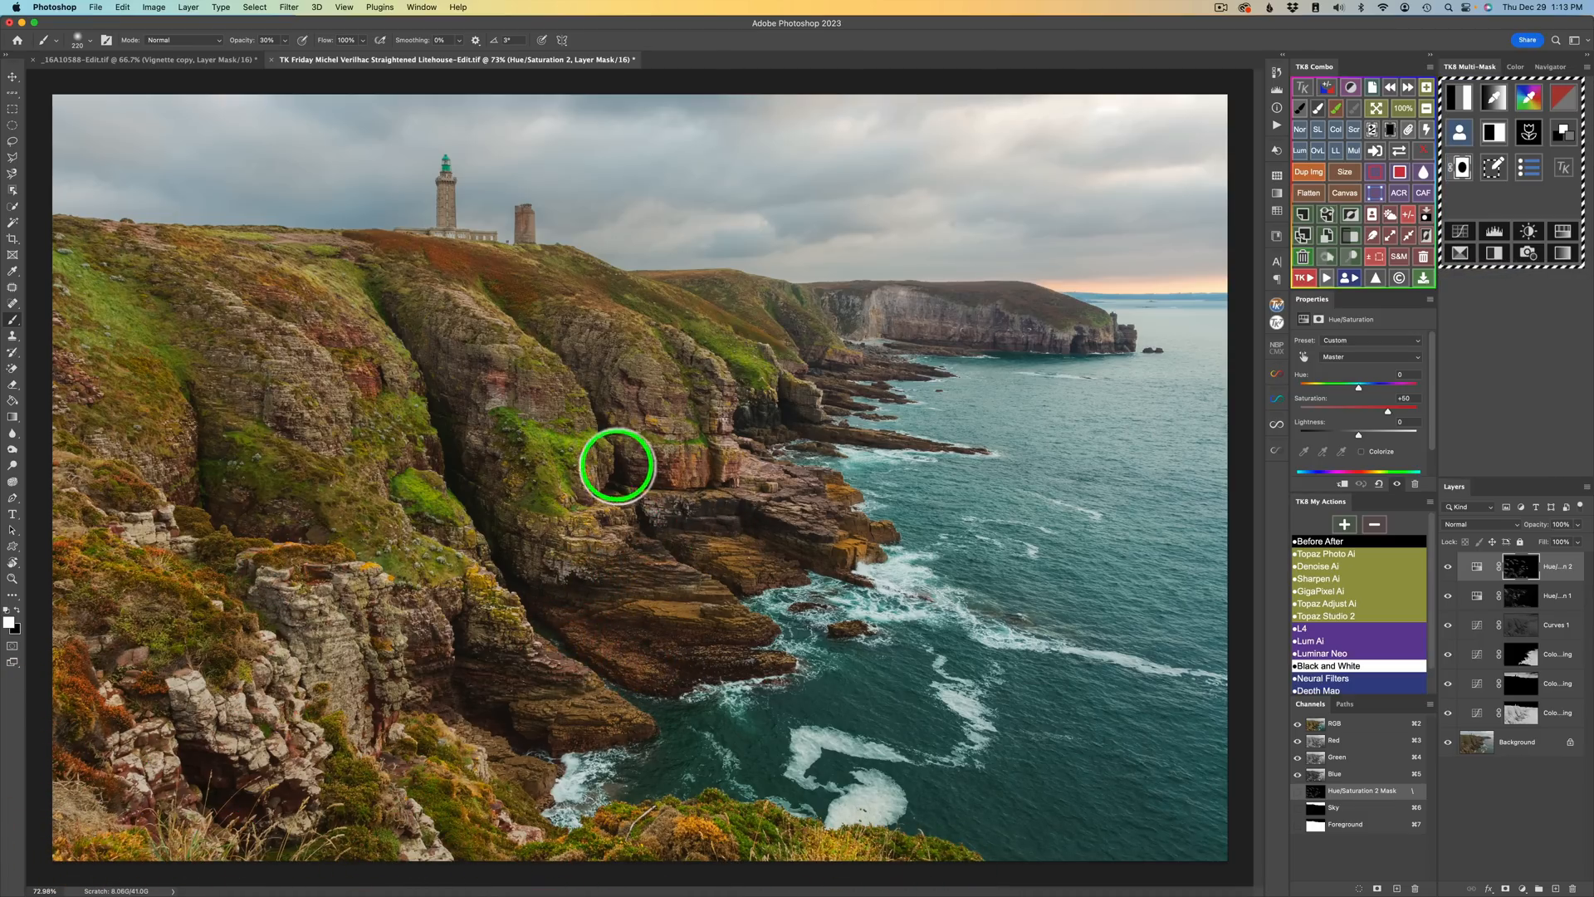
{"action": "left_click", "coordinate": [609, 379]}
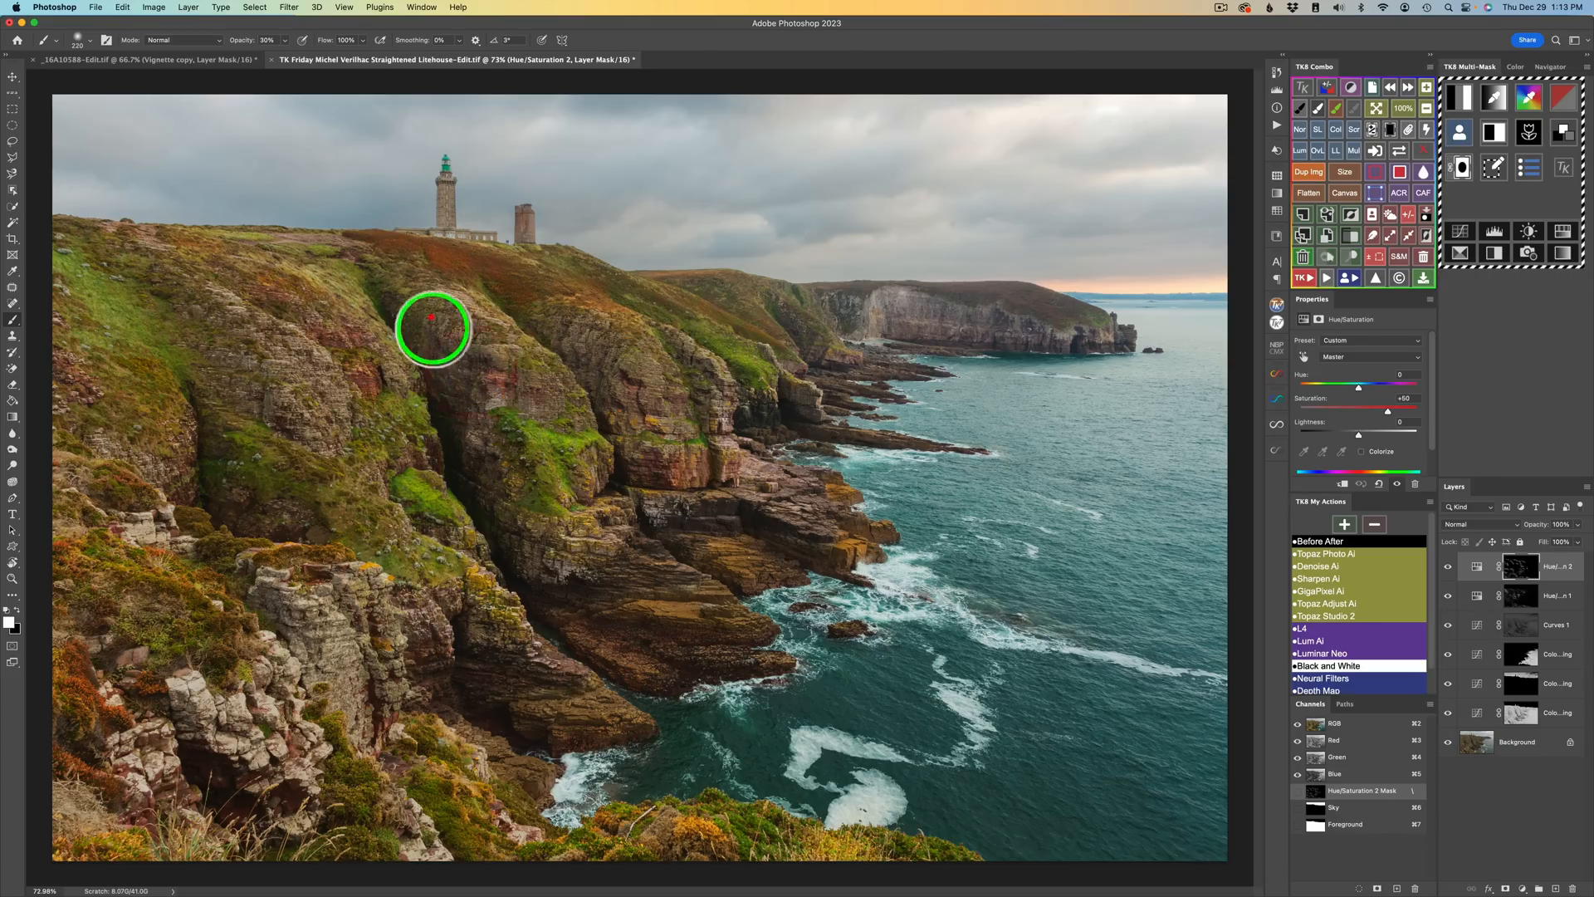
{"action": "left_click", "coordinate": [199, 272]}
{"action": "left_click", "coordinate": [179, 428]}
{"action": "left_click", "coordinate": [60, 379]}
{"action": "left_click", "coordinate": [228, 508]}
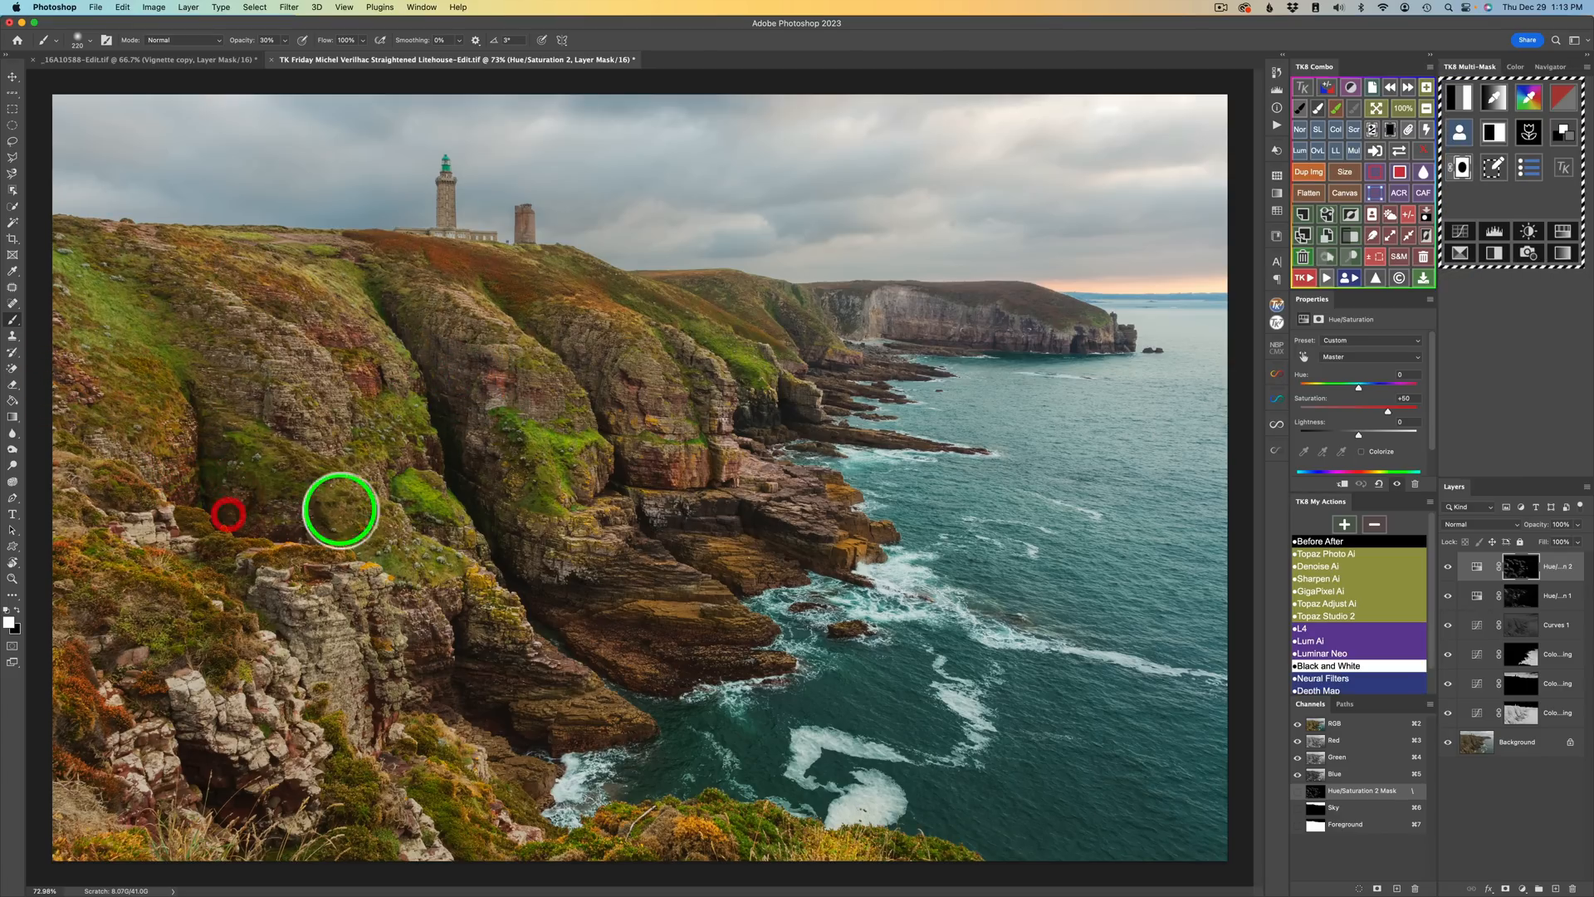
{"action": "left_click", "coordinate": [346, 524]}
{"action": "left_click", "coordinate": [425, 583]}
{"action": "left_click", "coordinate": [427, 645]}
{"action": "left_click", "coordinate": [518, 669]}
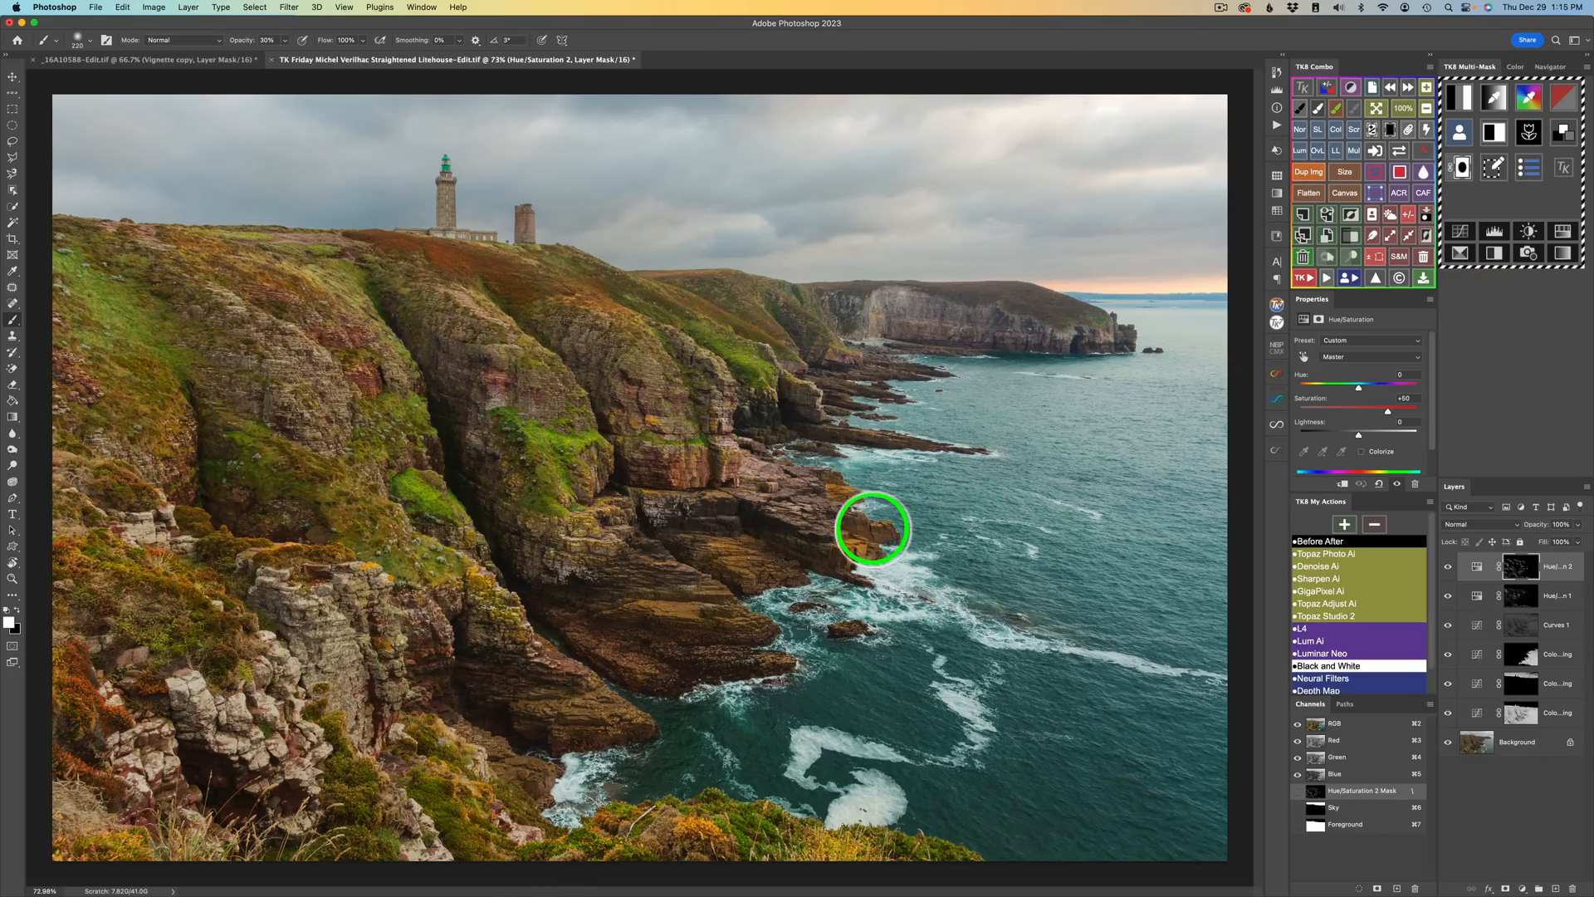
Step: Switch to black paint and reduce the saturation on the orange rocks at the tip of the ledge by the surf
{"action": "key", "text": "x"}
{"action": "left_click", "coordinate": [866, 548]}
{"action": "left_click", "coordinate": [841, 549]}
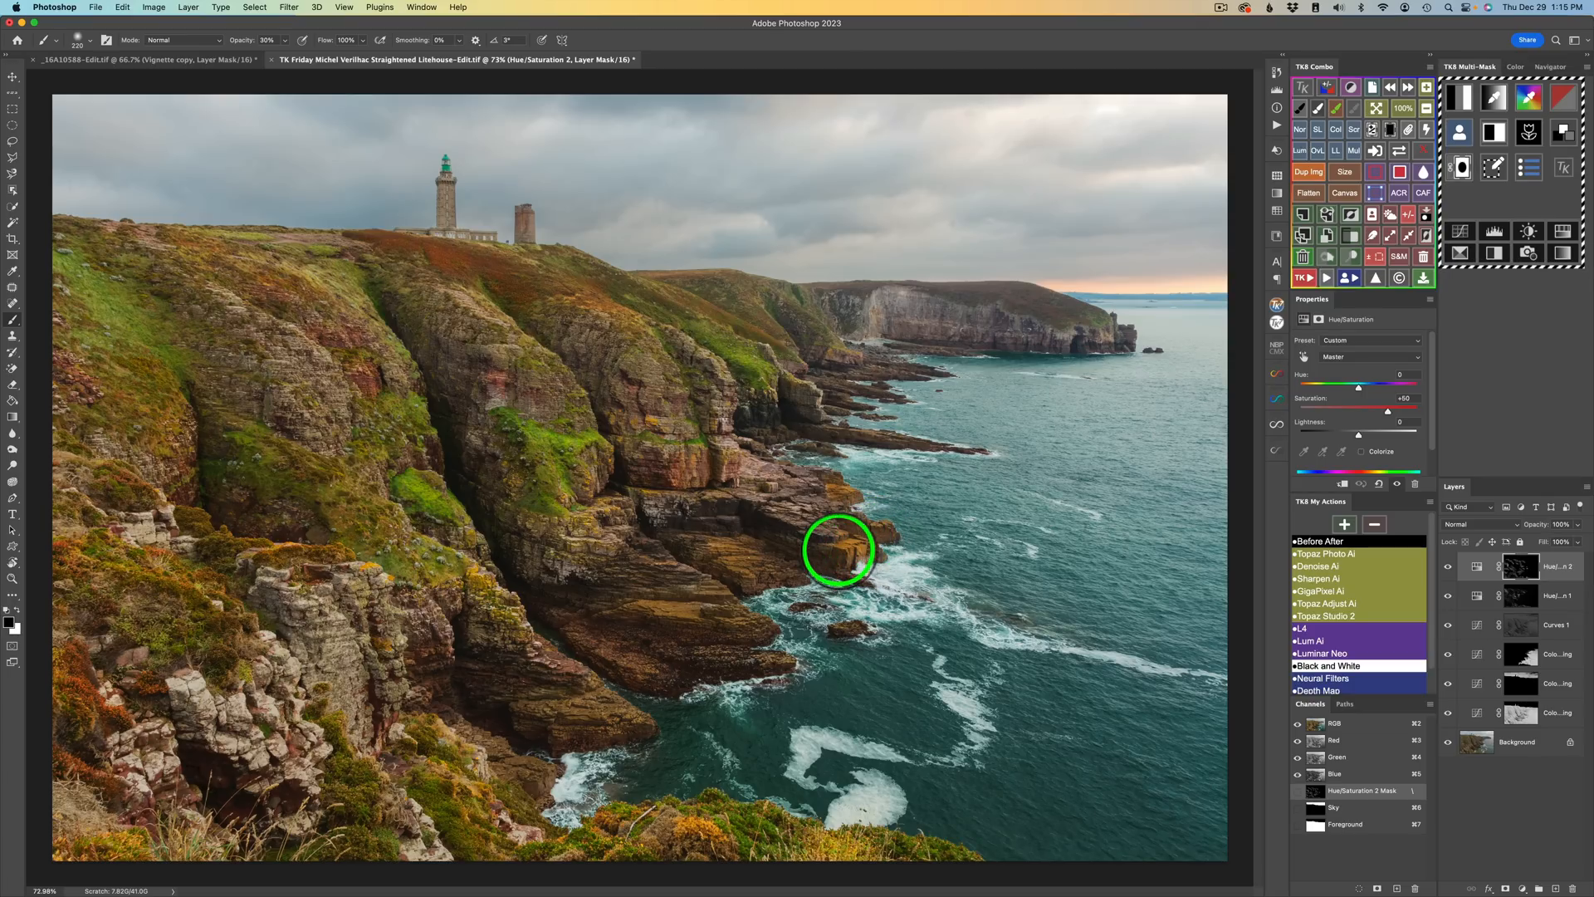
{"action": "left_click", "coordinate": [841, 550]}
{"action": "left_click", "coordinate": [842, 554]}
{"action": "left_click", "coordinate": [849, 544]}
{"action": "left_click", "coordinate": [854, 542]}
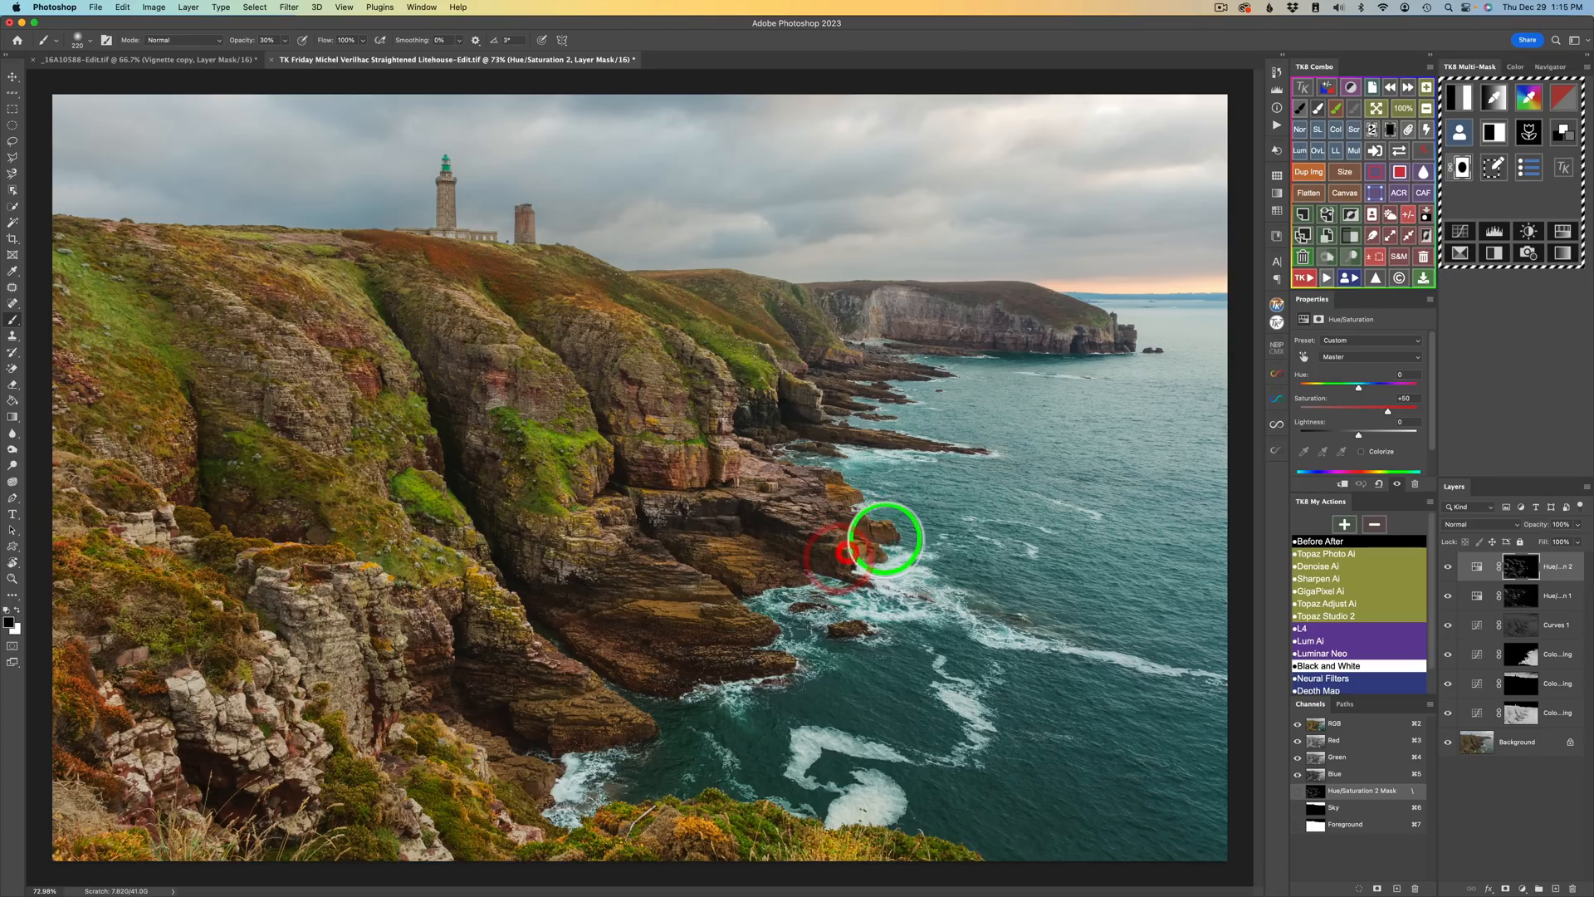
{"action": "left_click", "coordinate": [837, 545]}
{"action": "left_click", "coordinate": [831, 504]}
{"action": "left_click", "coordinate": [813, 488]}
{"action": "left_click", "coordinate": [835, 507]}
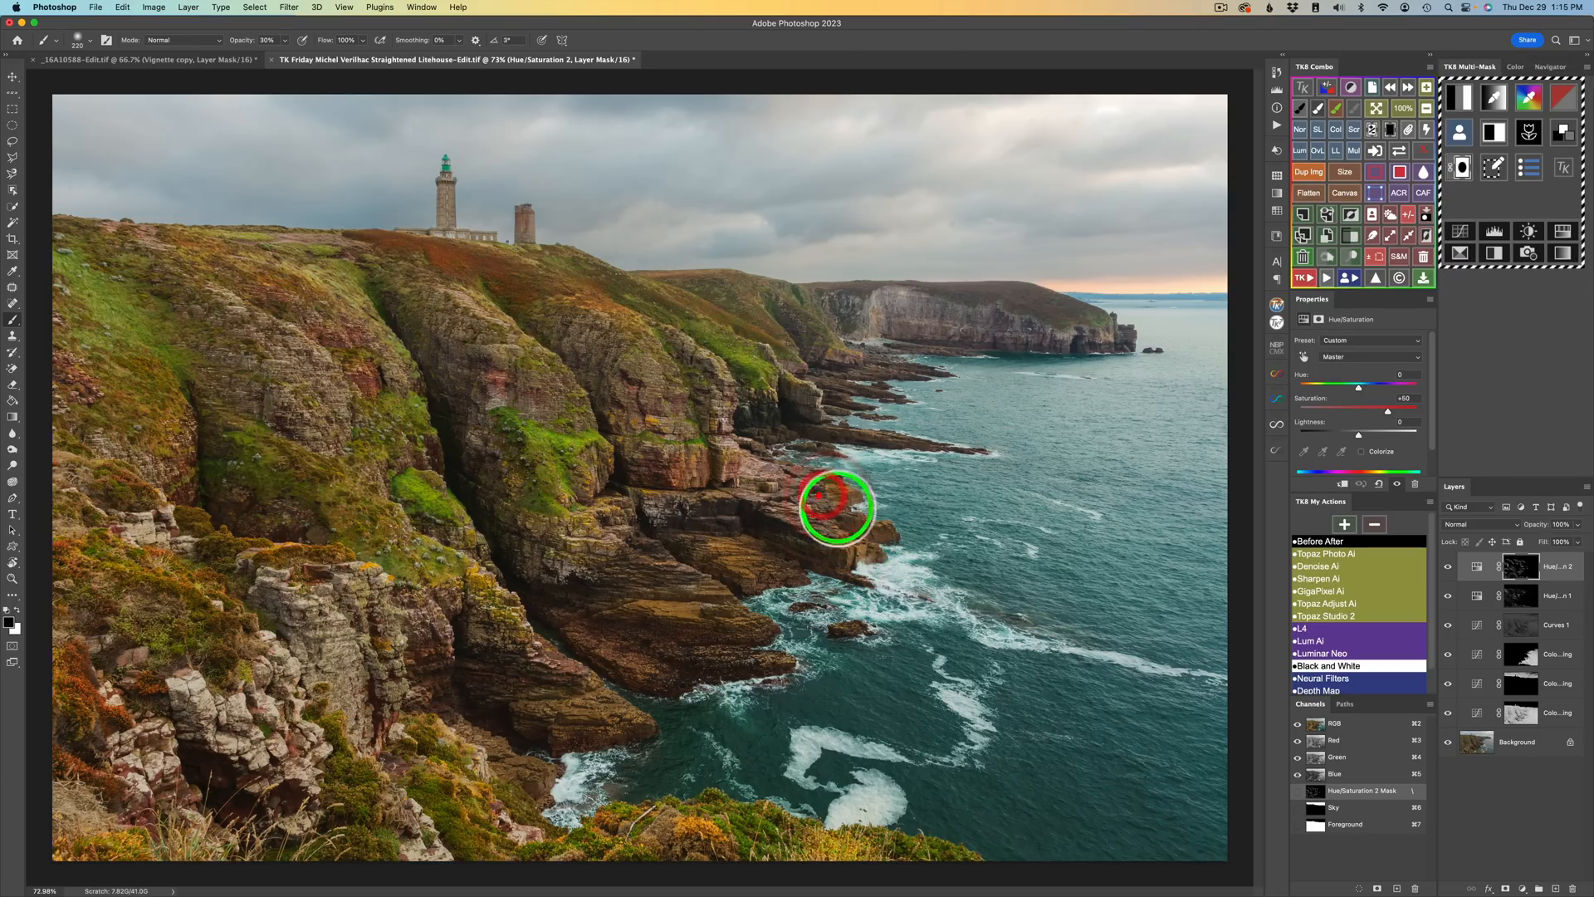
{"action": "left_click", "coordinate": [838, 543]}
{"action": "left_click", "coordinate": [837, 554]}
Step: Paint black on the Hue/Saturation mask to tone down the color of the remaining lower rock ledges along the shore
{"action": "left_click", "coordinate": [694, 551]}
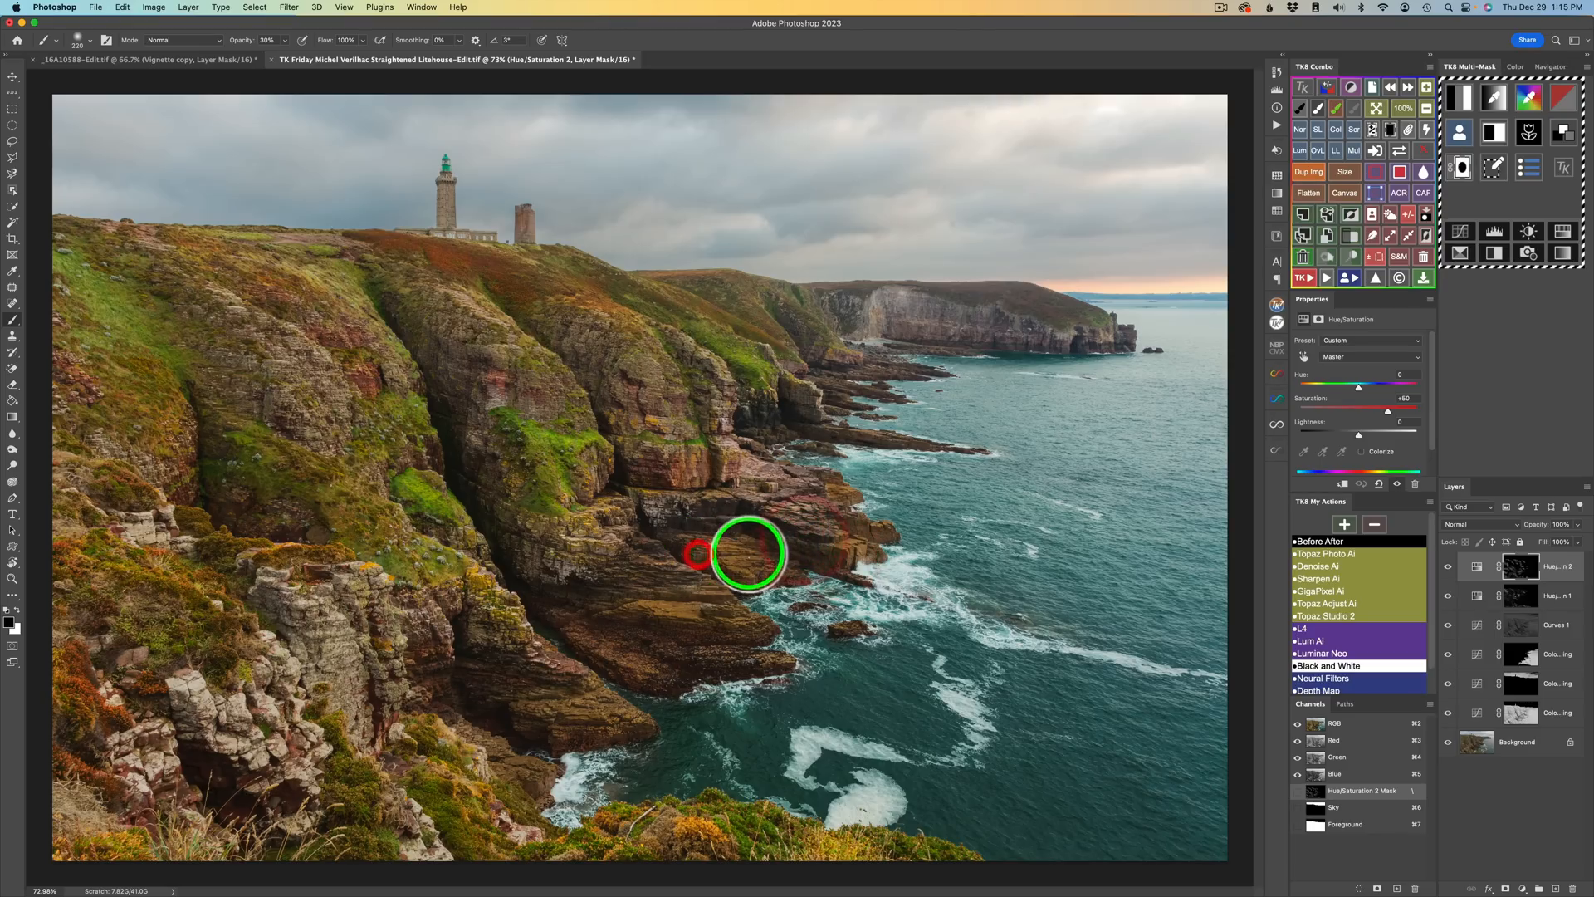
{"action": "left_click", "coordinate": [633, 607]}
{"action": "left_click", "coordinate": [602, 621]}
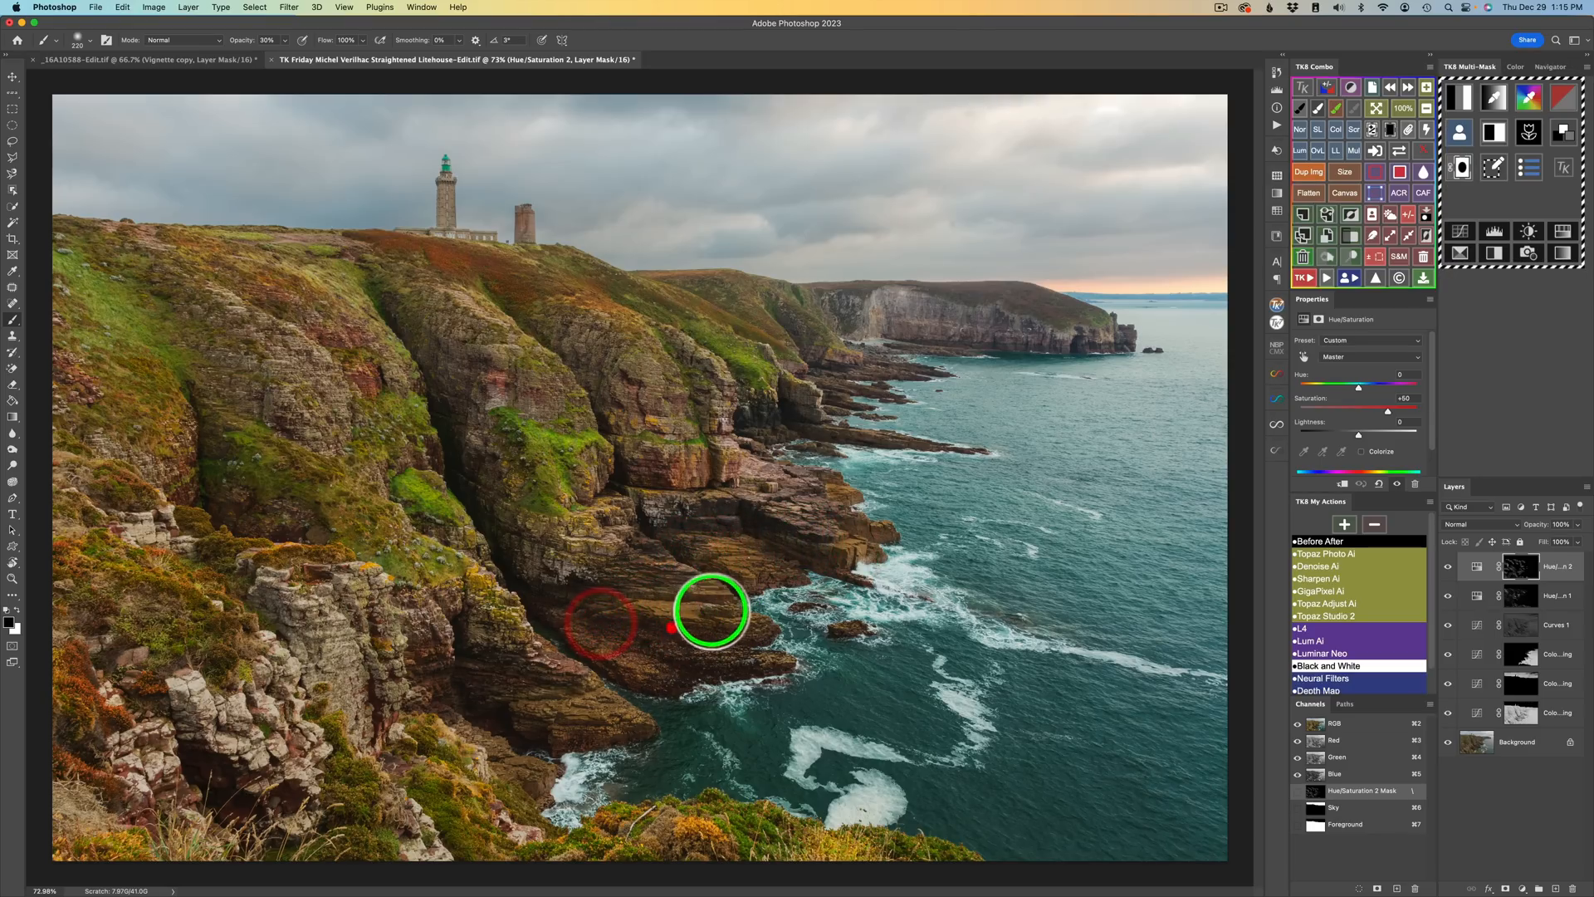
{"action": "left_click", "coordinate": [636, 596]}
{"action": "left_click", "coordinate": [632, 515]}
{"action": "mouse_move", "coordinate": [575, 557]}
{"action": "left_mouse_down"}
{"action": "mouse_move", "coordinate": [709, 632]}
{"action": "mouse_move", "coordinate": [679, 662]}
{"action": "mouse_move", "coordinate": [748, 681]}
{"action": "mouse_move", "coordinate": [770, 645]}
{"action": "mouse_move", "coordinate": [789, 665]}
{"action": "mouse_move", "coordinate": [745, 662]}
{"action": "mouse_move", "coordinate": [846, 641]}
{"action": "mouse_move", "coordinate": [843, 540]}
{"action": "mouse_move", "coordinate": [862, 561]}
{"action": "mouse_move", "coordinate": [832, 533]}
{"action": "mouse_move", "coordinate": [889, 536]}
{"action": "mouse_move", "coordinate": [850, 529]}
{"action": "mouse_move", "coordinate": [882, 530]}
{"action": "mouse_move", "coordinate": [819, 494]}
{"action": "mouse_move", "coordinate": [849, 463]}
{"action": "left_mouse_up"}
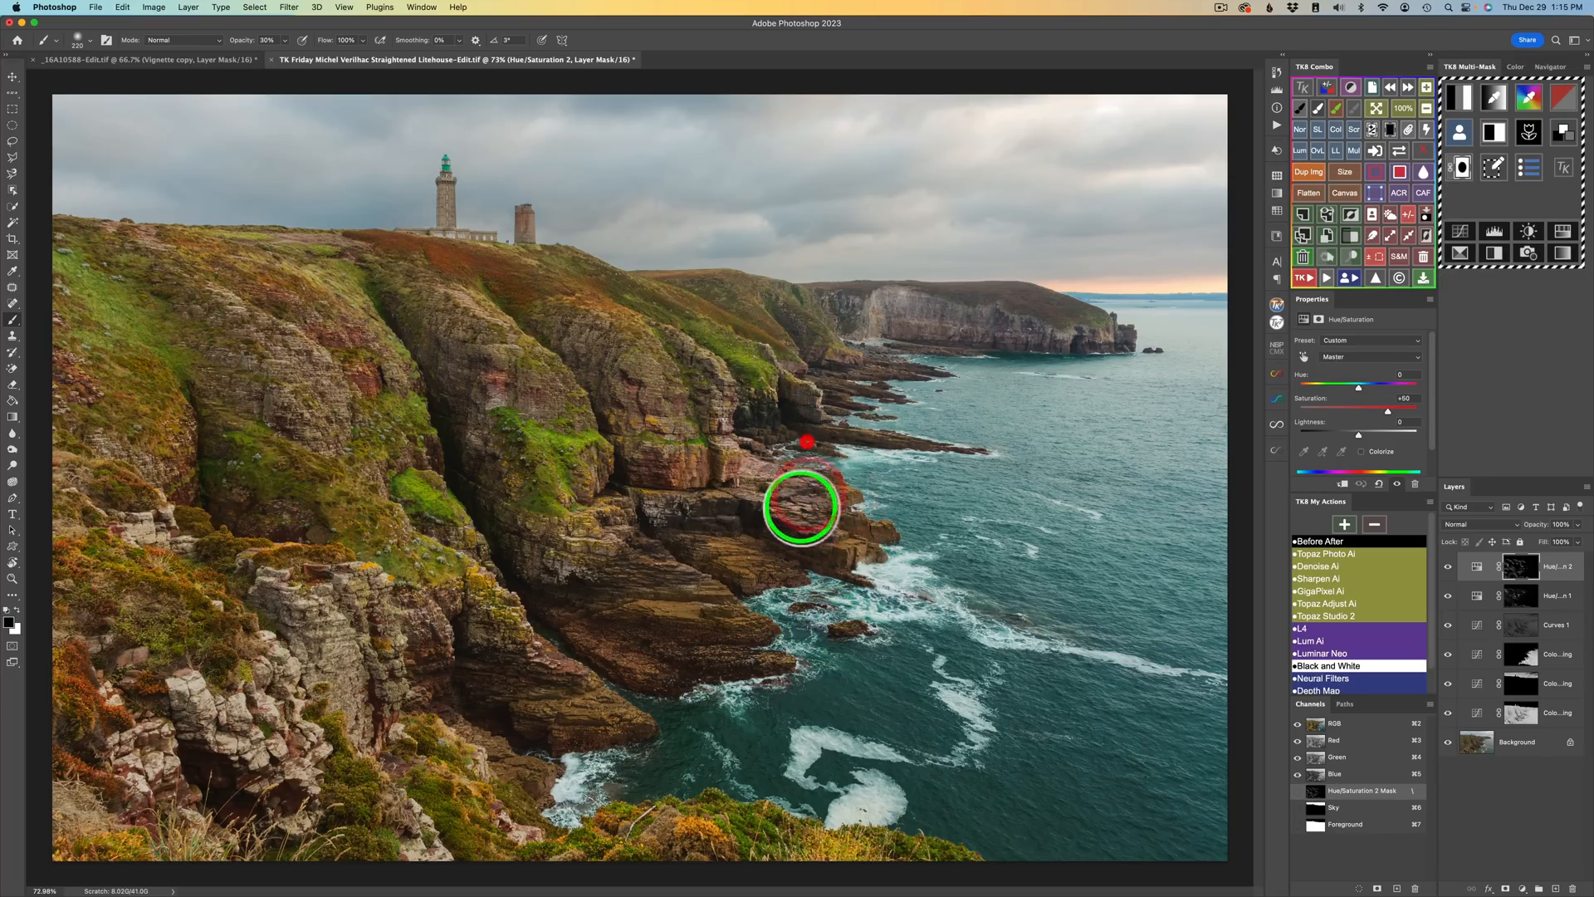
{"action": "mouse_move", "coordinate": [573, 716]}
{"action": "left_mouse_down"}
{"action": "mouse_move", "coordinate": [614, 764]}
{"action": "mouse_move", "coordinate": [606, 711]}
{"action": "mouse_move", "coordinate": [568, 719]}
{"action": "mouse_move", "coordinate": [612, 764]}
{"action": "left_mouse_up"}
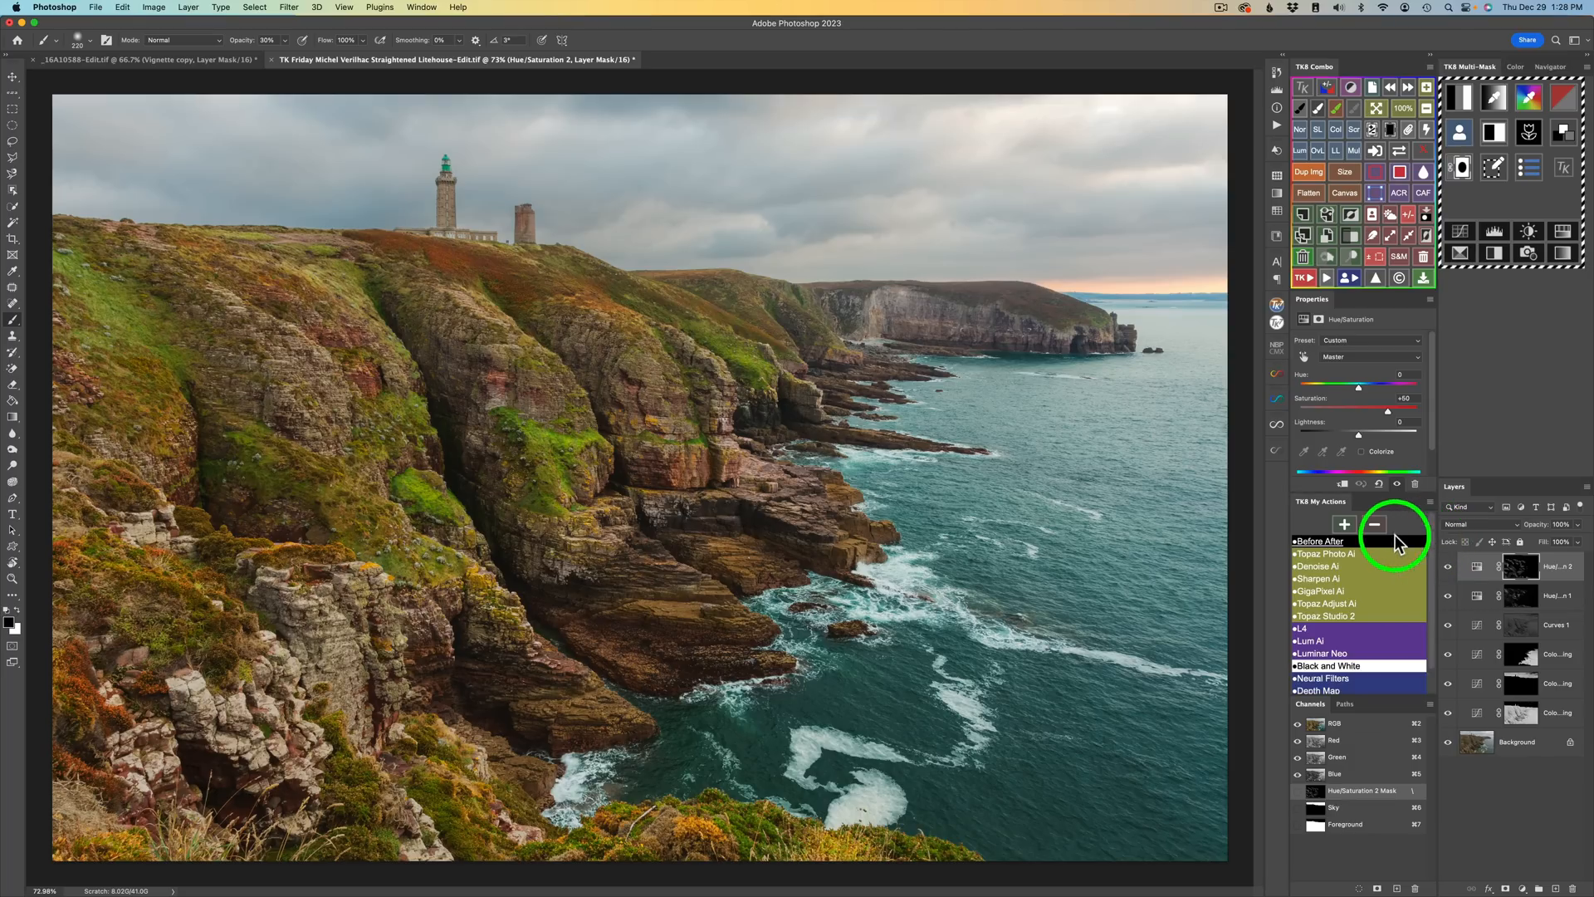
Step: Compare the photo with and without the red-brown Hue/Saturation layer
{"action": "left_click", "coordinate": [1448, 573]}
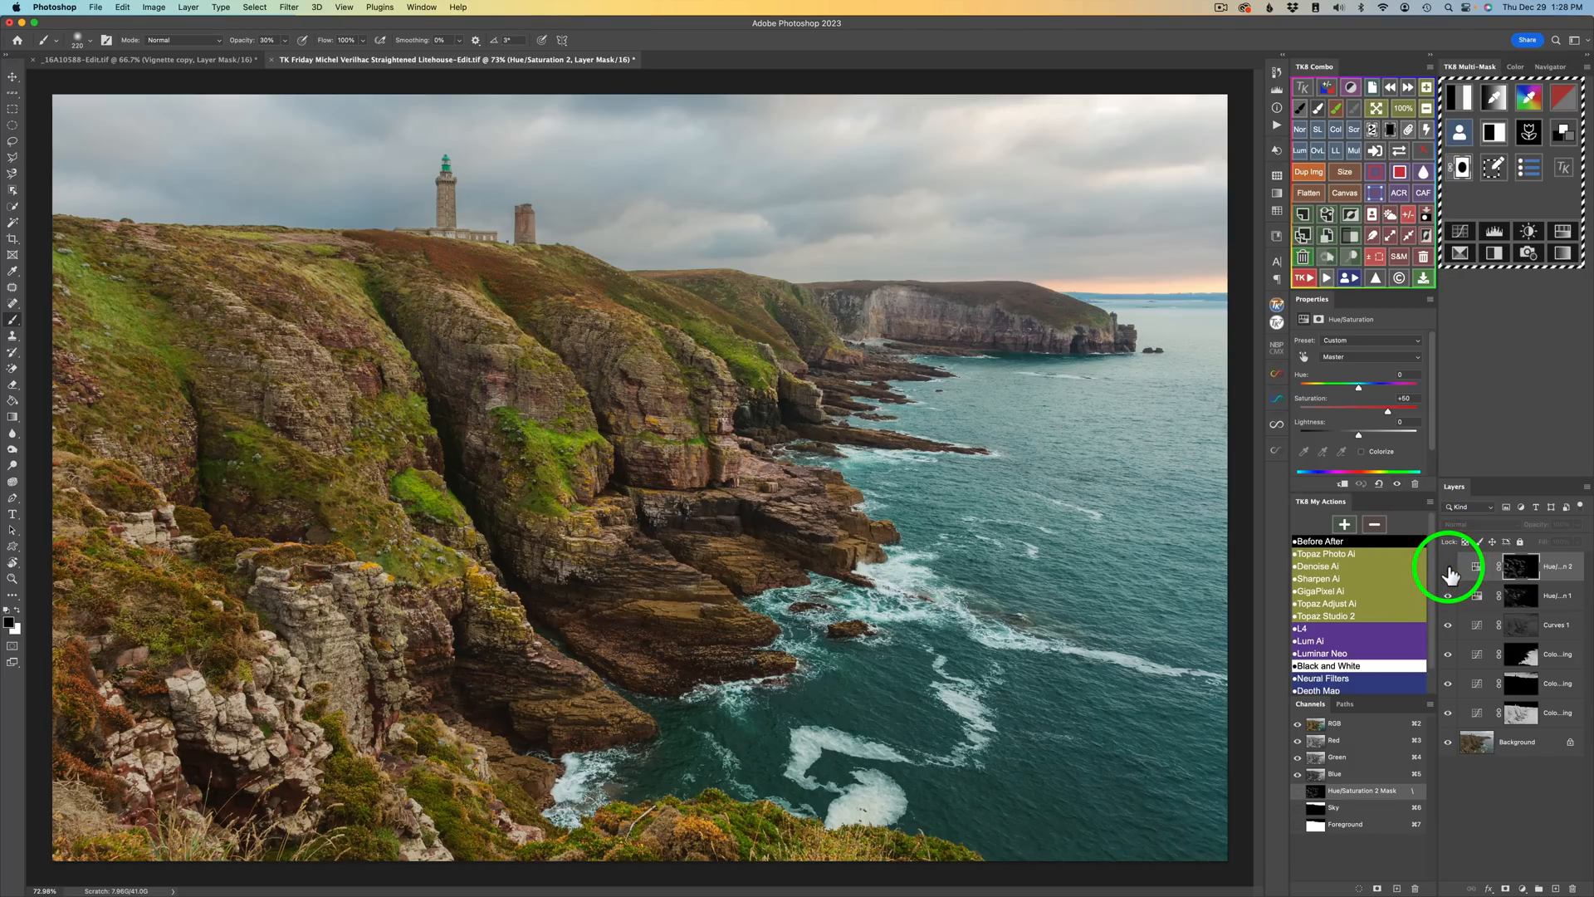
{"action": "left_click", "coordinate": [1448, 573]}
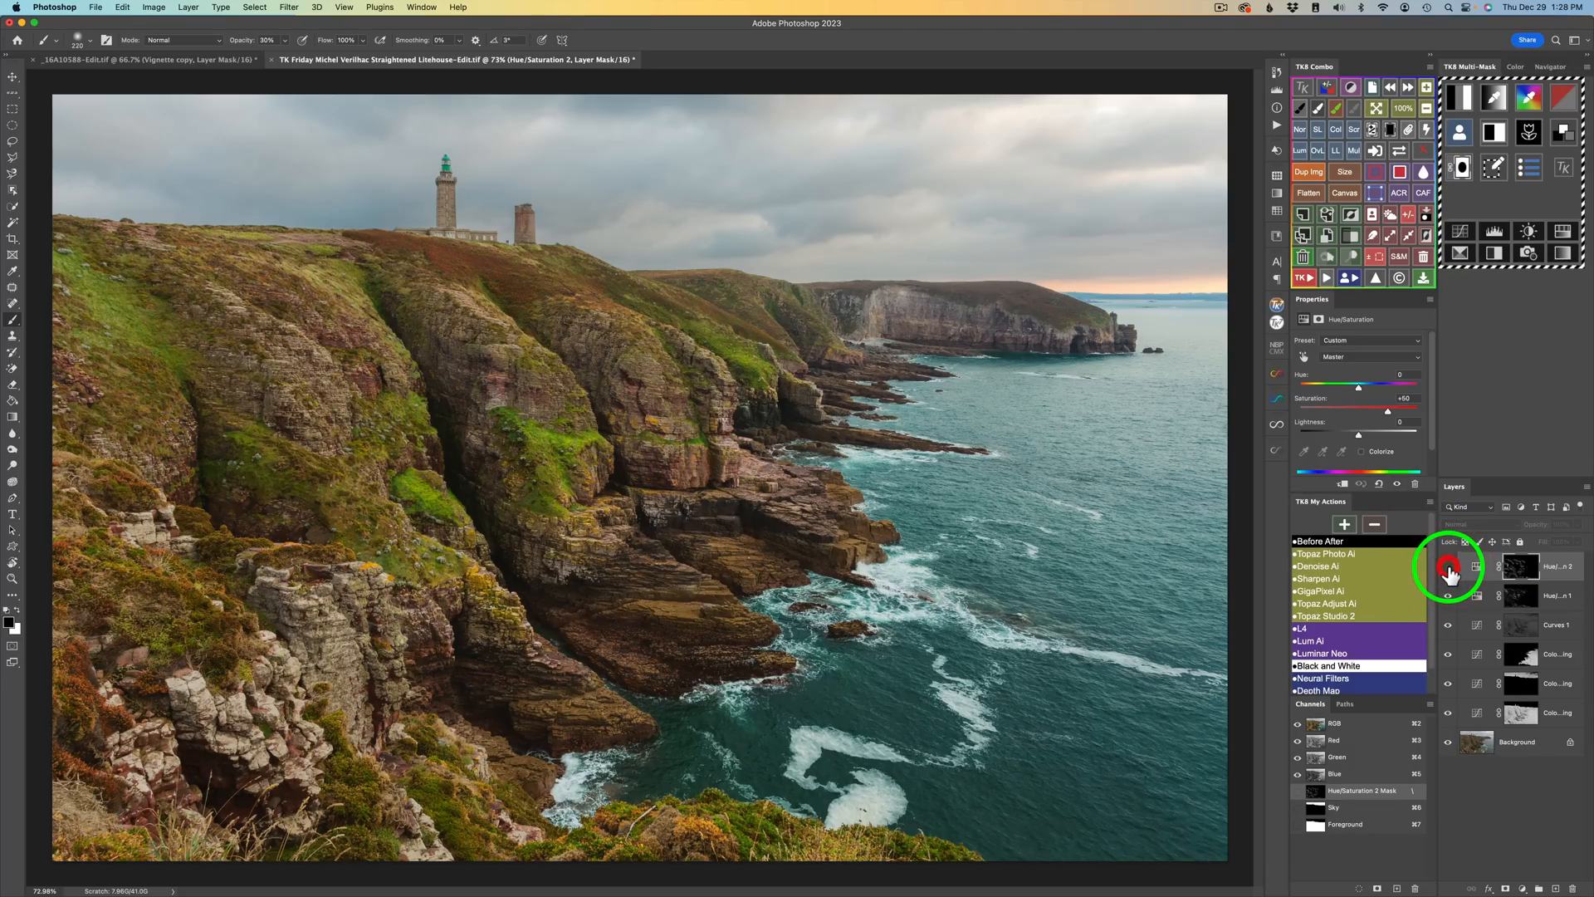
{"action": "left_click", "coordinate": [1448, 573]}
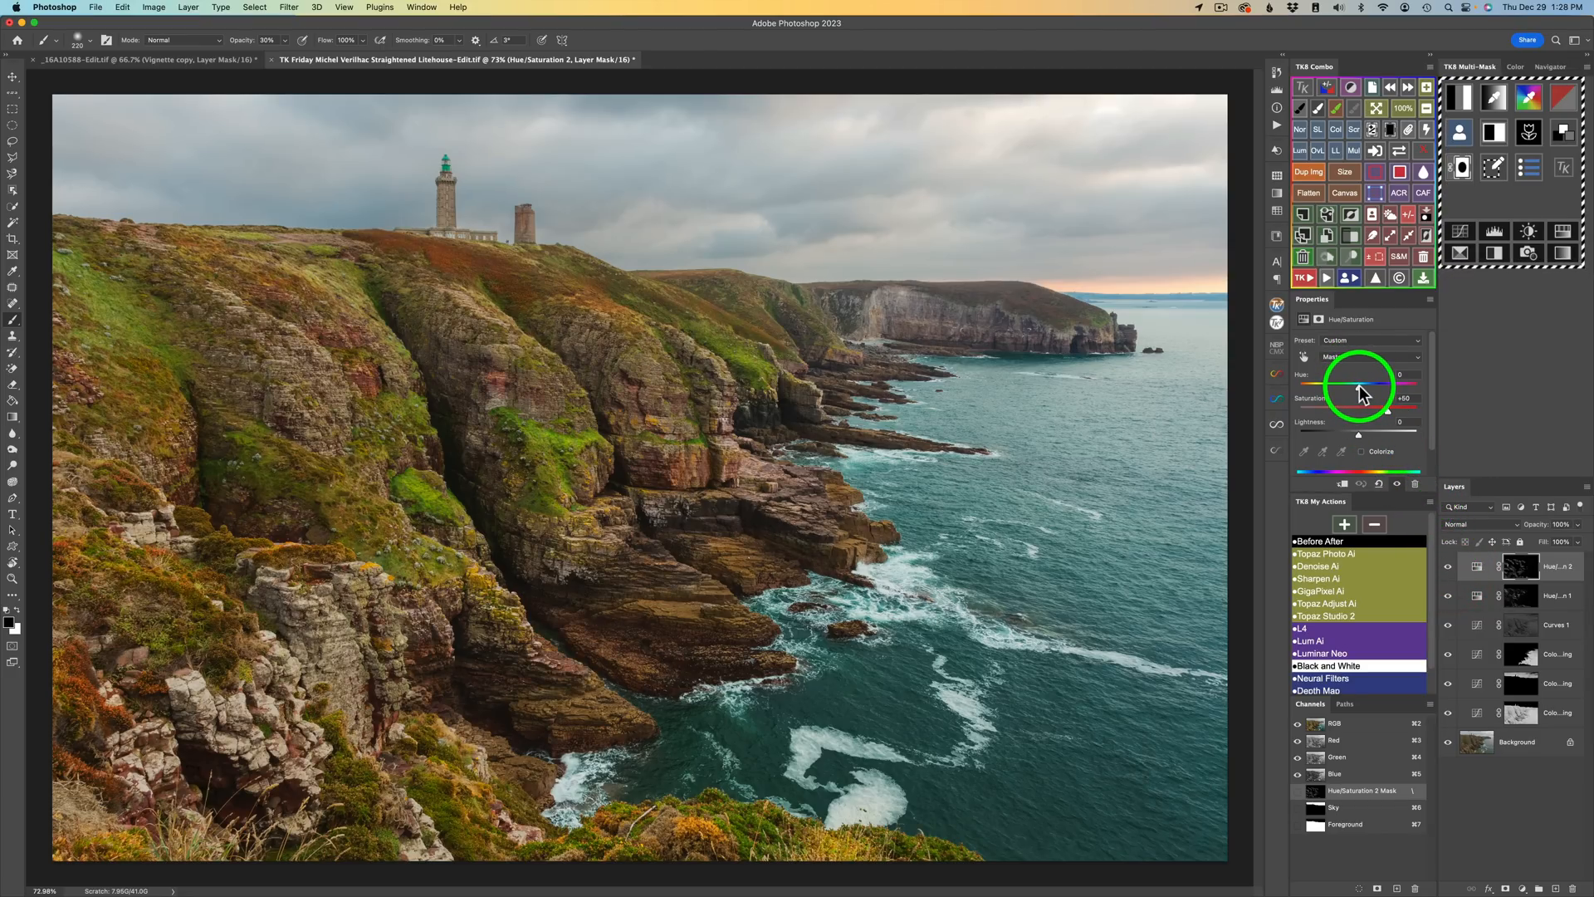
Step: Set the red-brown layer's Hue to -9 and compare before and after
{"action": "left_click_drag", "start_coordinate": [1358, 385], "coordinate": [1353, 385]}
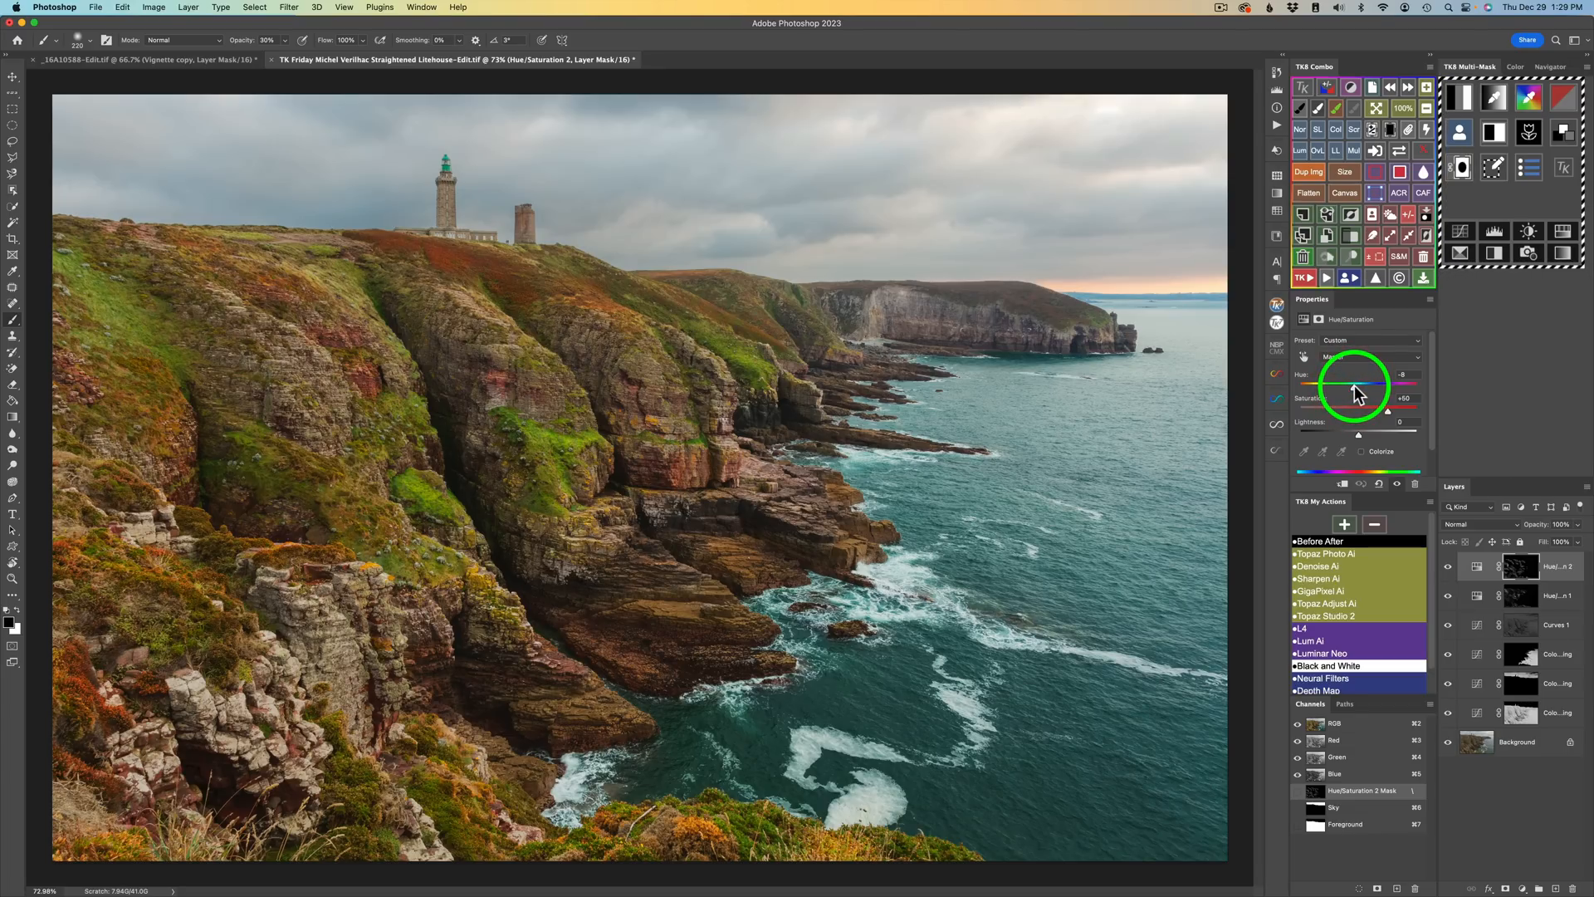
{"action": "left_click", "coordinate": [1448, 566]}
{"action": "left_click", "coordinate": [1448, 566]}
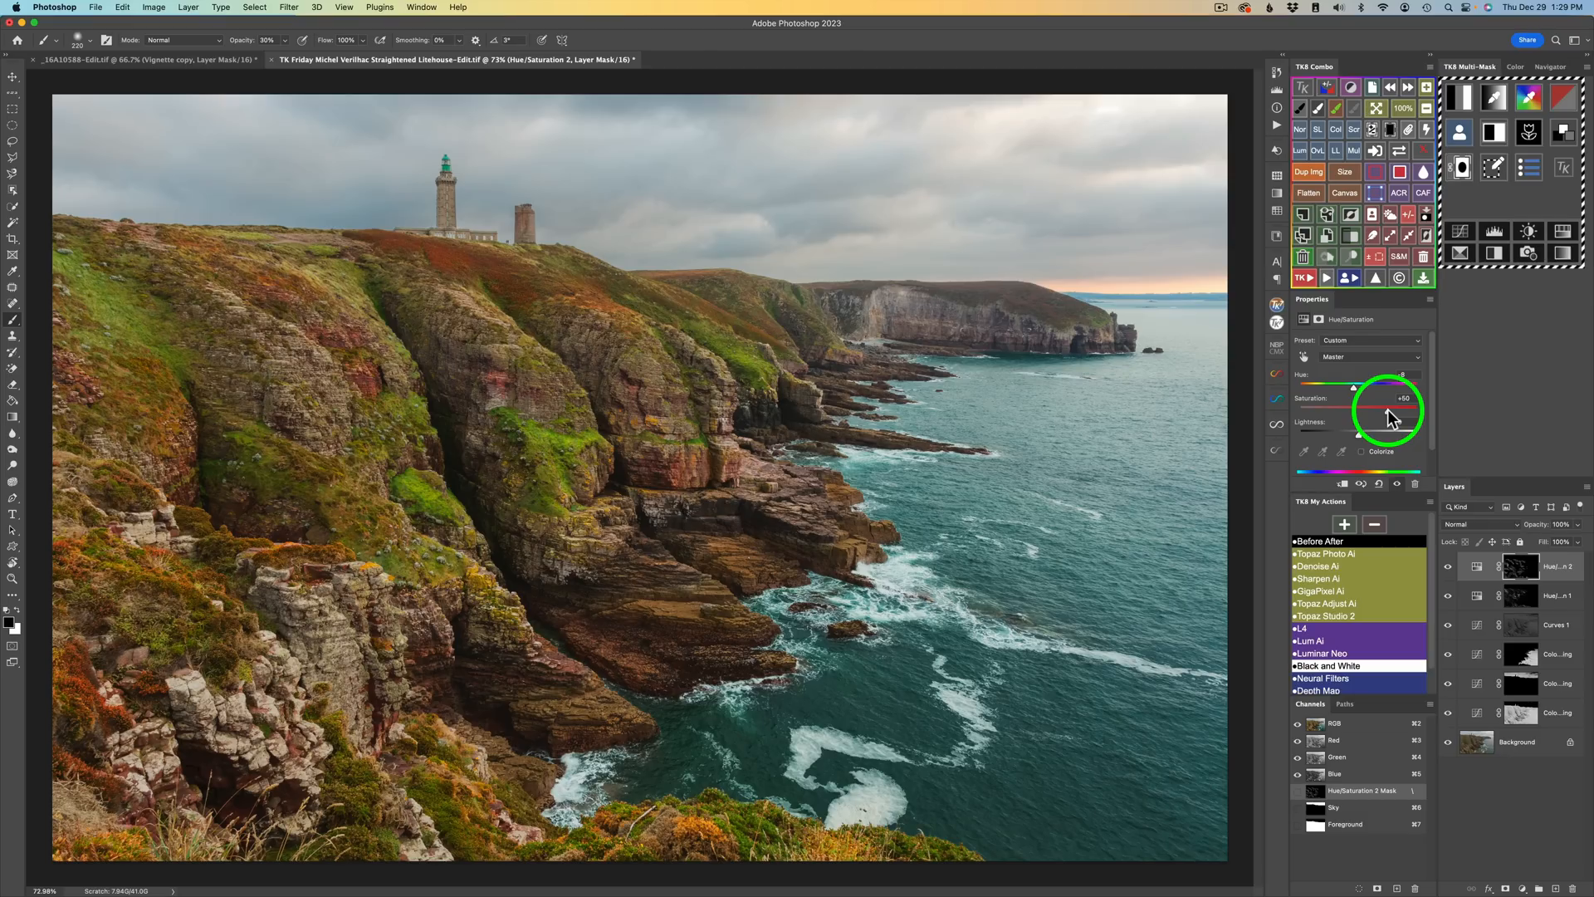
Step: Set the red-brown layer's Saturation to +48 and compare the result with the layer off and on
{"action": "mouse_move", "coordinate": [1389, 418]}
{"action": "left_mouse_down"}
{"action": "mouse_move", "coordinate": [1373, 415]}
{"action": "mouse_move", "coordinate": [1398, 415]}
{"action": "mouse_move", "coordinate": [1386, 408]}
{"action": "left_mouse_up"}
{"action": "left_click_drag", "start_coordinate": [1387, 416], "coordinate": [1388, 417]}
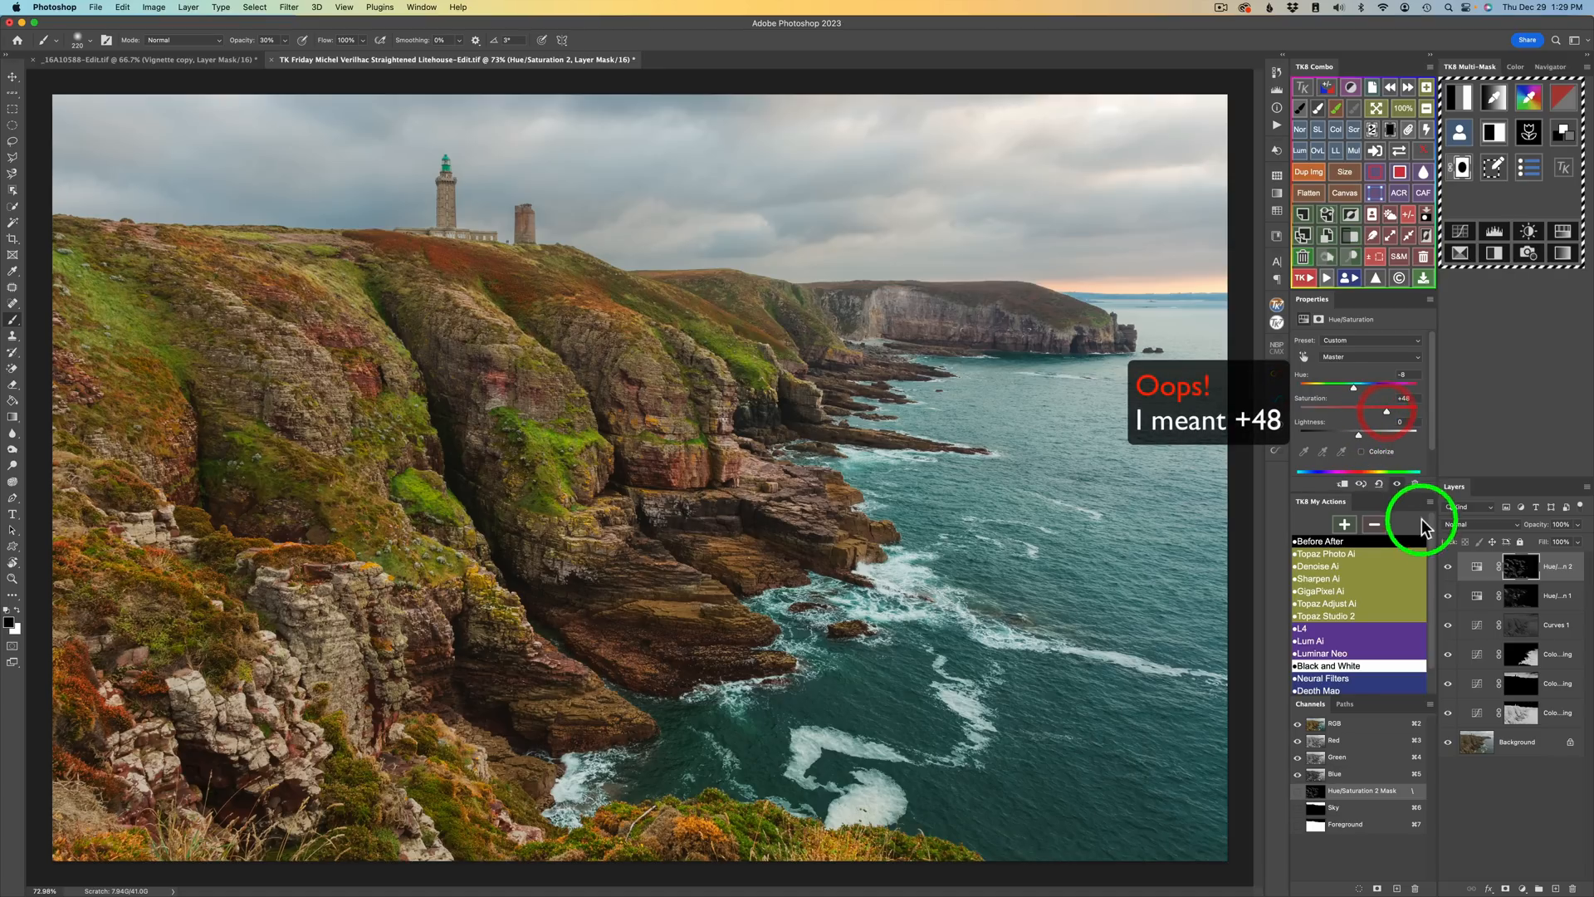
{"action": "left_click", "coordinate": [1447, 567]}
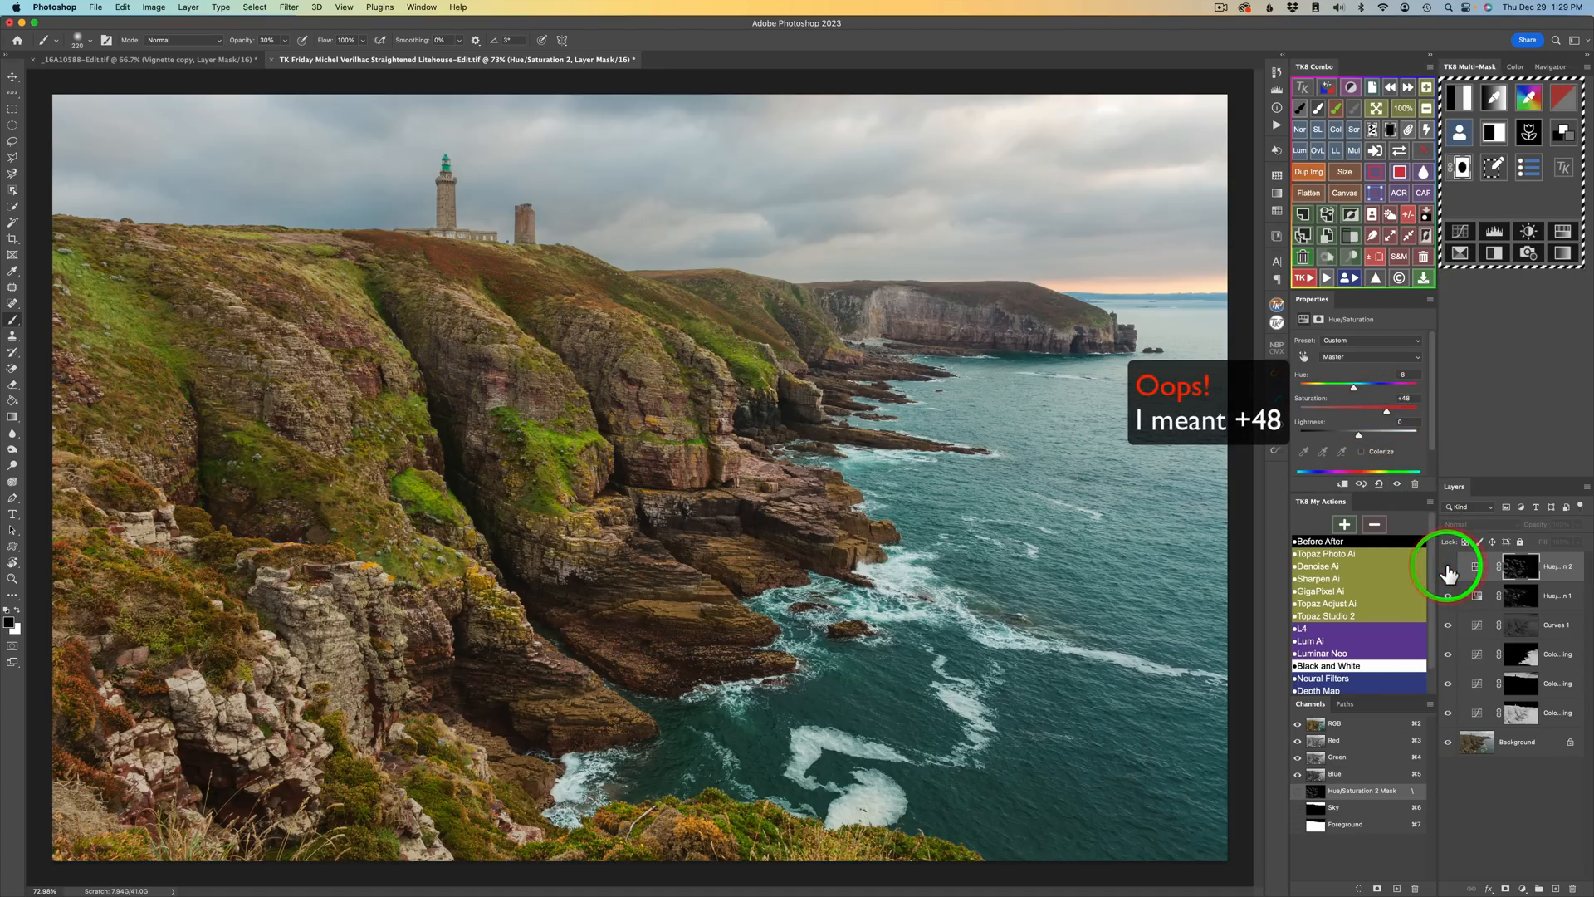
{"action": "left_click", "coordinate": [1447, 567]}
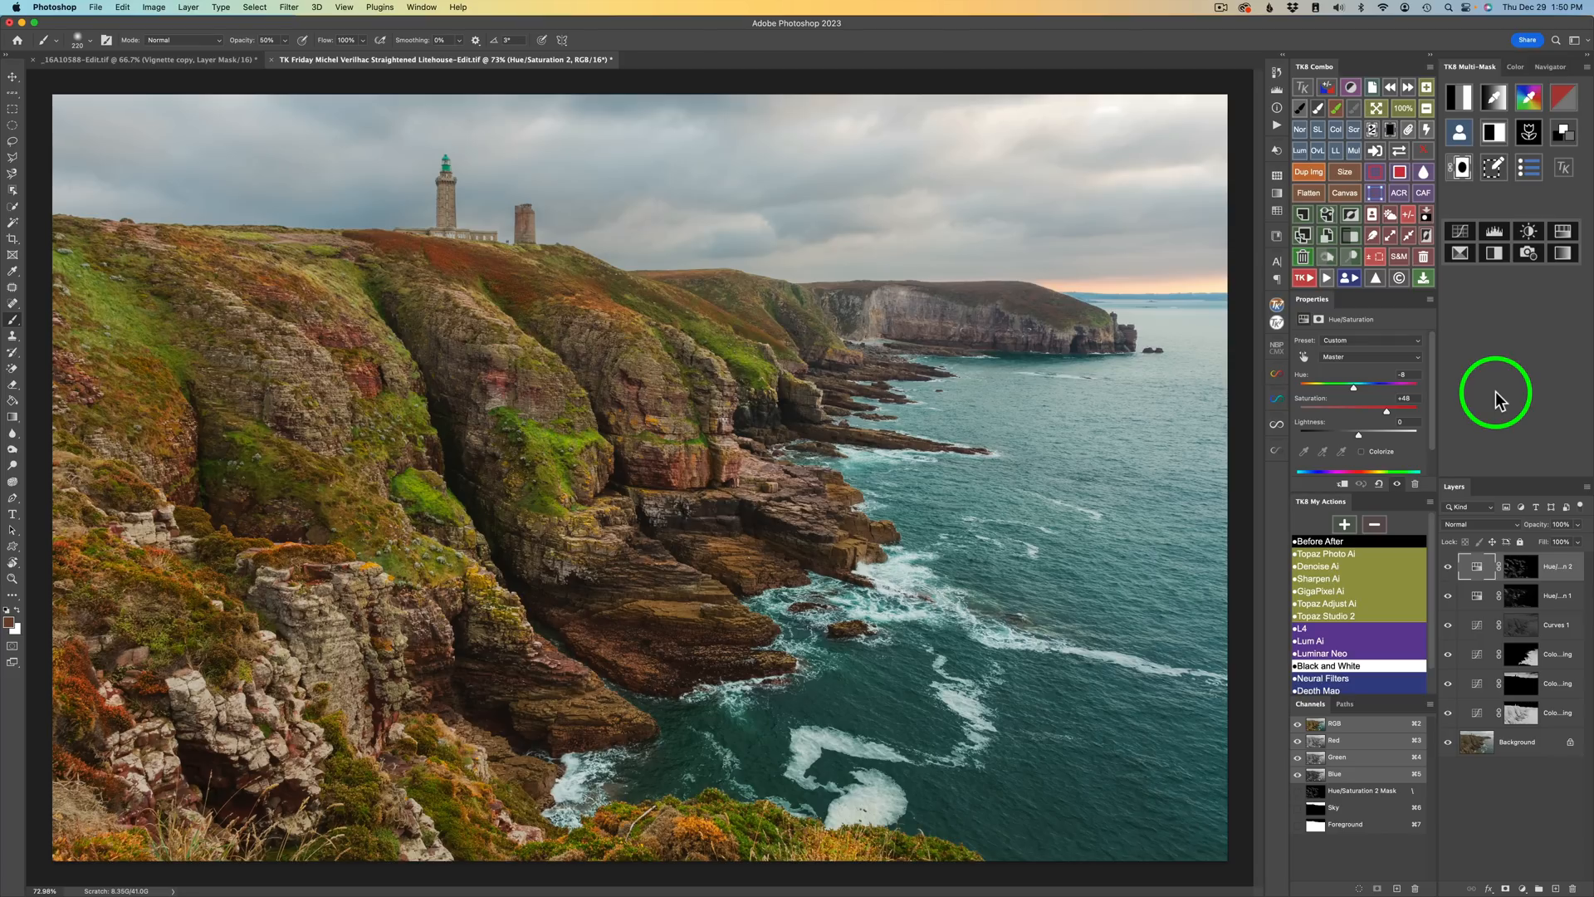
Step: Generate an RGB luminosity mask of the photo and narrow it to the Lights 3 highlights
{"action": "left_click", "coordinate": [1461, 94]}
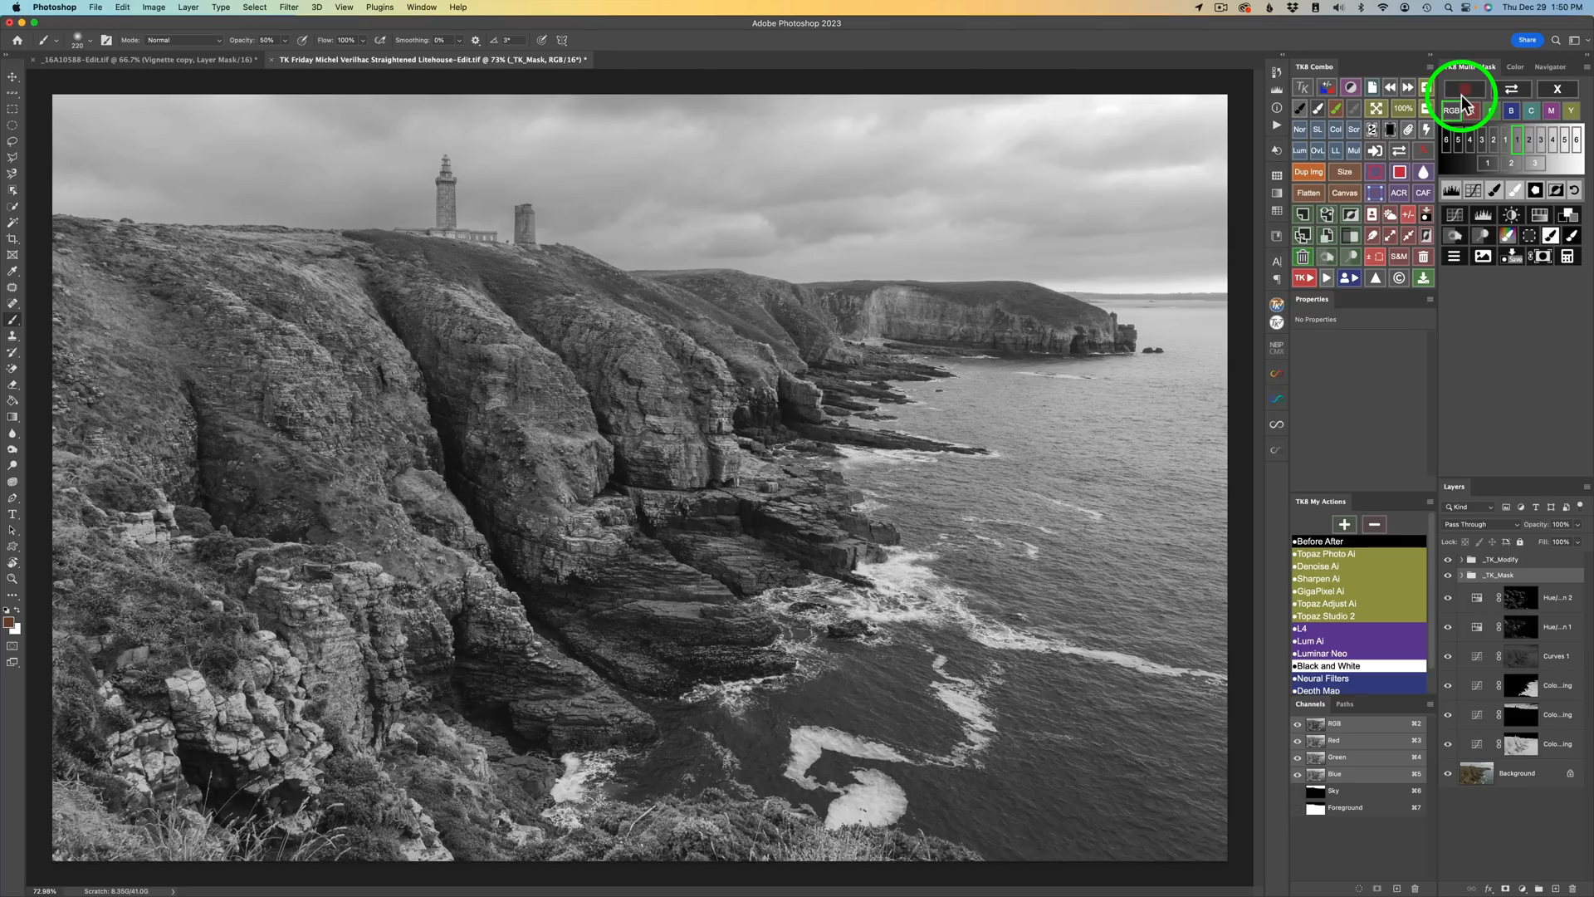
{"action": "left_click", "coordinate": [1529, 141]}
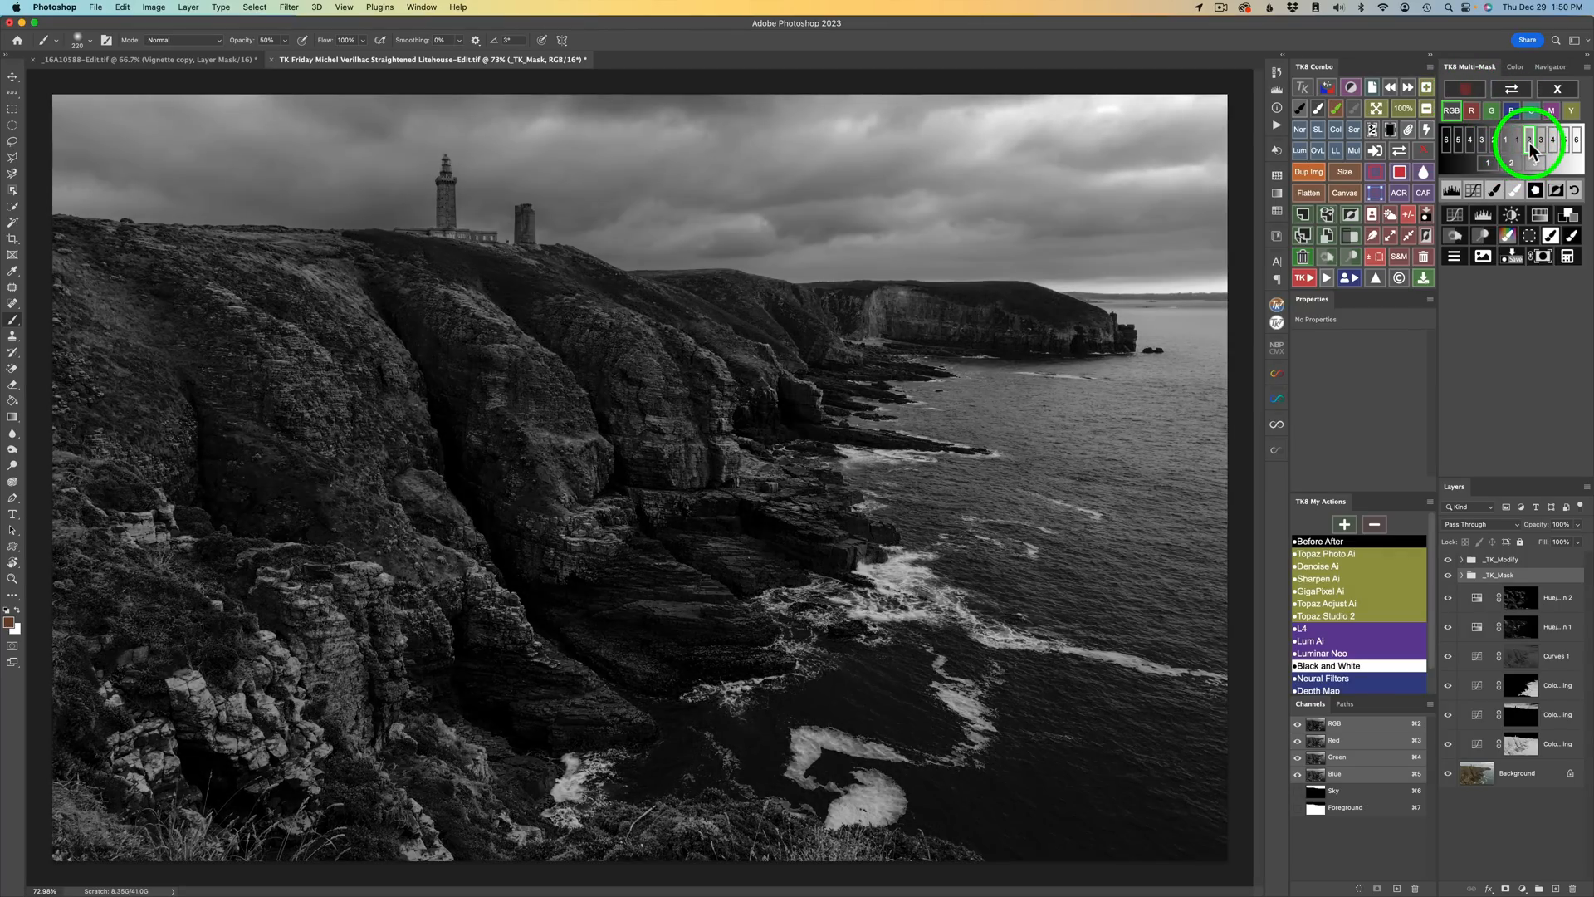
{"action": "left_click", "coordinate": [1540, 139]}
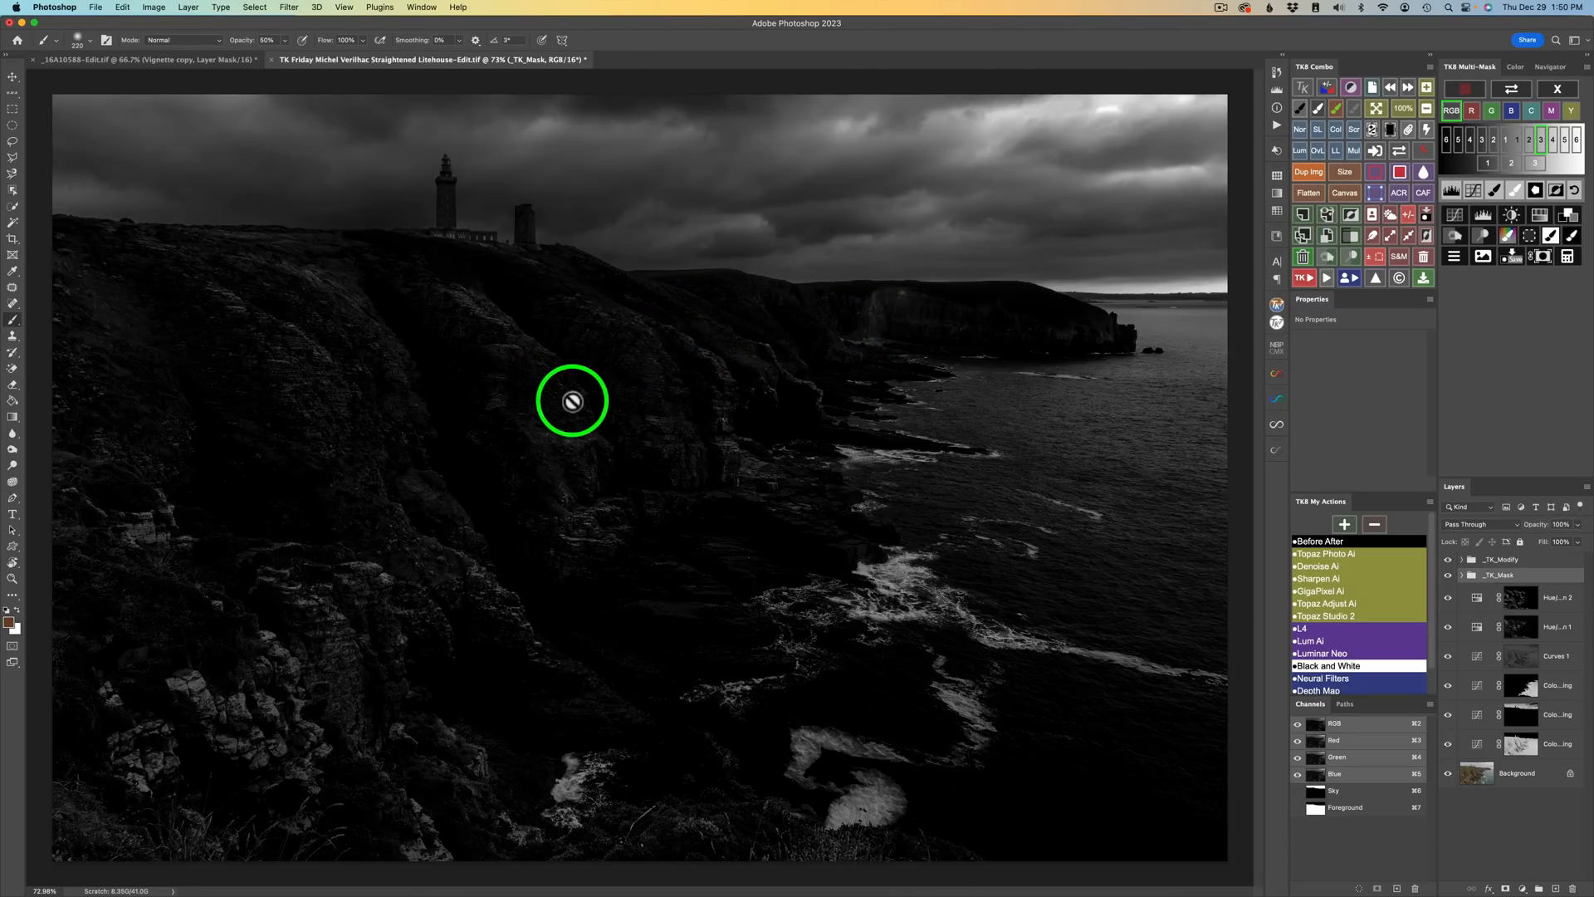
Step: Compare the Lights 3 mask across the color channels, choose yellow, and load it as a selection on a white-paint dodge layer
{"action": "left_click", "coordinate": [1472, 111]}
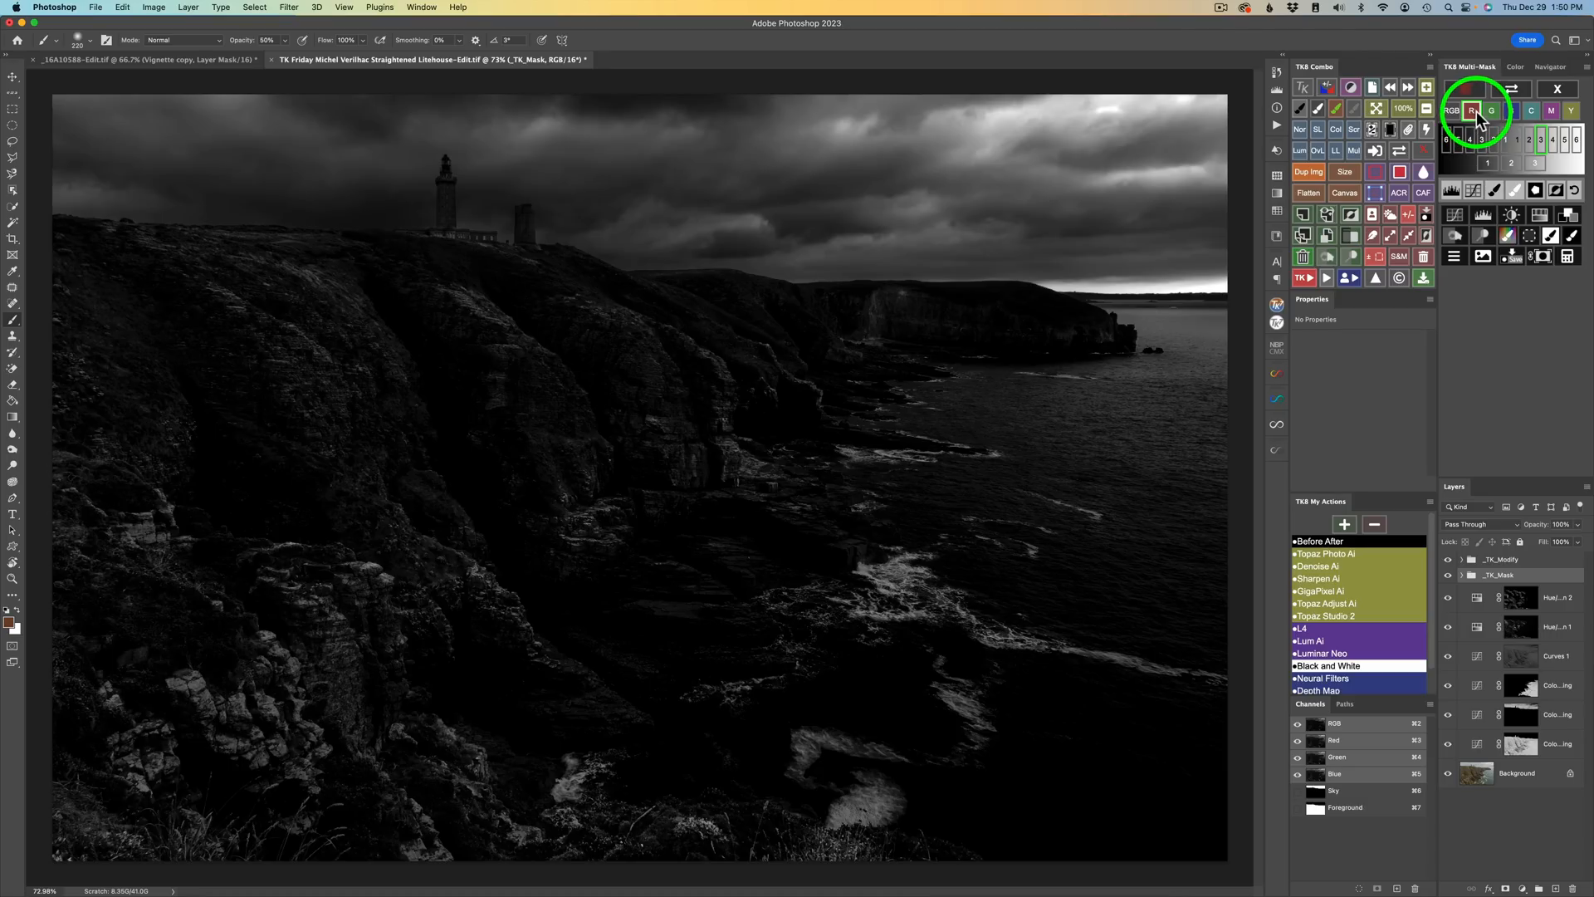
{"action": "left_click", "coordinate": [1492, 112]}
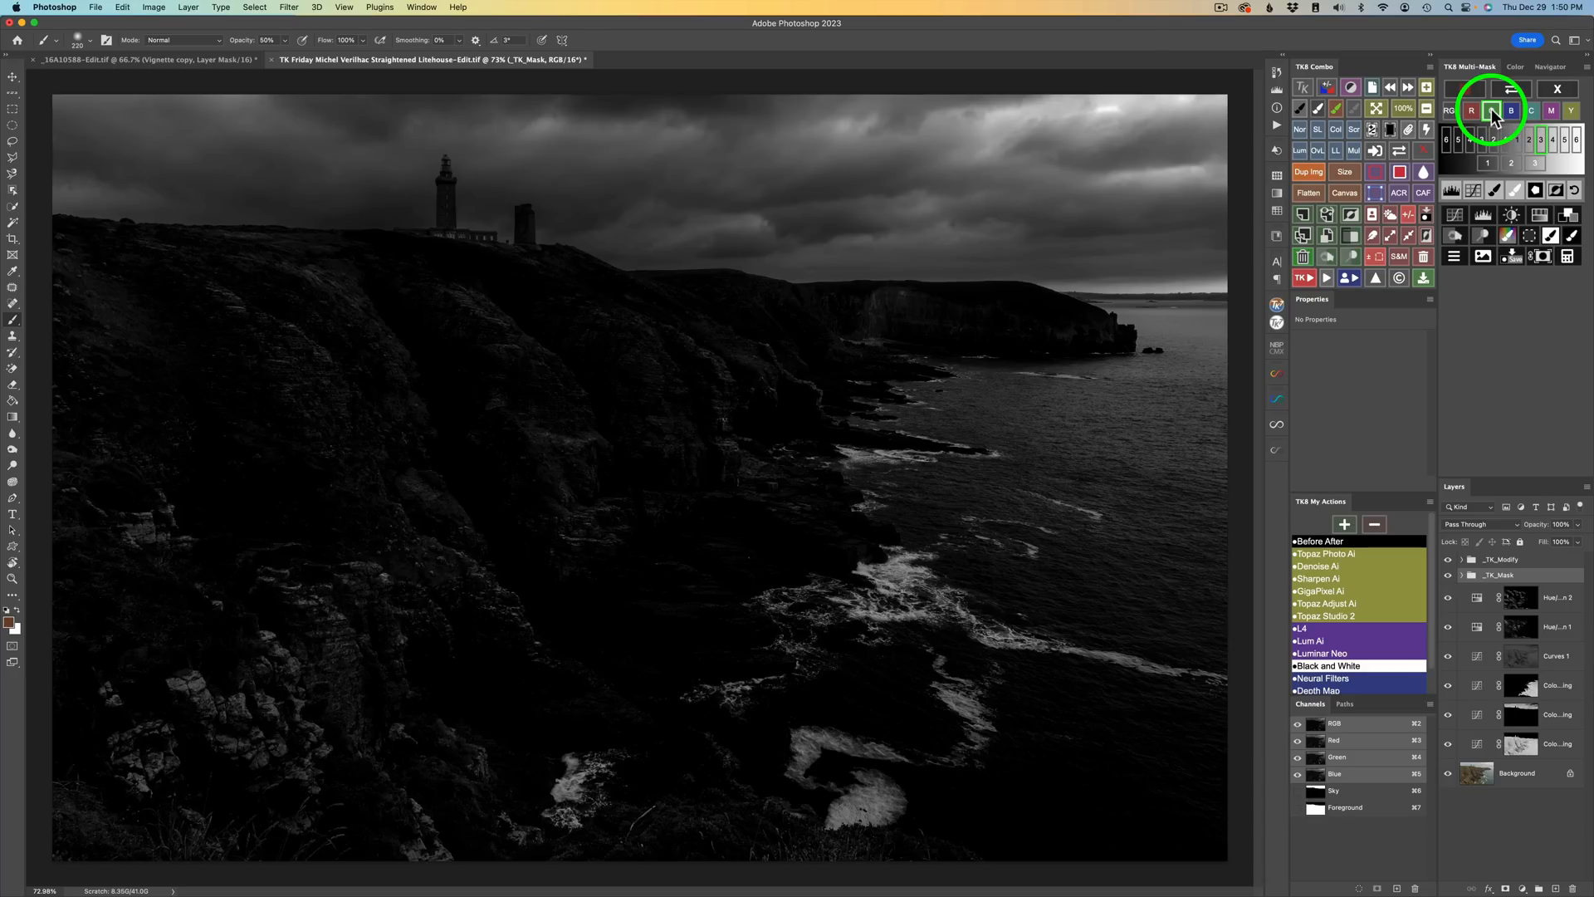
{"action": "left_click", "coordinate": [1513, 111]}
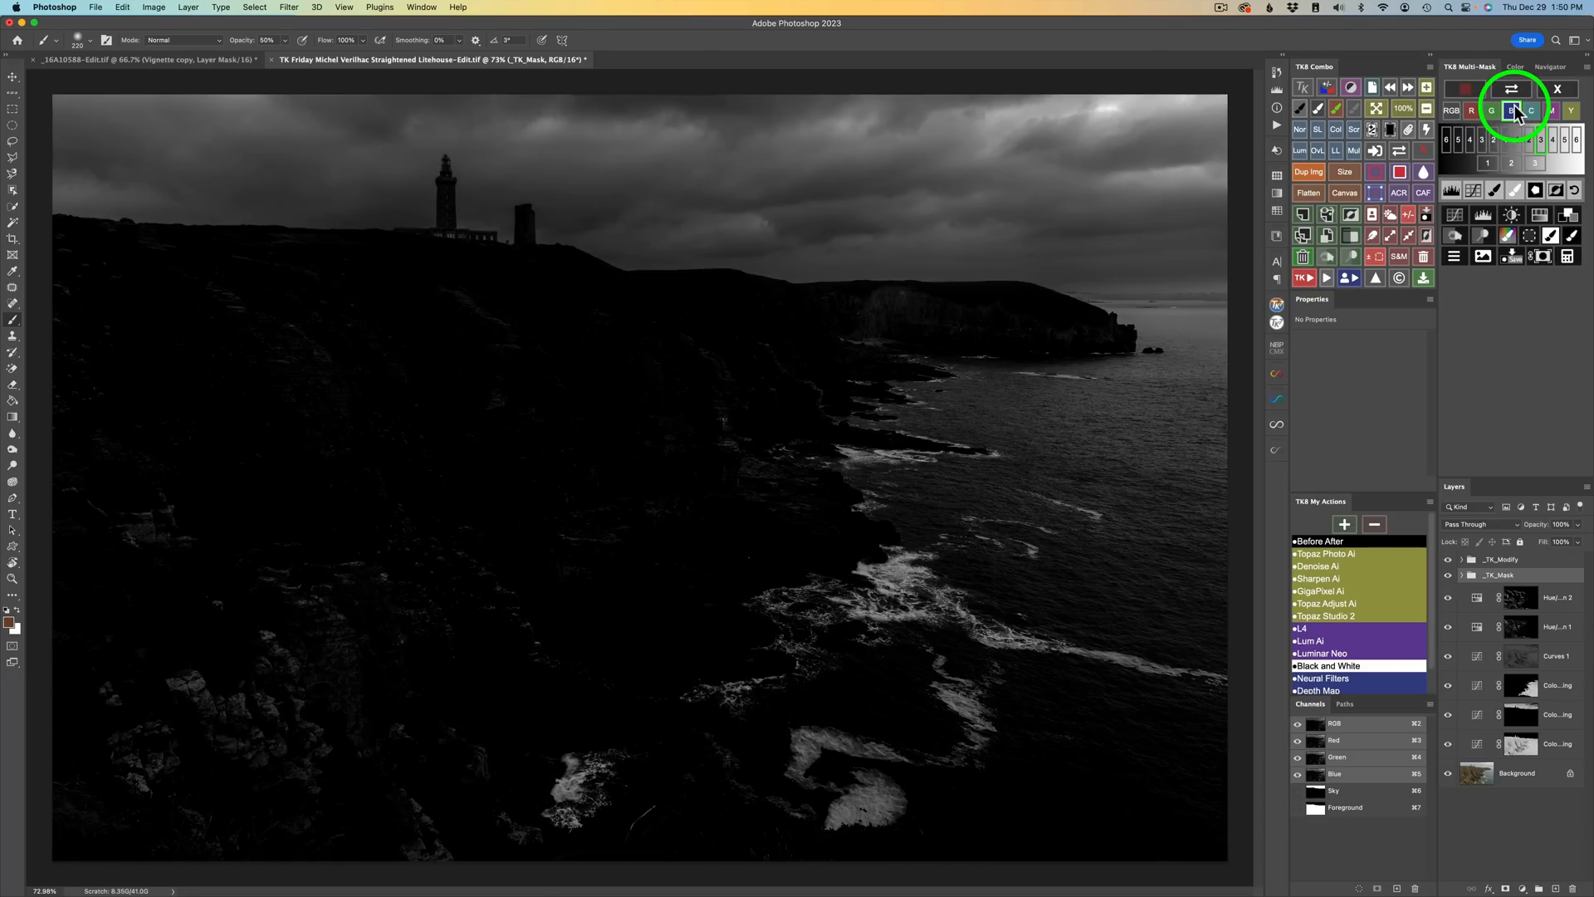
{"action": "left_click", "coordinate": [1532, 111]}
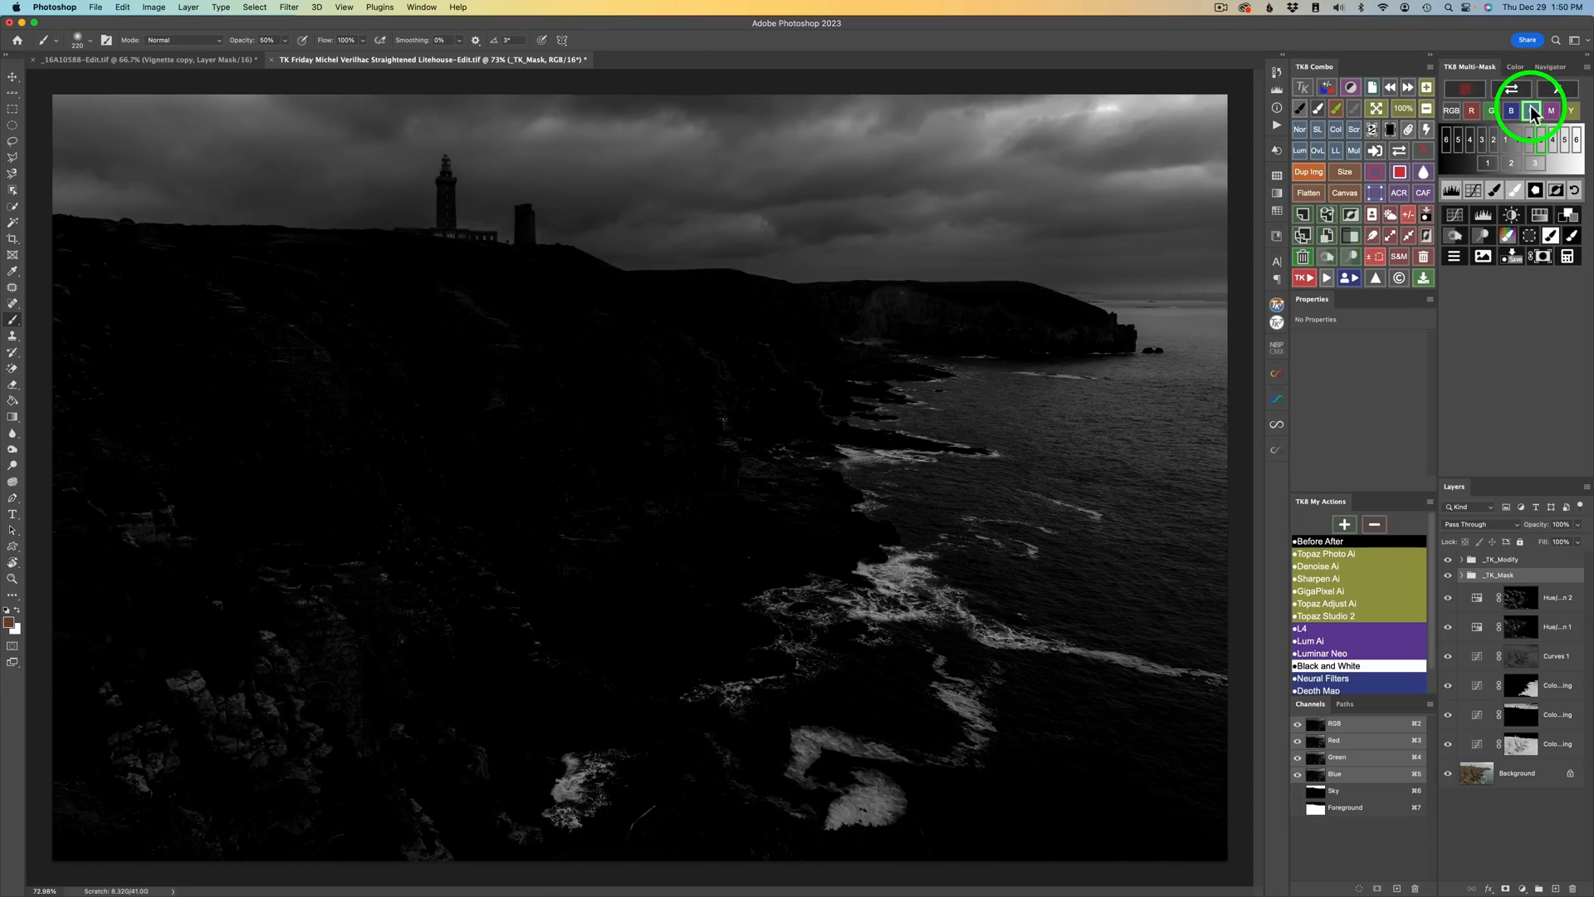
{"action": "left_click", "coordinate": [1552, 112]}
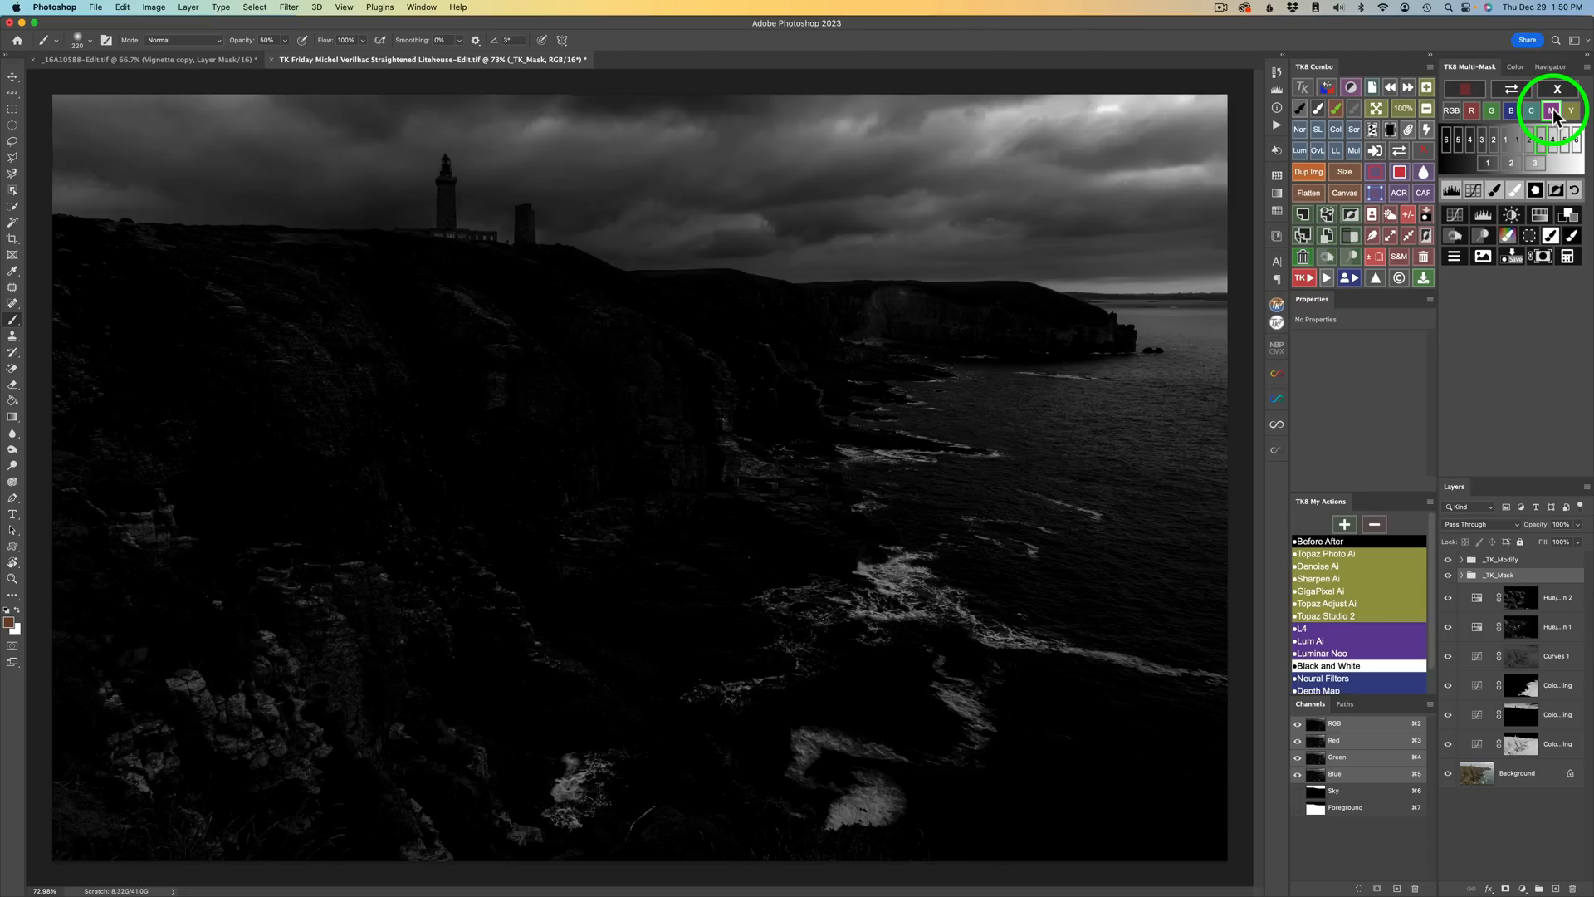
{"action": "left_click", "coordinate": [1572, 113]}
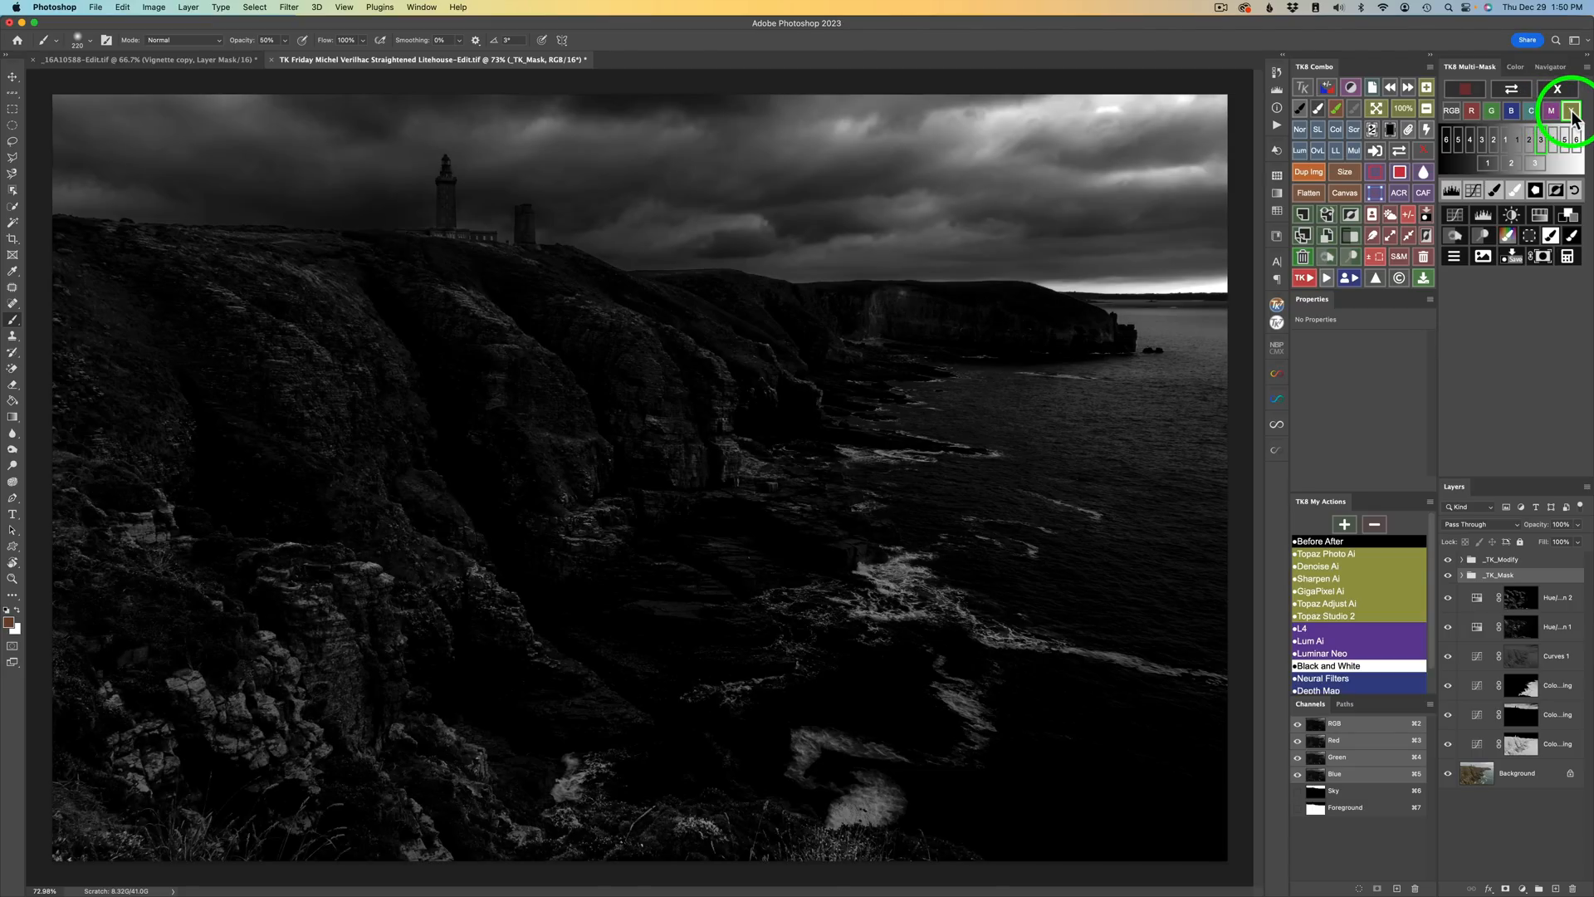
{"action": "left_click", "coordinate": [1479, 242]}
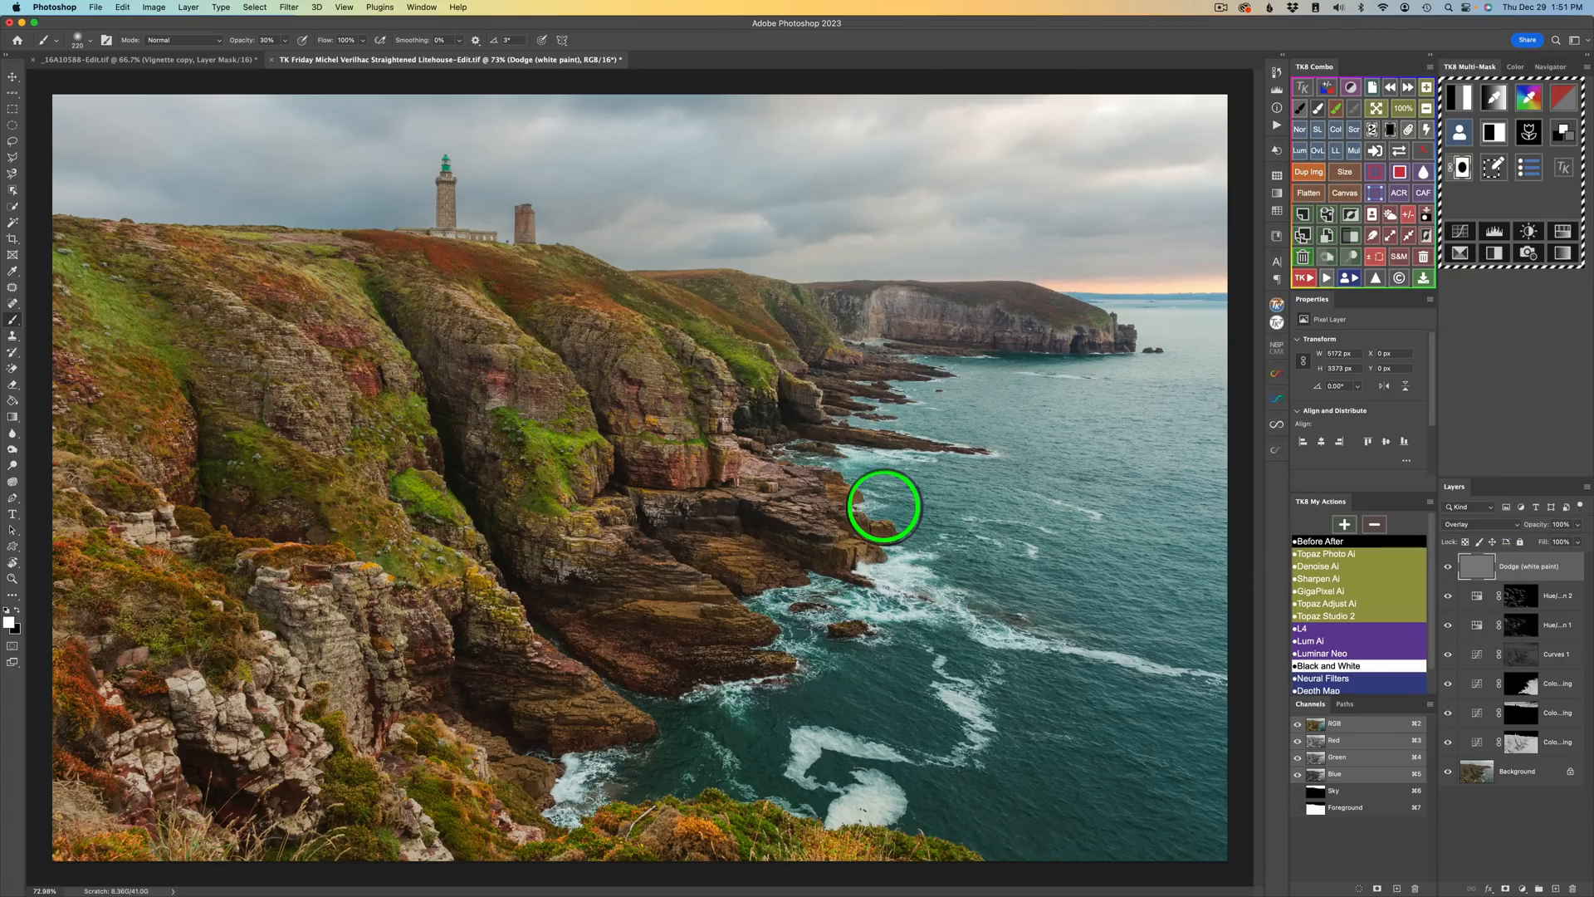
Step: Paint white at 30% opacity with a very large brush through the selection to dodge the highlights, starting in the clouds
{"action": "scroll", "coordinate": [847, 525], "scroll_direction": "down", "scroll_amount": 1}
{"action": "scroll", "coordinate": [847, 524], "scroll_direction": "down", "scroll_amount": 4}
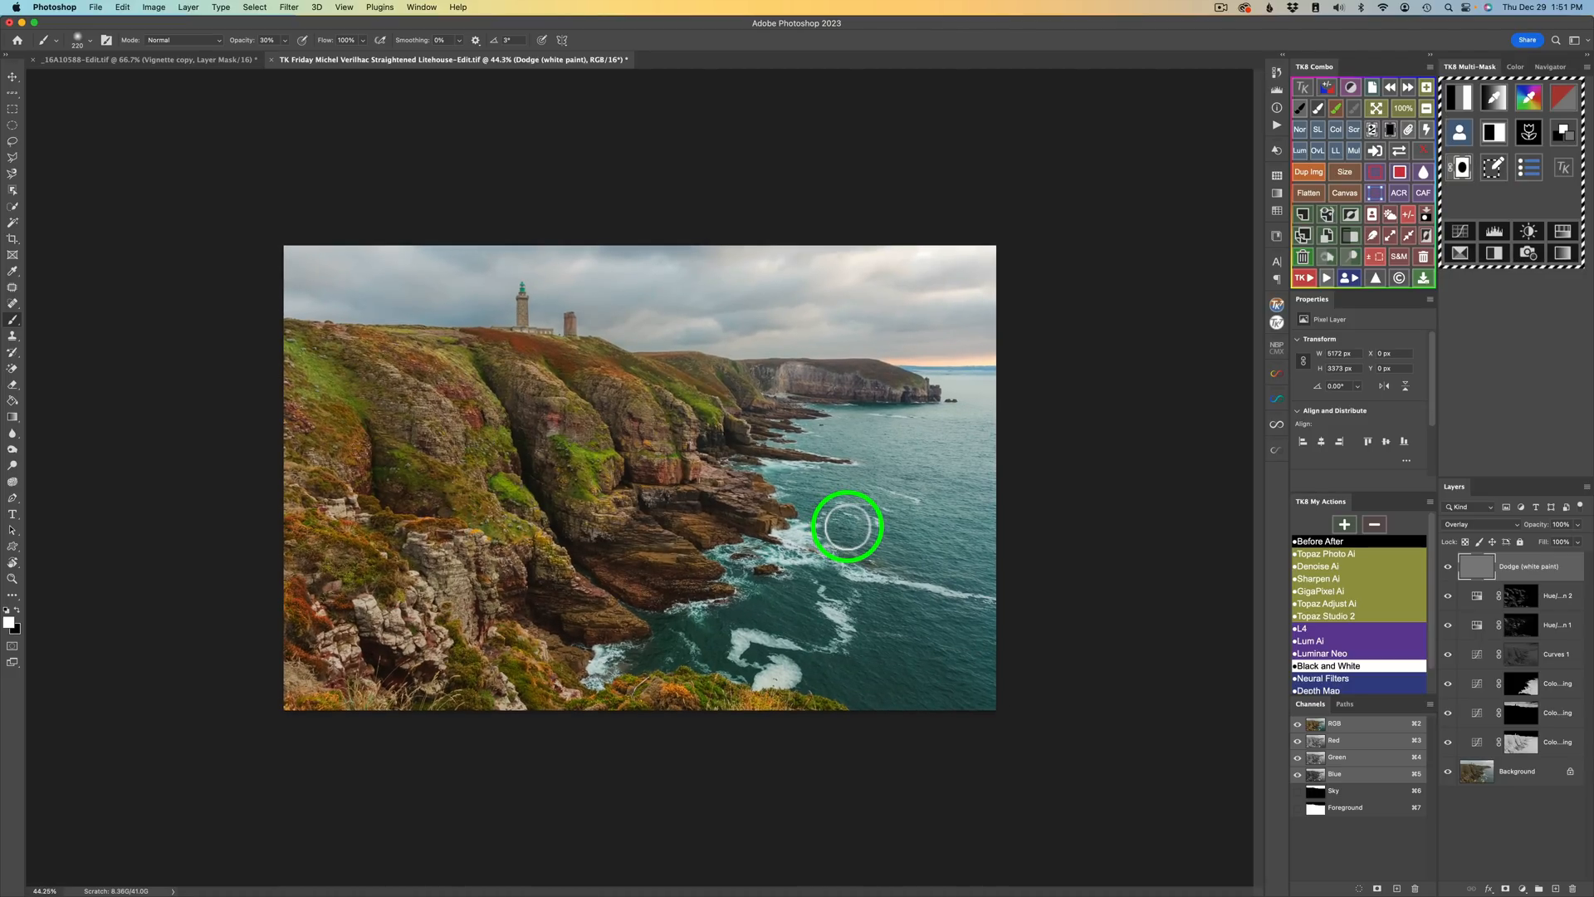
{"action": "left_click_drag", "start_coordinate": [535, 296], "coordinate": [759, 317]}
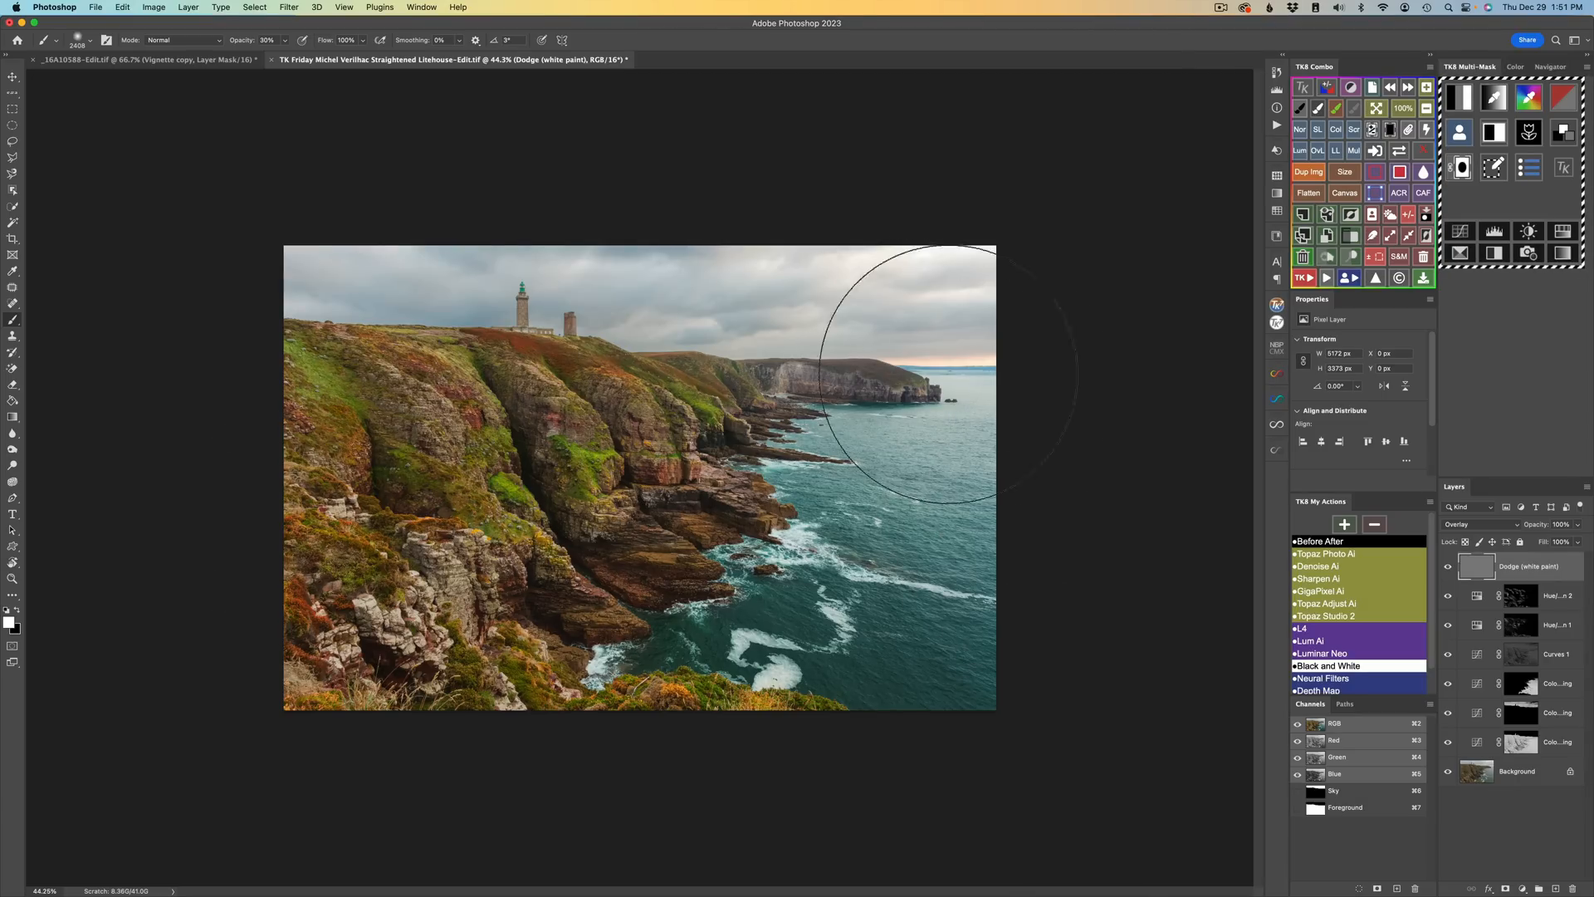
Step: Compare the photo with the dodge layer off and on
{"action": "left_click", "coordinate": [1449, 567]}
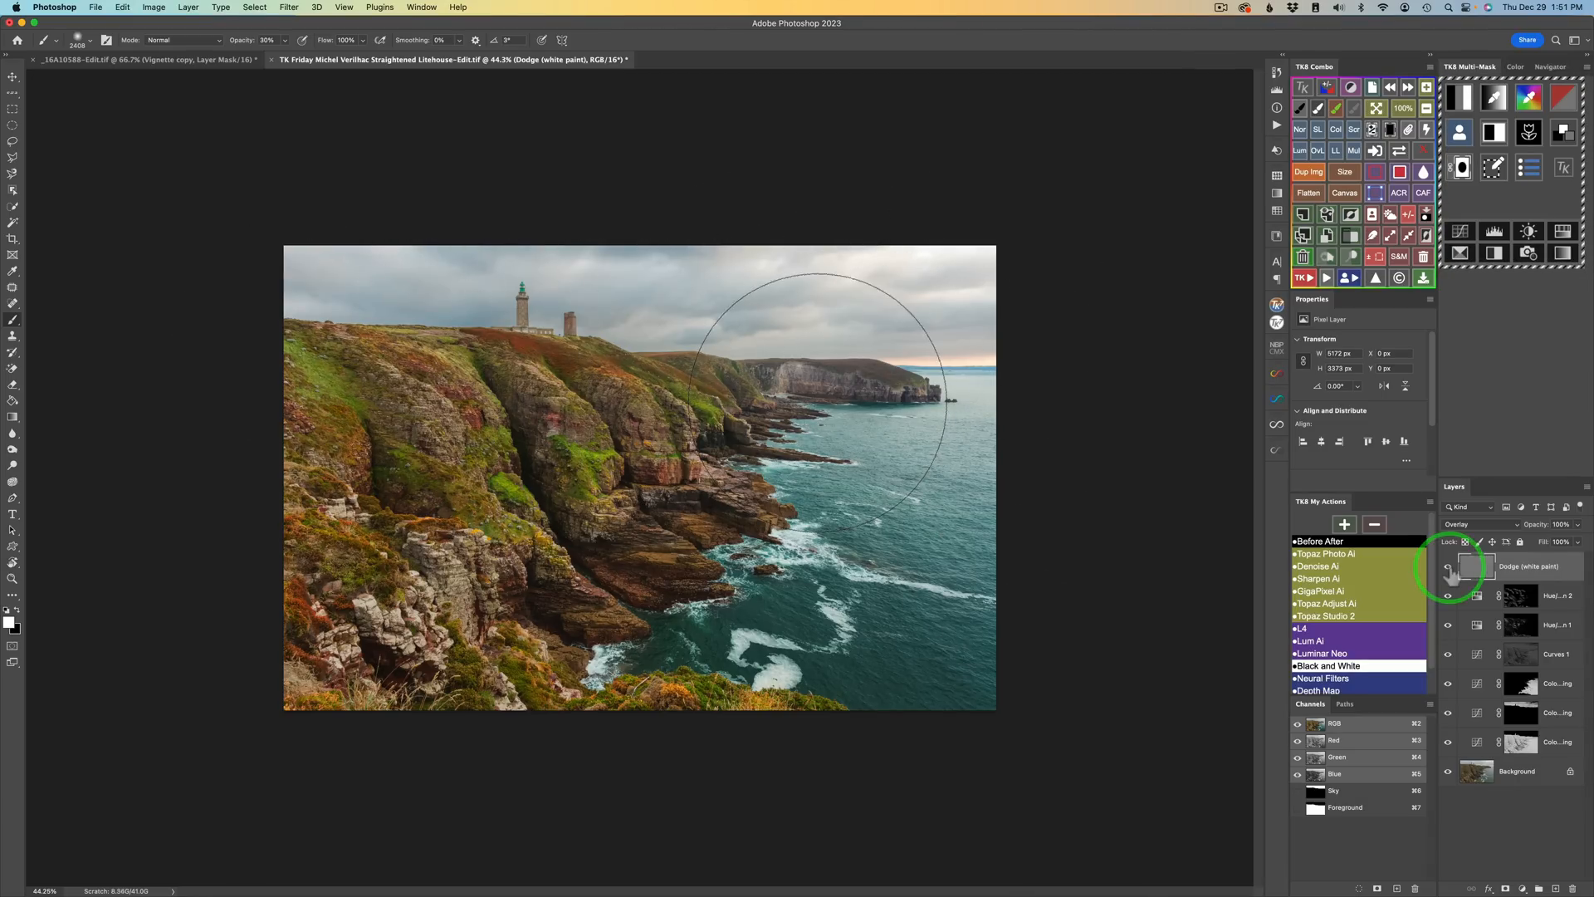
{"action": "left_click", "coordinate": [1449, 567]}
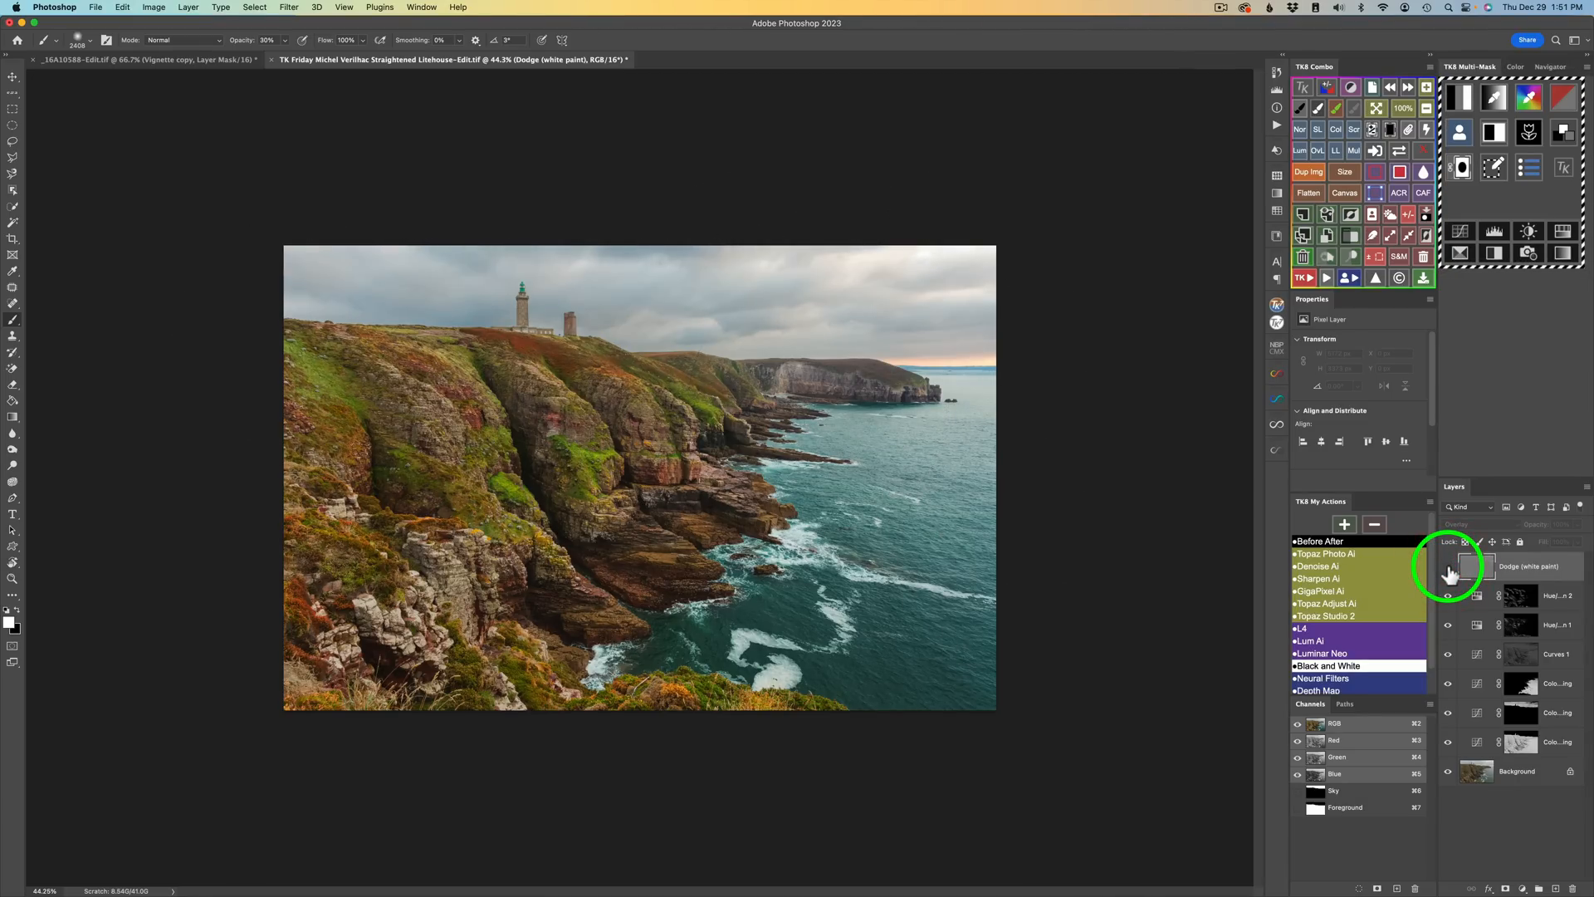
{"action": "left_click", "coordinate": [1448, 567]}
{"action": "left_click", "coordinate": [1449, 567]}
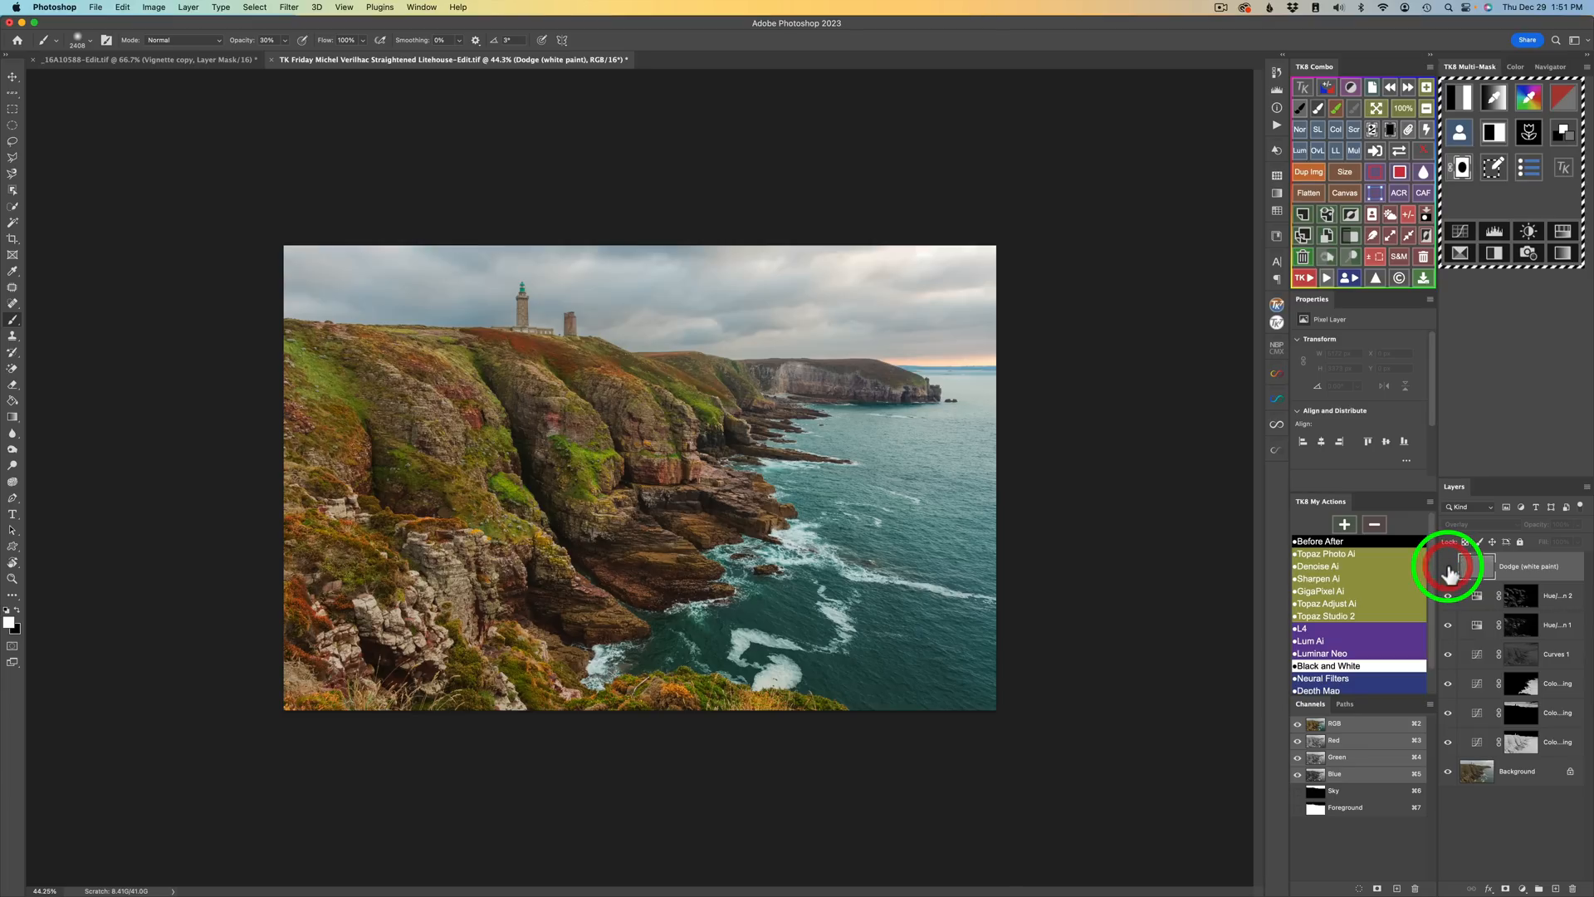
{"action": "left_click", "coordinate": [1448, 567]}
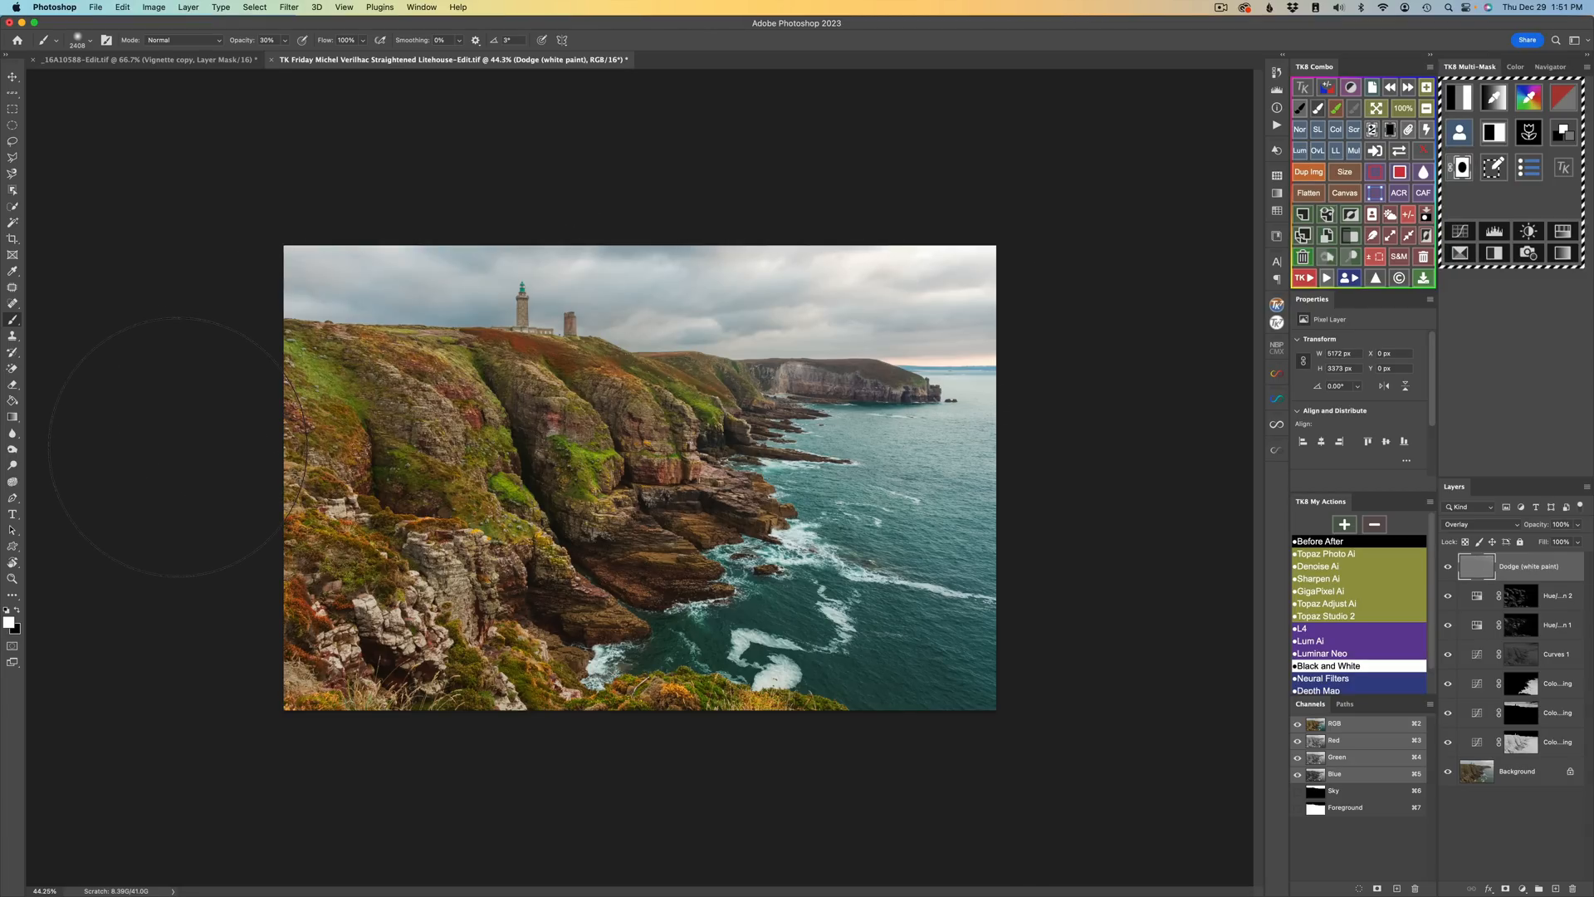
{"action": "left_click", "coordinate": [1448, 566]}
{"action": "left_click", "coordinate": [1447, 566]}
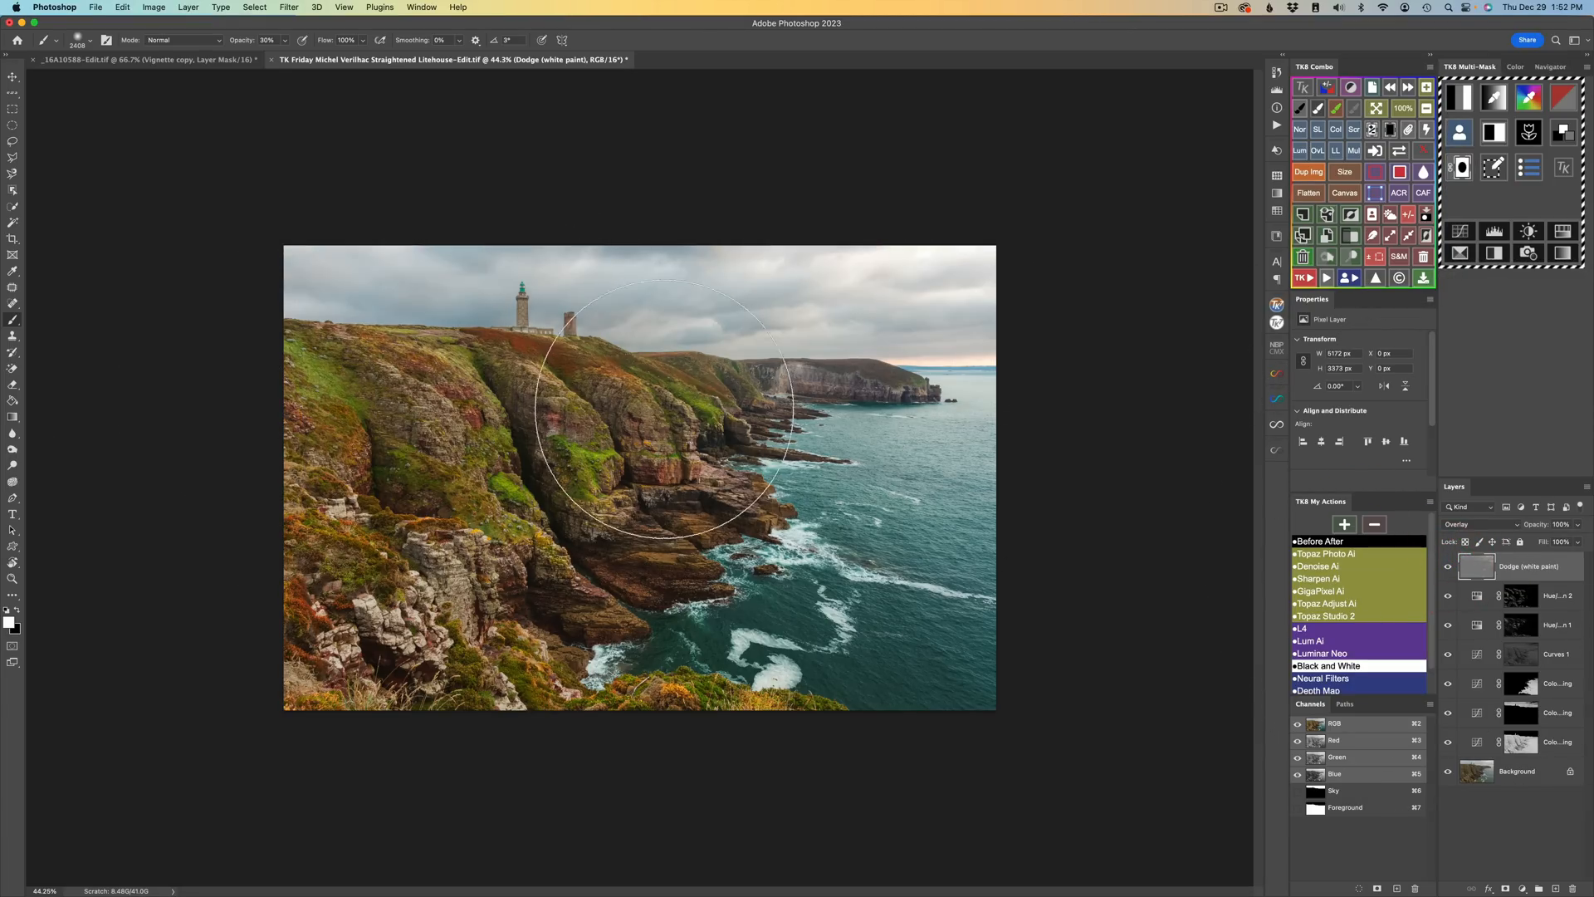
Step: Dodge the middle cliffs, the sea foam and the distant shoreline using a much smaller white brush at 40% opacity
{"action": "left_click_drag", "start_coordinate": [673, 407], "coordinate": [340, 409]}
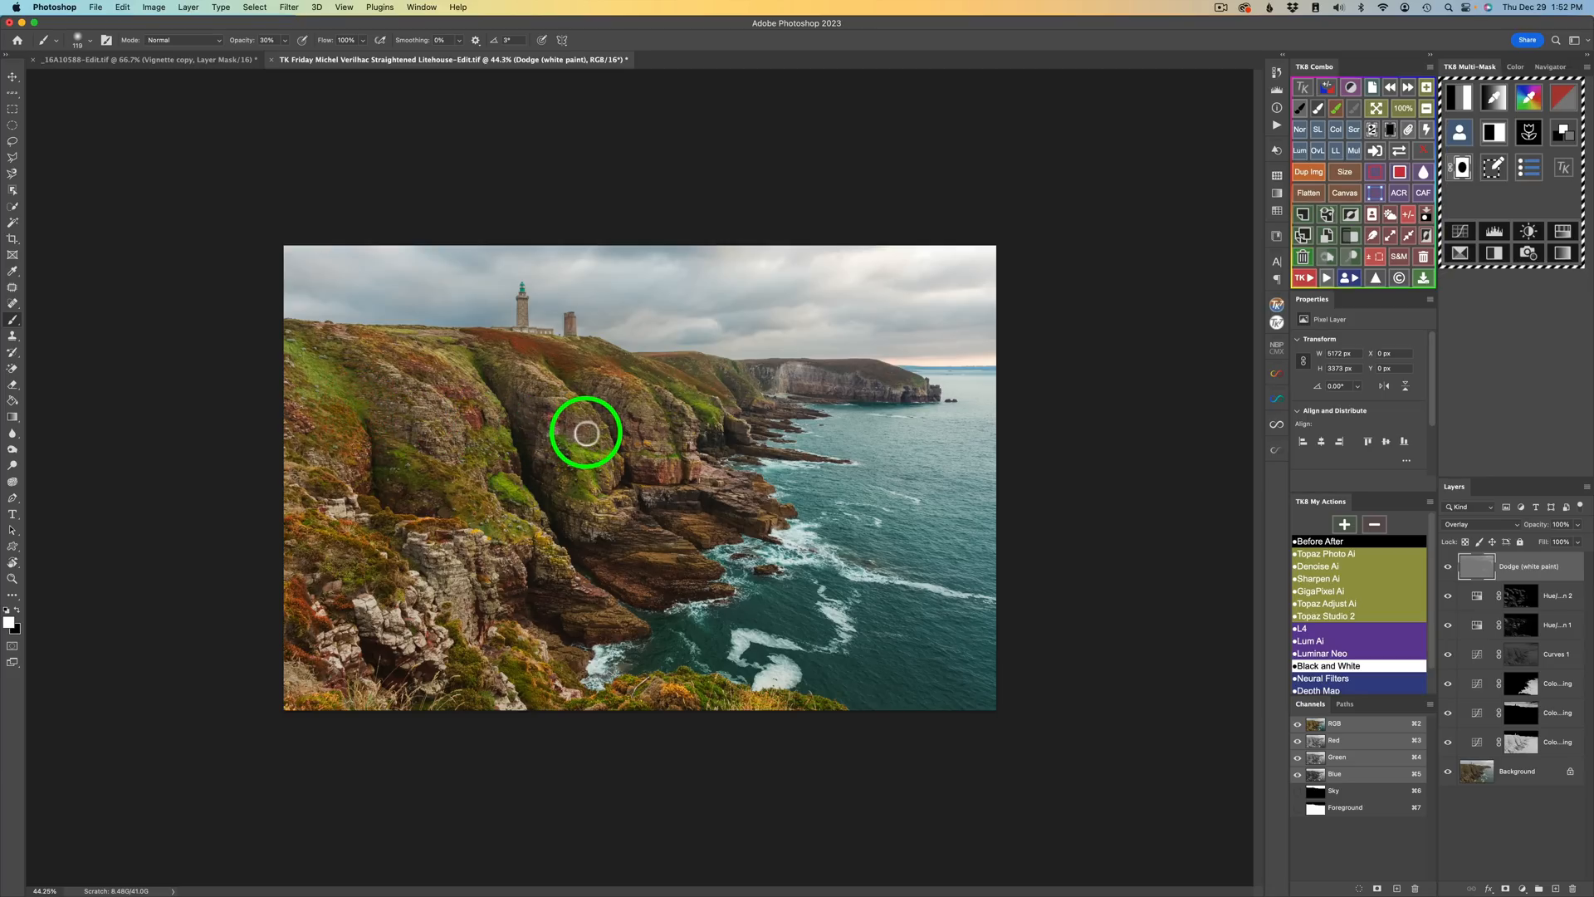
{"action": "key", "text": "4"}
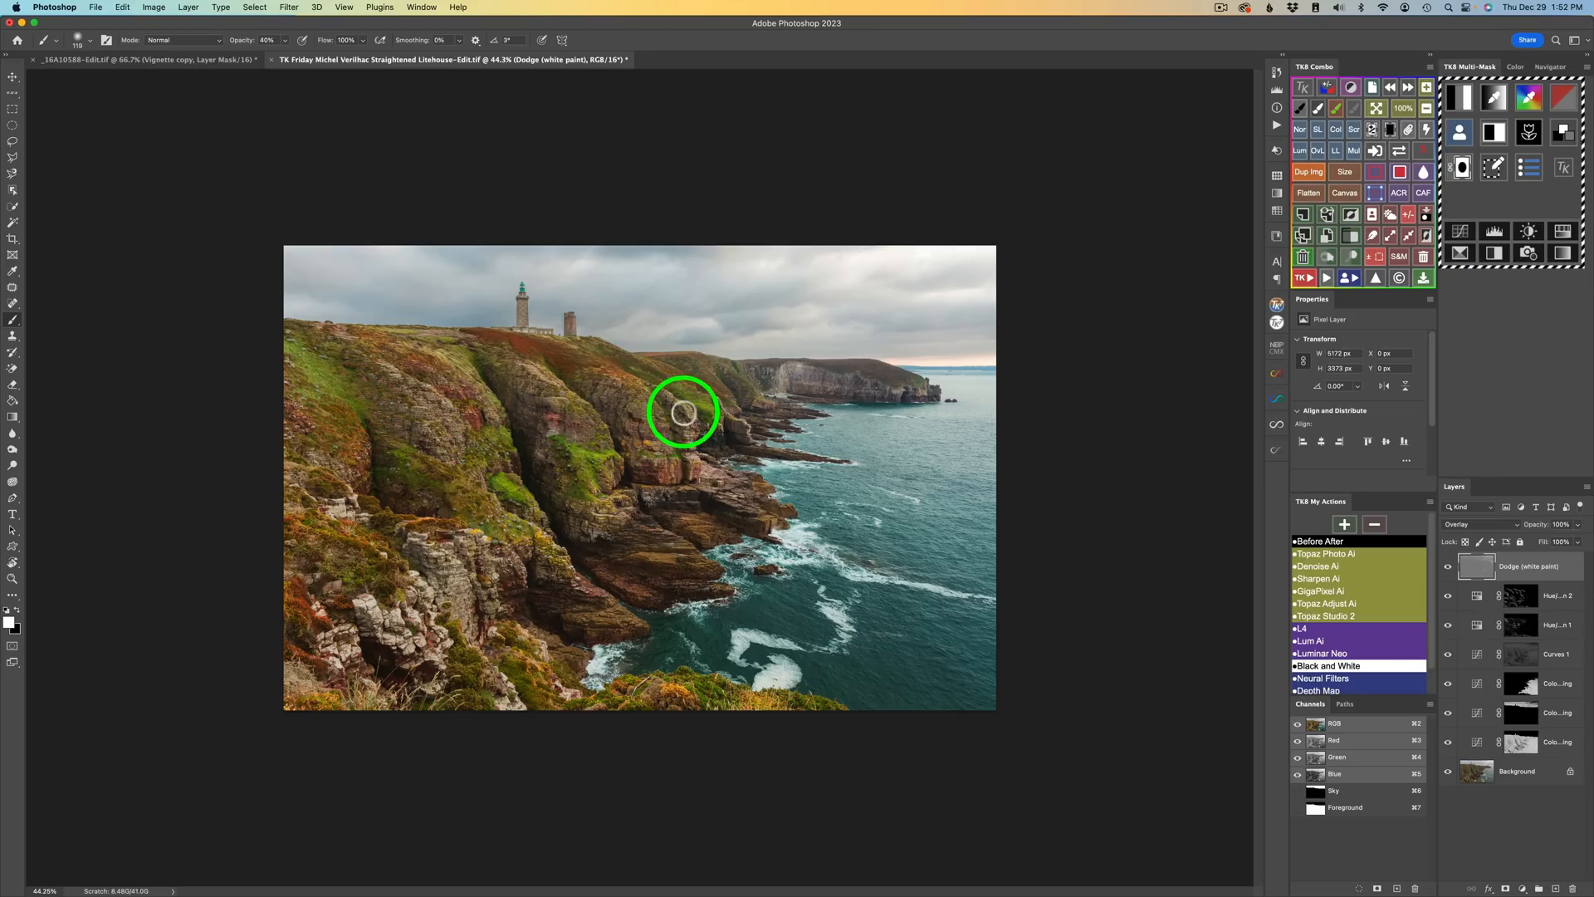
{"action": "left_click_drag", "start_coordinate": [662, 393], "coordinate": [722, 496]}
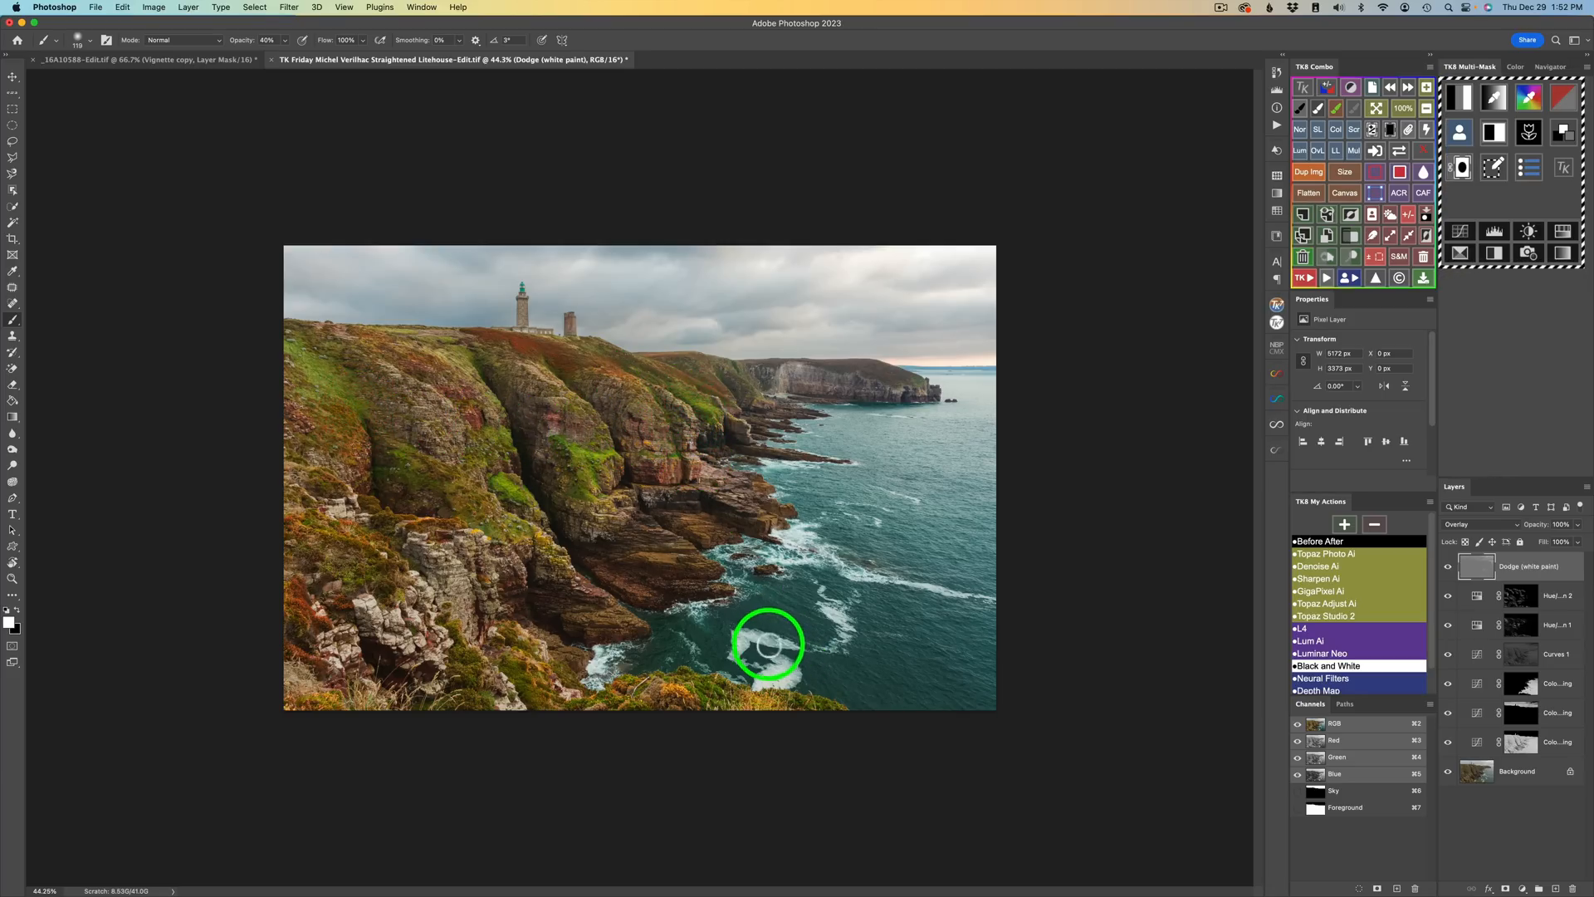
{"action": "mouse_move", "coordinate": [773, 645]}
{"action": "left_mouse_down"}
{"action": "mouse_move", "coordinate": [728, 658]}
{"action": "mouse_move", "coordinate": [746, 632]}
{"action": "mouse_move", "coordinate": [745, 655]}
{"action": "mouse_move", "coordinate": [781, 675]}
{"action": "mouse_move", "coordinate": [796, 644]}
{"action": "mouse_move", "coordinate": [847, 631]}
{"action": "mouse_move", "coordinate": [826, 609]}
{"action": "mouse_move", "coordinate": [837, 574]}
{"action": "mouse_move", "coordinate": [797, 556]}
{"action": "mouse_move", "coordinate": [831, 559]}
{"action": "mouse_move", "coordinate": [796, 528]}
{"action": "mouse_move", "coordinate": [848, 567]}
{"action": "mouse_move", "coordinate": [1000, 604]}
{"action": "left_mouse_up"}
{"action": "mouse_move", "coordinate": [854, 470]}
{"action": "left_mouse_down"}
{"action": "mouse_move", "coordinate": [766, 463]}
{"action": "mouse_move", "coordinate": [786, 464]}
{"action": "mouse_move", "coordinate": [792, 502]}
{"action": "mouse_move", "coordinate": [699, 472]}
{"action": "mouse_move", "coordinate": [738, 482]}
{"action": "mouse_move", "coordinate": [742, 449]}
{"action": "mouse_move", "coordinate": [784, 425]}
{"action": "mouse_move", "coordinate": [748, 436]}
{"action": "mouse_move", "coordinate": [736, 421]}
{"action": "mouse_move", "coordinate": [764, 403]}
{"action": "mouse_move", "coordinate": [747, 416]}
{"action": "mouse_move", "coordinate": [778, 395]}
{"action": "left_mouse_up"}
{"action": "left_click", "coordinate": [854, 405]}
{"action": "left_click", "coordinate": [841, 411]}
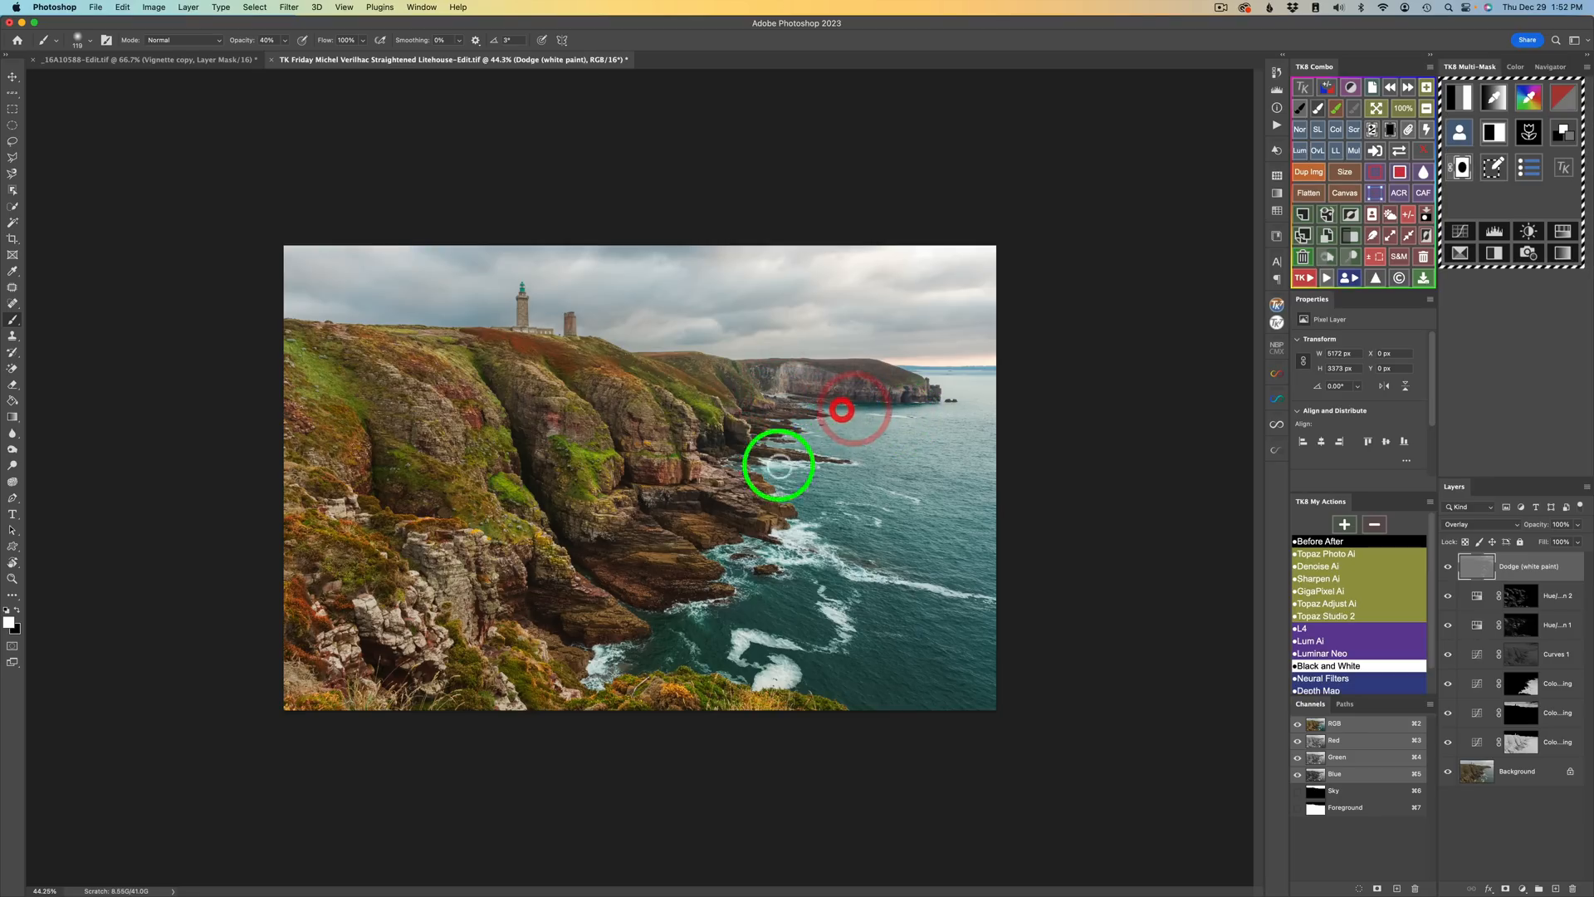
Step: Dab white over the pale foreground rocks on the dodge layer to brighten their highlights
{"action": "left_click", "coordinate": [445, 569]}
{"action": "left_click", "coordinate": [427, 553]}
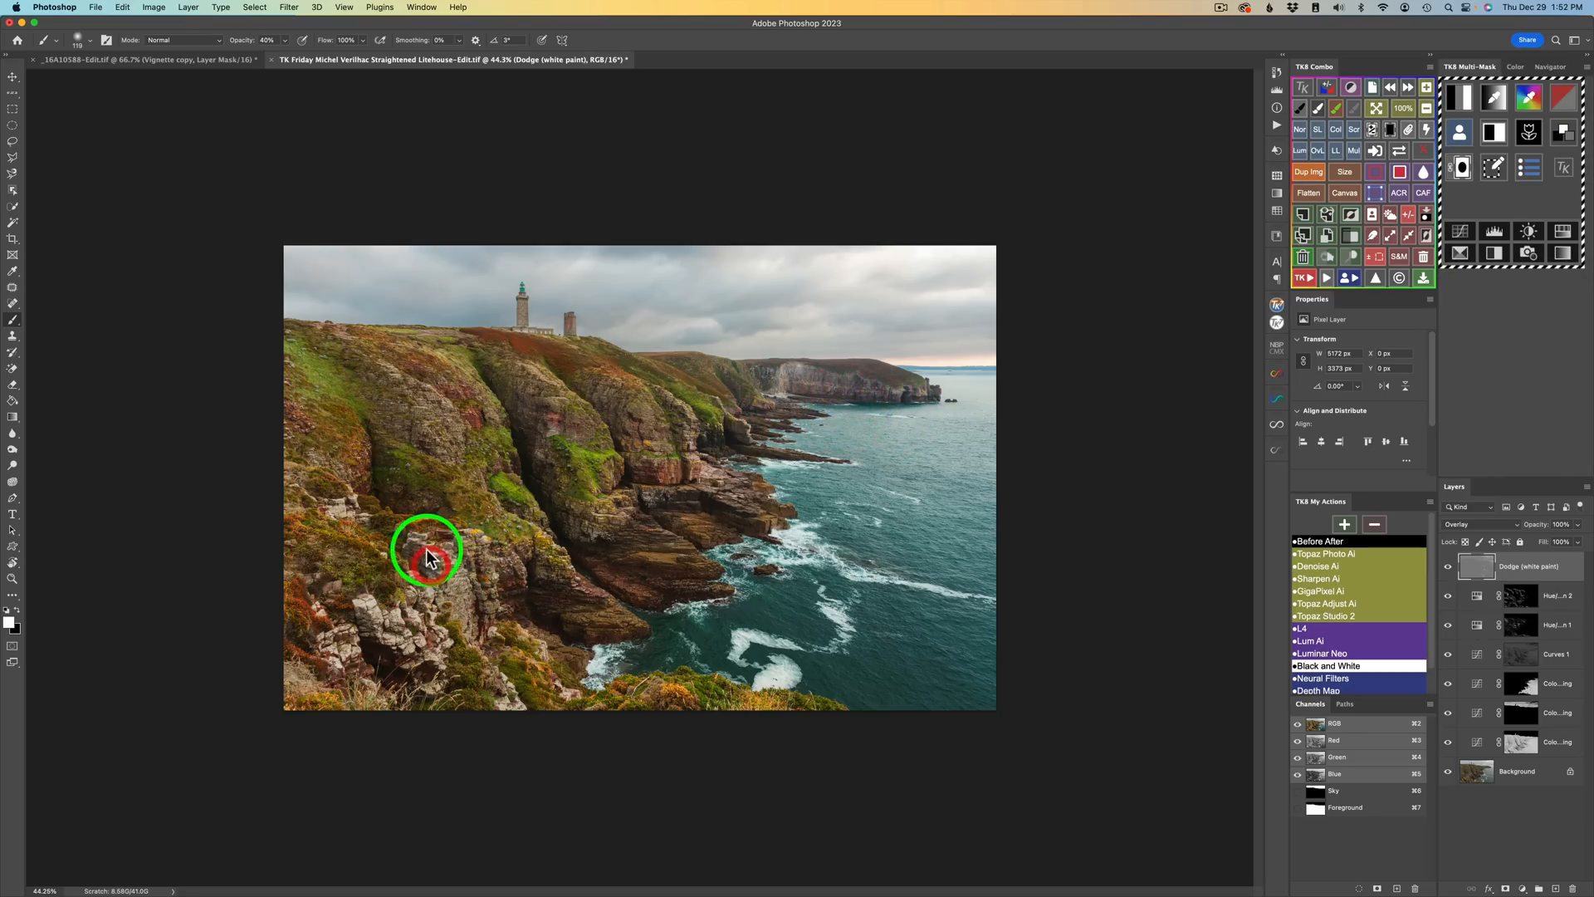
{"action": "left_click", "coordinate": [428, 548]}
{"action": "left_click", "coordinate": [415, 548]}
{"action": "left_click", "coordinate": [391, 638]}
{"action": "left_click", "coordinate": [383, 637]}
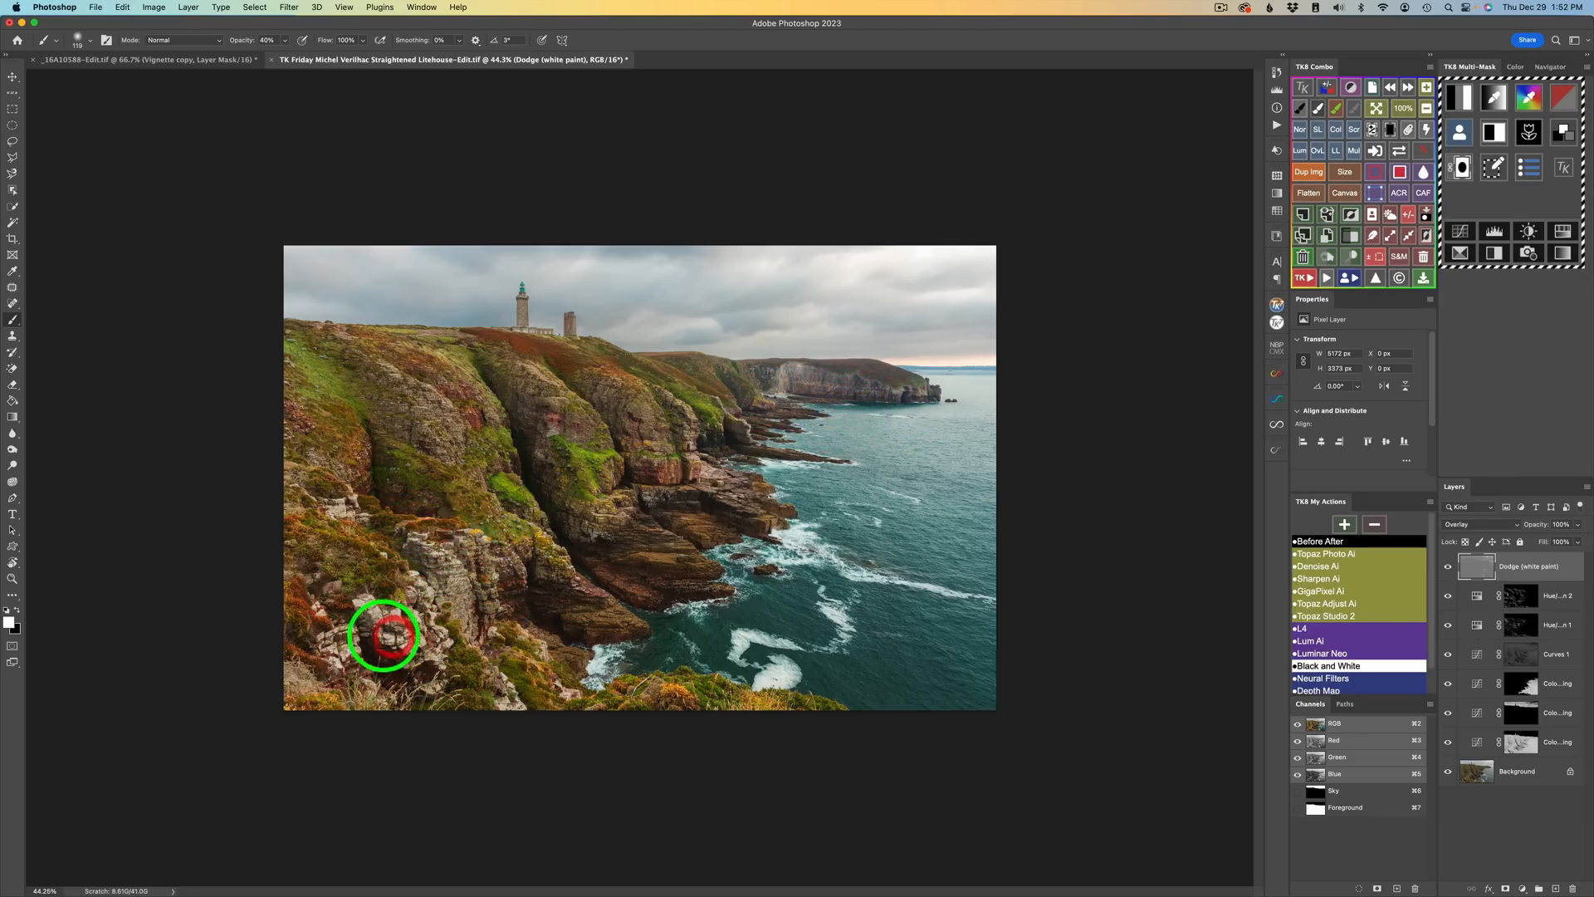
{"action": "left_click", "coordinate": [345, 651]}
{"action": "left_click", "coordinate": [320, 653]}
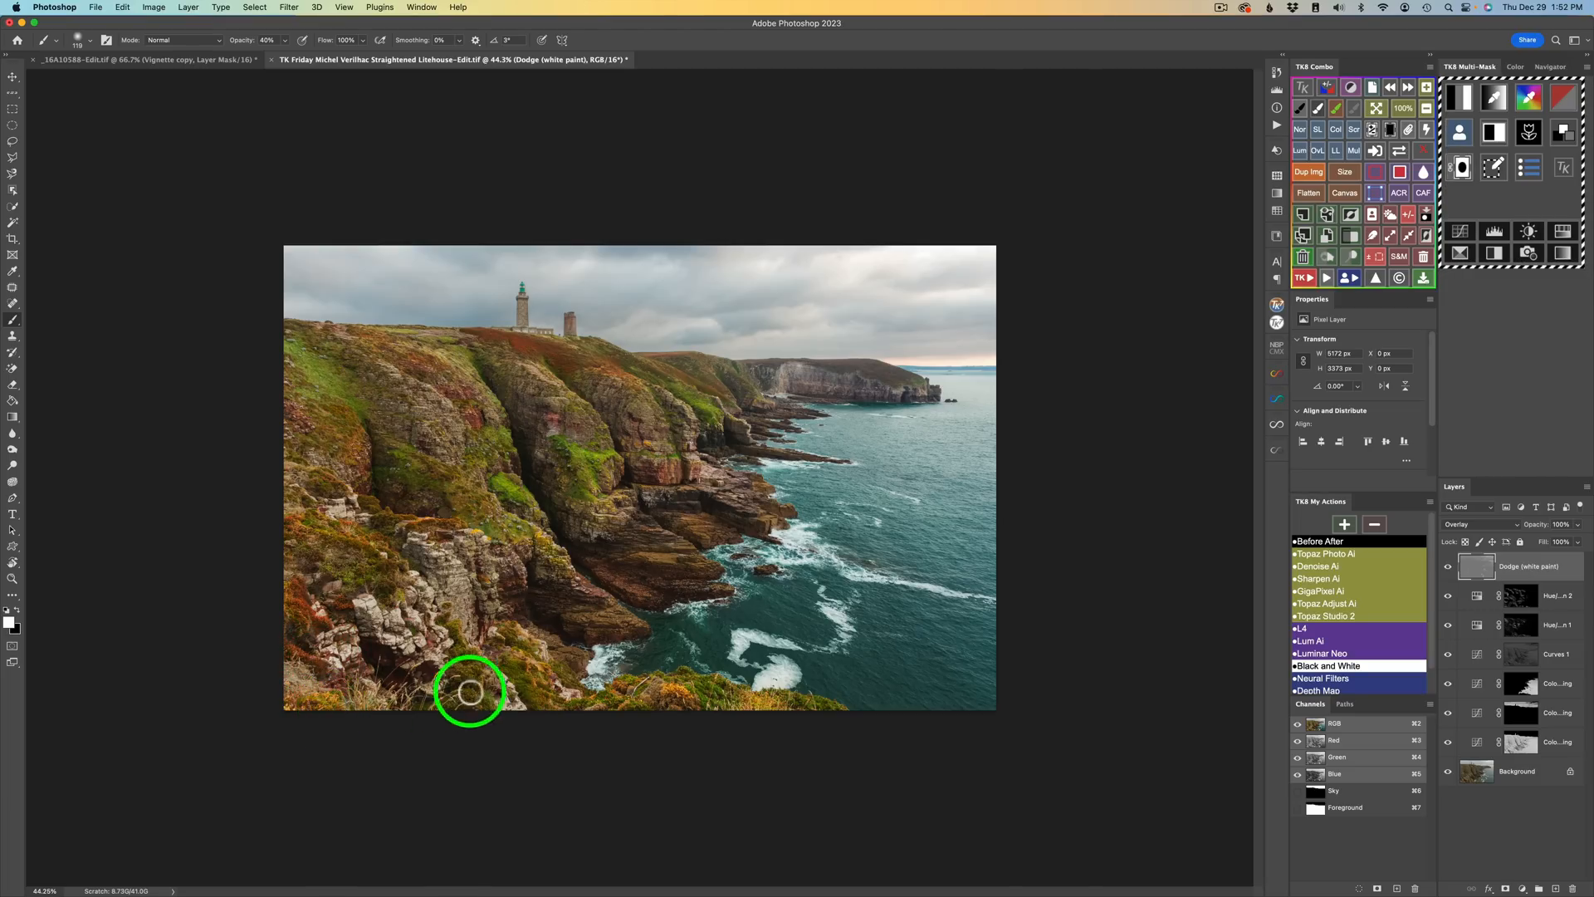
Step: Examine the dodge layer's effect by comparing it off and on and viewing the layer in isolation
{"action": "left_click", "coordinate": [1447, 567]}
{"action": "left_click", "coordinate": [1447, 567]}
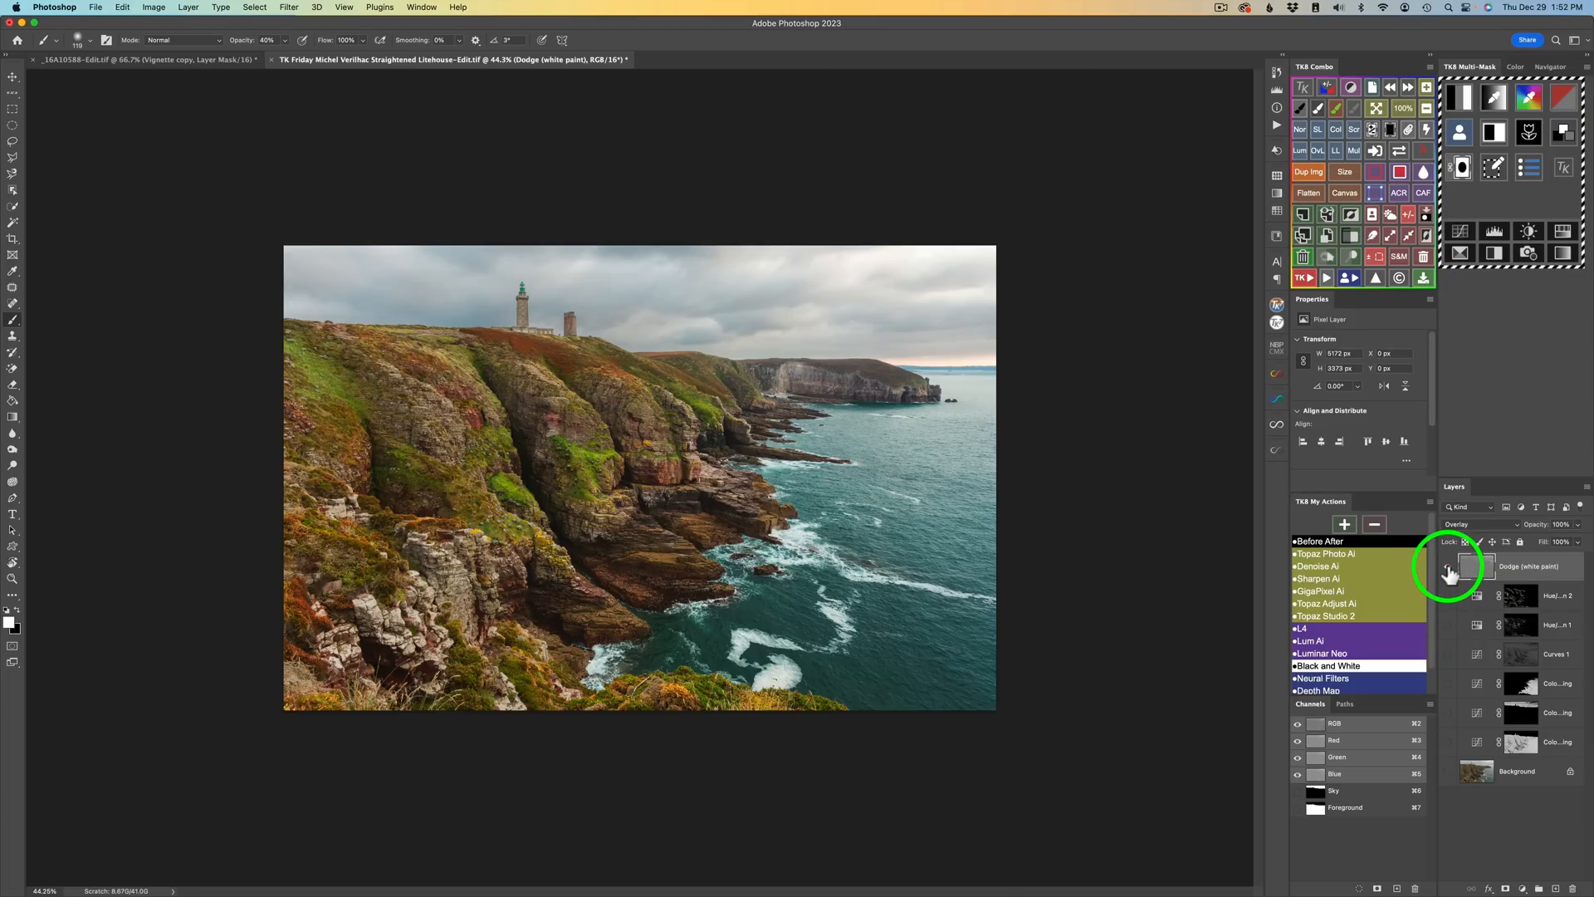
{"action": "left_click", "coordinate": [1447, 571], "text": "alt"}
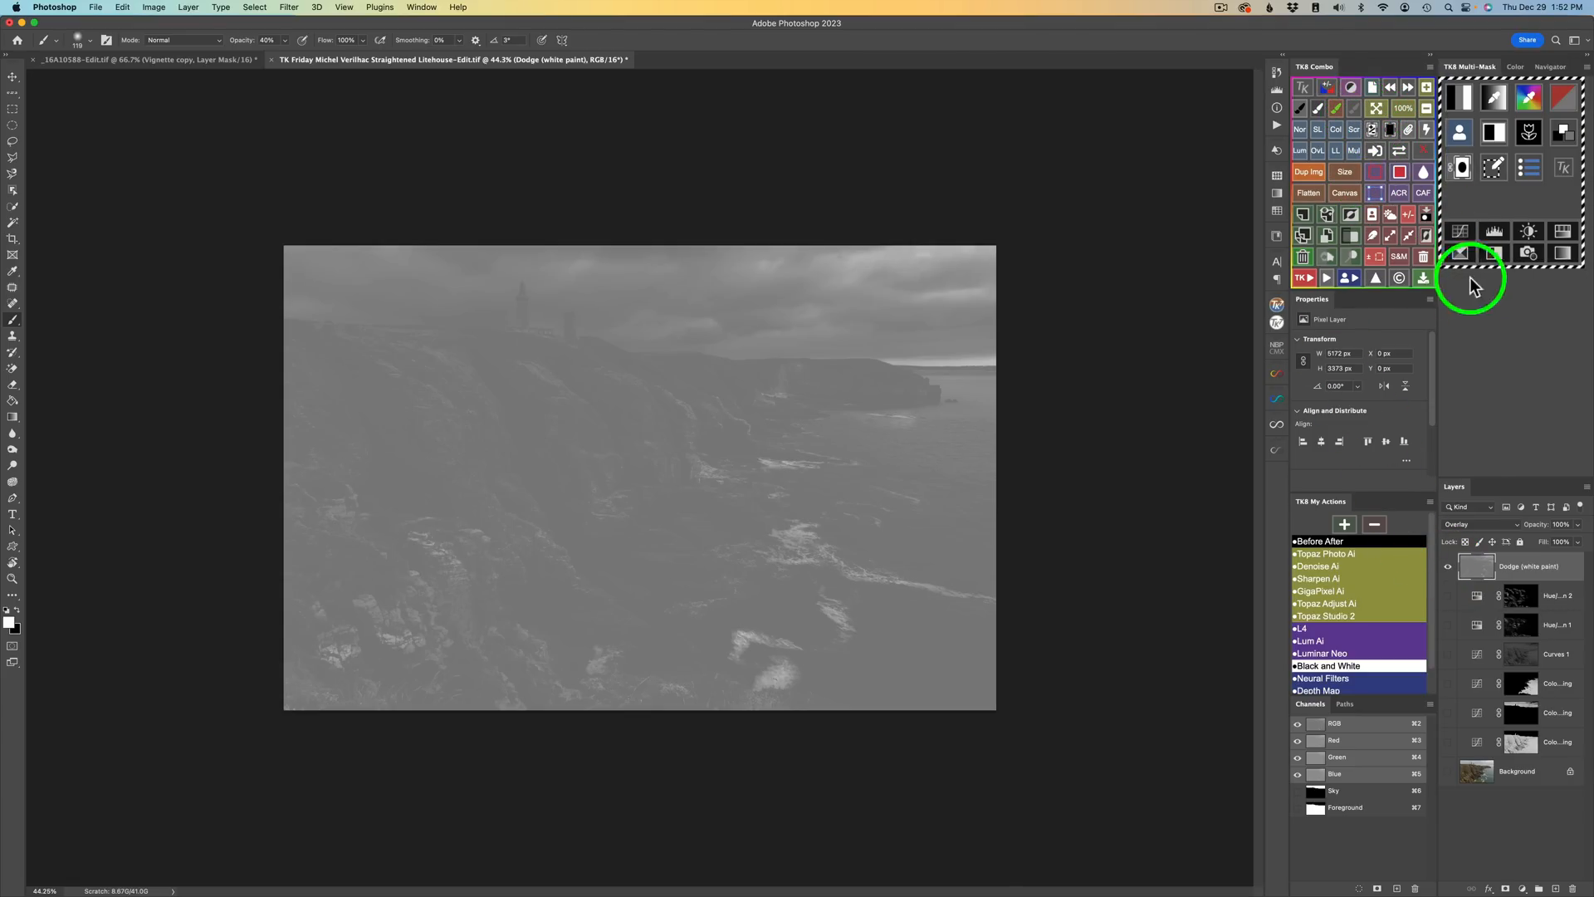
{"action": "left_click", "coordinate": [1447, 567], "text": "alt"}
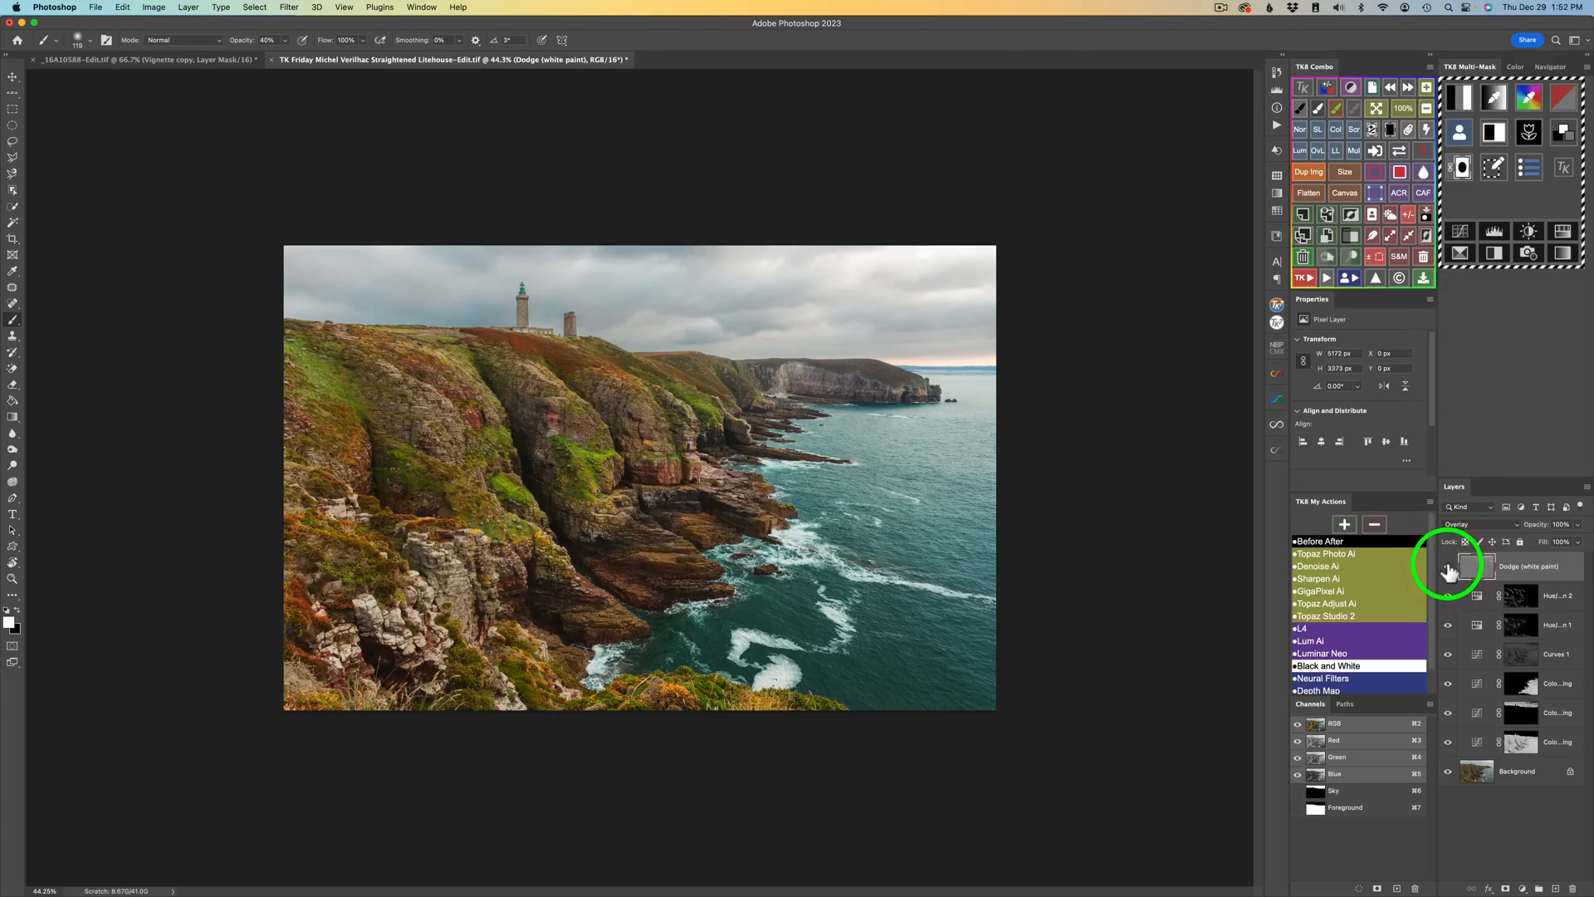
{"action": "left_click", "coordinate": [1447, 569]}
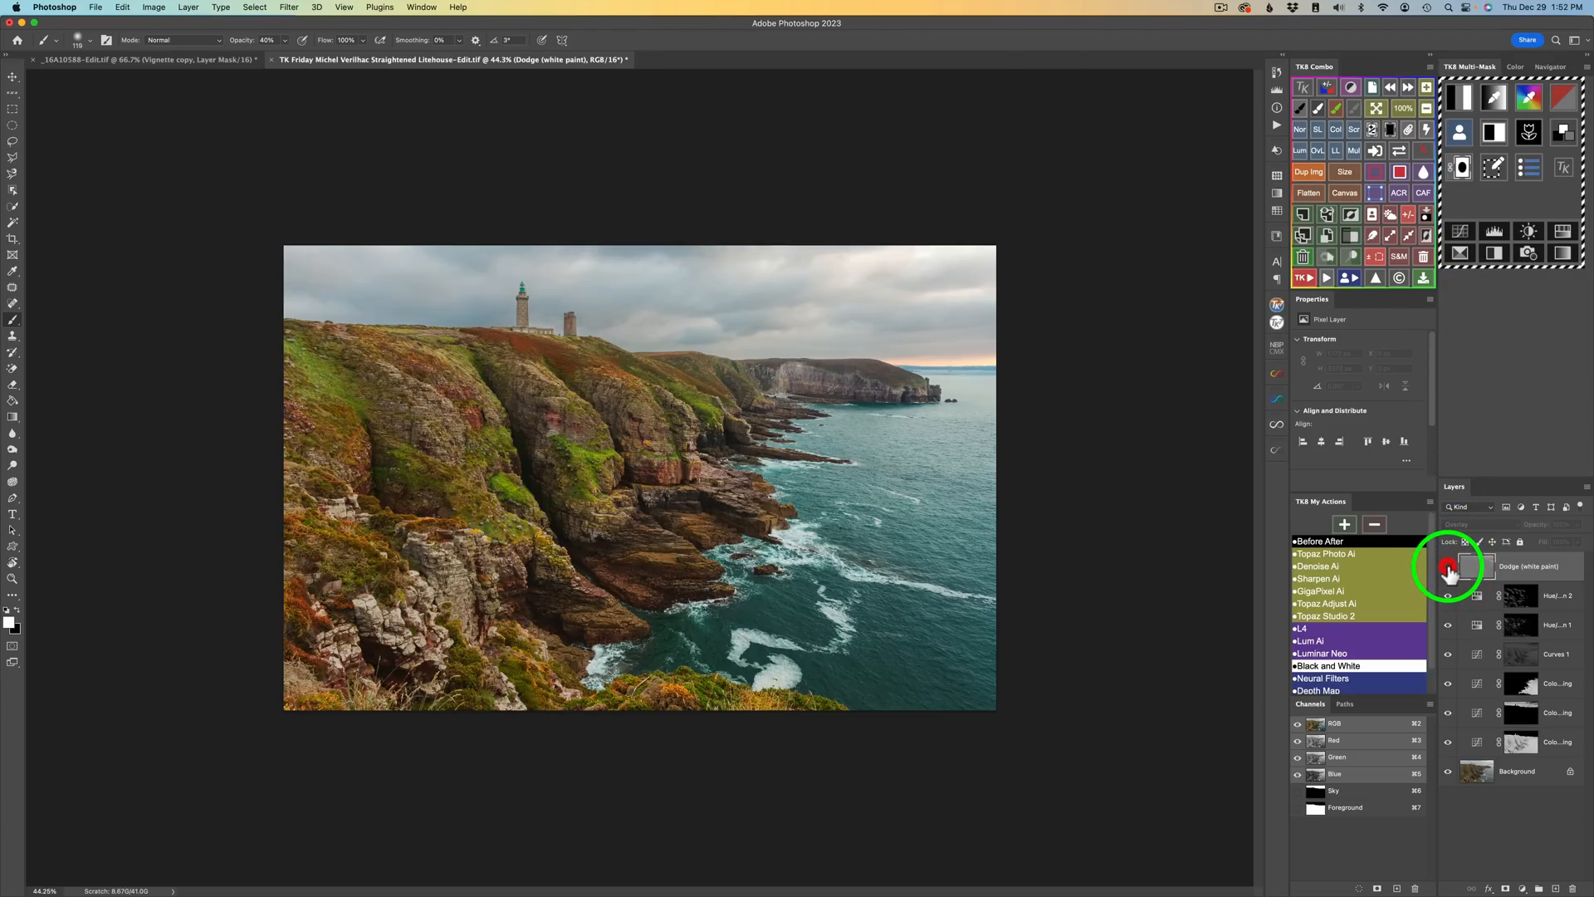
{"action": "left_click", "coordinate": [1447, 570]}
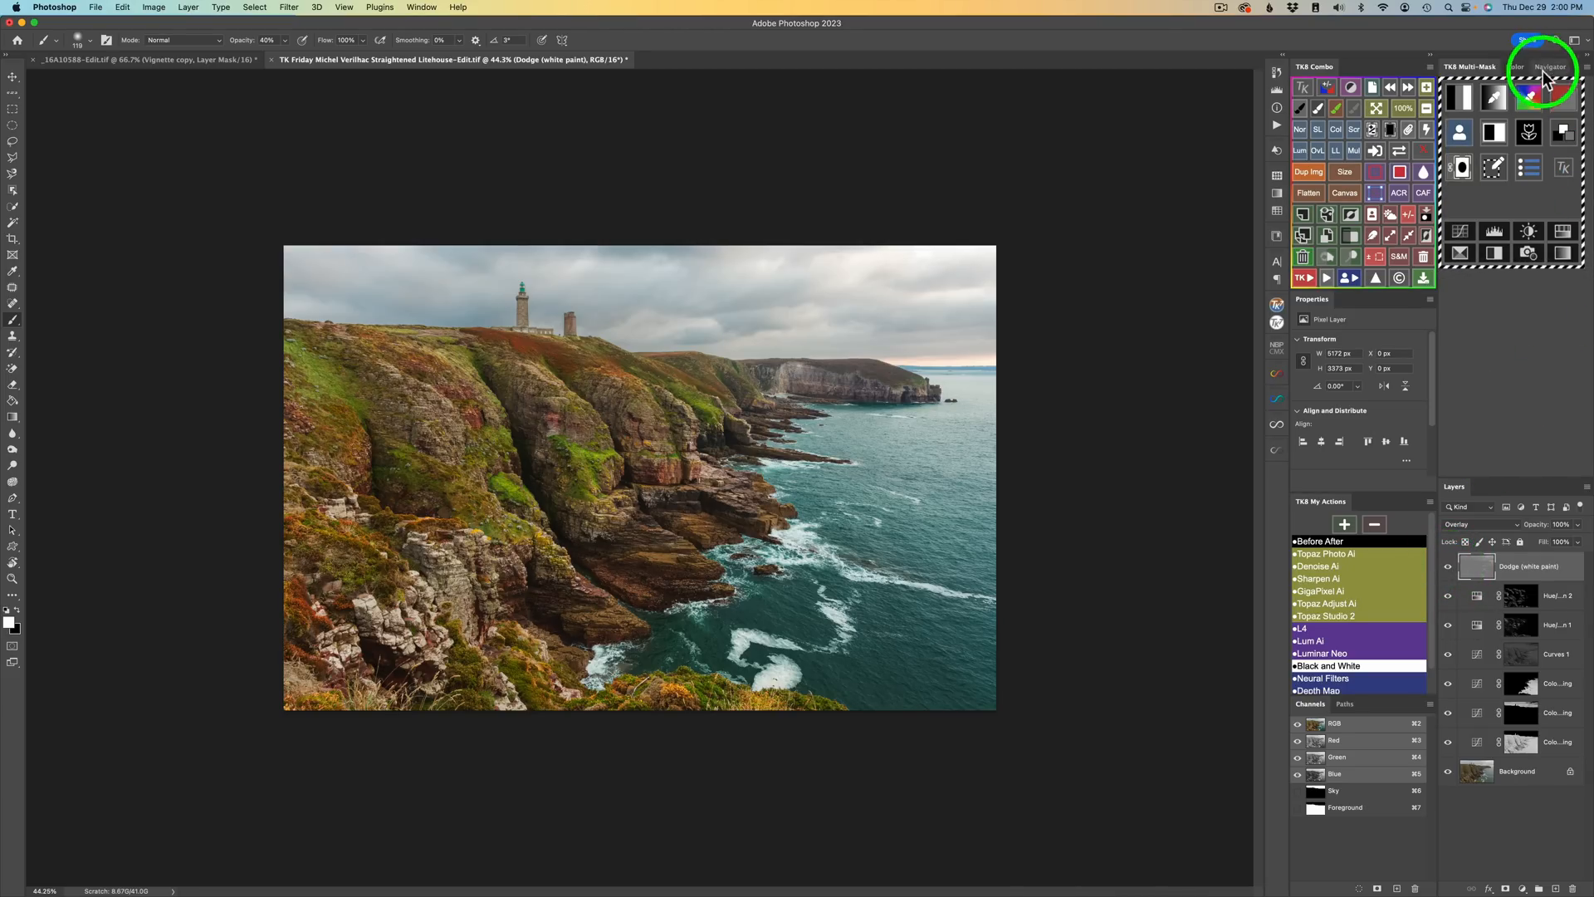
Step: Generate a Darks 3 luminosity mask from the yellow channel and load it as a selection on a black-paint burn layer
{"action": "left_click", "coordinate": [1461, 93]}
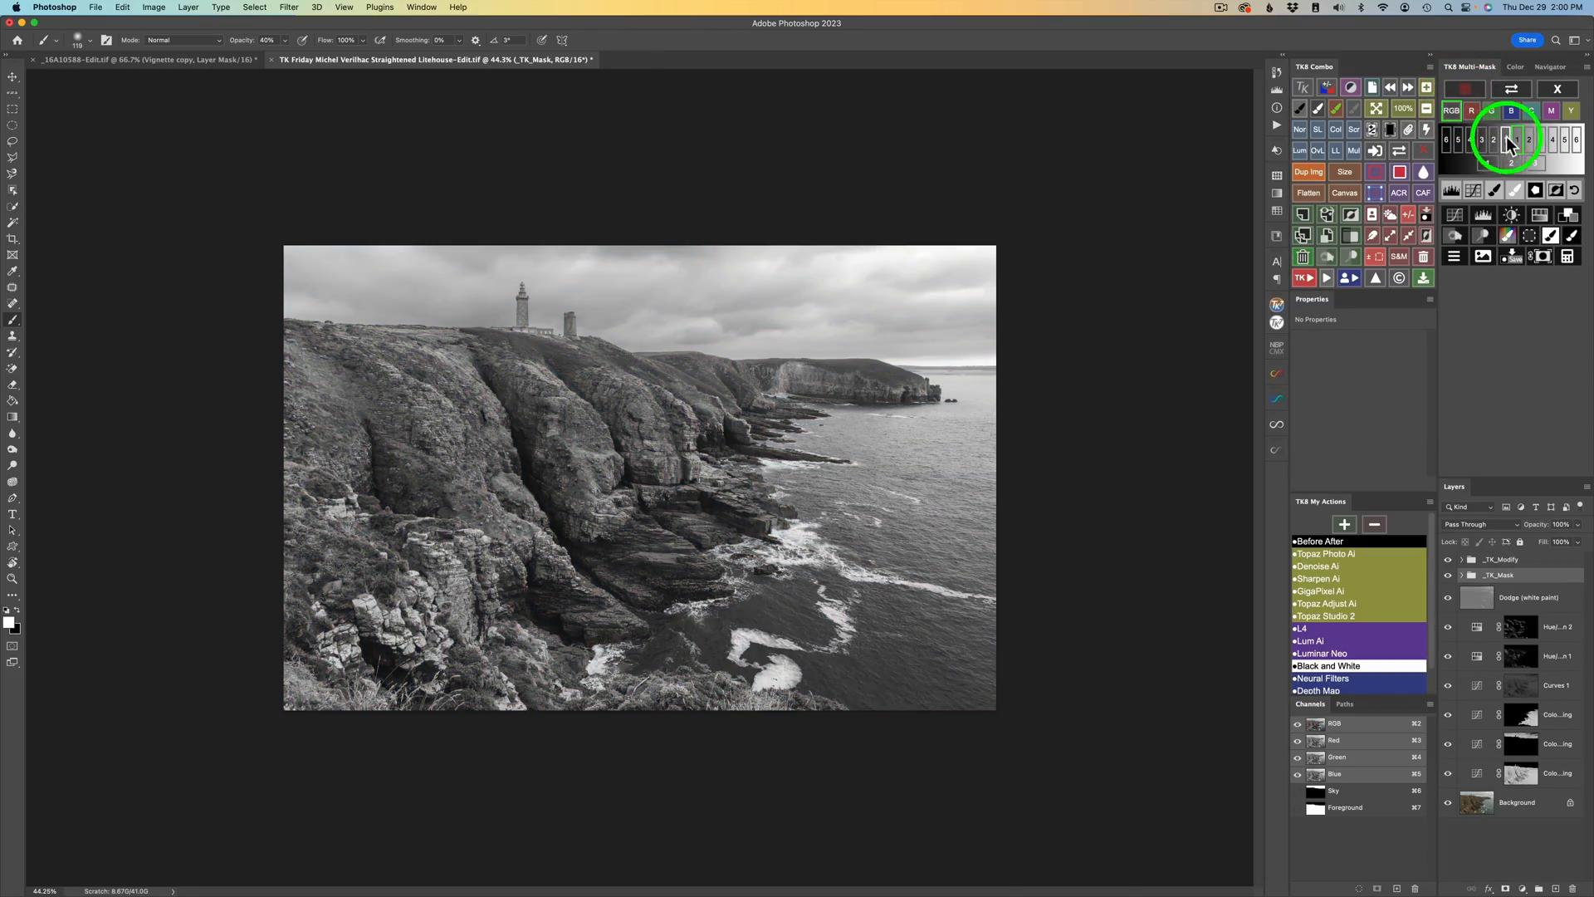
{"action": "left_click", "coordinate": [1504, 140]}
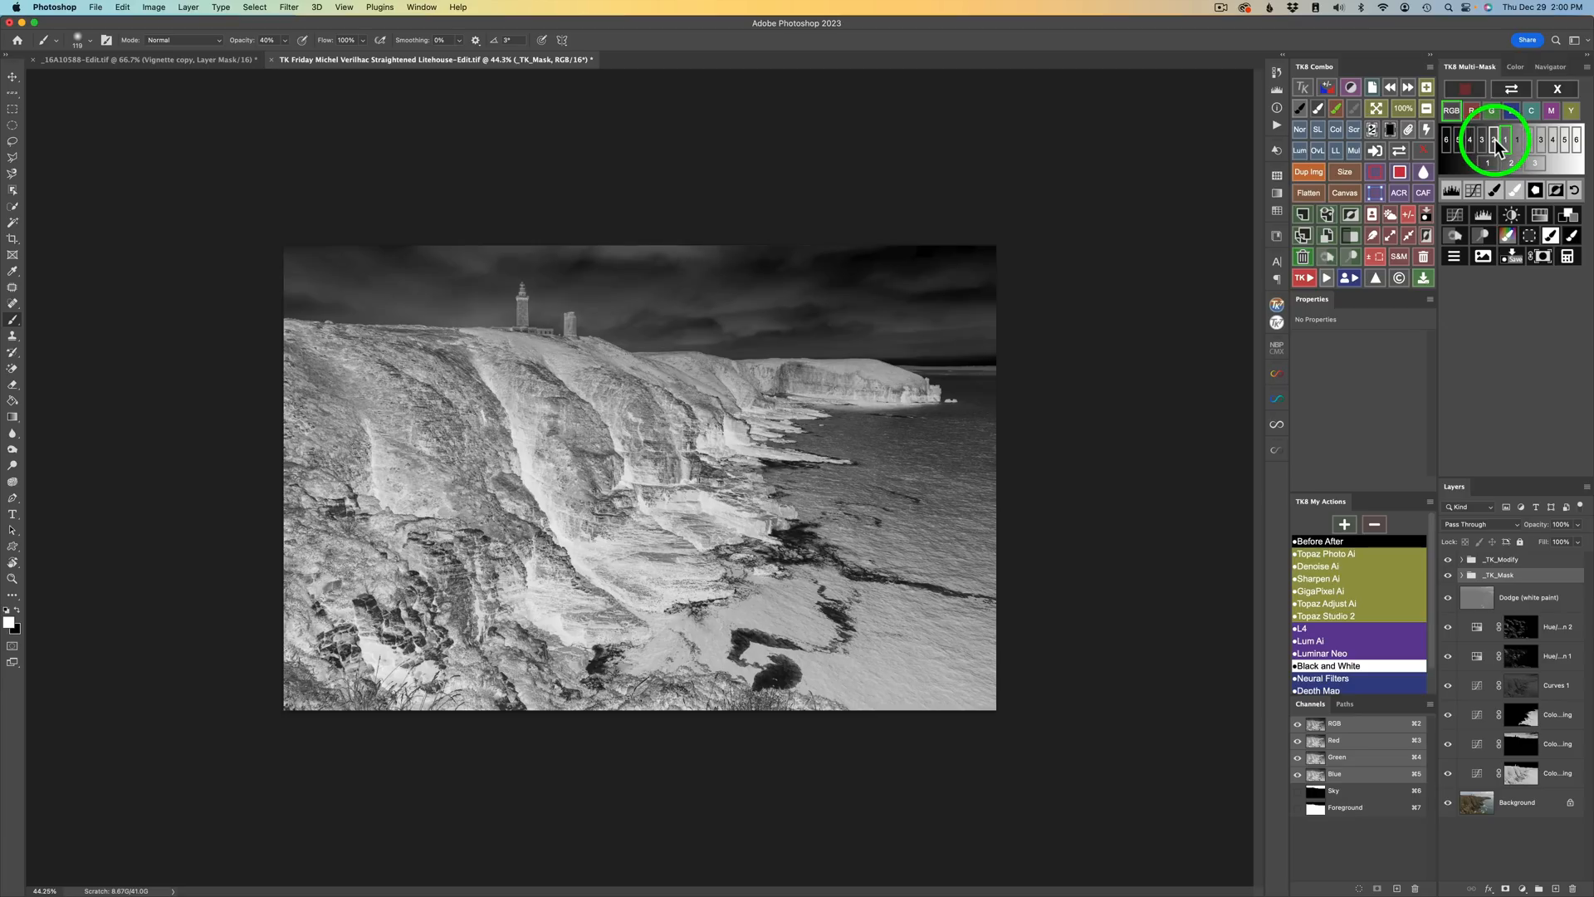
{"action": "left_click", "coordinate": [1494, 141]}
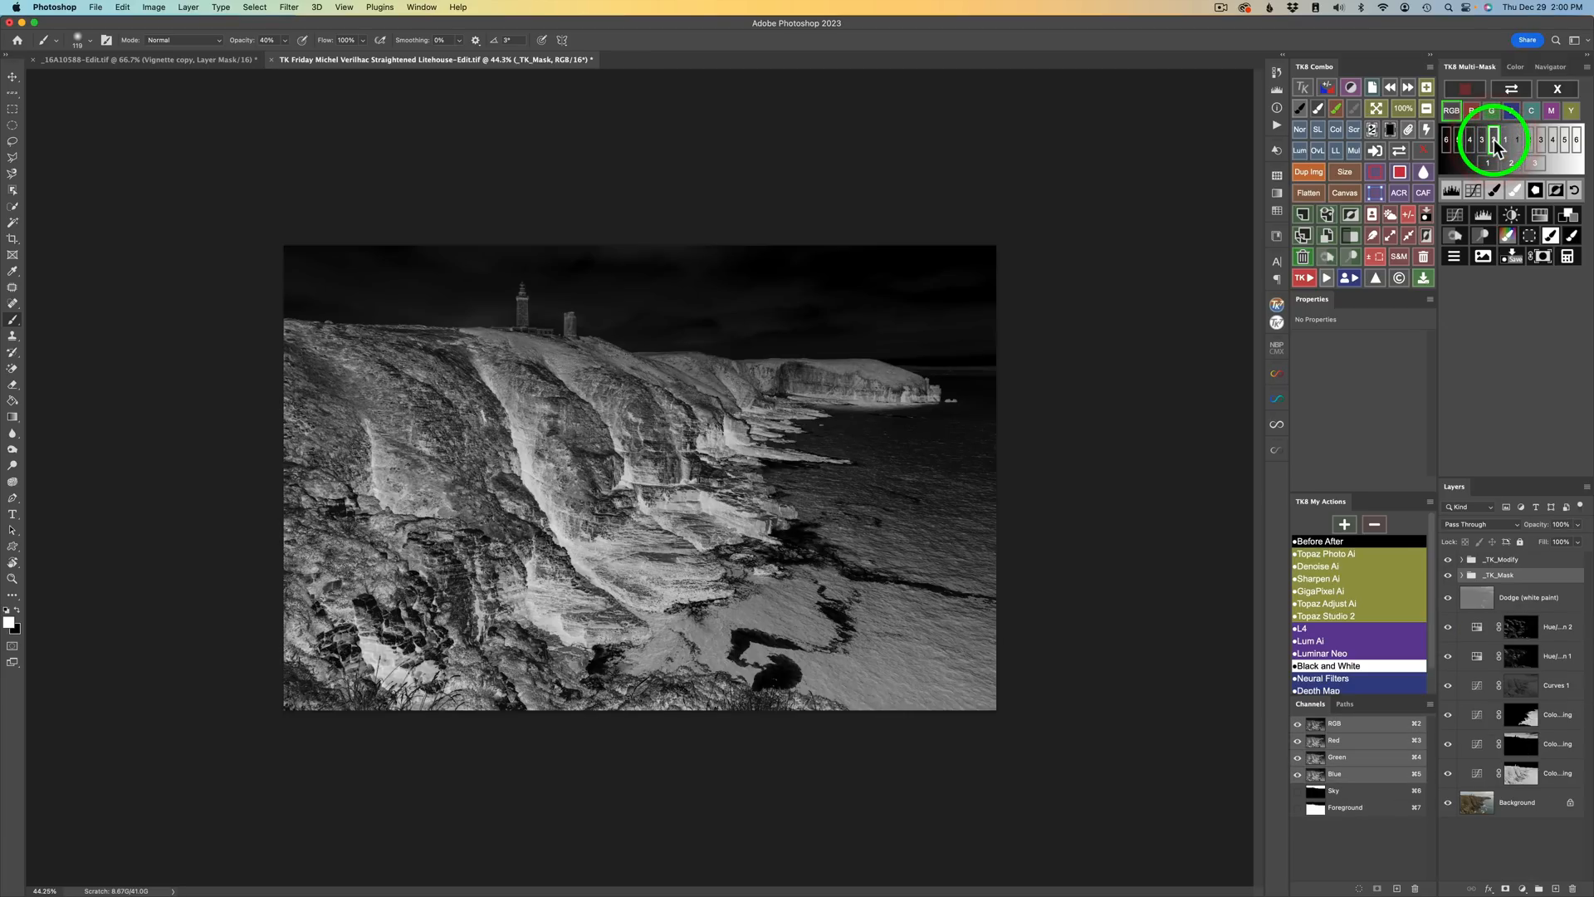
{"action": "left_click", "coordinate": [1482, 141]}
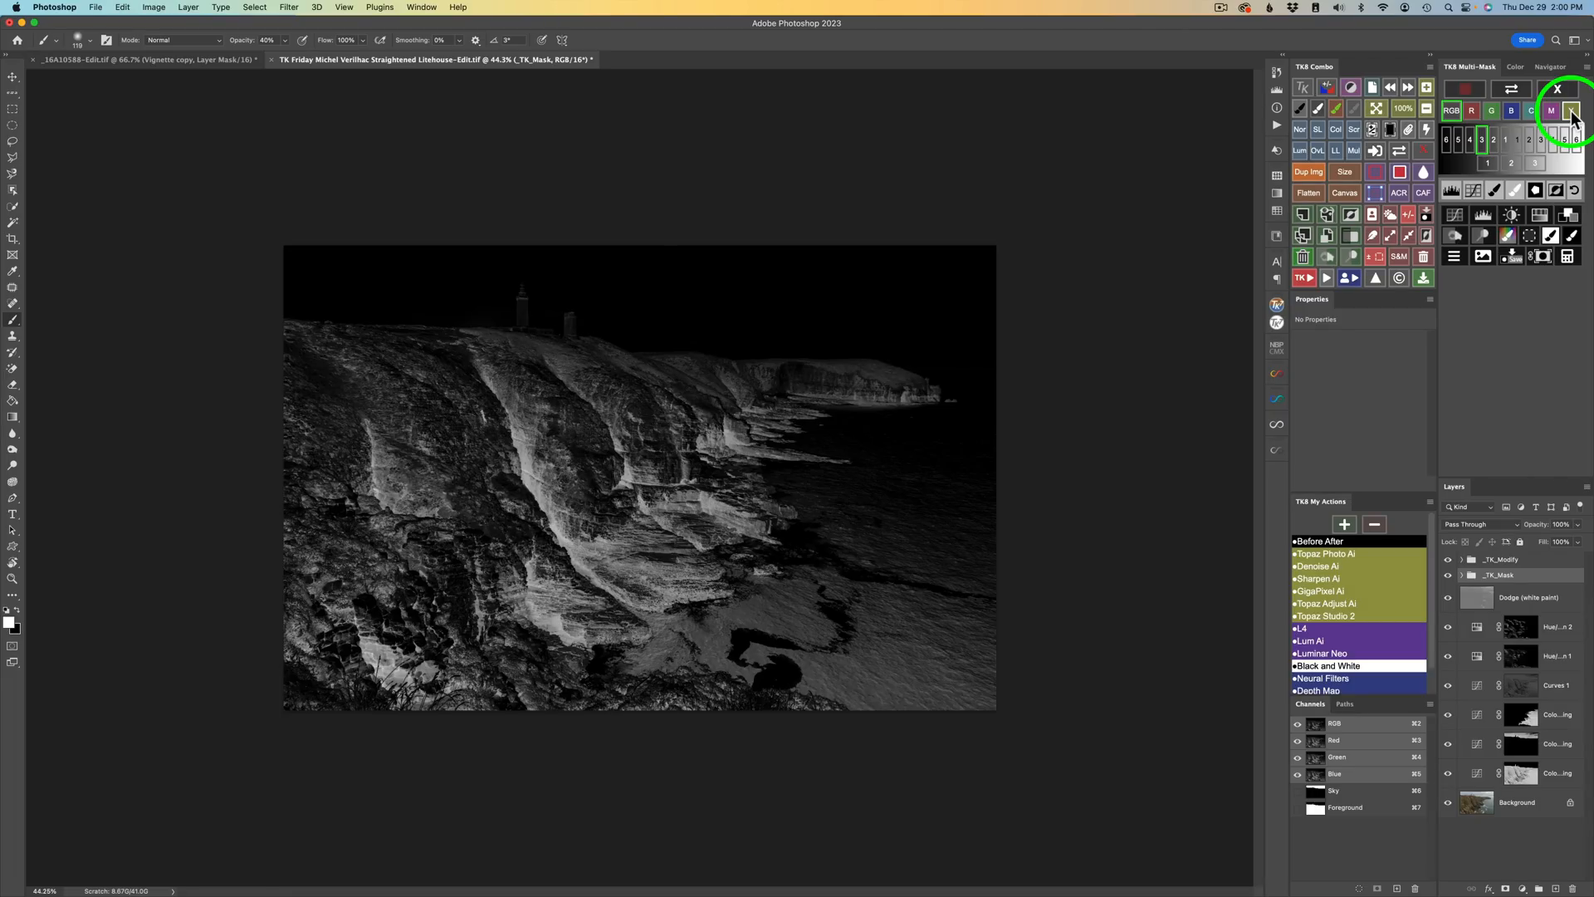
{"action": "left_click", "coordinate": [1572, 113]}
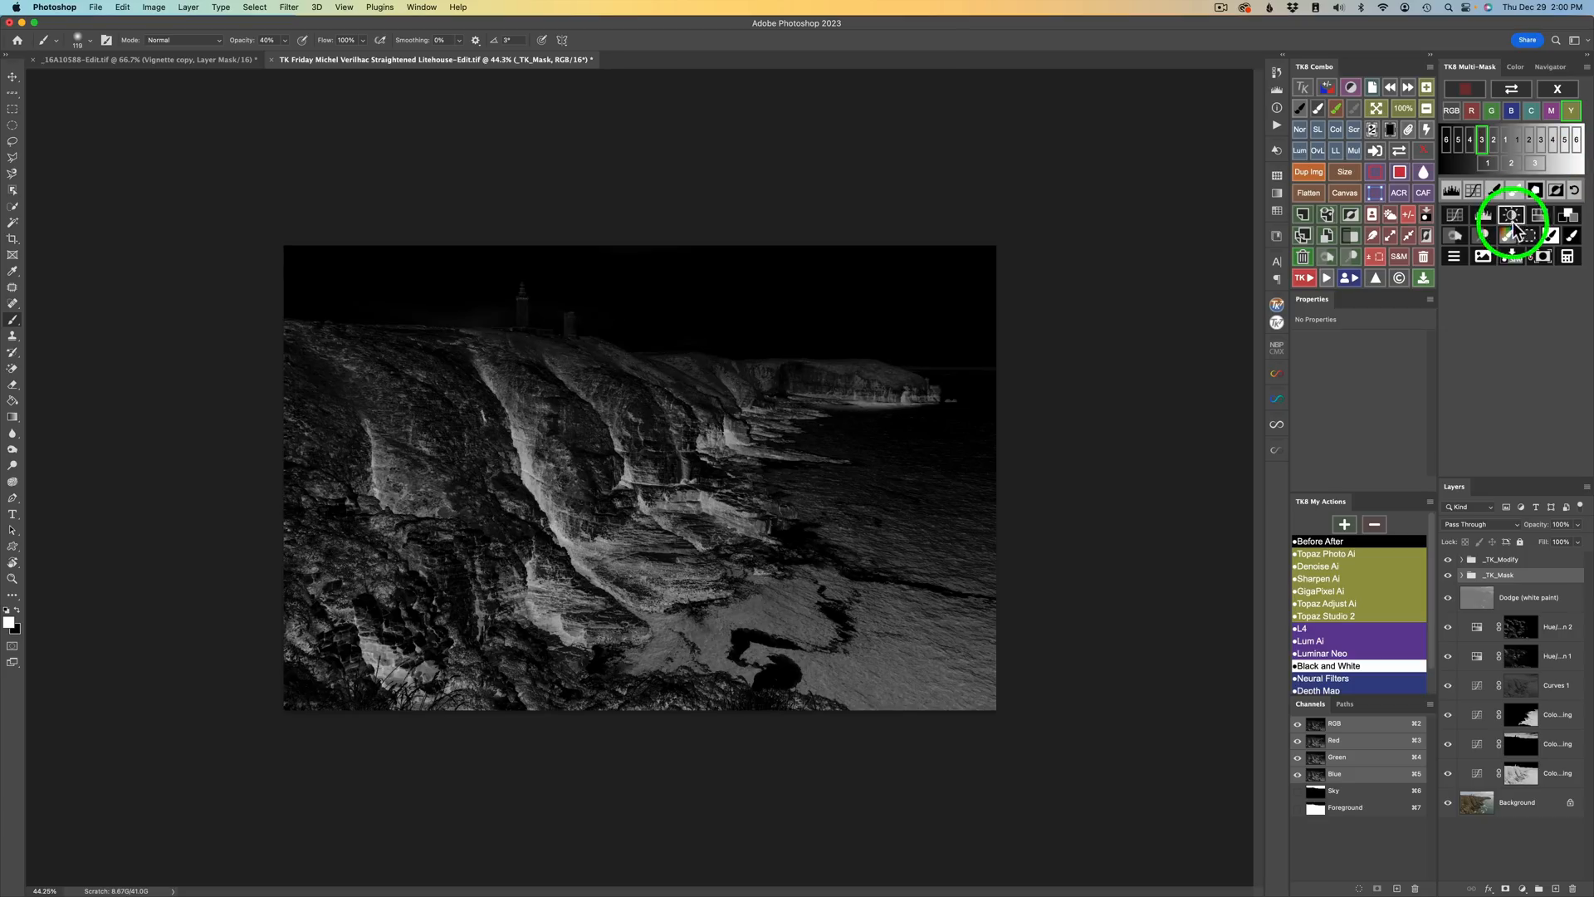
{"action": "left_click", "coordinate": [1449, 235]}
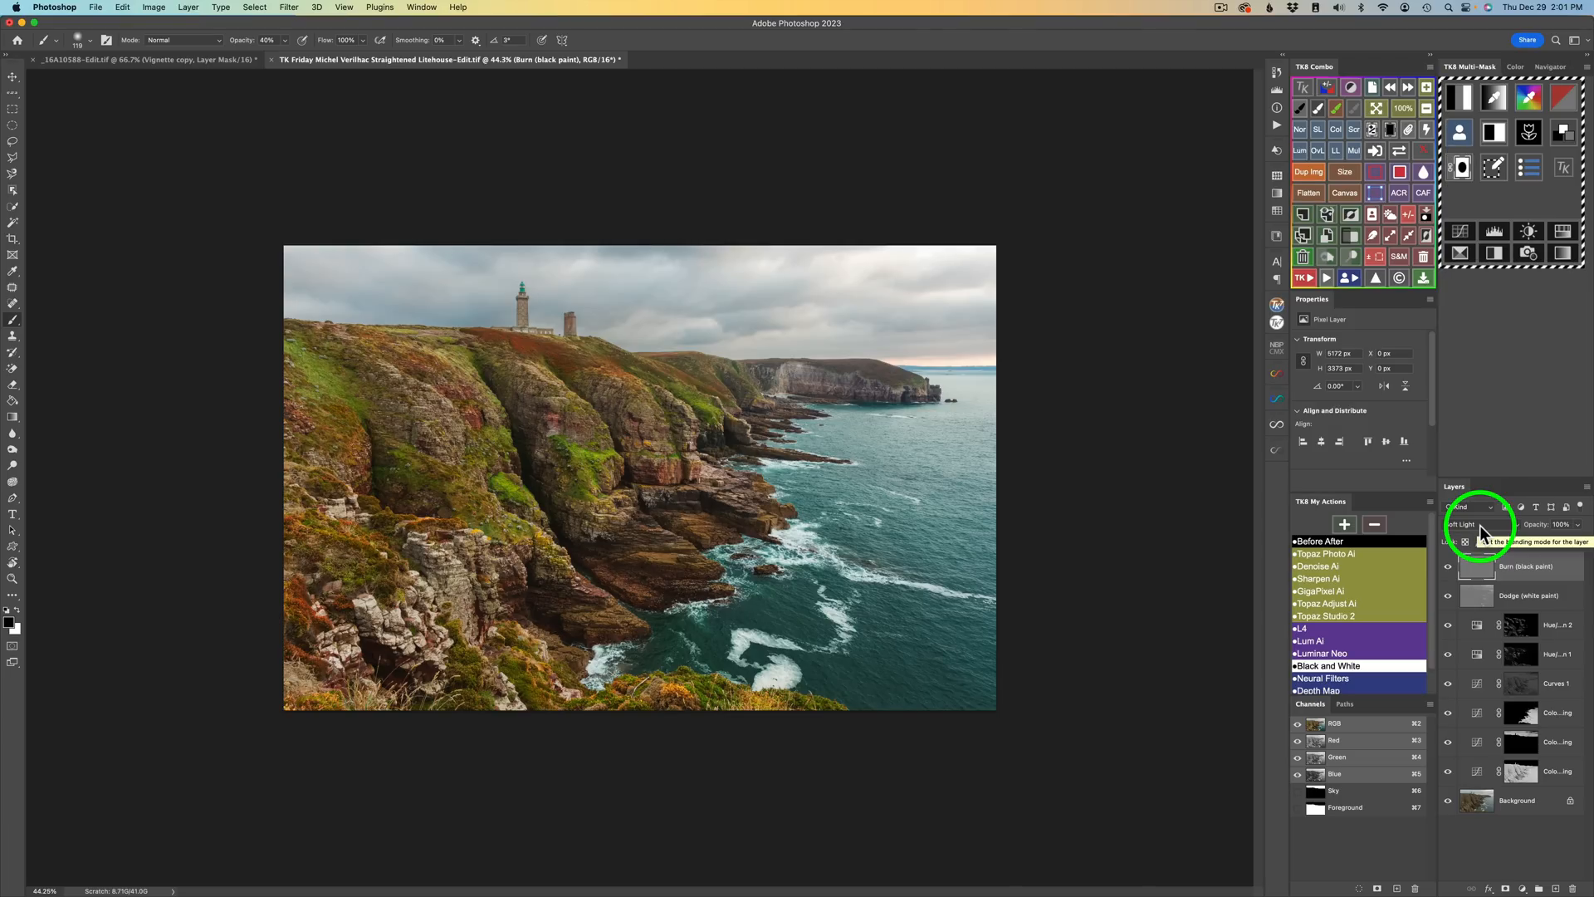
Step: Burn the shadows of the cliffs and foreground slope with a large black brush at 40% opacity
{"action": "left_click_drag", "start_coordinate": [535, 365], "coordinate": [738, 401]}
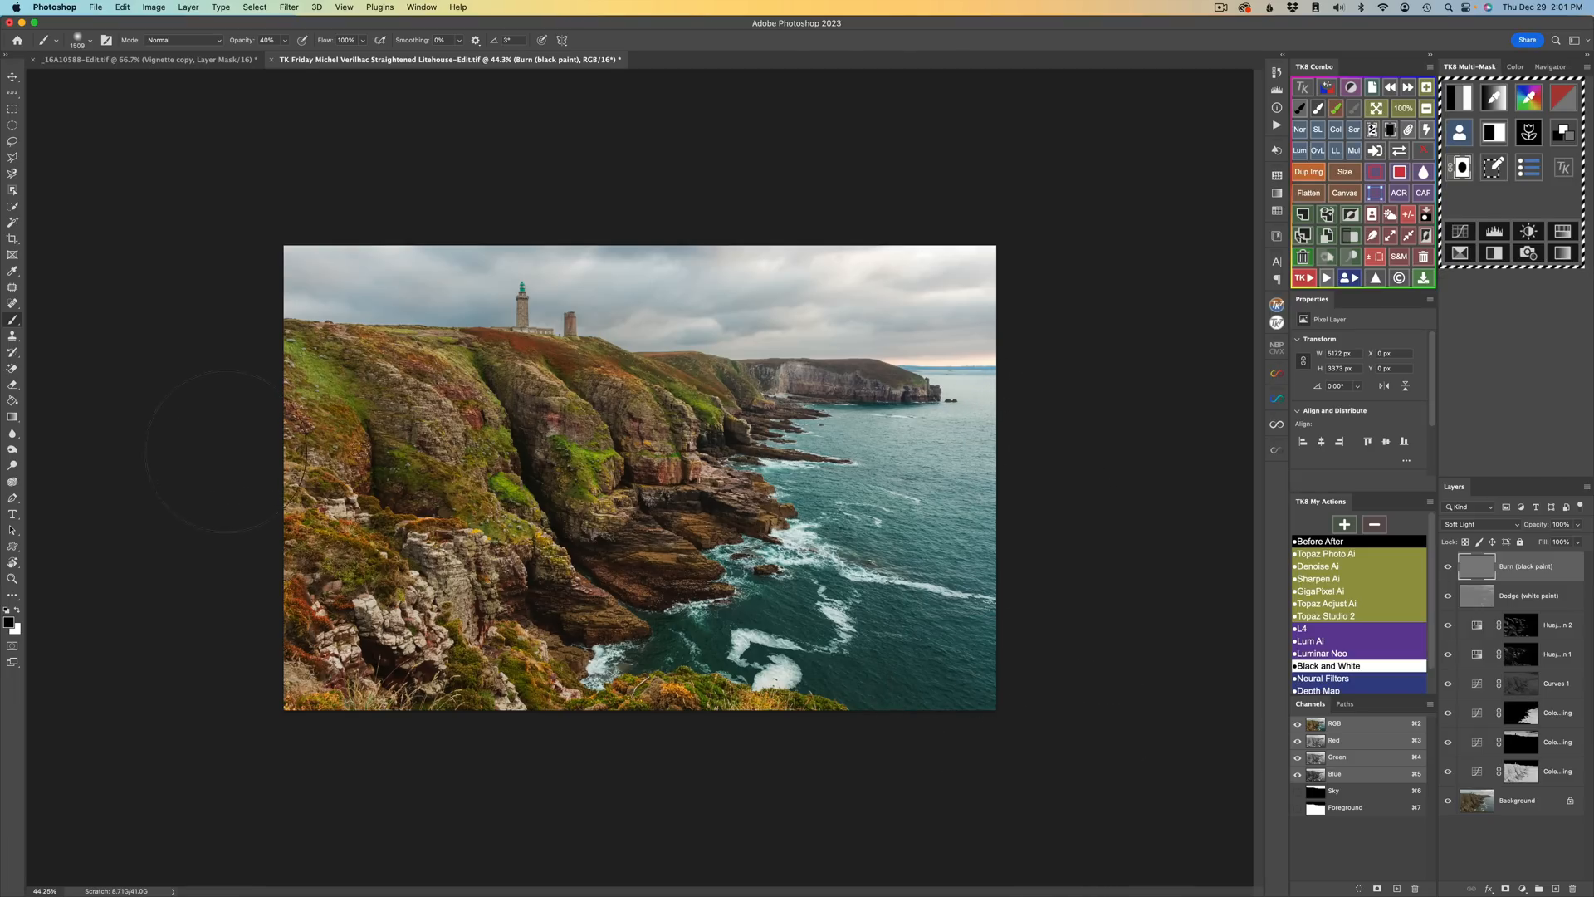
{"action": "left_click", "coordinate": [303, 720]}
{"action": "left_click", "coordinate": [1369, 575]}
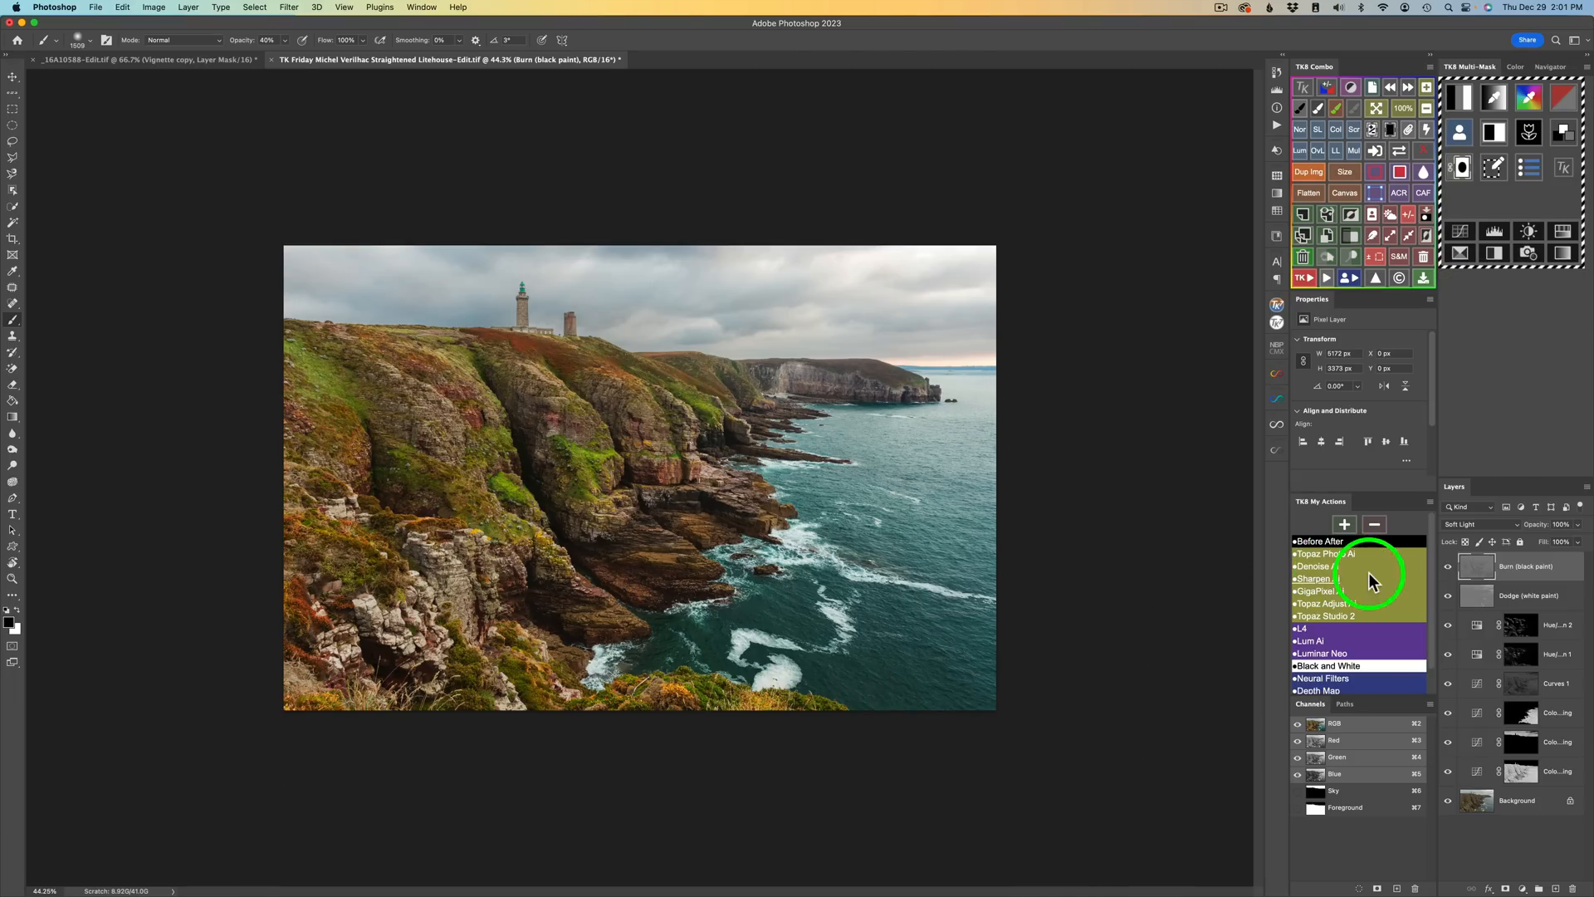
Step: Examine the burn layer's effect by comparing it off and on repeatedly and viewing the layer in isolation
{"action": "left_click", "coordinate": [1449, 567]}
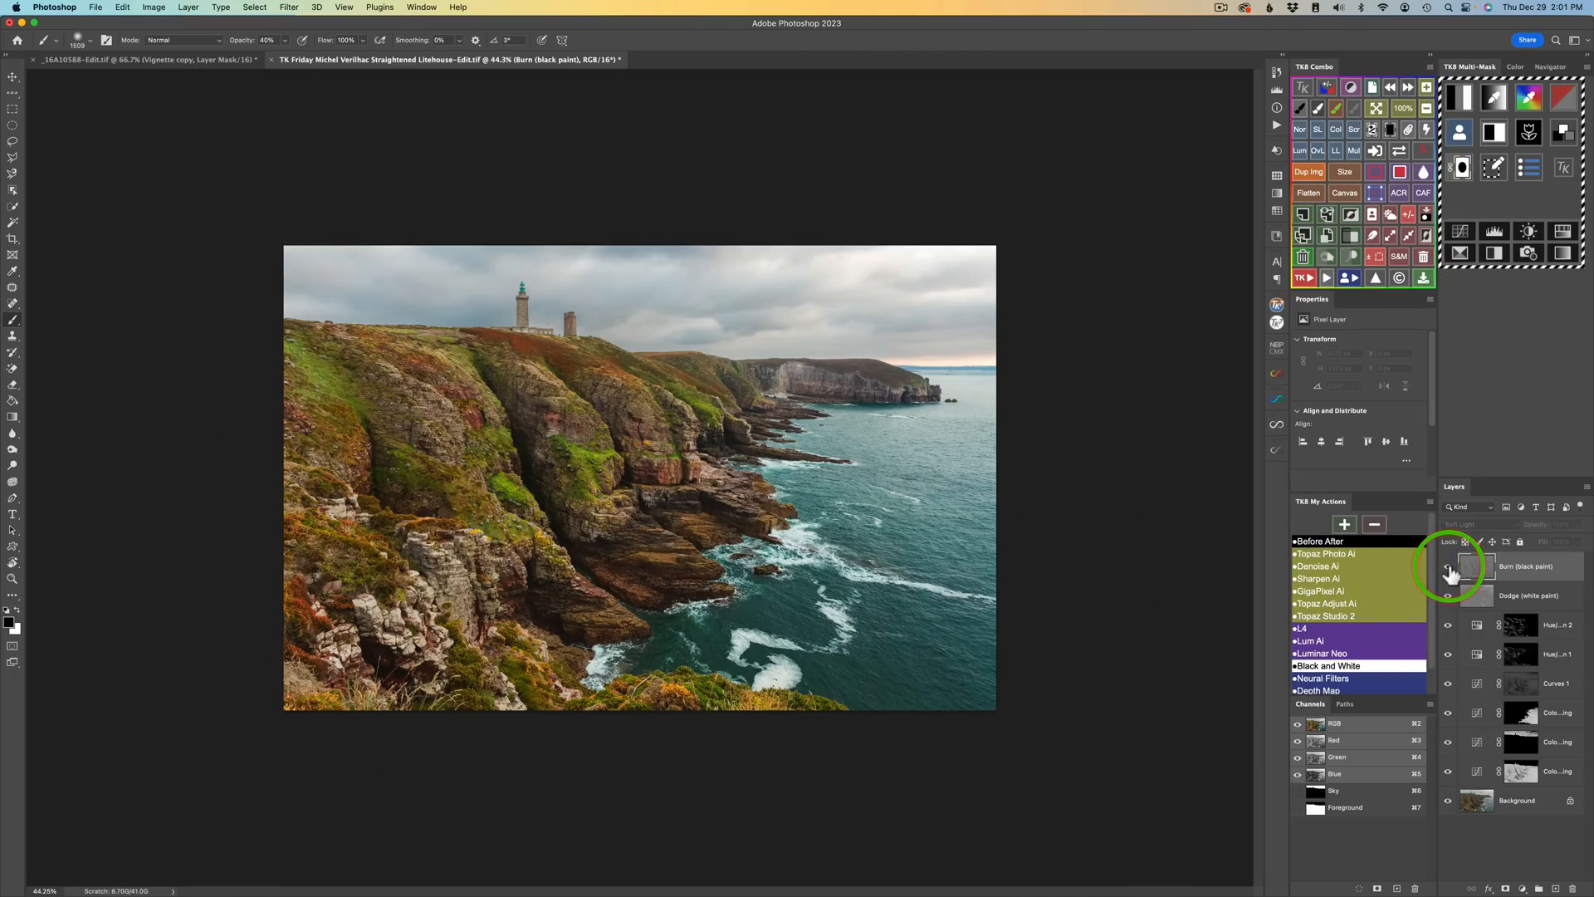
{"action": "left_click", "coordinate": [1449, 567]}
{"action": "left_click", "coordinate": [1449, 567]}
{"action": "left_click", "coordinate": [1449, 567]}
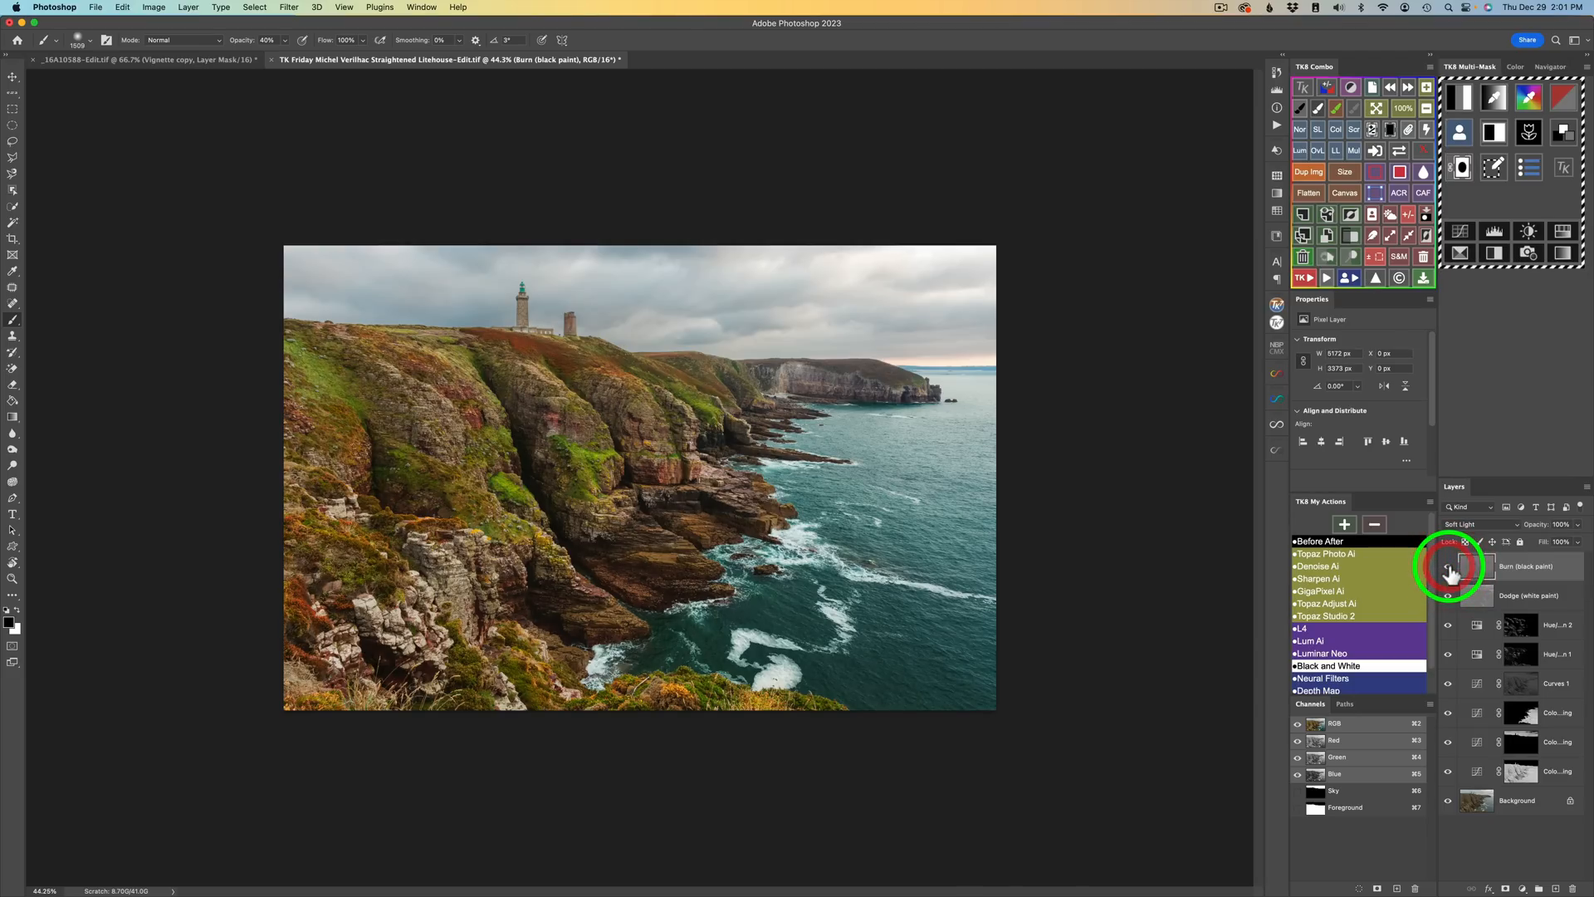
{"action": "left_click", "coordinate": [1449, 567]}
{"action": "left_click", "coordinate": [1449, 567]}
{"action": "left_click", "coordinate": [1448, 567]}
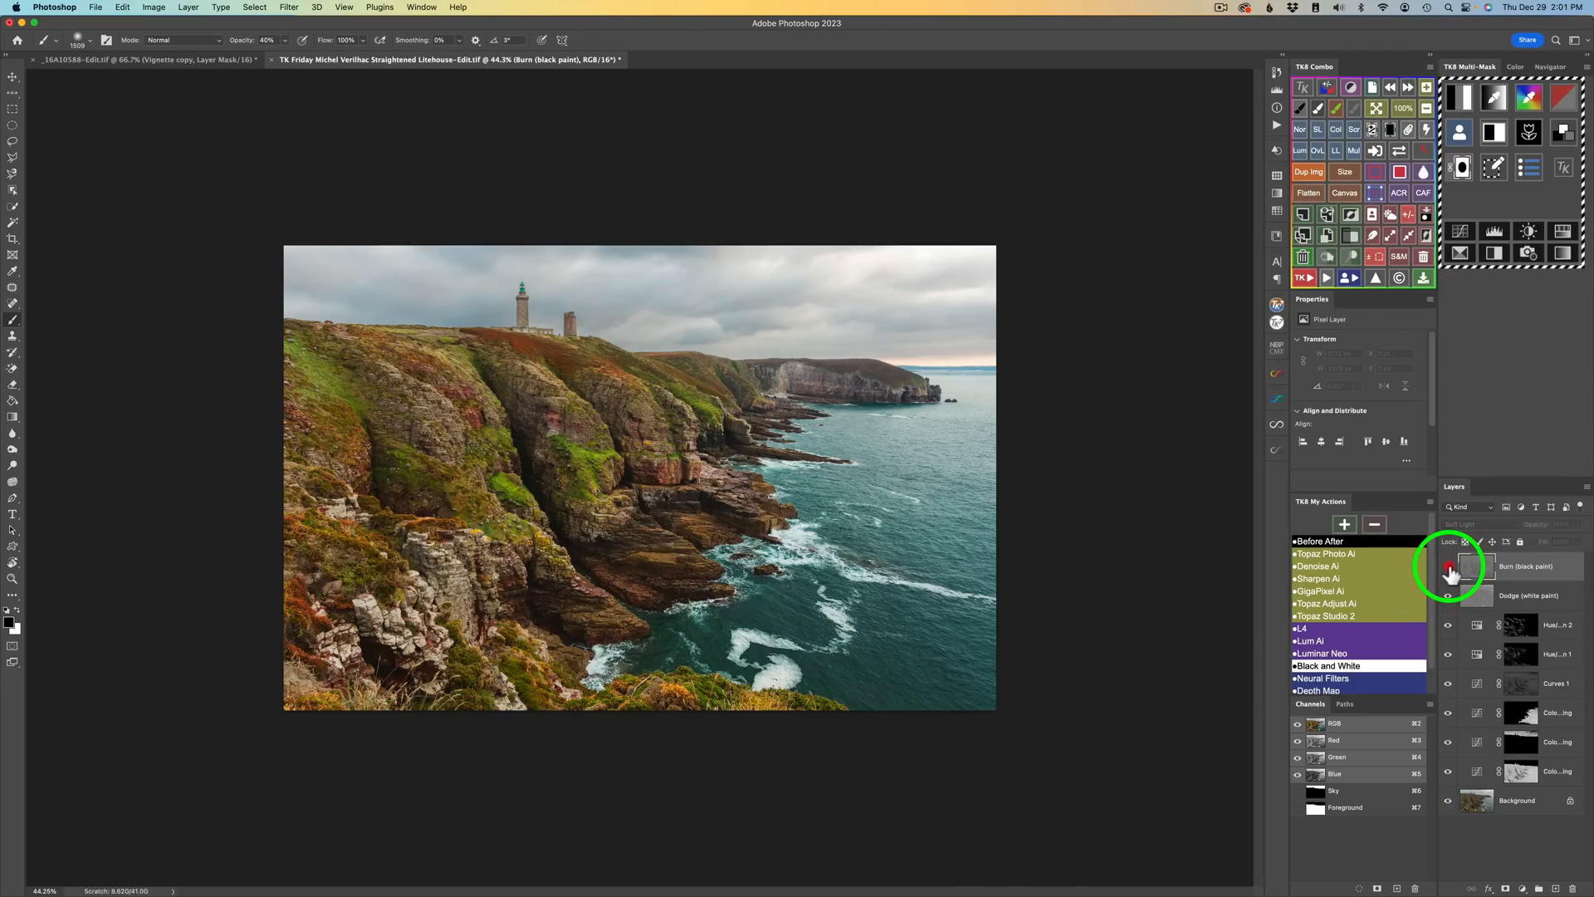
{"action": "left_click", "coordinate": [1449, 567]}
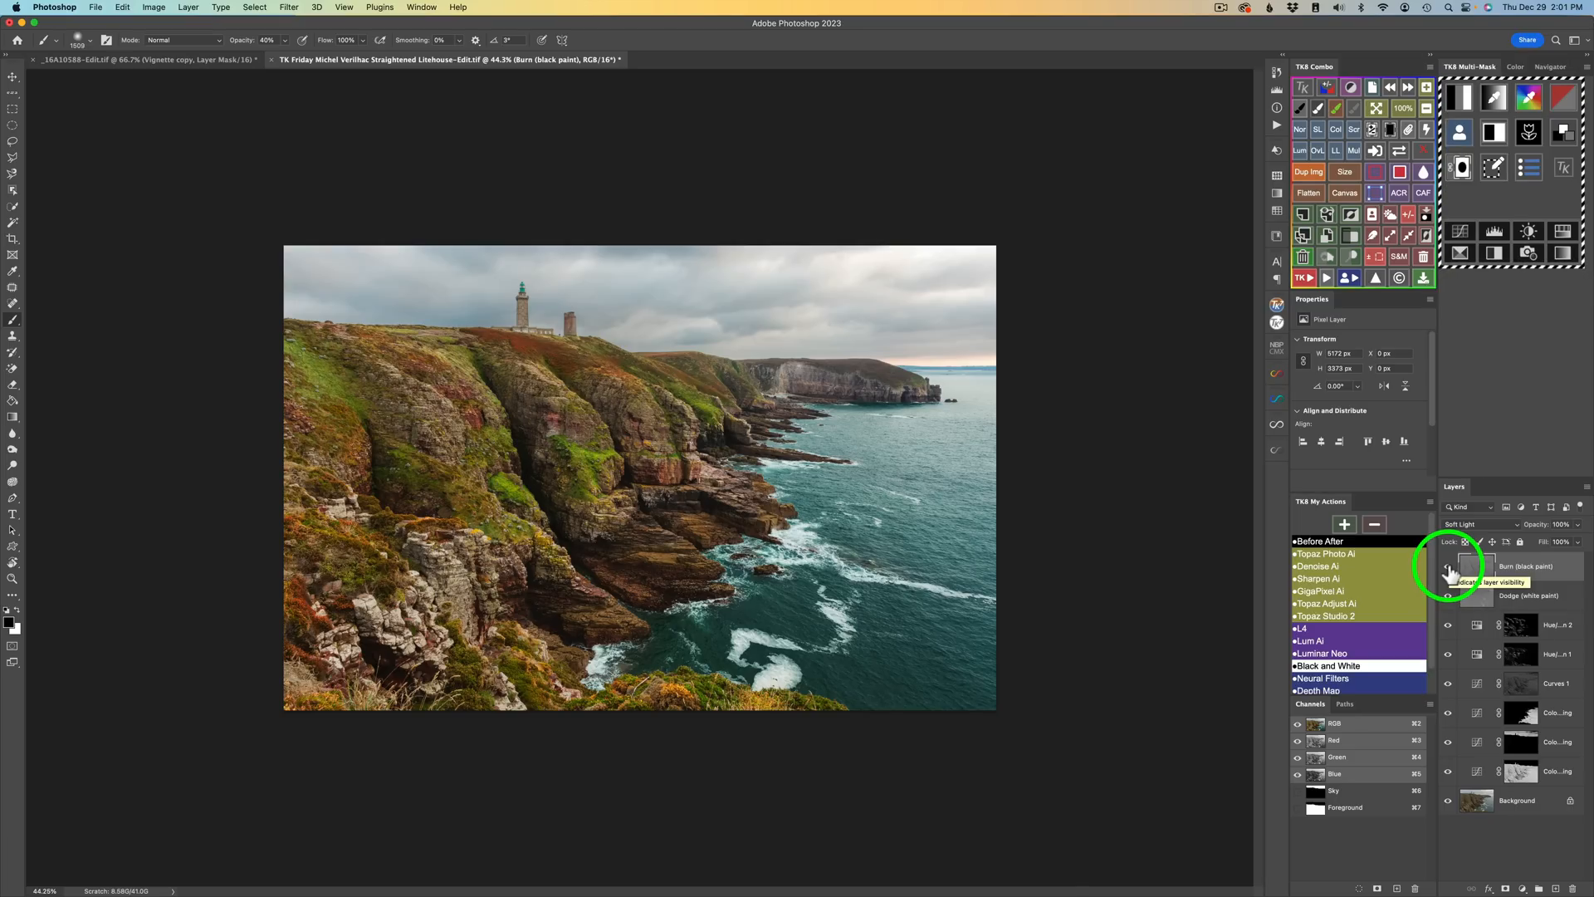
{"action": "left_click", "coordinate": [1449, 570], "text": "alt"}
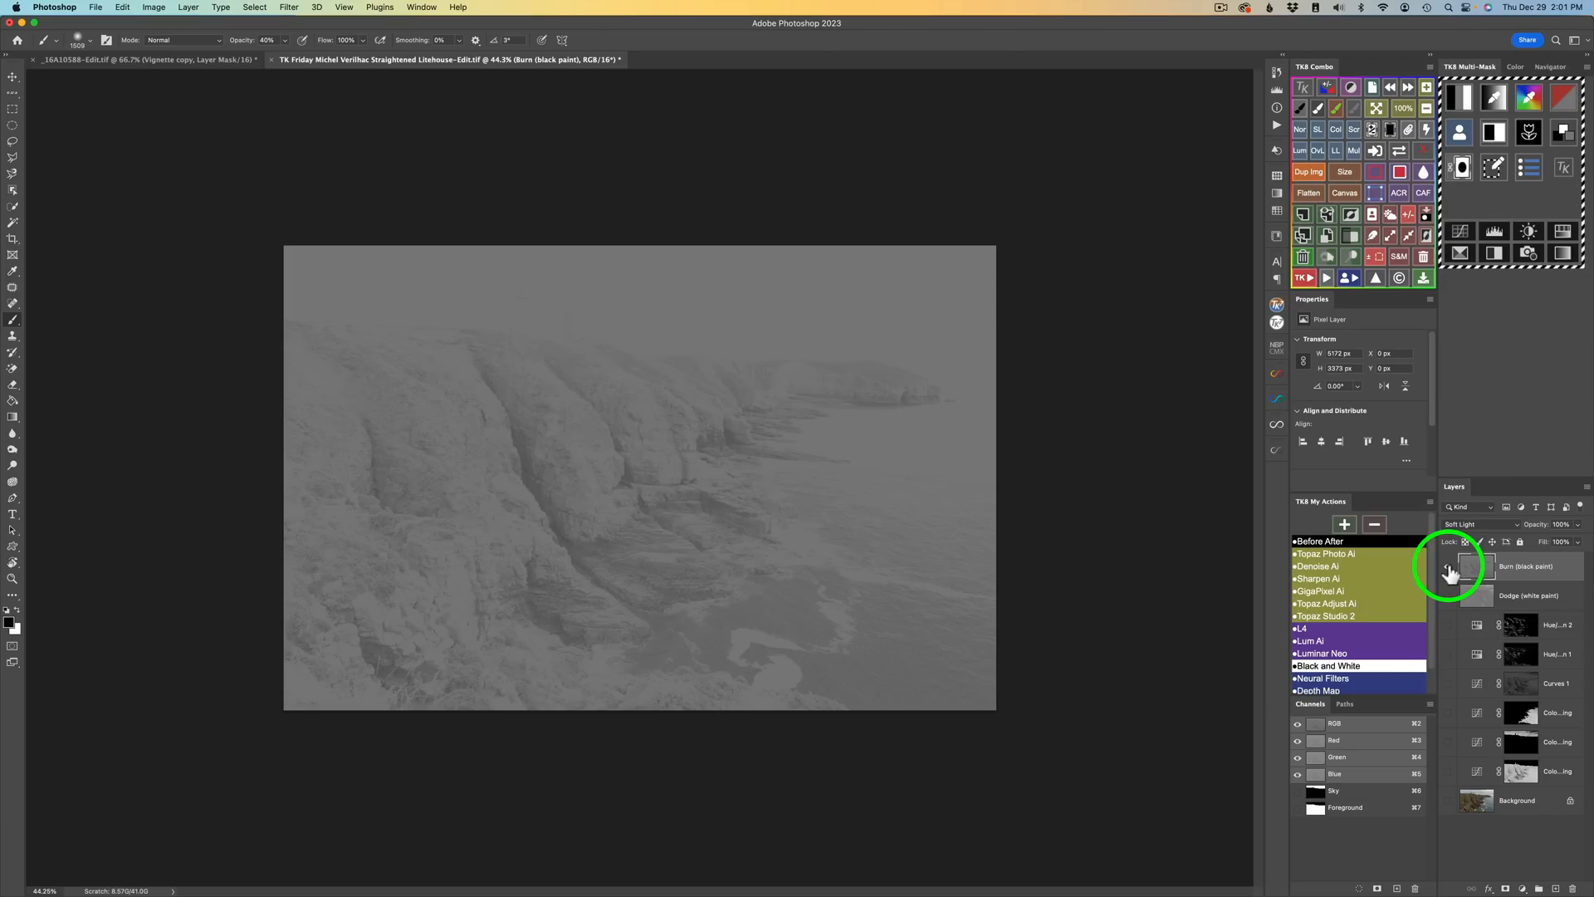
{"action": "left_click", "coordinate": [1449, 570], "text": "alt"}
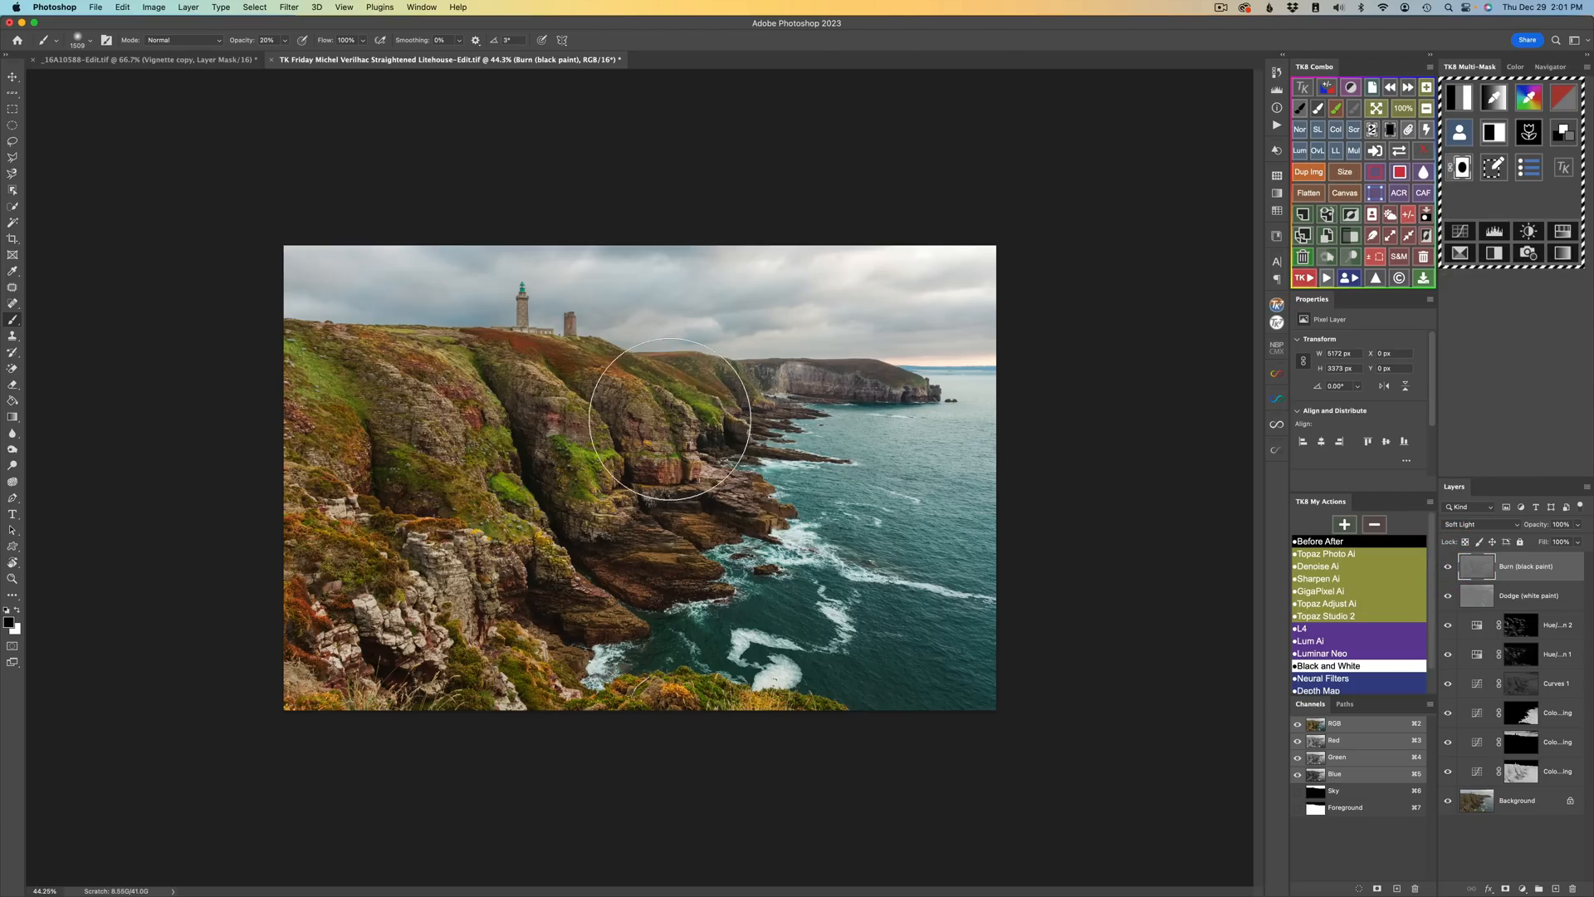
Step: Burn the foreground rocks with black at 20% brush opacity, then compare the burn layer off and on
{"action": "key", "text": "2"}
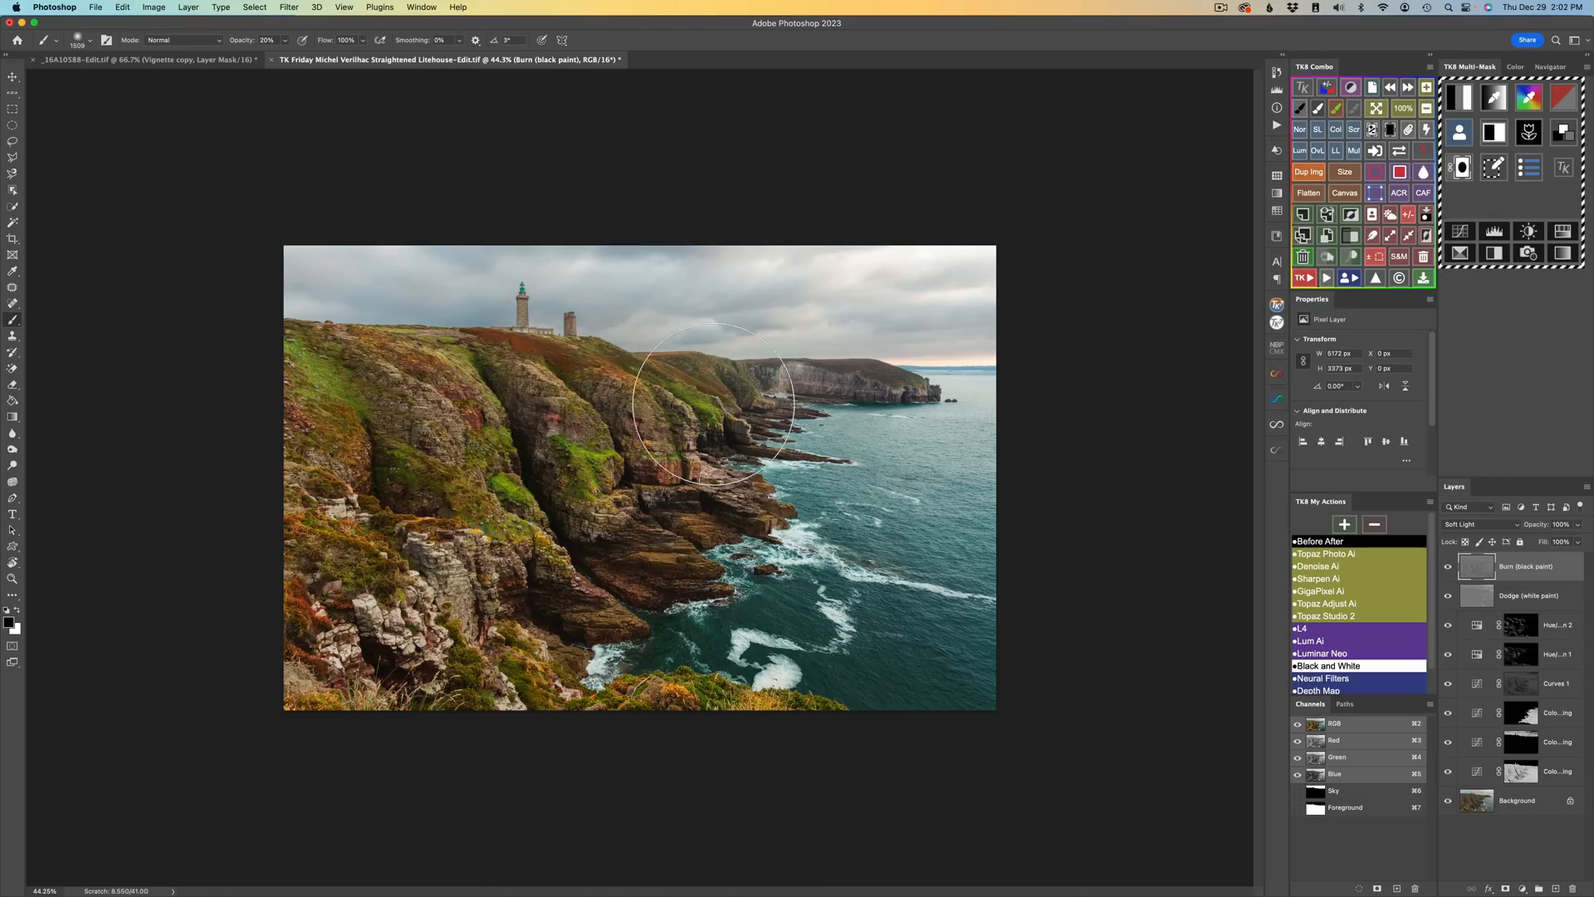
{"action": "left_click", "coordinate": [396, 616]}
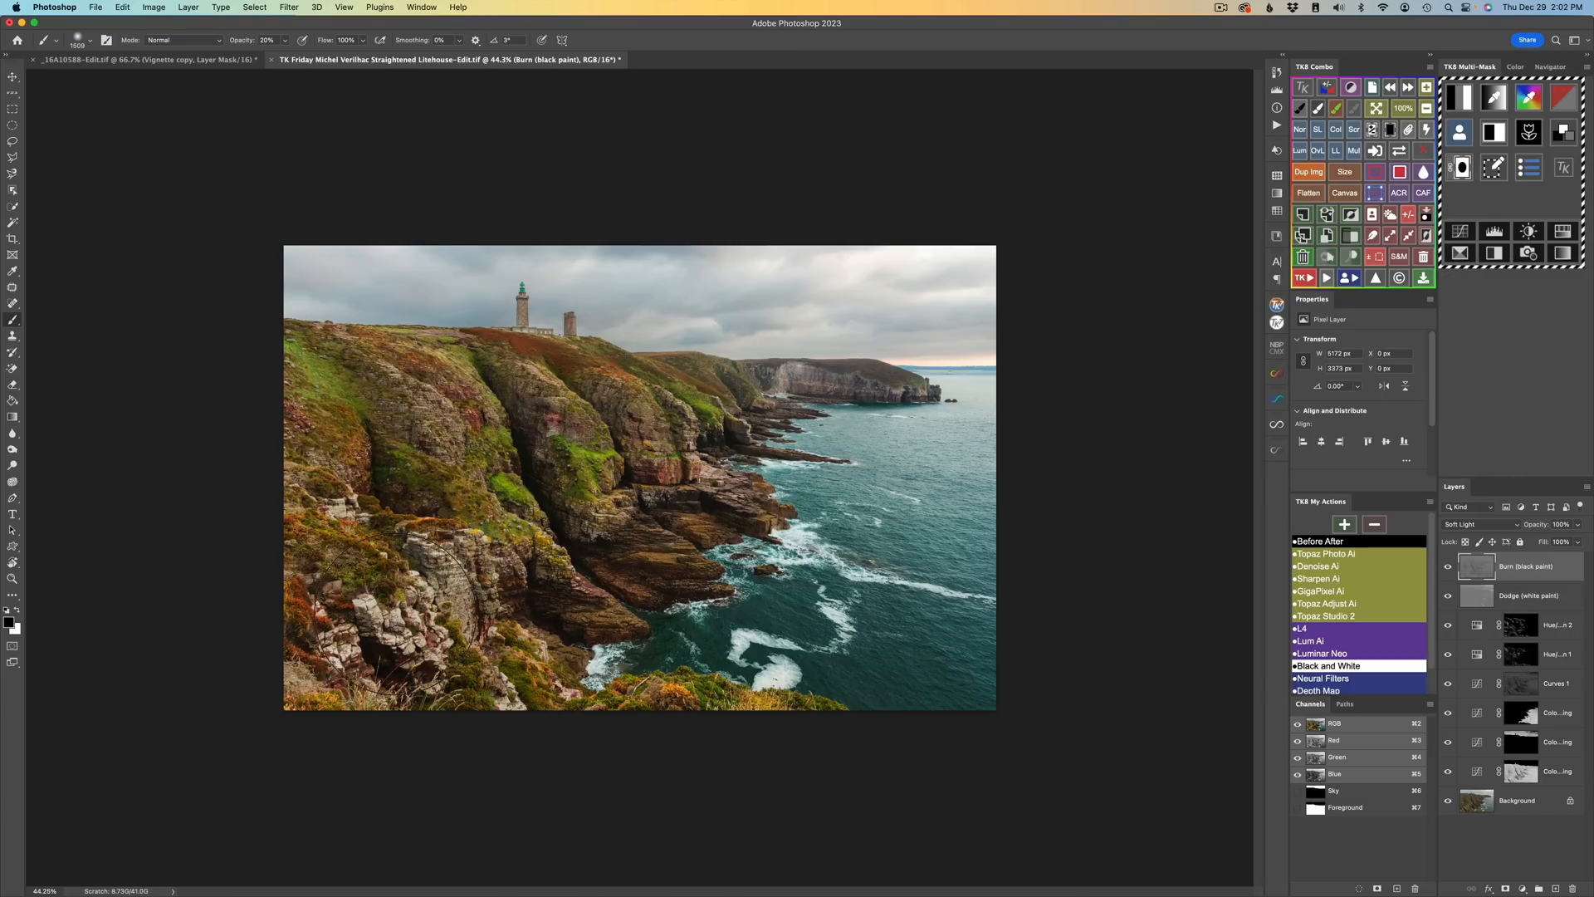
{"action": "left_click", "coordinate": [1344, 525]}
{"action": "left_click", "coordinate": [1447, 568]}
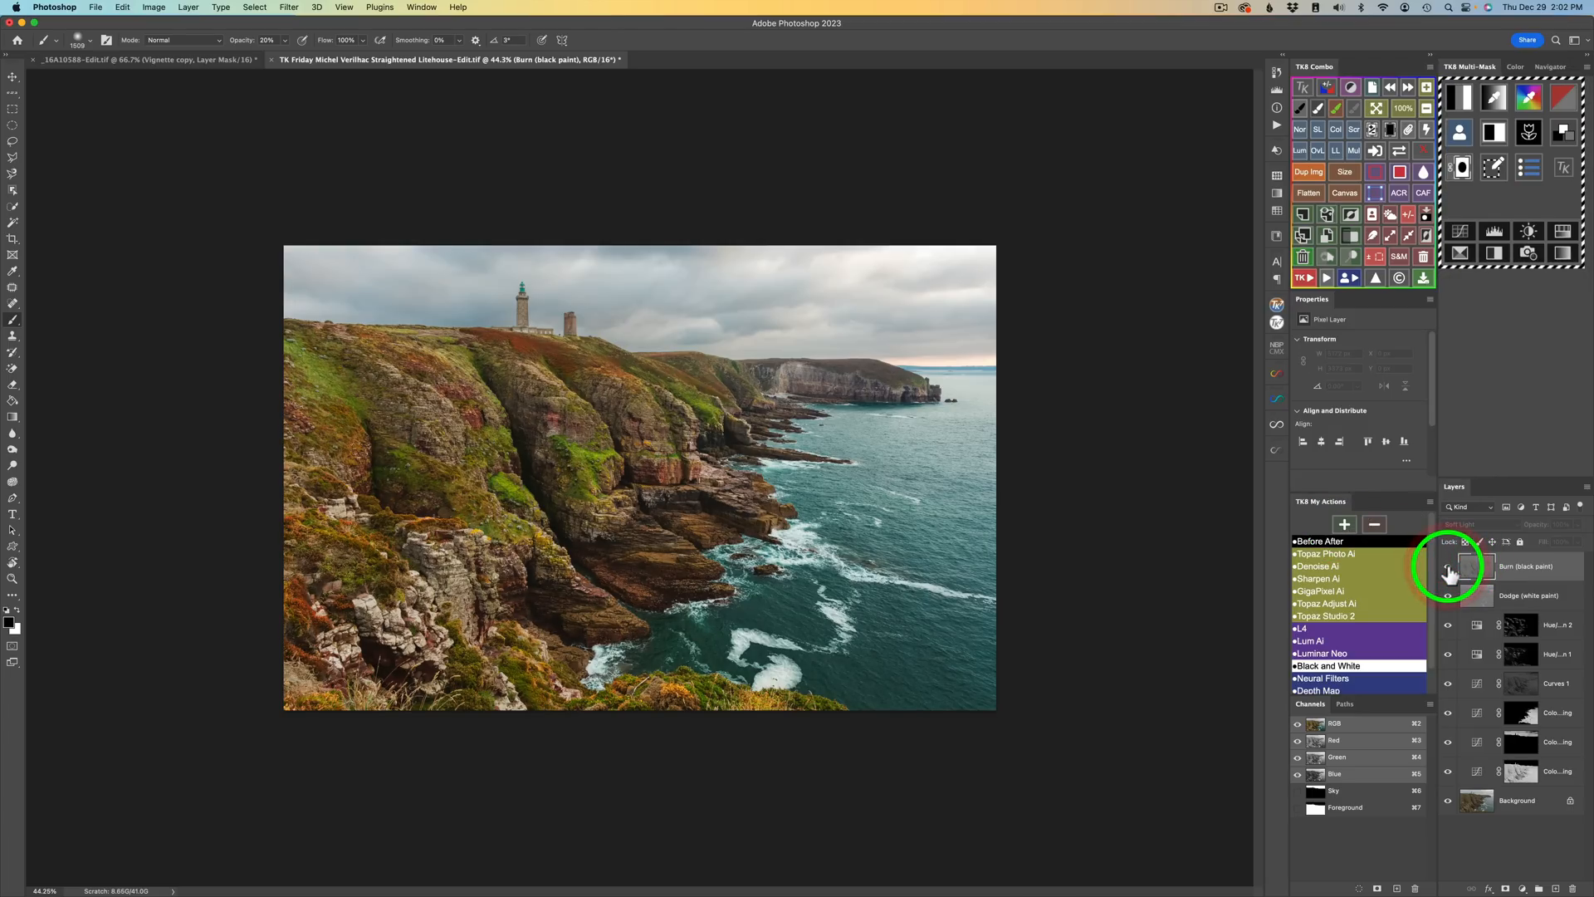
{"action": "left_click", "coordinate": [1448, 570]}
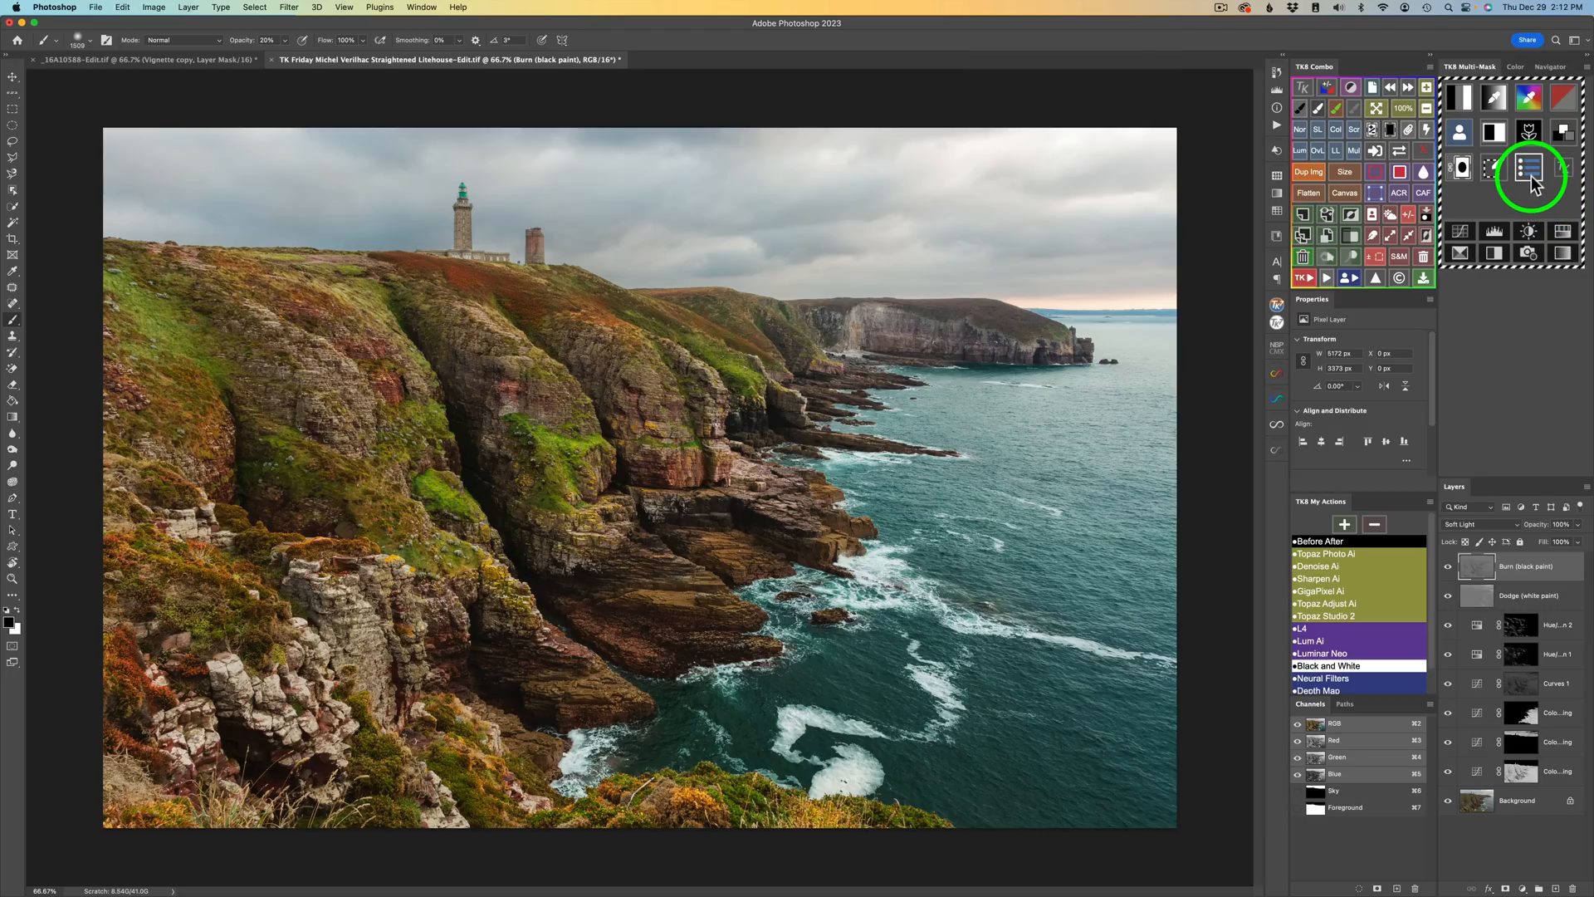
Step: Clear the selection and group the burn and dodge layers under a white mask, checking the group's effect and contents
{"action": "left_click", "coordinate": [1408, 217]}
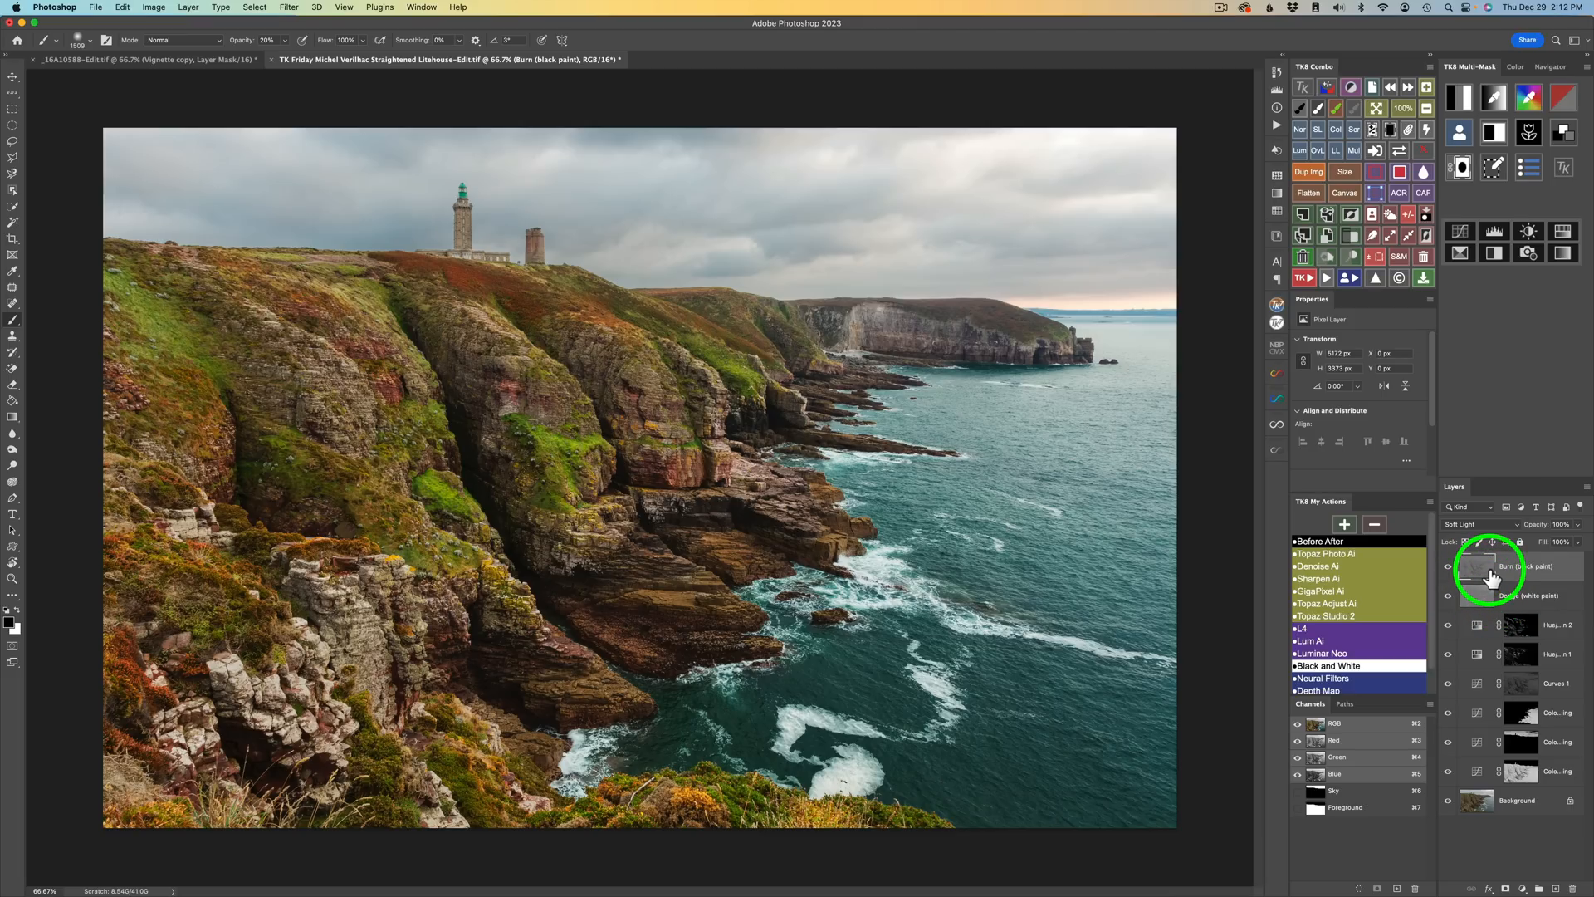
{"action": "left_click", "coordinate": [1571, 606], "text": "shift"}
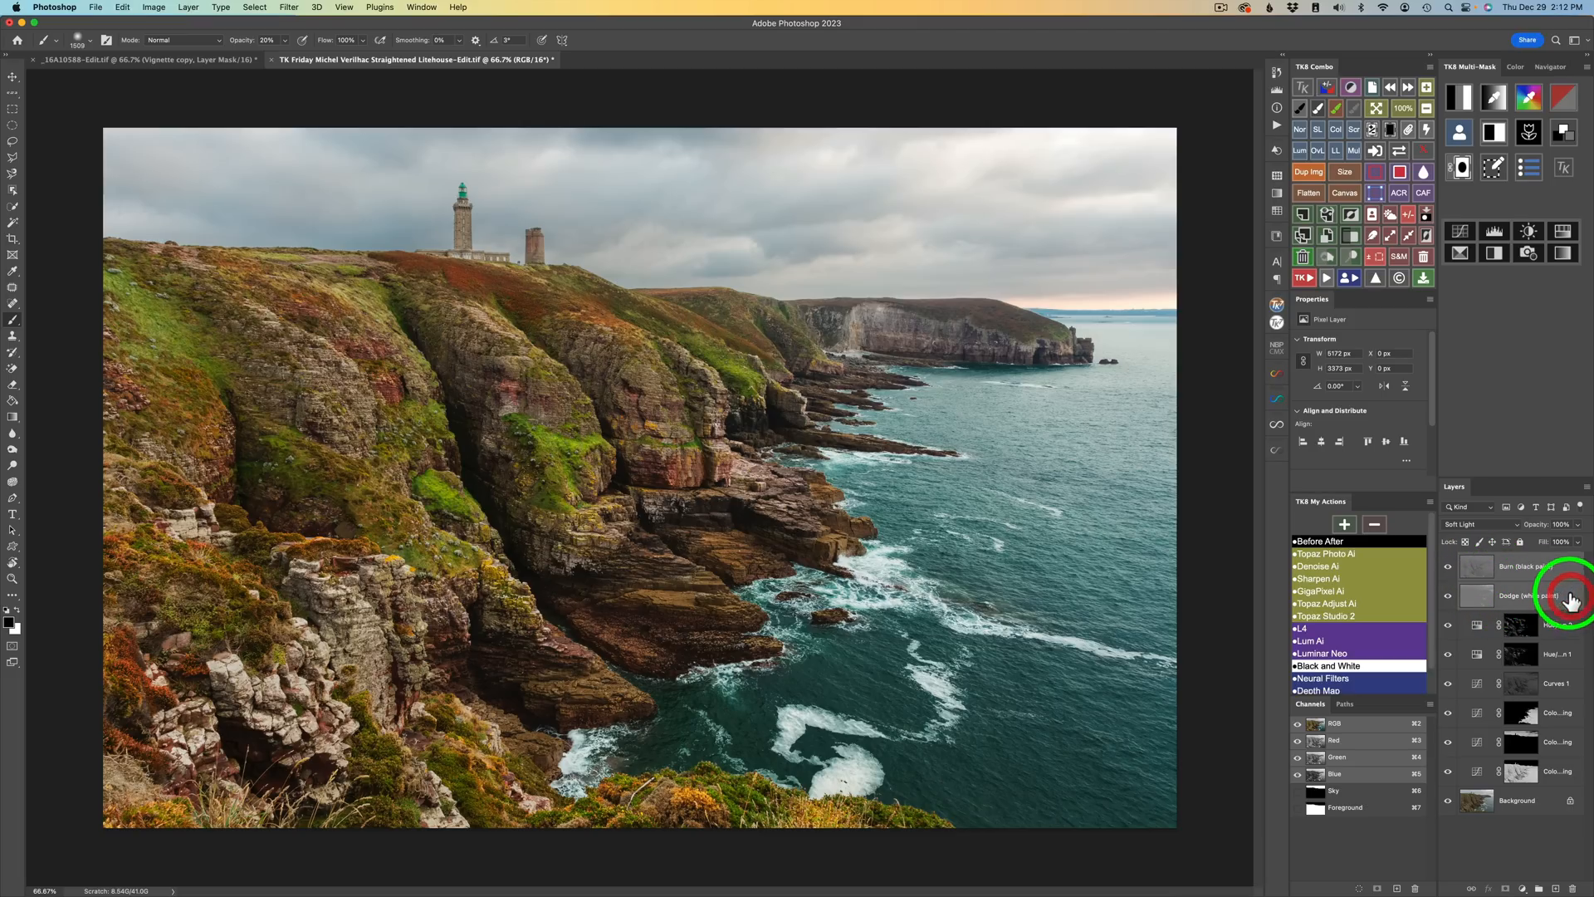
{"action": "left_click", "coordinate": [1353, 236]}
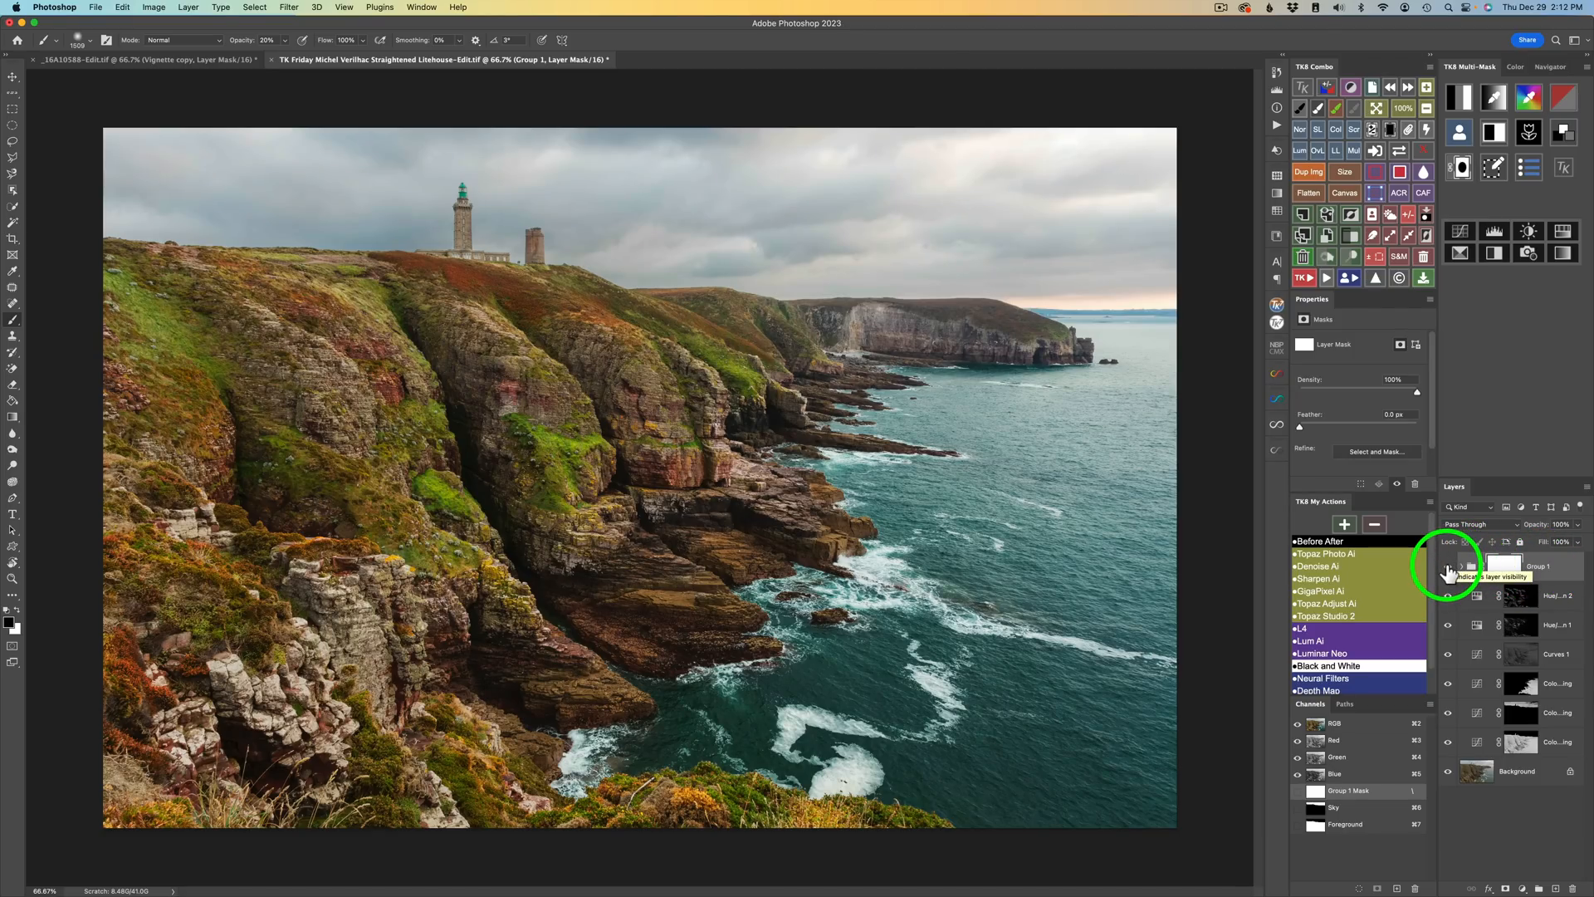
{"action": "left_click", "coordinate": [1448, 570]}
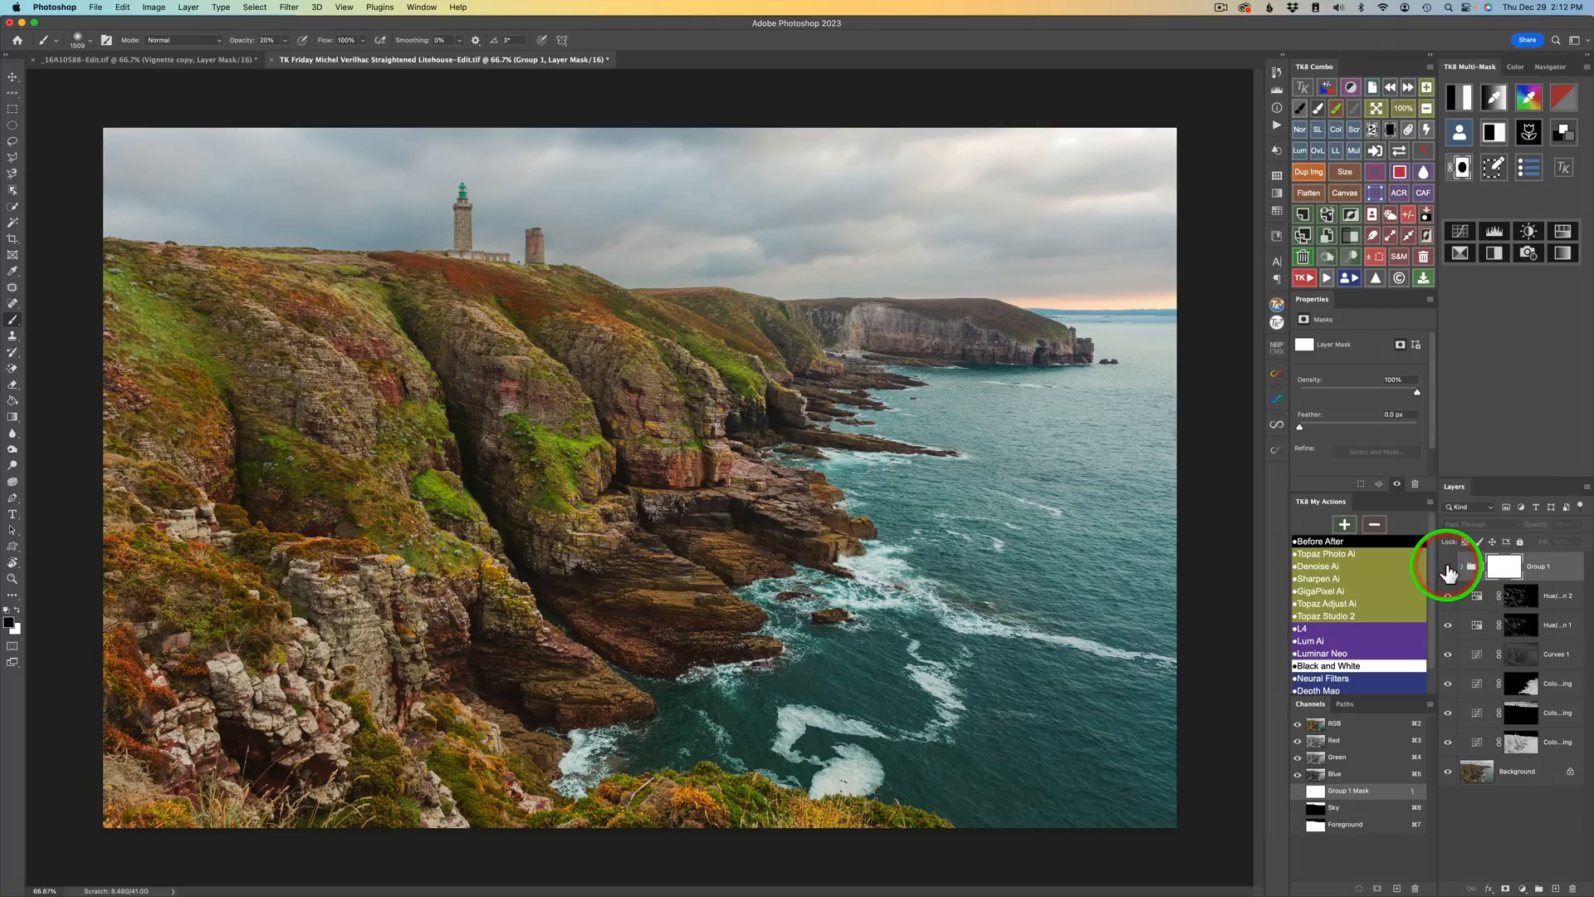
{"action": "left_click", "coordinate": [1448, 569]}
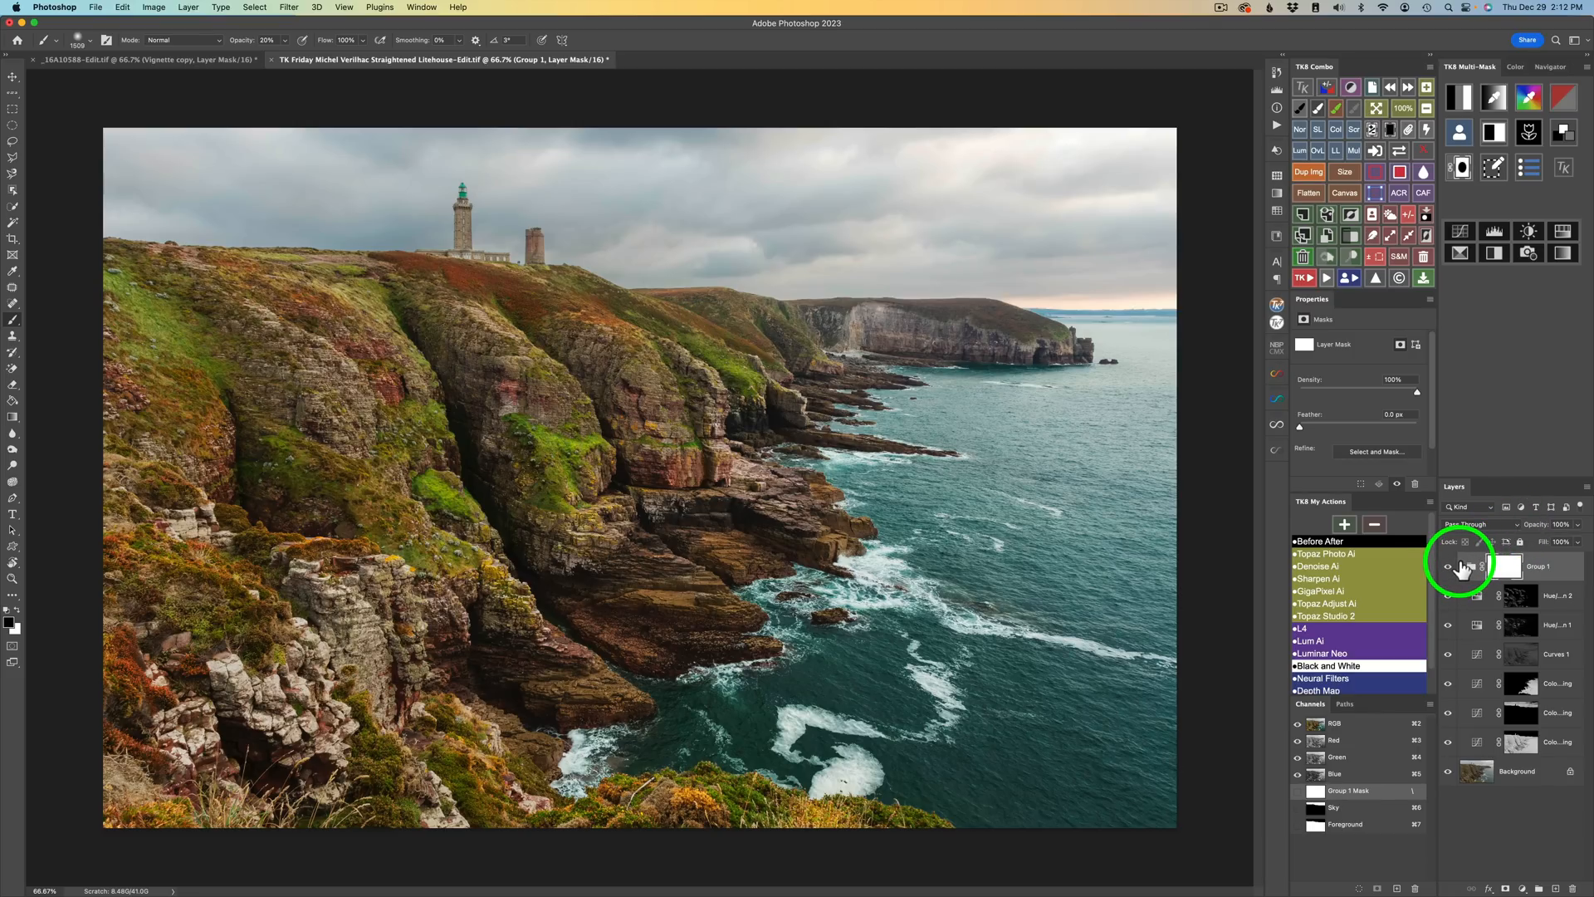
{"action": "left_click", "coordinate": [1462, 567]}
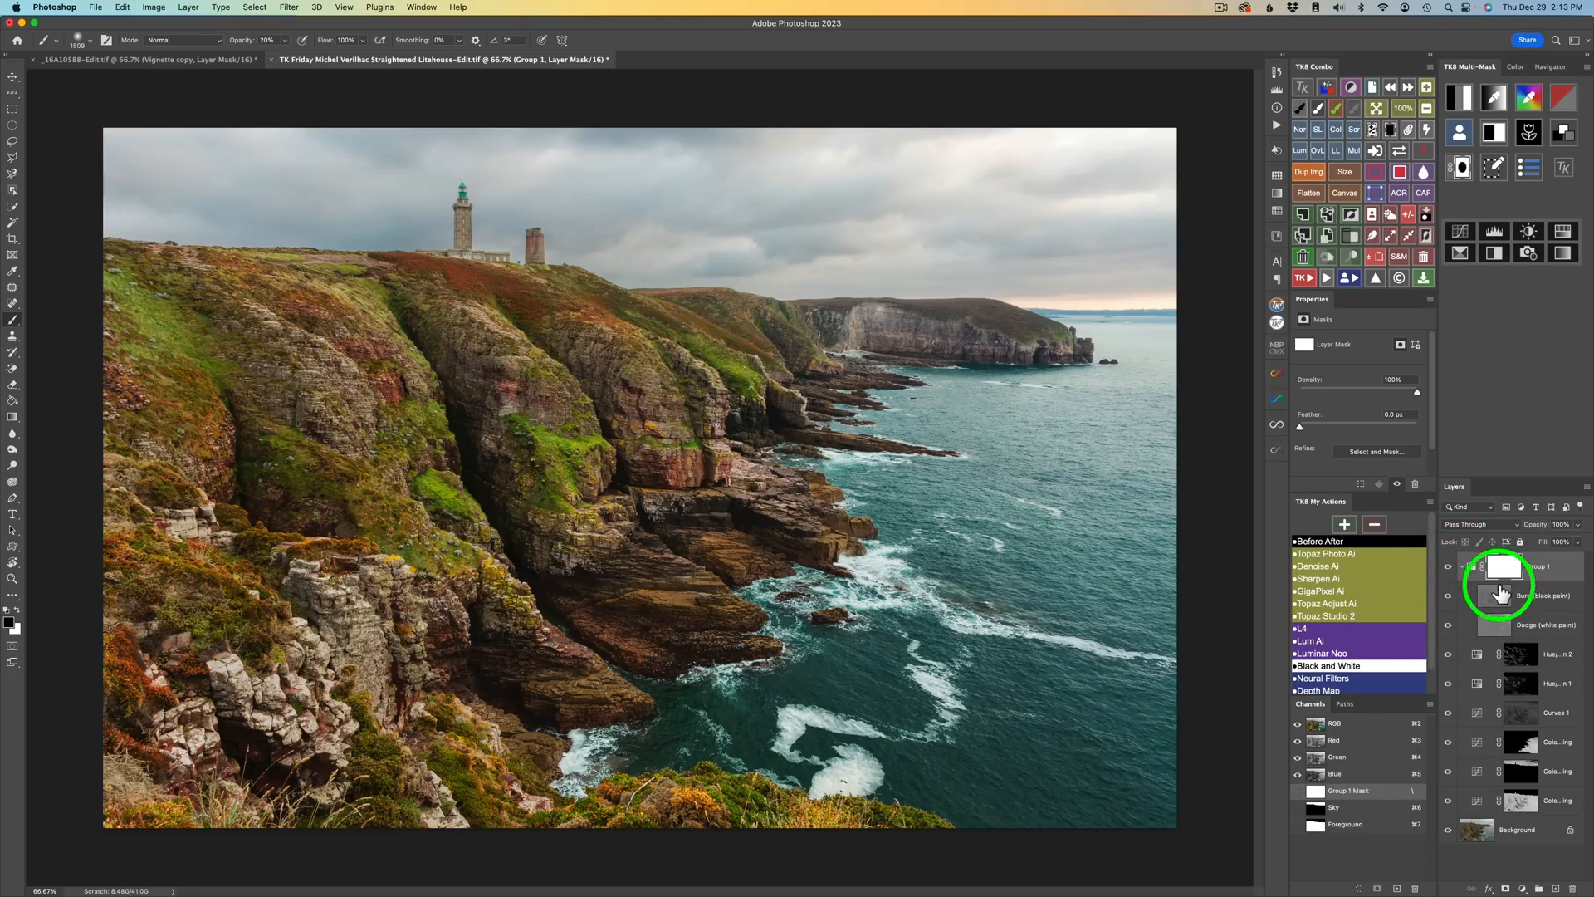
{"action": "left_click", "coordinate": [1464, 568]}
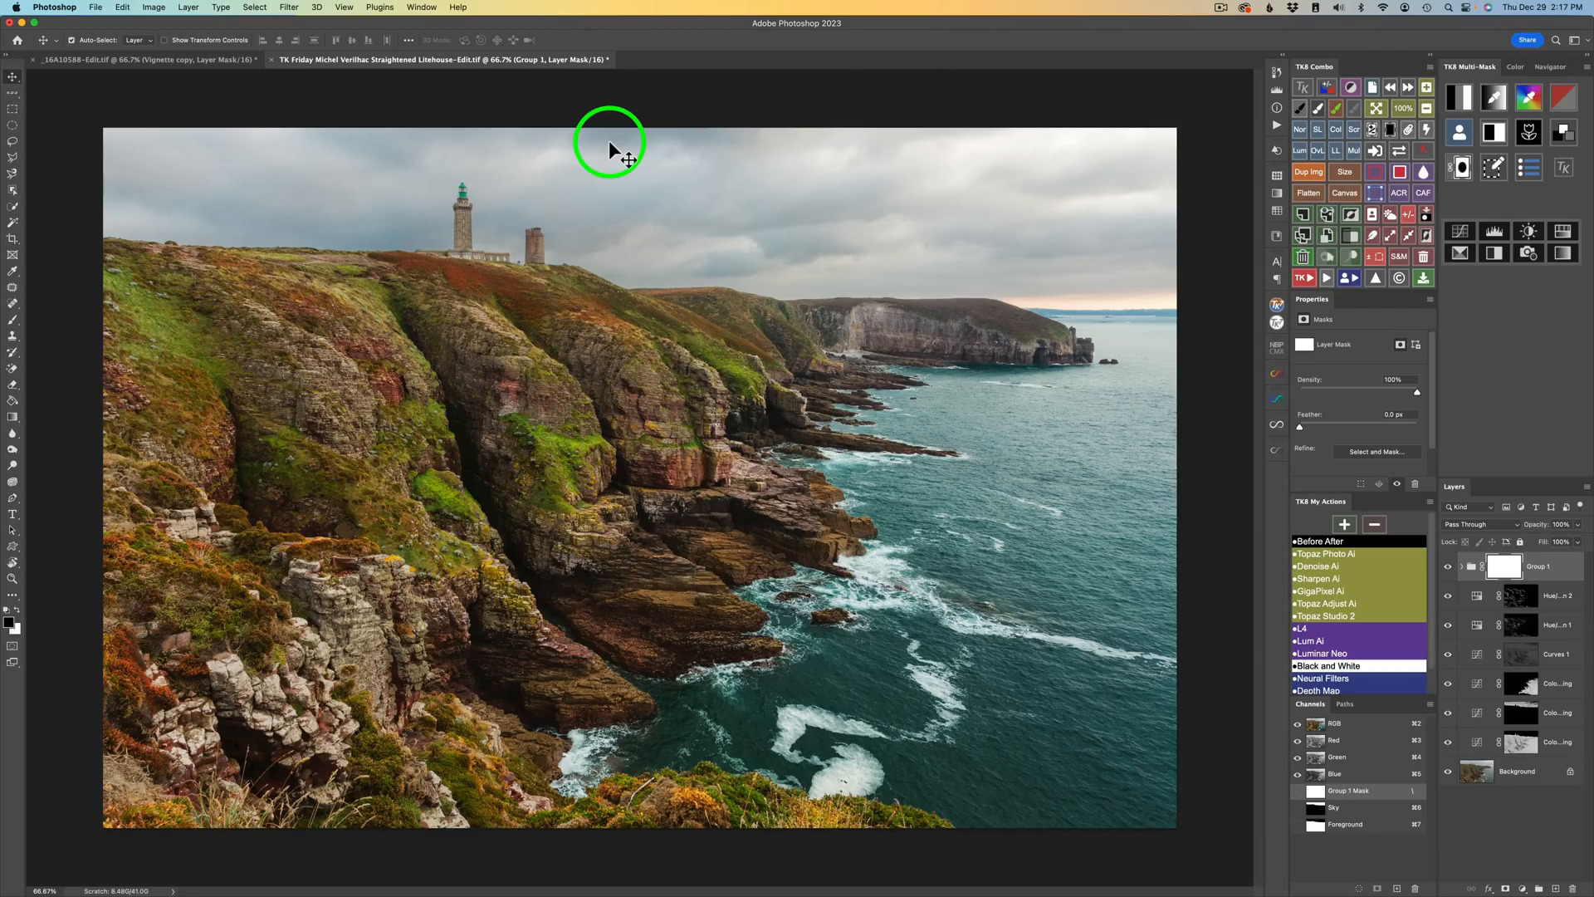
Step: Add a Curves adjustment layer above the group with a black mask and Multiply blending
{"action": "left_click", "coordinate": [1461, 236]}
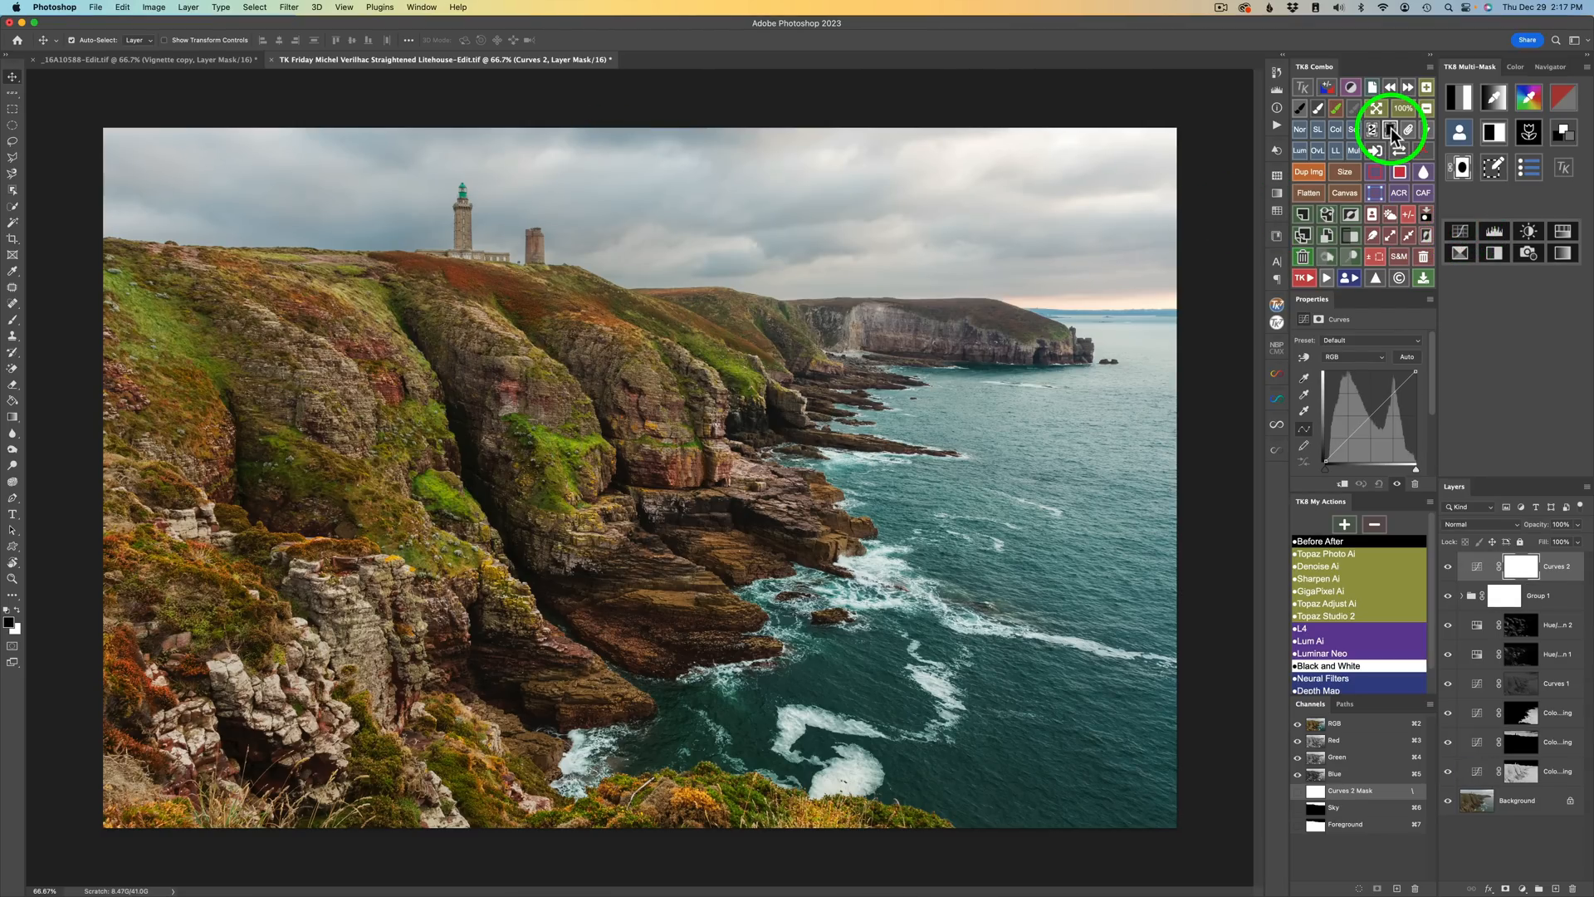
{"action": "left_click", "coordinate": [1391, 128]}
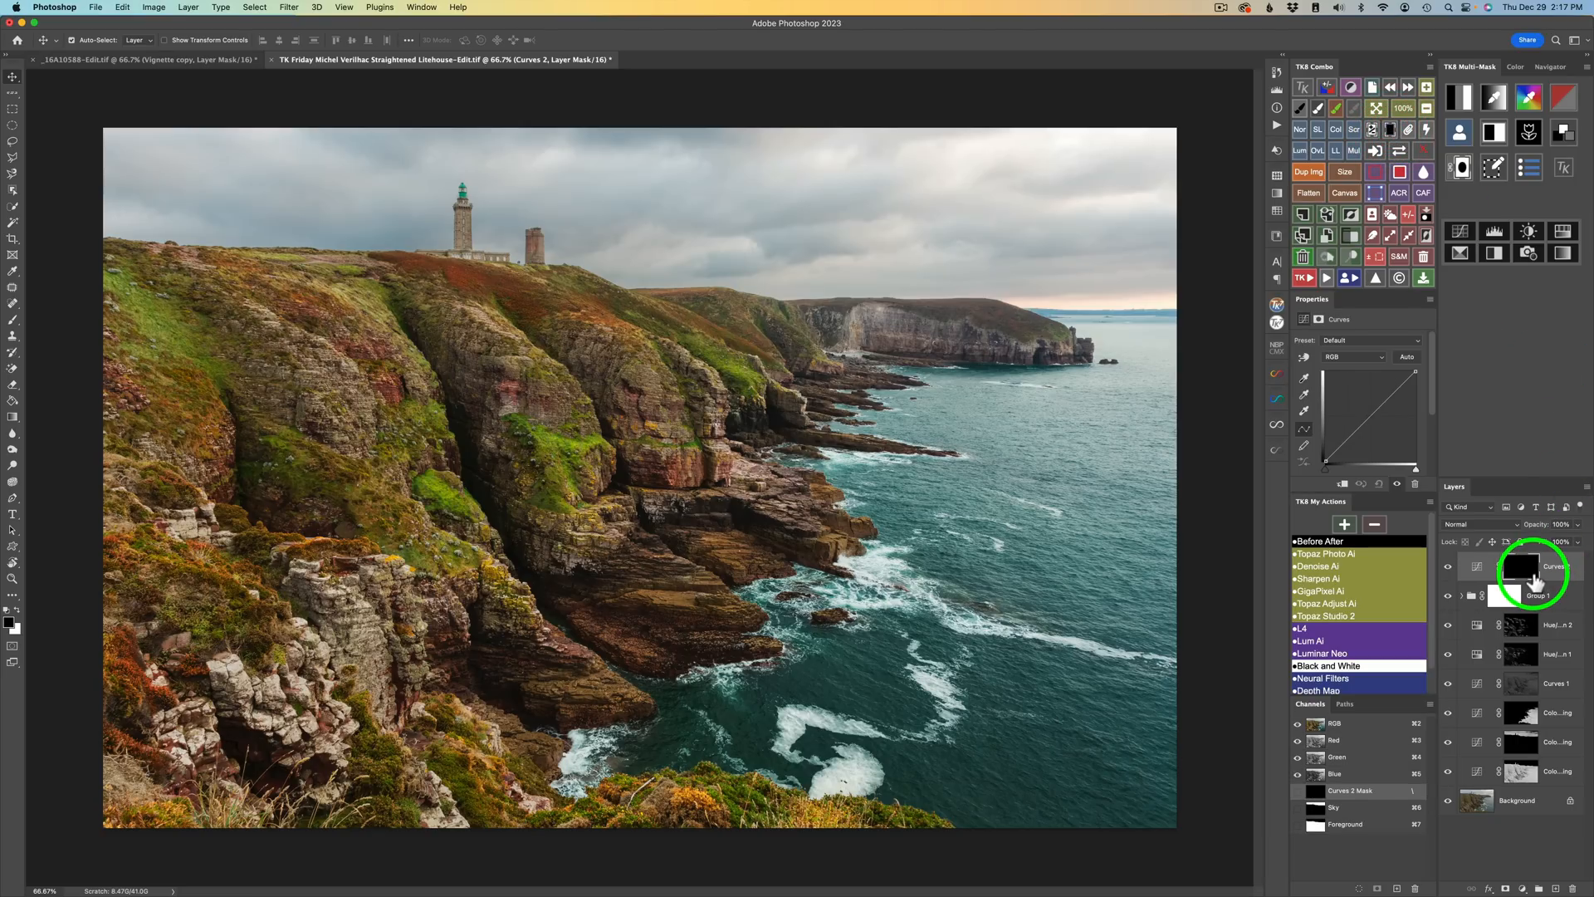
{"action": "left_click", "coordinate": [1353, 153]}
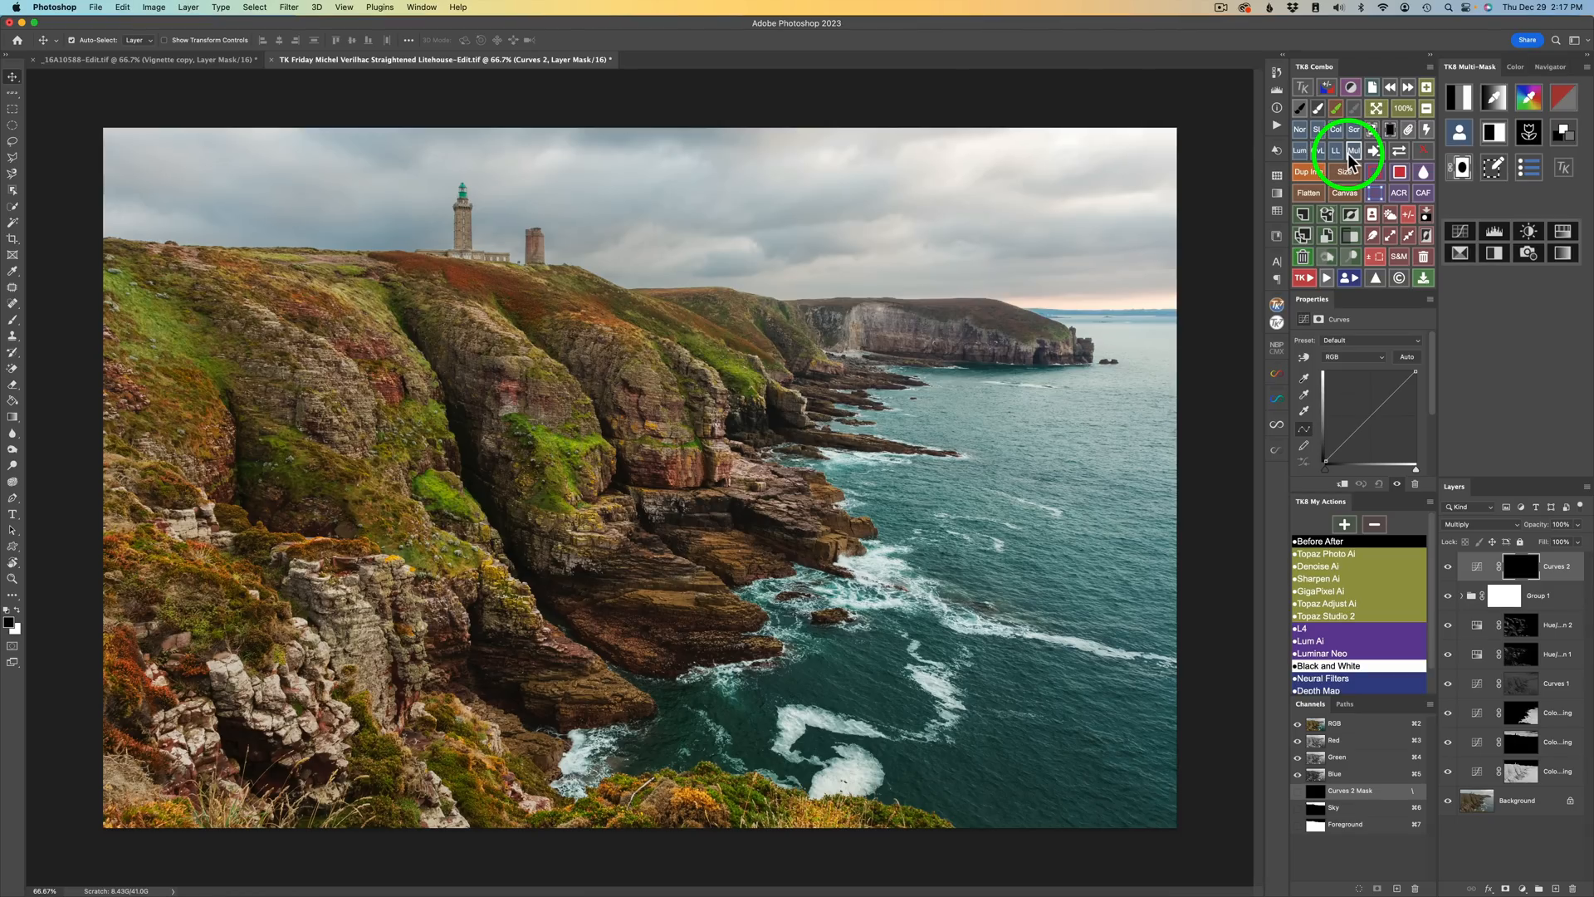
Step: Load the saved Sky mask into the mask calculator and choose the multiply operation to intersect it with another mask
{"action": "left_click", "coordinate": [1463, 140]}
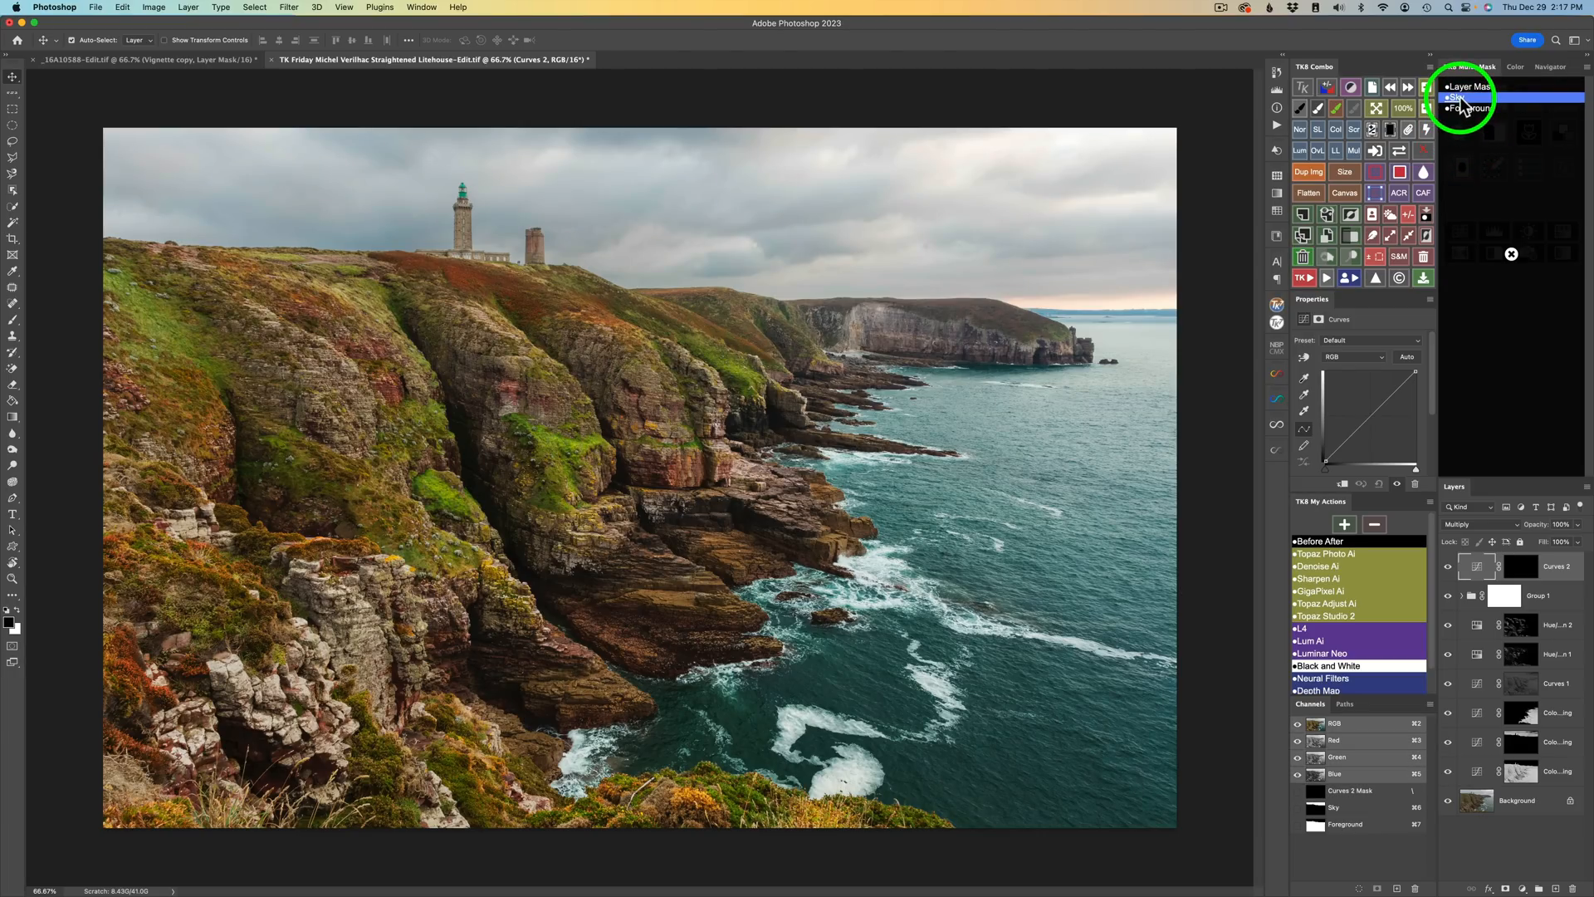
{"action": "left_click", "coordinate": [1461, 99]}
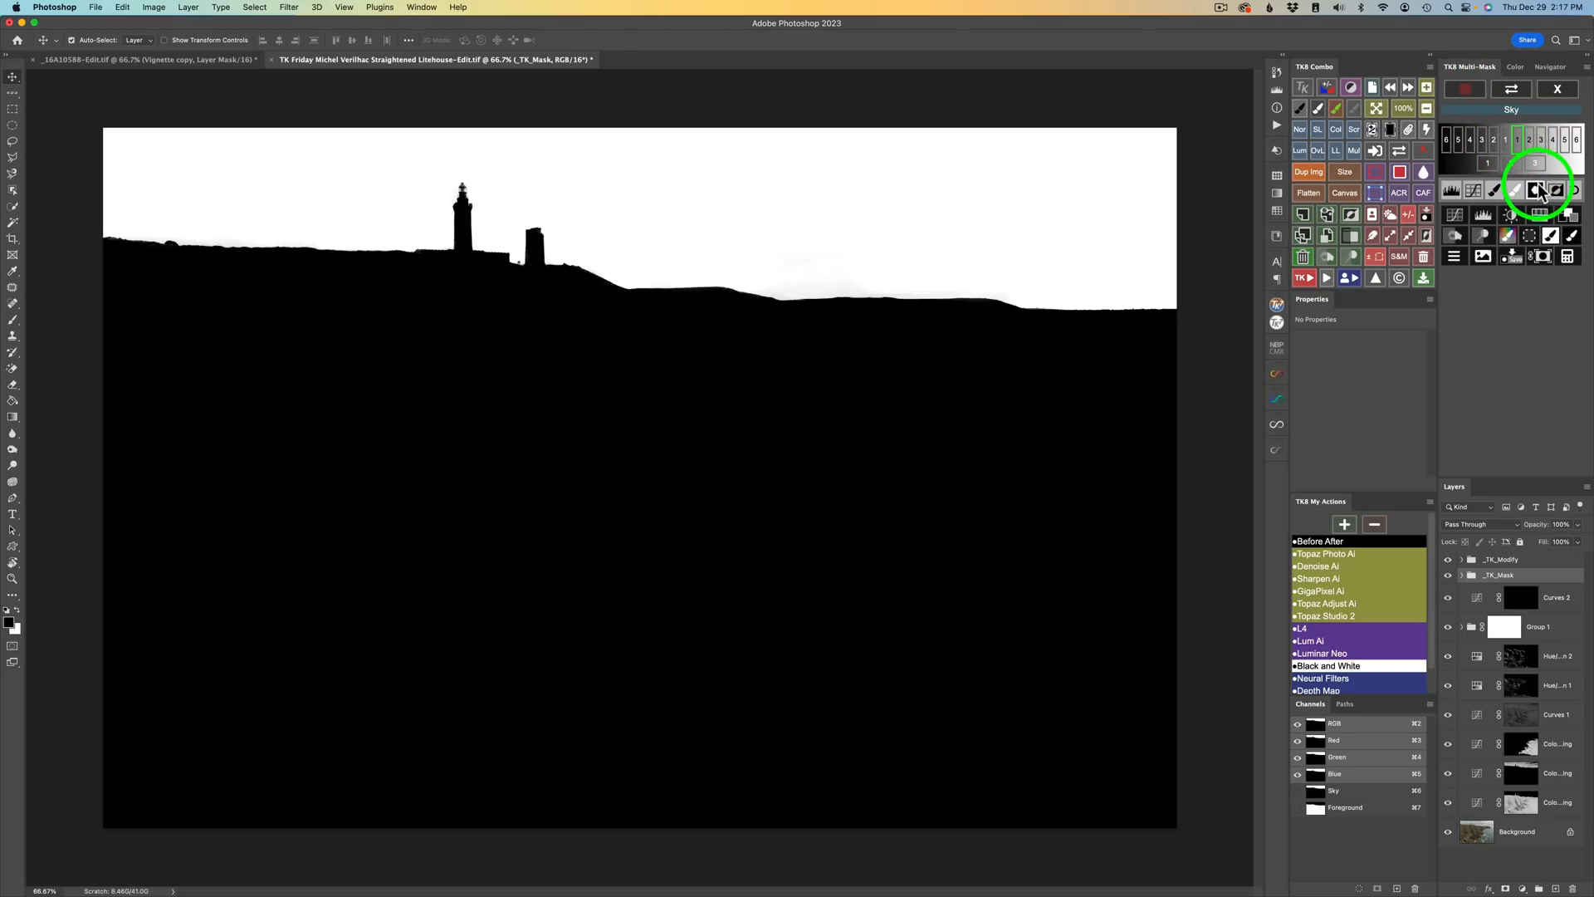
{"action": "left_click", "coordinate": [1569, 259]}
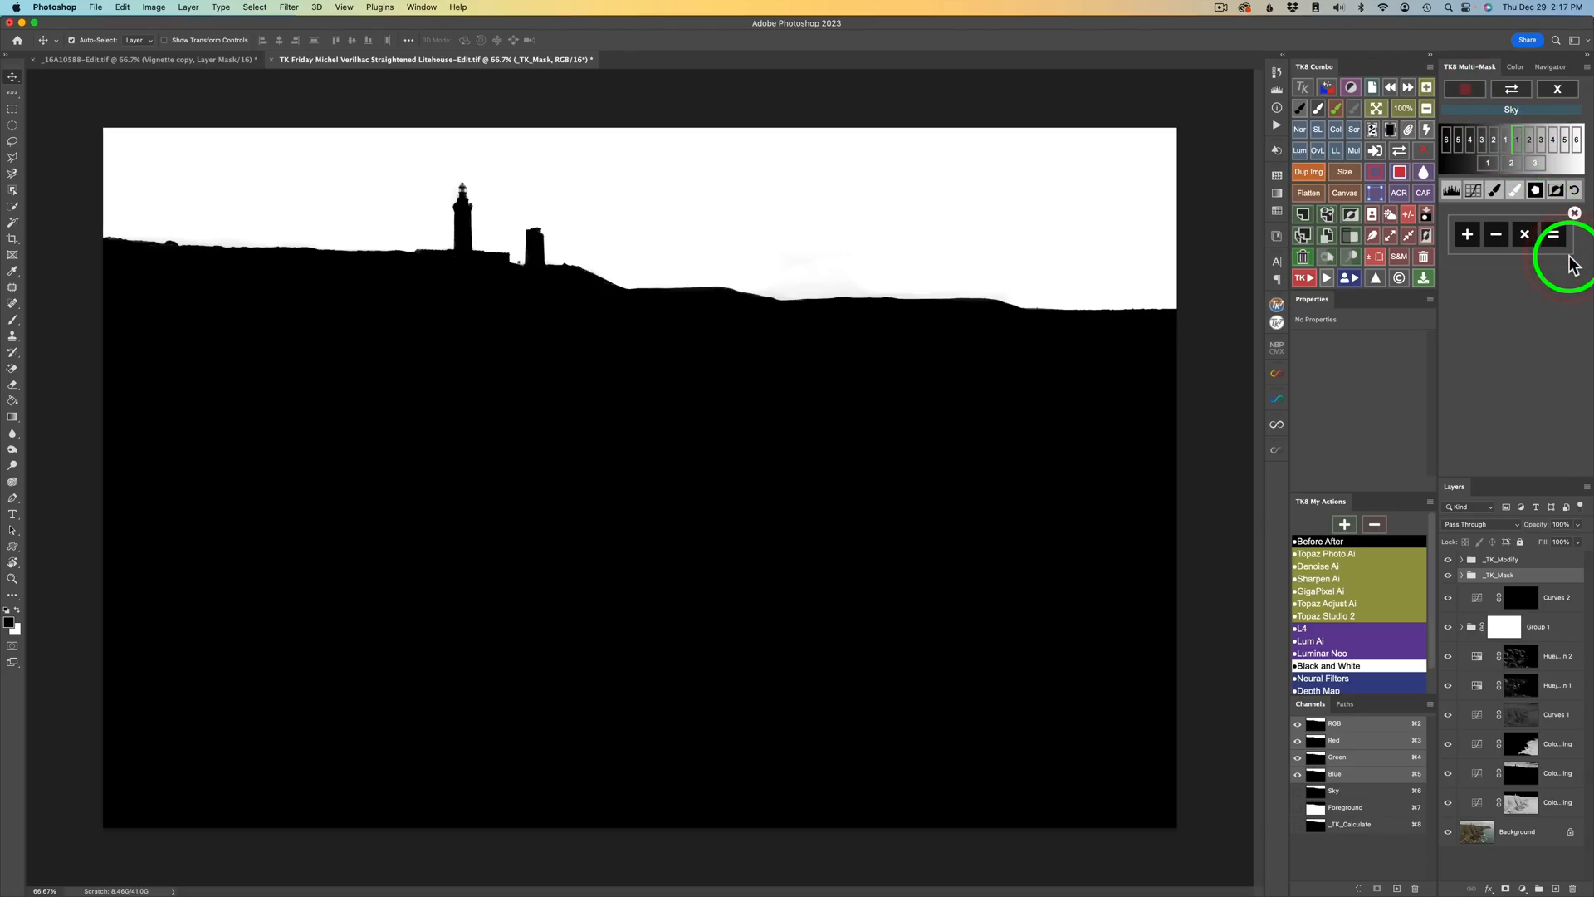
{"action": "left_click", "coordinate": [1525, 236]}
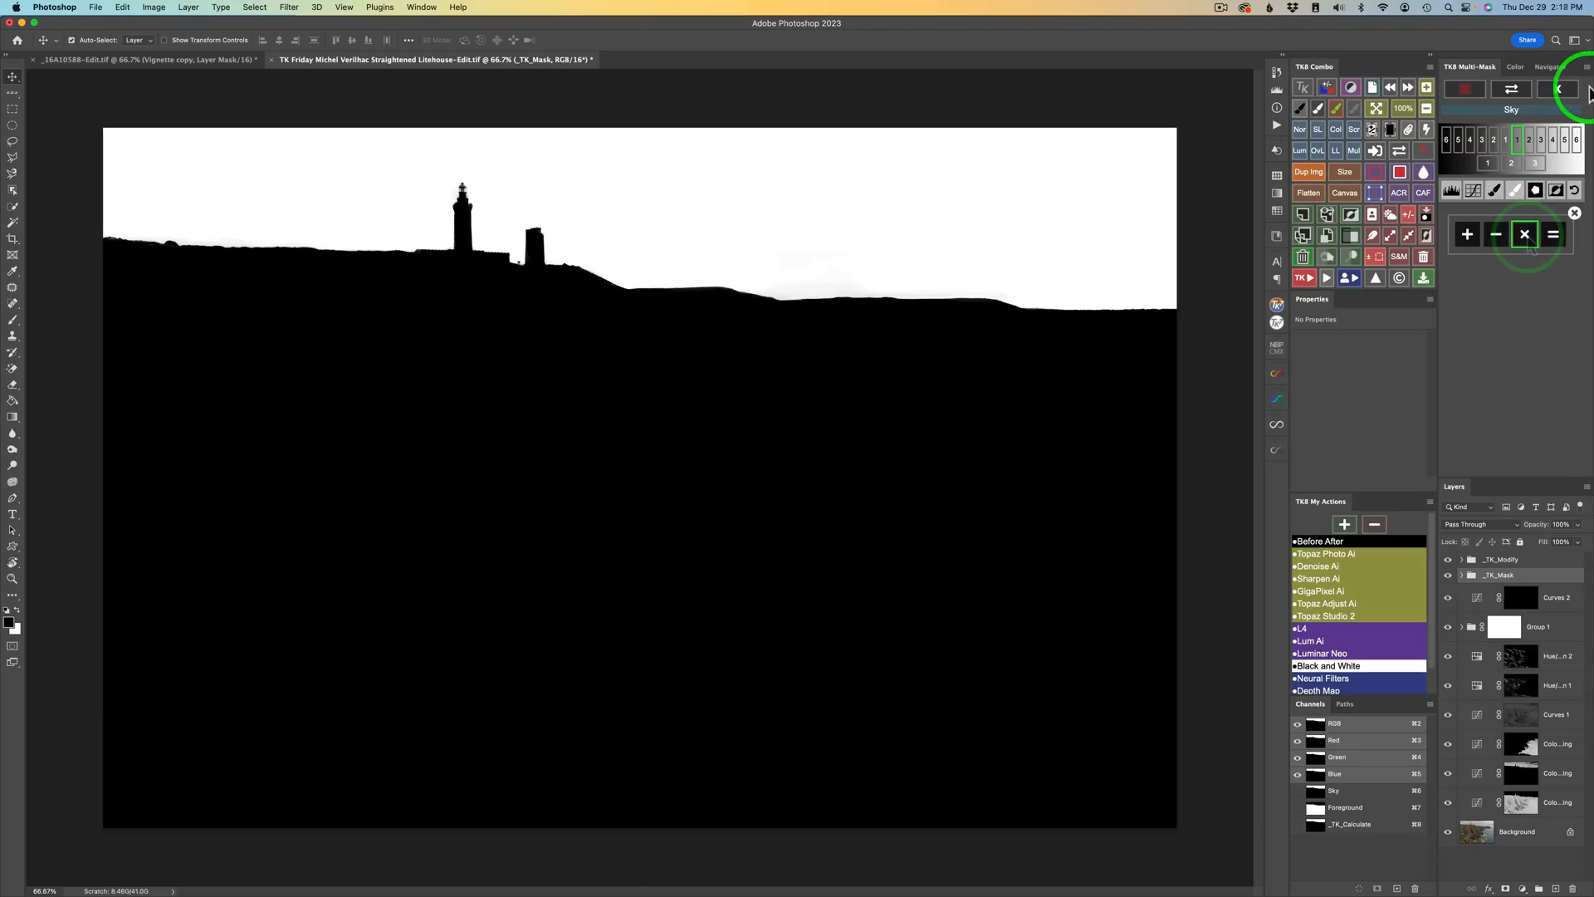
{"action": "left_click", "coordinate": [1567, 94]}
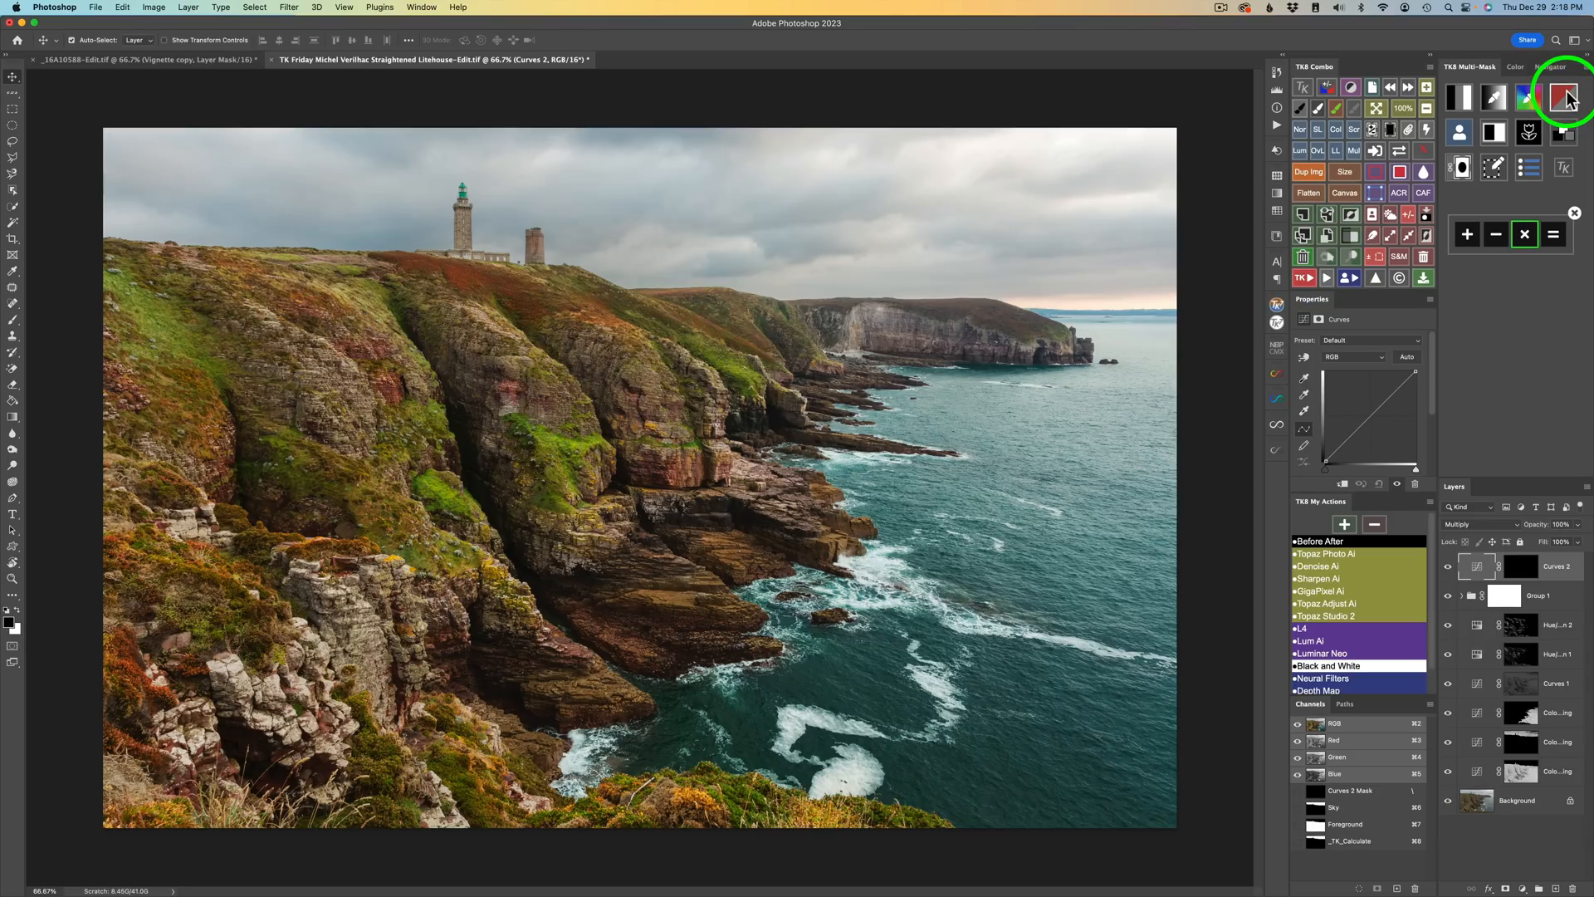
Step: Generate a luminosity mask from a blue-gray tone sampled at the sky's upper edge and narrow its tonal range
{"action": "left_click", "coordinate": [1496, 98]}
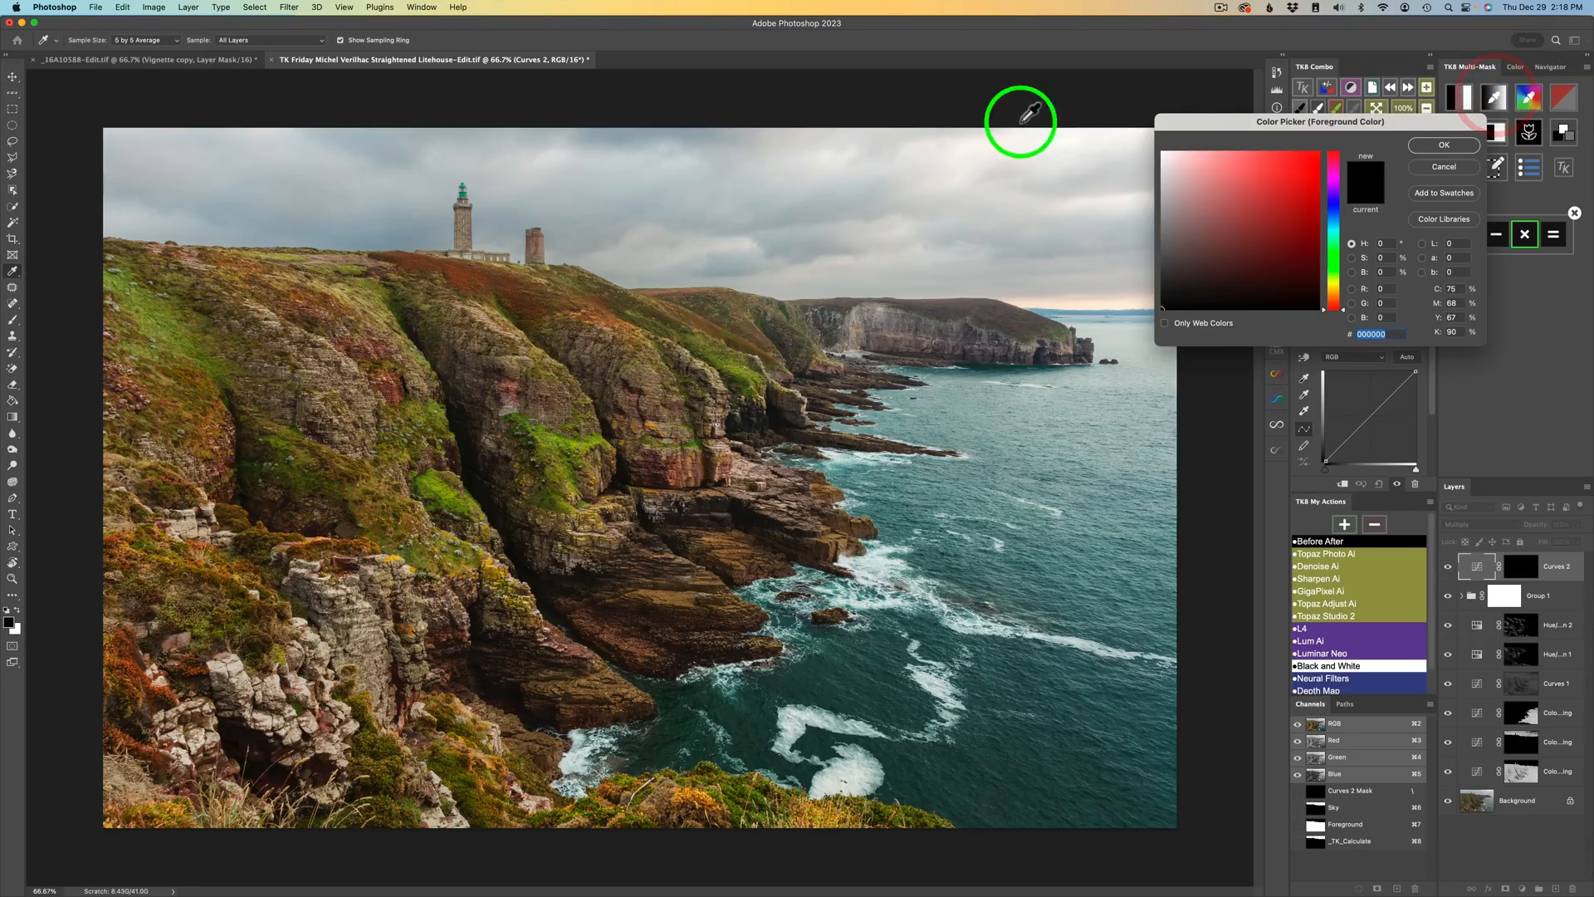
{"action": "left_click", "coordinate": [618, 135]}
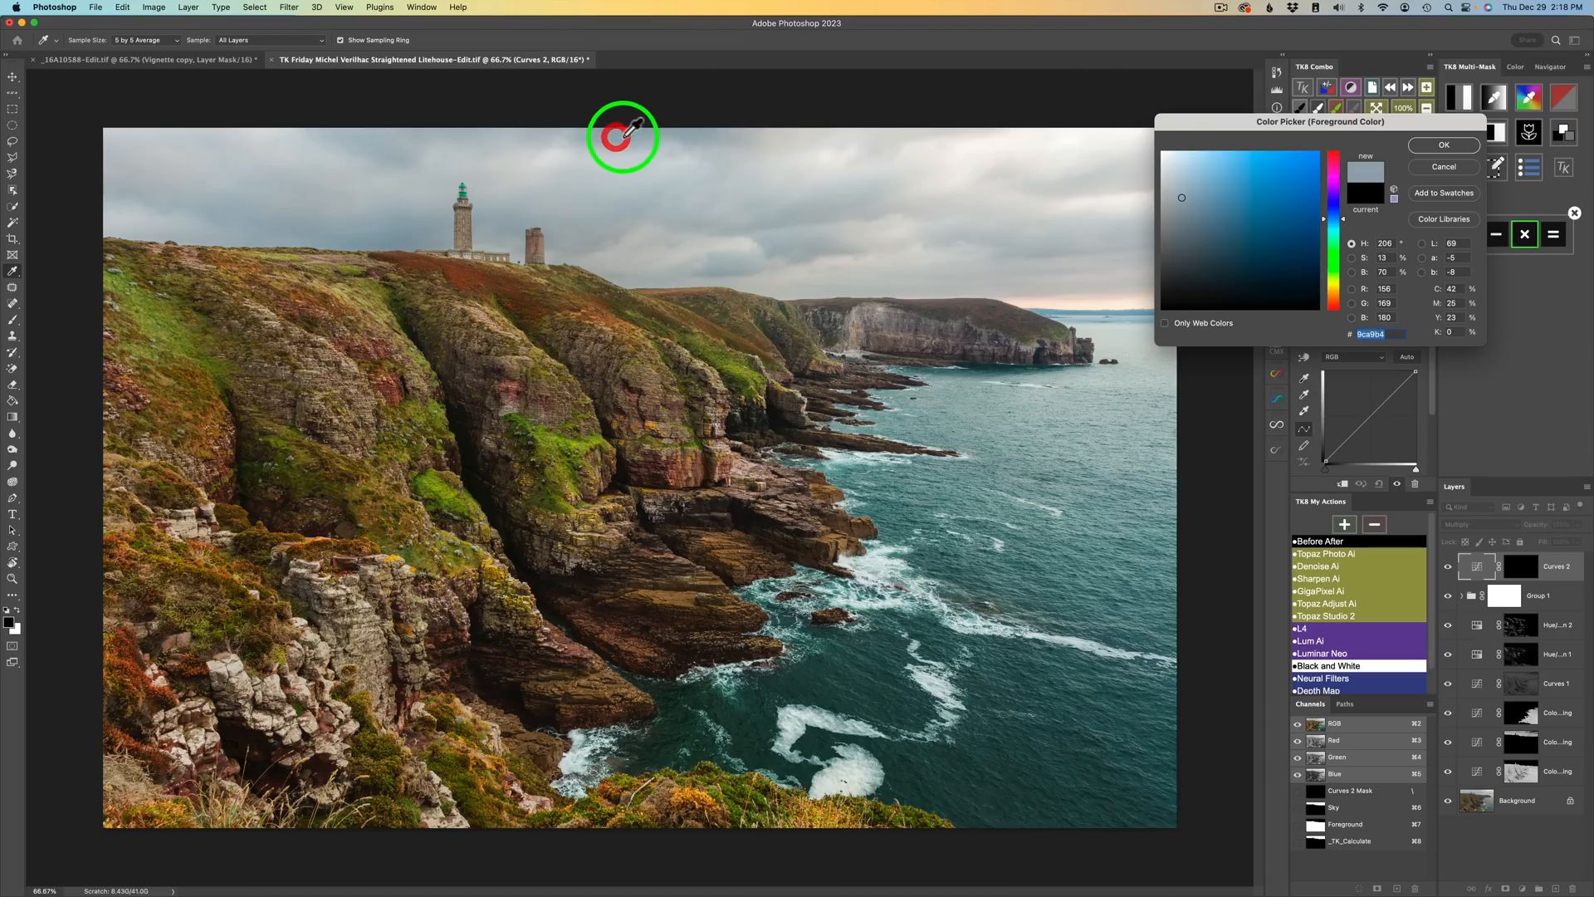
{"action": "left_click", "coordinate": [1448, 145]}
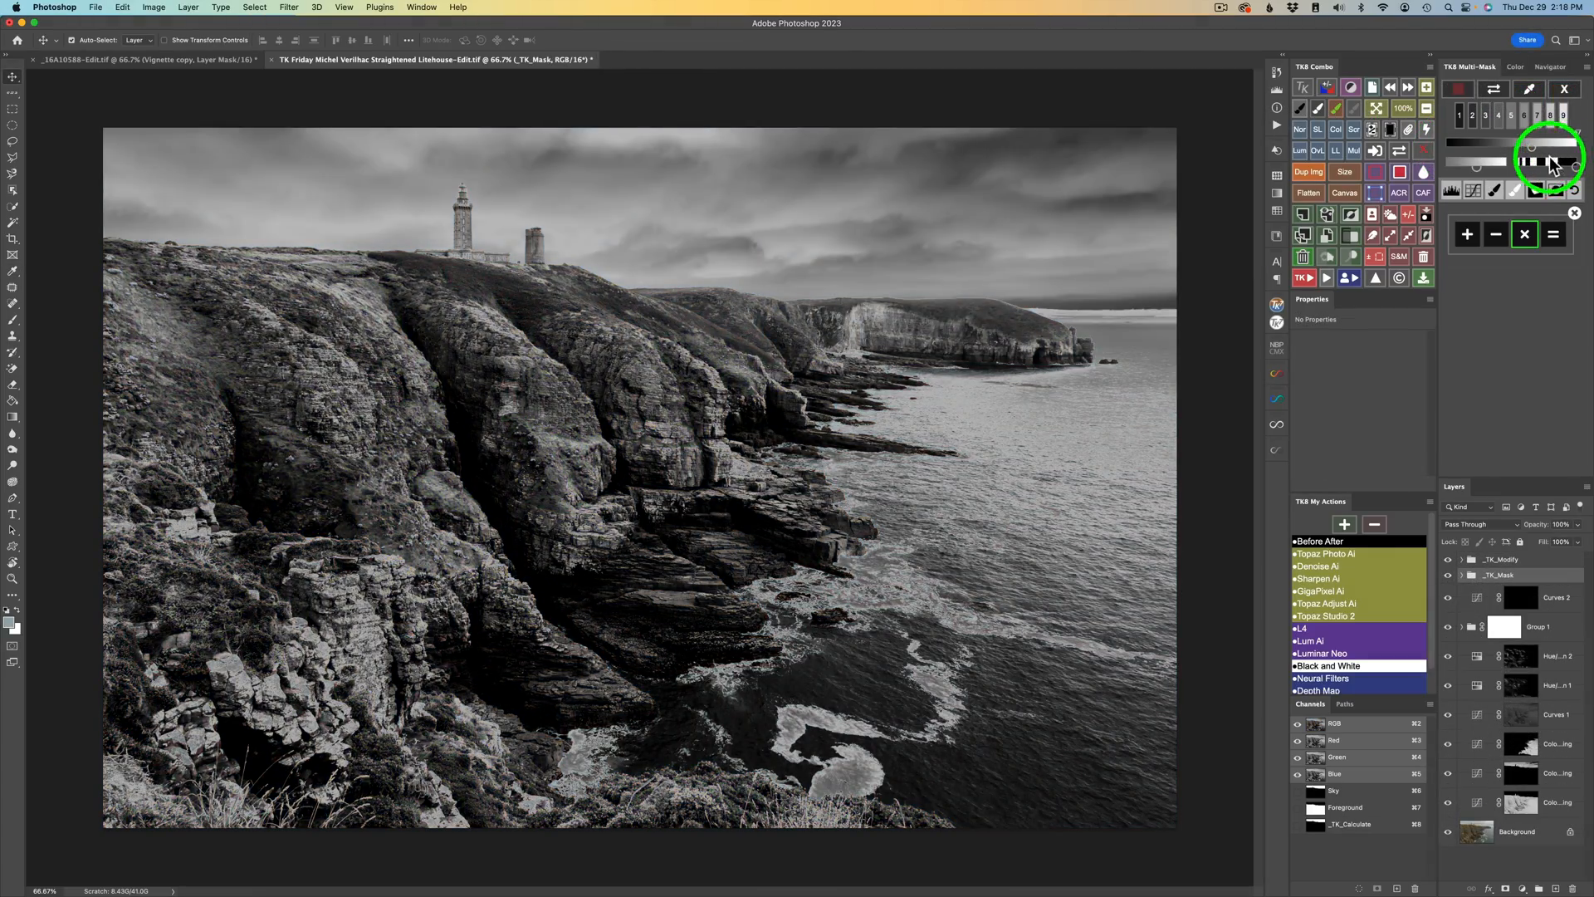
{"action": "left_click_drag", "start_coordinate": [1571, 172], "coordinate": [1542, 171]}
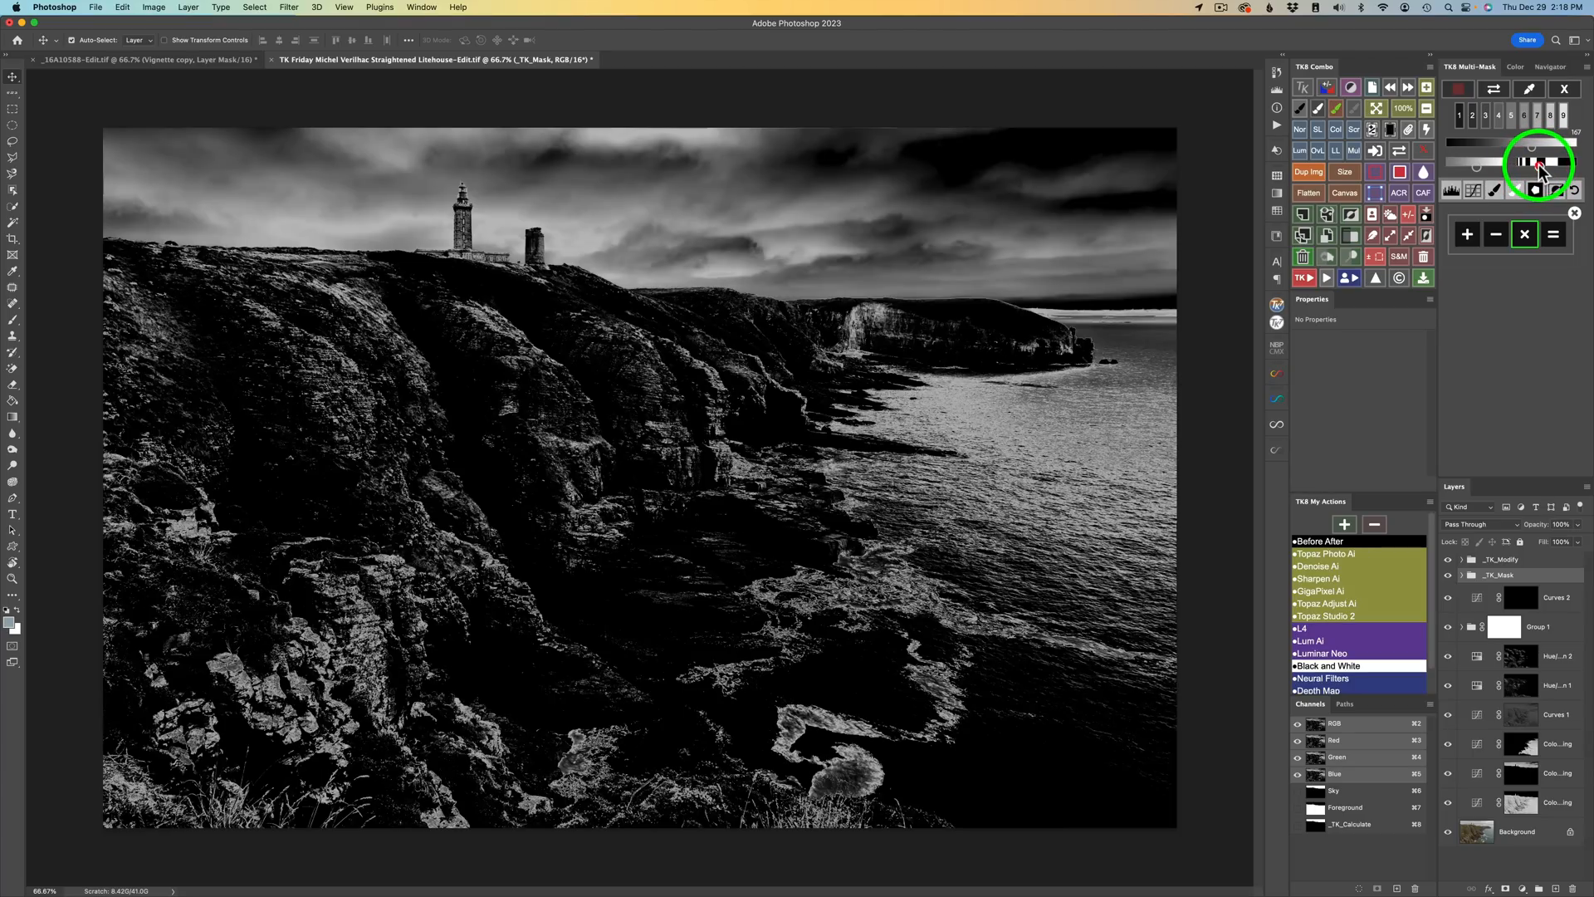
{"action": "left_click_drag", "start_coordinate": [1477, 167], "coordinate": [1481, 166]}
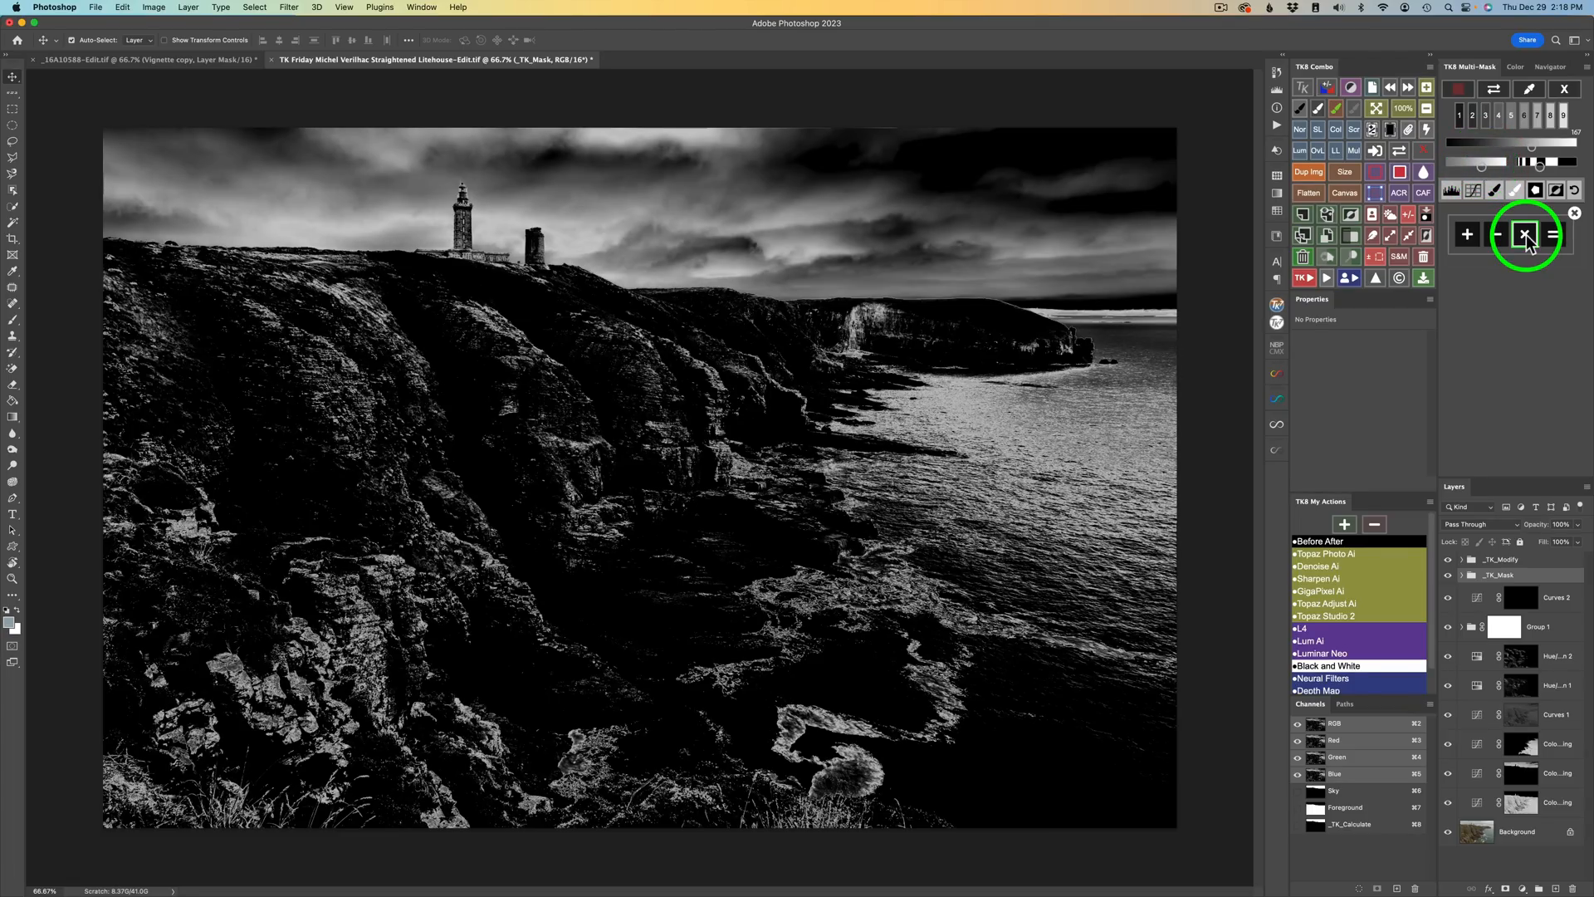
Step: Calculate the intersected sky mask, apply it to the Curves 2 layer mask and set the layer opacity to 41%
{"action": "left_click", "coordinate": [1554, 236]}
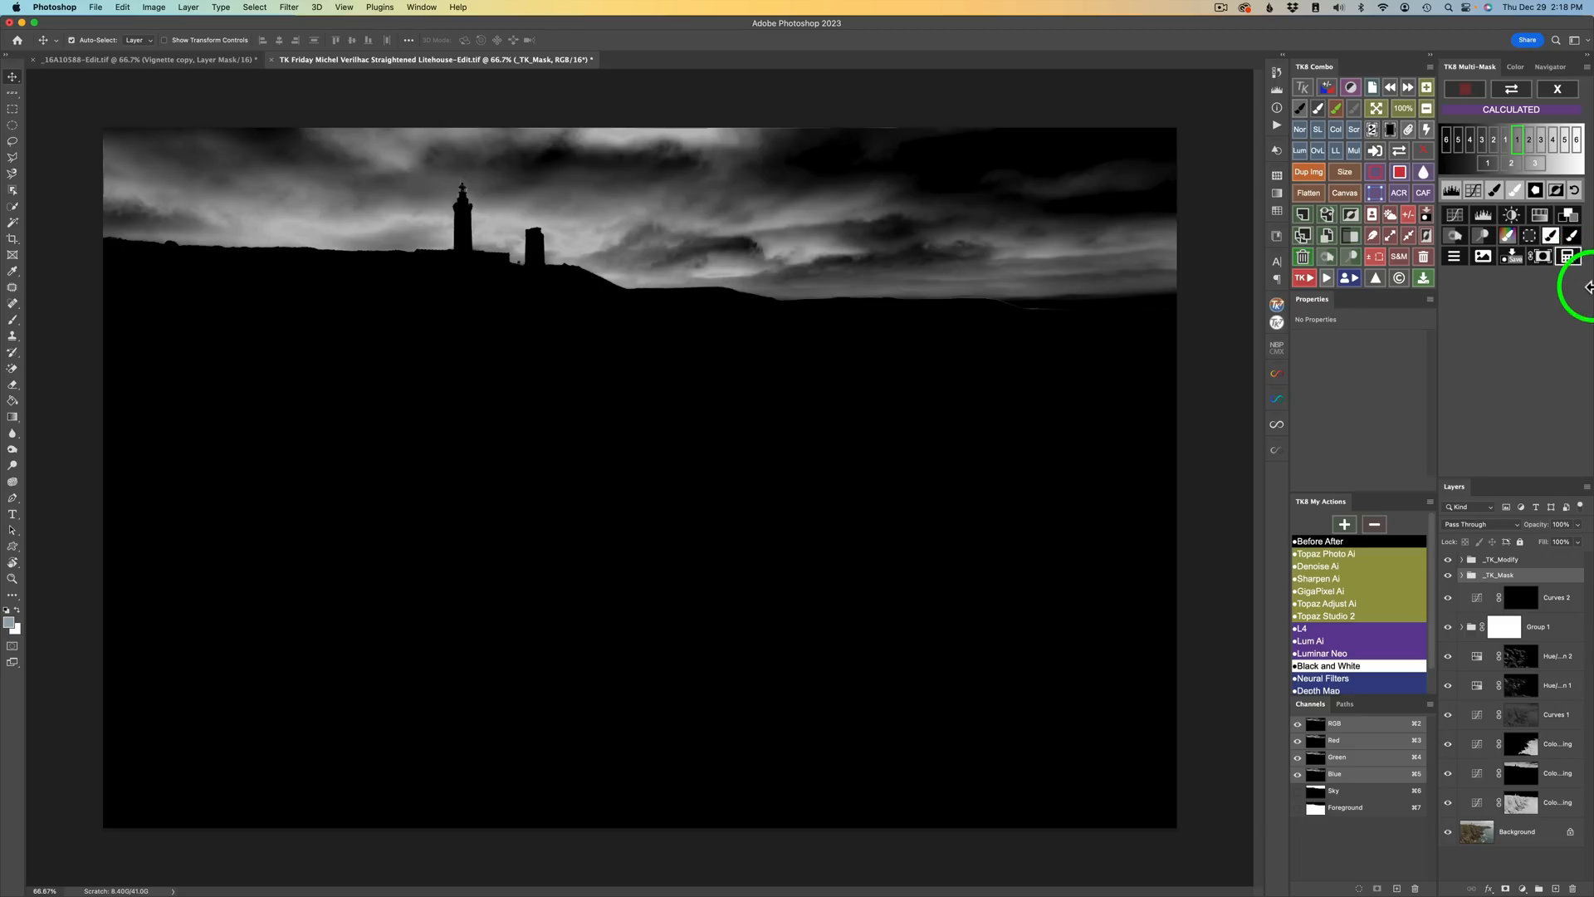
{"action": "left_click", "coordinate": [1542, 257]}
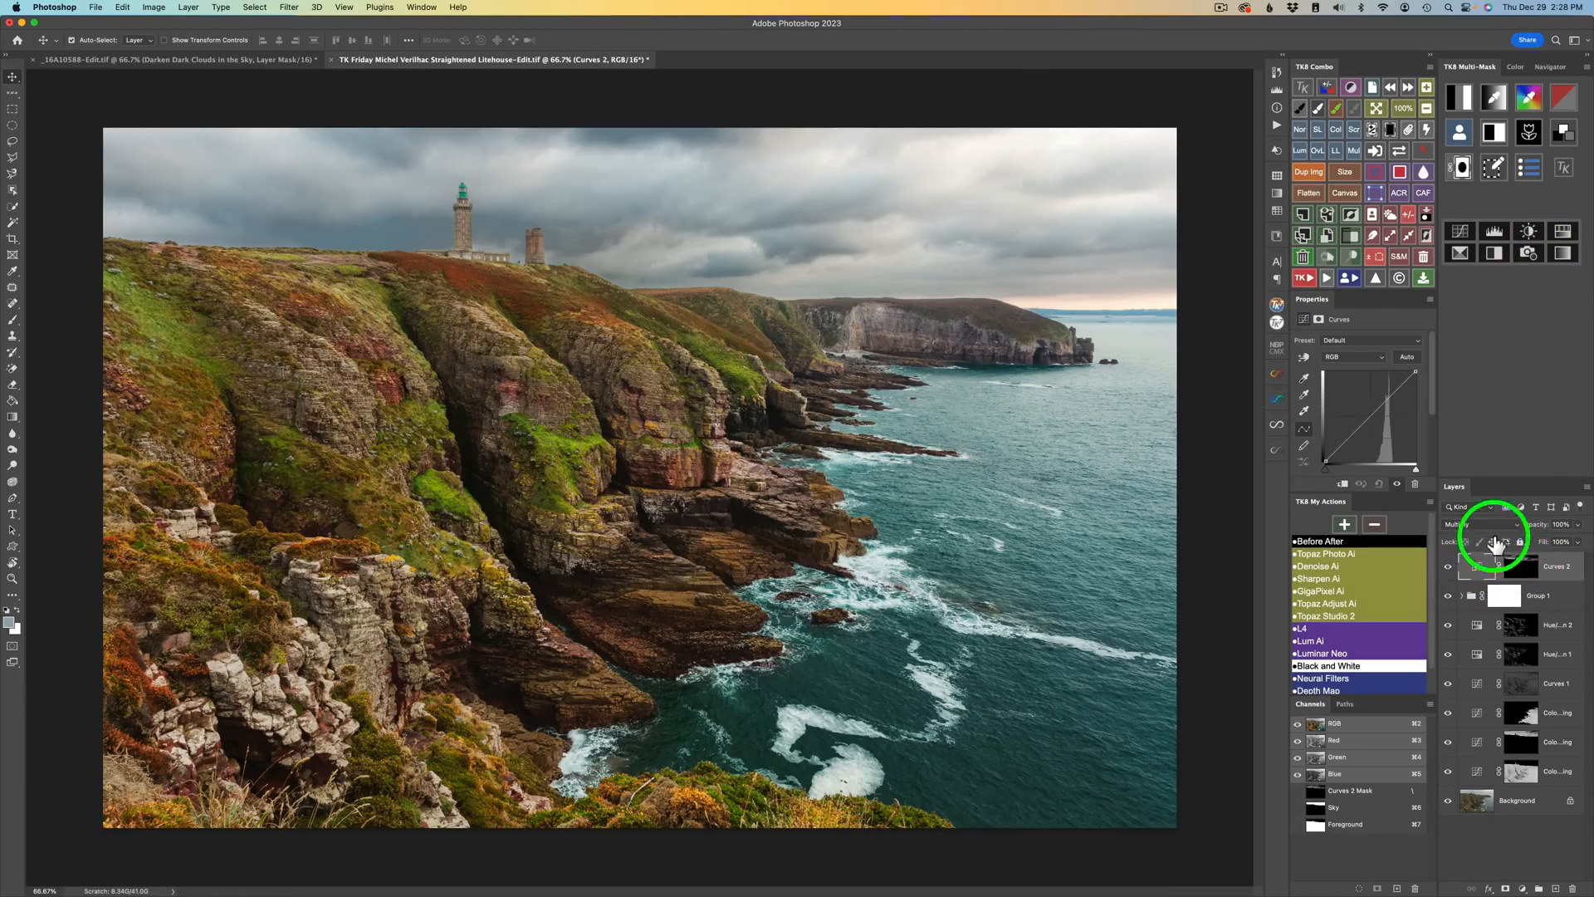
{"action": "left_click_drag", "start_coordinate": [1544, 527], "coordinate": [1322, 510]}
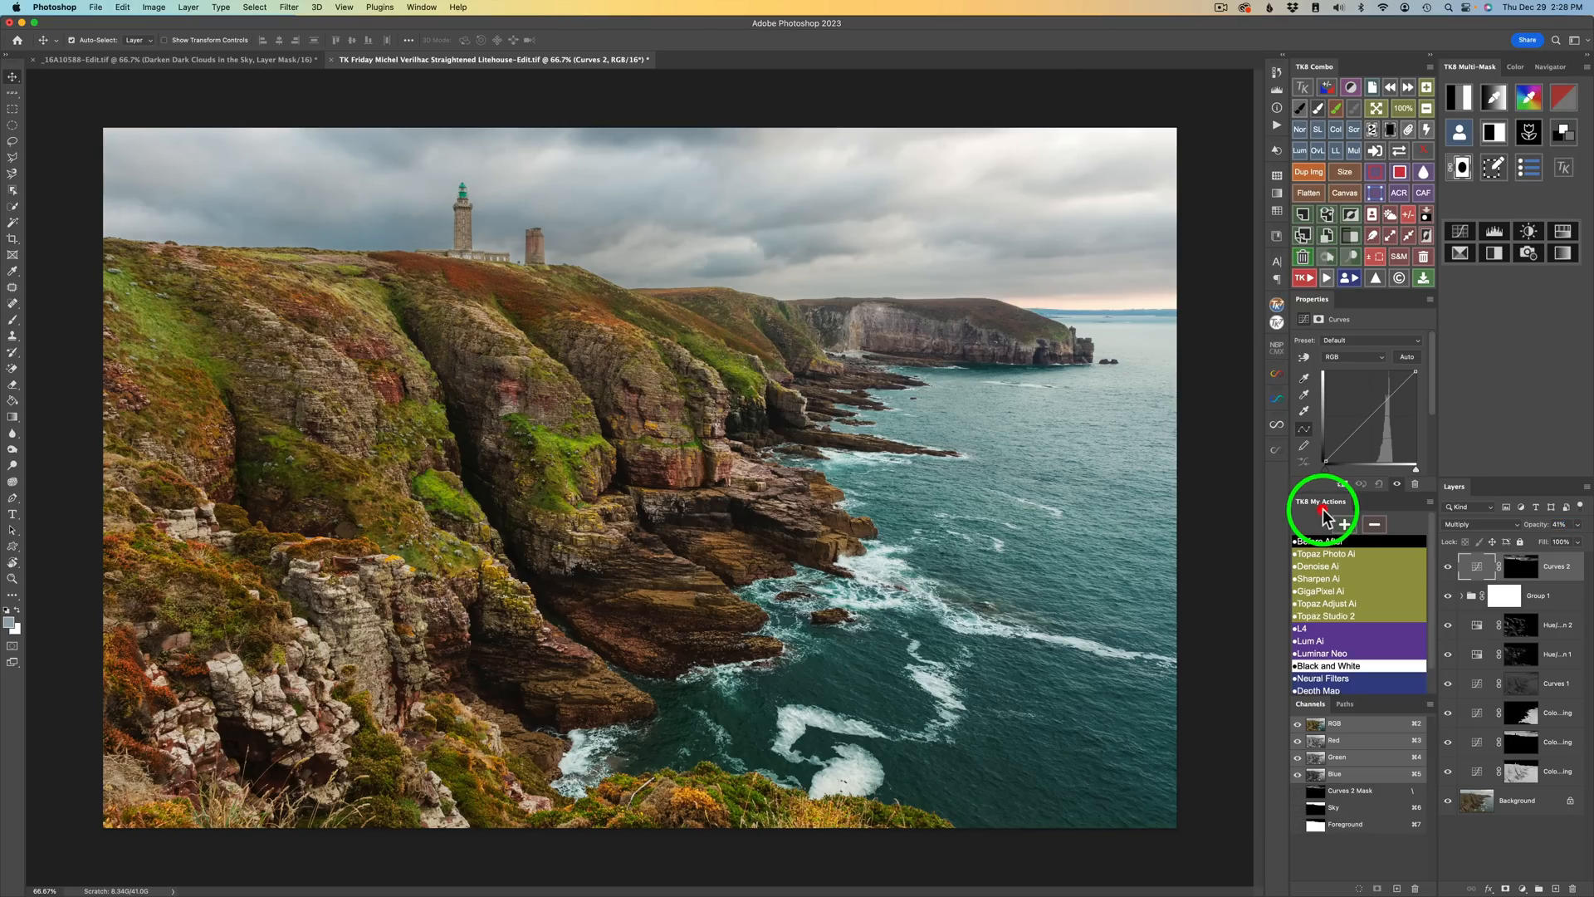
Step: Compare the image with and without the Curves 2 cloud darkening
{"action": "left_click", "coordinate": [1448, 566]}
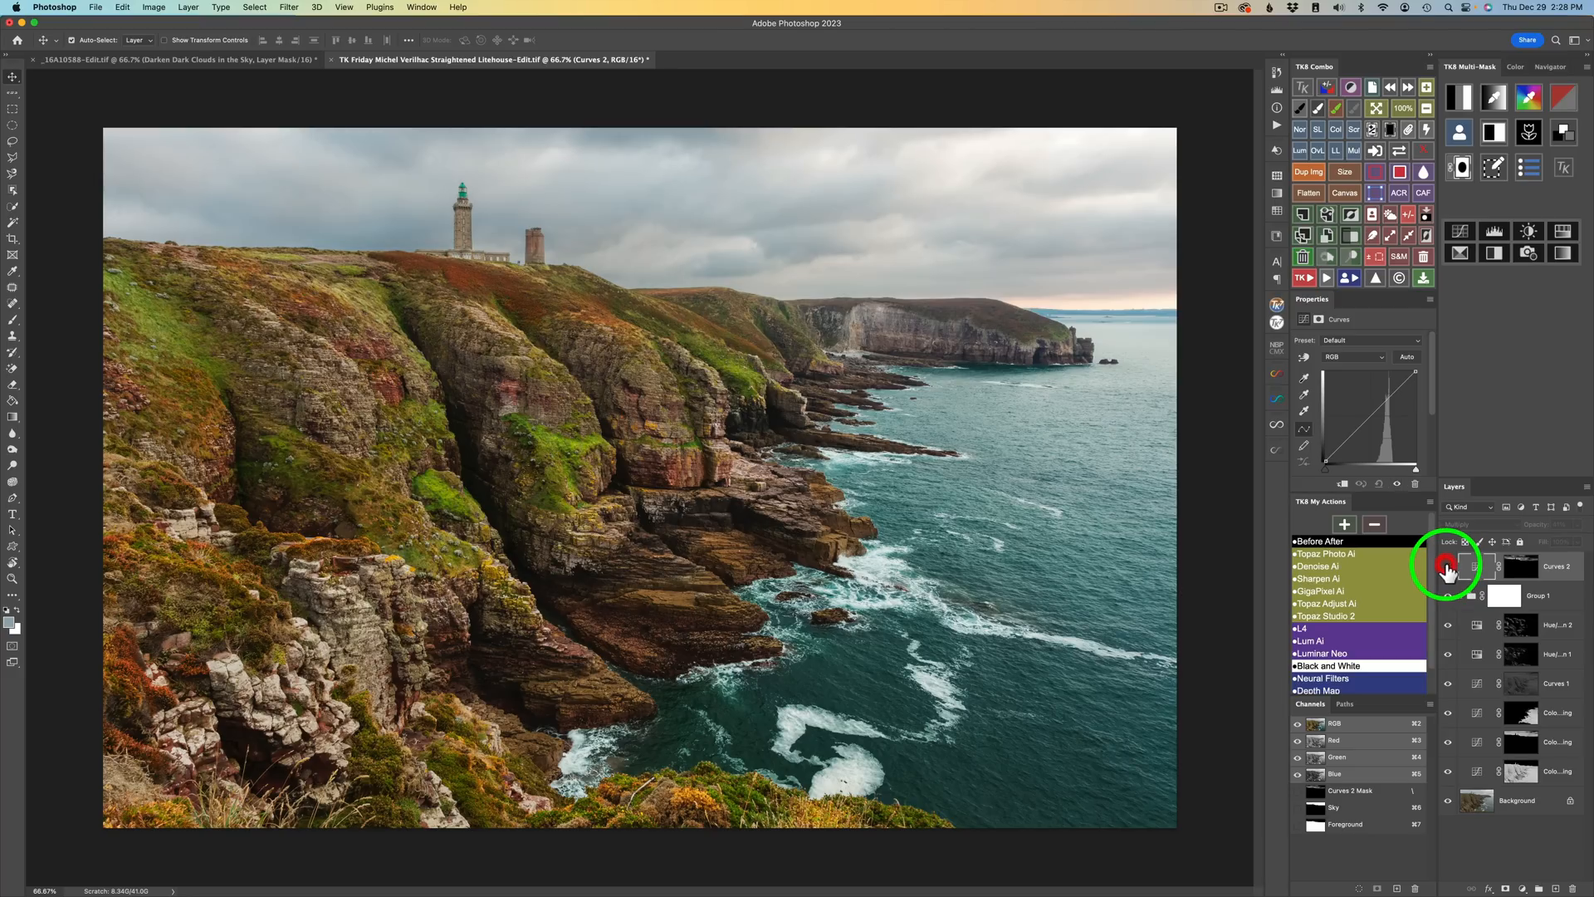
{"action": "left_click", "coordinate": [1448, 568]}
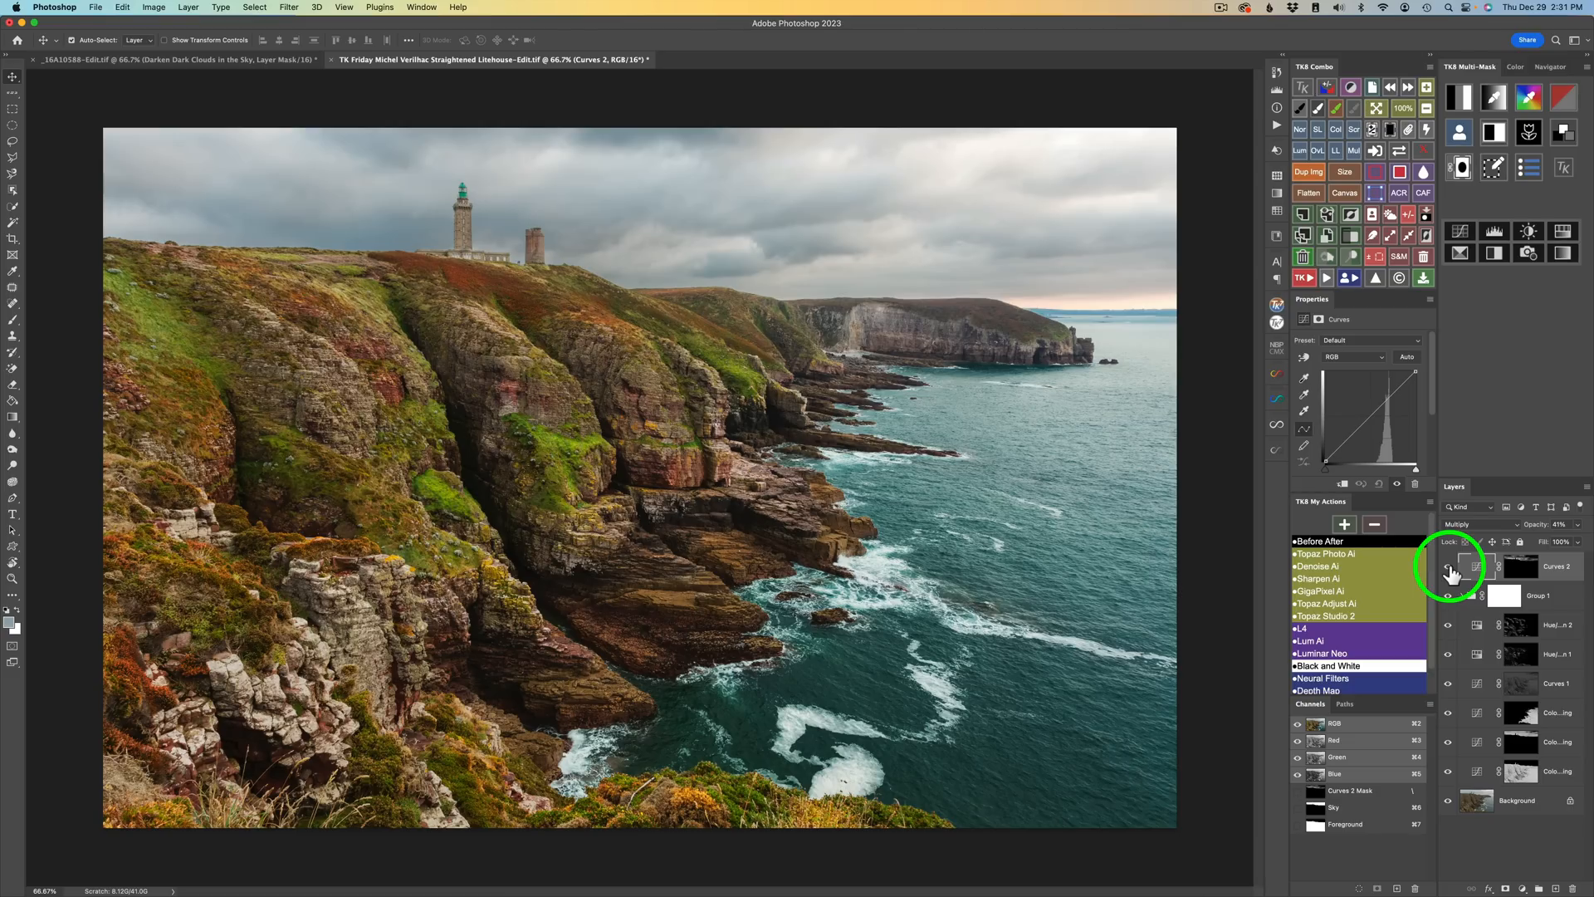
Step: Generate a level 1 midtones luminosity mask, apply it to a new Curves adjustment layer and set the layer to Screen blending
{"action": "left_click", "coordinate": [1462, 96]}
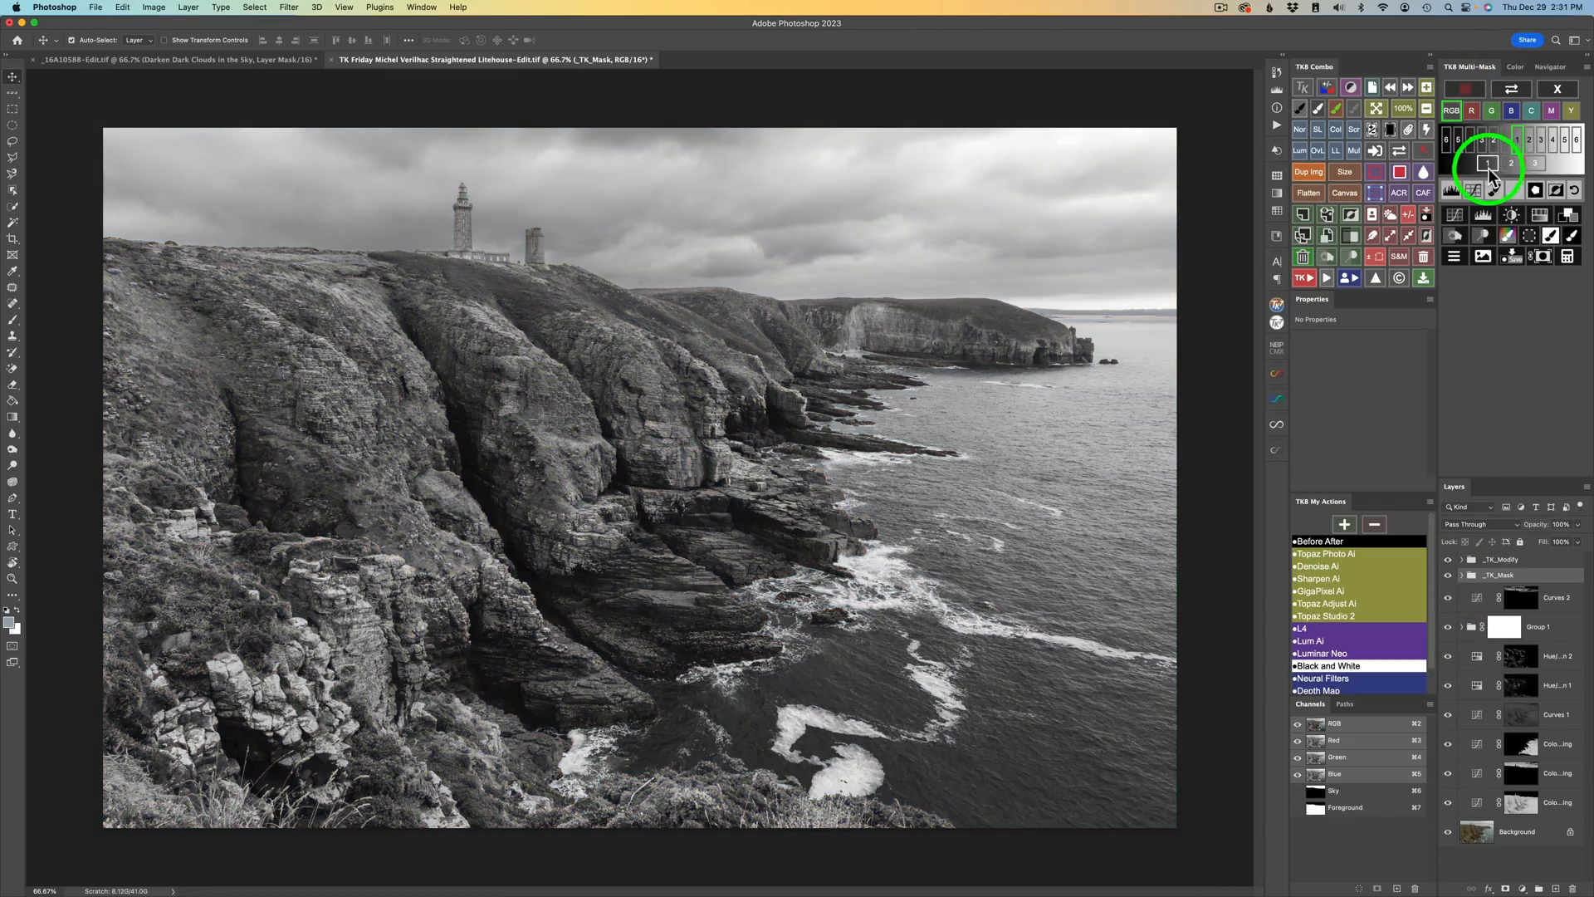
{"action": "left_click", "coordinate": [1489, 164]}
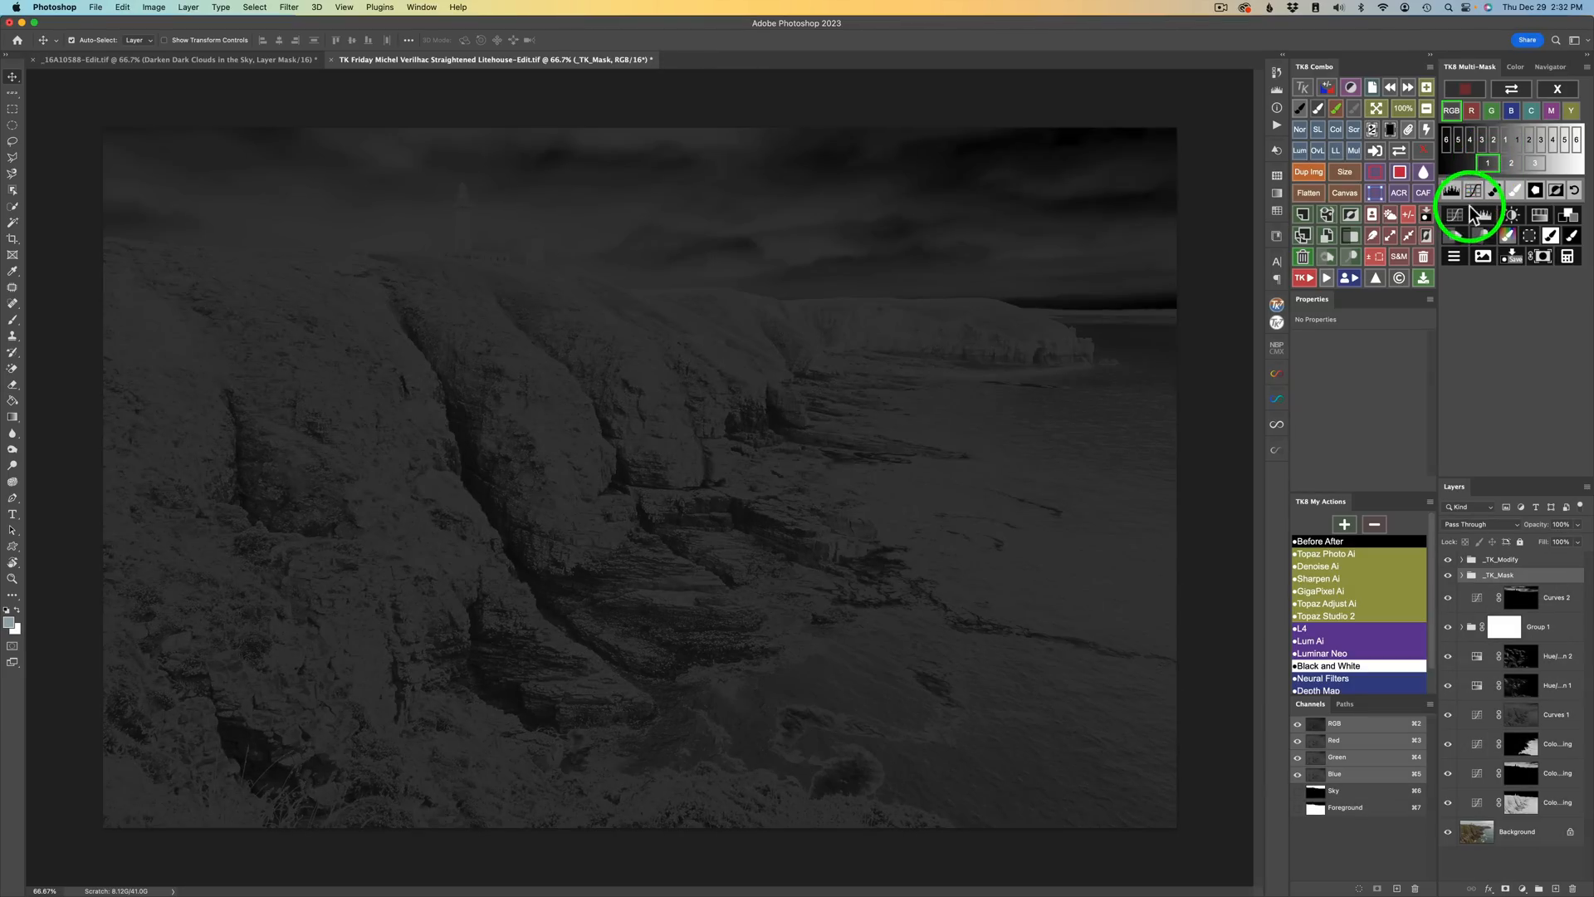
{"action": "left_click", "coordinate": [1455, 217]}
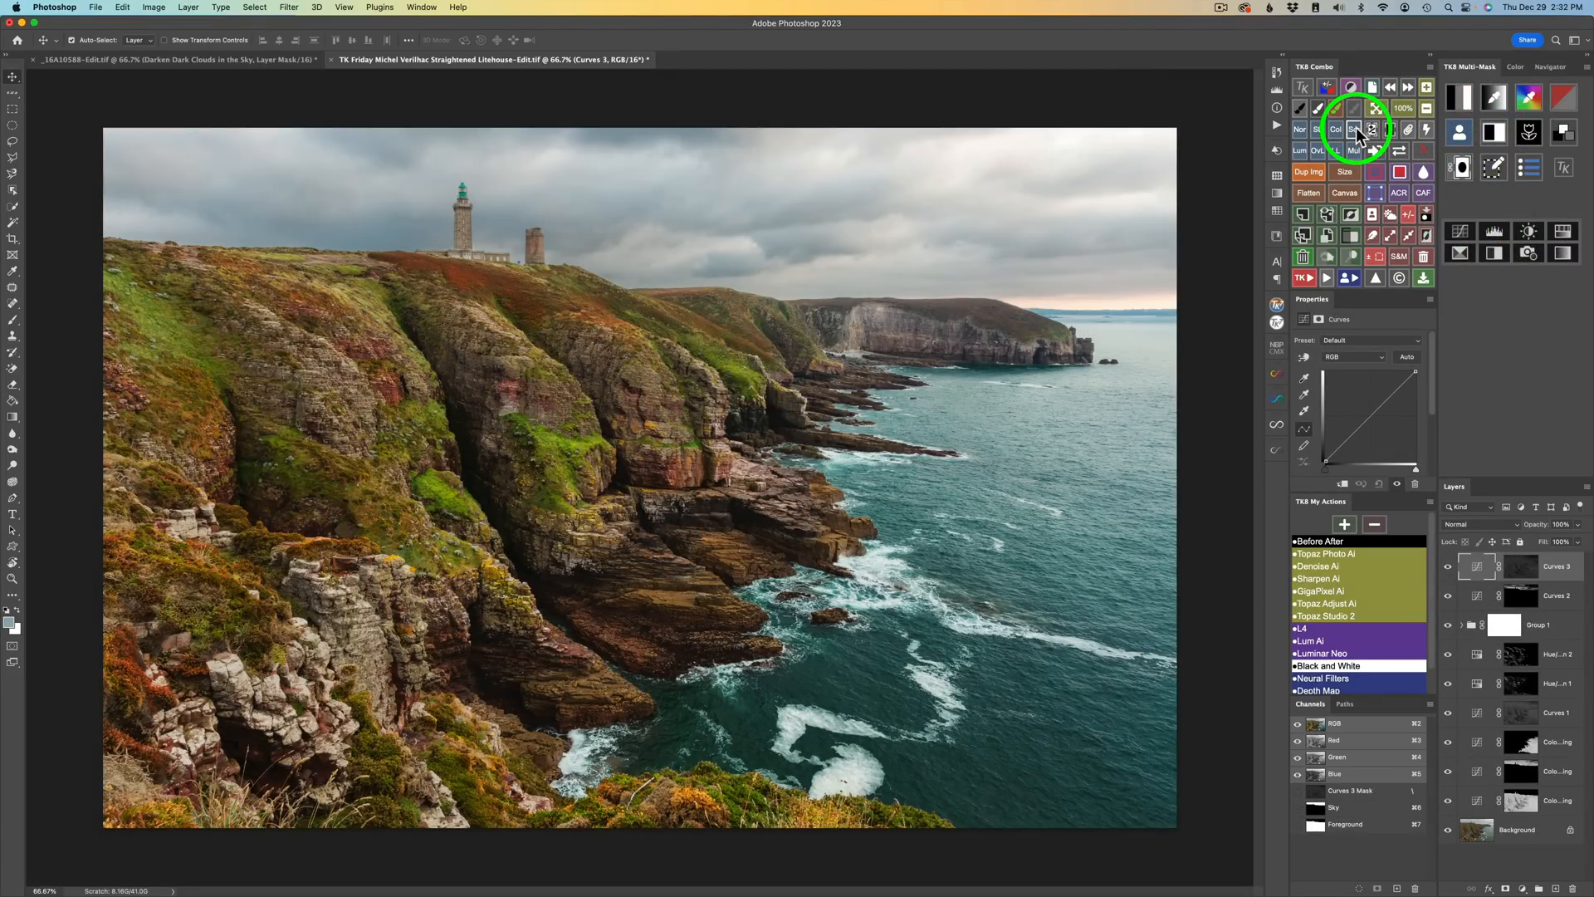
{"action": "left_click", "coordinate": [1355, 128]}
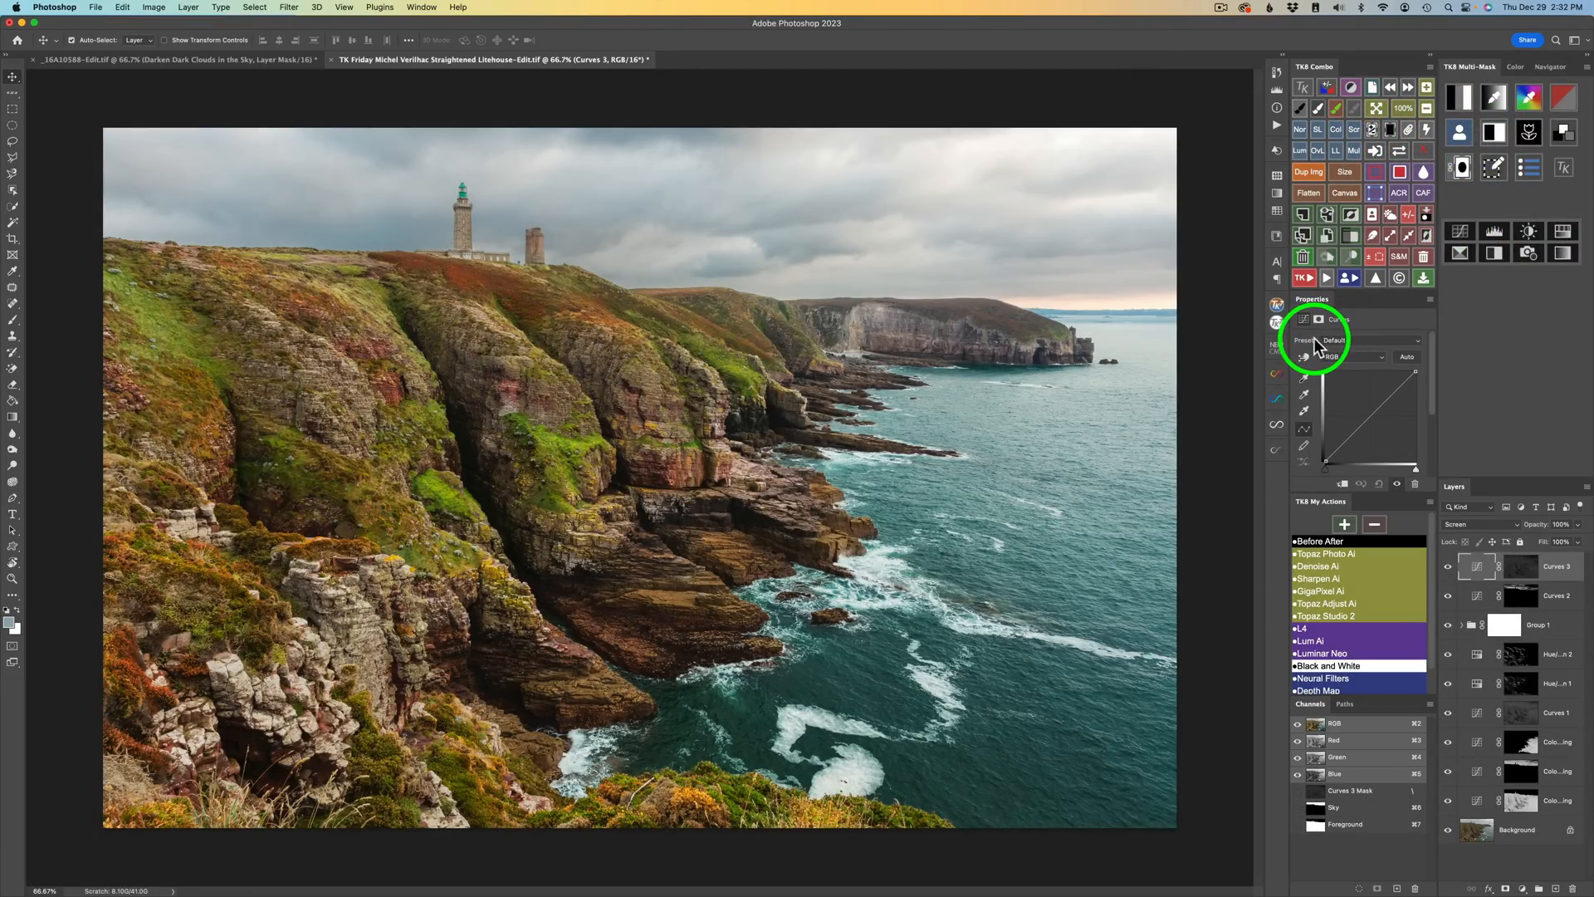
Step: Apply the Strong Contrast (RGB) preset to the Curves 3 layer and compare the image with and without it
{"action": "left_click", "coordinate": [1420, 340]}
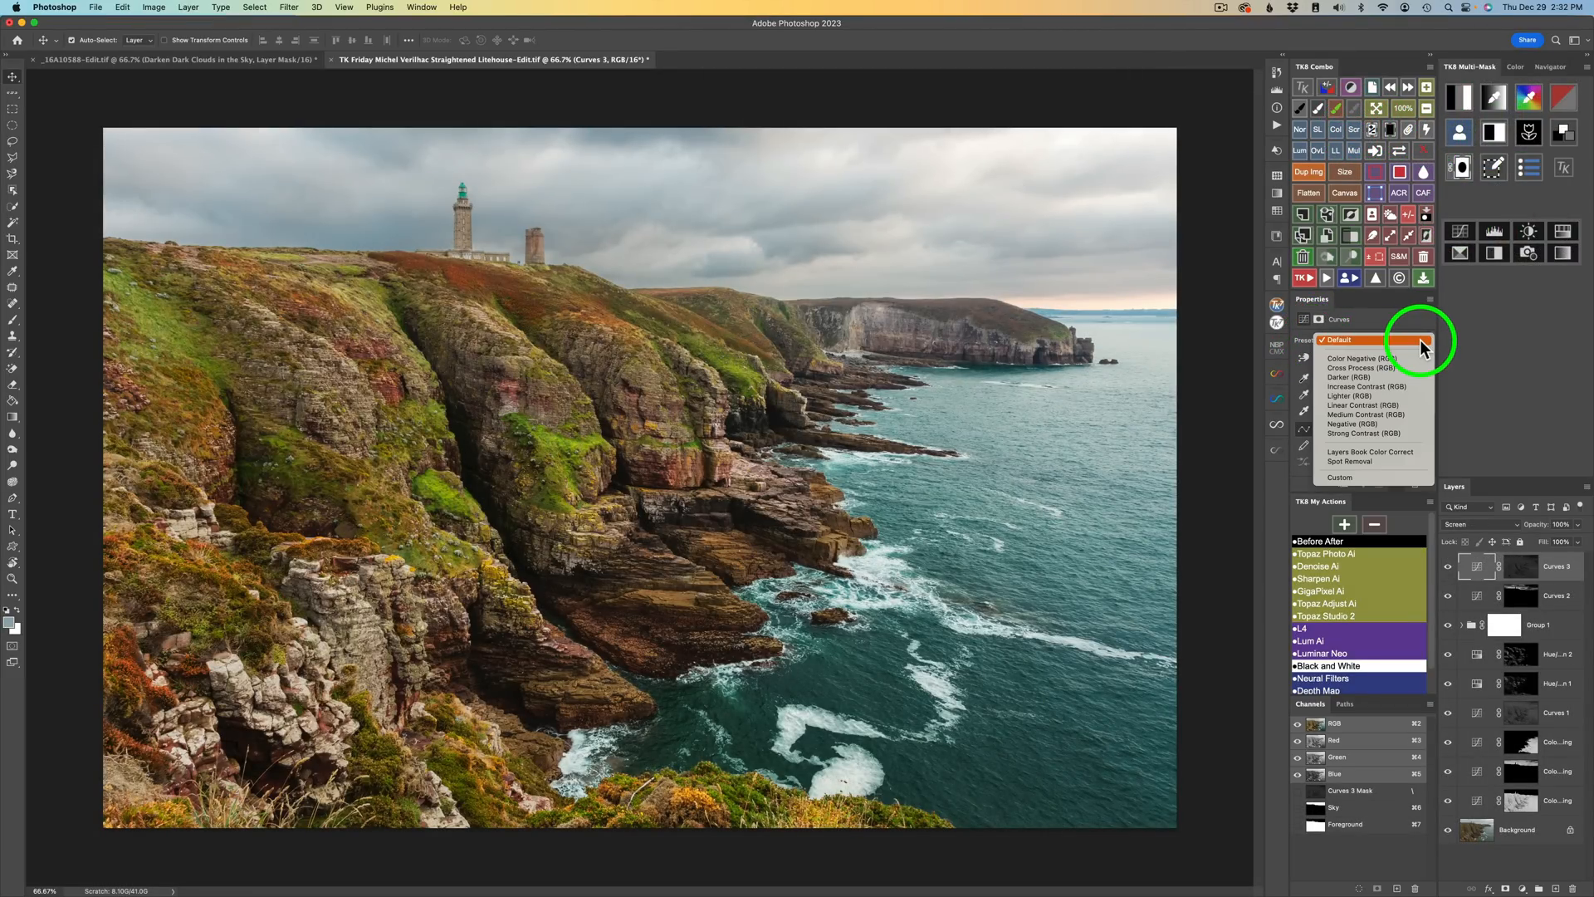
{"action": "left_click", "coordinate": [1368, 432]}
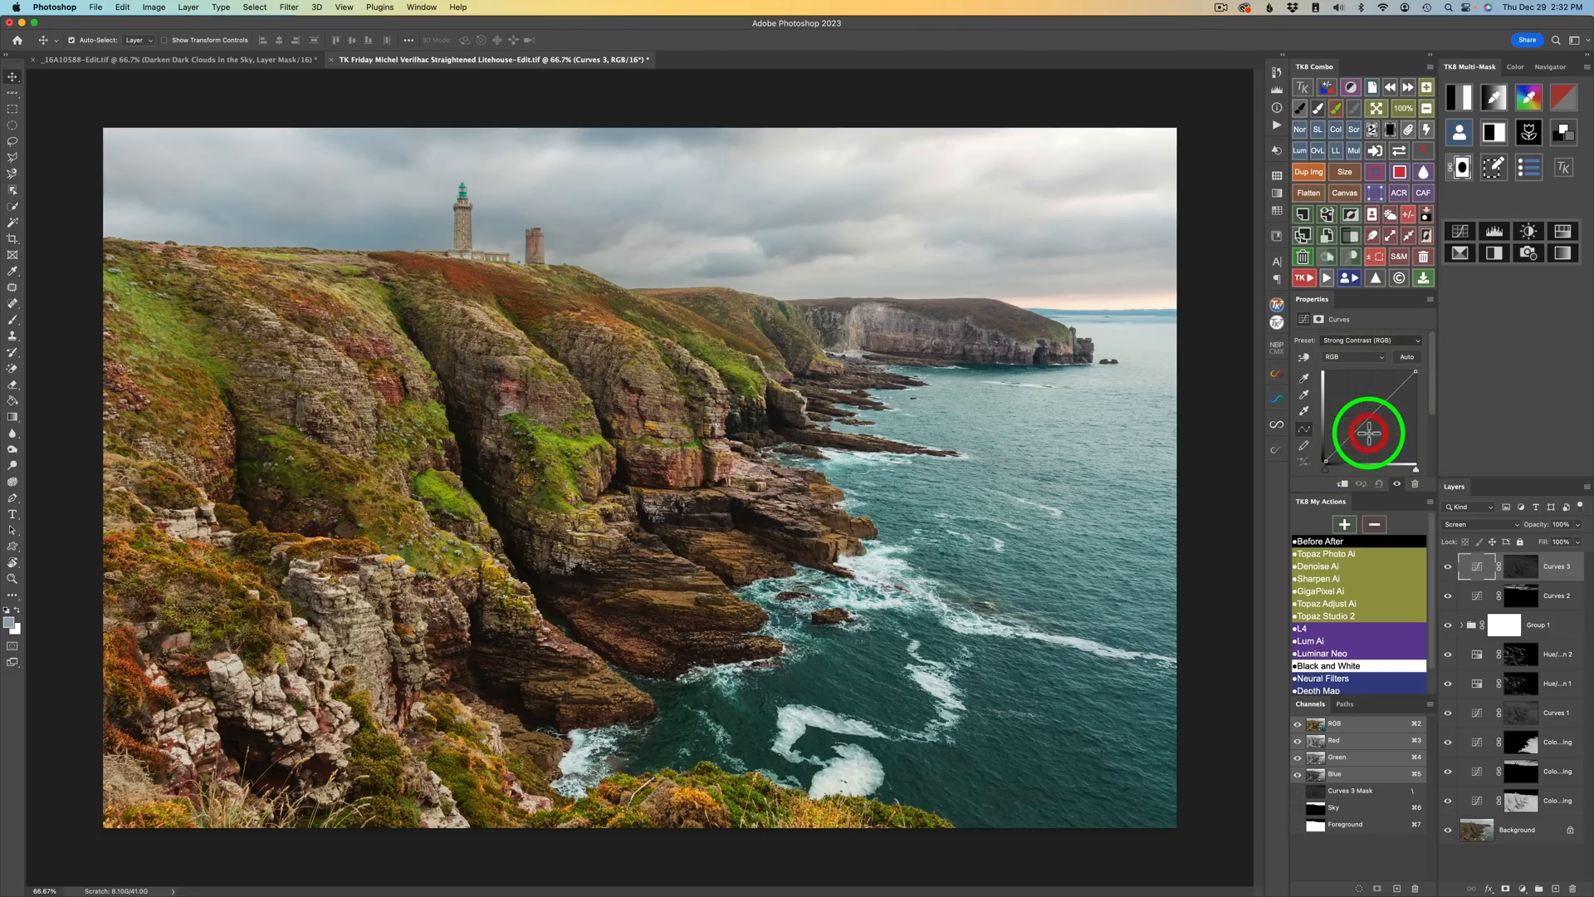
{"action": "left_click", "coordinate": [1449, 567]}
{"action": "left_click", "coordinate": [1448, 567]}
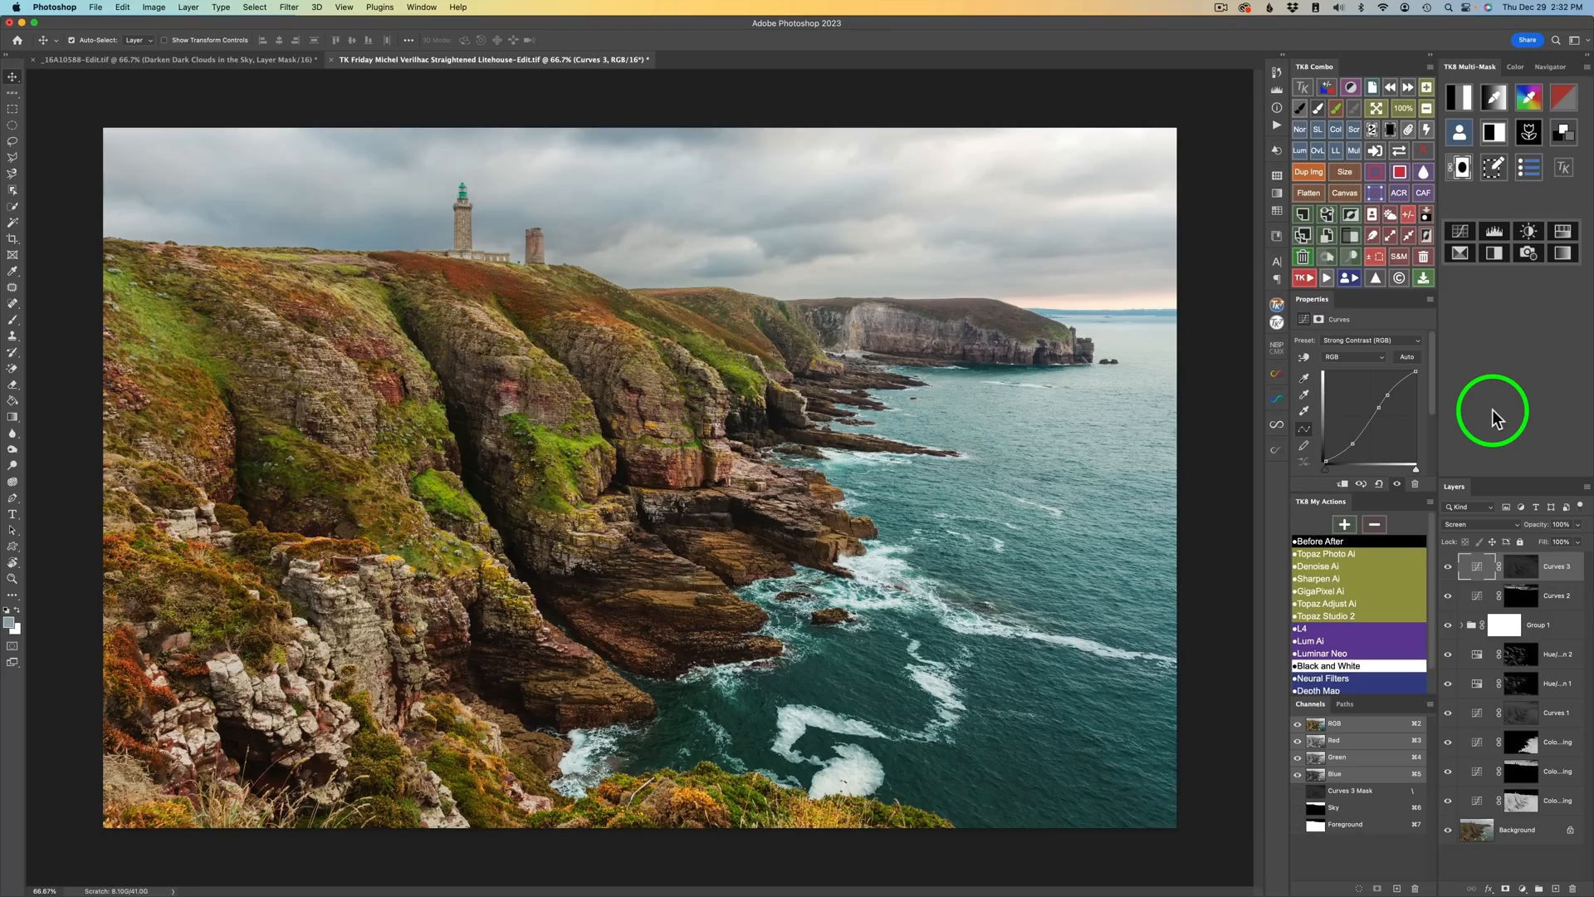
Step: Add a Curves adjustment layer above Curves 3 with a black mask and Multiply blending
{"action": "left_click", "coordinate": [1482, 567]}
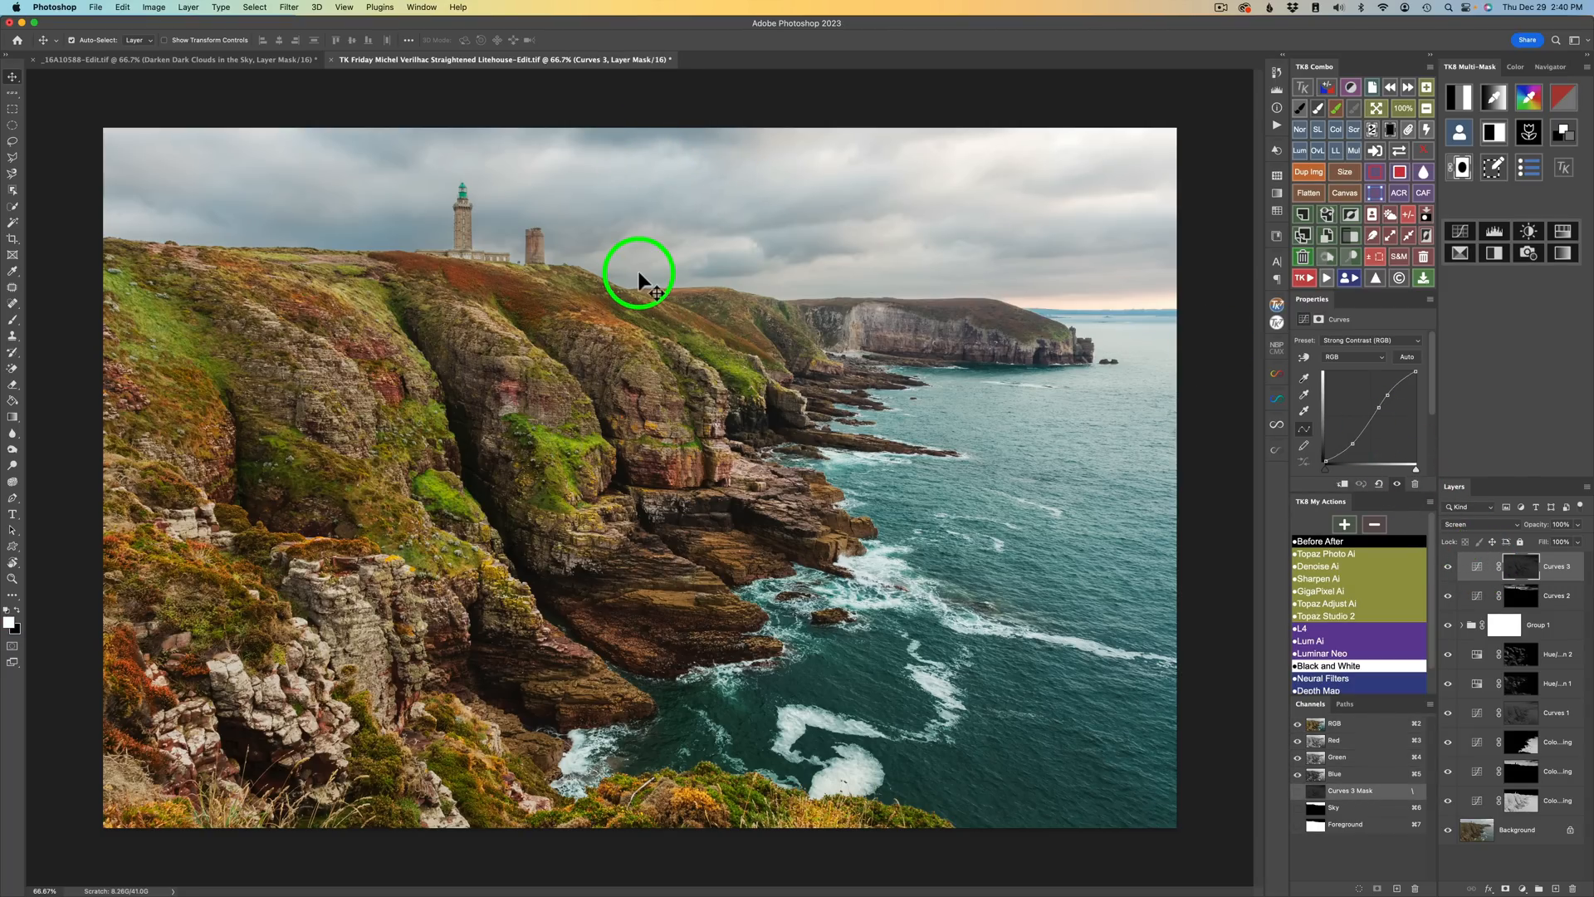
{"action": "left_click", "coordinate": [1462, 230]}
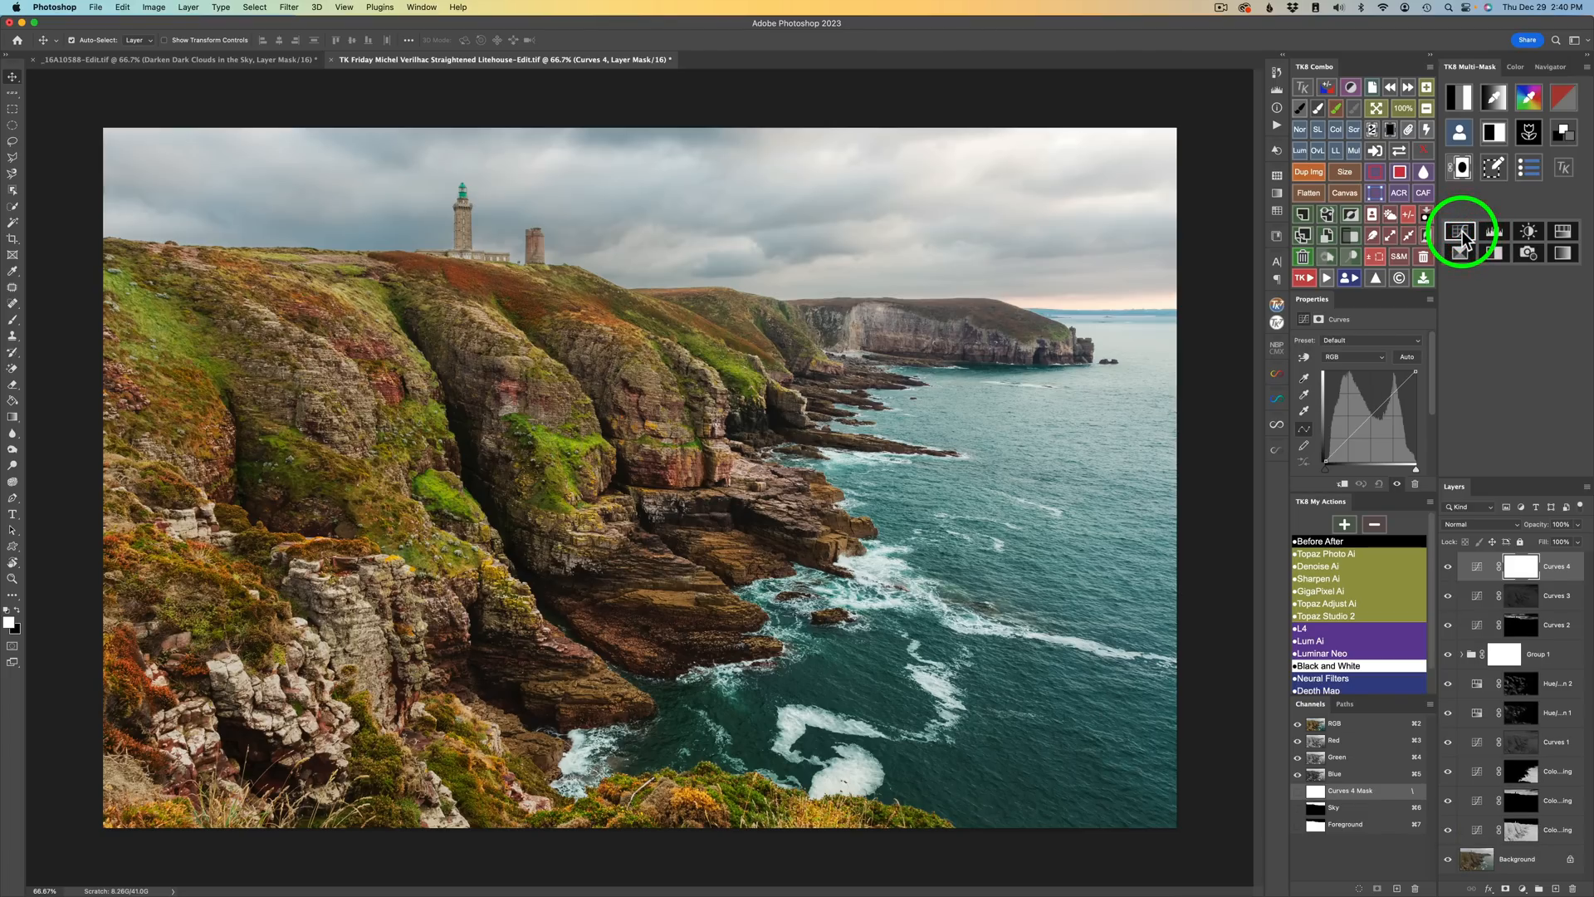
{"action": "left_click", "coordinate": [1391, 131]}
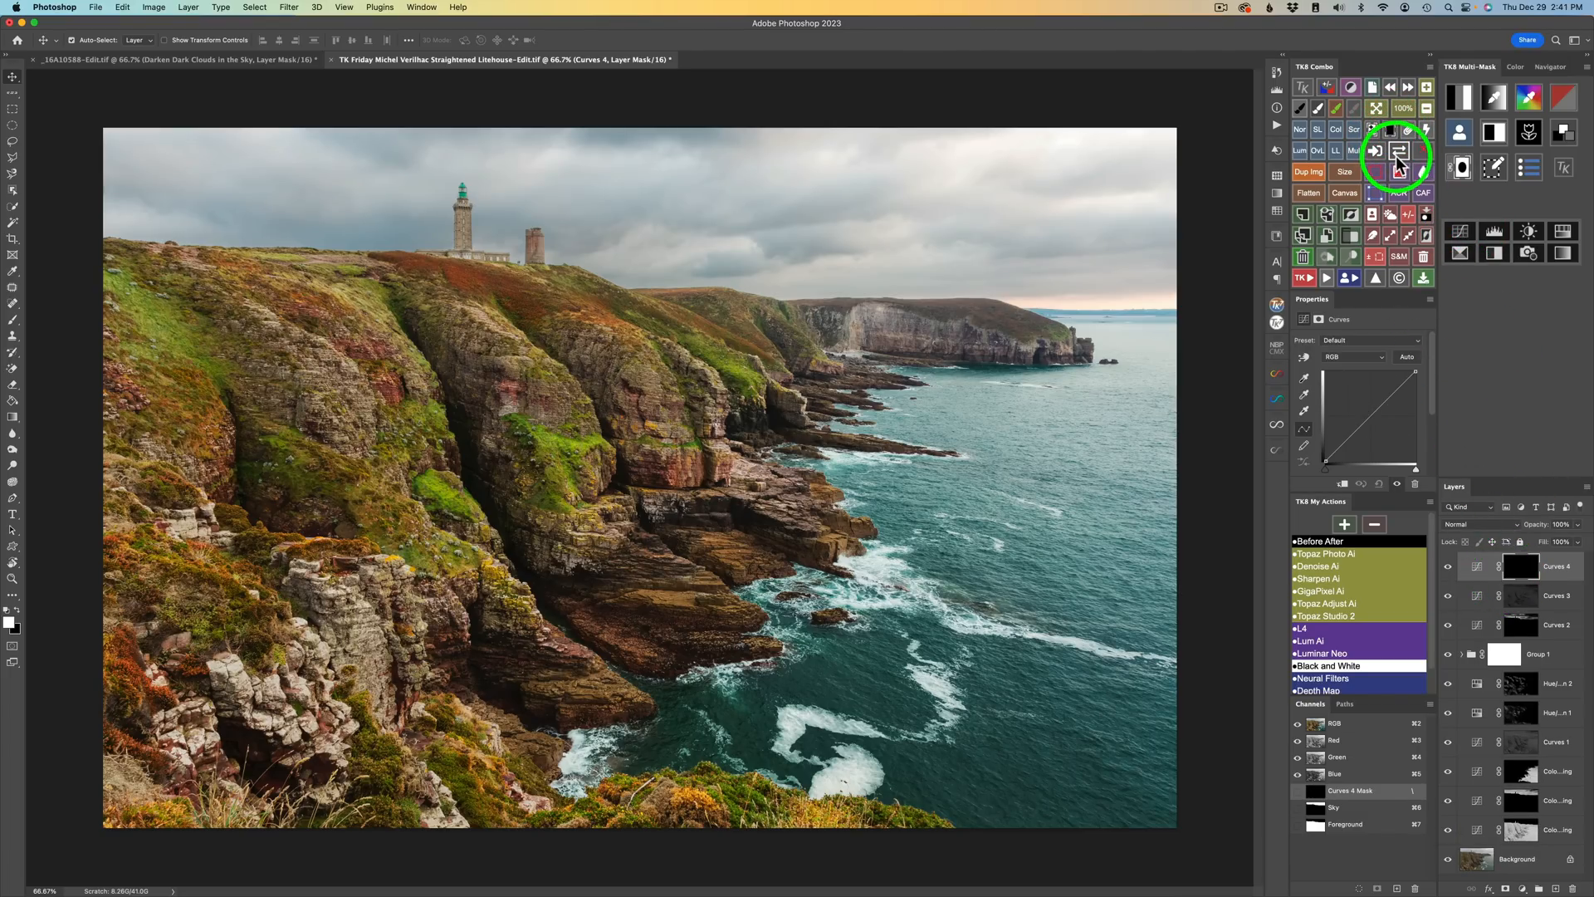
{"action": "left_click", "coordinate": [1353, 150]}
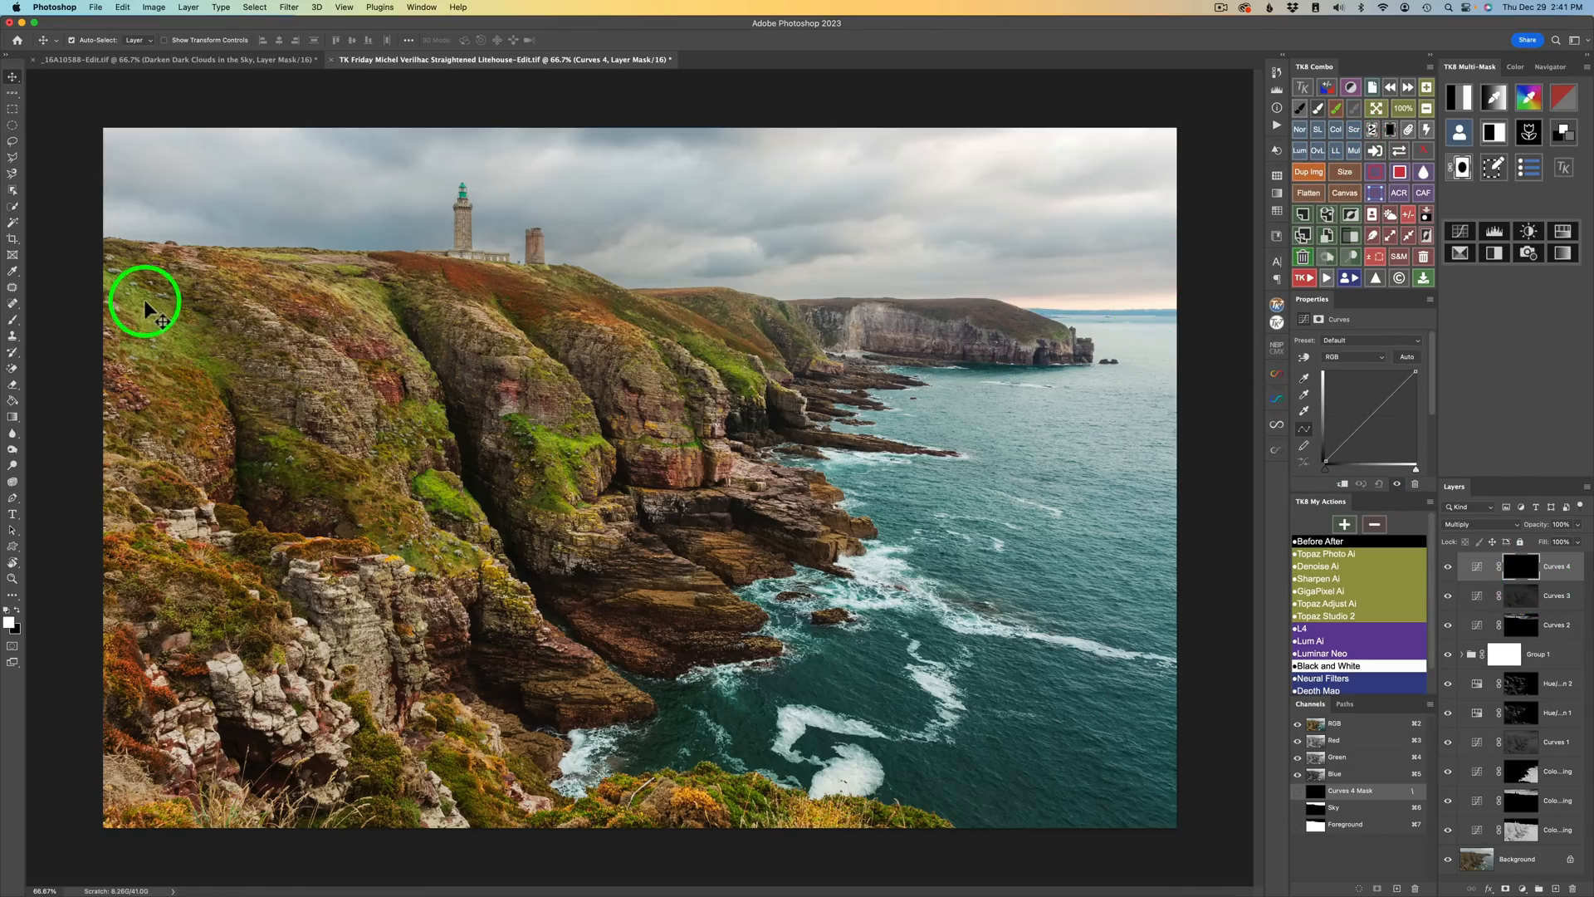
Step: Draw a white-to-black linear gradient on the Curves 4 mask from above the photo's upper edge down to just below the horizon
{"action": "left_click", "coordinate": [12, 416]}
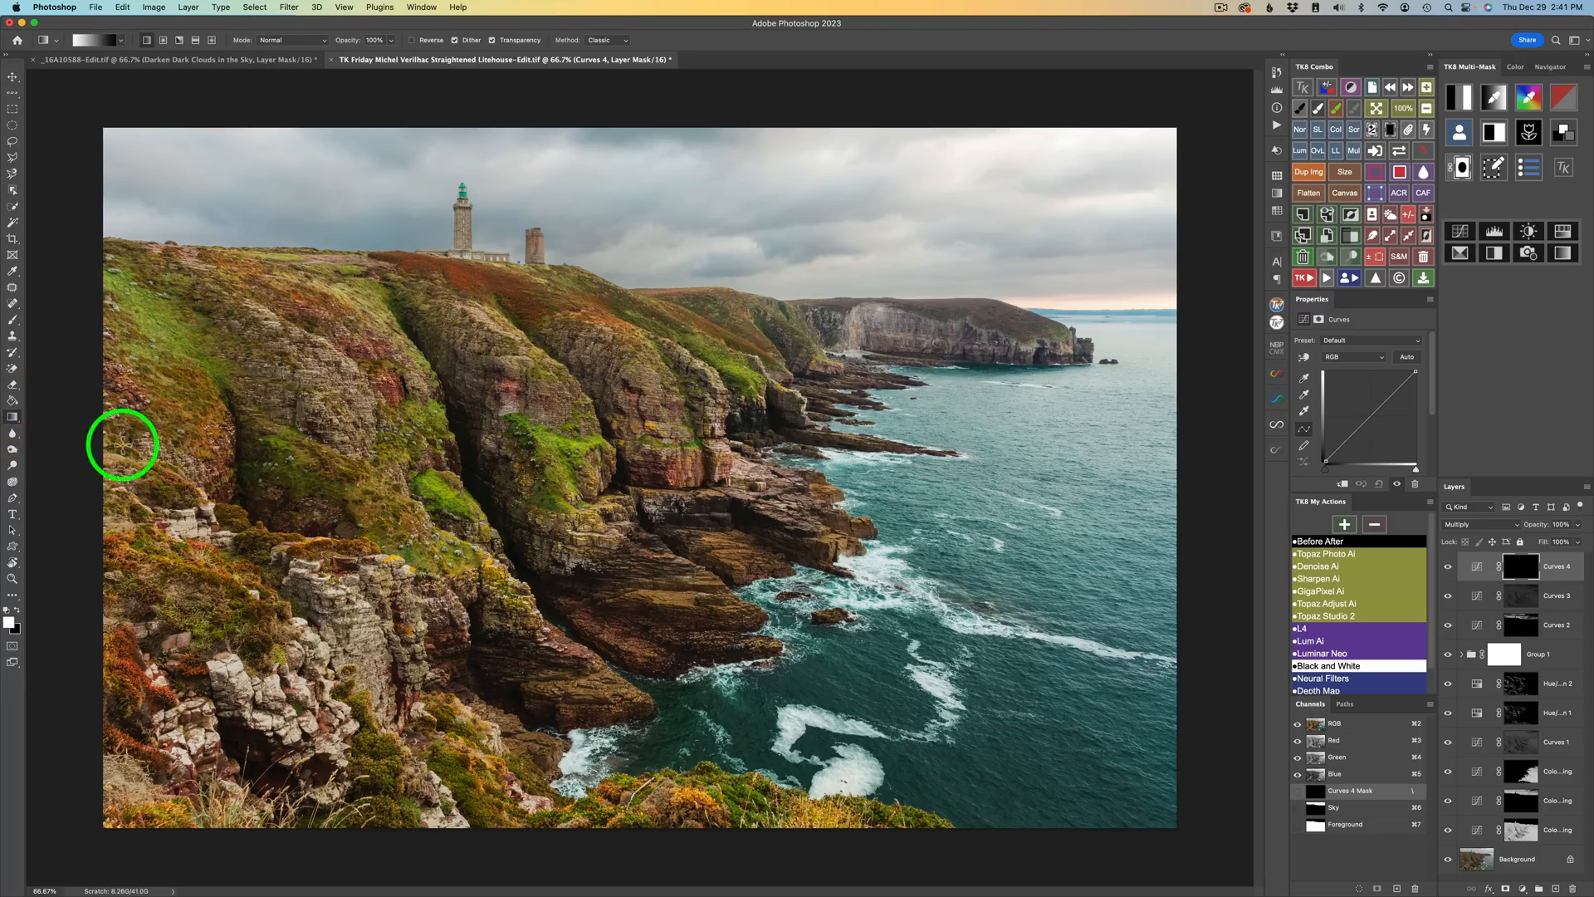
{"action": "left_click", "coordinate": [17, 609]}
{"action": "left_click", "coordinate": [16, 609]}
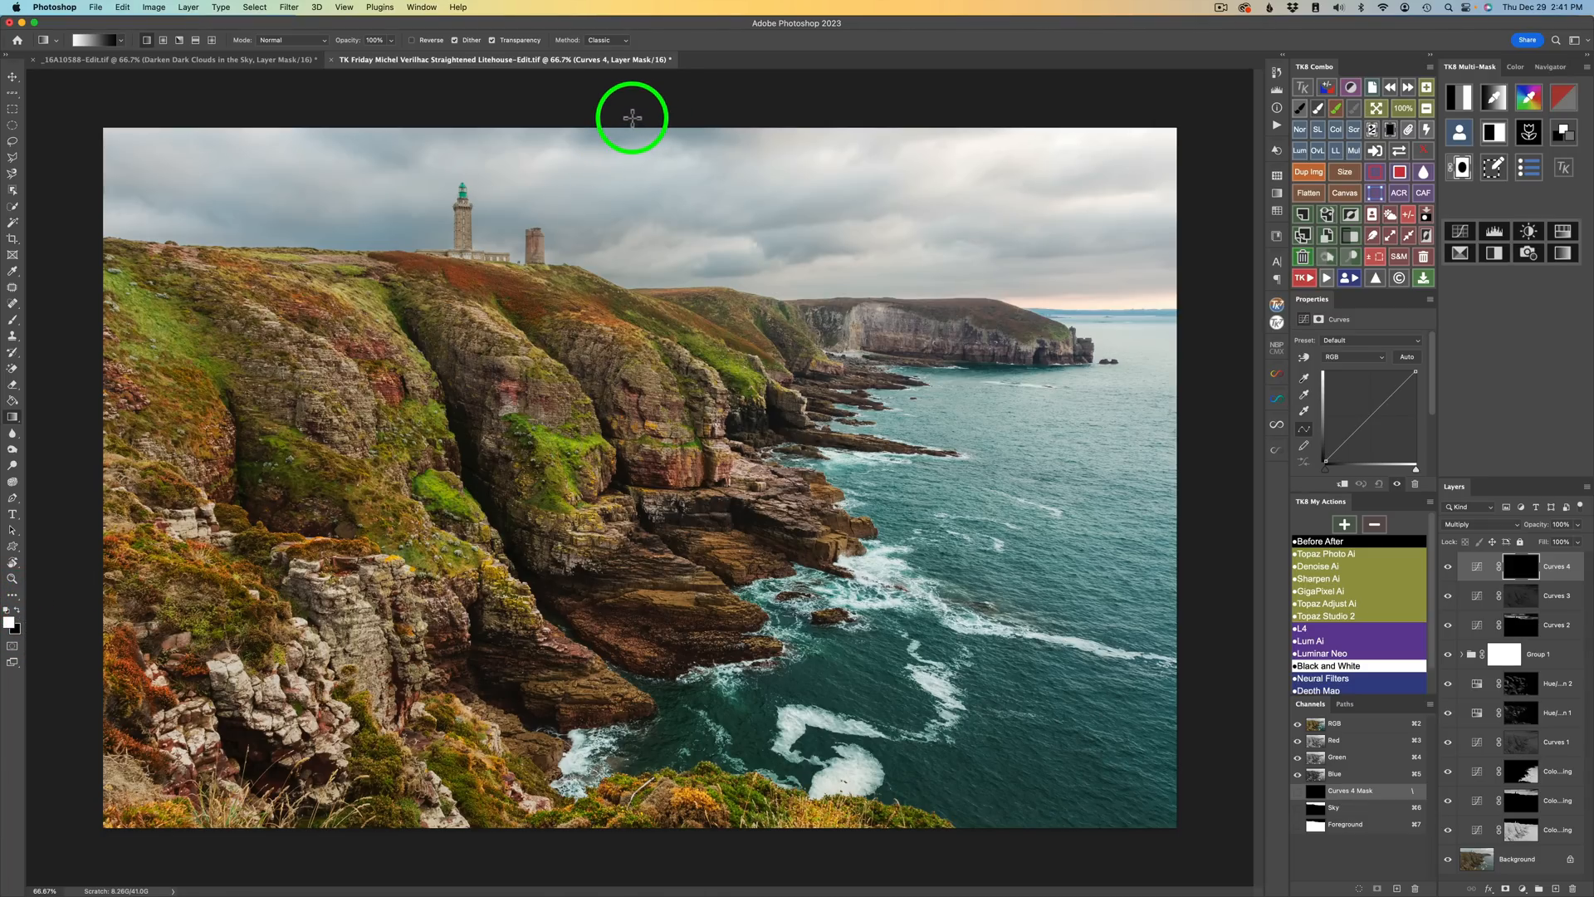
{"action": "left_click_drag", "start_coordinate": [632, 110], "coordinate": [627, 342]}
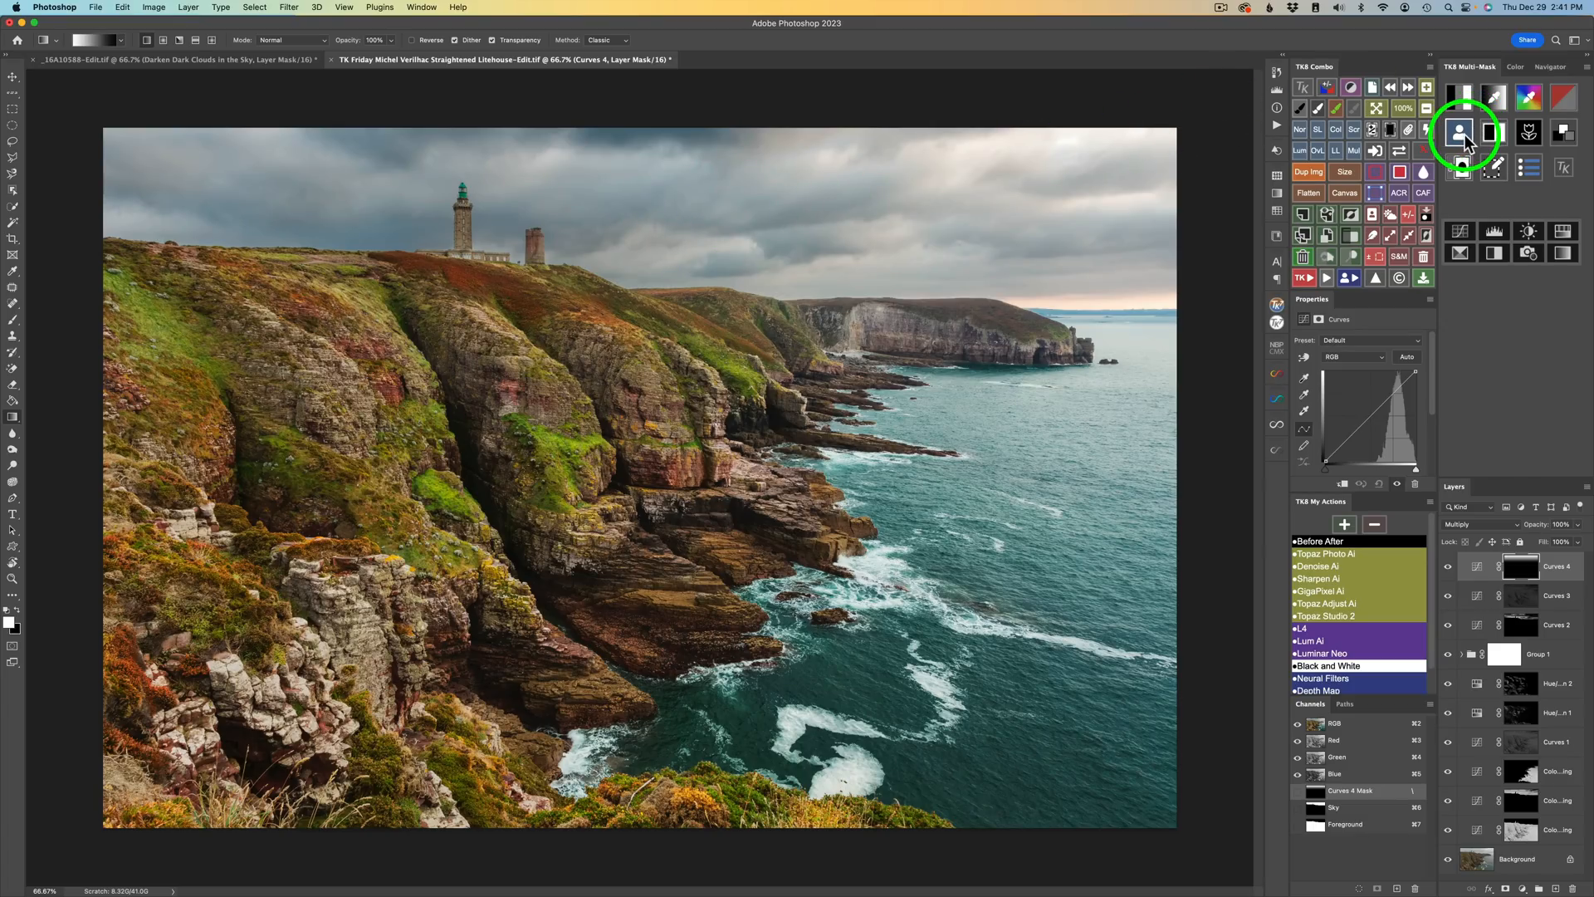
Step: Load the Curves 4 gradient layer mask into the mask calculator and choose the multiply operation
{"action": "left_click", "coordinate": [1462, 133]}
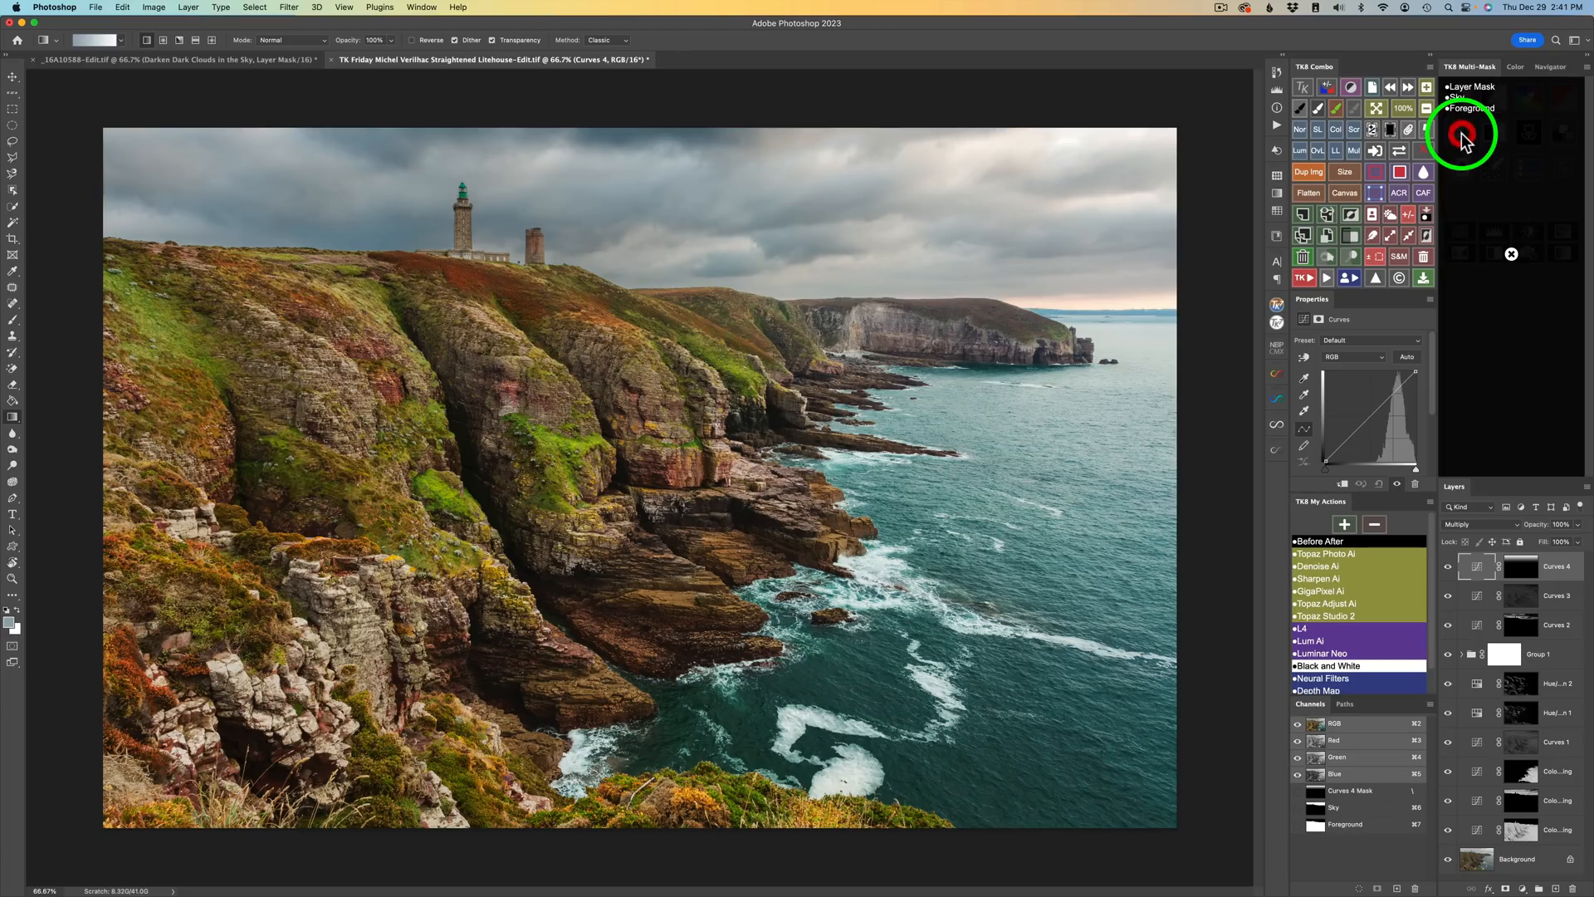
{"action": "left_click", "coordinate": [1476, 87]}
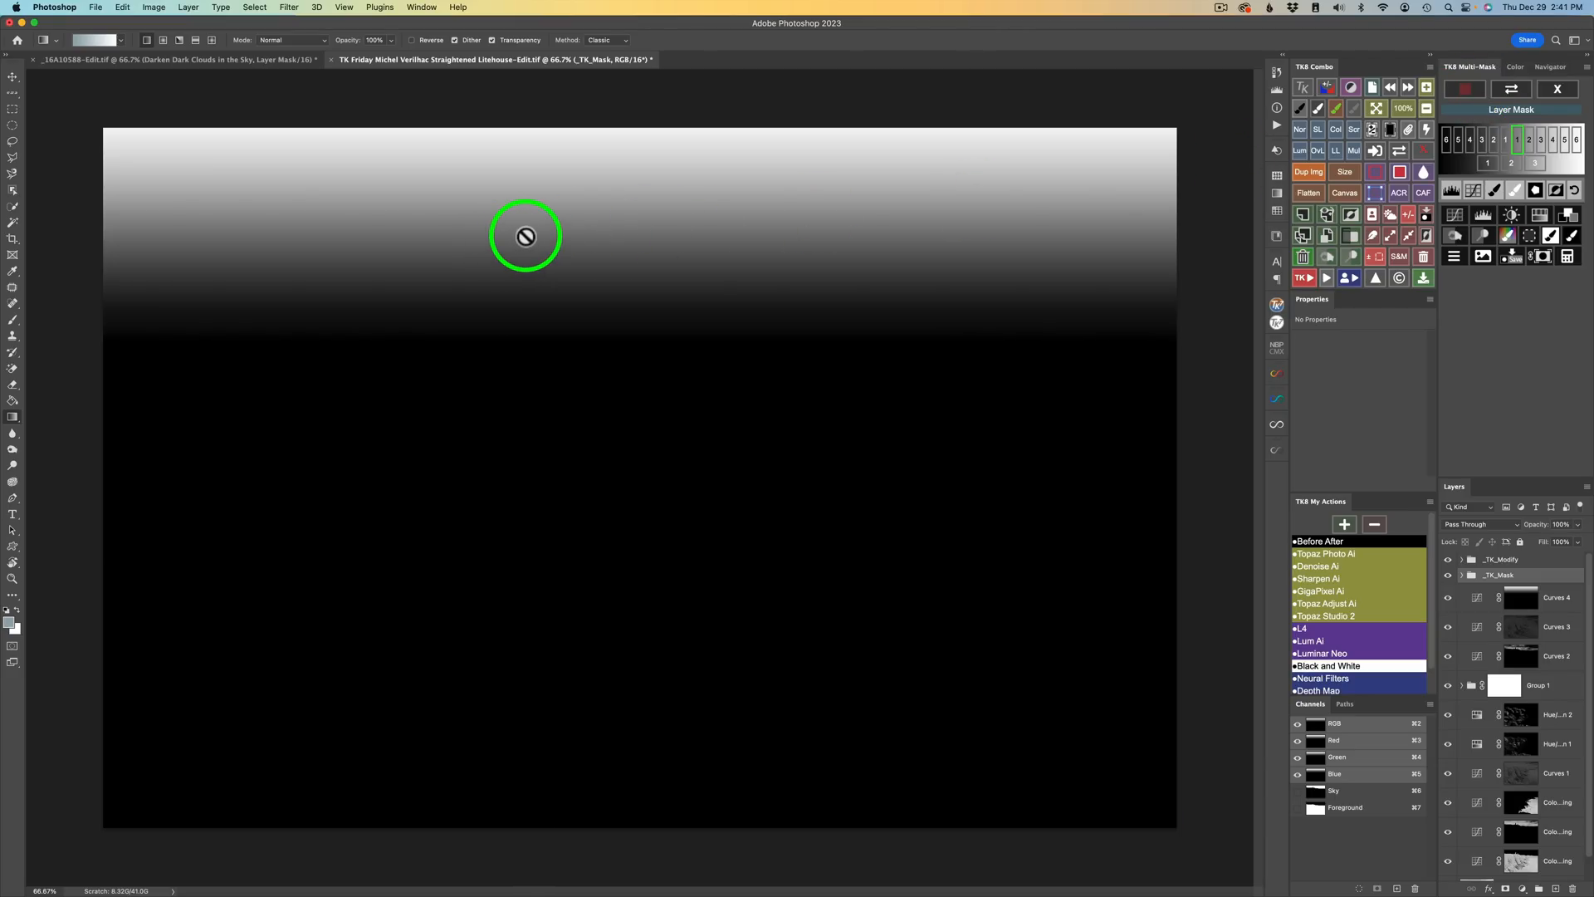
{"action": "left_click", "coordinate": [1569, 259]}
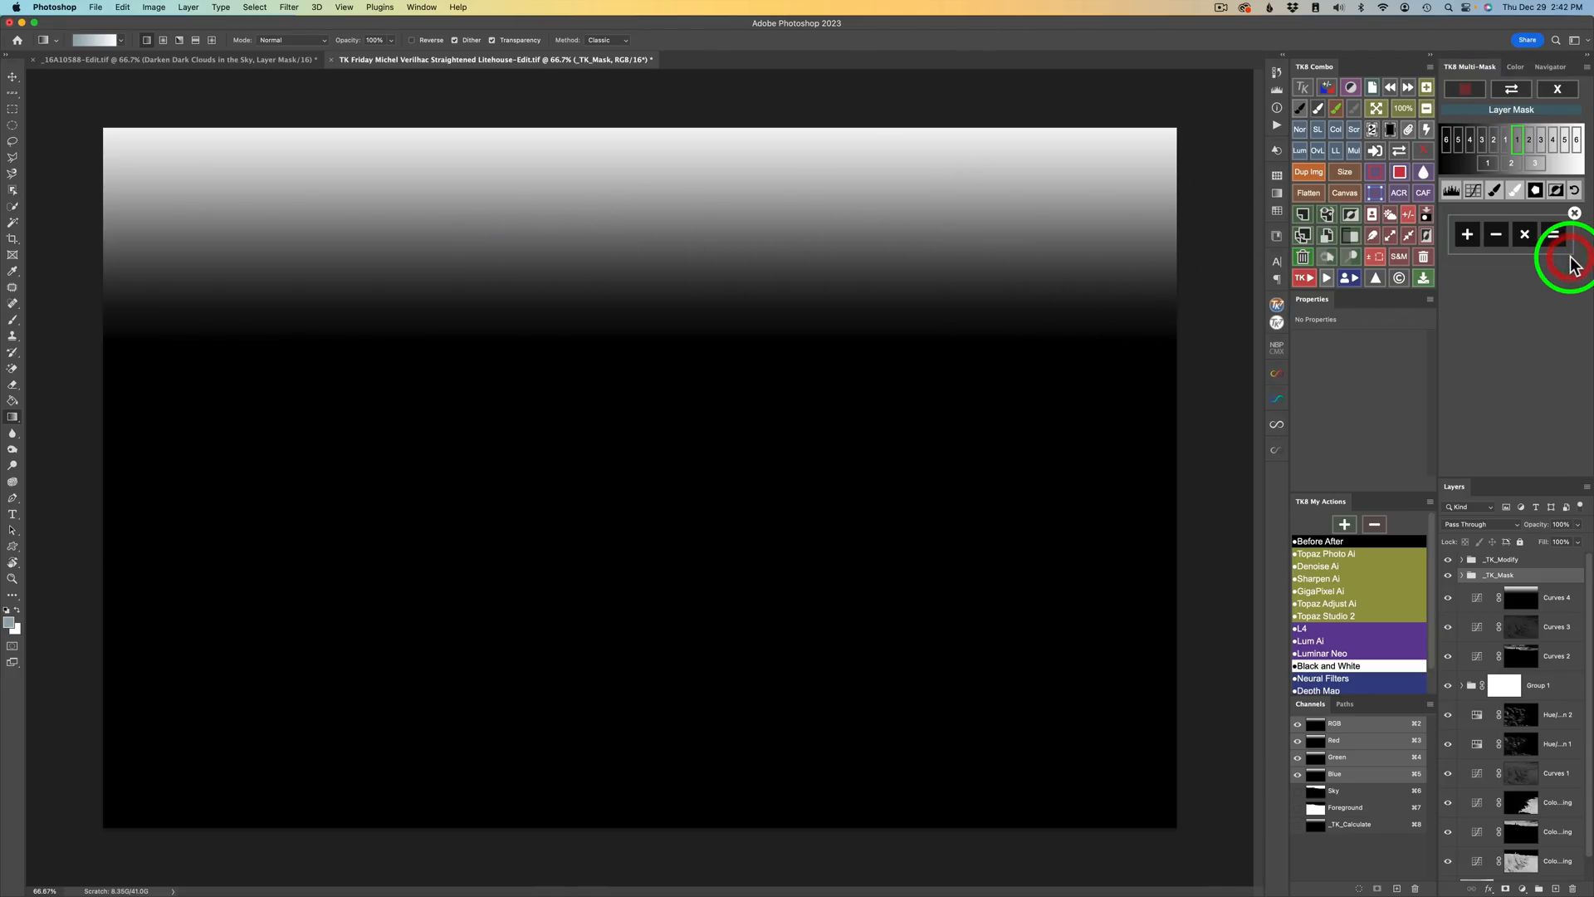
{"action": "left_click", "coordinate": [1527, 235]}
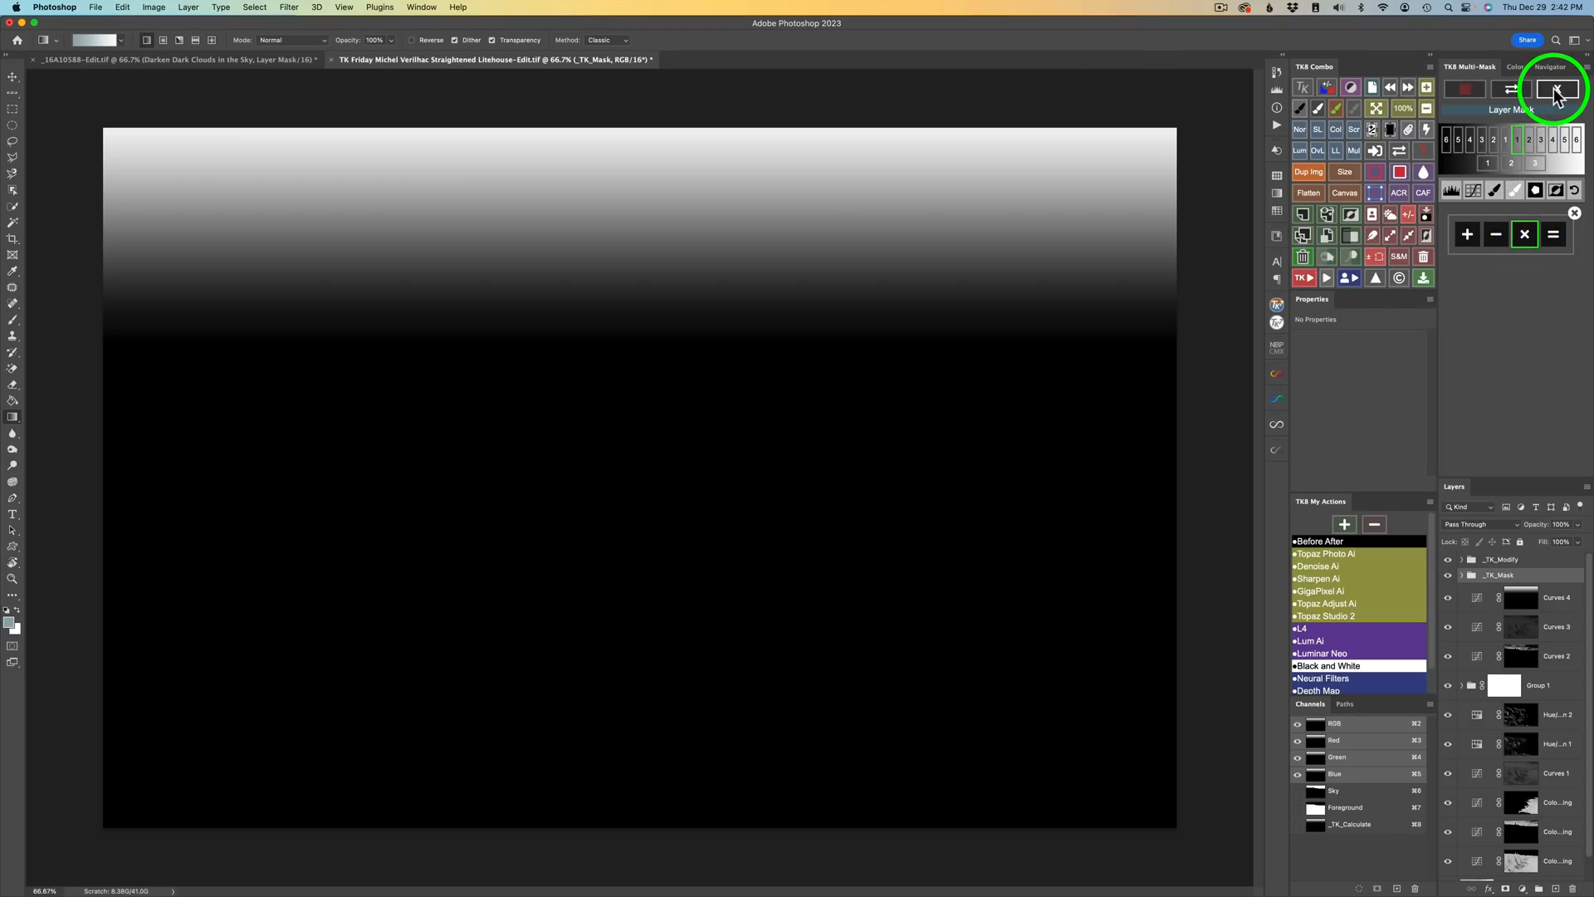
{"action": "left_click", "coordinate": [1557, 93]}
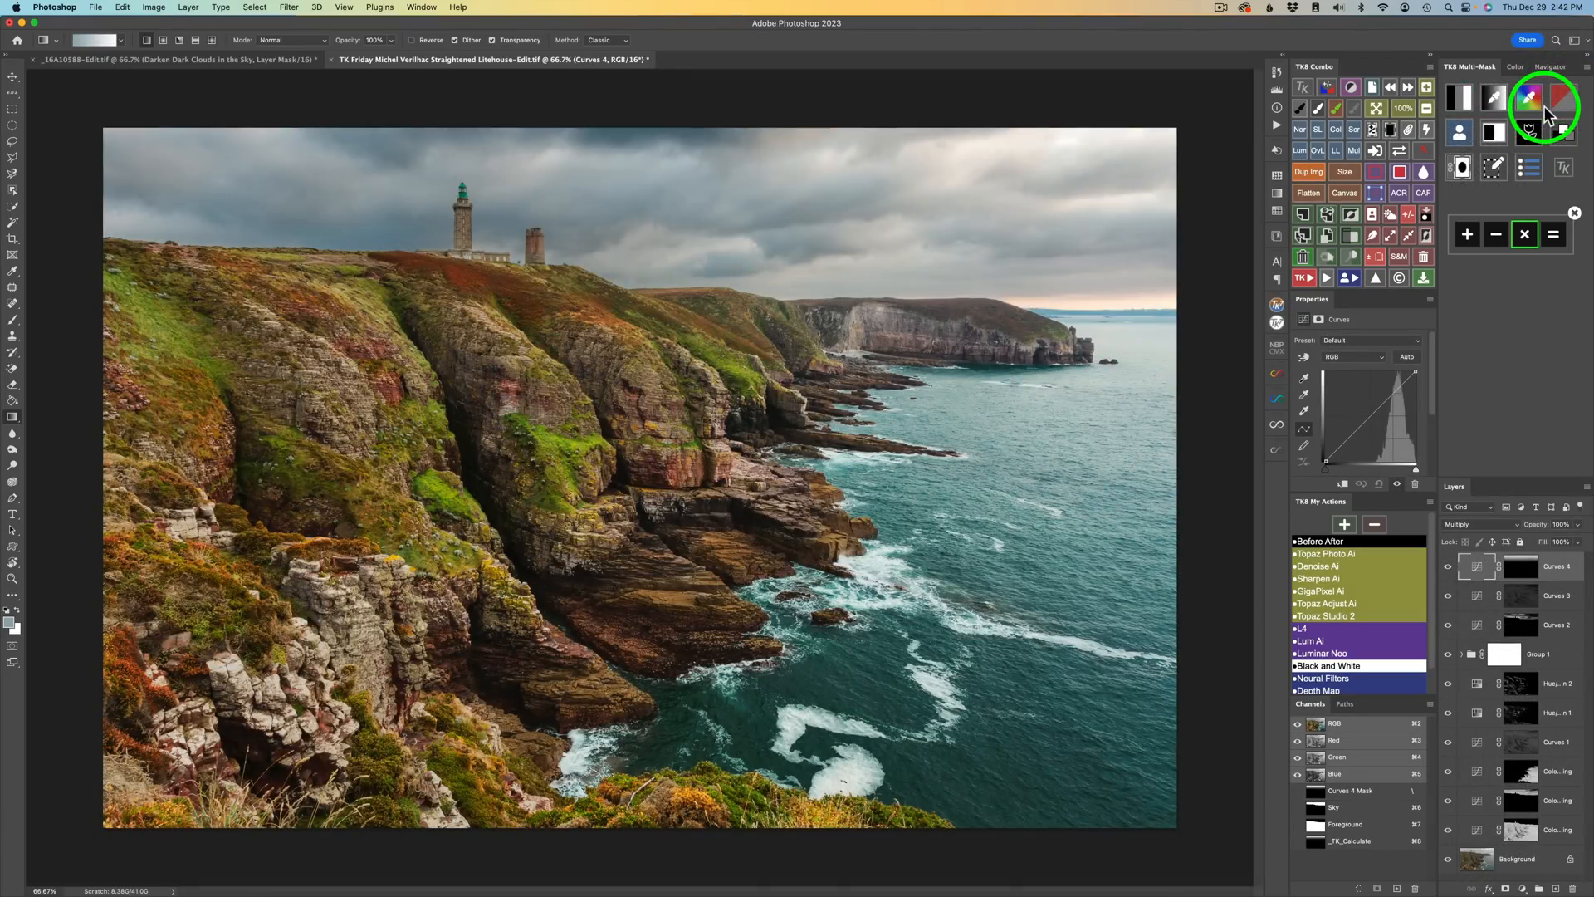
Step: Intersect the gradient with the saved Sky mask and apply the calculated result to the Curves 4 layer mask
{"action": "left_click", "coordinate": [1461, 132]}
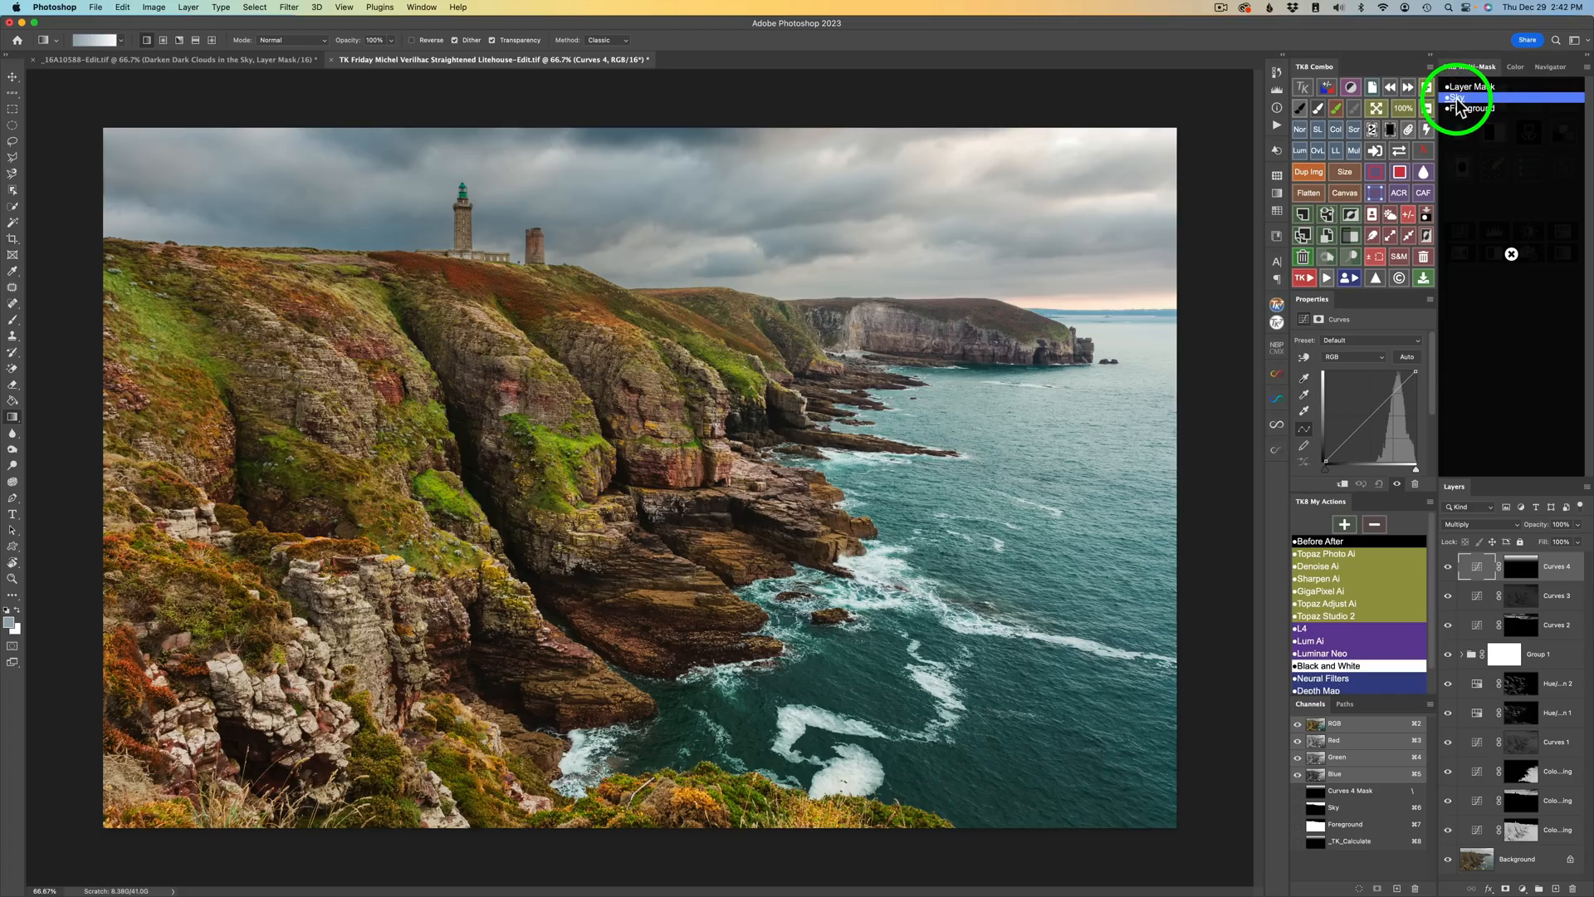
{"action": "left_click", "coordinate": [1458, 99]}
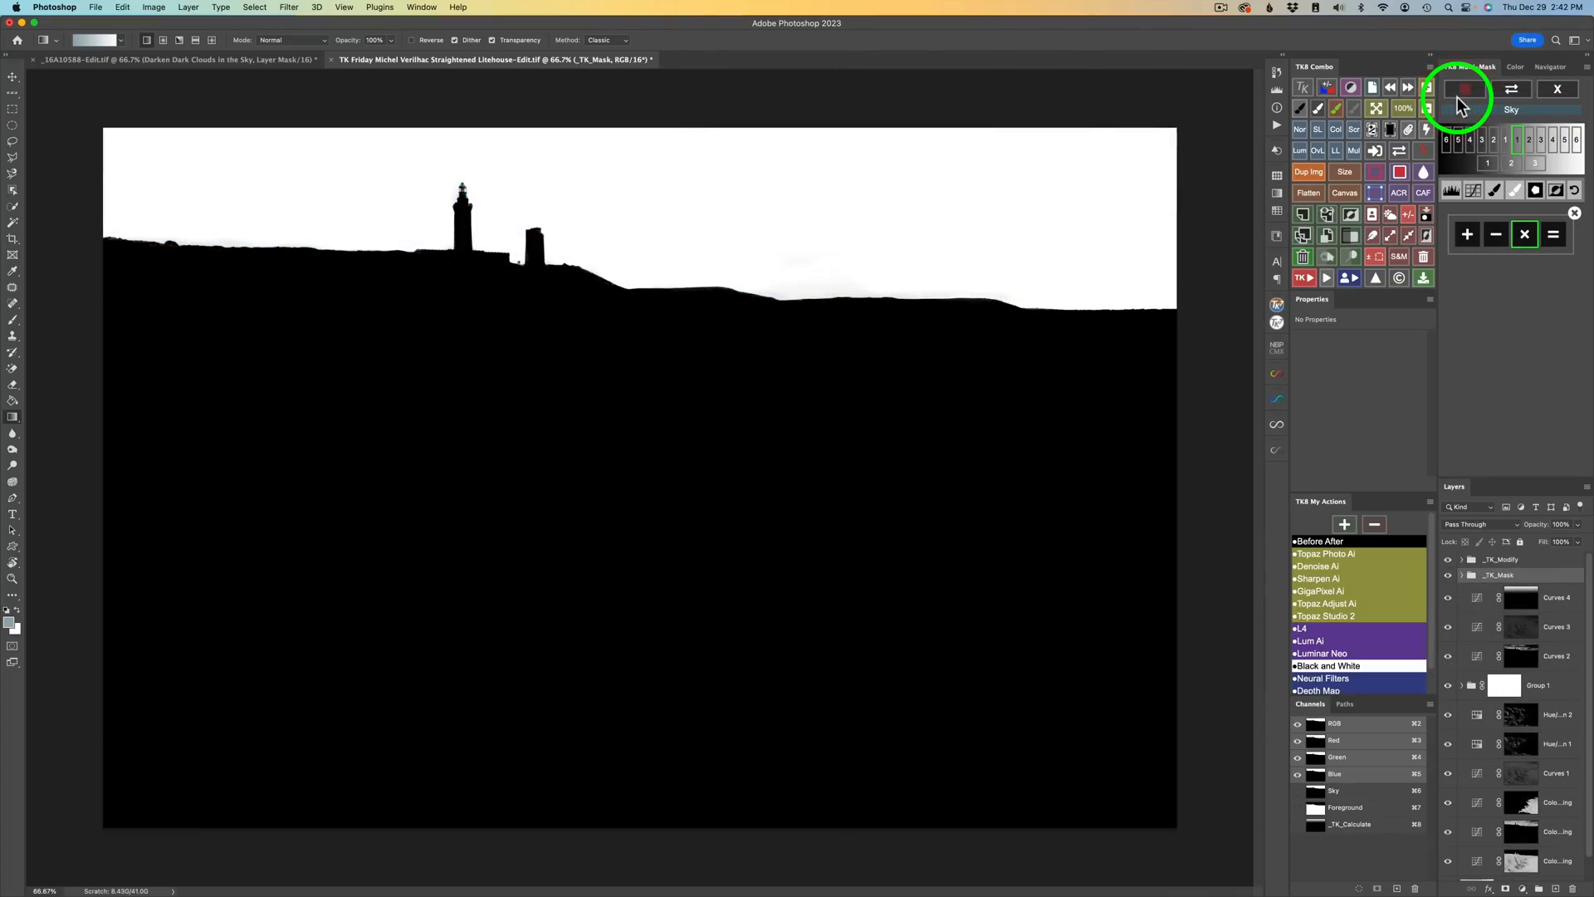
{"action": "left_click", "coordinate": [1554, 235]}
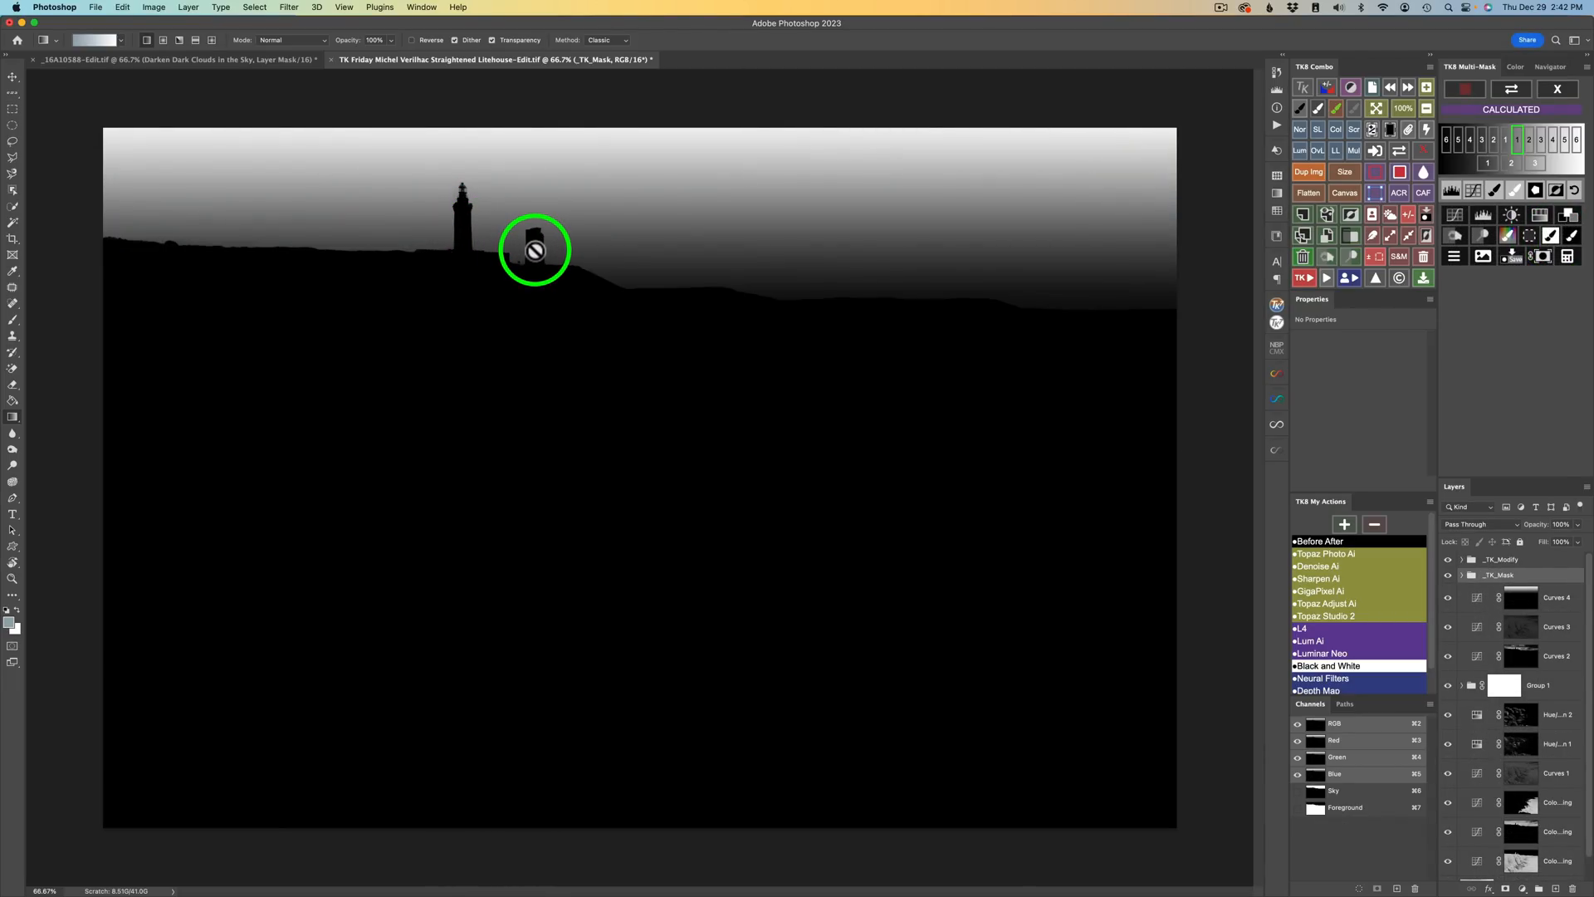
{"action": "left_click", "coordinate": [1544, 264]}
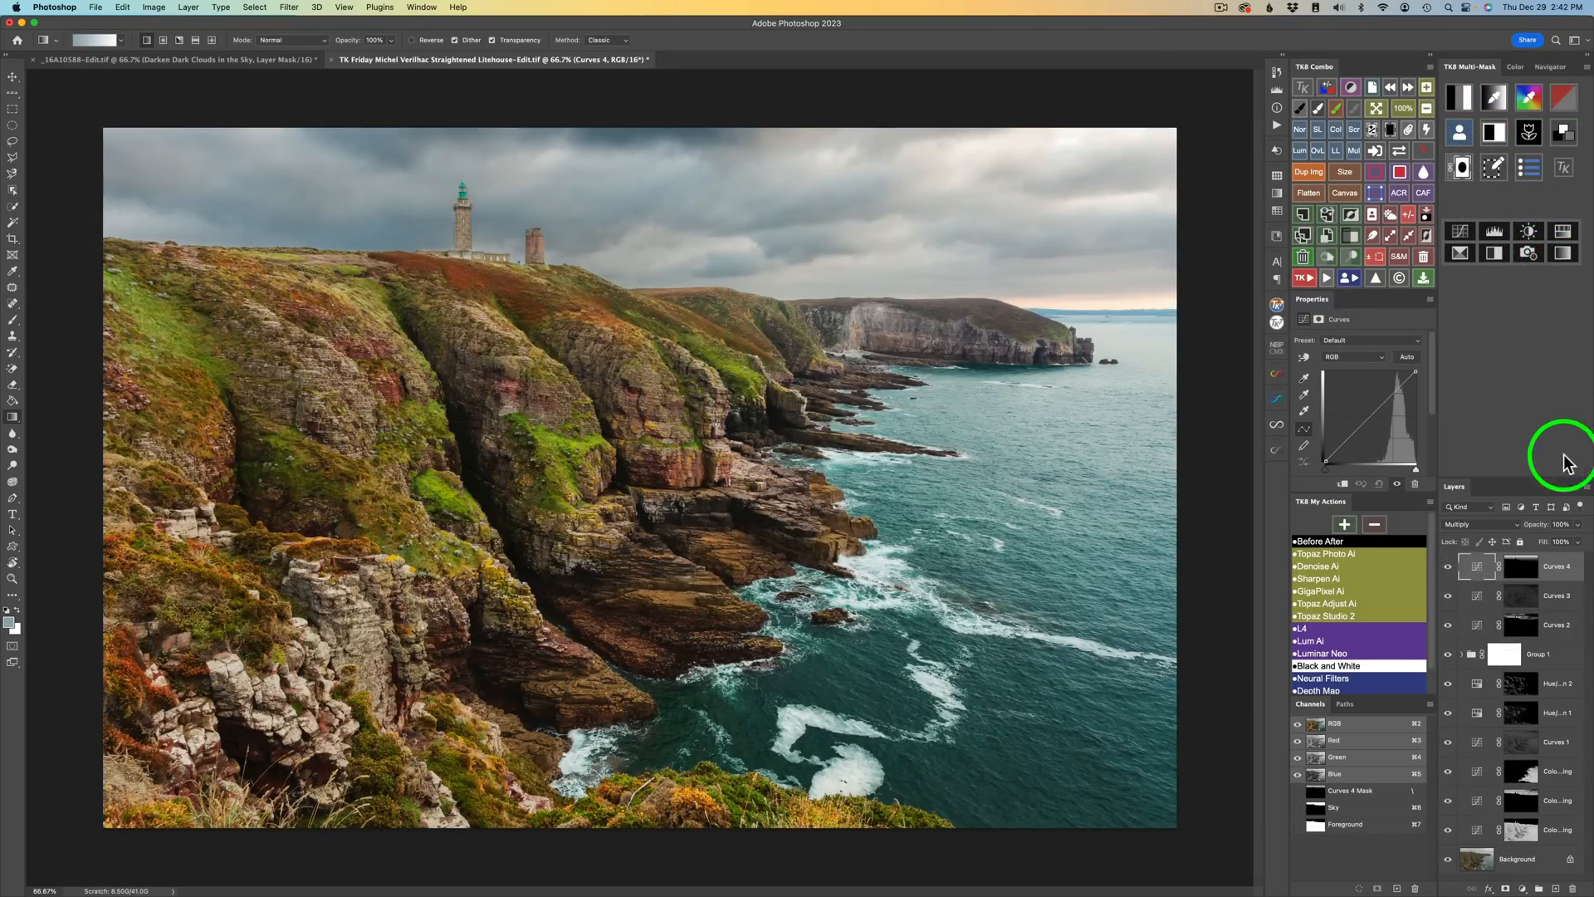
Step: Set the Curves 4 layer's opacity to 53% and compare the sky with and without the darkening
{"action": "left_click", "coordinate": [1448, 568]}
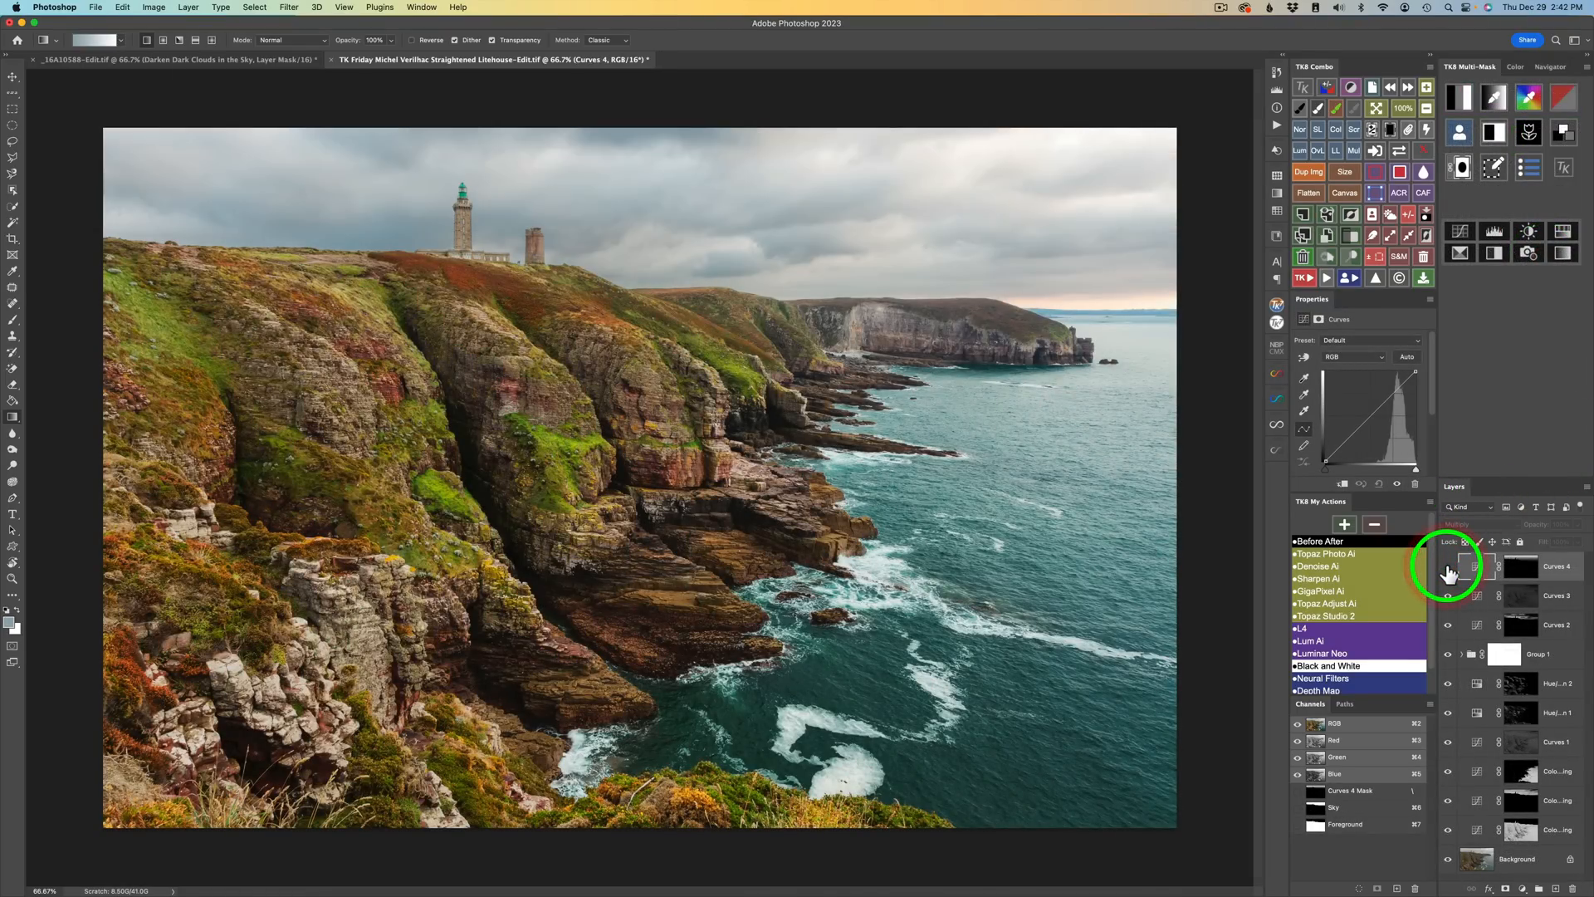
{"action": "left_click", "coordinate": [1448, 568]}
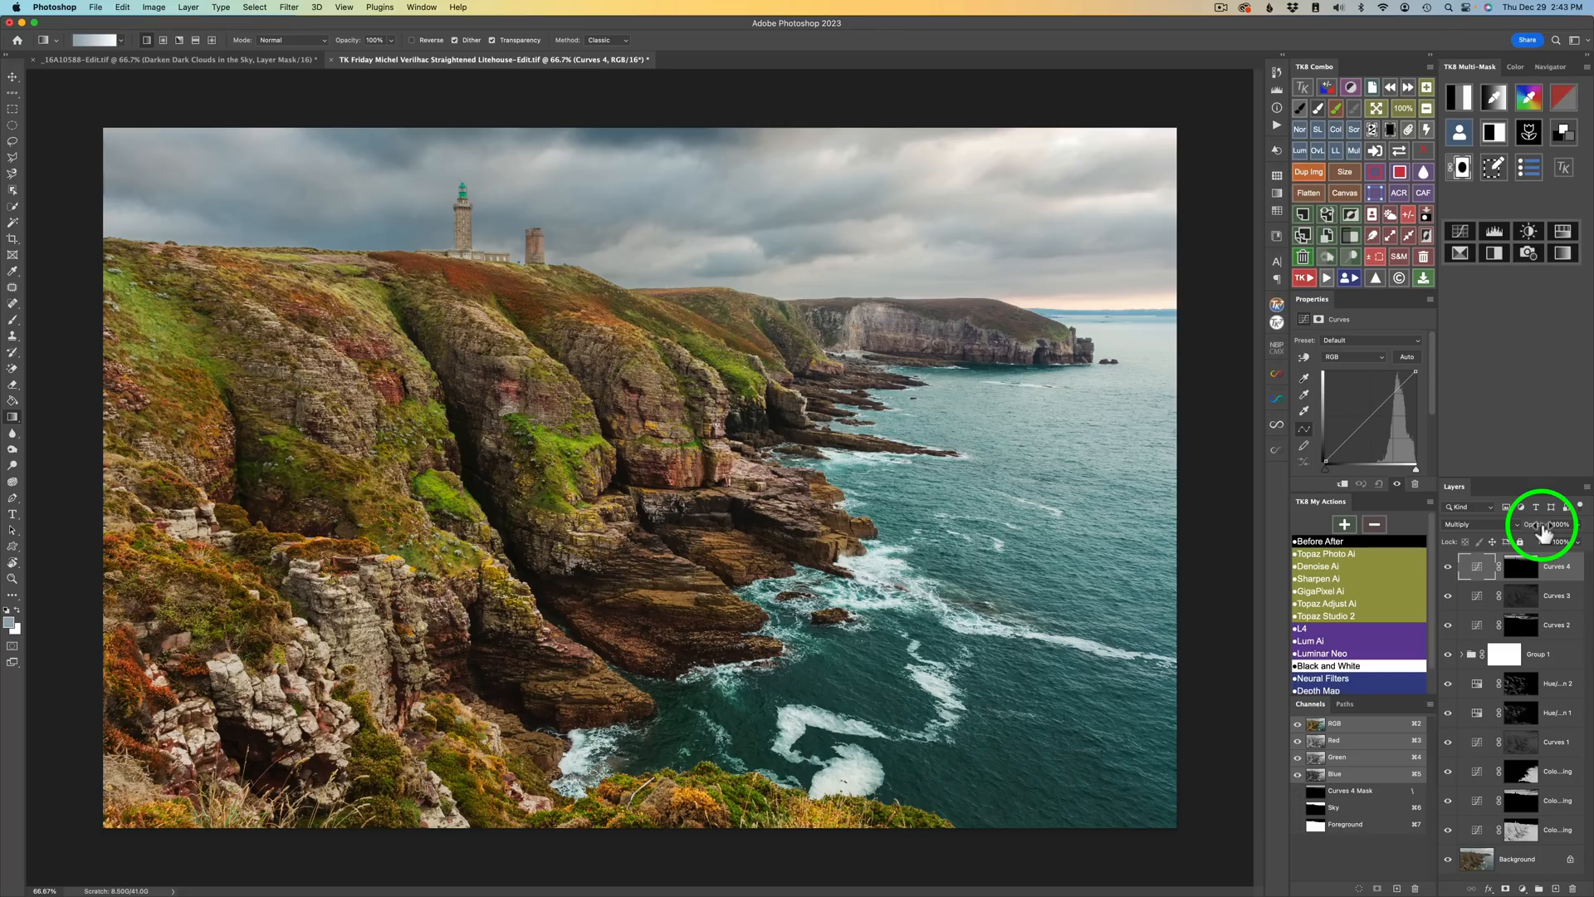
{"action": "left_click_drag", "start_coordinate": [1543, 531], "coordinate": [1236, 508]}
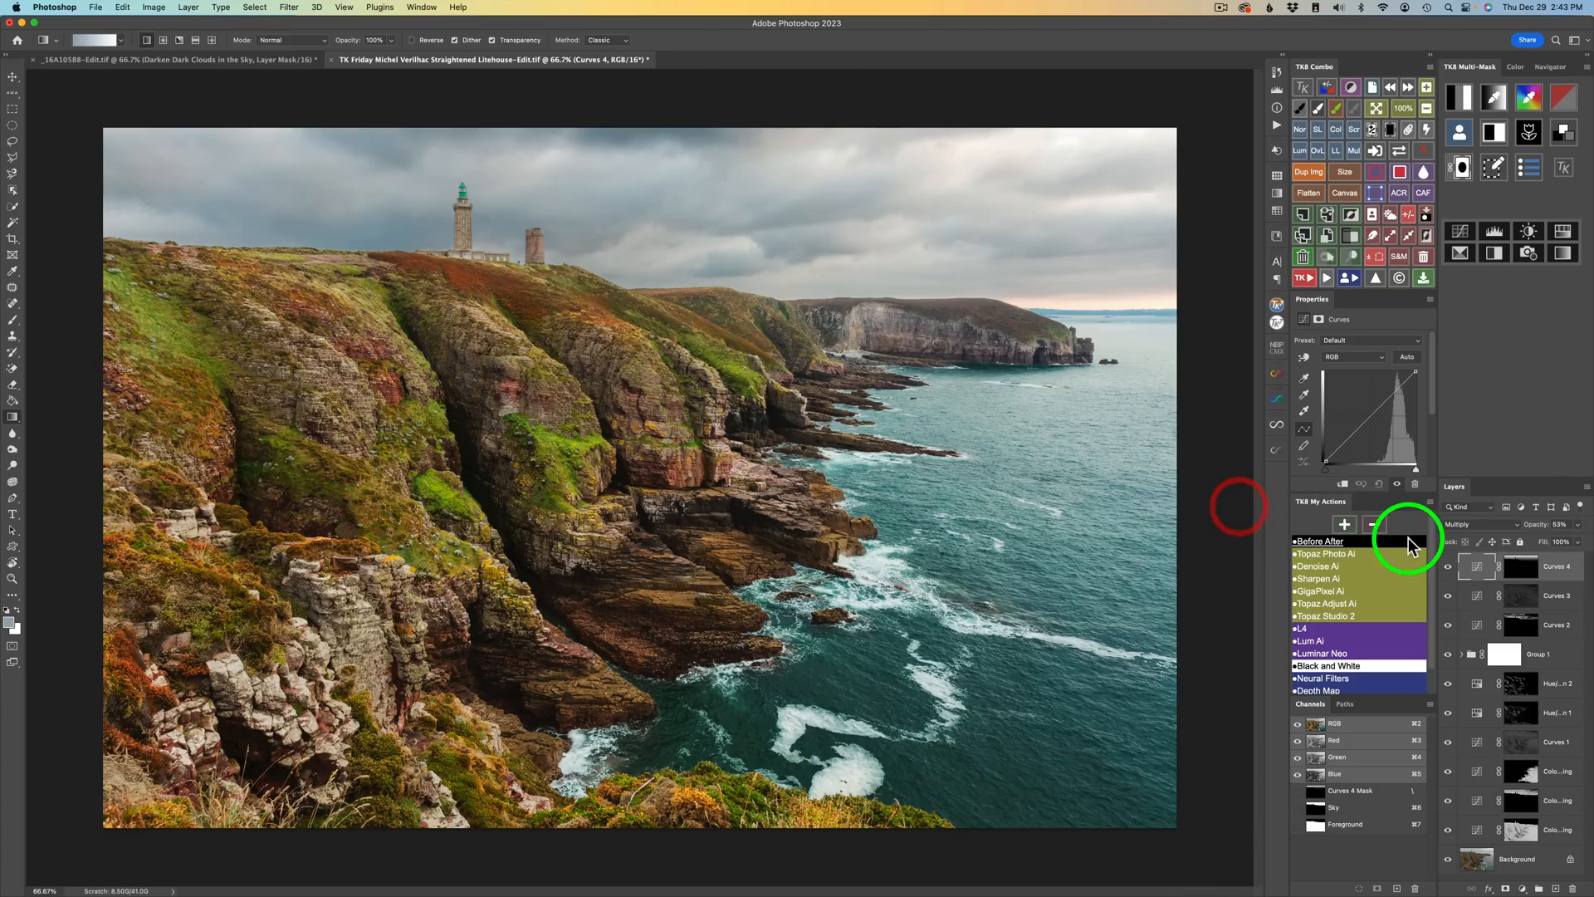
{"action": "left_click", "coordinate": [1448, 567]}
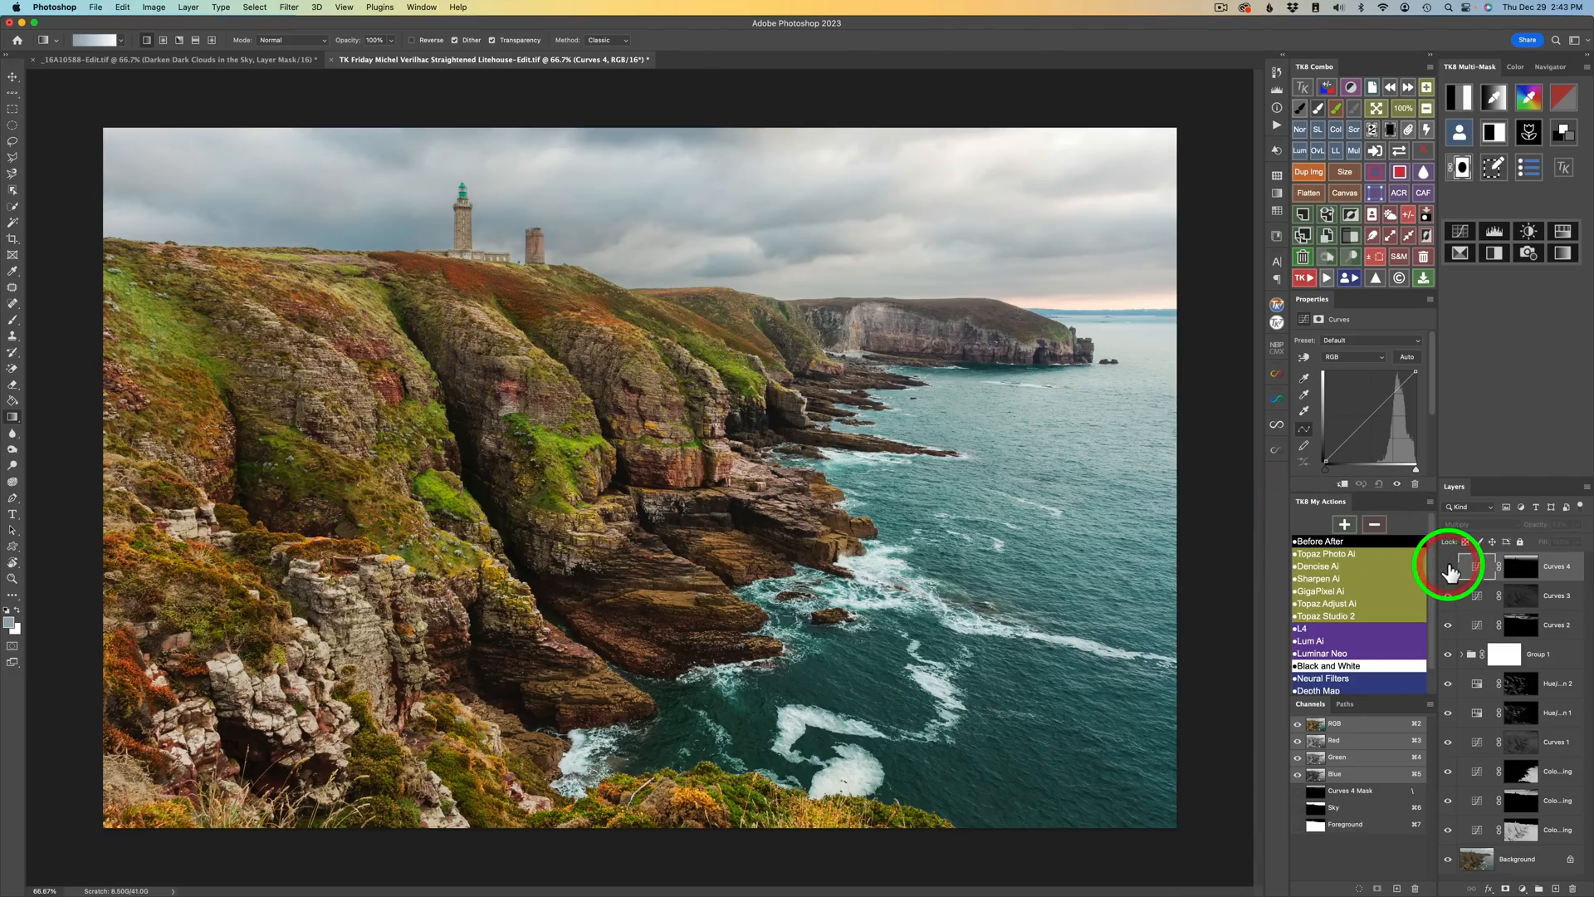
{"action": "left_click", "coordinate": [1448, 567]}
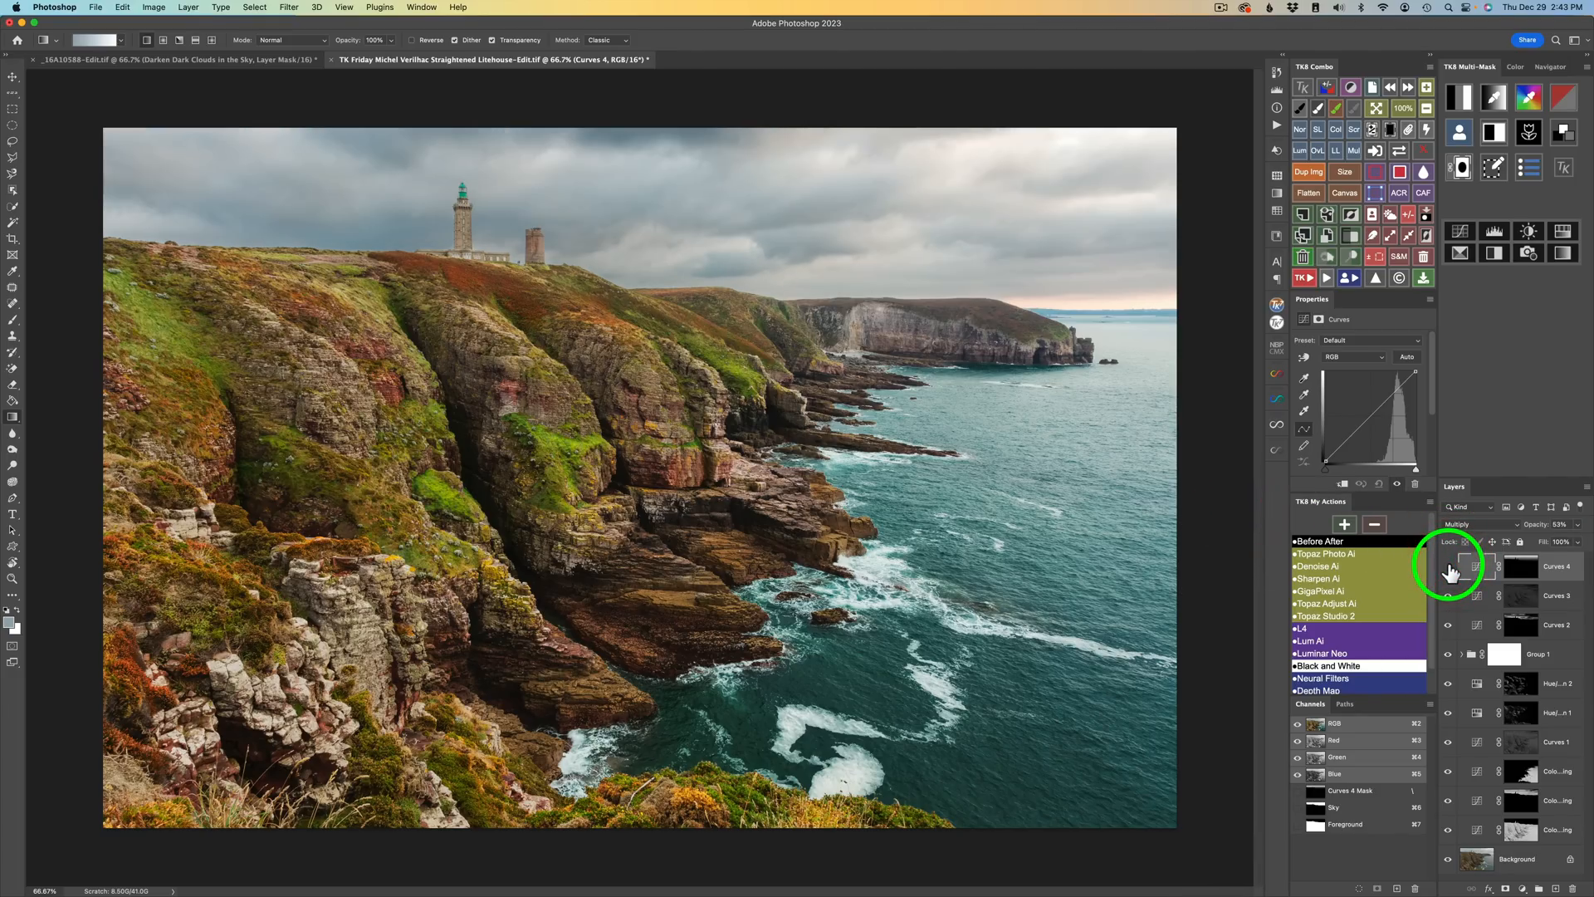
{"action": "left_click", "coordinate": [1448, 567]}
{"action": "left_click", "coordinate": [1448, 567]}
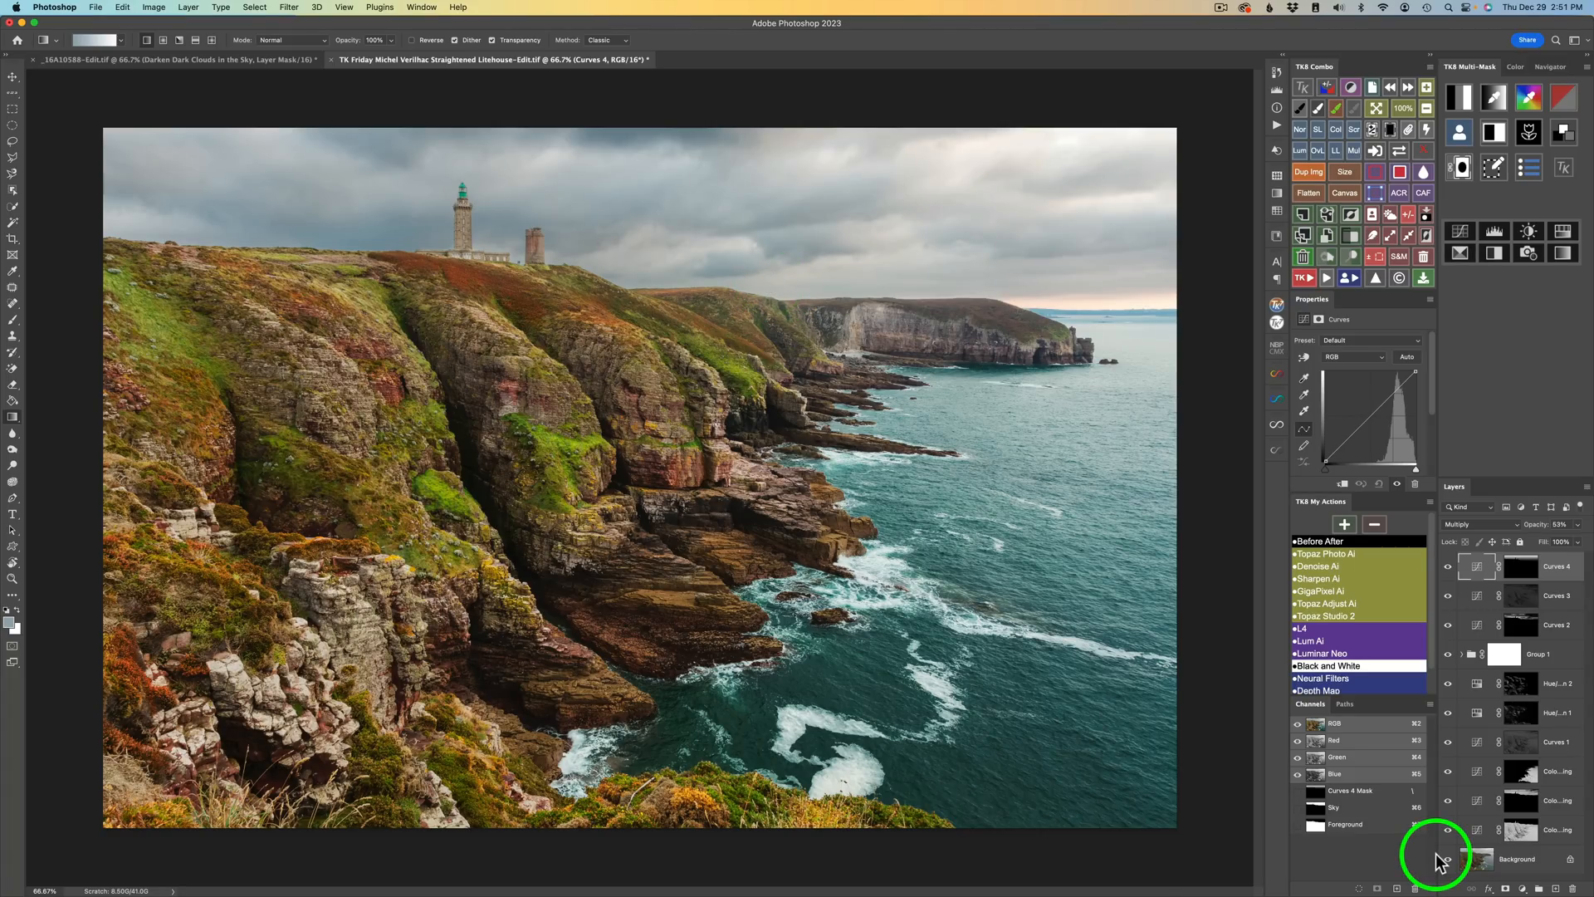
Step: Add a vignette with the TK8 Vignette action, accepting the proposed Gaussian blur radius, and set its layer opacity to 36%
{"action": "left_click", "coordinate": [1305, 279]}
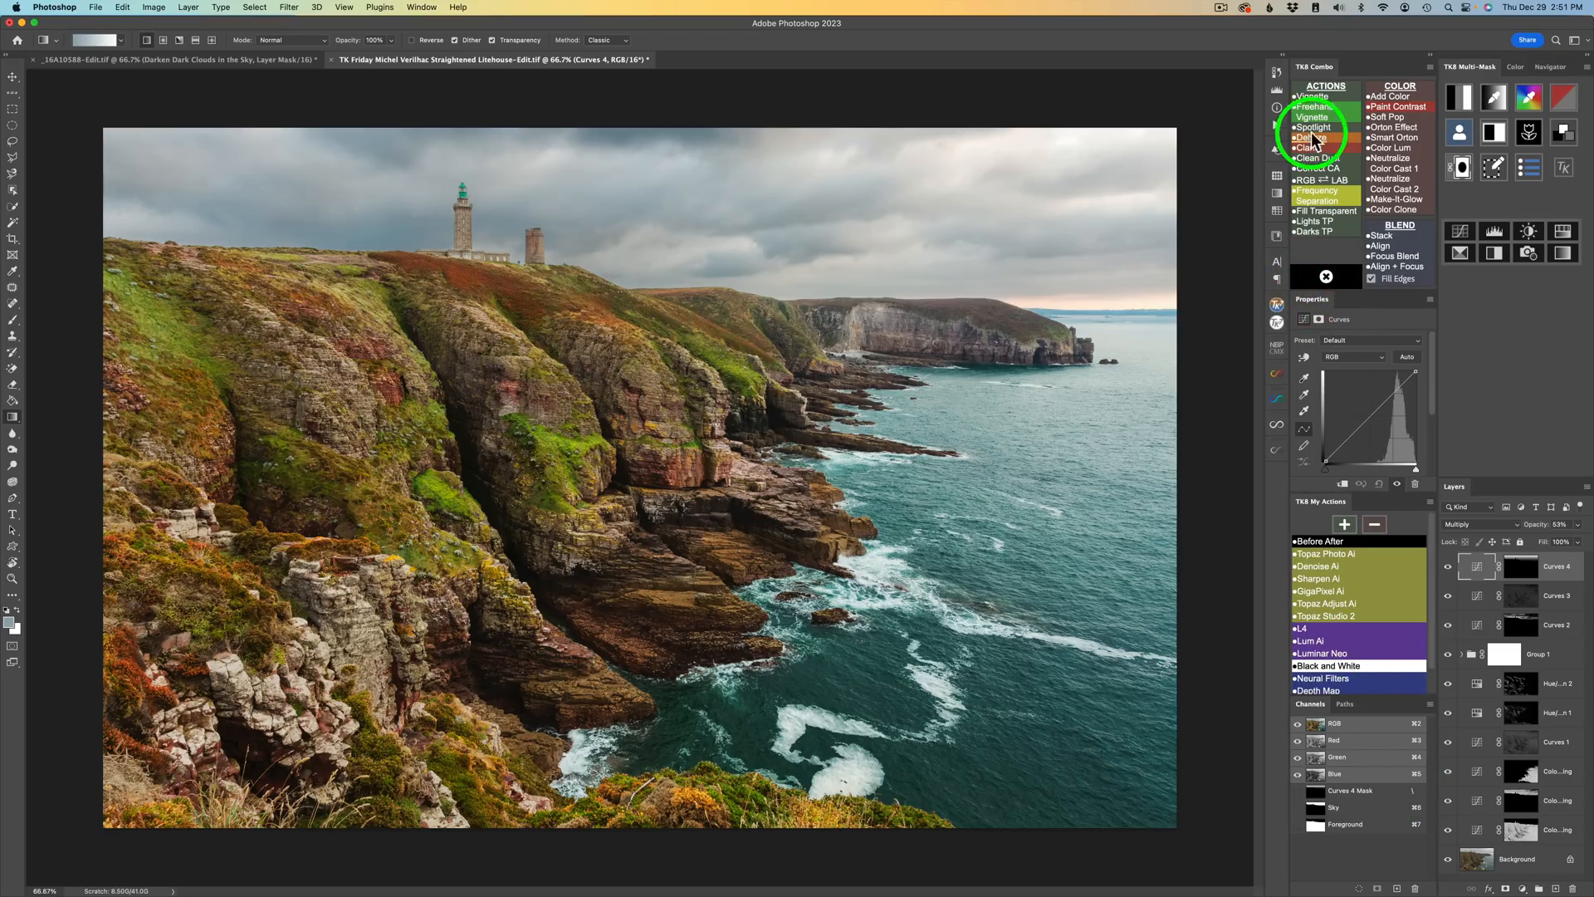
{"action": "left_click", "coordinate": [1314, 96]}
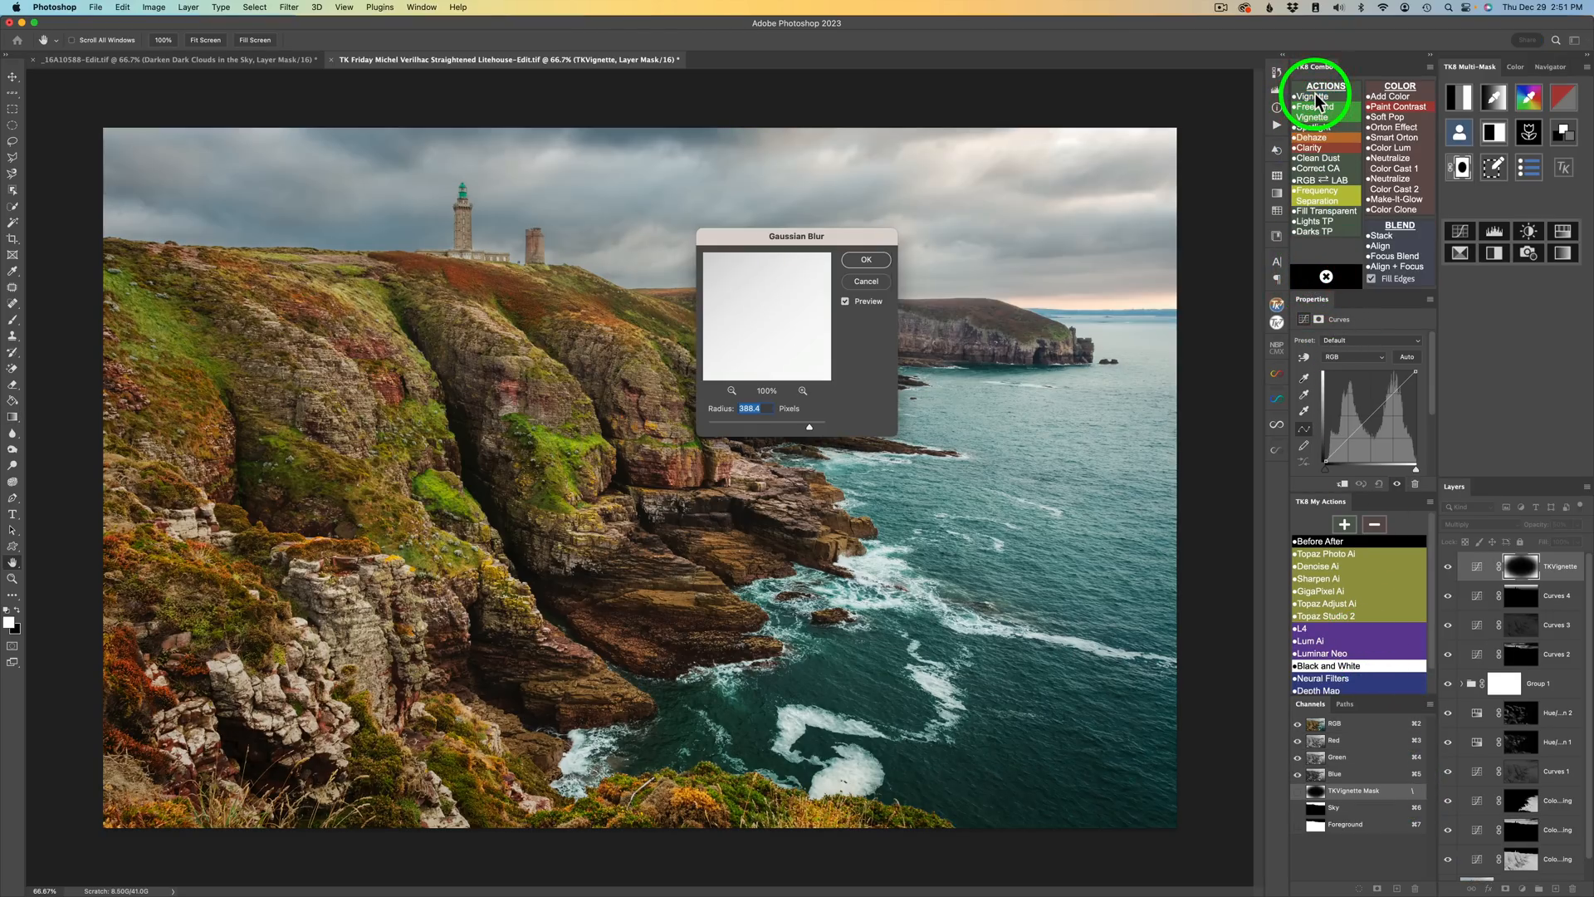
{"action": "left_click", "coordinate": [862, 261]}
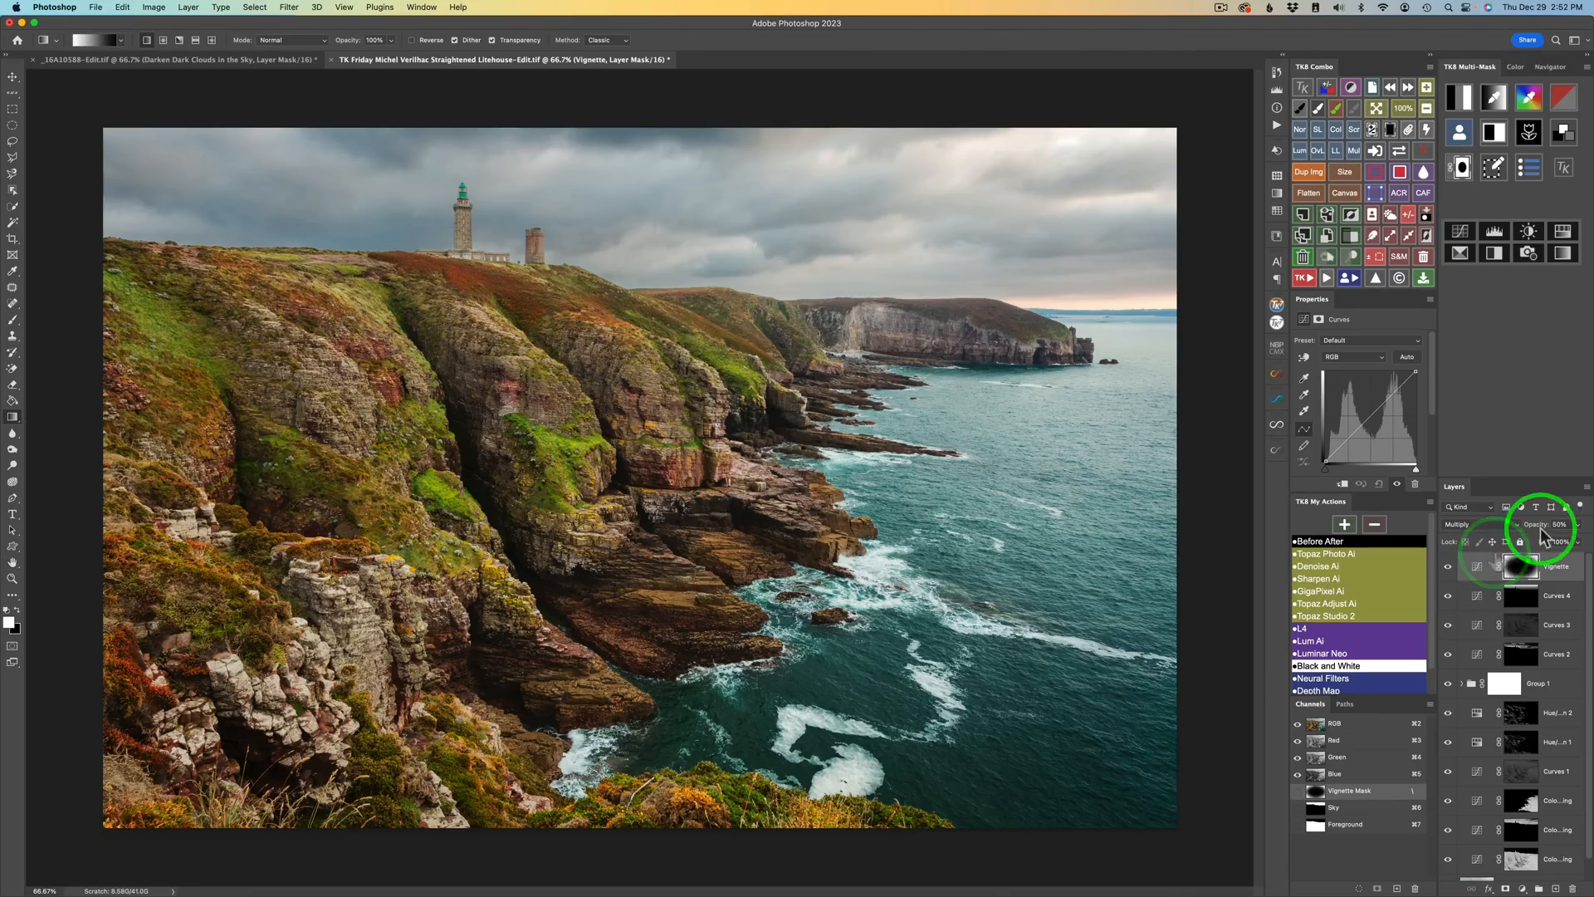
{"action": "left_click_drag", "start_coordinate": [1542, 535], "coordinate": [1530, 530]}
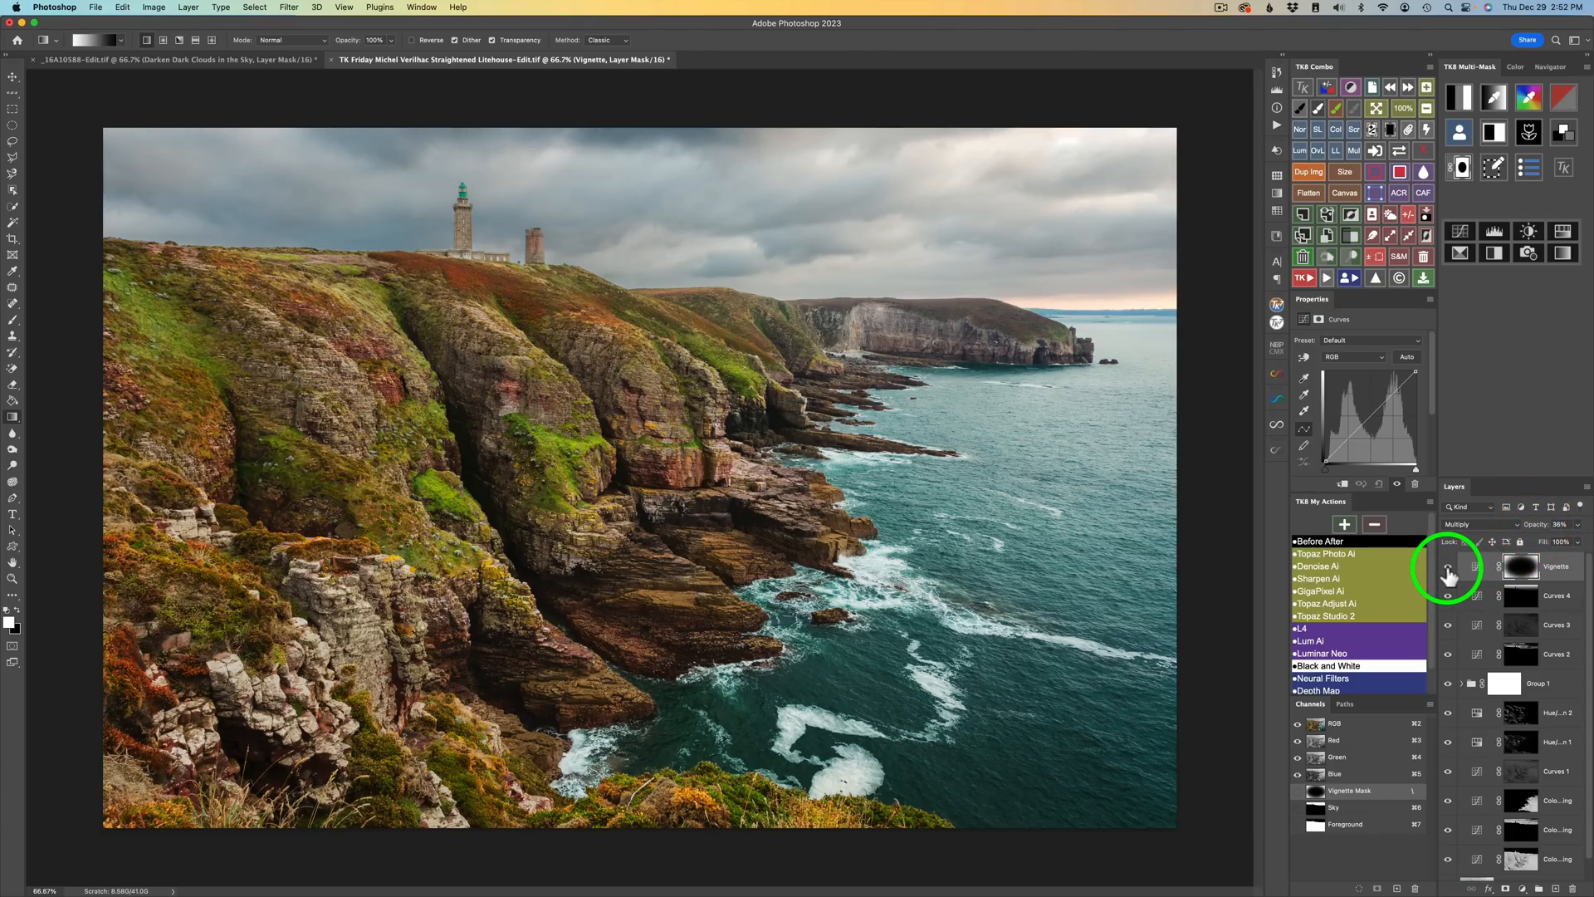
Step: Split the Vignette layer's Blend If underlying-layer shadow slider to about 19 / 75 and compare the image with and without the vignette
{"action": "left_click", "coordinate": [1448, 568]}
{"action": "left_click", "coordinate": [1448, 568]}
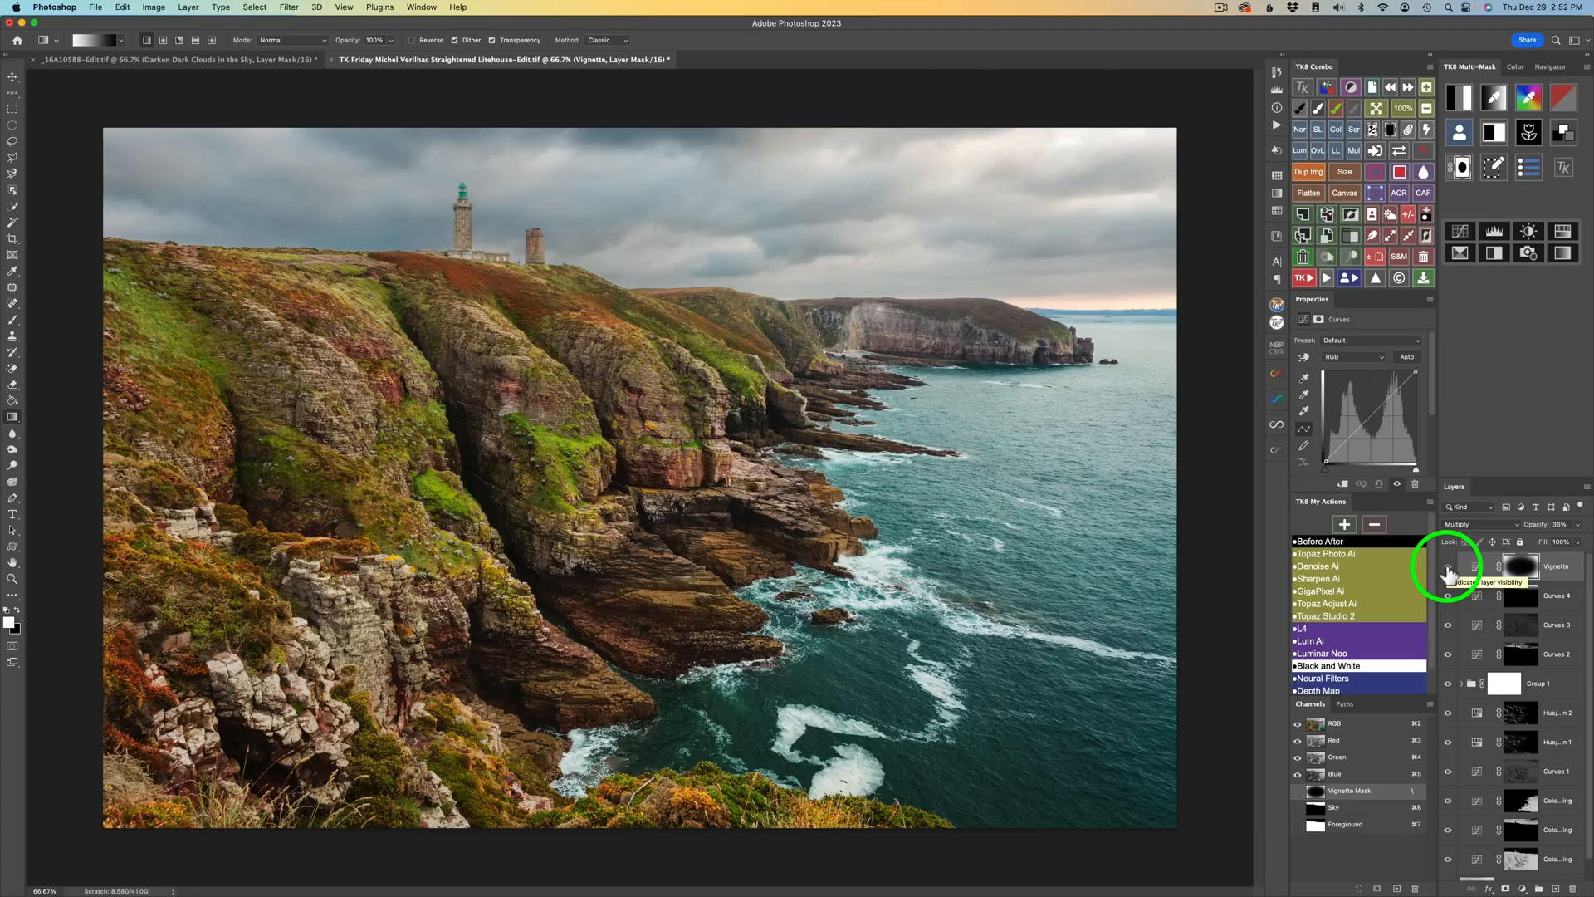
{"action": "double_click", "coordinate": [1570, 580]}
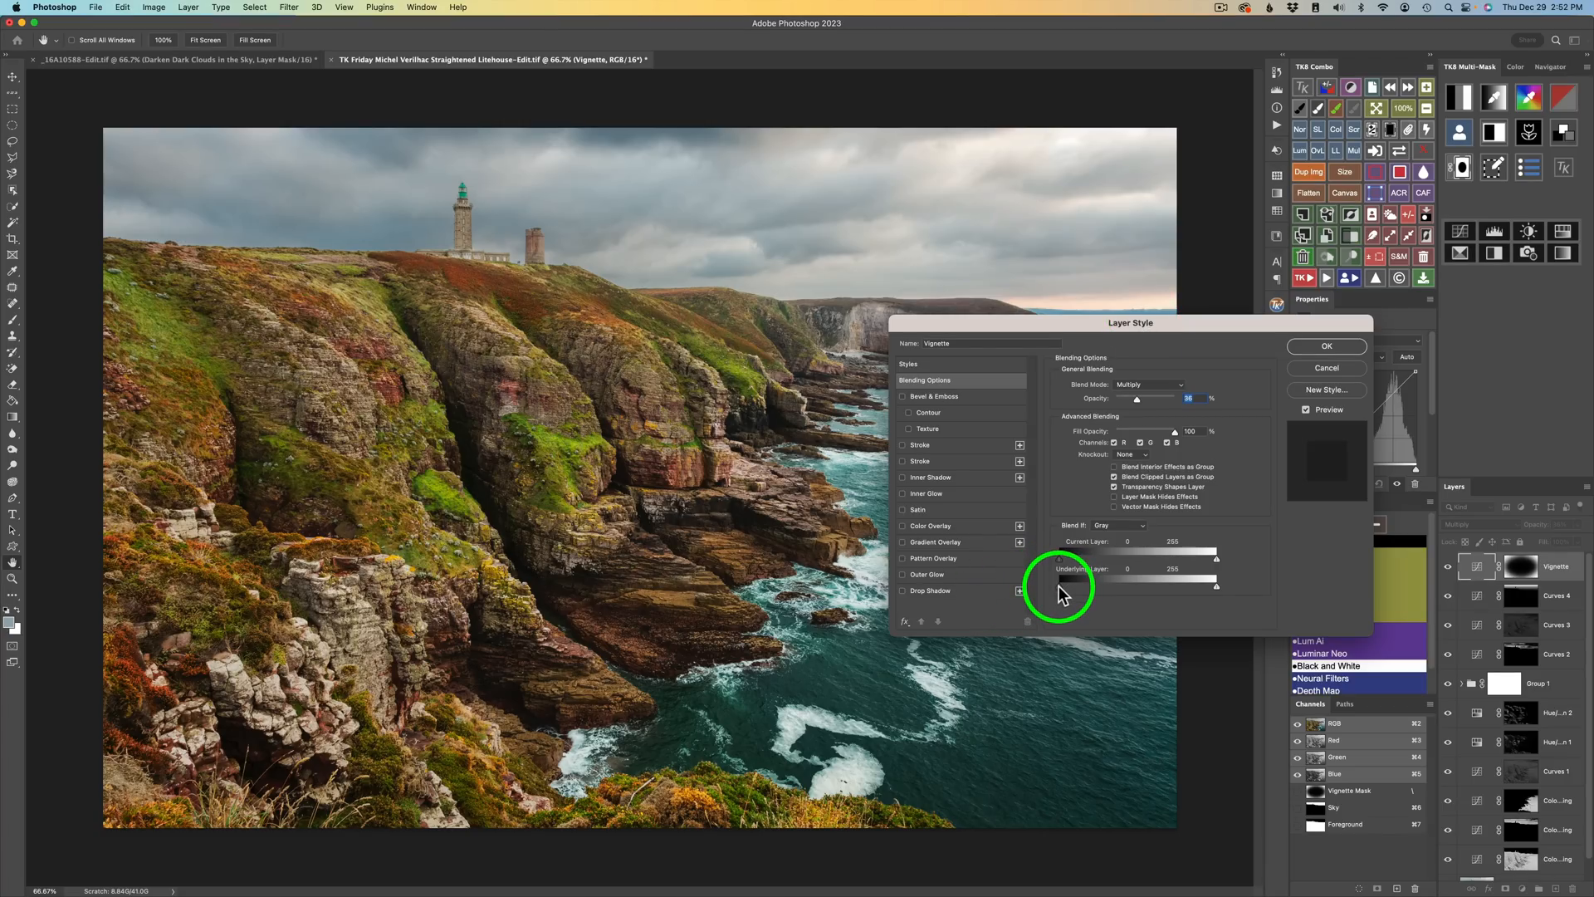
{"action": "left_click_drag", "start_coordinate": [1059, 586], "coordinate": [1071, 587]}
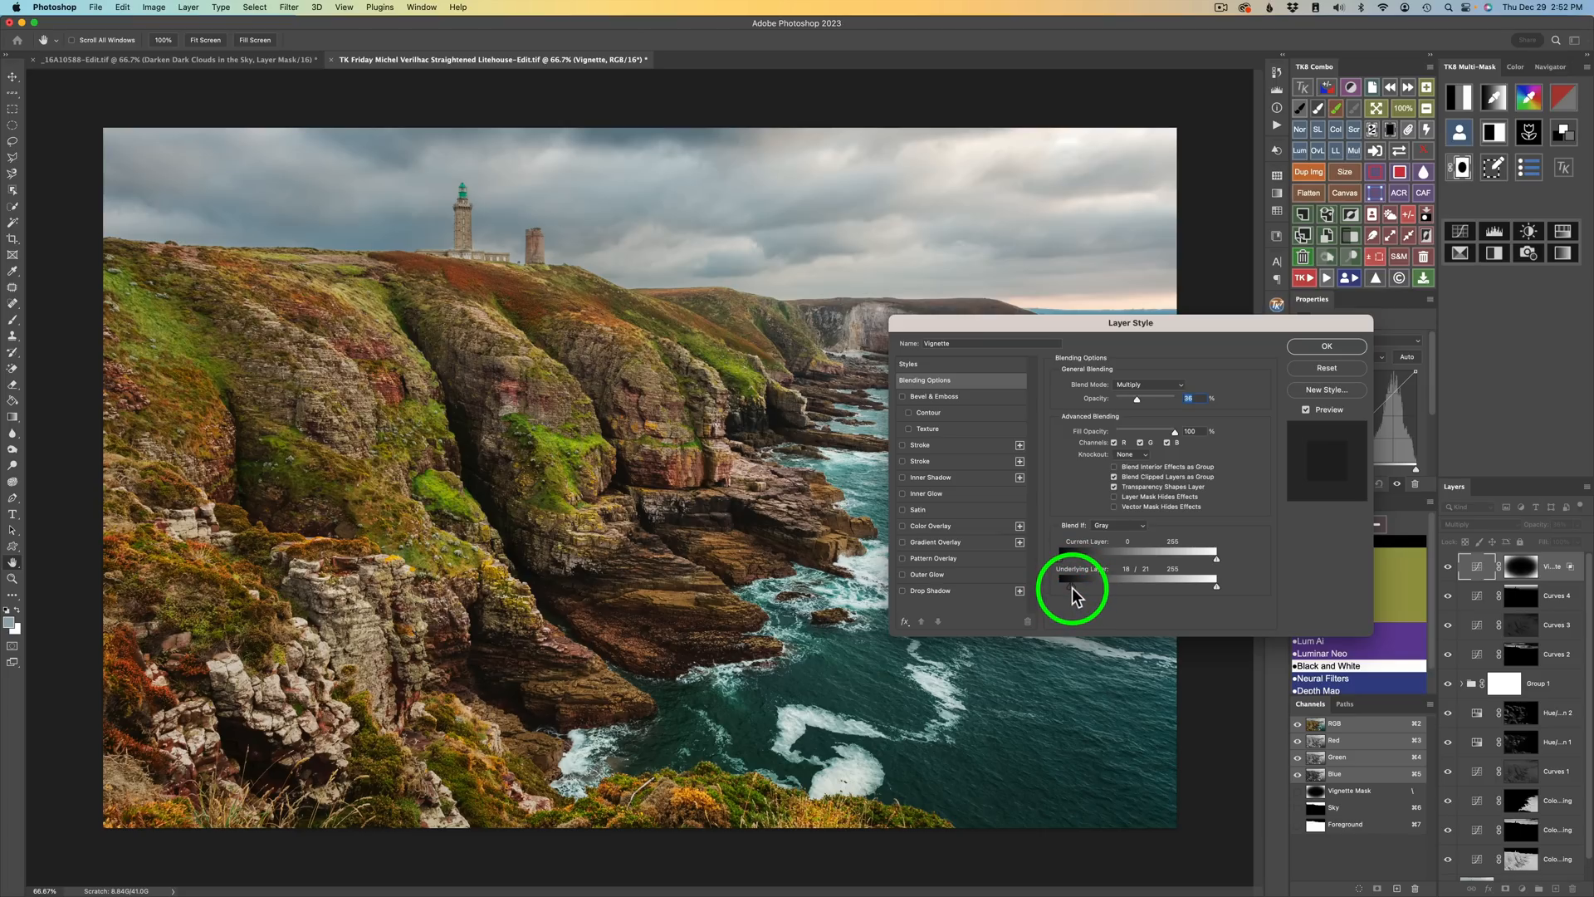
{"action": "left_click_drag", "start_coordinate": [1071, 587], "coordinate": [1103, 587]}
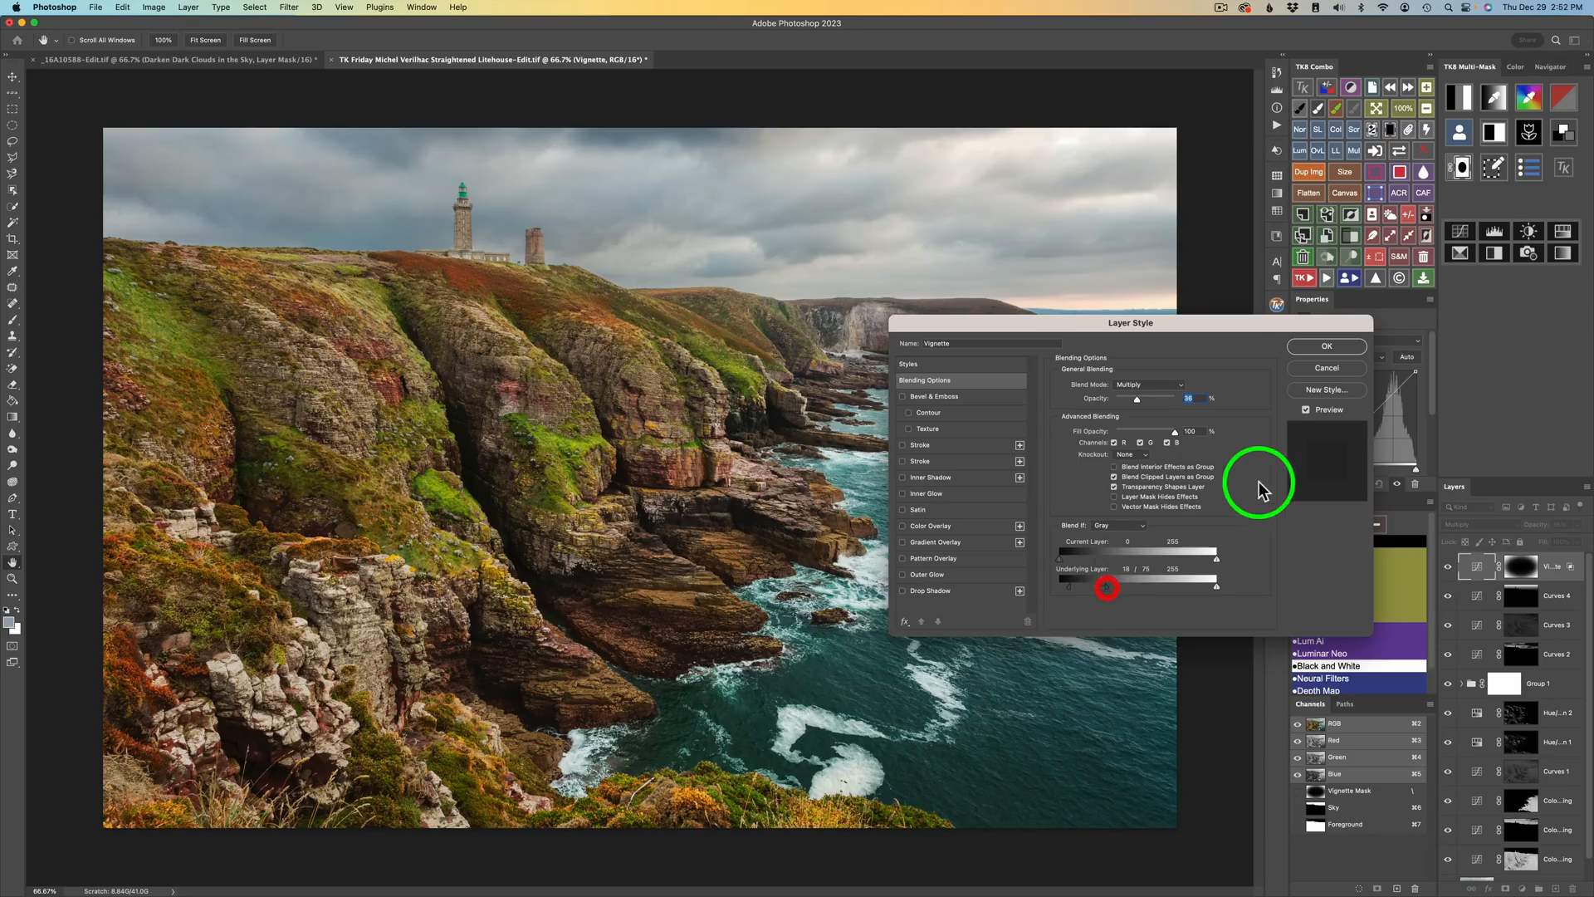
{"action": "left_click", "coordinate": [1326, 346]}
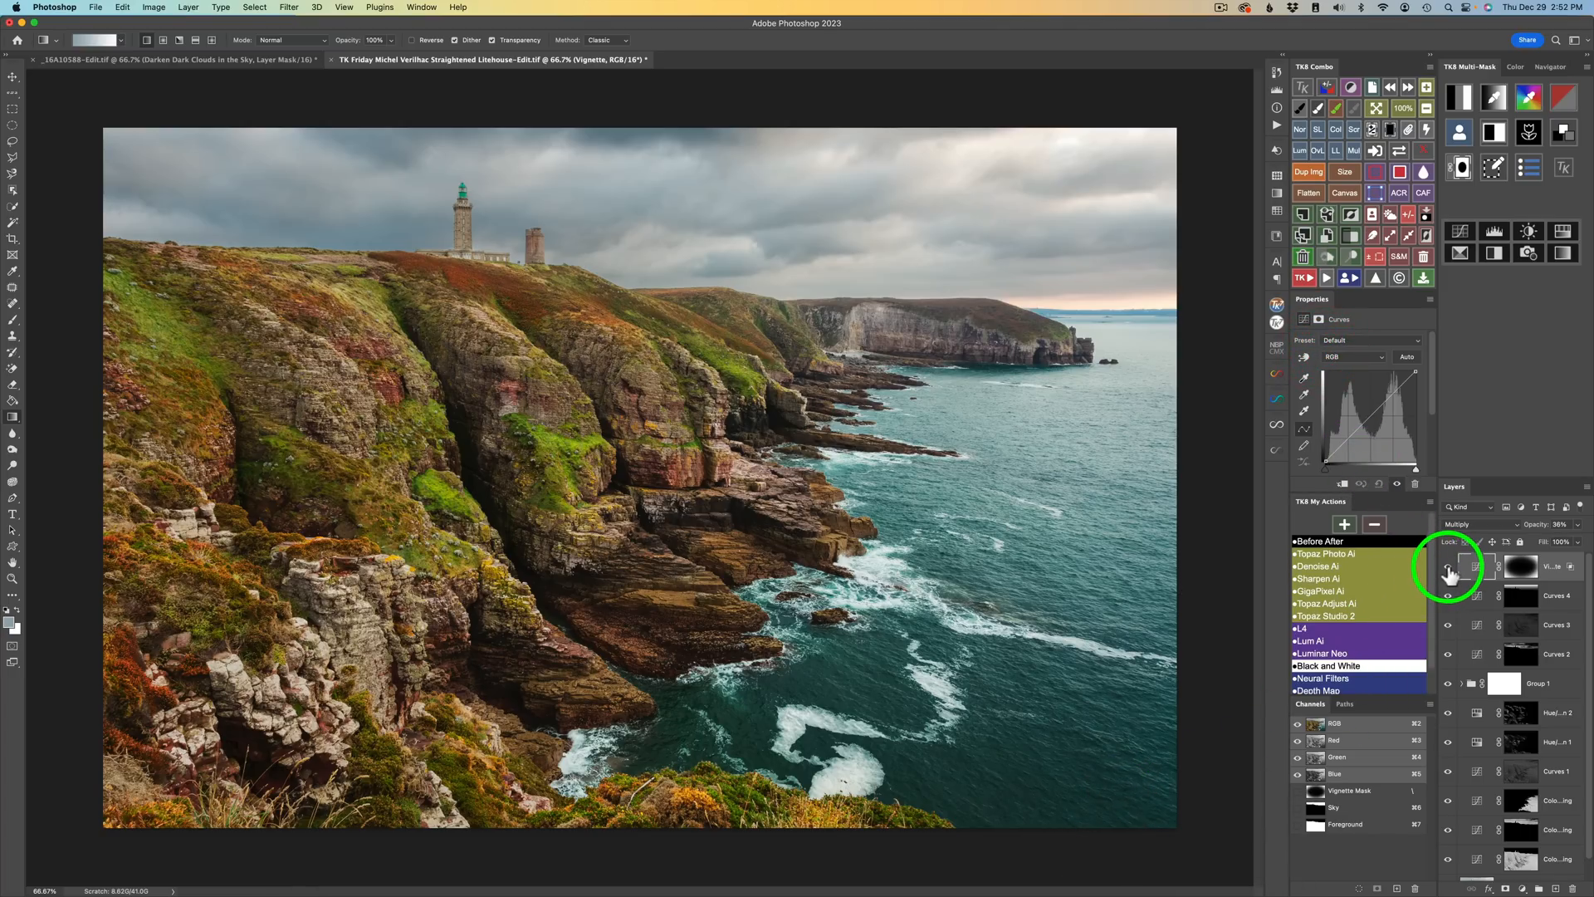
{"action": "left_click", "coordinate": [1448, 567]}
{"action": "left_click", "coordinate": [1448, 568]}
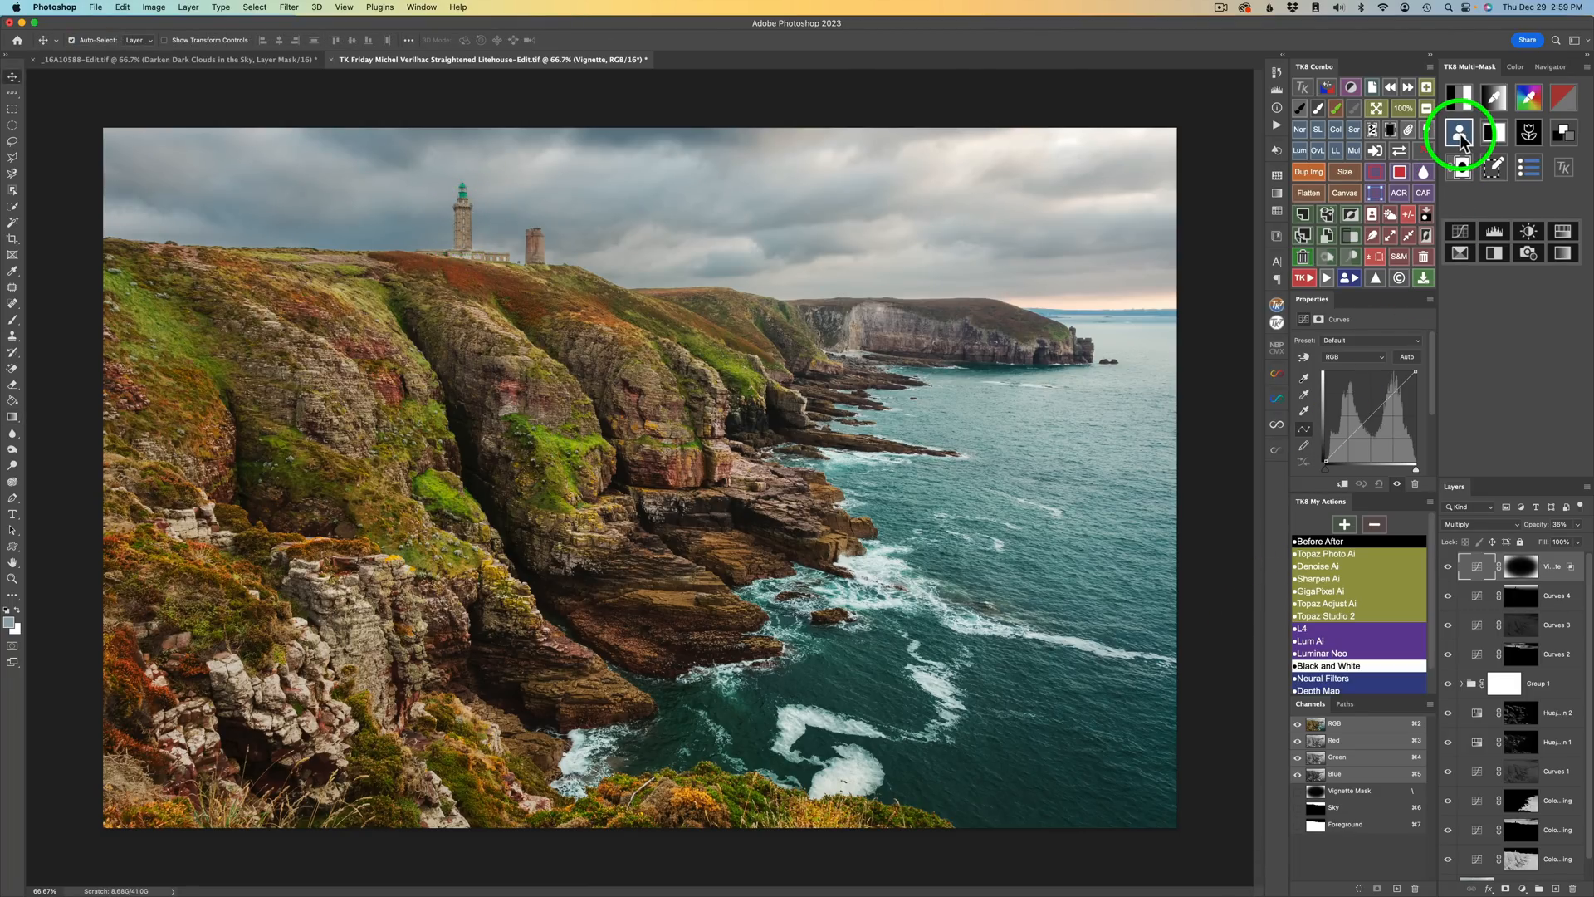
Step: Load the saved Foreground mask as a selection and paint black at 100% opacity over the lighthouse on the Vignette layer mask
{"action": "left_click", "coordinate": [1461, 139]}
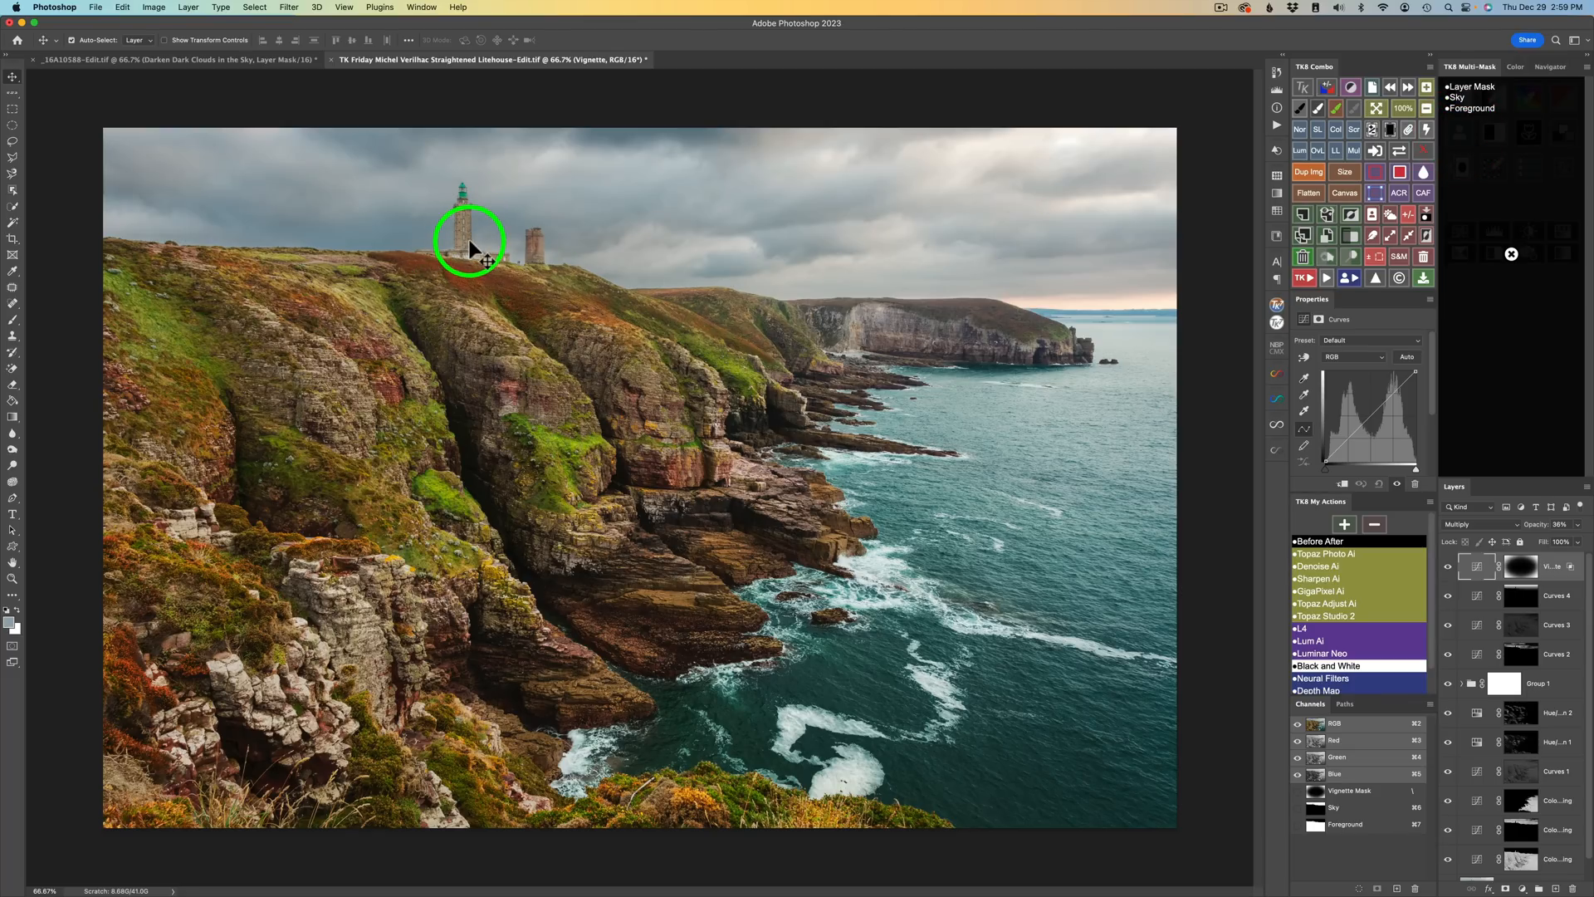
{"action": "left_click", "coordinate": [1470, 109]}
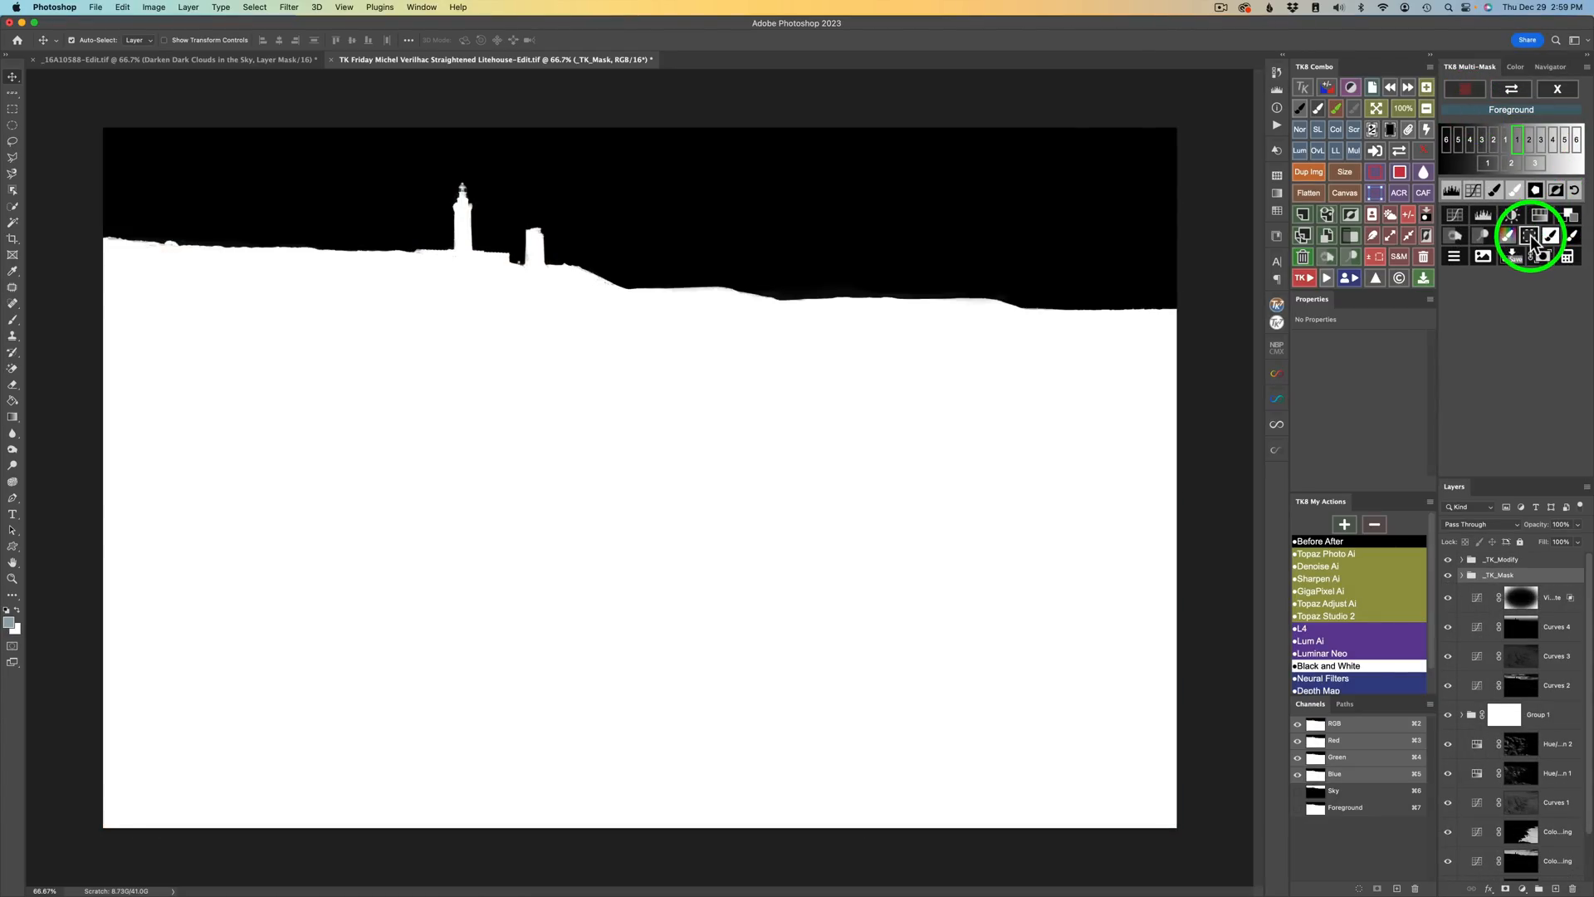
{"action": "left_click", "coordinate": [1533, 244]}
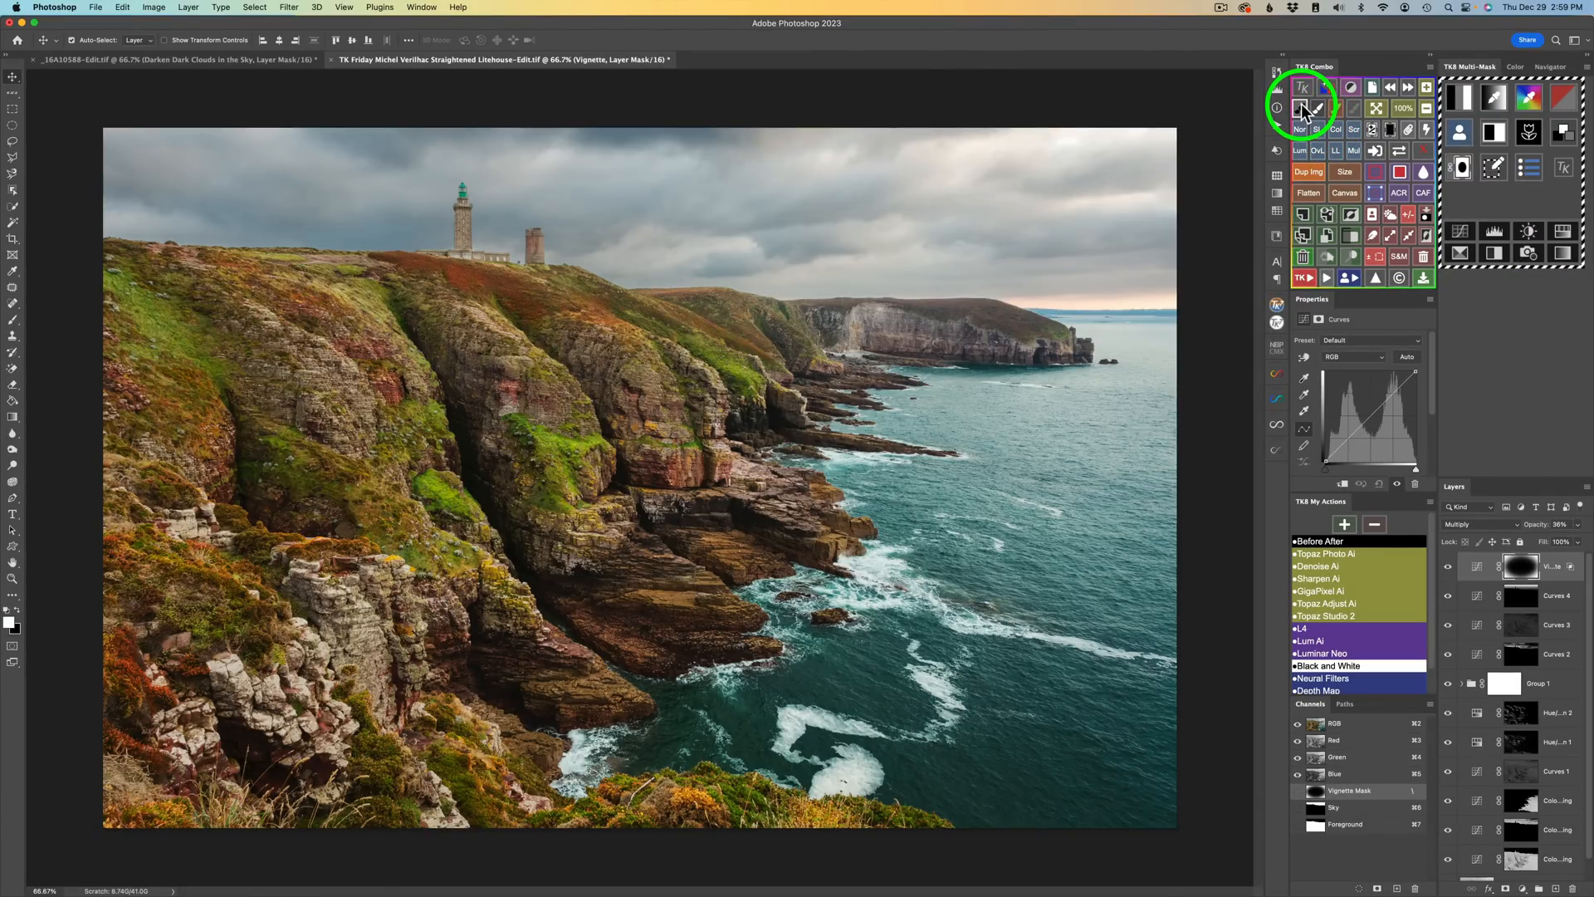
{"action": "left_click", "coordinate": [1317, 111]}
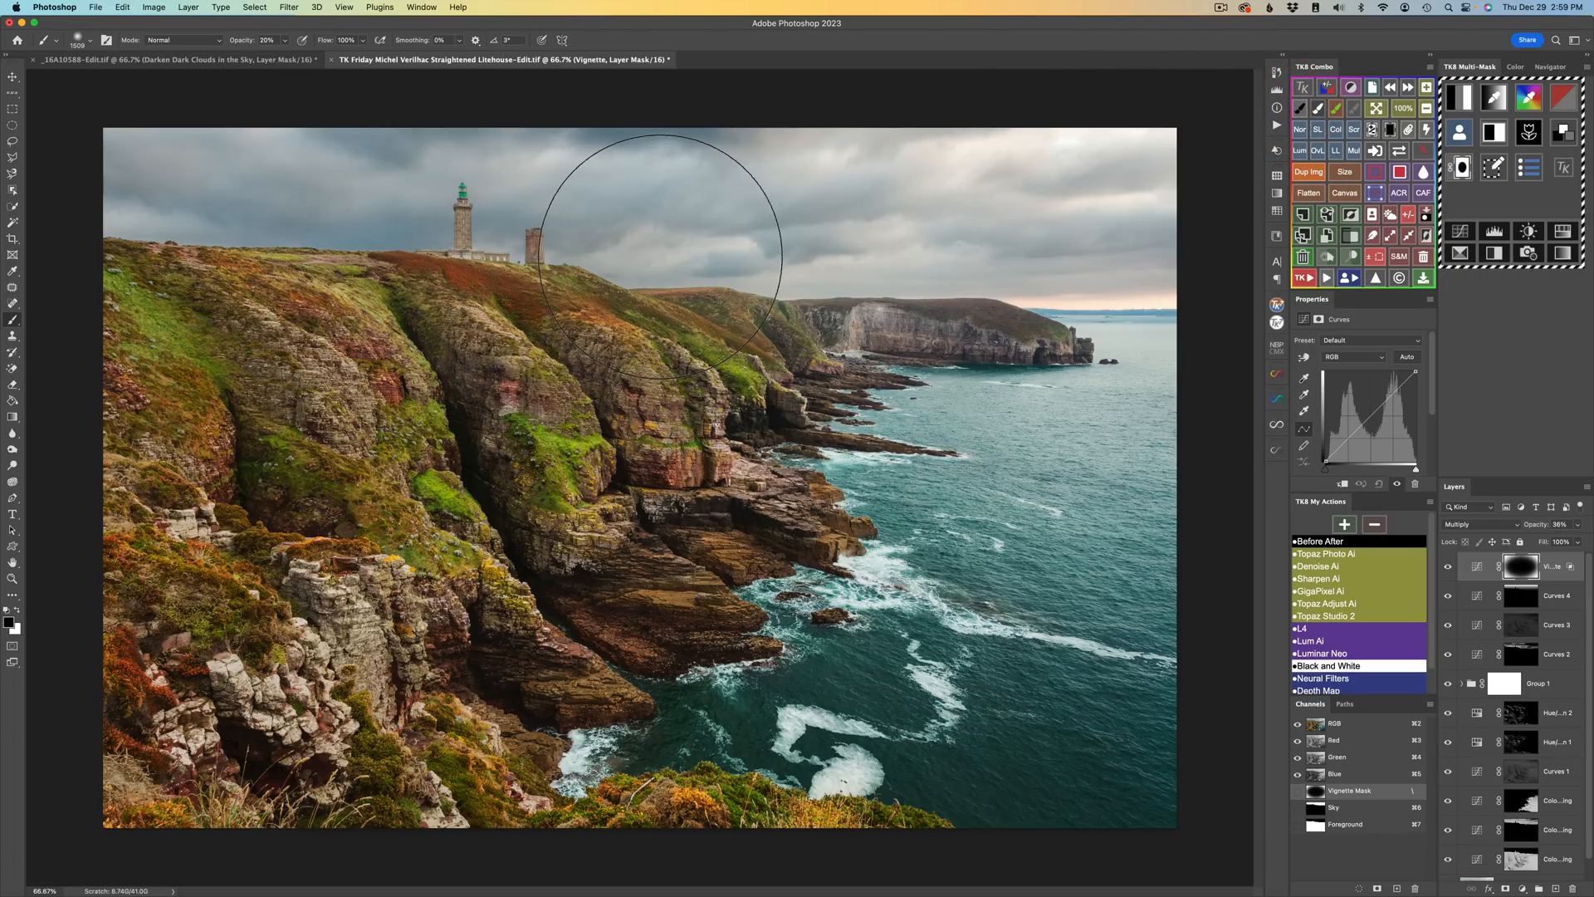
{"action": "left_click_drag", "start_coordinate": [512, 241], "coordinate": [278, 220]}
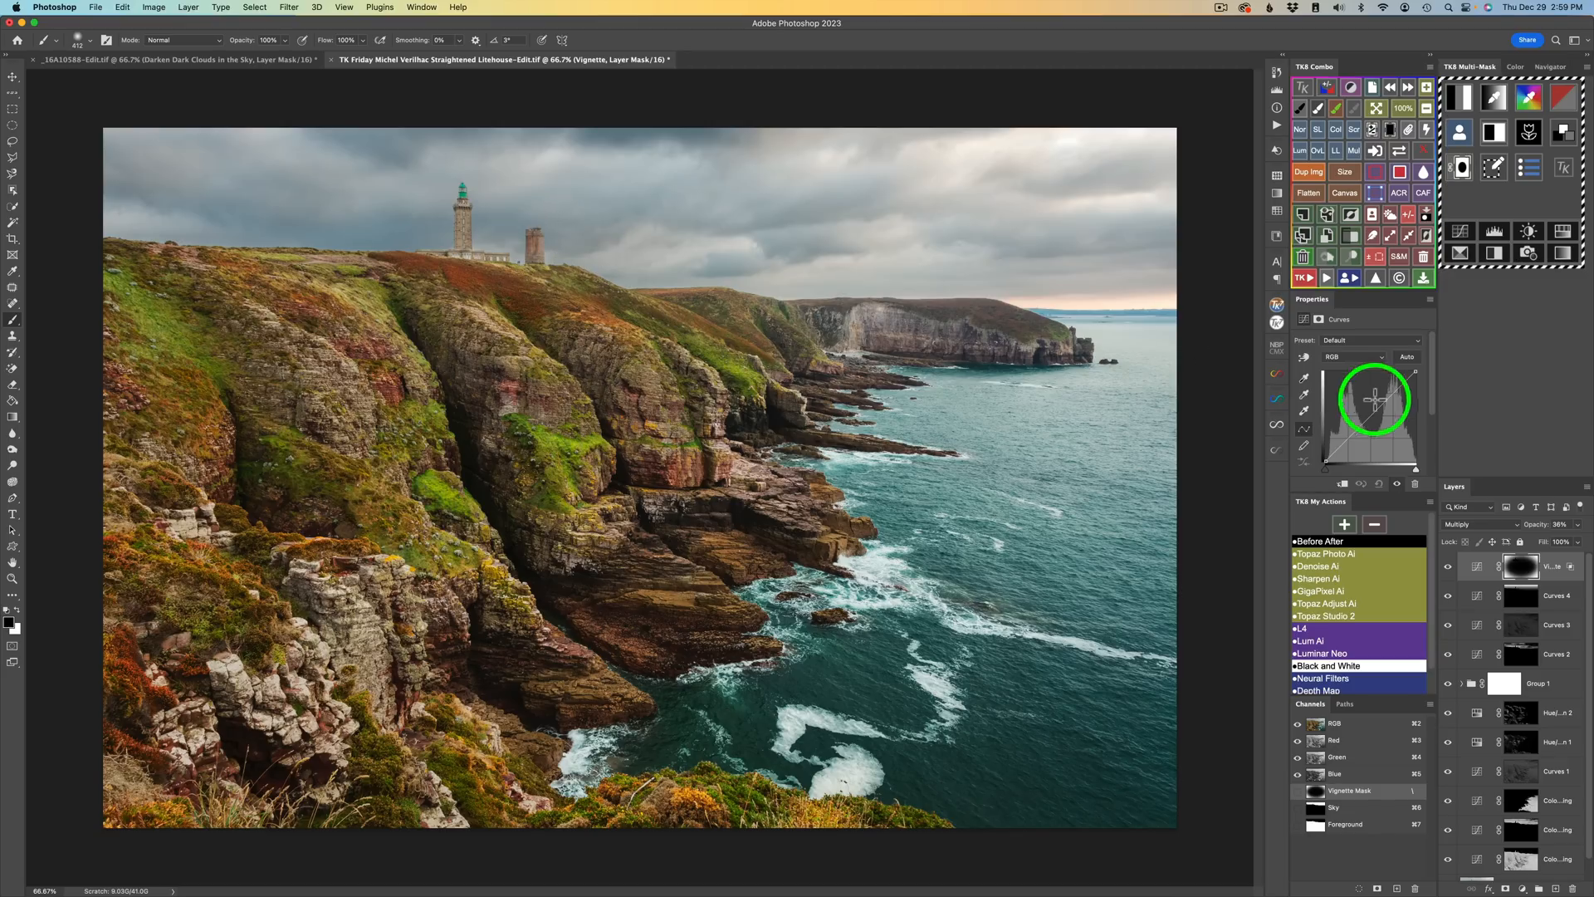
Step: Inspect the painted Vignette layer mask on its own and compare the lighthouse area with and without the vignette
{"action": "left_click", "coordinate": [1448, 567]}
{"action": "left_click", "coordinate": [1448, 567]}
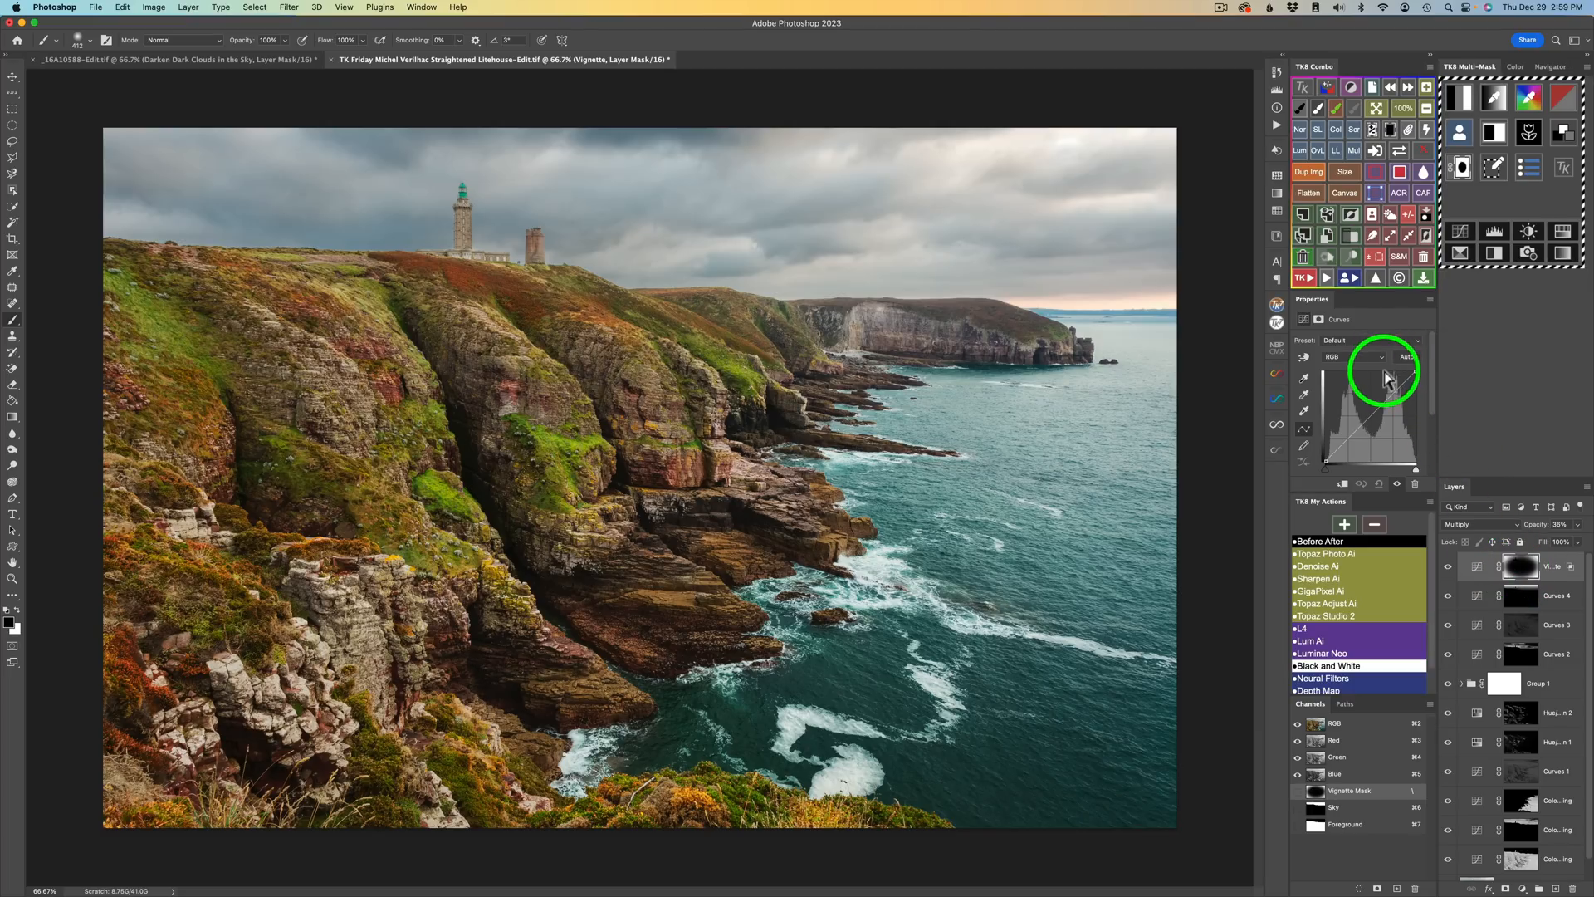
{"action": "left_click", "coordinate": [1400, 155]}
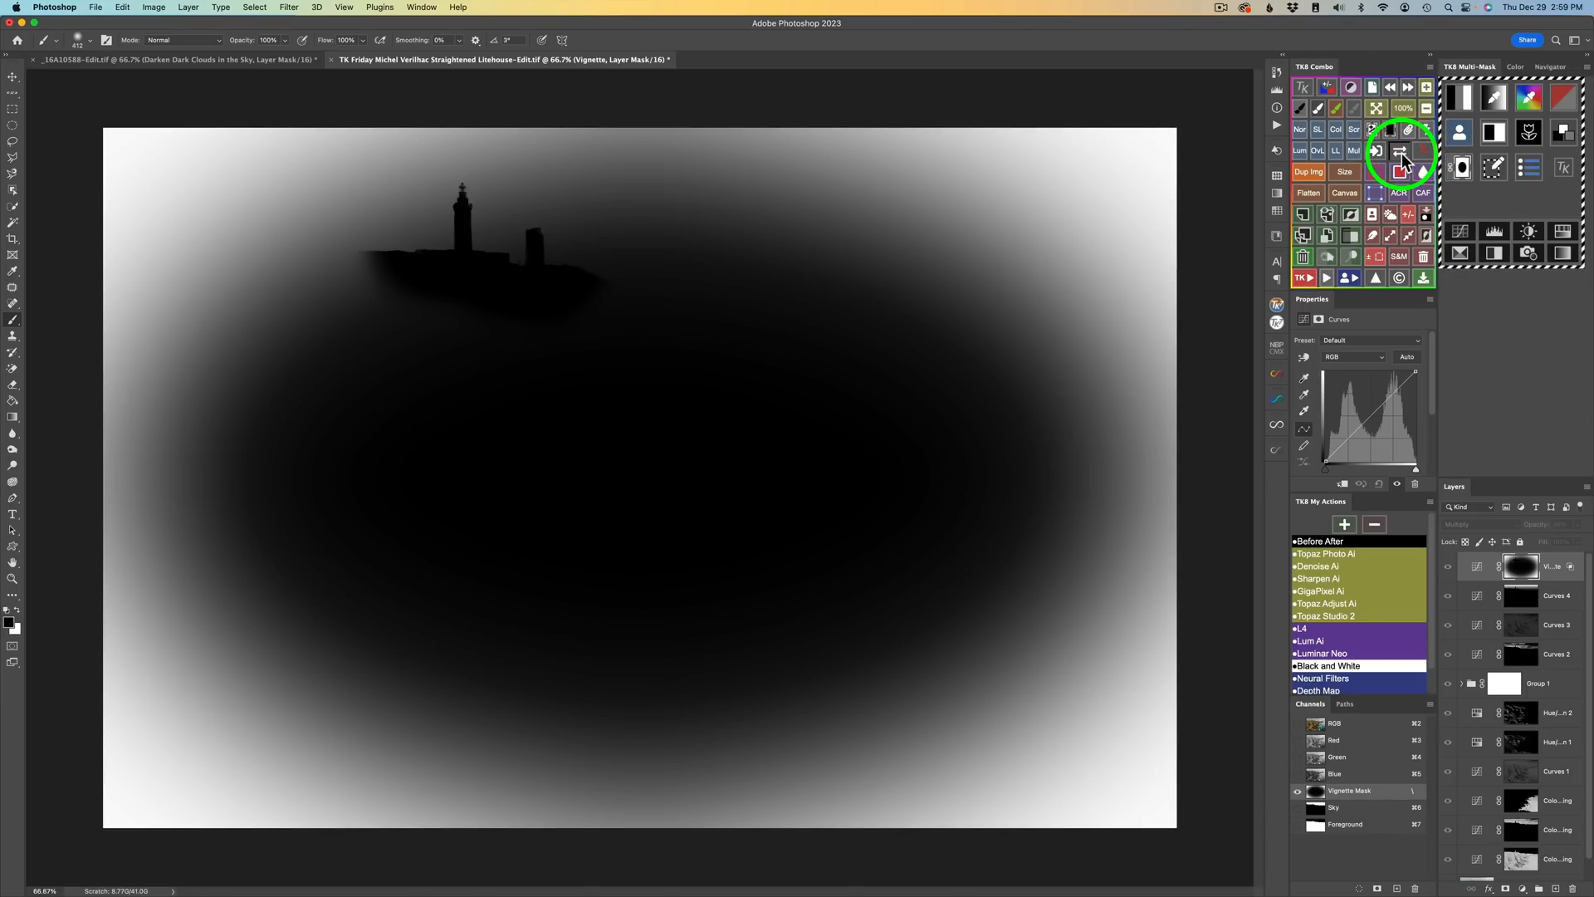
{"action": "left_click", "coordinate": [1401, 155]}
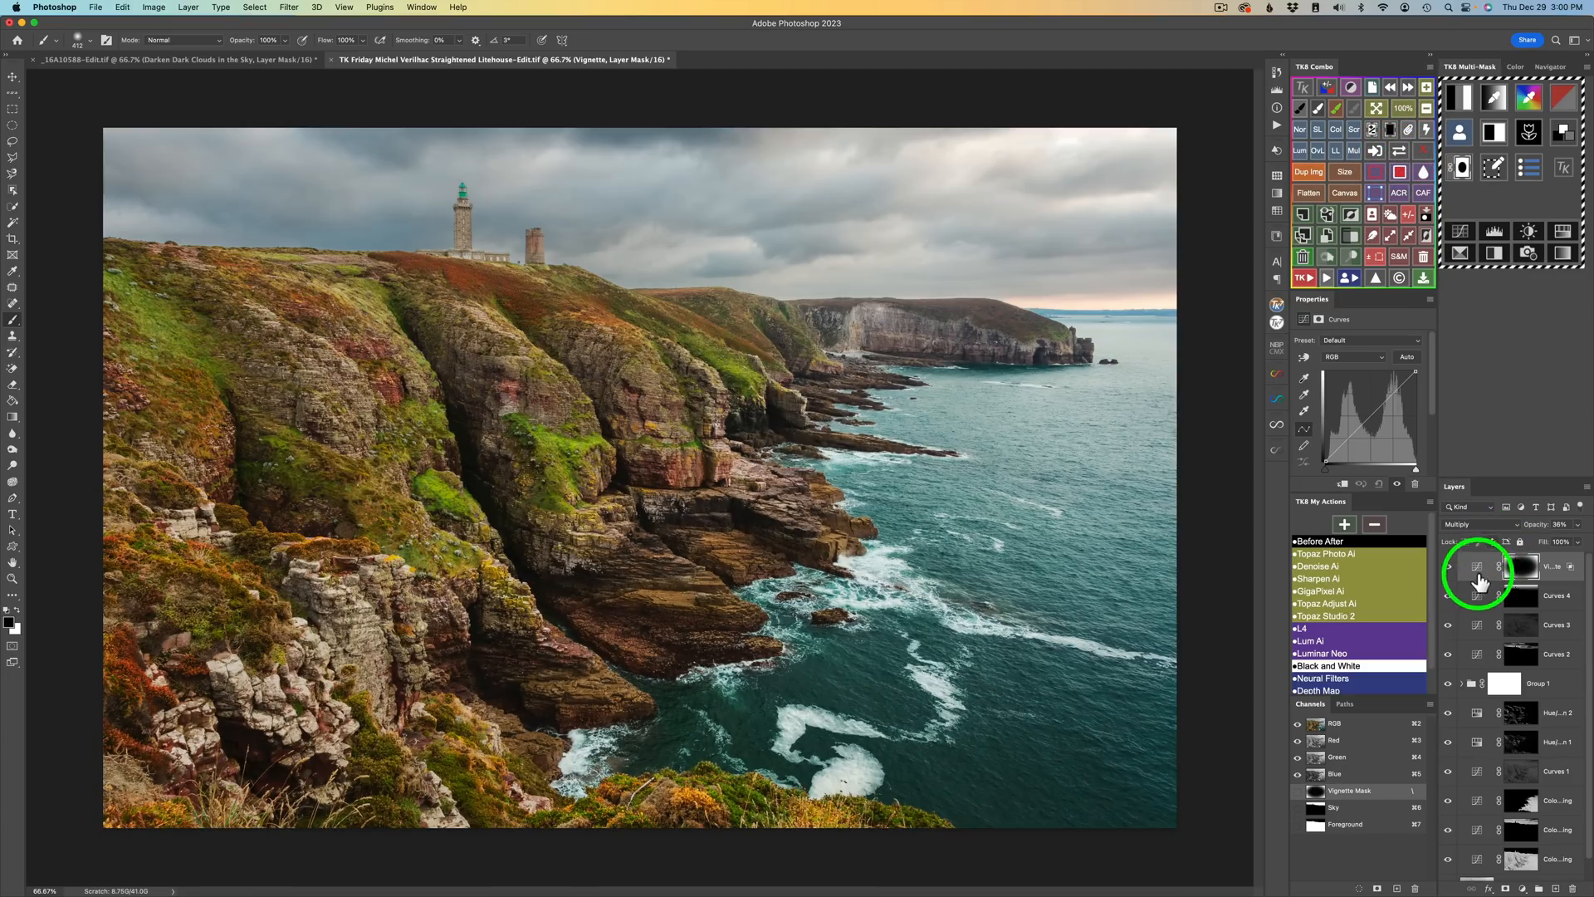
{"action": "left_click", "coordinate": [1448, 573]}
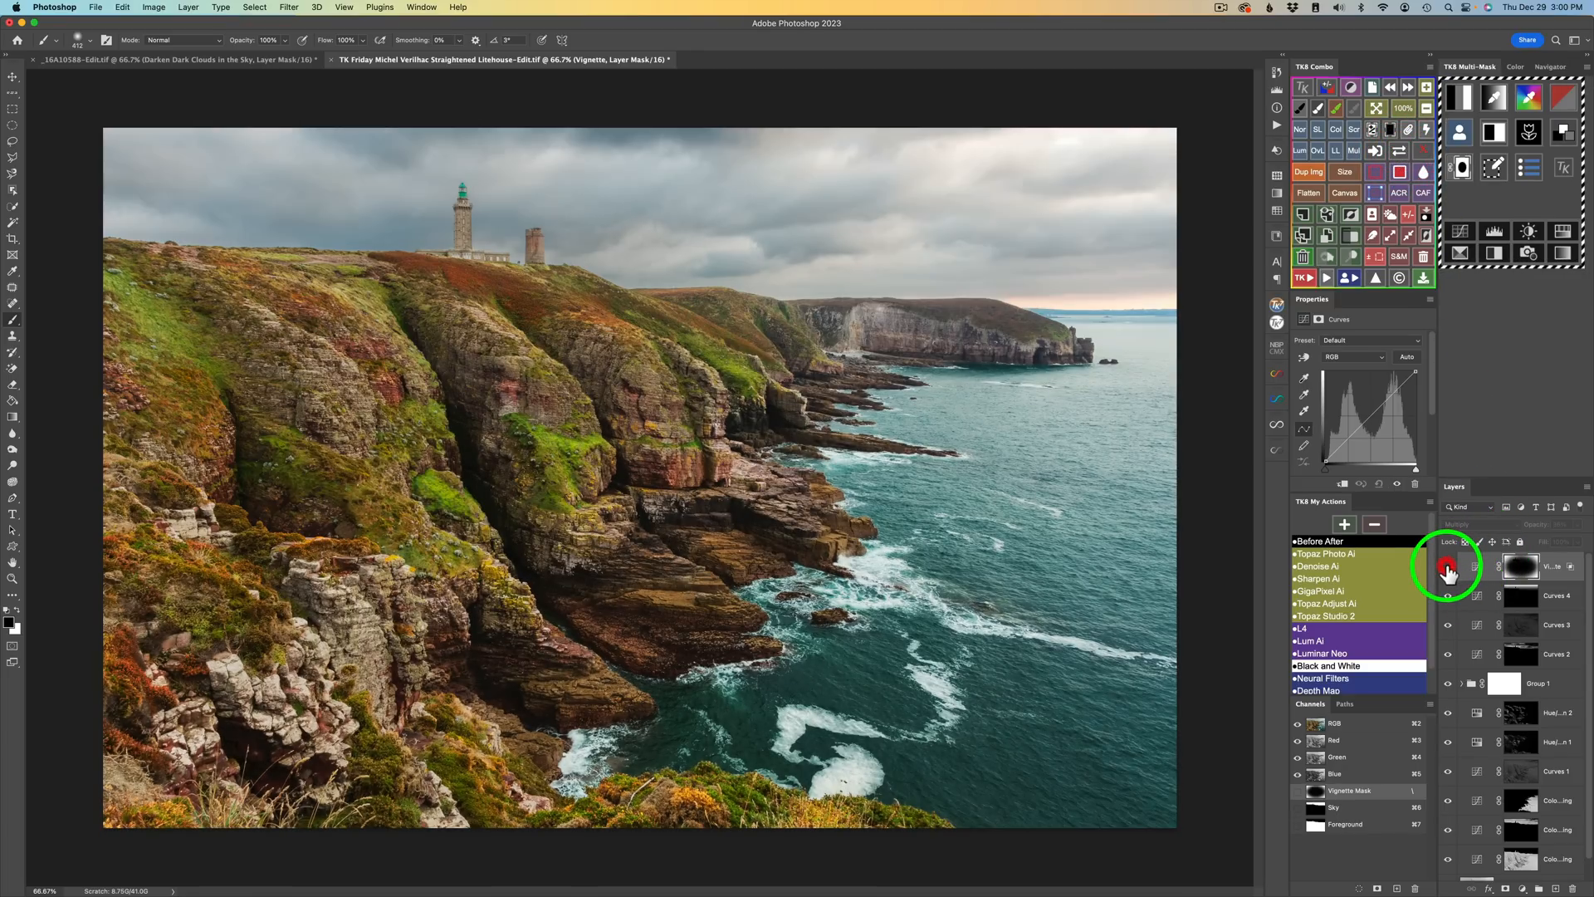
{"action": "left_click", "coordinate": [1448, 573]}
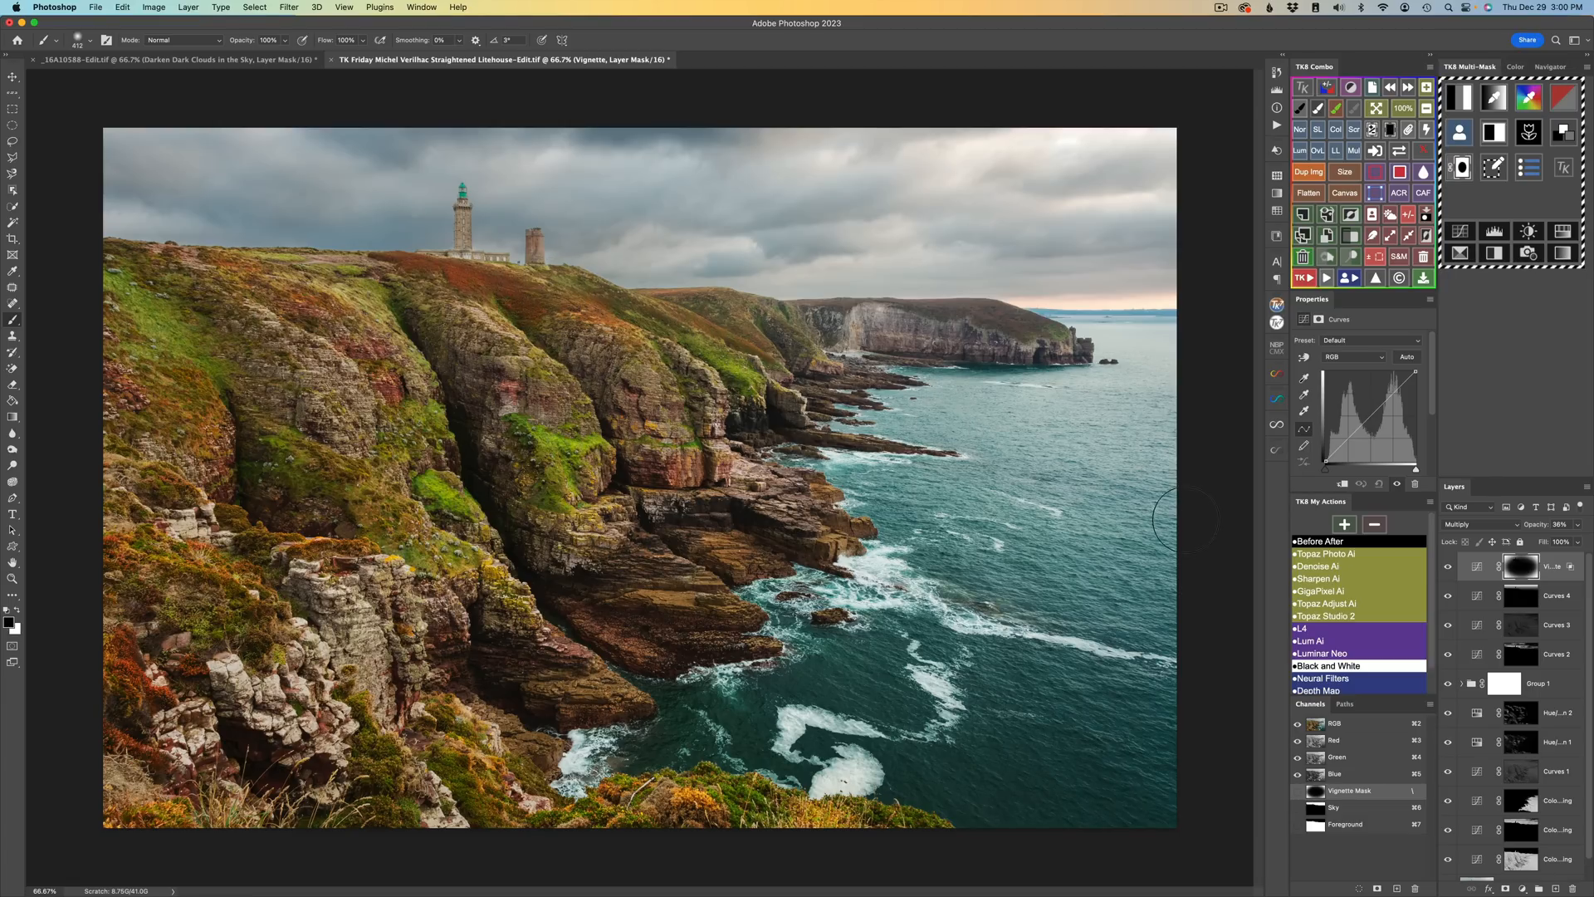
Step: Compare the original photo with the finished edit using the Before After action
{"action": "left_click", "coordinate": [1338, 542]}
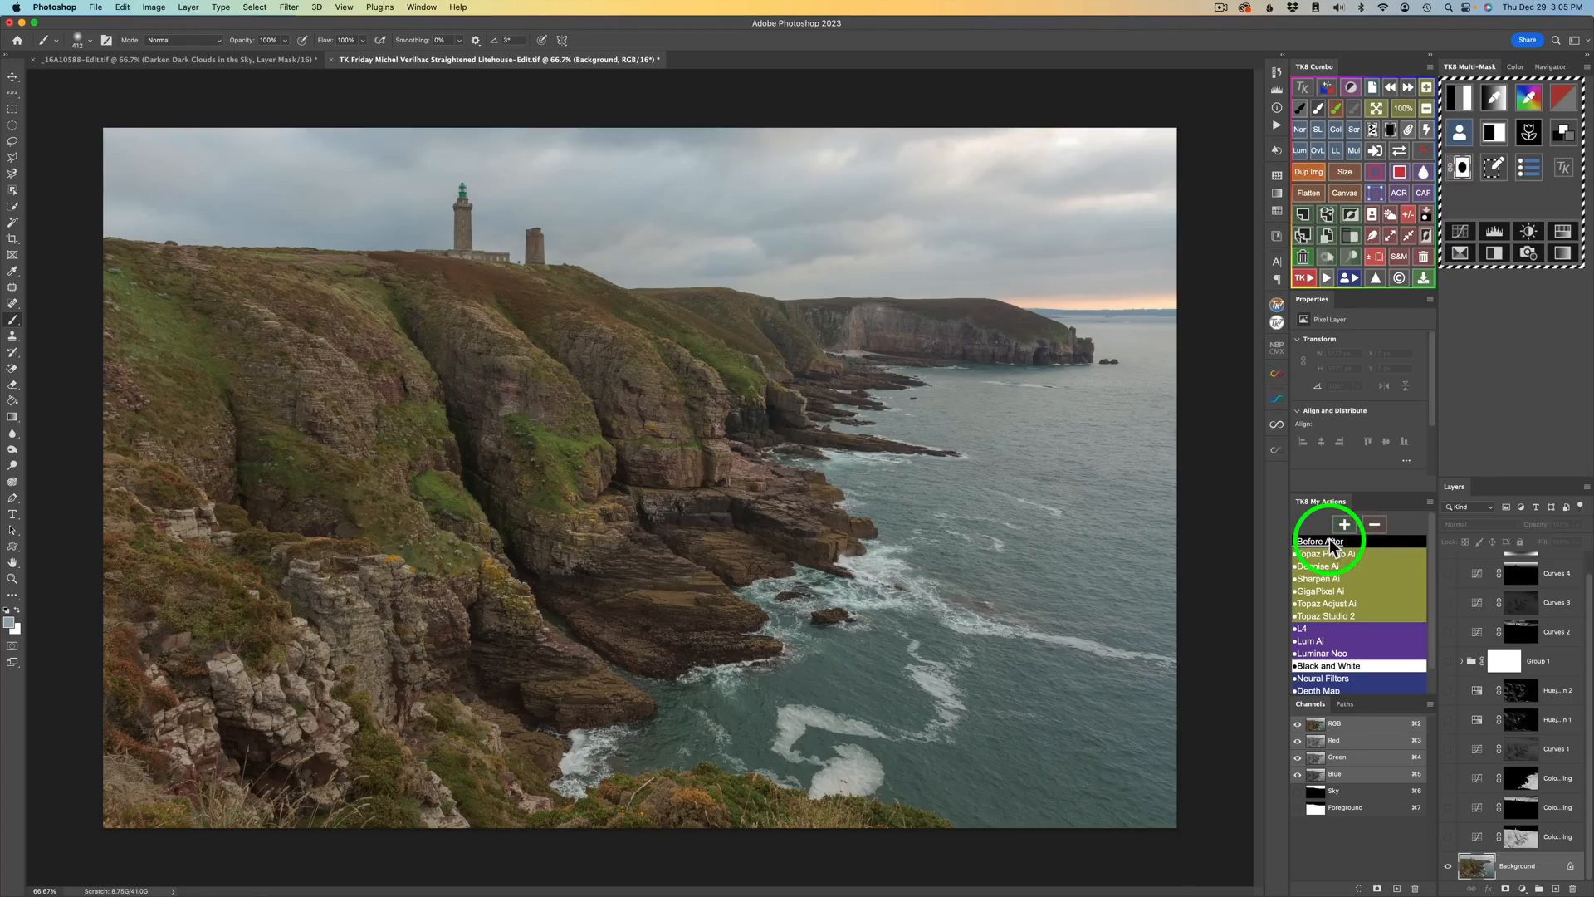
{"action": "left_click", "coordinate": [1328, 539]}
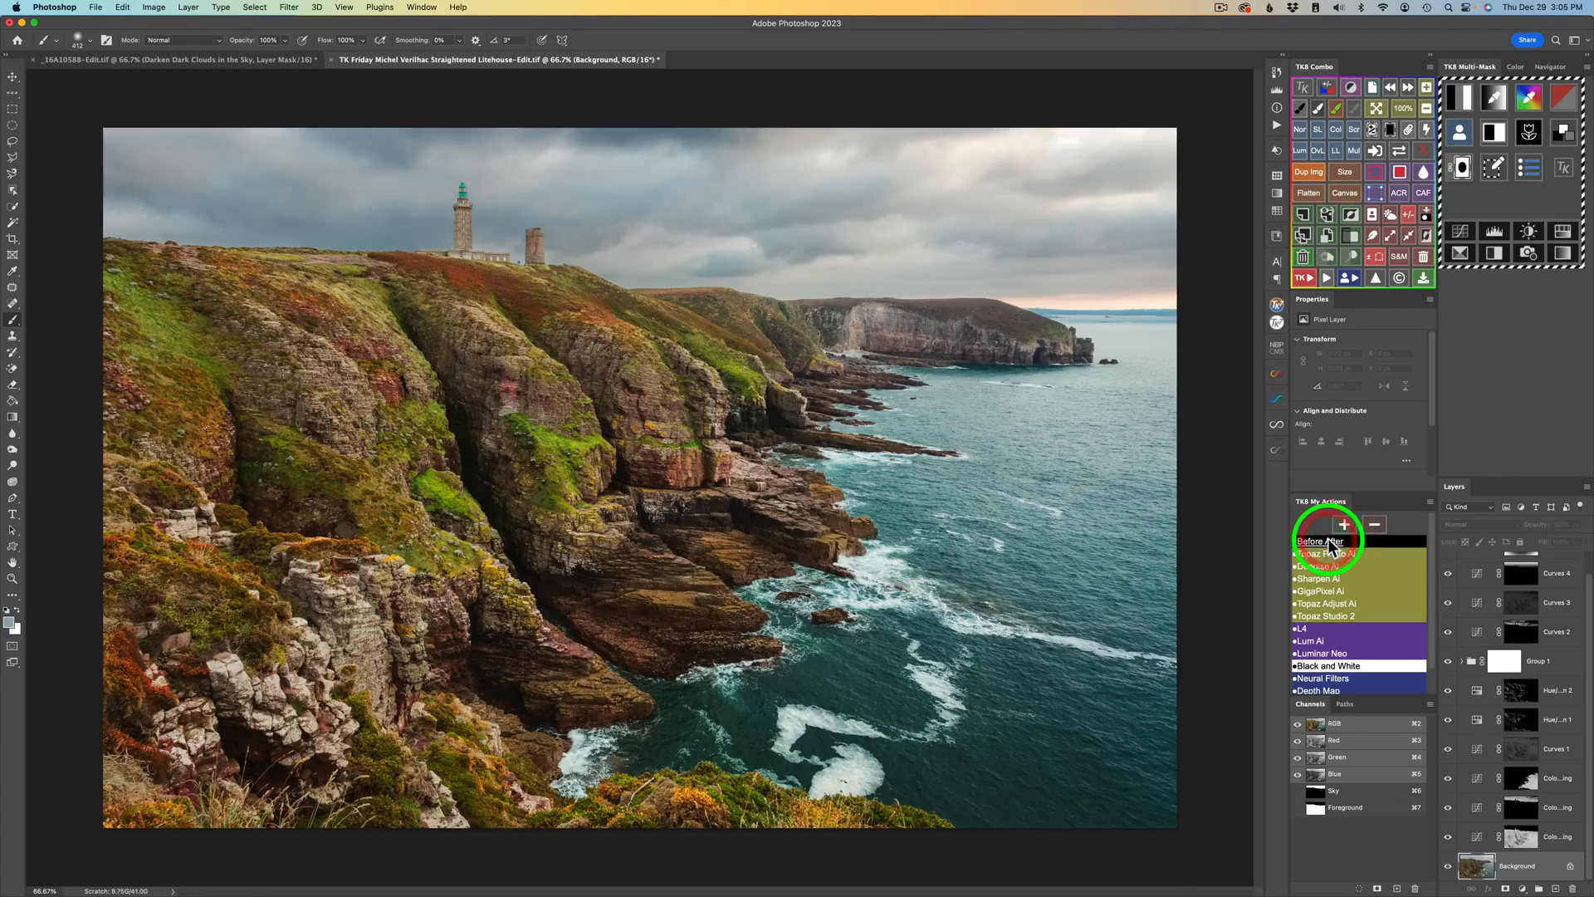